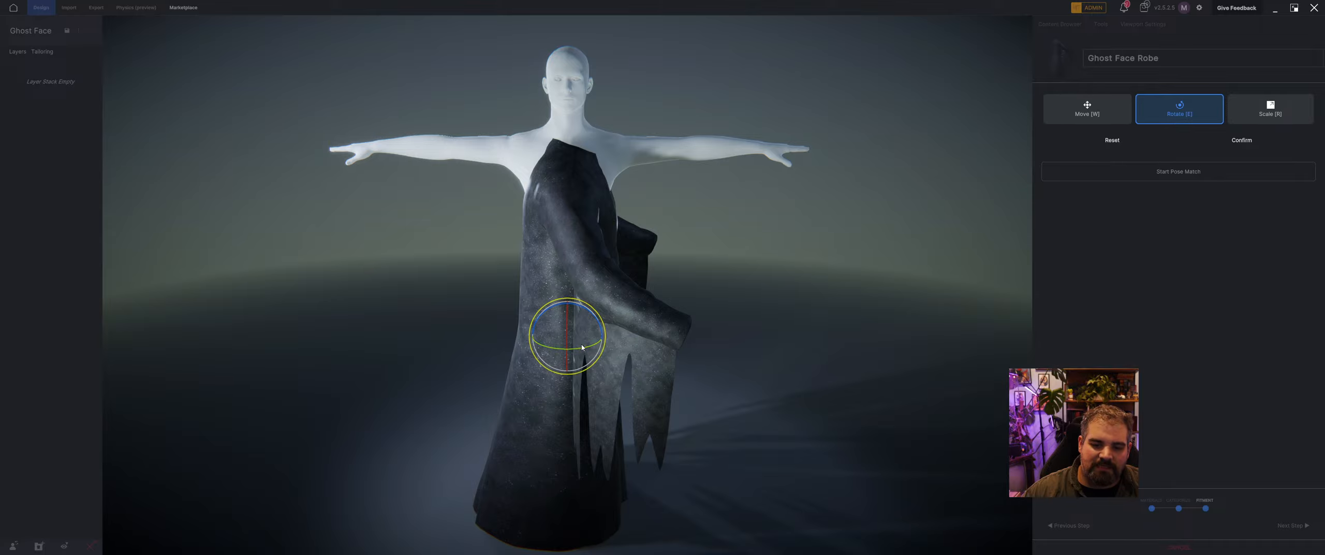
Step: Rotate the Ghost Face Robe to face forward with the avatar and shift it into line with the body
{"action": "left_click_drag", "start_coordinate": [583, 347], "coordinate": [532, 324]}
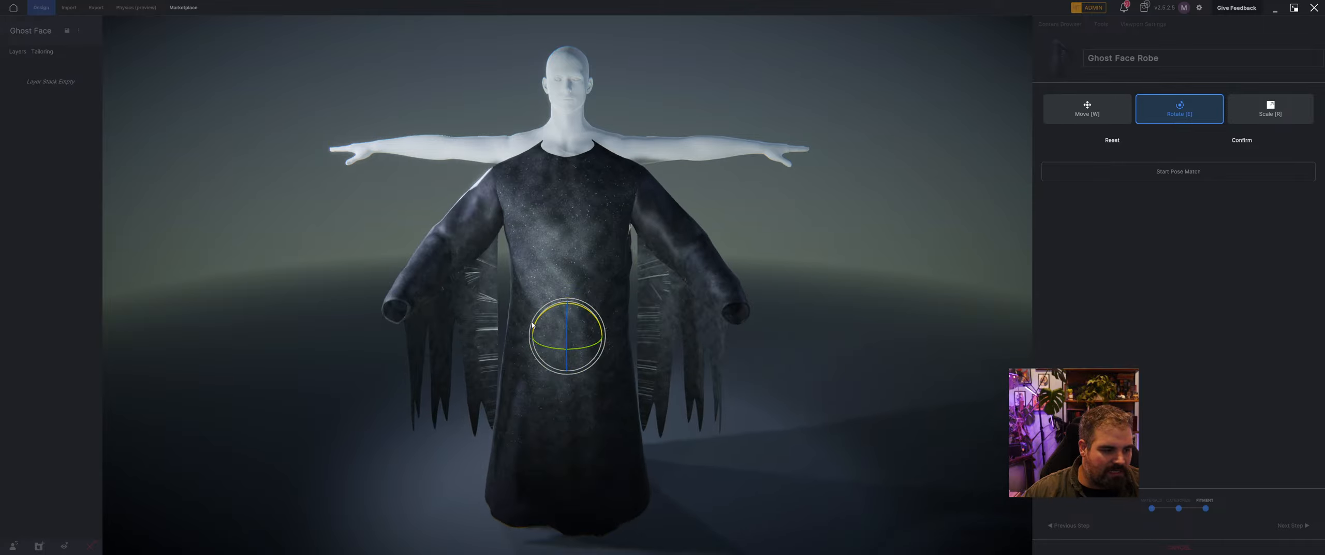
{"action": "middle_click_drag", "start_coordinate": [532, 325], "coordinate": [558, 337]}
{"action": "key", "text": "w"}
{"action": "left_click_drag", "start_coordinate": [540, 333], "coordinate": [549, 305]}
Step: Scale the robe closer to the avatar's proportions and raise it so the collar sits at the shoulders
{"action": "key", "text": "r"}
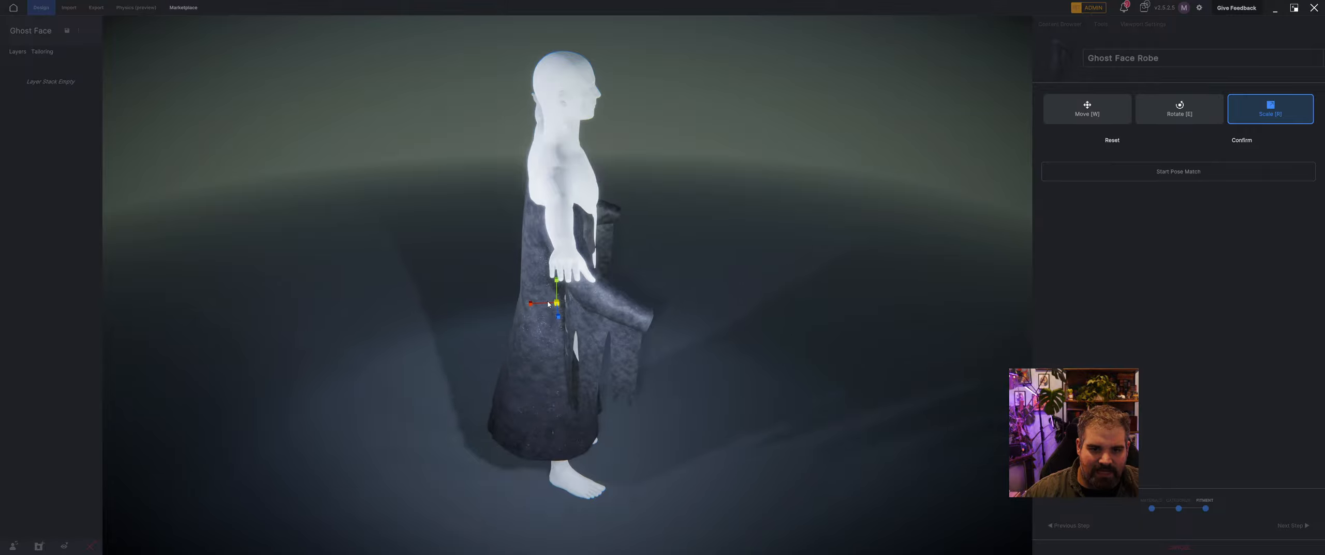
{"action": "key", "text": "w"}
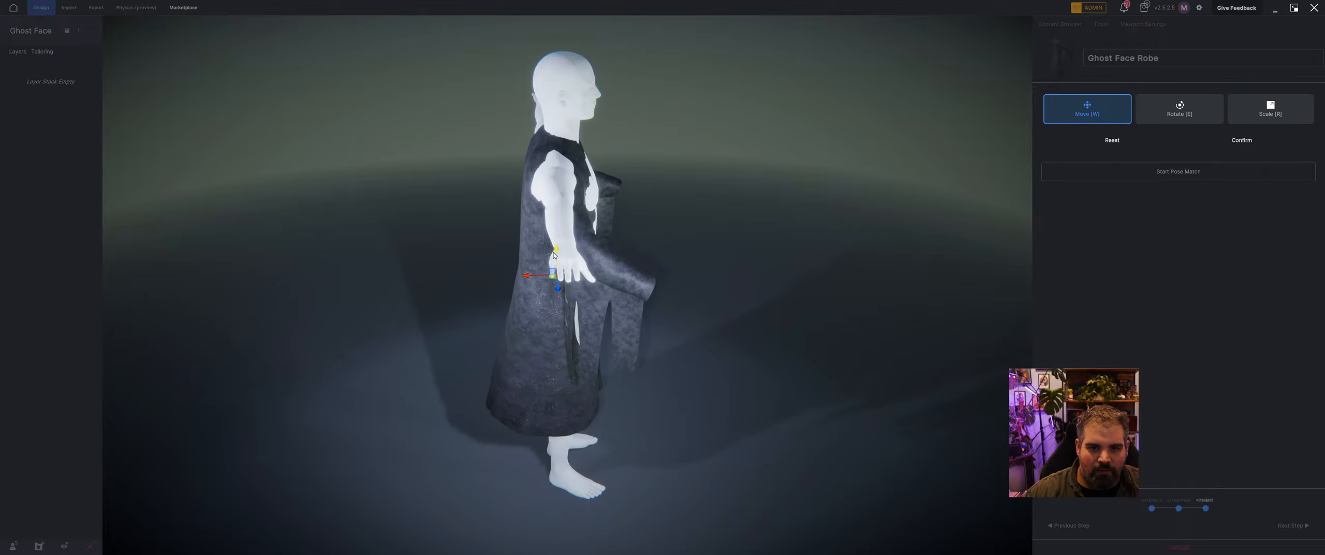
{"action": "middle_click_drag", "start_coordinate": [553, 255], "coordinate": [23, 223]}
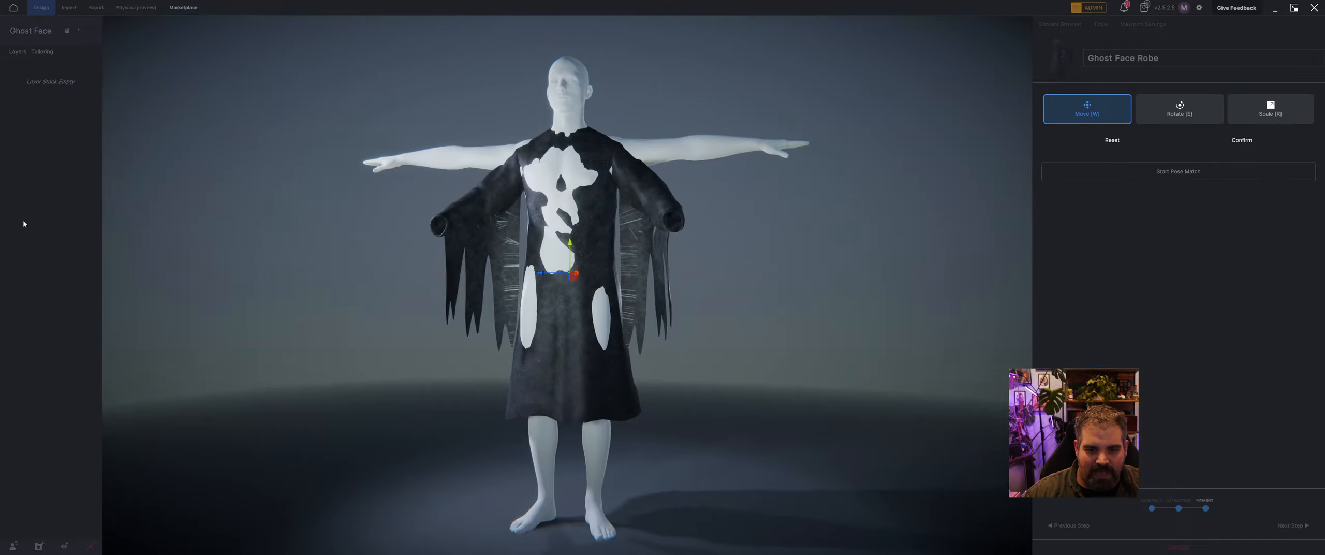
{"action": "scroll", "coordinate": [284, 212], "scroll_direction": "up", "scroll_amount": 5}
{"action": "middle_click_drag", "start_coordinate": [284, 212], "coordinate": [559, 267]}
Step: Adjust the robe's scale and height so its neckline sits at the base of the avatar's neck
{"action": "key", "text": "r"}
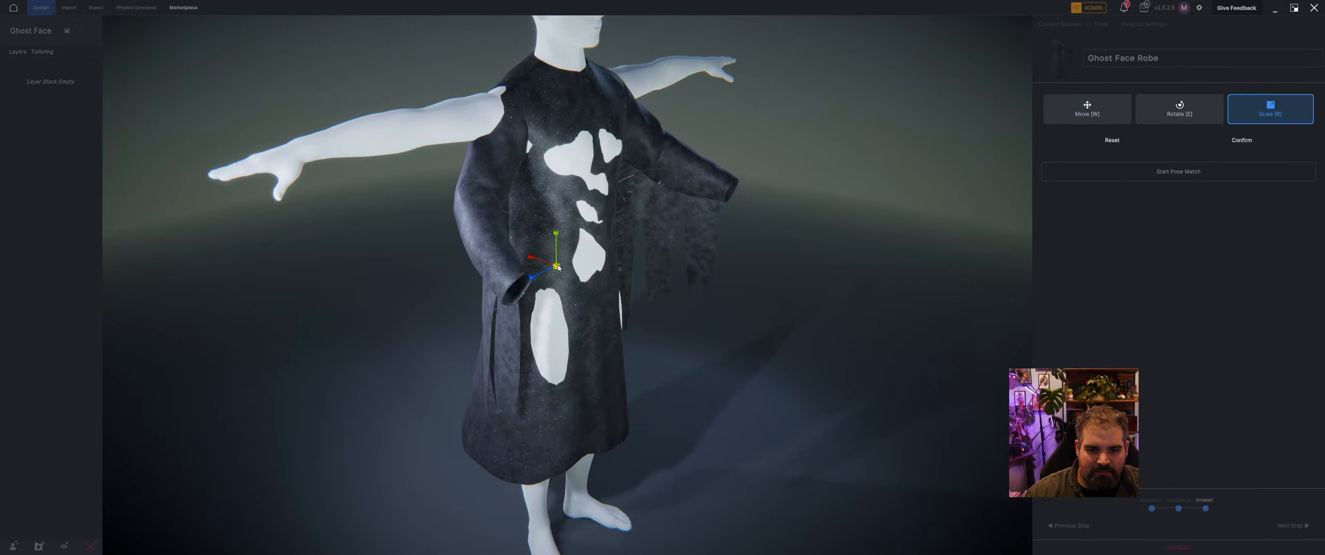
{"action": "key", "text": "w"}
{"action": "left_click_drag", "start_coordinate": [556, 249], "coordinate": [554, 252]}
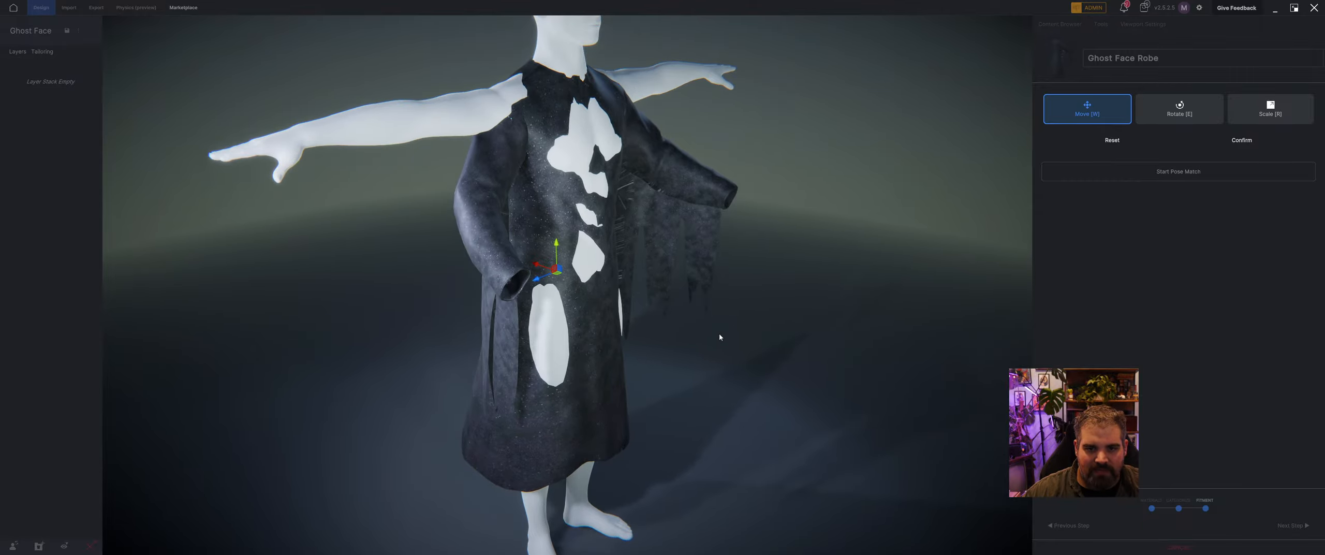
{"action": "middle_click_drag", "start_coordinate": [719, 337], "coordinate": [151, 337]}
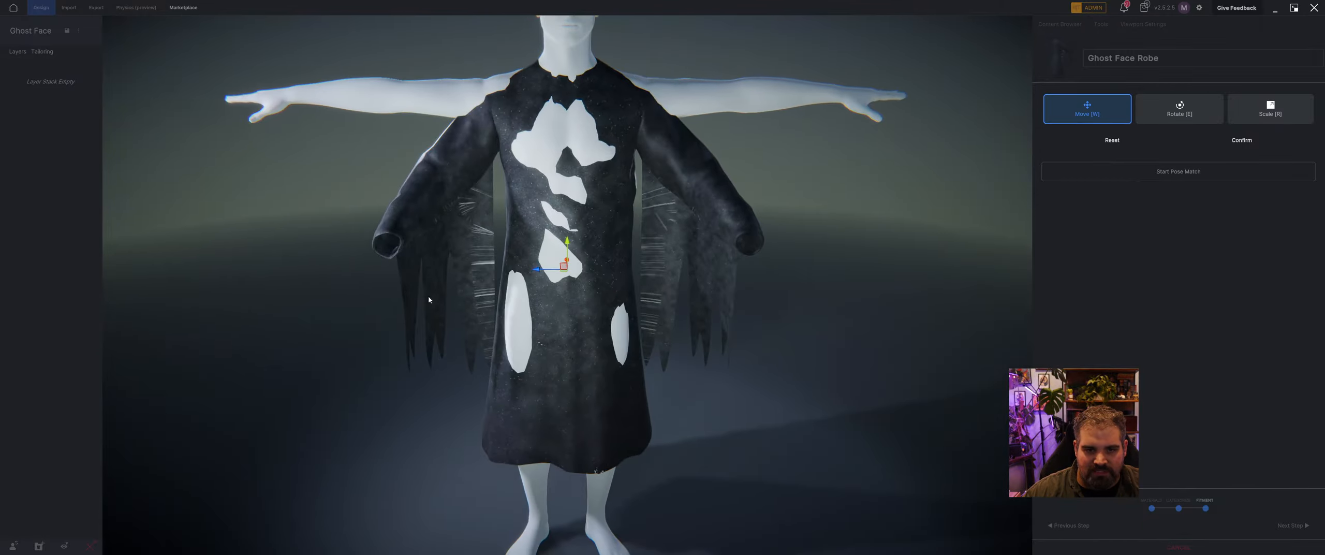
{"action": "scroll", "coordinate": [642, 198], "scroll_direction": "up", "scroll_amount": 5}
{"action": "middle_click_drag", "start_coordinate": [641, 198], "coordinate": [619, 304]}
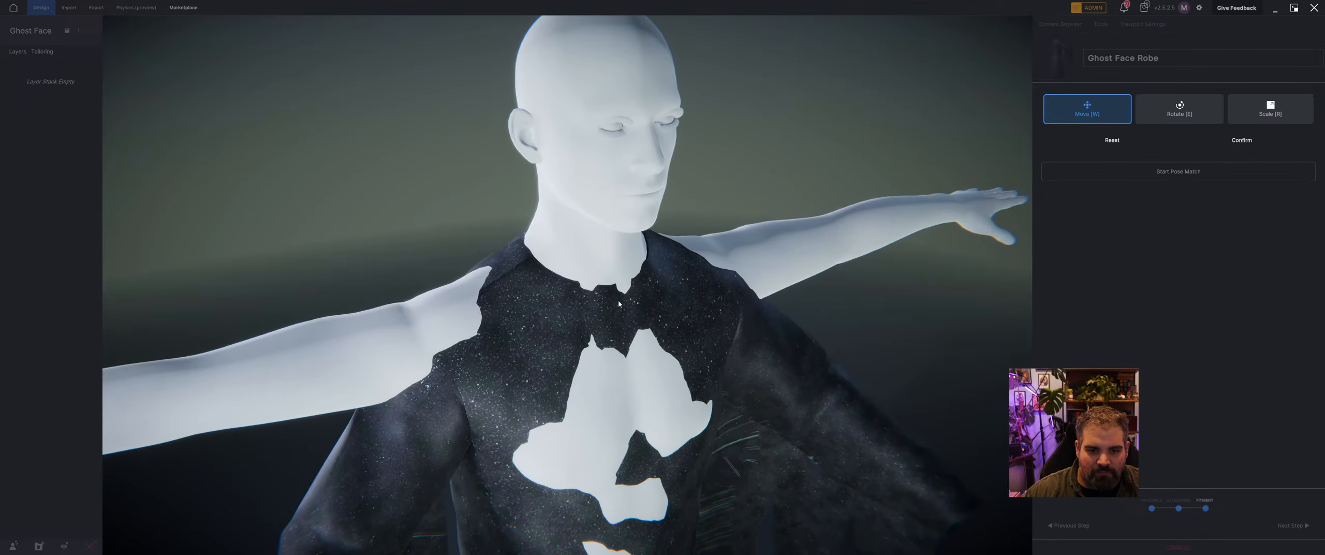
{"action": "scroll", "coordinate": [619, 304], "scroll_direction": "down", "scroll_amount": 5}
Step: Rescale and reposition the robe to cover more of the chest and shoulders, and confirm the placement
{"action": "key", "text": "r"}
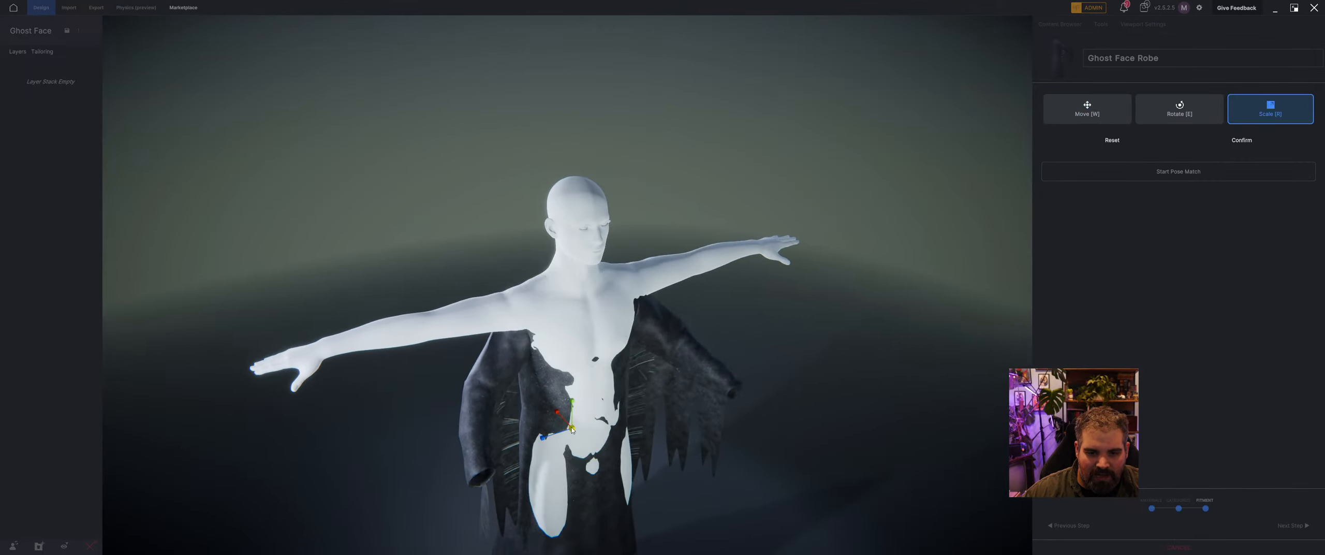
{"action": "mouse_move", "coordinate": [575, 430]}
{"action": "left_mouse_down"}
{"action": "mouse_move", "coordinate": [575, 408]}
{"action": "mouse_move", "coordinate": [568, 417]}
{"action": "left_mouse_up"}
{"action": "key", "text": "w"}
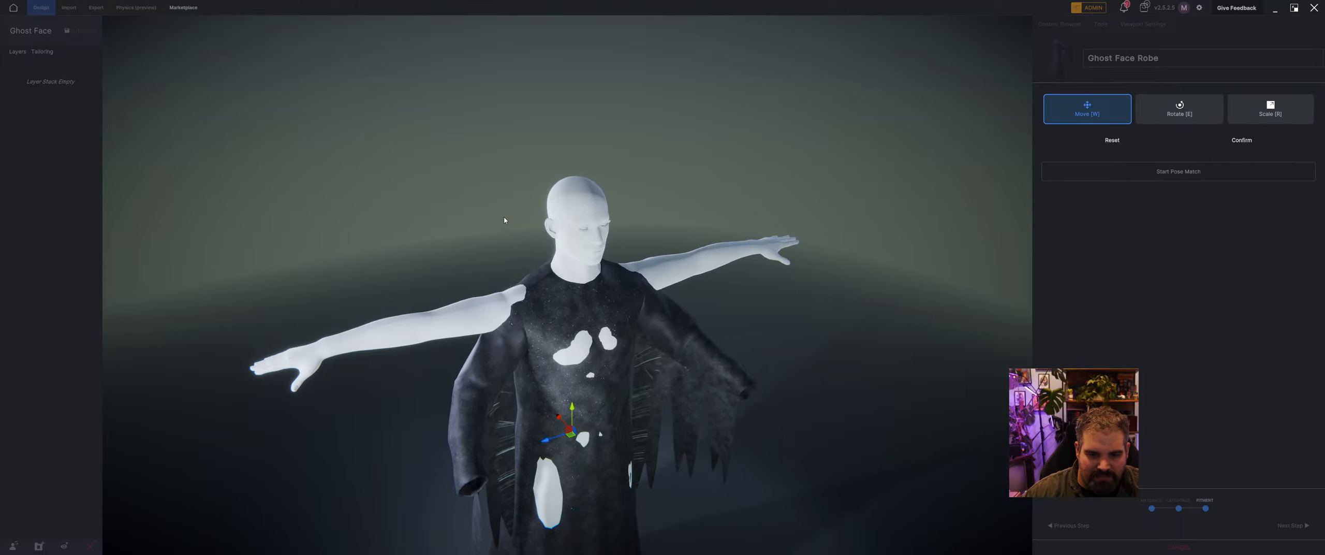
{"action": "scroll", "coordinate": [503, 228], "scroll_direction": "up", "scroll_amount": 5}
{"action": "middle_click_drag", "start_coordinate": [696, 357], "coordinate": [735, 380]}
{"action": "scroll", "coordinate": [562, 339], "scroll_direction": "down", "scroll_amount": 3}
{"action": "middle_click_drag", "start_coordinate": [561, 422], "coordinate": [607, 380]}
{"action": "scroll", "coordinate": [653, 310], "scroll_direction": "up", "scroll_amount": 3}
{"action": "left_click", "coordinate": [1244, 148]}
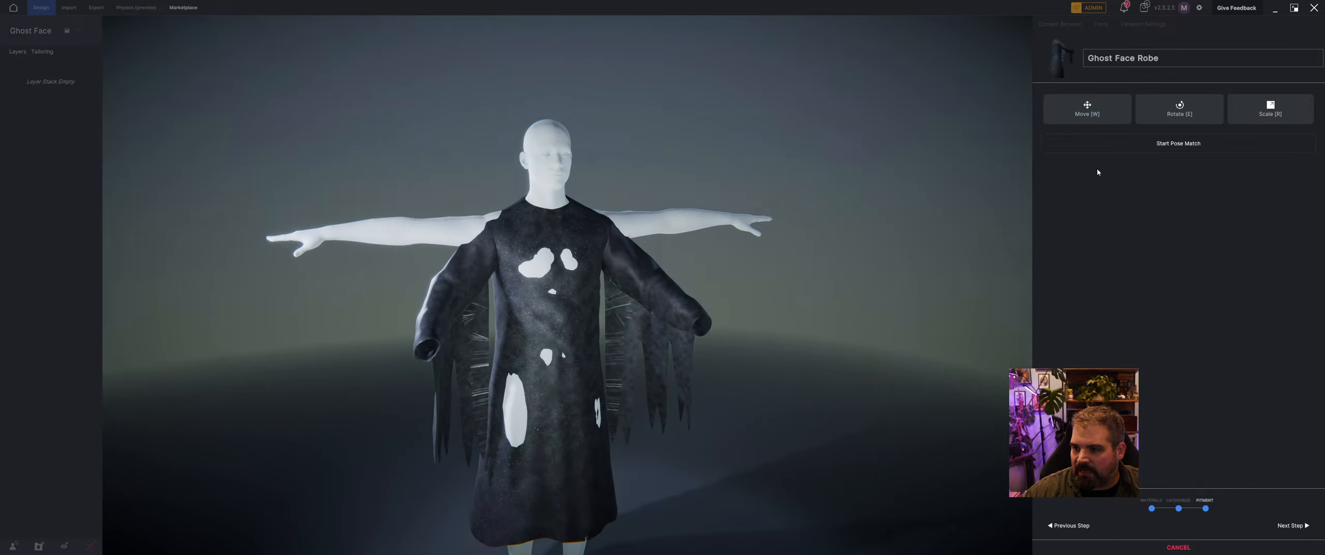
{"action": "middle_click_drag", "start_coordinate": [735, 199], "coordinate": [478, 203]}
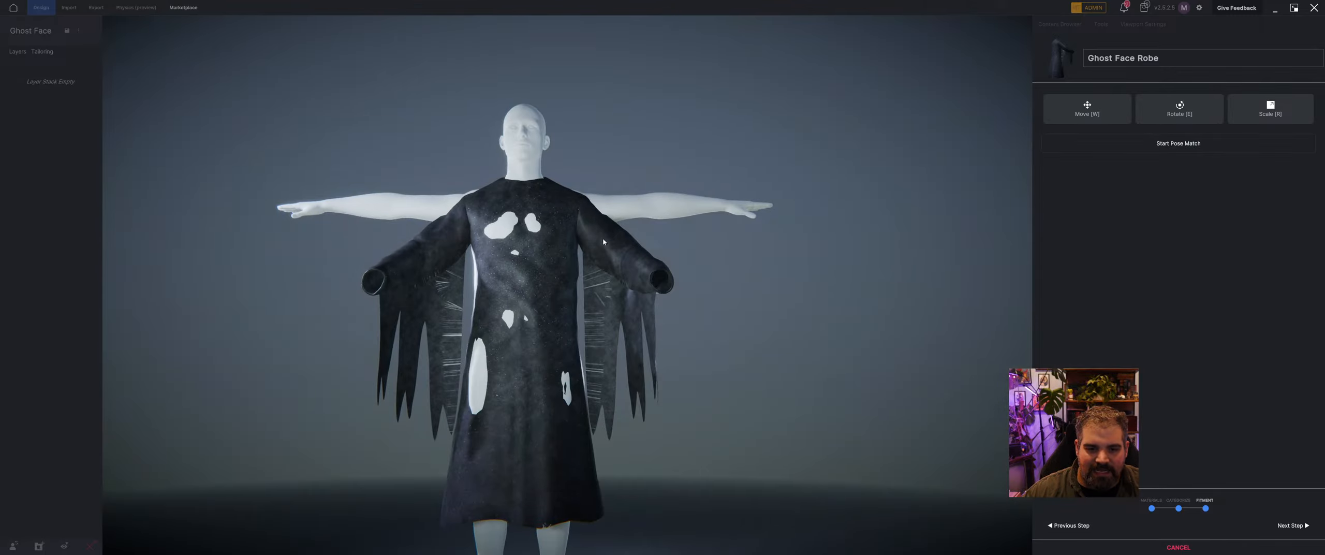
{"action": "mouse_move", "coordinate": [603, 242]}
{"action": "middle_mouse_down"}
{"action": "mouse_move", "coordinate": [500, 213]}
{"action": "mouse_move", "coordinate": [502, 168]}
{"action": "mouse_move", "coordinate": [603, 228]}
{"action": "middle_mouse_up"}
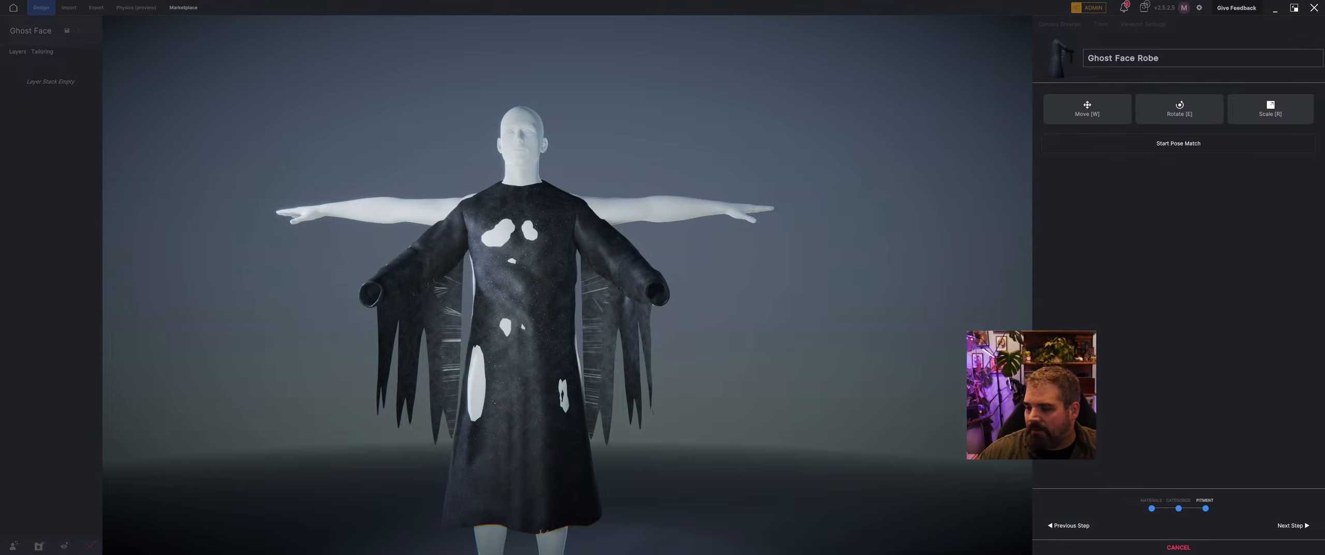
{"action": "middle_click_drag", "start_coordinate": [690, 51], "coordinate": [459, 333]}
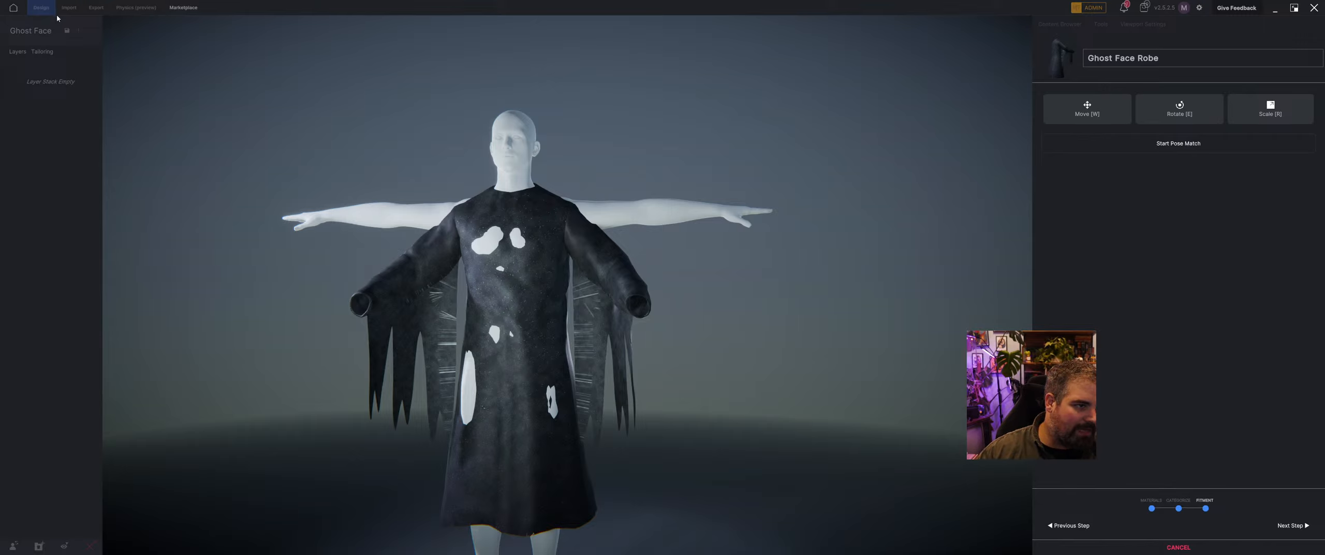
{"action": "middle_click_drag", "start_coordinate": [380, 290], "coordinate": [508, 328]}
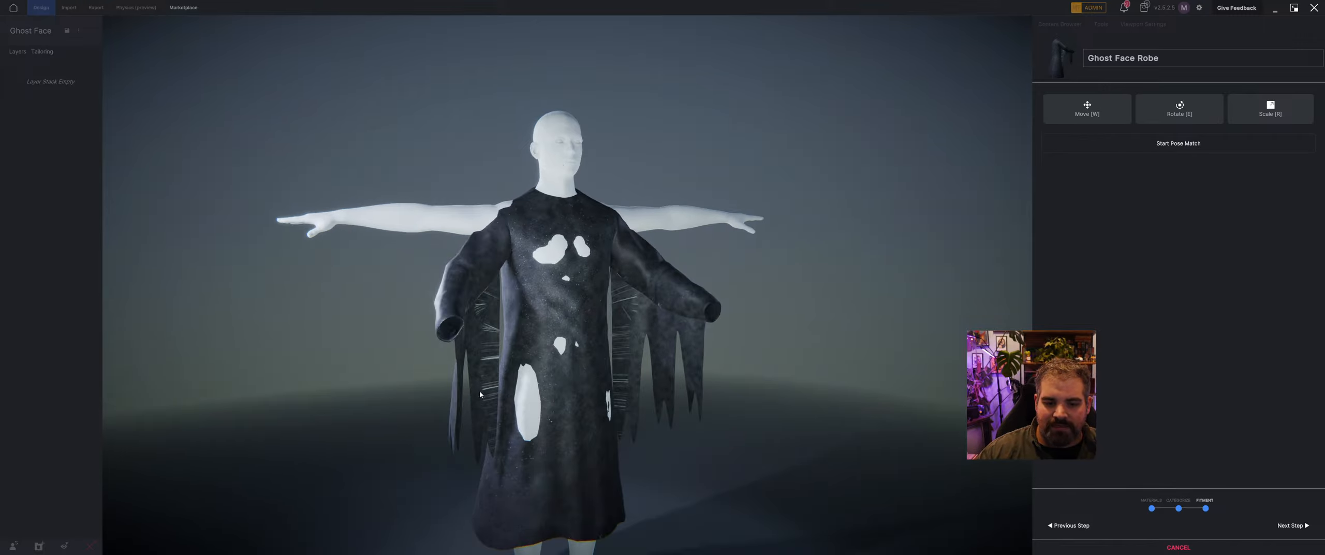
{"action": "middle_click_drag", "start_coordinate": [480, 394], "coordinate": [360, 265]}
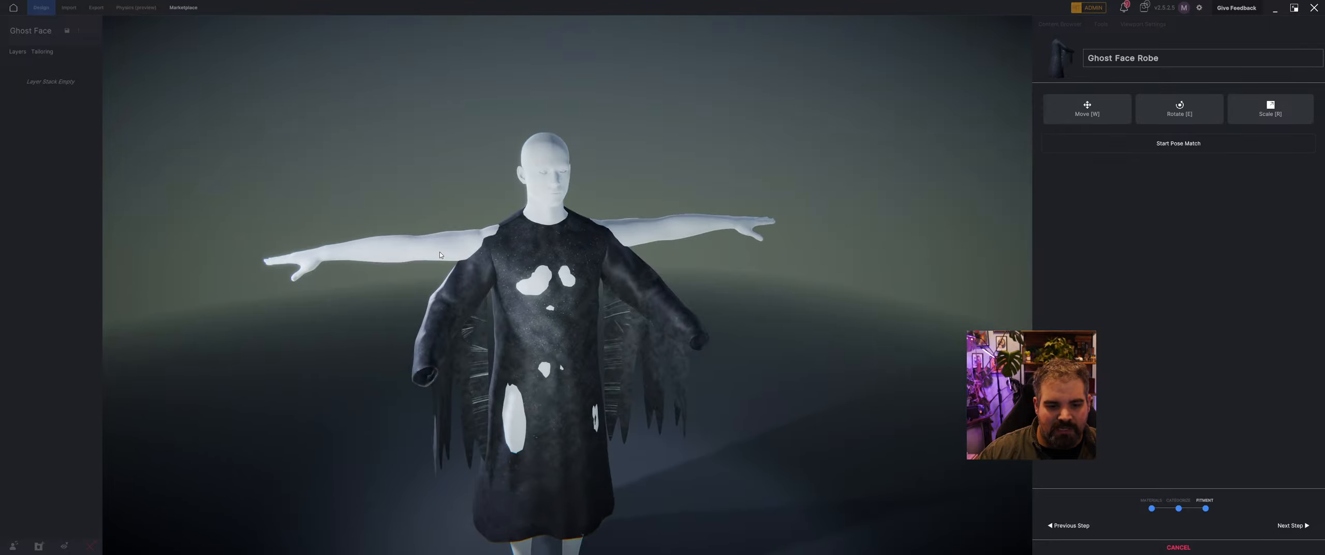
{"action": "middle_click_drag", "start_coordinate": [440, 255], "coordinate": [586, 369]}
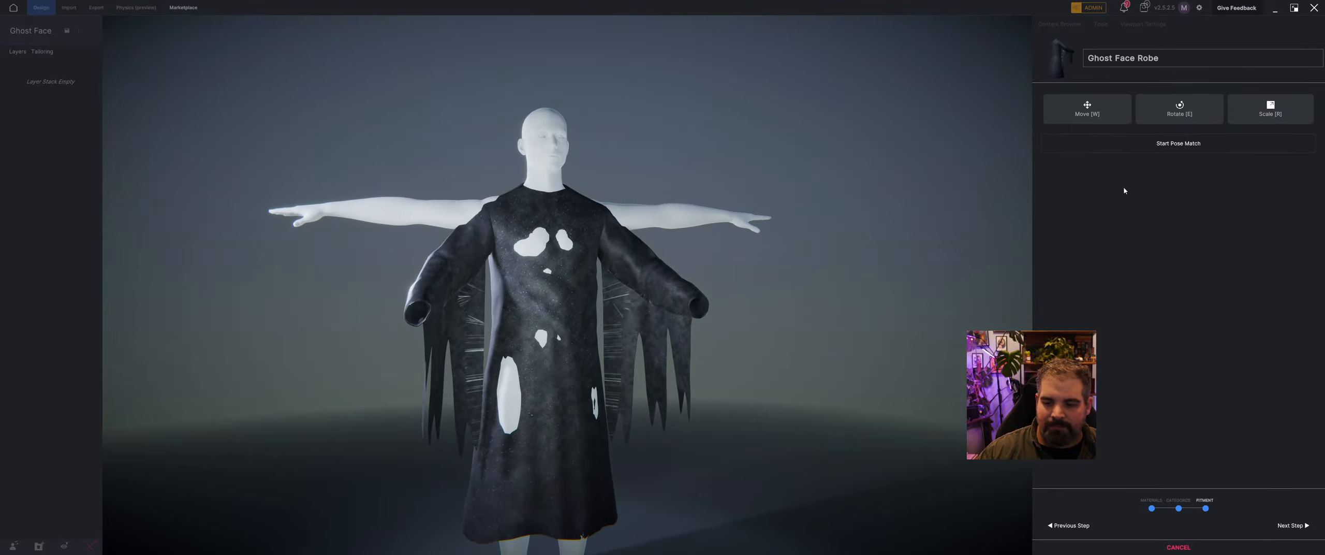
Step: Start pose matching and lower the avatar's elbows and wrists toward the robe's sleeves with Mirror X enabled
{"action": "left_click", "coordinate": [1170, 144]}
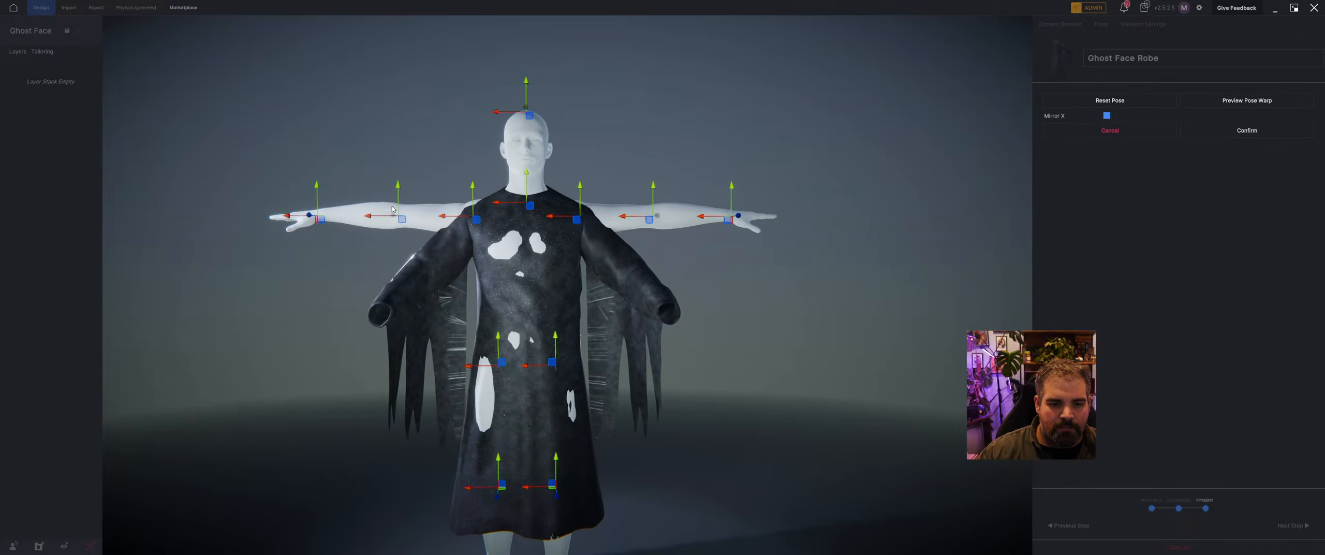
{"action": "scroll", "coordinate": [406, 203], "scroll_direction": "up", "scroll_amount": 2}
{"action": "left_click_drag", "start_coordinate": [423, 201], "coordinate": [387, 265]}
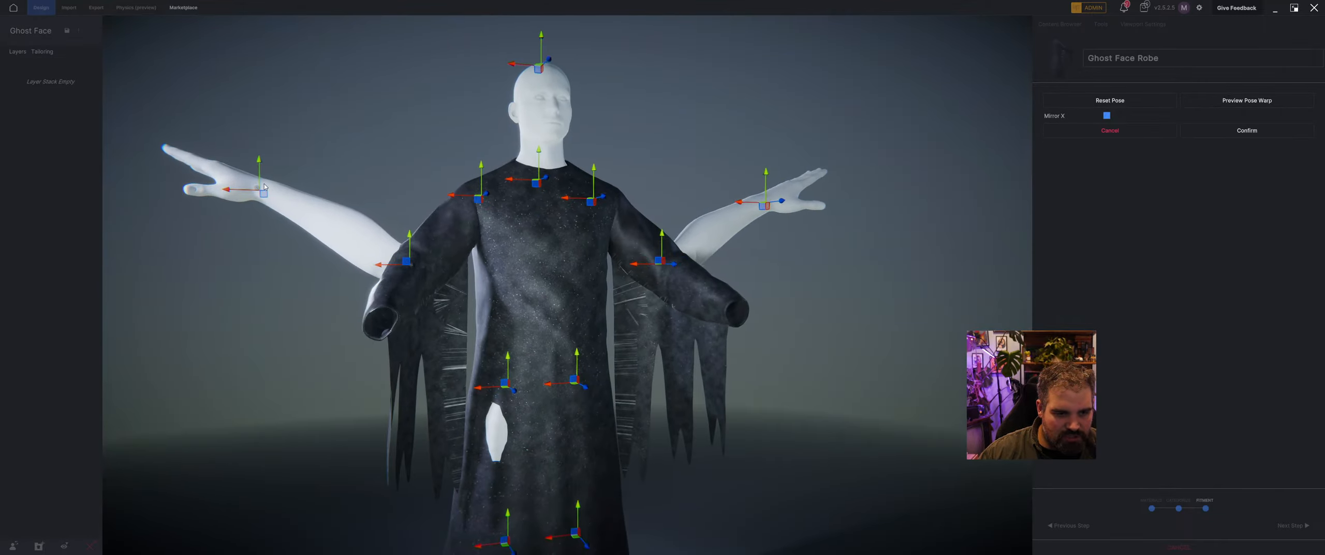
{"action": "left_click_drag", "start_coordinate": [260, 169], "coordinate": [261, 298]}
{"action": "left_click_drag", "start_coordinate": [264, 321], "coordinate": [409, 424]}
{"action": "middle_click_drag", "start_coordinate": [409, 424], "coordinate": [376, 276]}
Step: Refine the elbow and wrist positions so both arms run inside the sleeves with the hands at the cuffs
{"action": "mouse_move", "coordinate": [361, 279]}
{"action": "left_mouse_down"}
{"action": "mouse_move", "coordinate": [533, 321]}
{"action": "mouse_move", "coordinate": [373, 265]}
{"action": "left_mouse_up"}
{"action": "left_click_drag", "start_coordinate": [306, 162], "coordinate": [369, 167]}
{"action": "left_click_drag", "start_coordinate": [374, 176], "coordinate": [440, 280]}
{"action": "left_click_drag", "start_coordinate": [375, 304], "coordinate": [402, 291]}
{"action": "left_click_drag", "start_coordinate": [455, 305], "coordinate": [453, 102]}
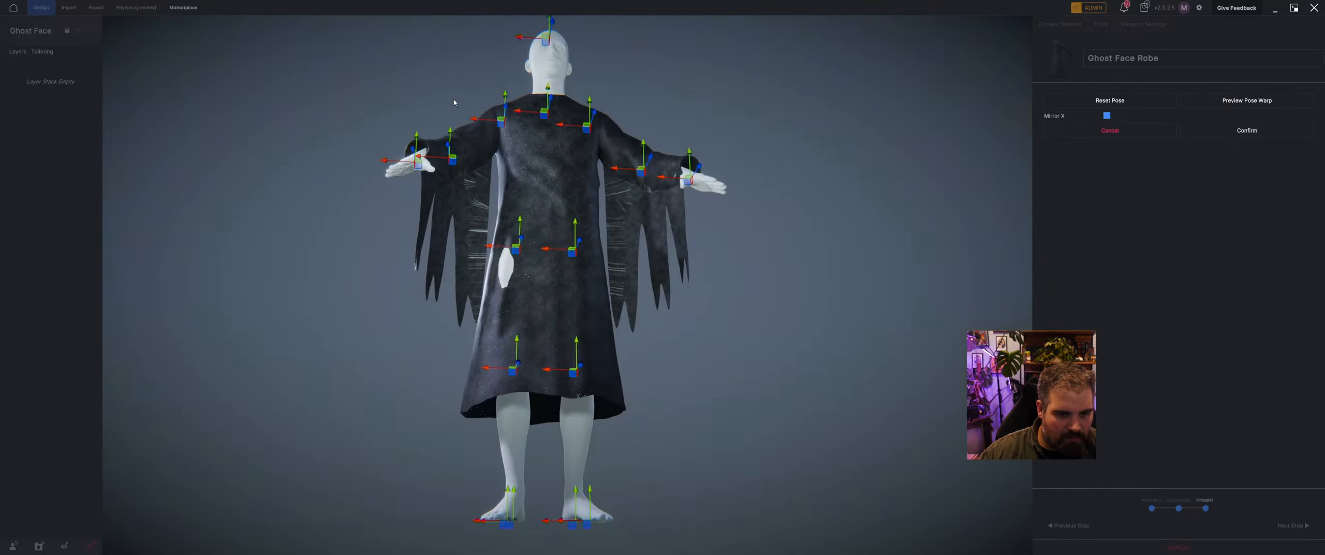
{"action": "left_click_drag", "start_coordinate": [417, 133], "coordinate": [439, 109]}
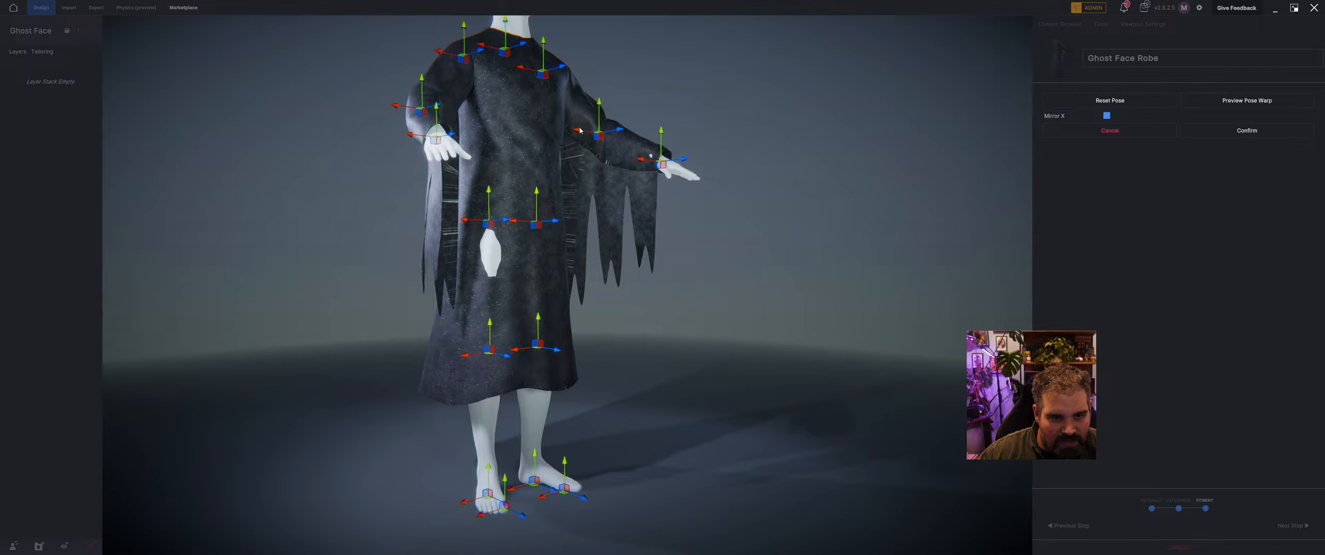
{"action": "left_click_drag", "start_coordinate": [585, 101], "coordinate": [579, 76]}
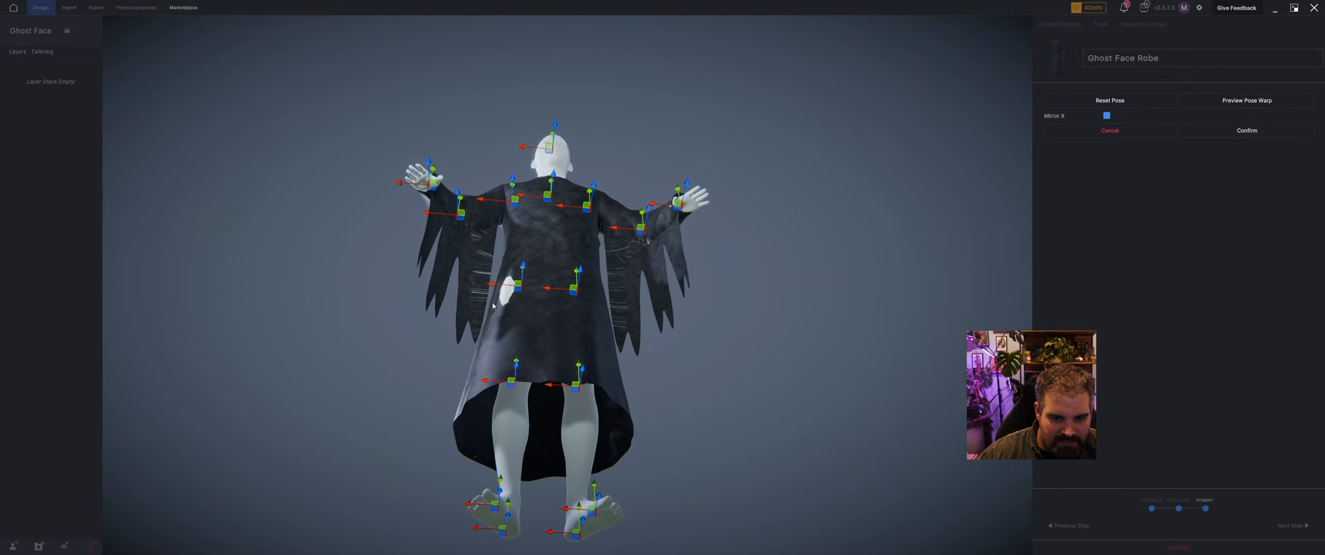
Step: Bring the avatar's legs inward beneath the robe and preview the pose warp
{"action": "left_click_drag", "start_coordinate": [496, 290], "coordinate": [505, 290]}
{"action": "left_click_drag", "start_coordinate": [485, 357], "coordinate": [485, 295]}
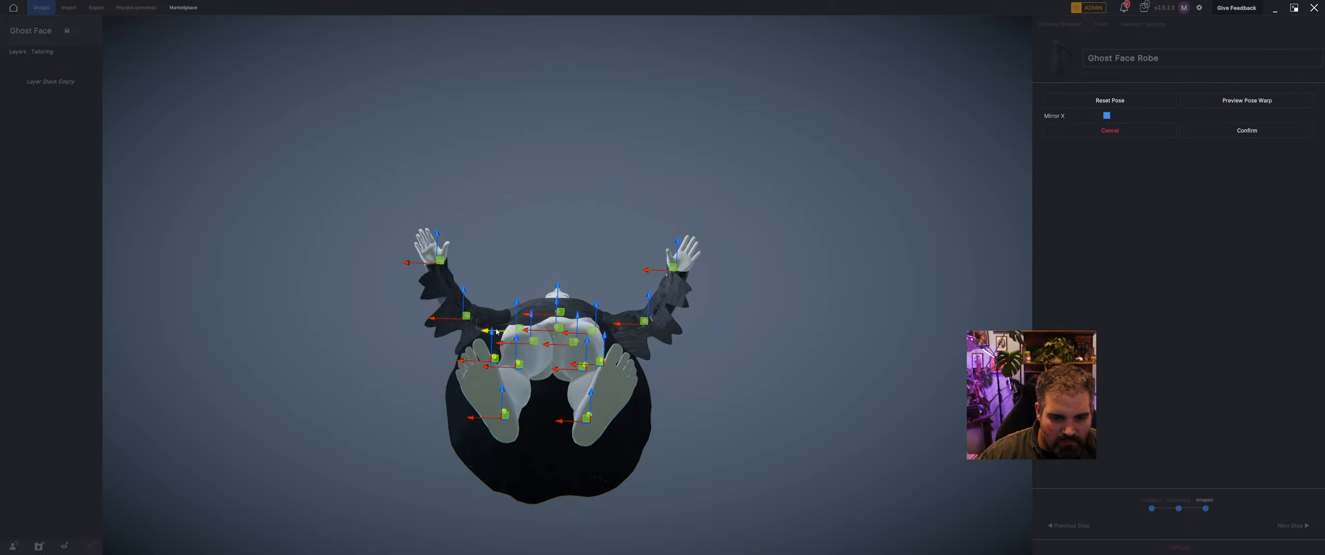
{"action": "left_click_drag", "start_coordinate": [495, 331], "coordinate": [606, 364]}
{"action": "scroll", "coordinate": [636, 316], "scroll_direction": "down", "scroll_amount": 5}
{"action": "middle_click_drag", "start_coordinate": [665, 278], "coordinate": [663, 313]}
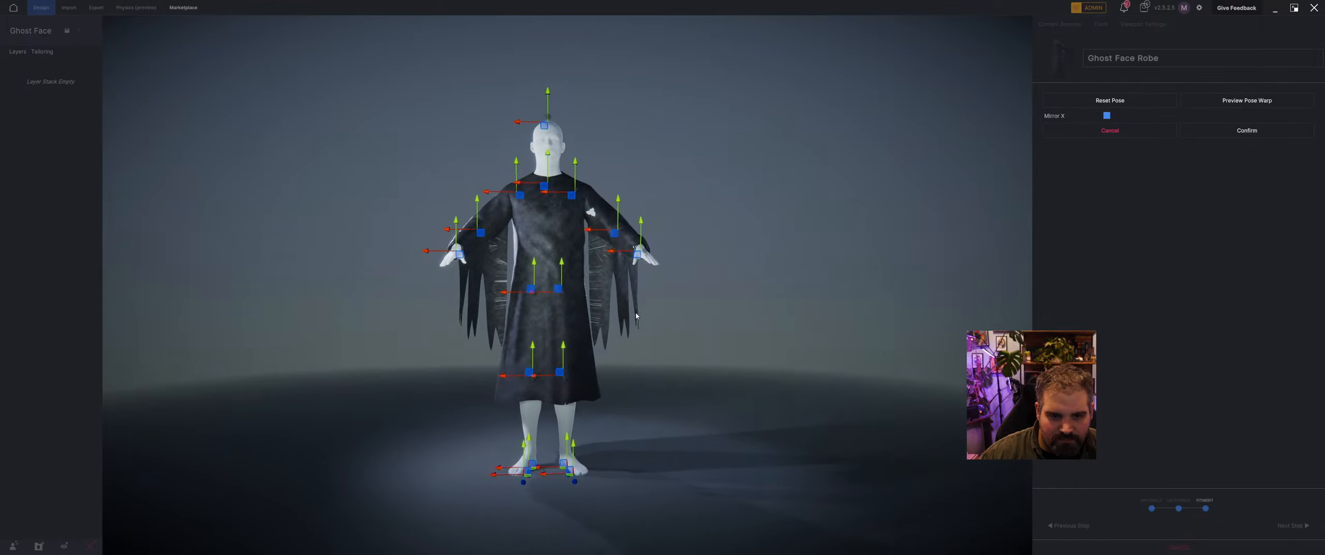
{"action": "left_click", "coordinate": [1240, 100]}
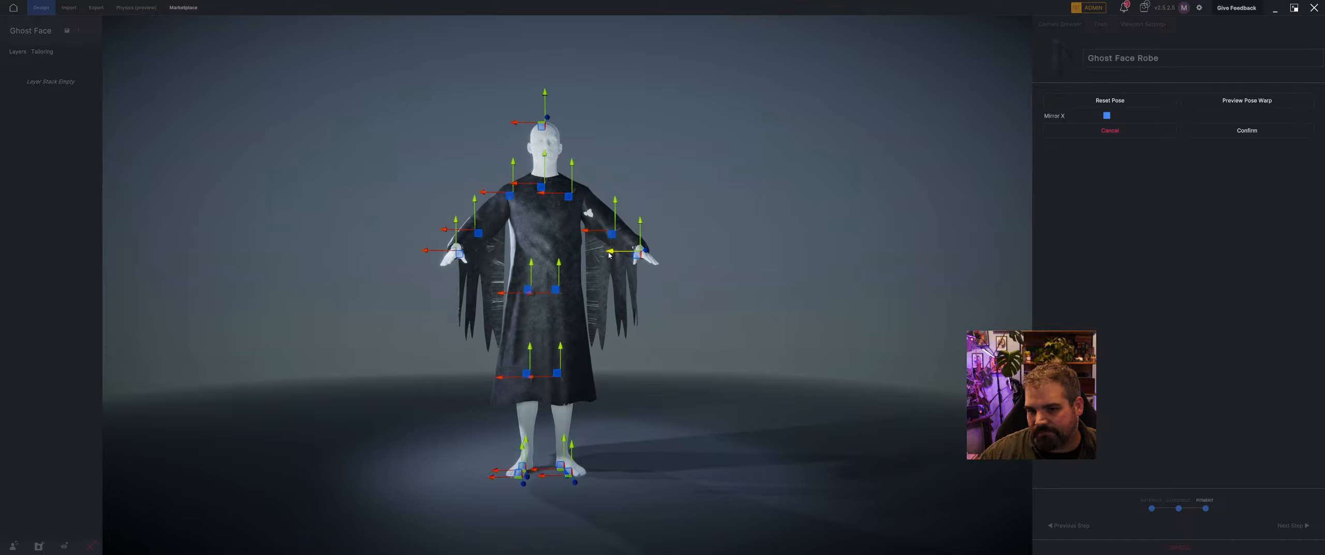
Step: Move the hips and knees closer together inside the robe and preview the pose warp again
{"action": "left_click_drag", "start_coordinate": [588, 223], "coordinate": [581, 136]}
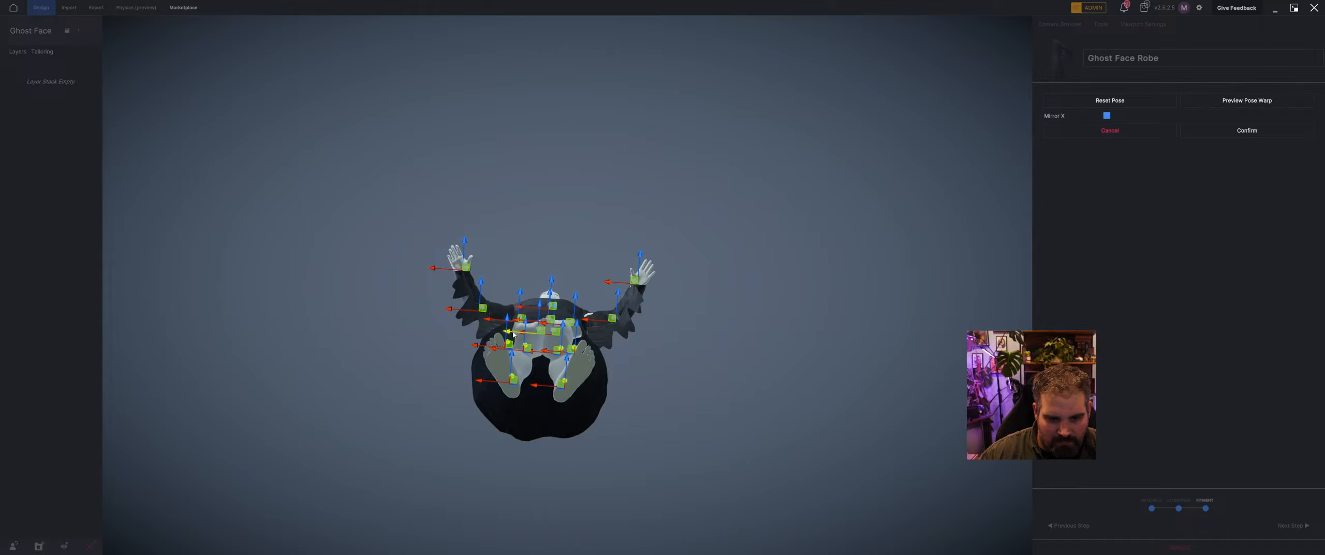
{"action": "left_click_drag", "start_coordinate": [509, 362], "coordinate": [511, 458]}
{"action": "left_click_drag", "start_coordinate": [510, 386], "coordinate": [517, 386]}
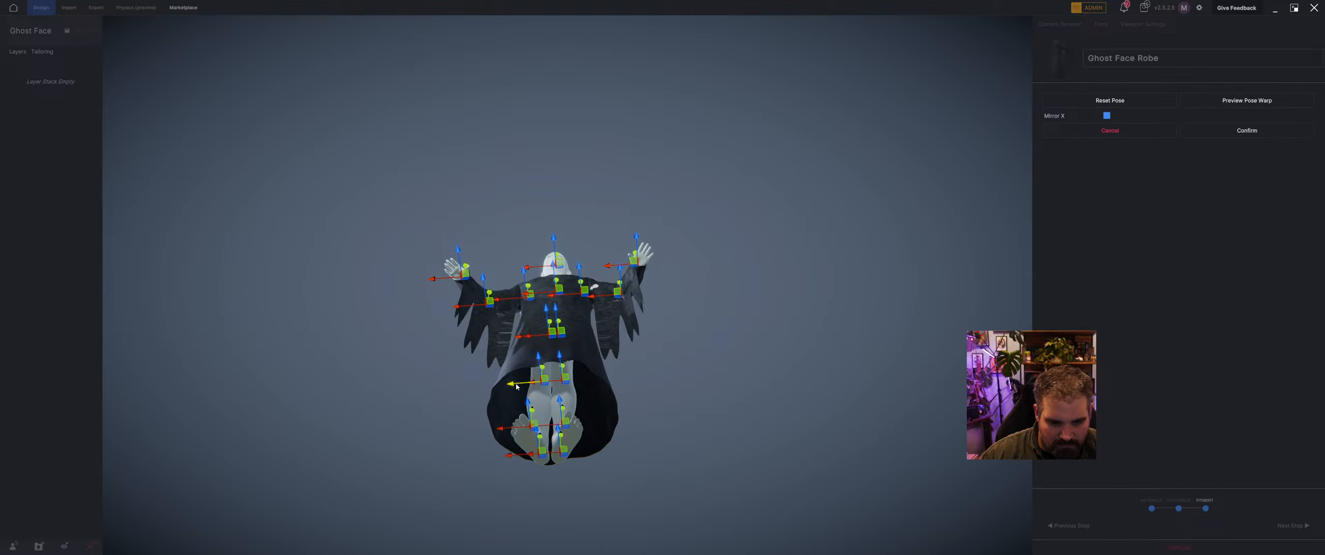
{"action": "left_click", "coordinate": [1245, 105]}
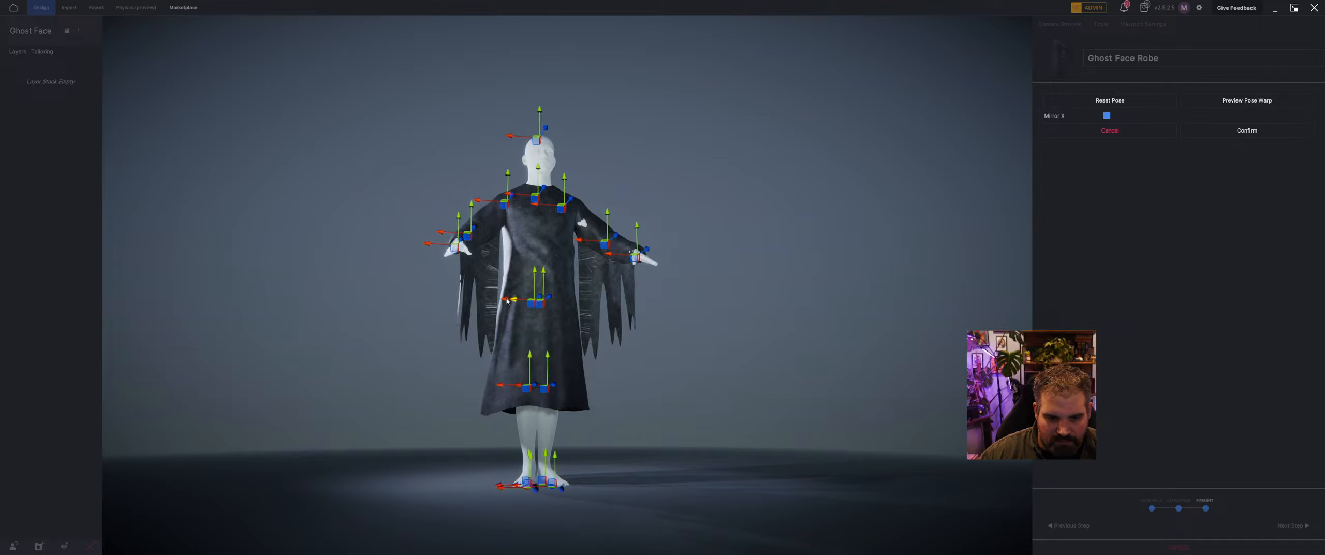
Step: Spread the hips and feet slightly outward to balance the leg pose, and preview the resulting warp
{"action": "right_click_drag", "start_coordinate": [507, 316], "coordinate": [511, 294]}
{"action": "left_click_drag", "start_coordinate": [509, 270], "coordinate": [501, 331]}
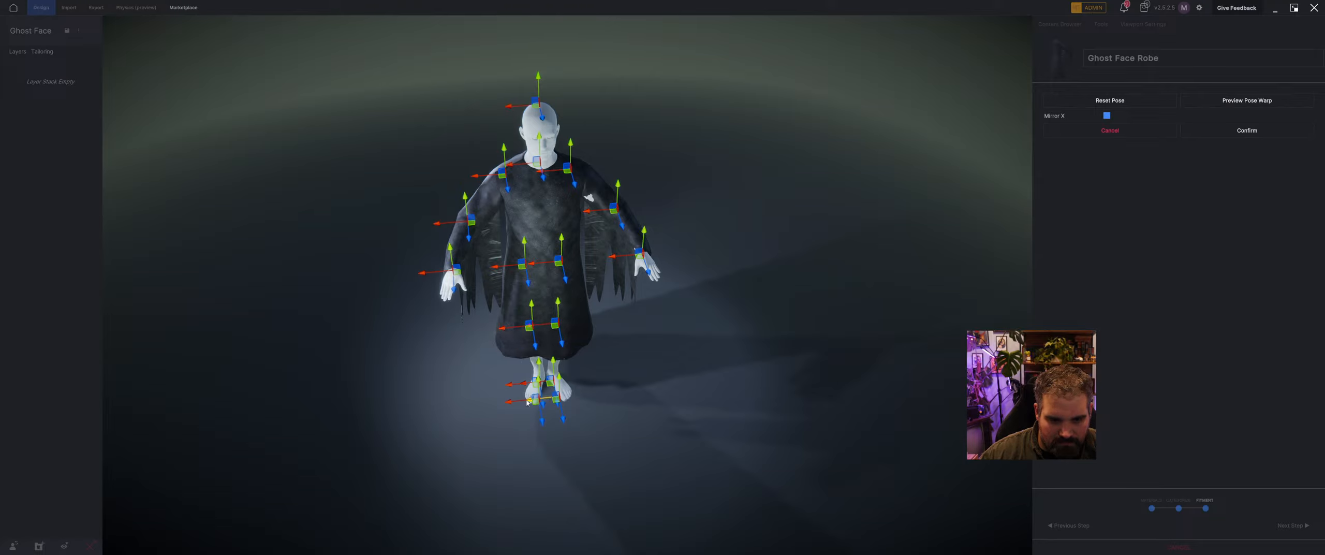
{"action": "left_click_drag", "start_coordinate": [508, 387], "coordinate": [503, 405]}
{"action": "left_click", "coordinate": [1229, 107]}
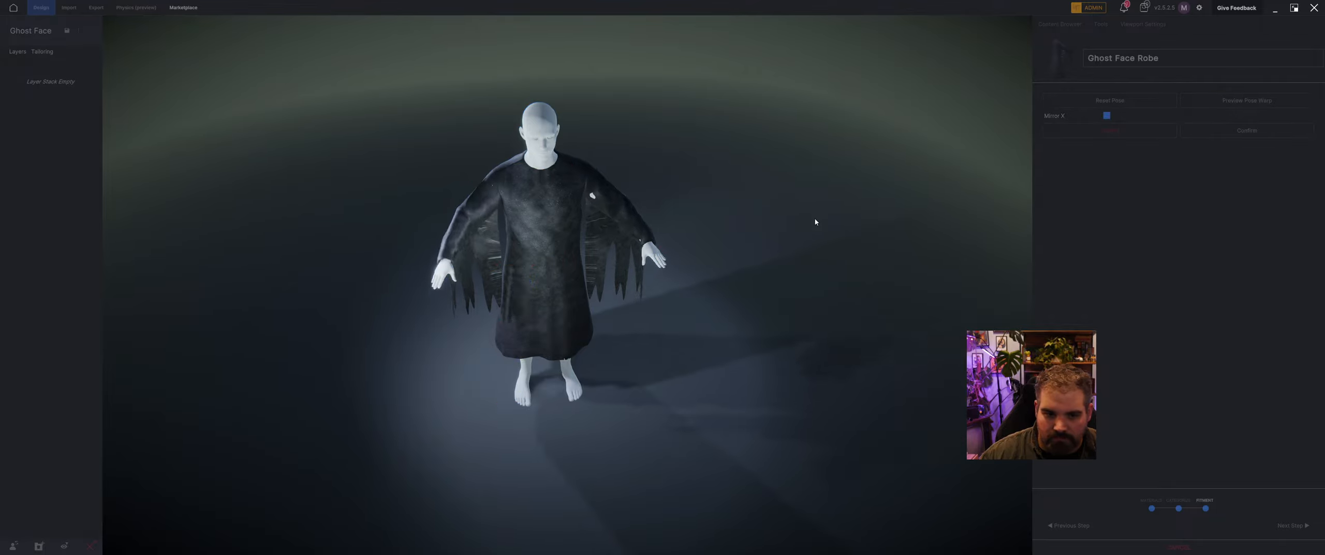
Step: Confirm the pose match and complete the fitment stage to add the robe to the avatar
{"action": "middle_click_drag", "start_coordinate": [513, 298], "coordinate": [578, 333]}
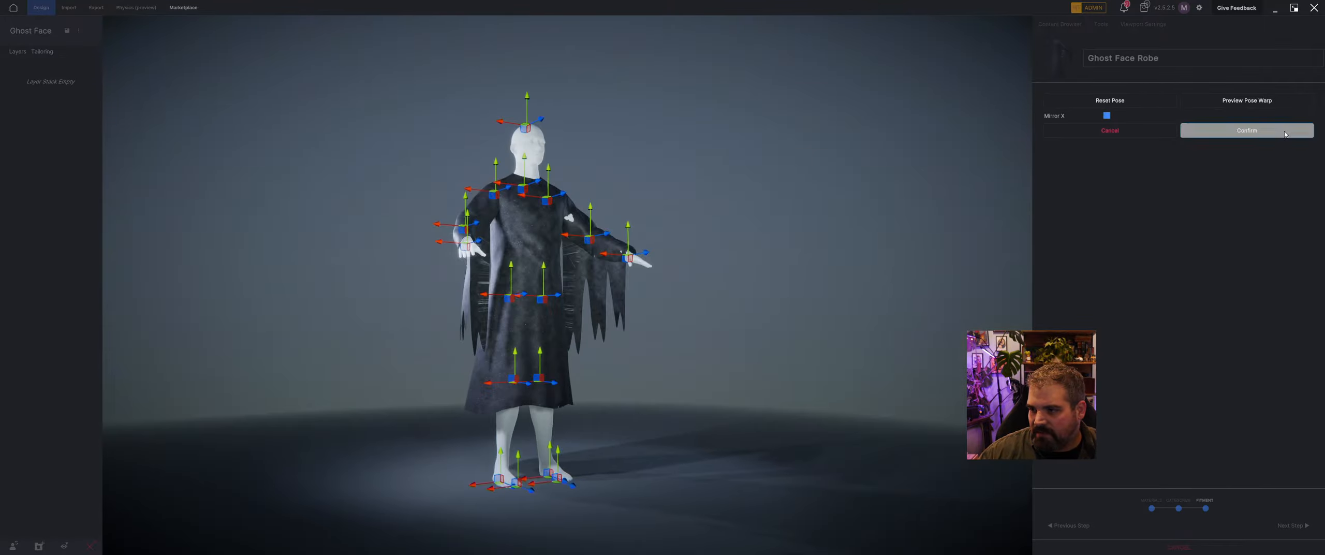
{"action": "left_click", "coordinate": [1245, 131]}
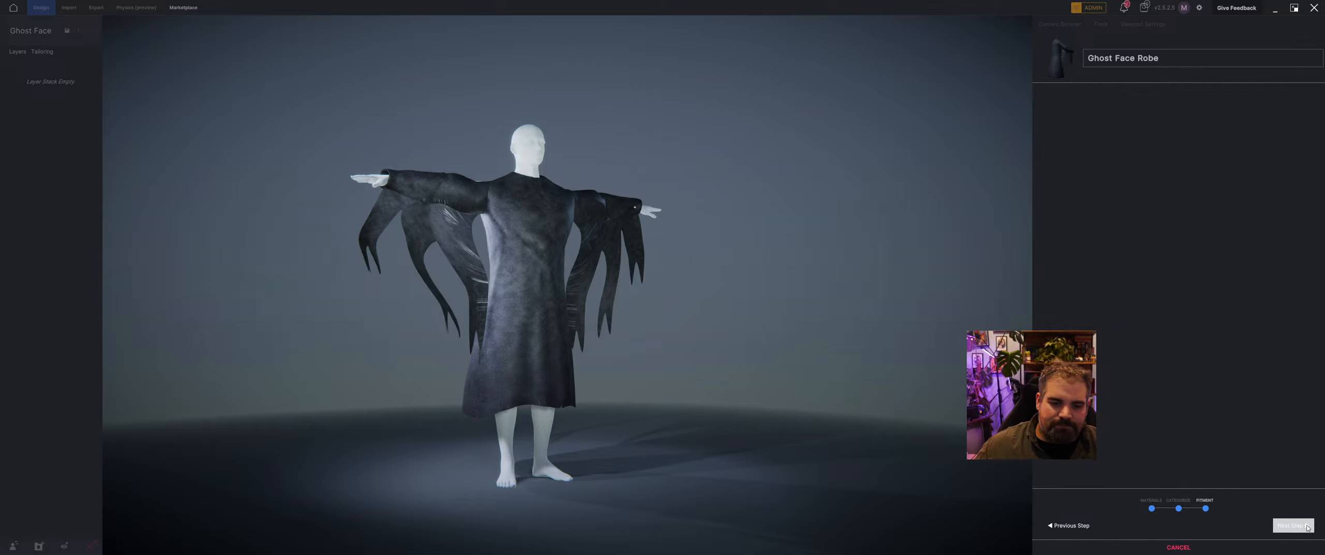
{"action": "left_click", "coordinate": [1305, 525]}
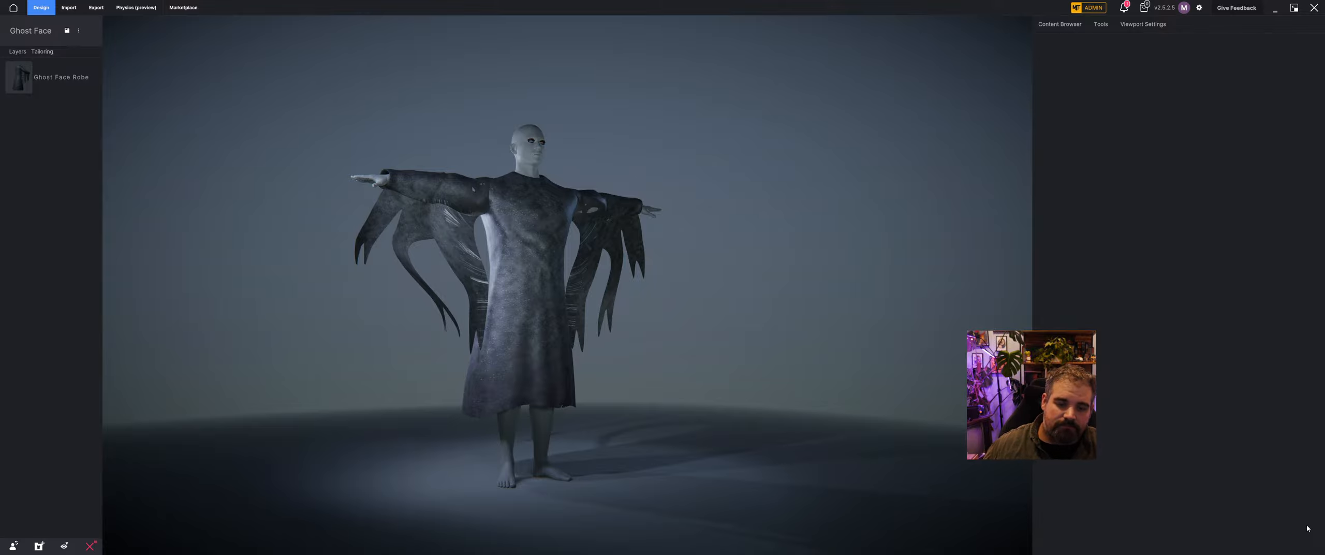
{"action": "left_click_drag", "start_coordinate": [301, 266], "coordinate": [437, 297]}
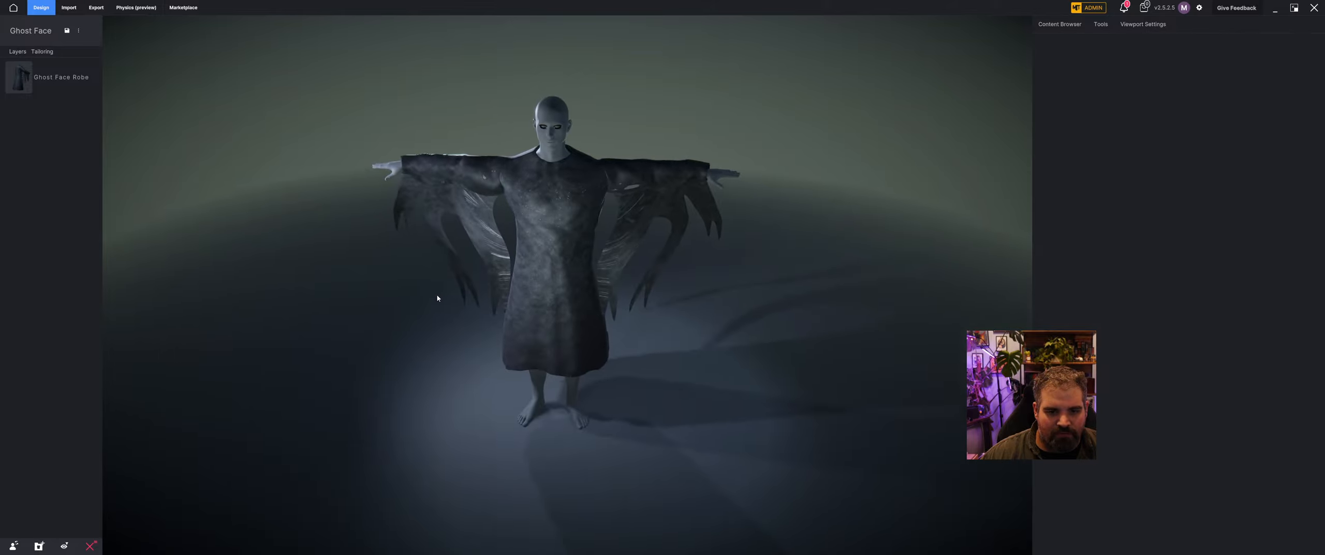
{"action": "scroll", "coordinate": [440, 295], "scroll_direction": "up", "scroll_amount": 3}
{"action": "middle_click_drag", "start_coordinate": [487, 202], "coordinate": [477, 371]}
{"action": "scroll", "coordinate": [456, 385], "scroll_direction": "up", "scroll_amount": 5}
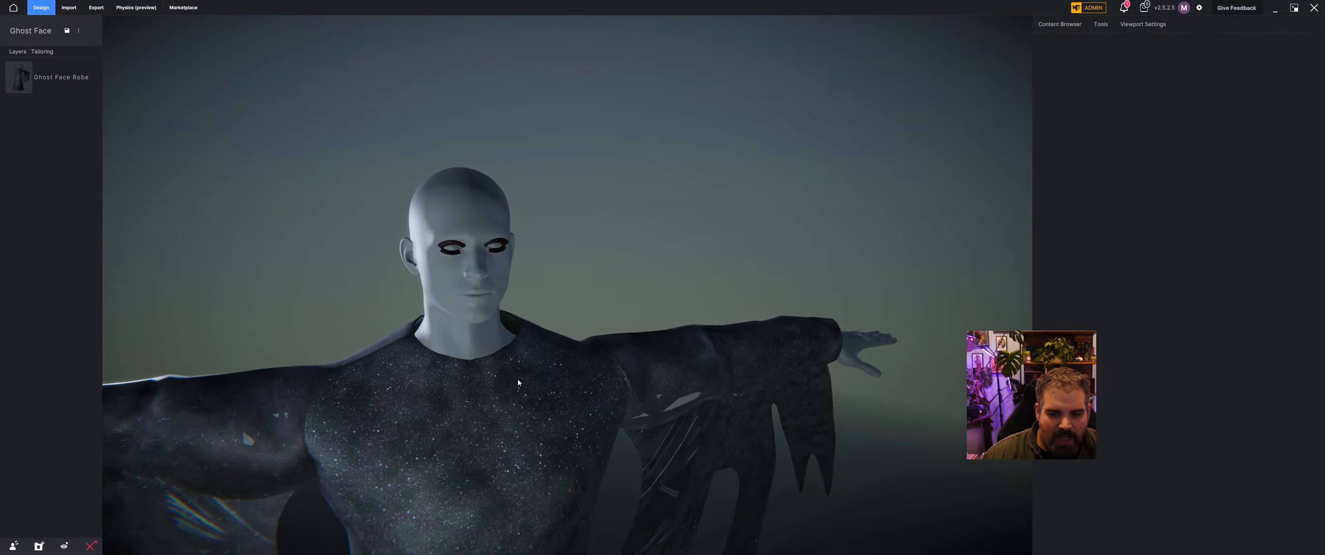
Step: Select the Ghost Face Robe on the avatar and examine its sleeves and underarms for clipping and holes
{"action": "left_click_drag", "start_coordinate": [521, 381], "coordinate": [461, 333]}
{"action": "left_click", "coordinate": [642, 321]}
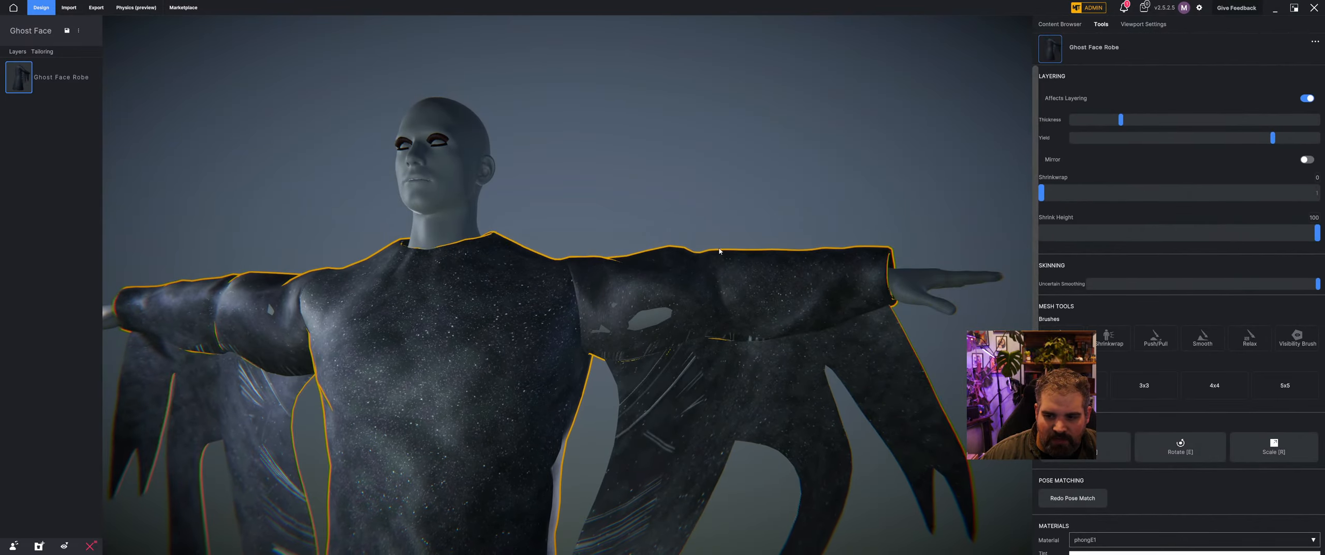
{"action": "left_click_drag", "start_coordinate": [641, 321], "coordinate": [545, 257]}
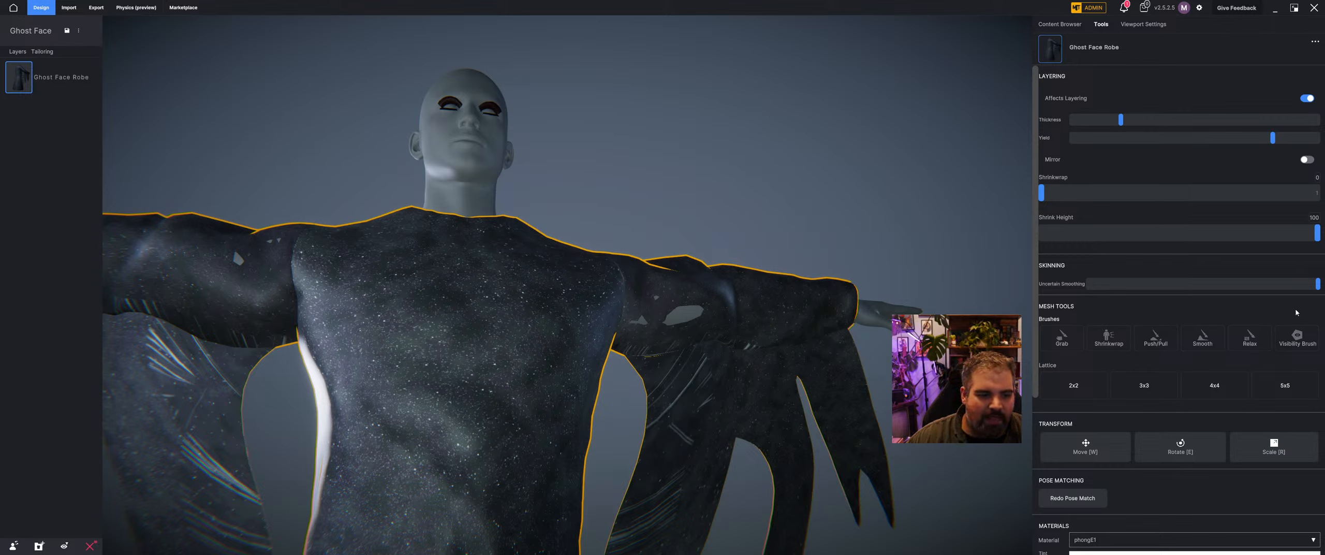
{"action": "left_click", "coordinate": [1163, 344]}
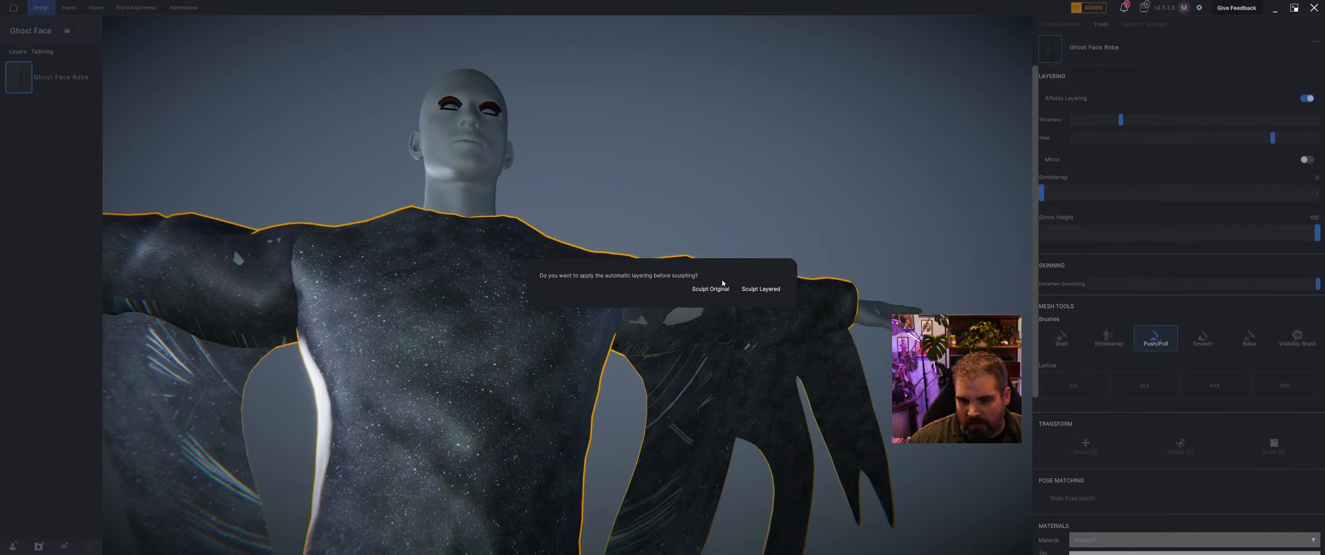
{"action": "left_click", "coordinate": [709, 289]}
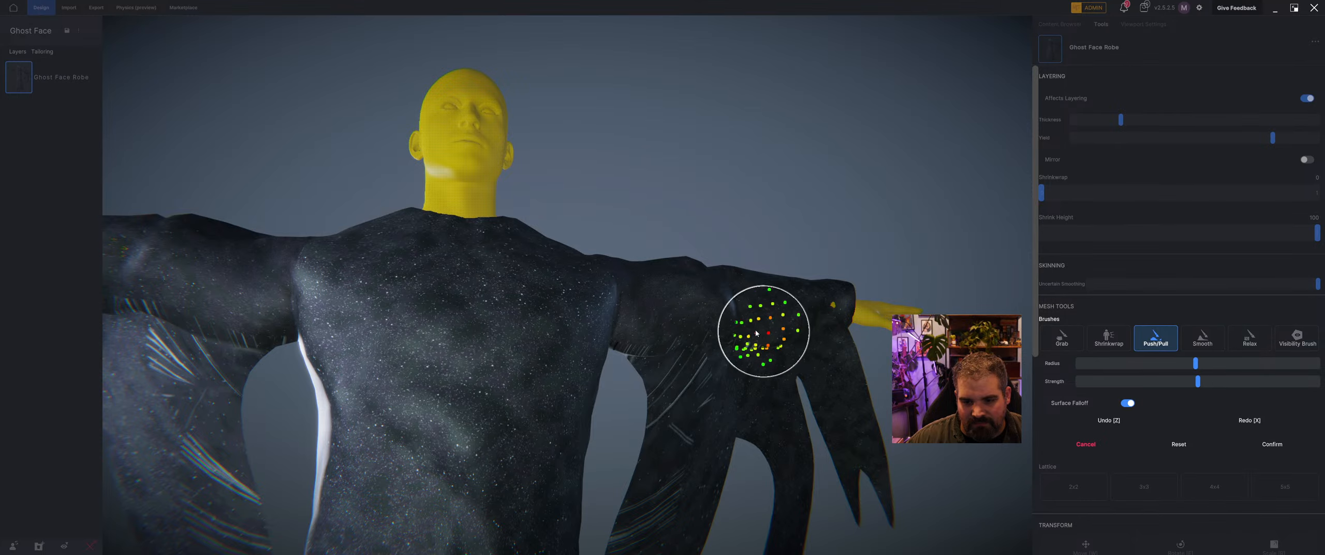
{"action": "scroll", "coordinate": [125, 282], "scroll_direction": "down", "scroll_amount": 5}
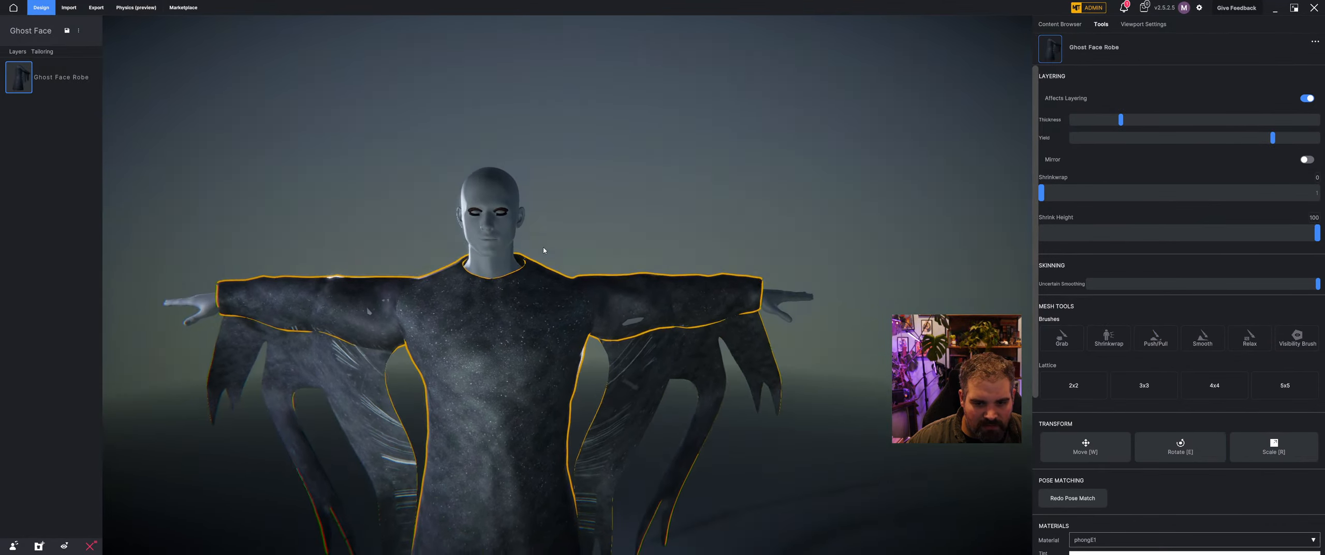
{"action": "left_click", "coordinate": [1249, 338]}
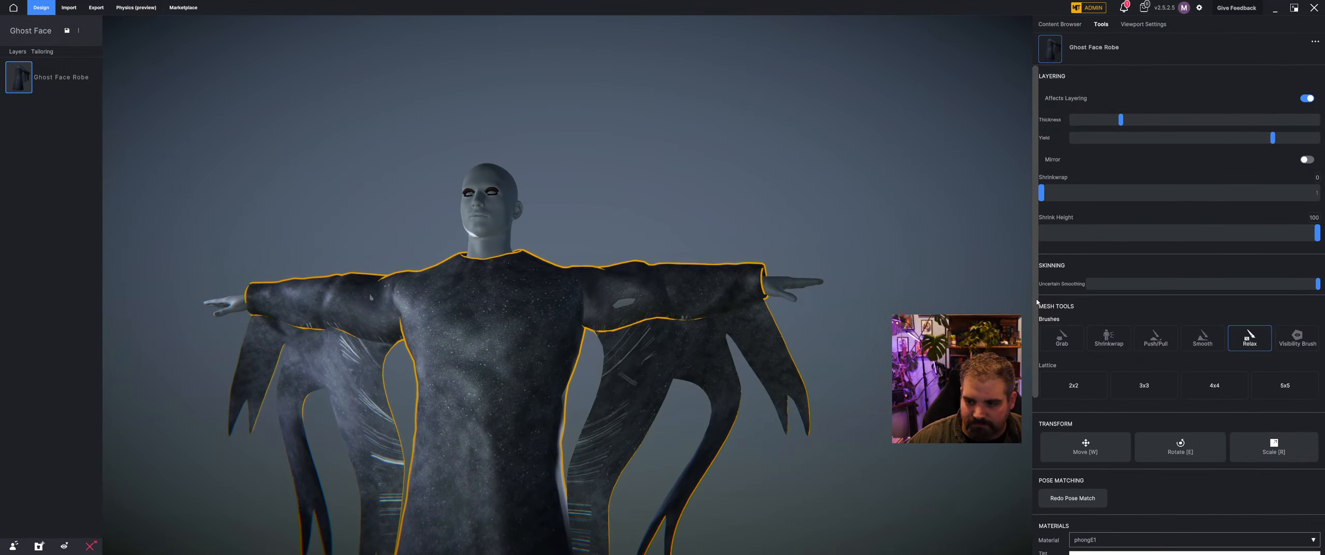
Step: Sculpt the layered robe with the Push/Pull brush, correcting the sleeves where the avatar's arms poke through
{"action": "left_click", "coordinate": [1170, 349]}
{"action": "left_click", "coordinate": [761, 288]}
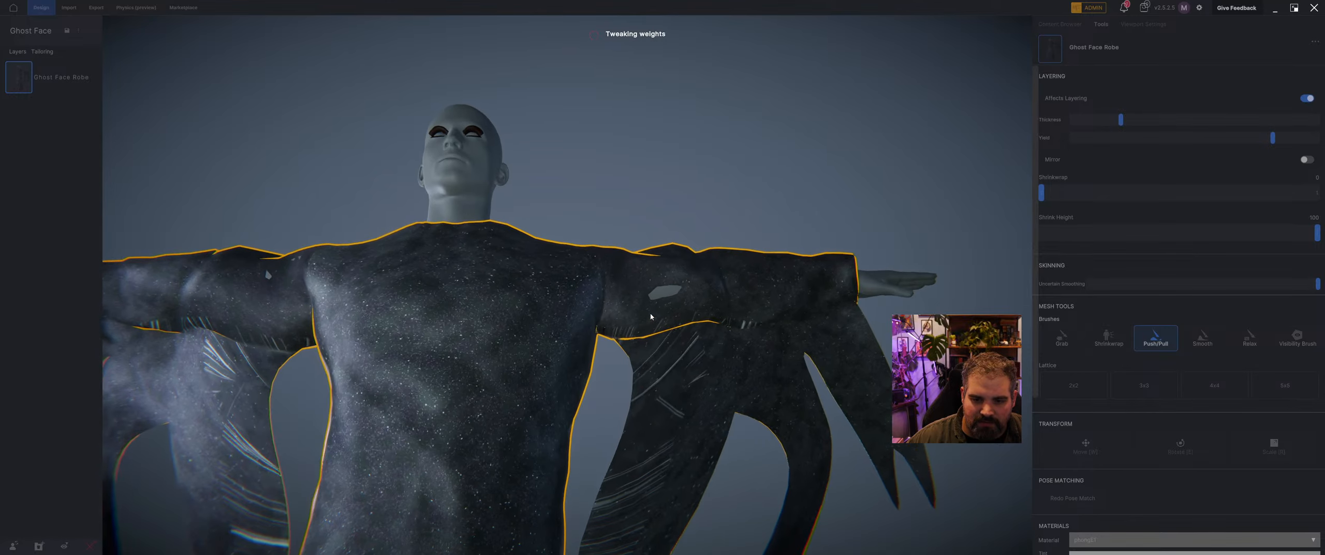
{"action": "left_click_drag", "start_coordinate": [239, 282], "coordinate": [277, 257]}
{"action": "right_click_drag", "start_coordinate": [136, 290], "coordinate": [157, 310]}
{"action": "scroll", "coordinate": [170, 312], "scroll_direction": "down", "scroll_amount": 8}
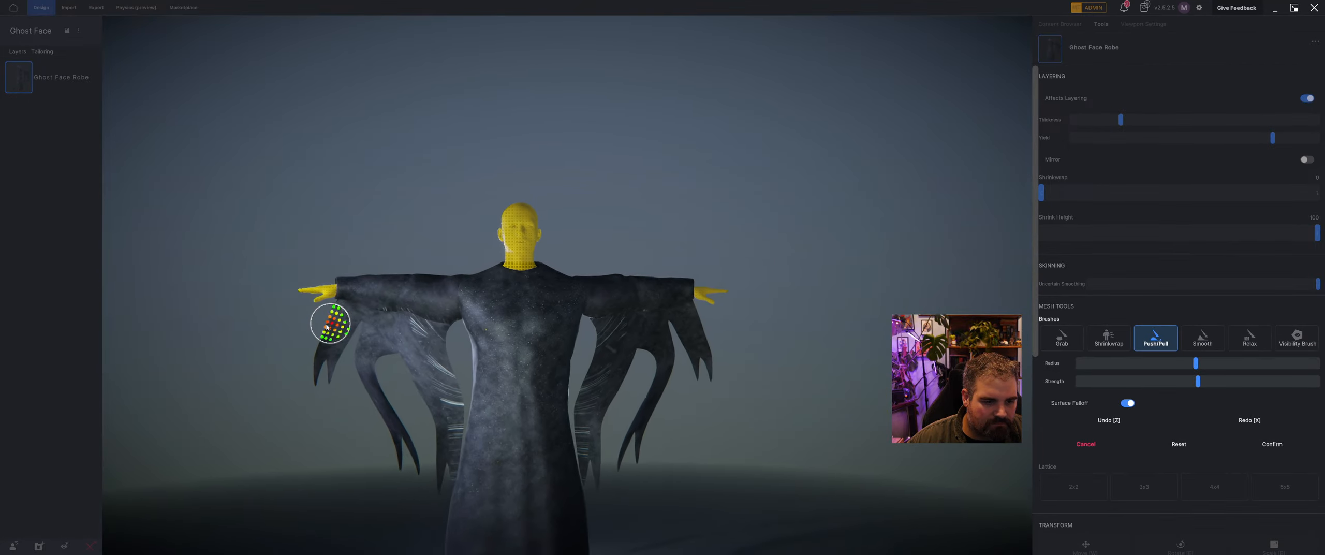
{"action": "right_click_drag", "start_coordinate": [331, 326], "coordinate": [577, 337]}
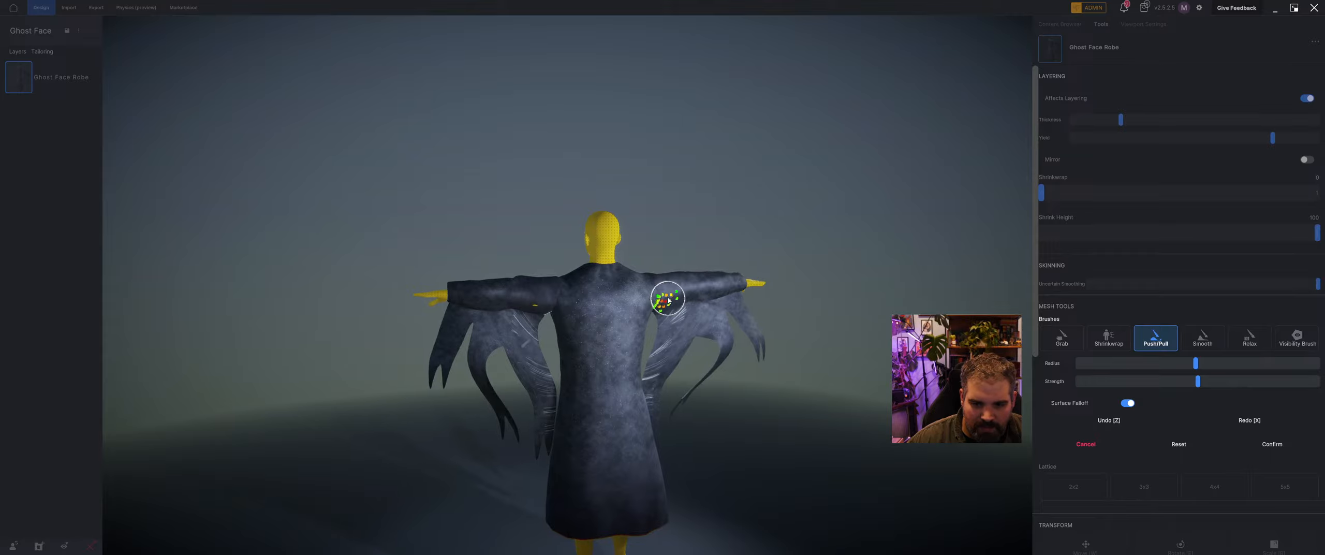
{"action": "mouse_move", "coordinate": [592, 361]}
{"action": "right_mouse_down"}
{"action": "mouse_move", "coordinate": [733, 344]}
{"action": "mouse_move", "coordinate": [784, 364]}
{"action": "mouse_move", "coordinate": [546, 332]}
{"action": "right_mouse_up"}
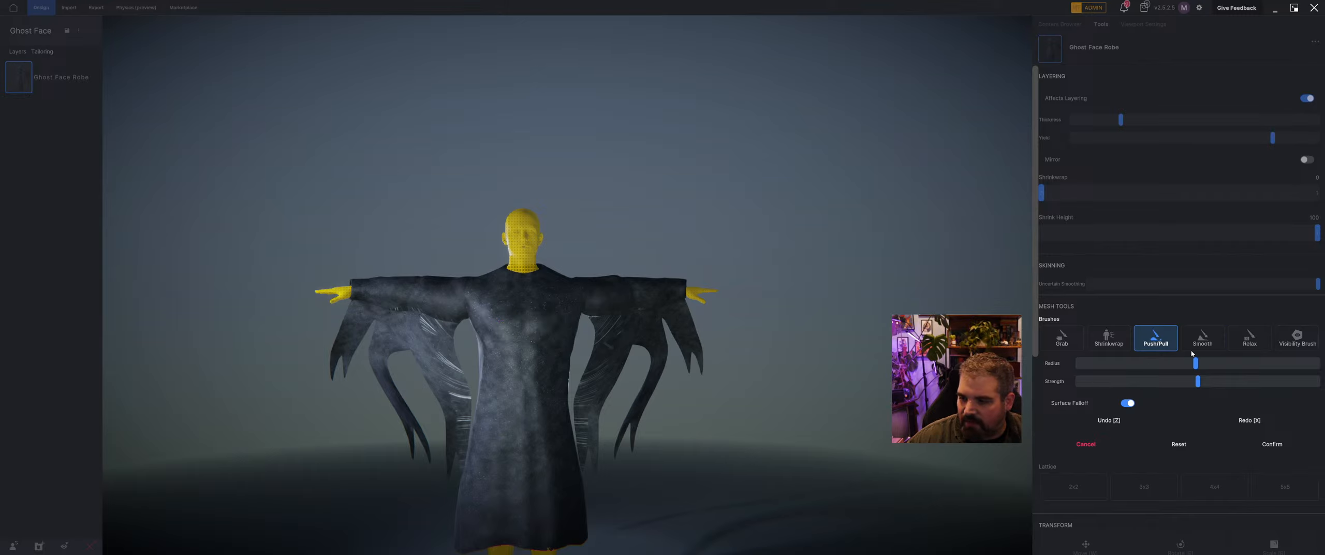
Step: Fit the robe's collar, shoulders and back closer to the avatar with a large-radius Shrinkwrap brush
{"action": "left_click", "coordinate": [1109, 339]}
{"action": "mouse_move", "coordinate": [580, 210]}
{"action": "right_mouse_down"}
{"action": "mouse_move", "coordinate": [528, 290]}
{"action": "mouse_move", "coordinate": [573, 270]}
{"action": "right_mouse_up"}
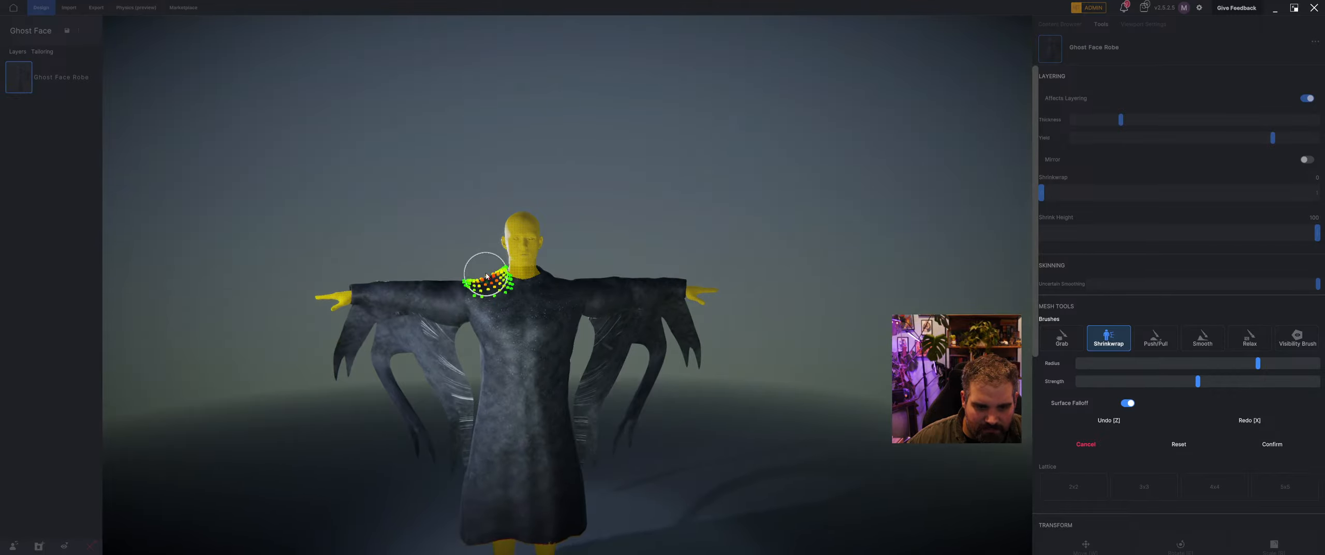
{"action": "mouse_move", "coordinate": [530, 296]}
{"action": "right_mouse_down"}
{"action": "mouse_move", "coordinate": [529, 267]}
{"action": "mouse_move", "coordinate": [621, 298]}
{"action": "mouse_move", "coordinate": [558, 289]}
{"action": "mouse_move", "coordinate": [630, 319]}
{"action": "mouse_move", "coordinate": [673, 310]}
{"action": "right_mouse_up"}
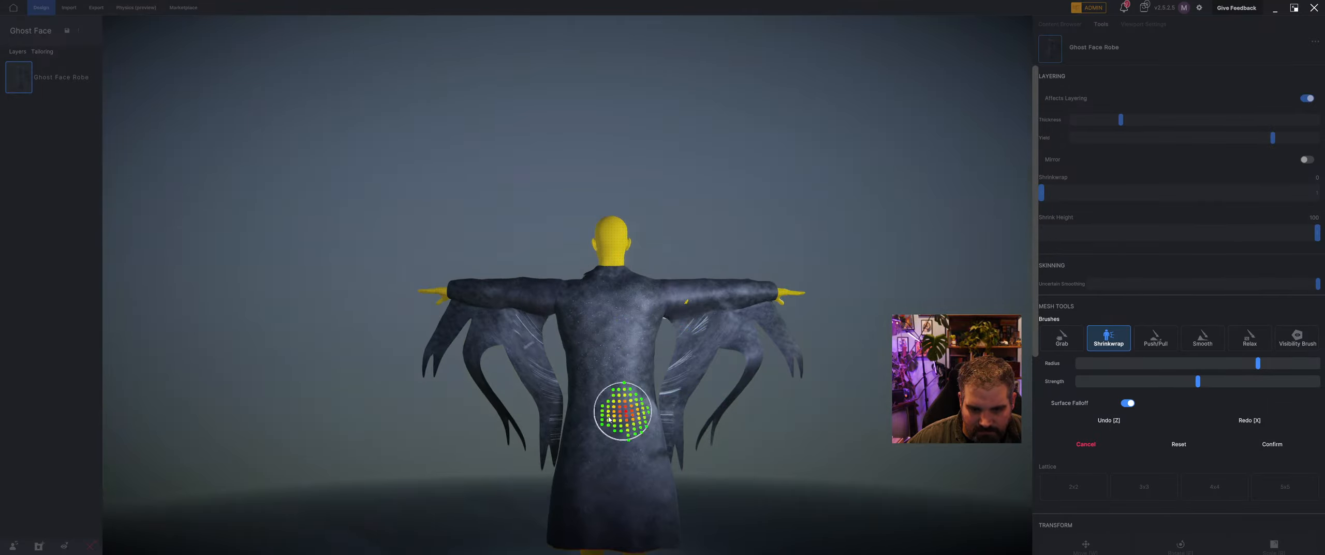
{"action": "mouse_move", "coordinate": [609, 419]}
{"action": "right_mouse_down"}
{"action": "mouse_move", "coordinate": [725, 404]}
{"action": "mouse_move", "coordinate": [704, 413]}
{"action": "right_mouse_up"}
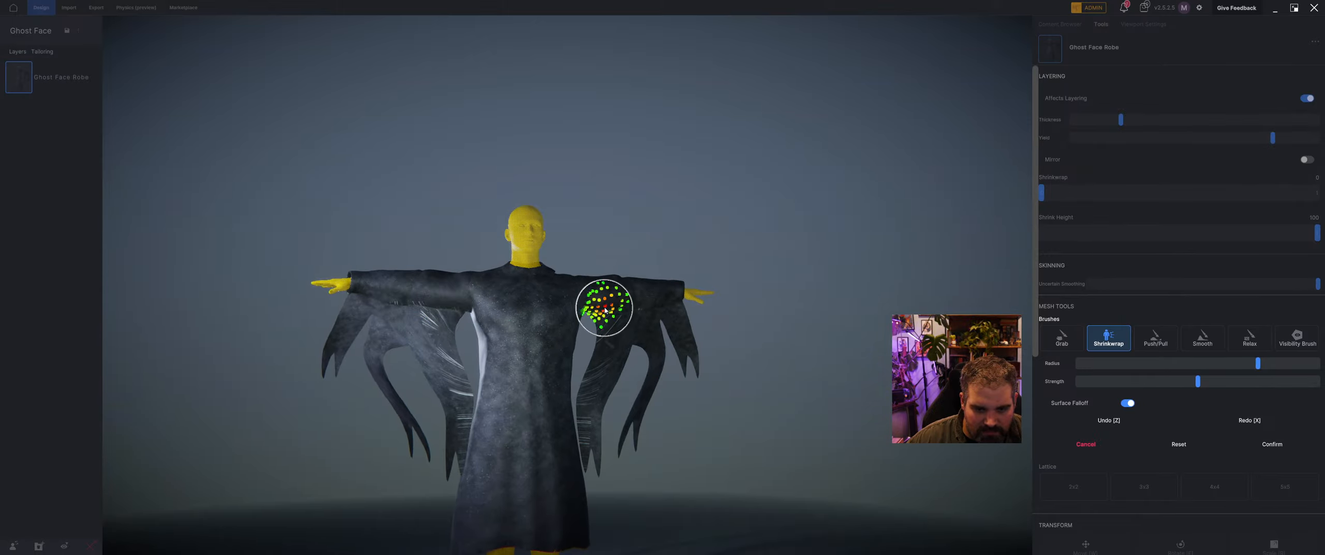
{"action": "mouse_move", "coordinate": [730, 346]}
{"action": "right_mouse_down"}
{"action": "mouse_move", "coordinate": [746, 372]}
{"action": "mouse_move", "coordinate": [706, 398]}
{"action": "right_mouse_up"}
{"action": "scroll", "coordinate": [609, 339], "scroll_direction": "up", "scroll_amount": 10}
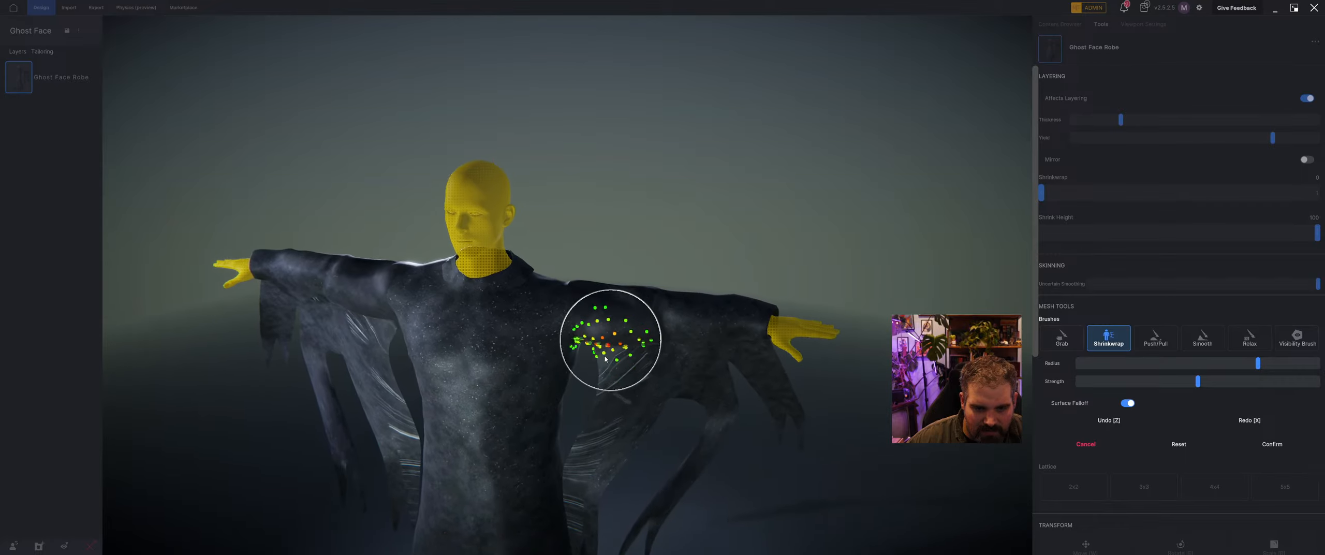
Step: Work along the robe's chest, underarms and torso sides with the Shrinkwrap brush, front and back
{"action": "scroll", "coordinate": [637, 334], "scroll_direction": "down", "scroll_amount": 10}
{"action": "mouse_move", "coordinate": [645, 319]}
{"action": "right_mouse_down"}
{"action": "mouse_move", "coordinate": [639, 302]}
{"action": "mouse_move", "coordinate": [683, 287]}
{"action": "mouse_move", "coordinate": [654, 322]}
{"action": "right_mouse_up"}
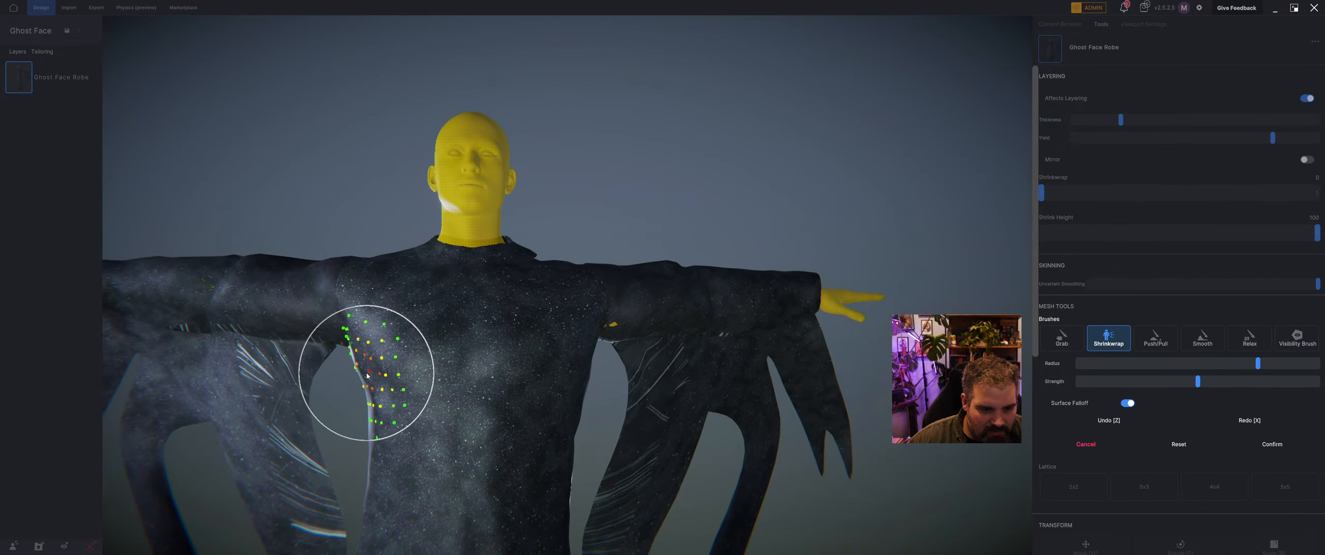
{"action": "mouse_move", "coordinate": [340, 426]}
{"action": "right_mouse_down"}
{"action": "mouse_move", "coordinate": [461, 366]}
{"action": "mouse_move", "coordinate": [405, 382]}
{"action": "right_mouse_up"}
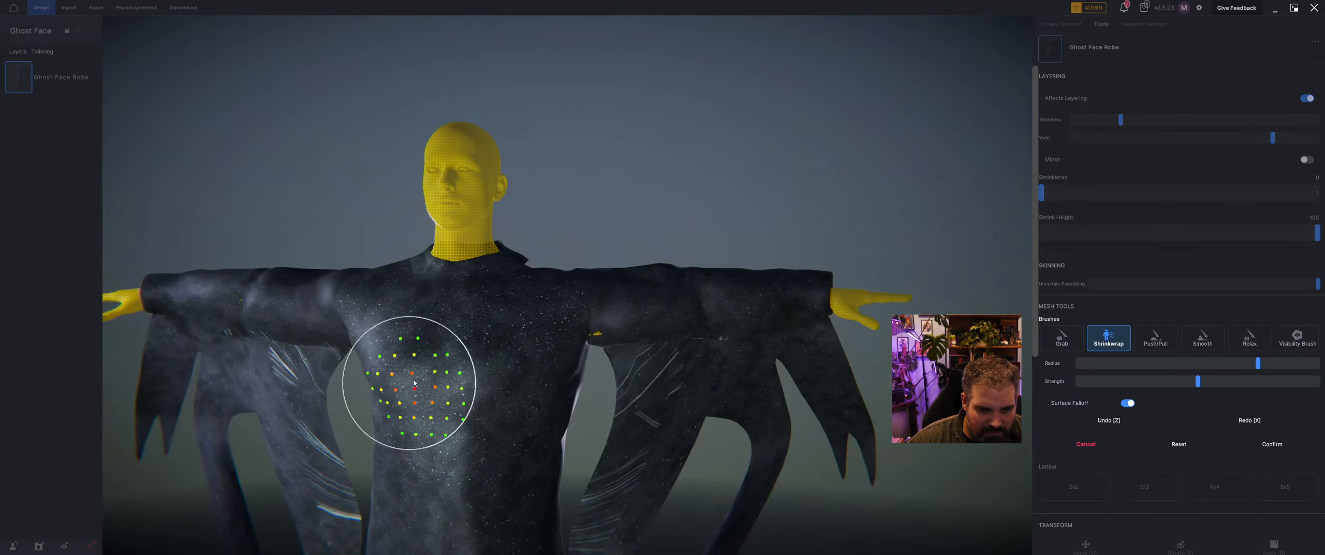
{"action": "mouse_move", "coordinate": [556, 386]}
{"action": "right_mouse_down"}
{"action": "mouse_move", "coordinate": [559, 375]}
{"action": "mouse_move", "coordinate": [529, 422]}
{"action": "right_mouse_up"}
{"action": "right_click_drag", "start_coordinate": [621, 459], "coordinate": [686, 382]}
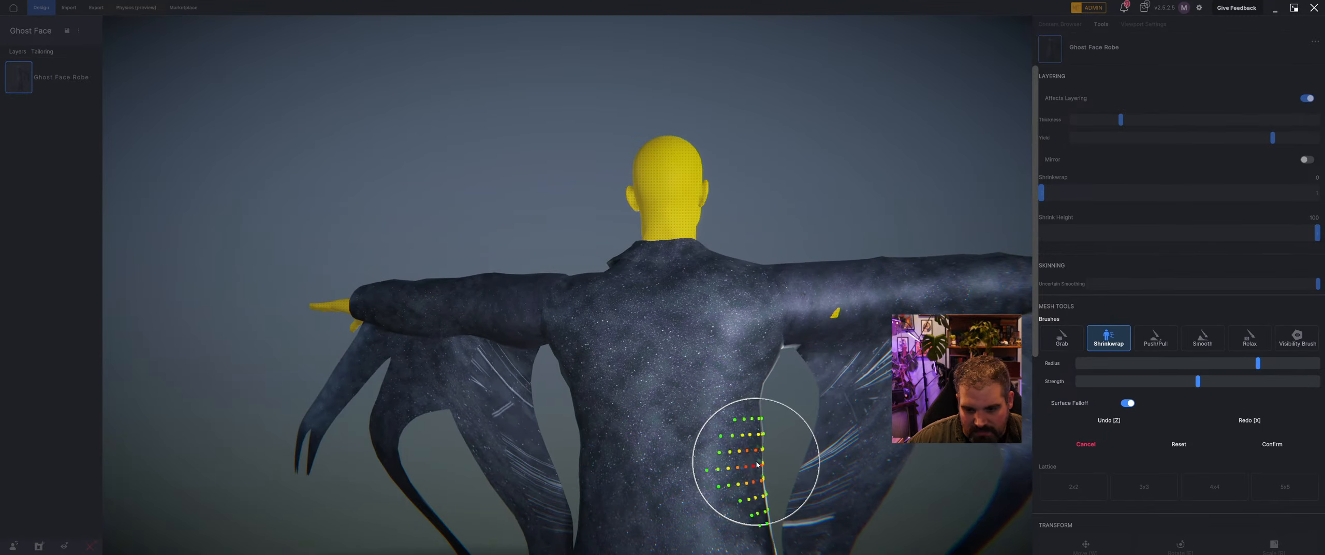
{"action": "right_click_drag", "start_coordinate": [761, 466], "coordinate": [548, 452]}
{"action": "mouse_move", "coordinate": [562, 509]}
{"action": "right_mouse_down"}
{"action": "mouse_move", "coordinate": [591, 254]}
{"action": "mouse_move", "coordinate": [645, 277]}
{"action": "right_mouse_up"}
Step: Return to the Push/Pull brush and push the sleeve fabric out around the avatar's arms
{"action": "left_click", "coordinate": [1151, 347]}
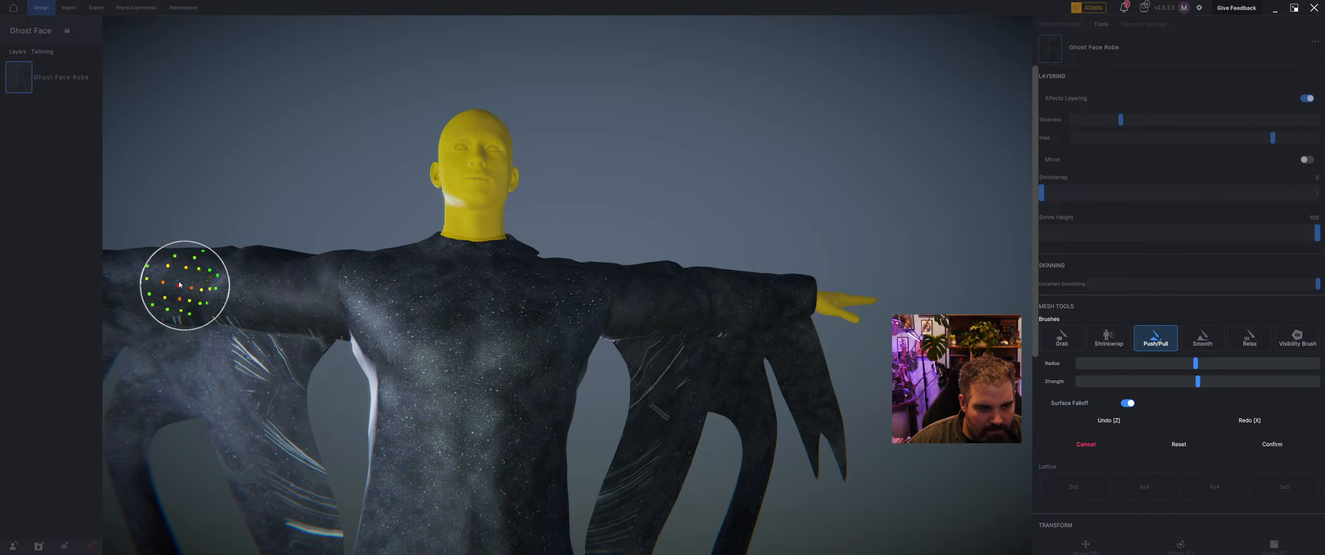
{"action": "right_click_drag", "start_coordinate": [346, 305], "coordinate": [369, 331]}
{"action": "scroll", "coordinate": [518, 383], "scroll_direction": "down", "scroll_amount": 4}
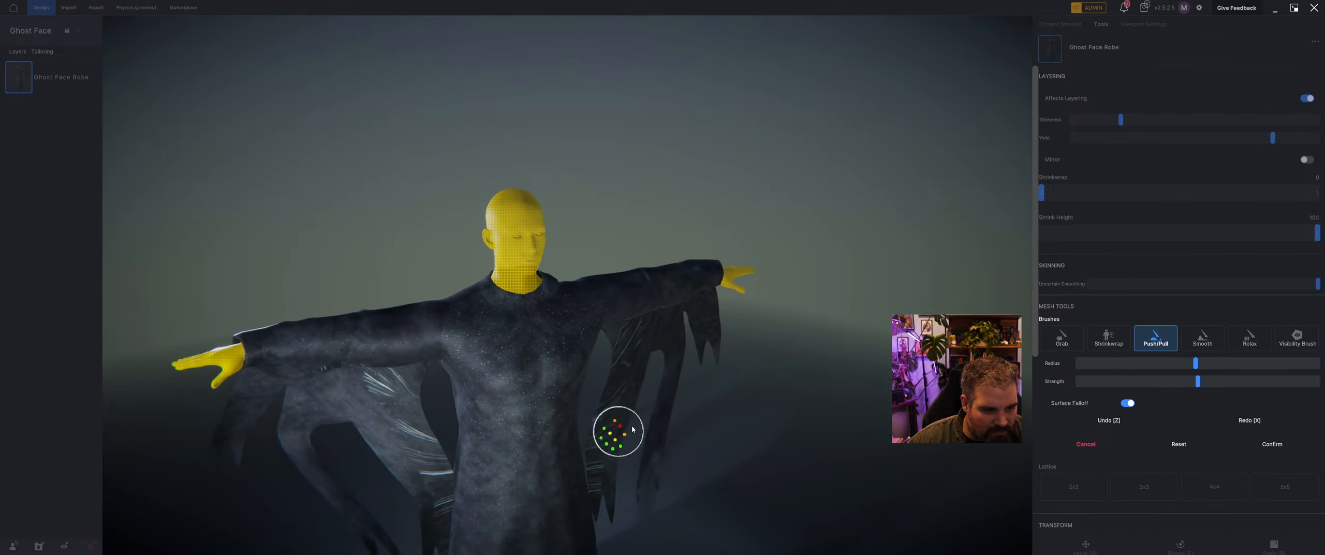
Step: Reshape the tattered strips hanging from both sleeves away from the robe's body with the Grab brush, and confirm the sculpt
{"action": "middle_click_drag", "start_coordinate": [617, 432], "coordinate": [577, 333]}
{"action": "right_click_drag", "start_coordinate": [577, 332], "coordinate": [517, 341]}
{"action": "scroll", "coordinate": [601, 337], "scroll_direction": "up", "scroll_amount": 4}
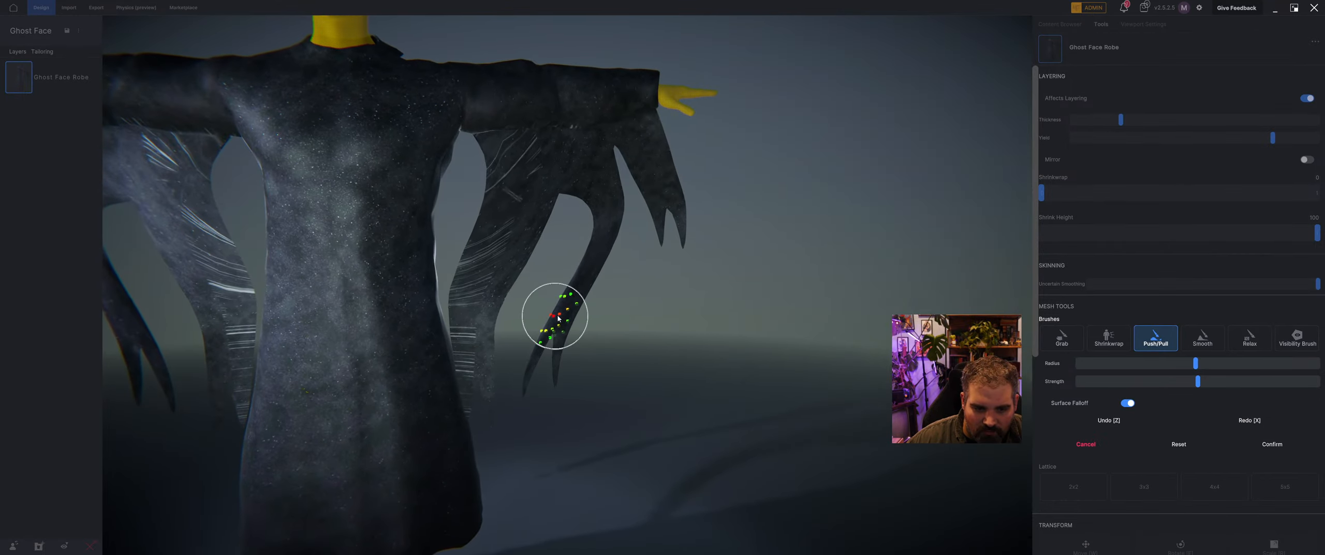
{"action": "left_click", "coordinate": [1070, 340]}
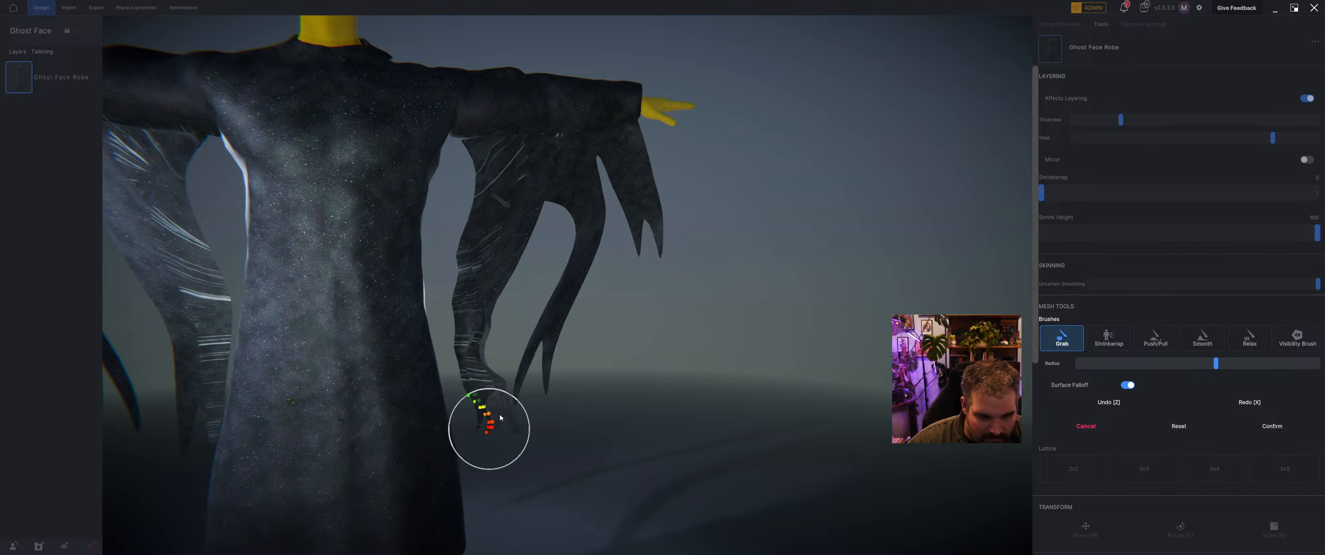
{"action": "scroll", "coordinate": [673, 303], "scroll_direction": "down", "scroll_amount": 3}
{"action": "middle_click_drag", "start_coordinate": [585, 284], "coordinate": [668, 331]}
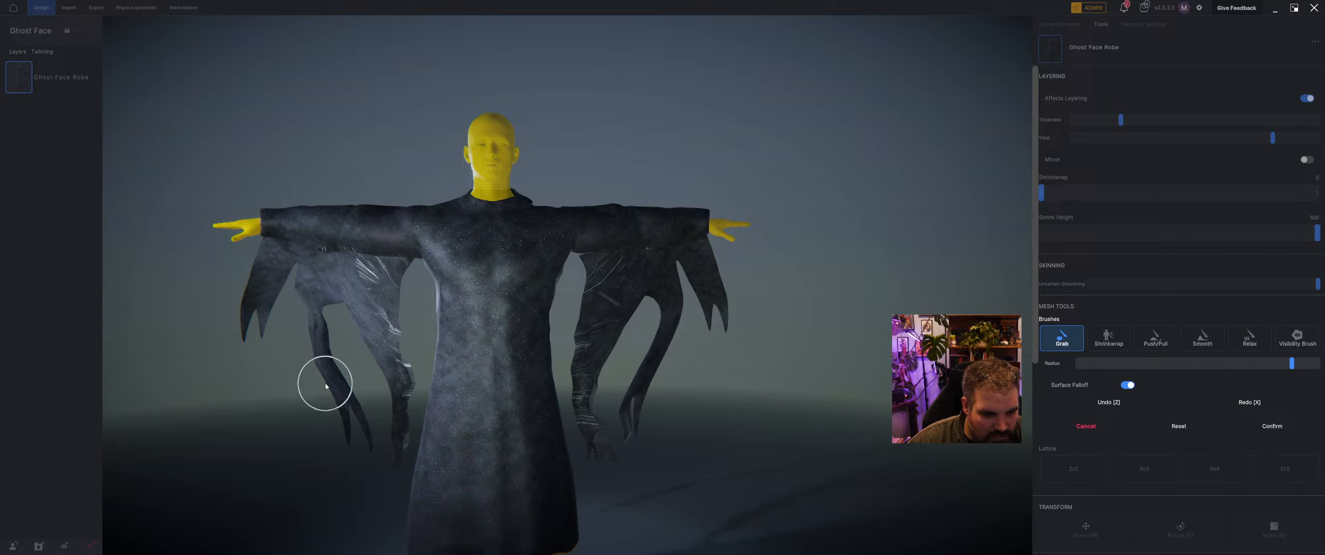
{"action": "scroll", "coordinate": [859, 361], "scroll_direction": "down", "scroll_amount": 3}
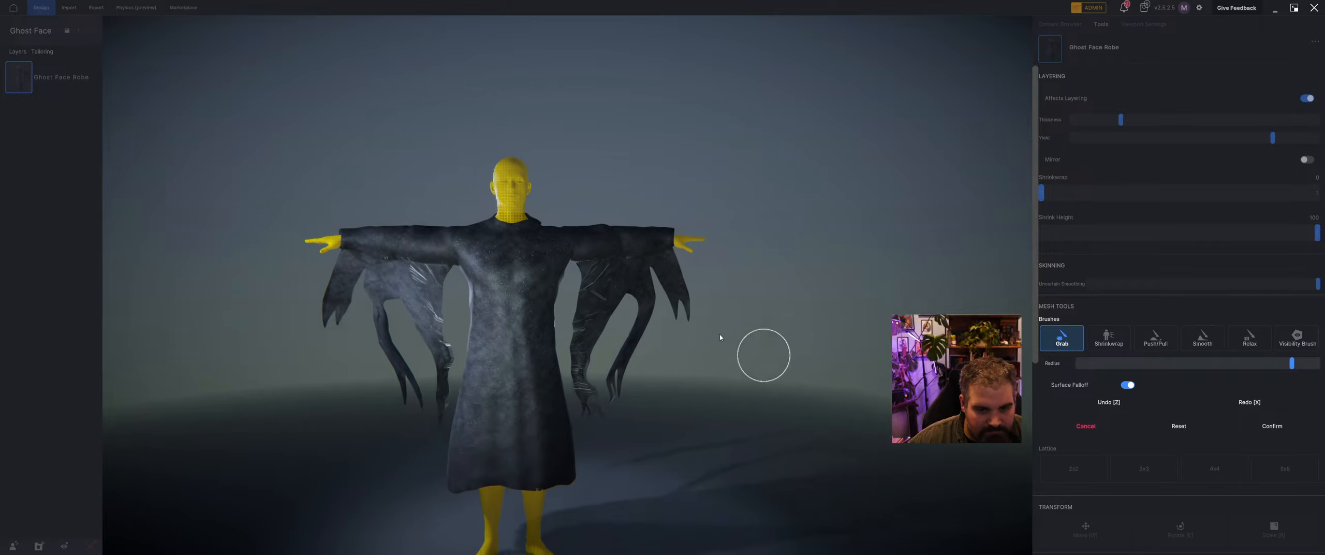
{"action": "mouse_move", "coordinate": [721, 338]}
{"action": "left_mouse_down"}
{"action": "mouse_move", "coordinate": [939, 321]}
{"action": "mouse_move", "coordinate": [745, 354]}
{"action": "mouse_move", "coordinate": [707, 343]}
{"action": "left_mouse_up"}
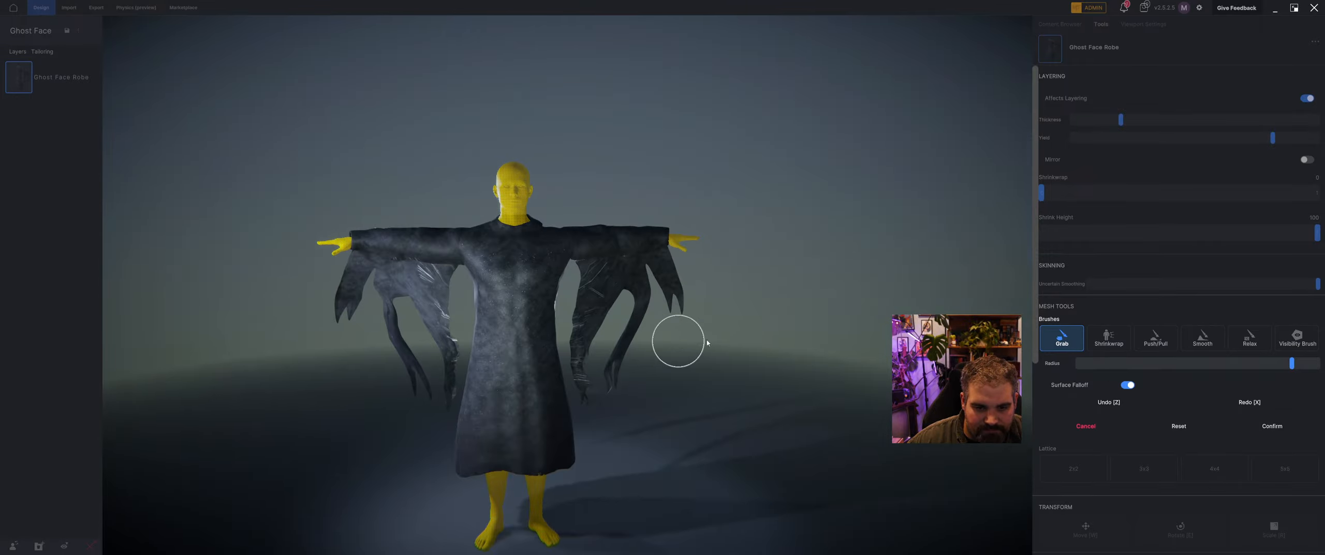
{"action": "left_click", "coordinate": [1271, 426]}
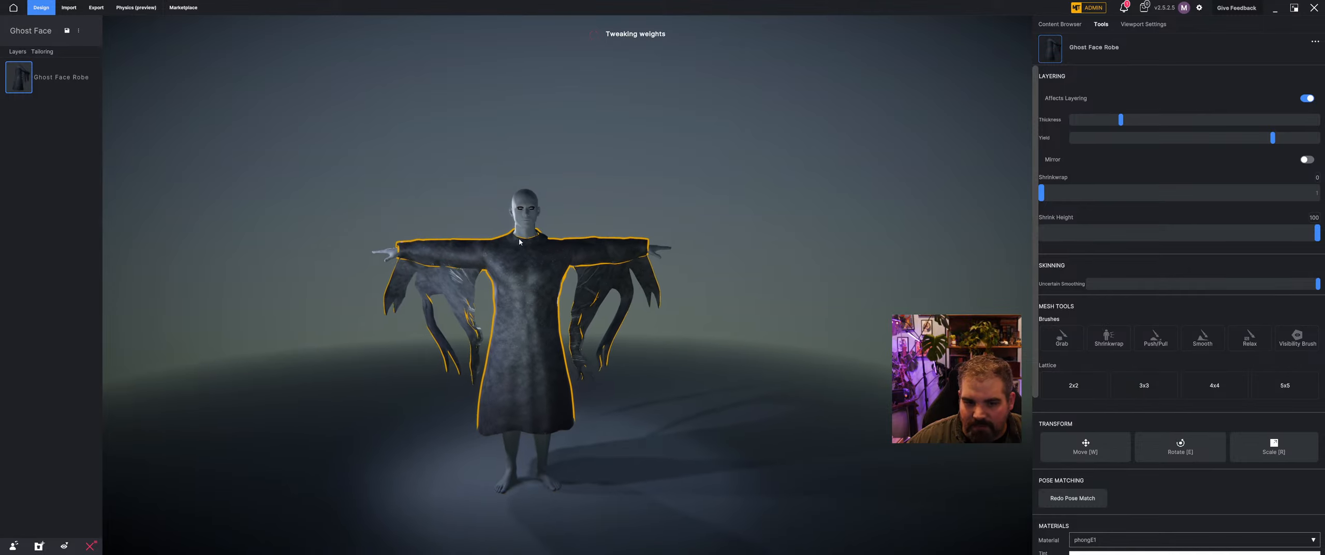
Step: Open the physics preview and auto-generate physics parameters for the Ghost Face Robe
{"action": "left_click", "coordinate": [134, 7]}
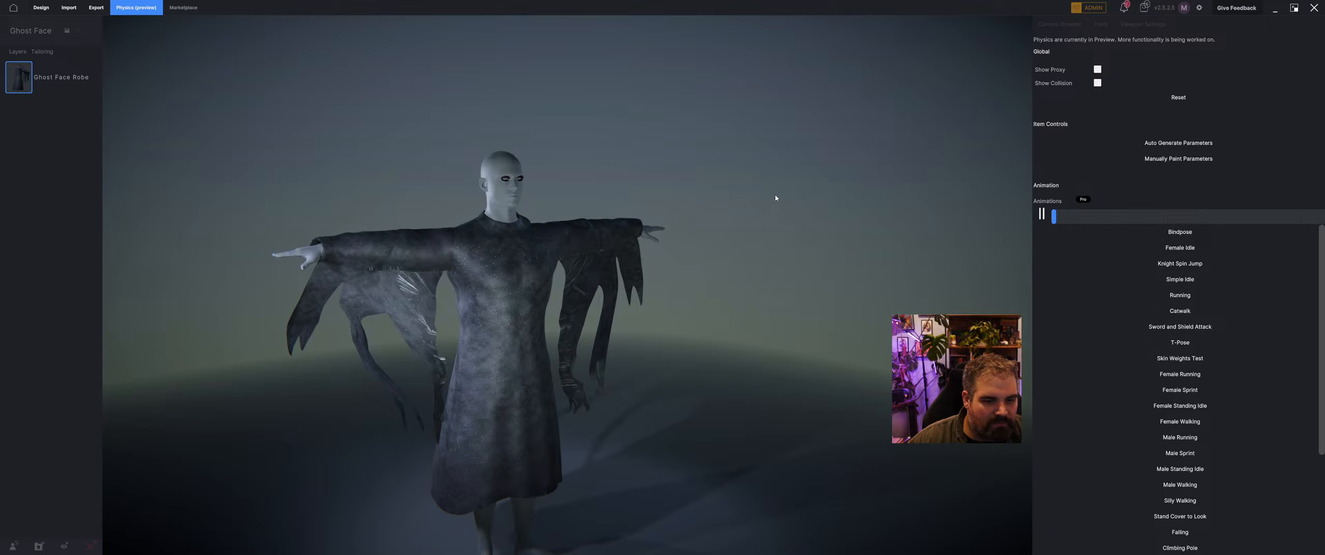
{"action": "left_click", "coordinate": [1192, 144]}
{"action": "middle_click_drag", "start_coordinate": [766, 279], "coordinate": [388, 322]}
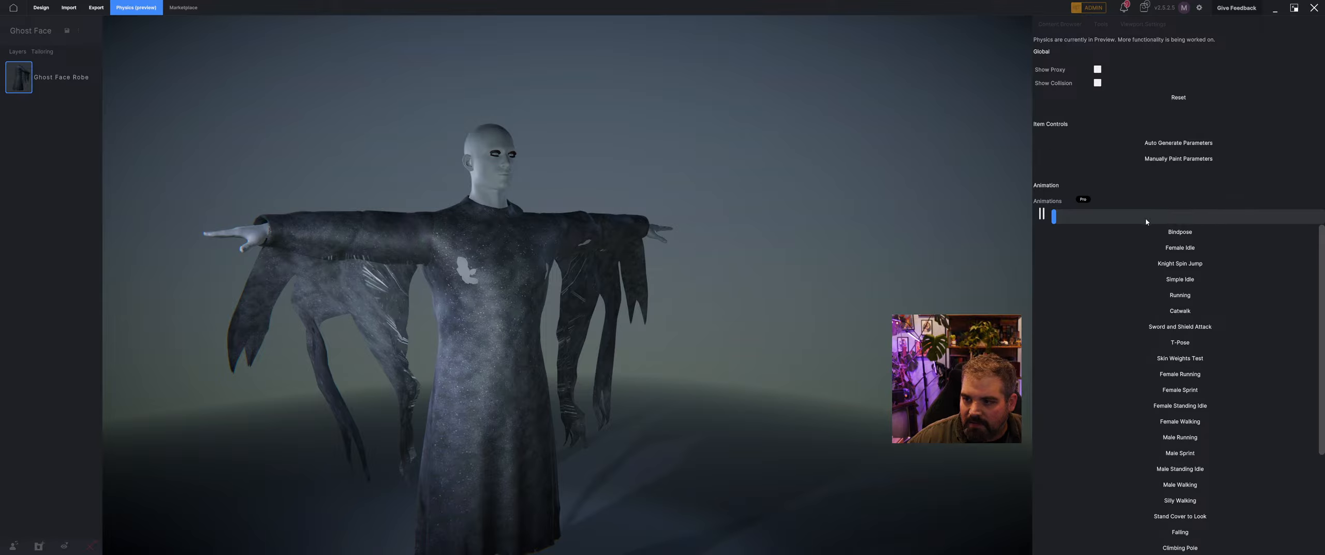
Step: Preview the robe's cloth simulation with the Running and Catwalk animations, and return the avatar to Bindpose
{"action": "left_click", "coordinate": [1190, 295]}
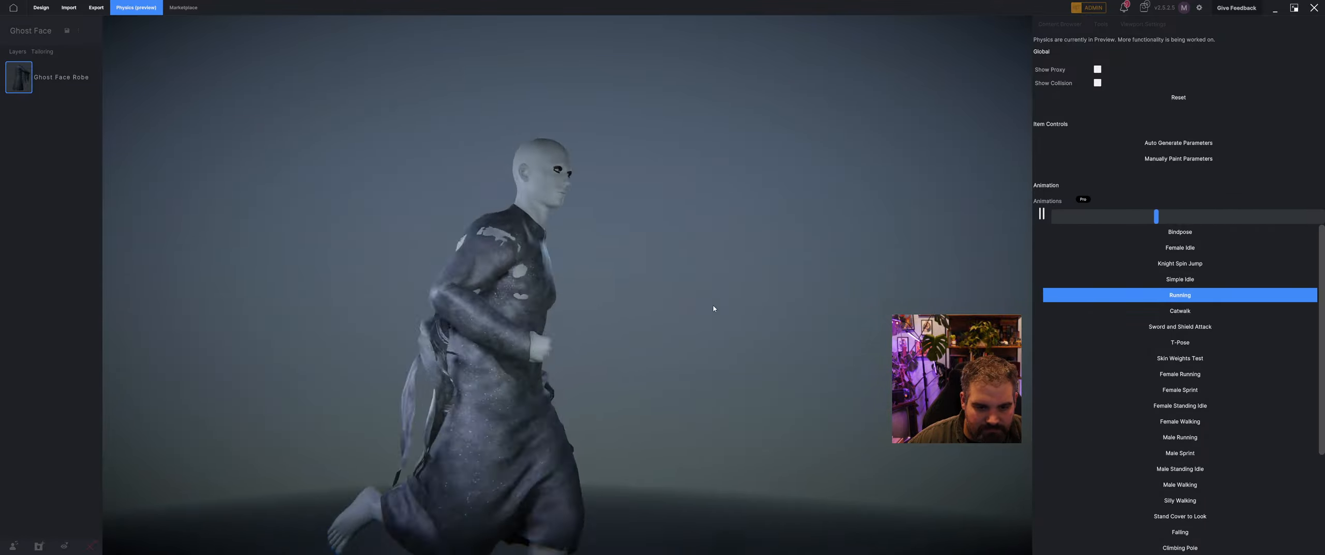
{"action": "left_click", "coordinate": [1231, 310]}
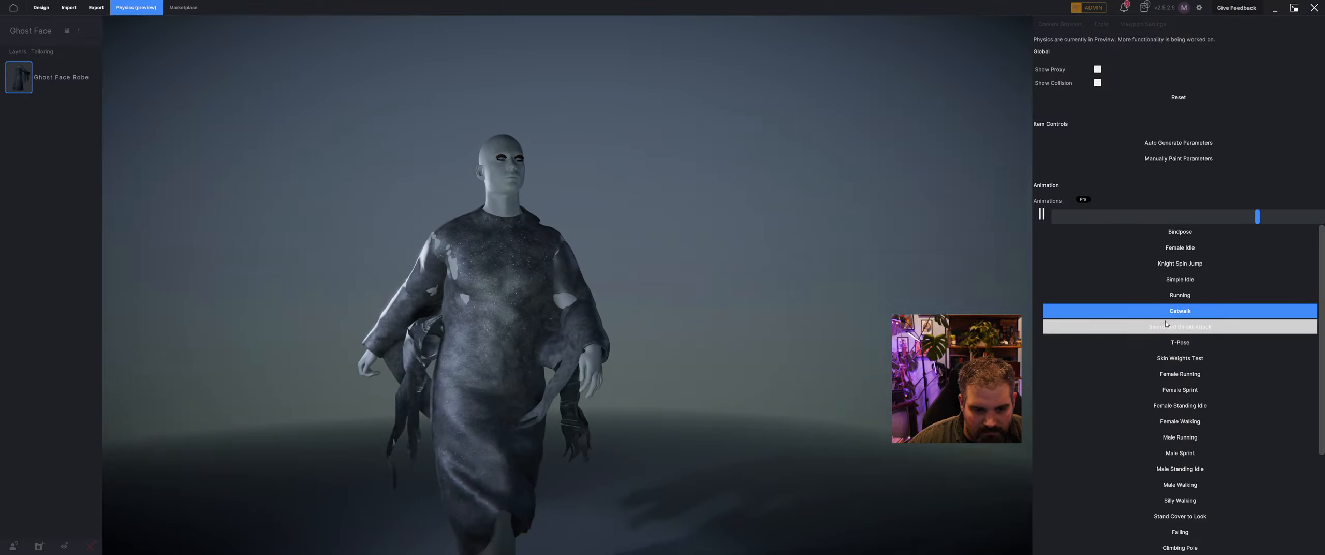
{"action": "left_click", "coordinate": [1202, 233]}
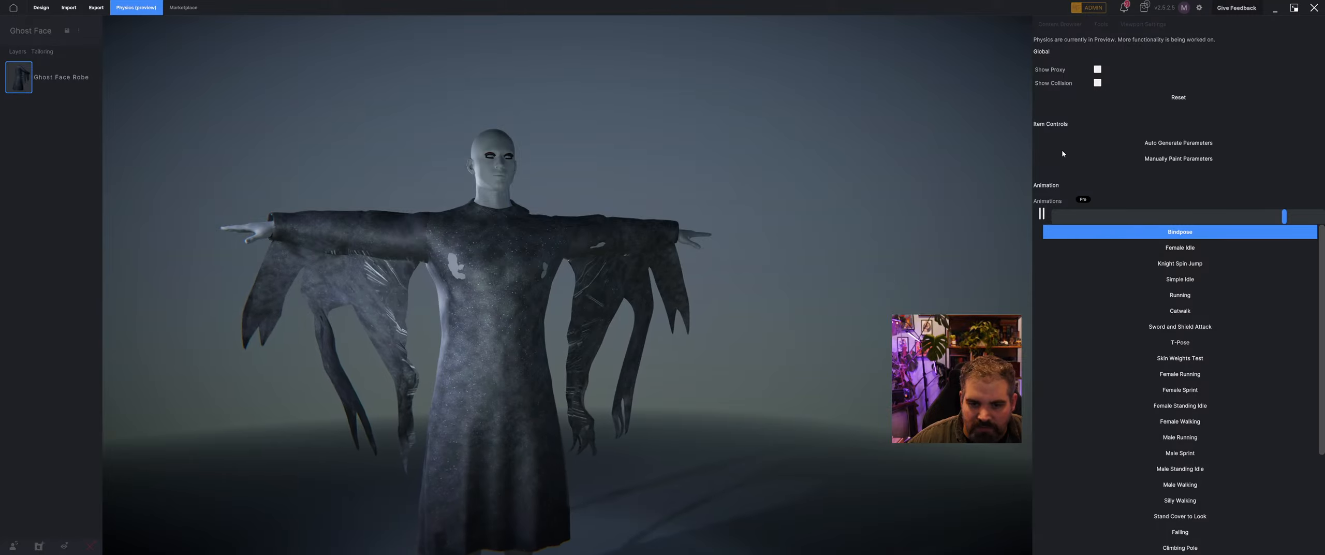
Step: Start manually painting the robe's simulation blending, shrink the brush radius, and paint the avatar's right sleeve and its strips at full strength
{"action": "left_click", "coordinate": [1199, 159]}
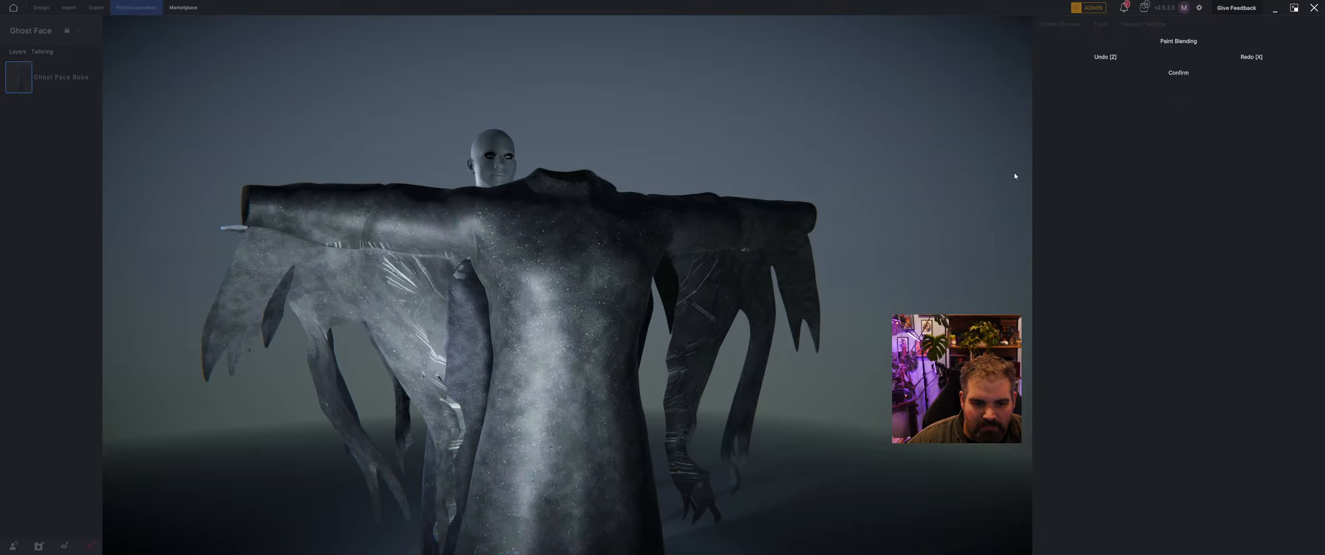
{"action": "left_click", "coordinate": [1178, 45]}
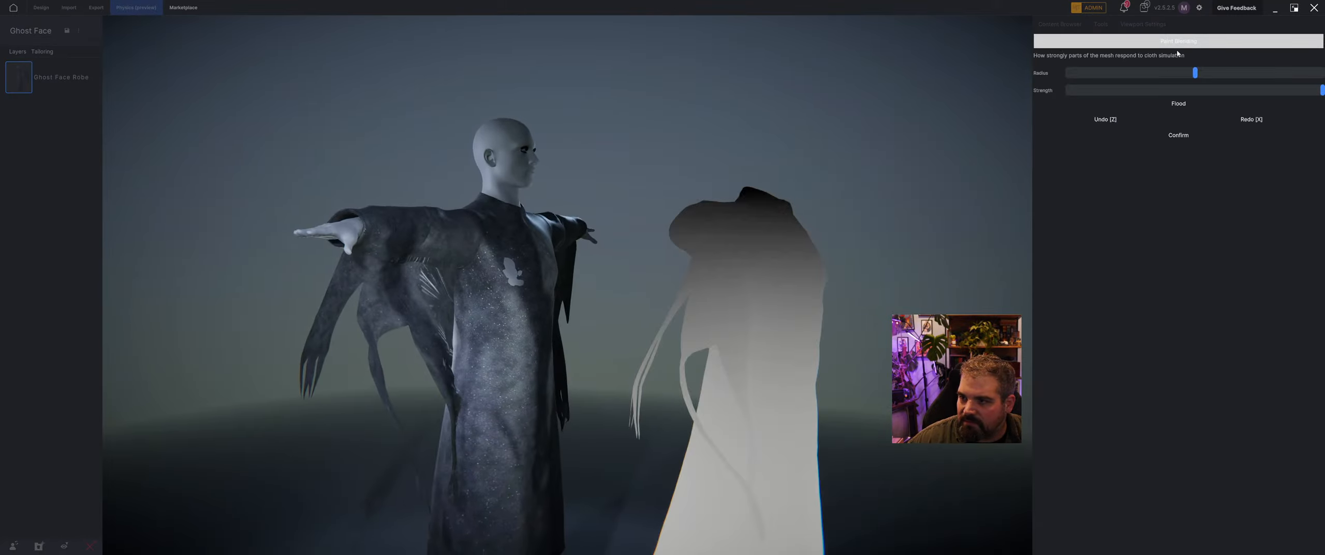
{"action": "mouse_move", "coordinate": [884, 205]}
{"action": "right_mouse_down"}
{"action": "mouse_move", "coordinate": [896, 177]}
{"action": "mouse_move", "coordinate": [849, 196]}
{"action": "right_mouse_up"}
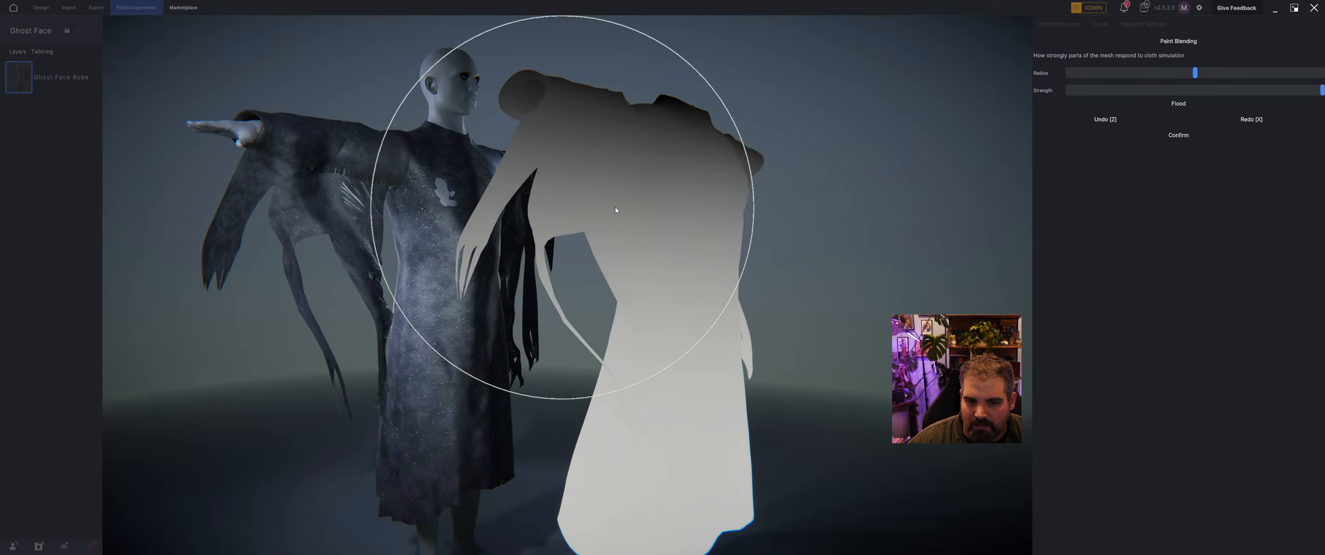
{"action": "left_click_drag", "start_coordinate": [1139, 76], "coordinate": [1138, 77]}
{"action": "left_click_drag", "start_coordinate": [565, 213], "coordinate": [551, 231]}
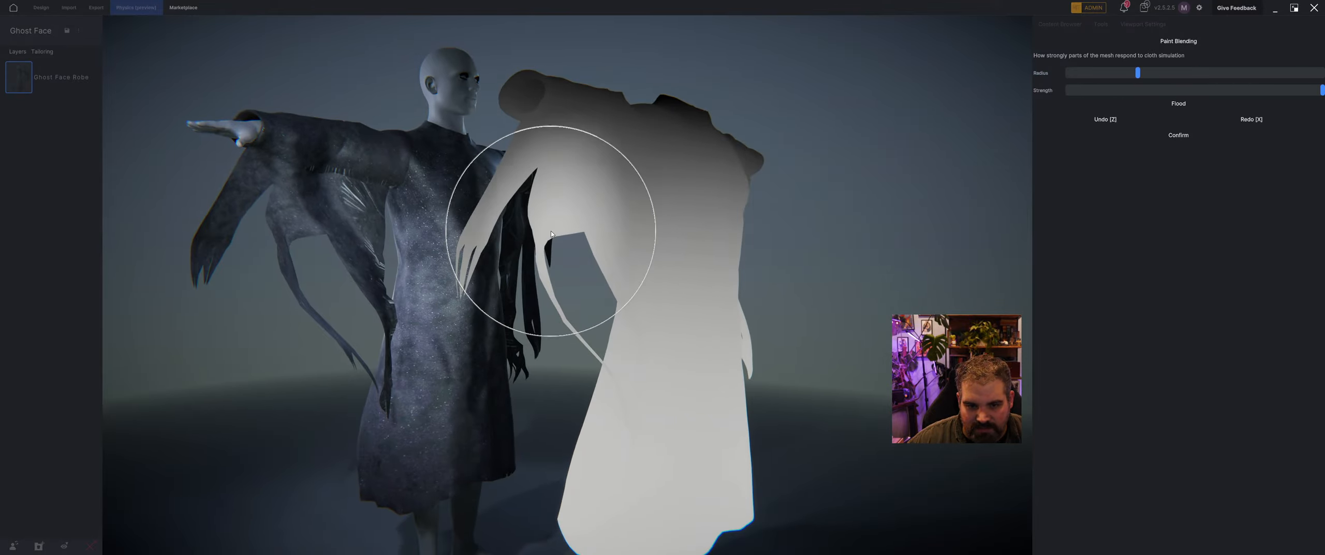
{"action": "right_click_drag", "start_coordinate": [631, 259], "coordinate": [570, 247]}
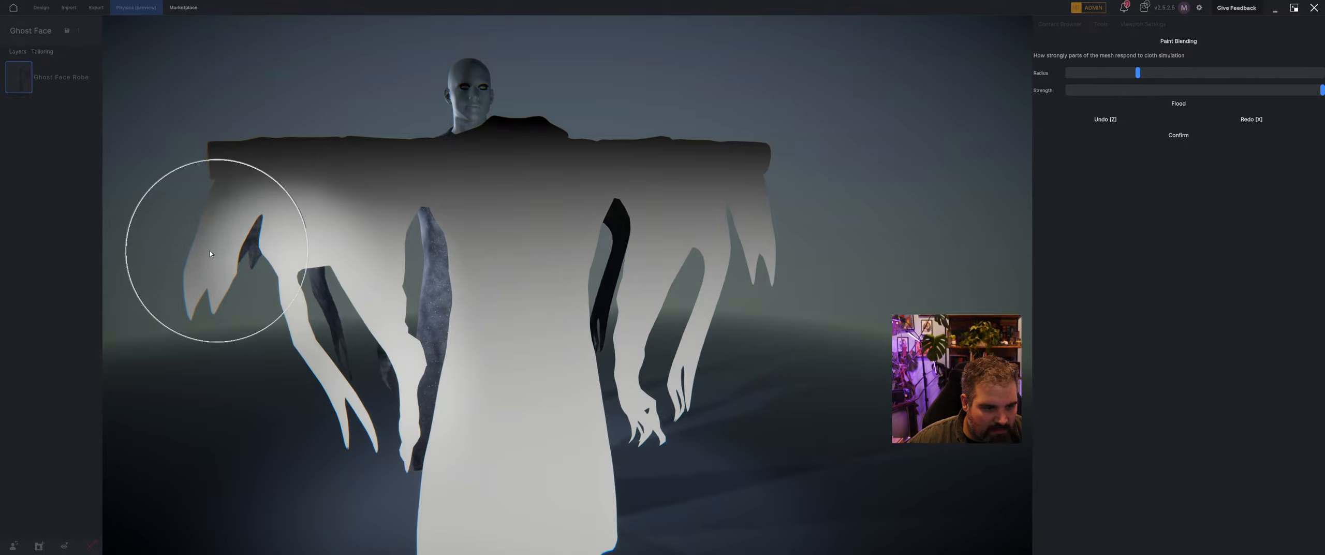
{"action": "mouse_move", "coordinate": [238, 202]}
{"action": "left_mouse_down"}
{"action": "mouse_move", "coordinate": [355, 205]}
{"action": "mouse_move", "coordinate": [341, 280]}
{"action": "mouse_move", "coordinate": [355, 233]}
{"action": "mouse_move", "coordinate": [412, 458]}
{"action": "left_mouse_up"}
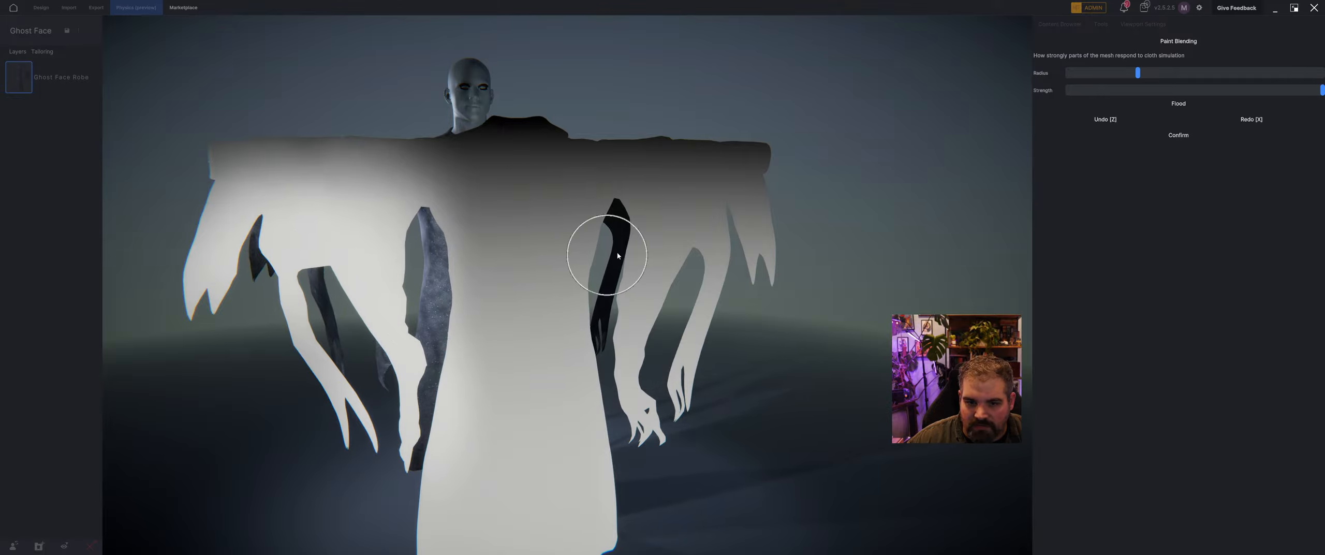
Step: Paint the avatar's left sleeve and its tattered strips with full-strength blending, and check the coverage from all sides
{"action": "mouse_move", "coordinate": [617, 251]}
{"action": "left_mouse_down"}
{"action": "mouse_move", "coordinate": [666, 236]}
{"action": "mouse_move", "coordinate": [639, 371]}
{"action": "mouse_move", "coordinate": [654, 433]}
{"action": "mouse_move", "coordinate": [642, 448]}
{"action": "mouse_move", "coordinate": [690, 316]}
{"action": "mouse_move", "coordinate": [762, 238]}
{"action": "mouse_move", "coordinate": [689, 204]}
{"action": "mouse_move", "coordinate": [716, 279]}
{"action": "mouse_move", "coordinate": [694, 310]}
{"action": "mouse_move", "coordinate": [691, 380]}
{"action": "mouse_move", "coordinate": [651, 267]}
{"action": "mouse_move", "coordinate": [716, 284]}
{"action": "mouse_move", "coordinate": [775, 270]}
{"action": "mouse_move", "coordinate": [771, 284]}
{"action": "mouse_move", "coordinate": [763, 242]}
{"action": "mouse_move", "coordinate": [645, 210]}
{"action": "mouse_move", "coordinate": [774, 202]}
{"action": "mouse_move", "coordinate": [765, 269]}
{"action": "left_mouse_up"}
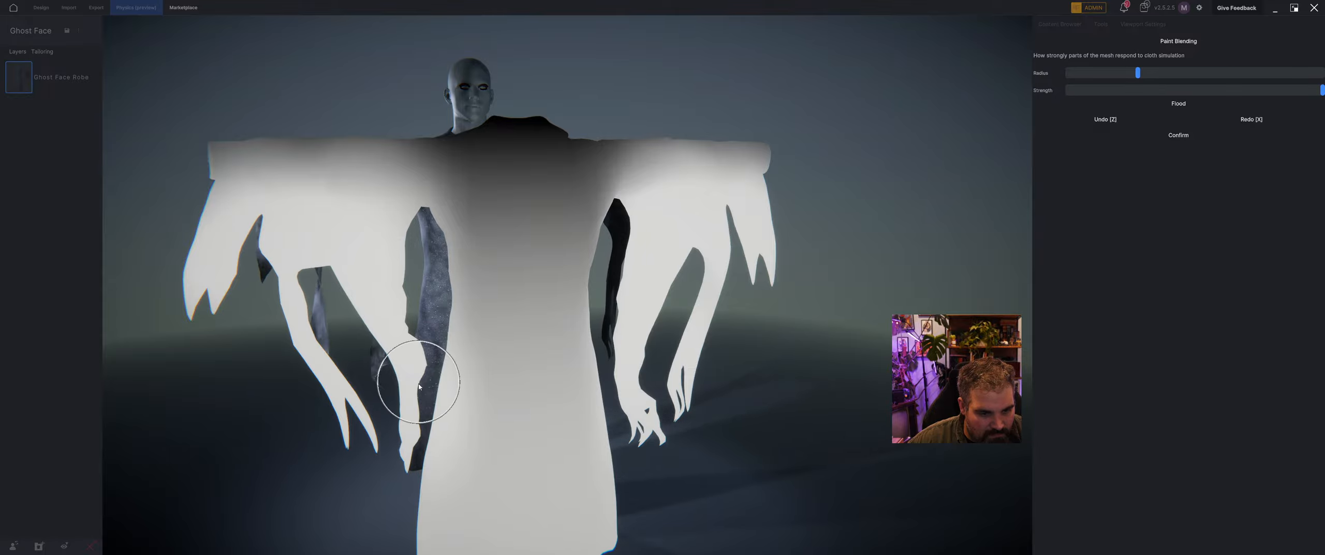
{"action": "mouse_move", "coordinate": [340, 251]}
{"action": "middle_mouse_down"}
{"action": "mouse_move", "coordinate": [393, 346]}
{"action": "mouse_move", "coordinate": [1005, 265]}
{"action": "middle_mouse_up"}
{"action": "mouse_move", "coordinate": [849, 241]}
{"action": "middle_mouse_down"}
{"action": "mouse_move", "coordinate": [890, 170]}
{"action": "mouse_move", "coordinate": [902, 324]}
{"action": "mouse_move", "coordinate": [653, 277]}
{"action": "mouse_move", "coordinate": [349, 192]}
{"action": "mouse_move", "coordinate": [378, 236]}
{"action": "mouse_move", "coordinate": [355, 252]}
{"action": "middle_mouse_up"}
{"action": "mouse_move", "coordinate": [476, 432]}
{"action": "middle_mouse_down"}
{"action": "mouse_move", "coordinate": [580, 304]}
{"action": "mouse_move", "coordinate": [887, 286]}
{"action": "mouse_move", "coordinate": [911, 455]}
{"action": "mouse_move", "coordinate": [473, 424]}
{"action": "middle_mouse_up"}
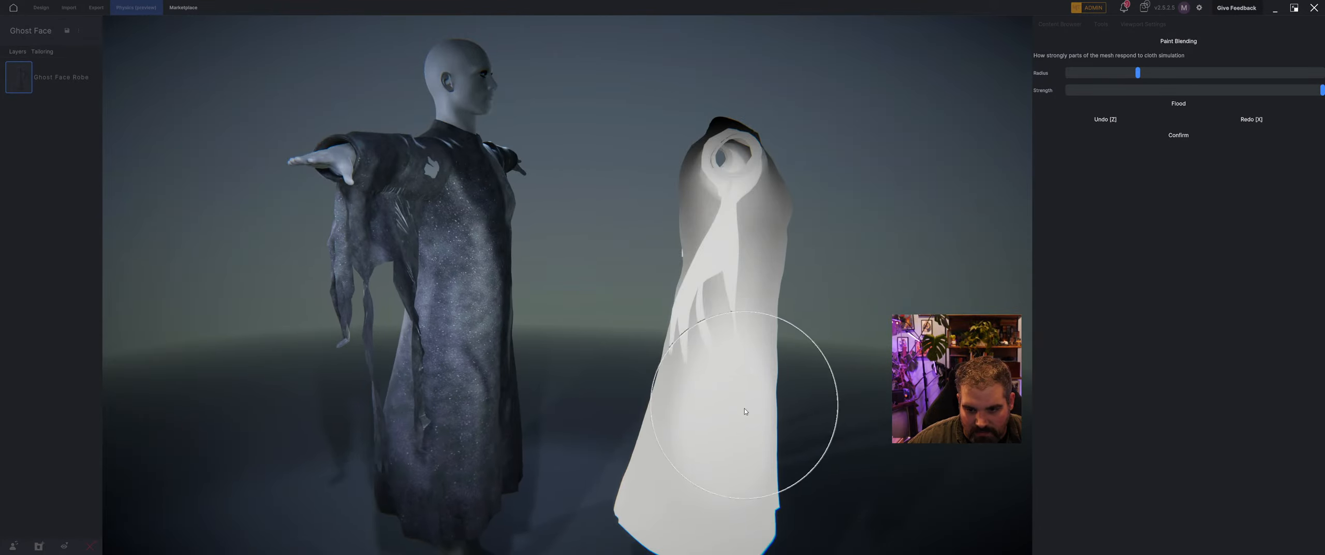
{"action": "middle_click_drag", "start_coordinate": [849, 385], "coordinate": [695, 363]}
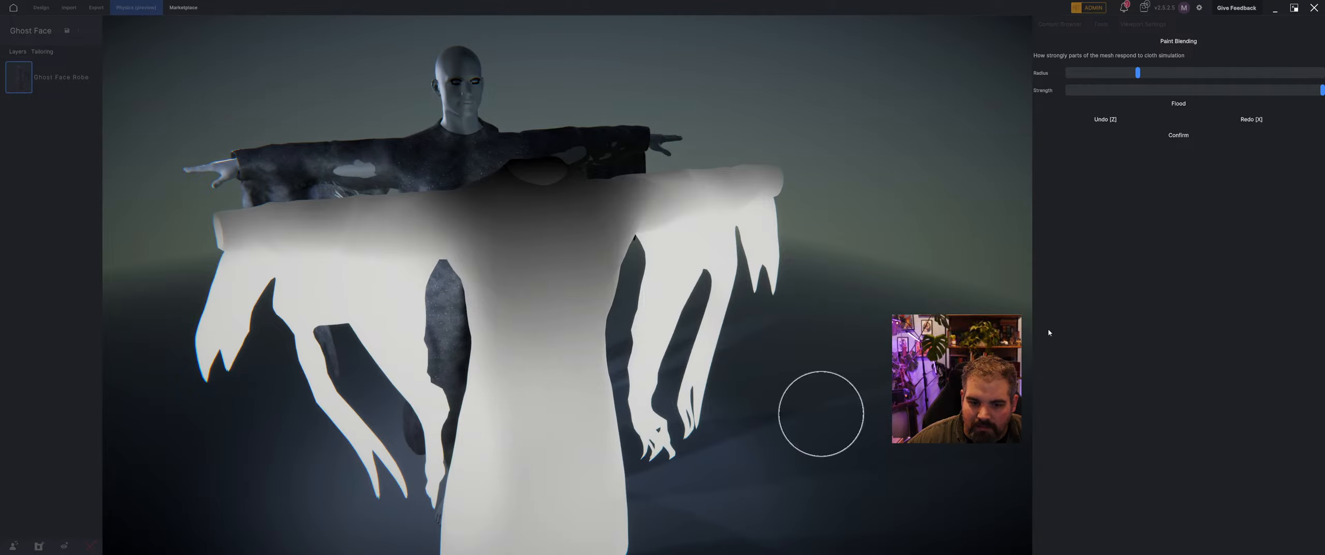
Step: Lower the brush strength and slightly reduce its radius, and paint weaker blending over the robe's chest and the area around the right shoulder
{"action": "left_click", "coordinate": [1153, 90]}
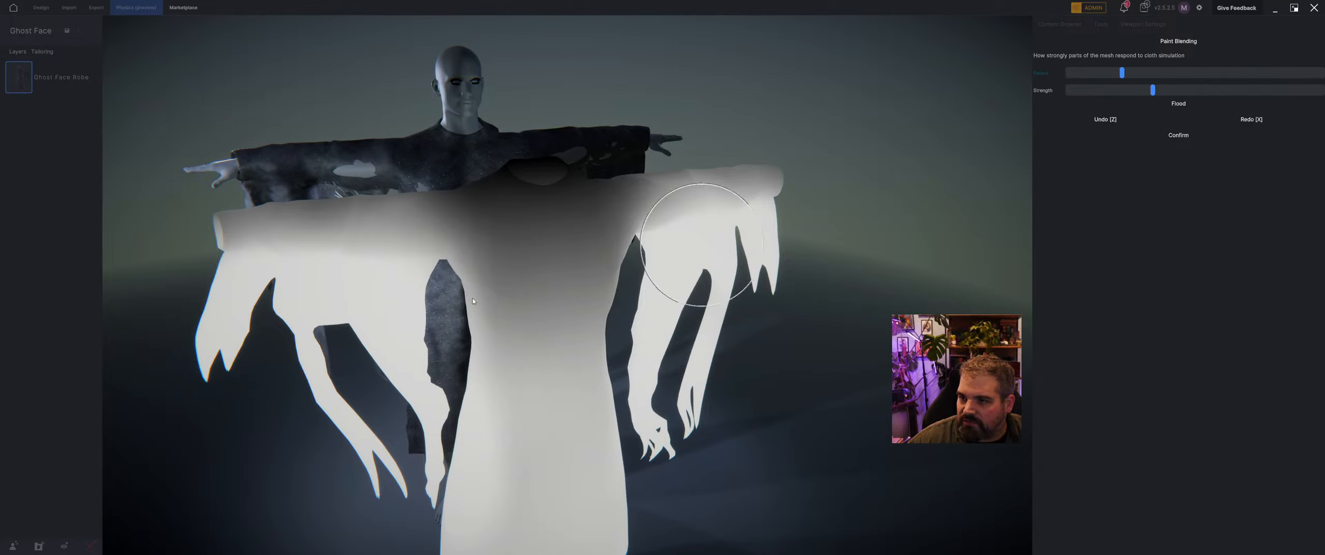
{"action": "mouse_move", "coordinate": [473, 302]}
{"action": "left_mouse_down"}
{"action": "mouse_move", "coordinate": [532, 281]}
{"action": "mouse_move", "coordinate": [518, 270]}
{"action": "mouse_move", "coordinate": [541, 305]}
{"action": "mouse_move", "coordinate": [571, 261]}
{"action": "left_mouse_up"}
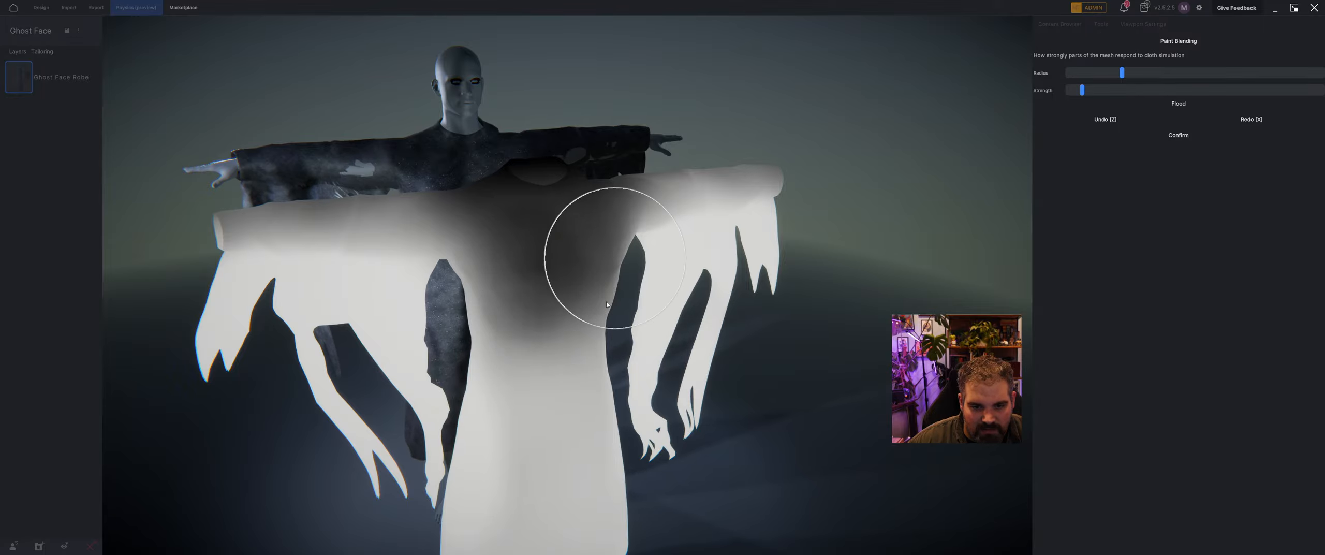
{"action": "right_click_drag", "start_coordinate": [523, 377], "coordinate": [565, 342]}
{"action": "right_click_drag", "start_coordinate": [750, 201], "coordinate": [905, 217]}
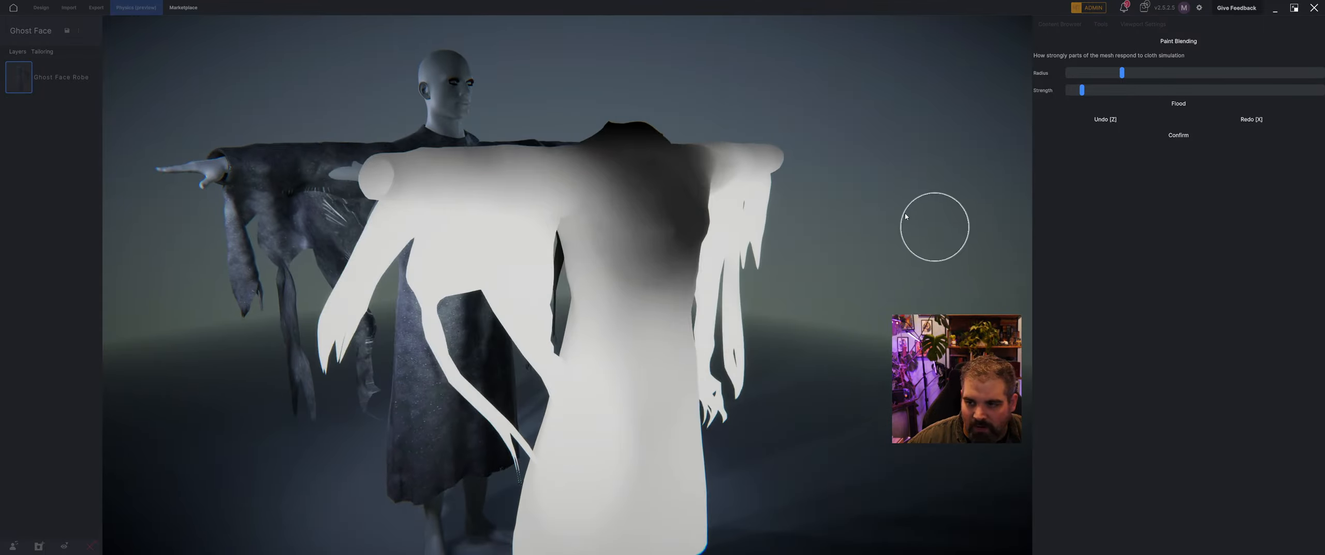
{"action": "left_click_drag", "start_coordinate": [570, 215], "coordinate": [590, 207]}
{"action": "mouse_move", "coordinate": [641, 254]}
{"action": "right_mouse_down"}
{"action": "mouse_move", "coordinate": [580, 273]}
{"action": "mouse_move", "coordinate": [553, 230]}
{"action": "right_mouse_up"}
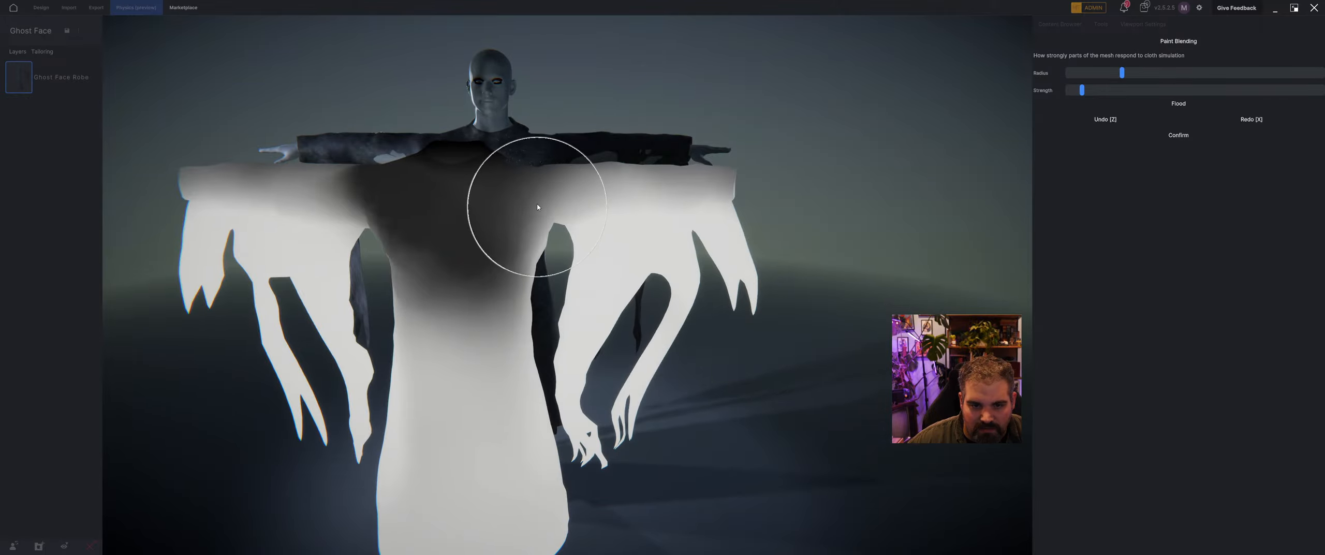
Step: Extend the low-strength blending over both shoulders and down the robe's upper torso
{"action": "left_click_drag", "start_coordinate": [537, 207], "coordinate": [540, 180]}
{"action": "mouse_move", "coordinate": [539, 180]}
{"action": "right_mouse_down"}
{"action": "mouse_move", "coordinate": [437, 266]}
{"action": "mouse_move", "coordinate": [624, 234]}
{"action": "right_mouse_up"}
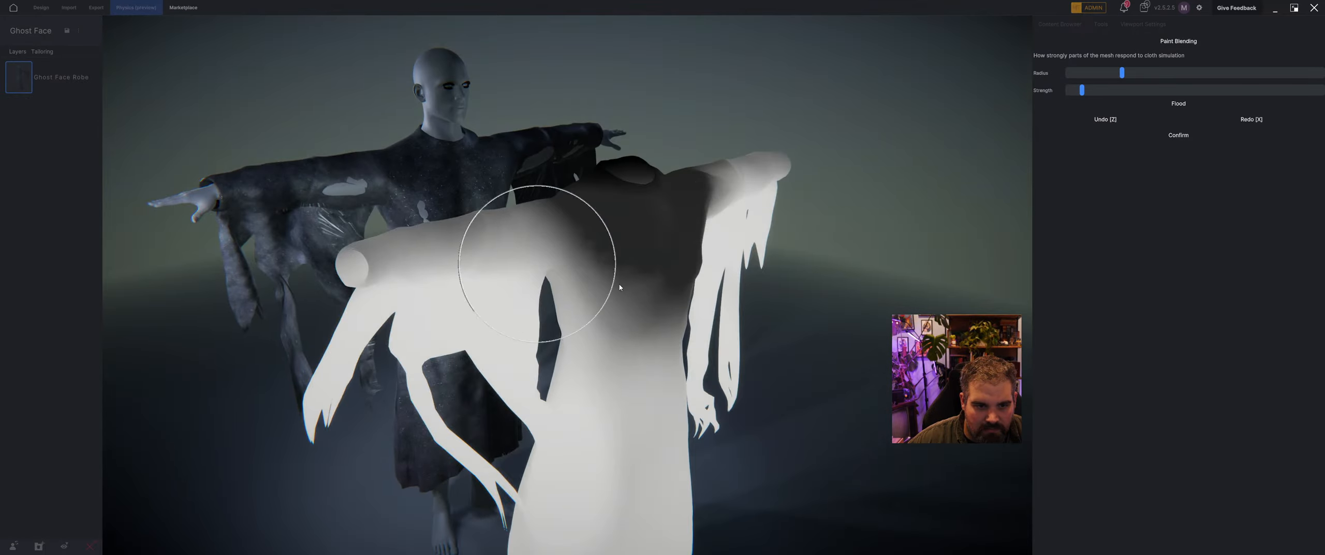
{"action": "left_click_drag", "start_coordinate": [620, 285], "coordinate": [624, 331]}
{"action": "mouse_move", "coordinate": [615, 332]}
{"action": "right_mouse_down"}
{"action": "mouse_move", "coordinate": [668, 361]}
{"action": "mouse_move", "coordinate": [740, 326]}
{"action": "mouse_move", "coordinate": [627, 392]}
{"action": "right_mouse_up"}
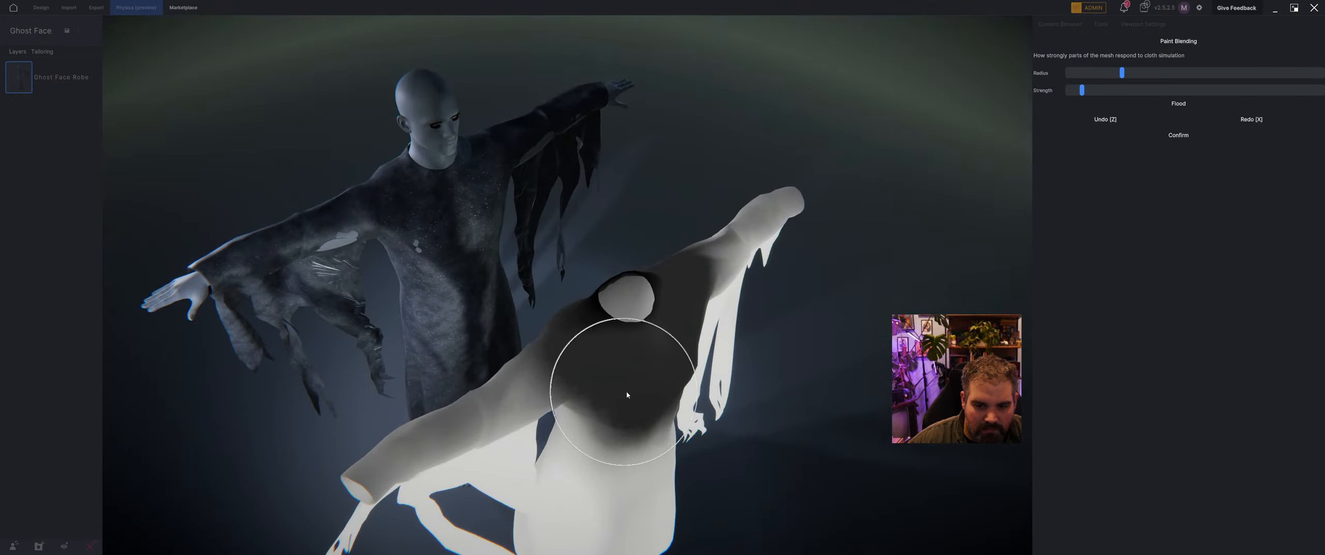
{"action": "left_click_drag", "start_coordinate": [627, 395], "coordinate": [683, 410]}
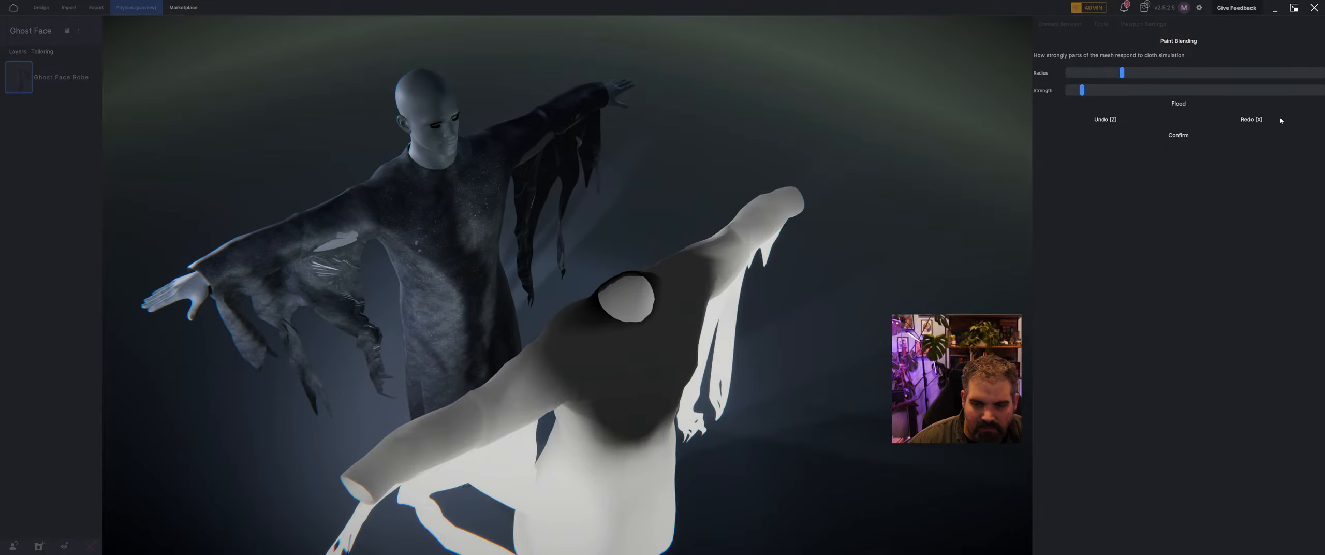
Step: Reduce the brush strength to nearly zero and paint the chest, shoulders and upper parts of both sleeves almost black
{"action": "left_click_drag", "start_coordinate": [1082, 90], "coordinate": [1069, 92]}
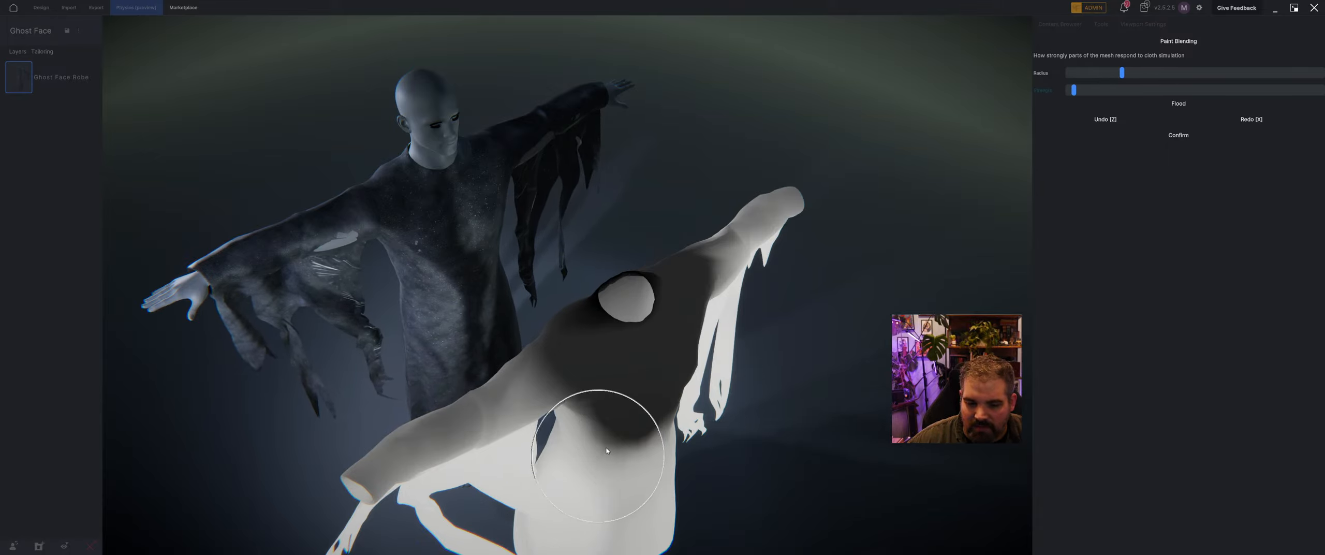
{"action": "mouse_move", "coordinate": [607, 450]}
{"action": "left_mouse_down"}
{"action": "mouse_move", "coordinate": [634, 395]}
{"action": "mouse_move", "coordinate": [667, 398]}
{"action": "left_mouse_up"}
{"action": "mouse_move", "coordinate": [667, 399]}
{"action": "right_mouse_down"}
{"action": "mouse_move", "coordinate": [460, 348]}
{"action": "mouse_move", "coordinate": [586, 327]}
{"action": "right_mouse_up"}
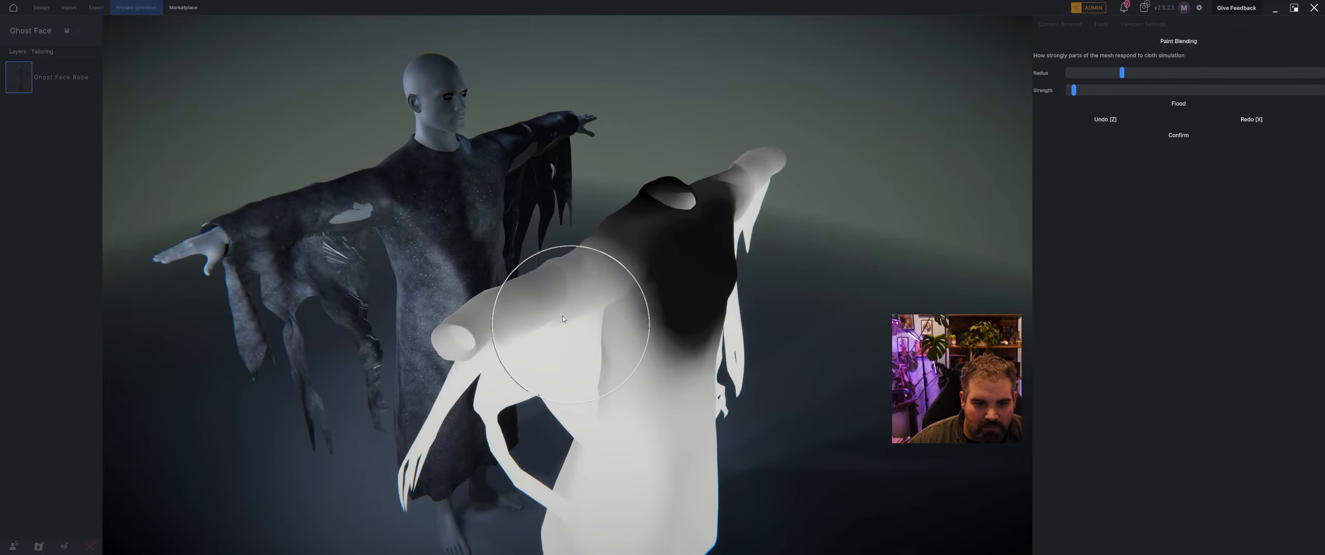
{"action": "mouse_move", "coordinate": [563, 319]}
{"action": "left_mouse_down"}
{"action": "mouse_move", "coordinate": [623, 267]}
{"action": "mouse_move", "coordinate": [606, 282]}
{"action": "mouse_move", "coordinate": [663, 314]}
{"action": "left_mouse_up"}
{"action": "right_click_drag", "start_coordinate": [662, 315], "coordinate": [558, 310]}
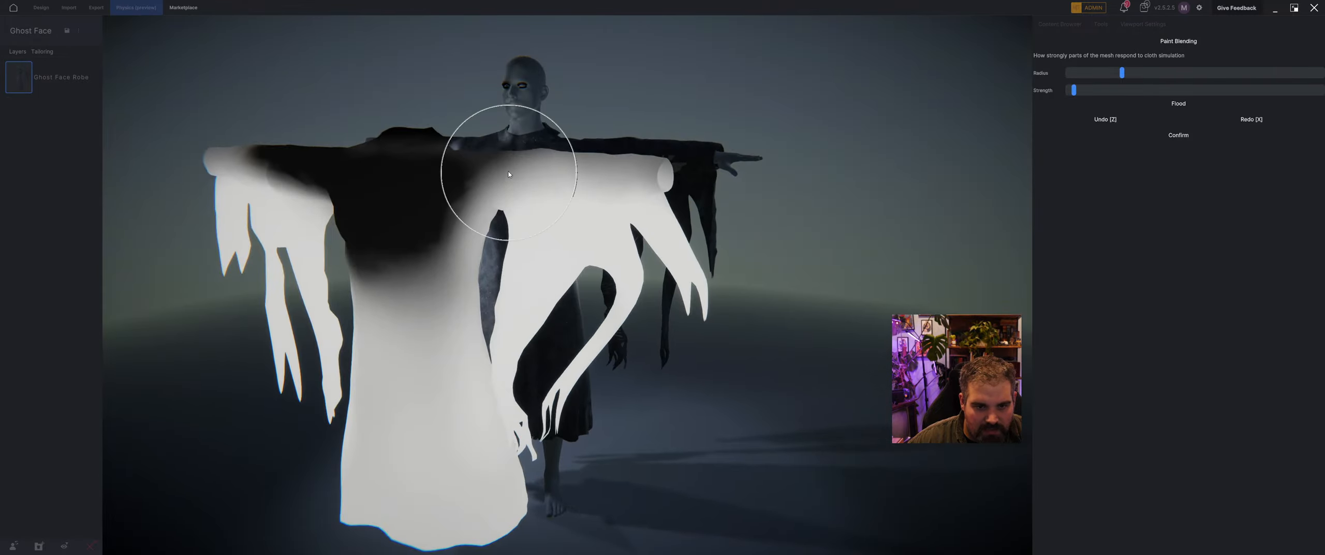
{"action": "left_click_drag", "start_coordinate": [509, 175], "coordinate": [521, 191]}
{"action": "right_click_drag", "start_coordinate": [523, 190], "coordinate": [521, 201]}
{"action": "mouse_move", "coordinate": [521, 201]}
{"action": "left_mouse_down"}
{"action": "mouse_move", "coordinate": [572, 230]}
{"action": "mouse_move", "coordinate": [468, 254]}
{"action": "mouse_move", "coordinate": [600, 225]}
{"action": "mouse_move", "coordinate": [568, 234]}
{"action": "left_mouse_up"}
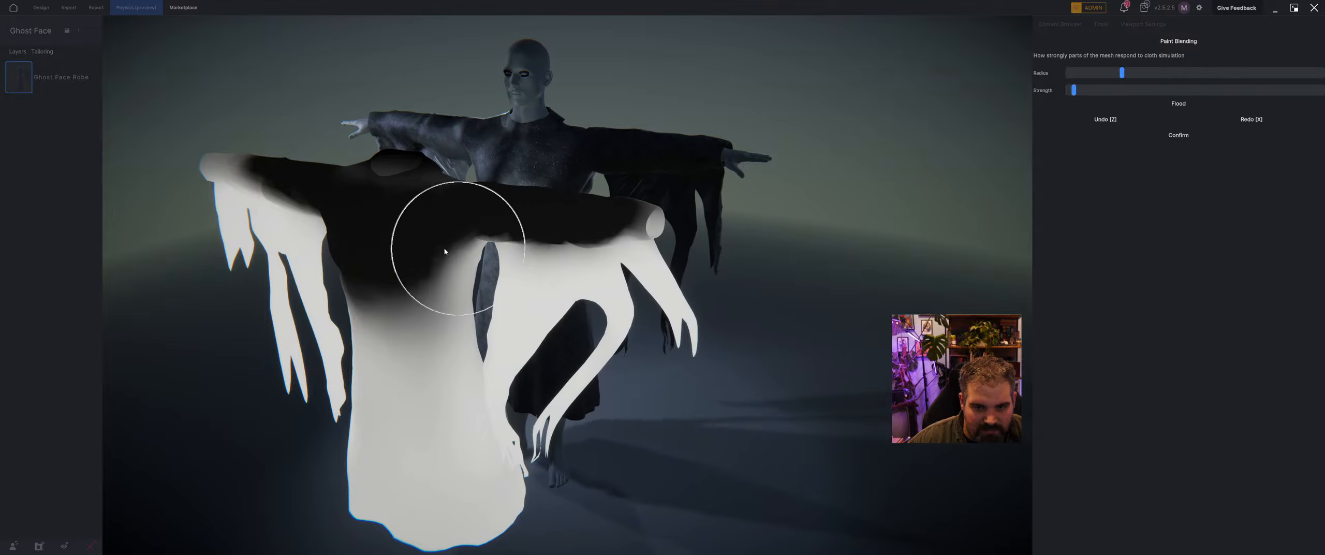
Step: Paint the robe's upper back with near-zero blending from behind, and confirm the painted physics parameters
{"action": "mouse_move", "coordinate": [459, 254]}
{"action": "middle_mouse_down"}
{"action": "mouse_move", "coordinate": [565, 213]}
{"action": "mouse_move", "coordinate": [621, 217]}
{"action": "middle_mouse_up"}
{"action": "mouse_move", "coordinate": [533, 220]}
{"action": "middle_mouse_down"}
{"action": "mouse_move", "coordinate": [684, 225]}
{"action": "mouse_move", "coordinate": [670, 285]}
{"action": "middle_mouse_up"}
{"action": "left_click_drag", "start_coordinate": [636, 154], "coordinate": [674, 132]}
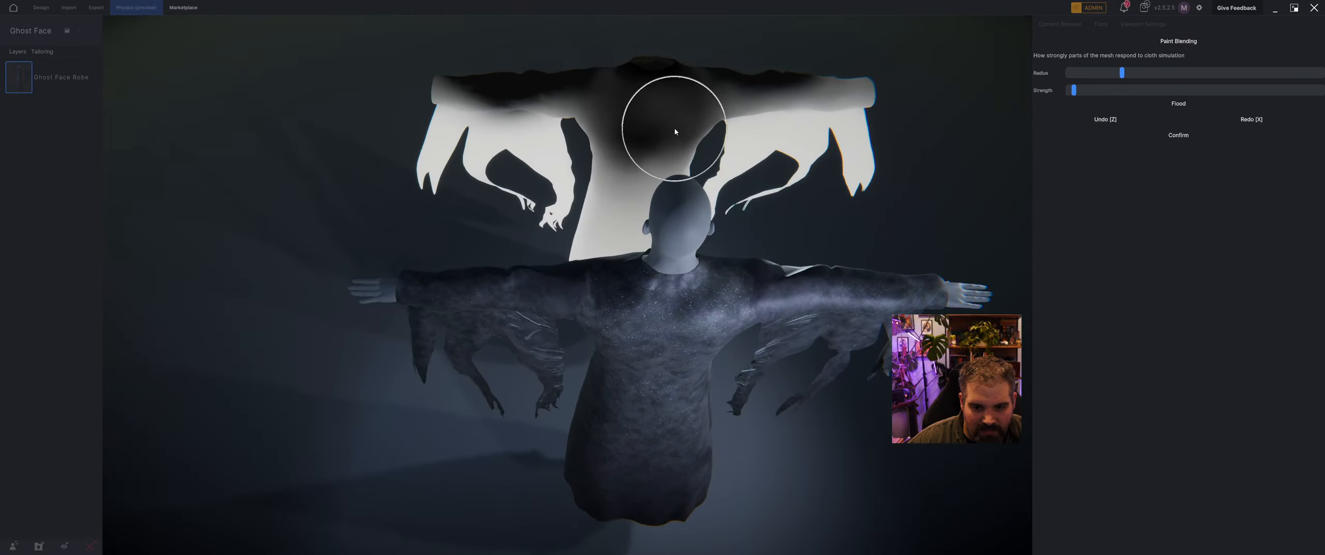
{"action": "mouse_move", "coordinate": [610, 106]}
{"action": "left_mouse_down"}
{"action": "mouse_move", "coordinate": [674, 112]}
{"action": "mouse_move", "coordinate": [710, 94]}
{"action": "left_mouse_up"}
{"action": "mouse_move", "coordinate": [709, 95]}
{"action": "middle_mouse_down"}
{"action": "mouse_move", "coordinate": [739, 118]}
{"action": "mouse_move", "coordinate": [856, 84]}
{"action": "mouse_move", "coordinate": [863, 122]}
{"action": "middle_mouse_up"}
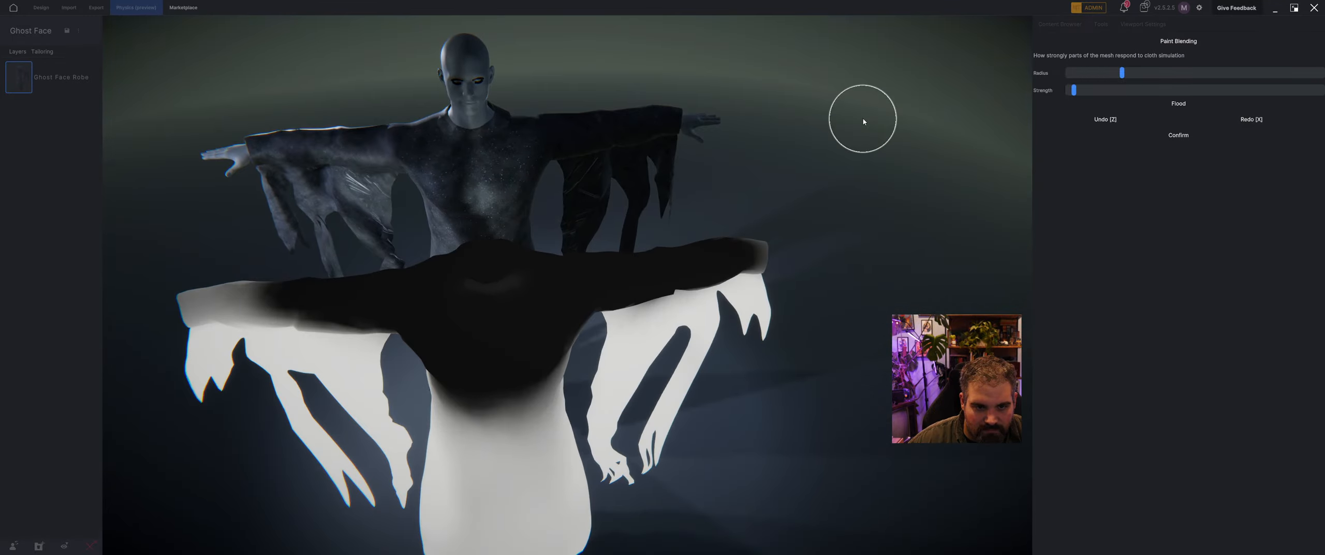
{"action": "left_click", "coordinate": [1174, 134]}
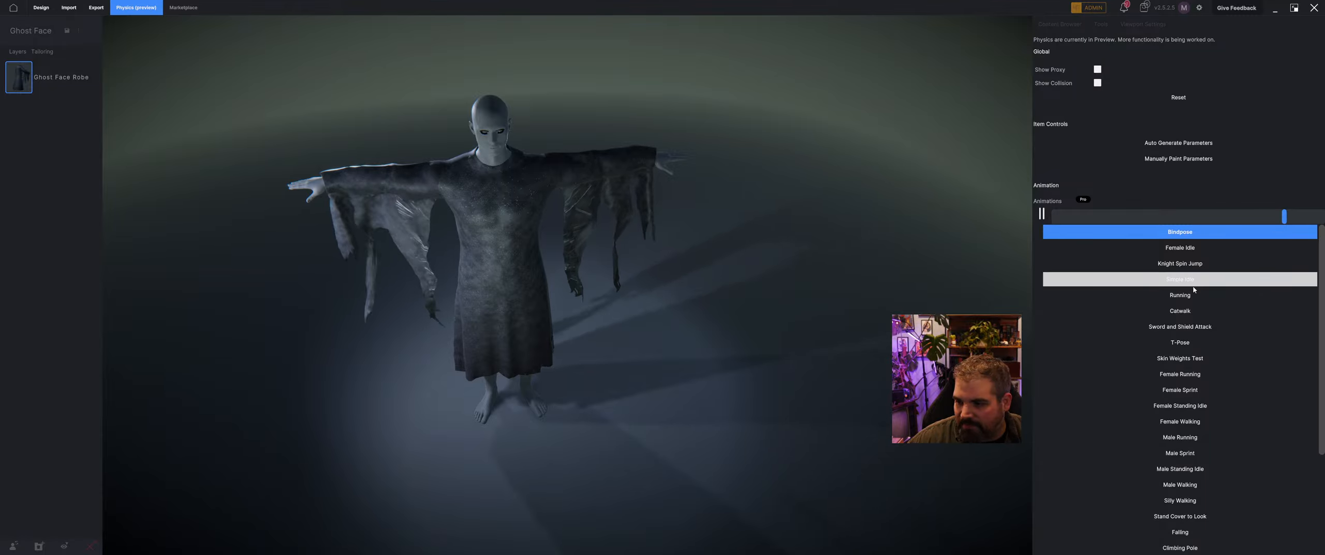
Step: Preview the repainted robe physics with the Running, Catwalk and Skin Weights Test animations, and return the avatar to Bindpose
{"action": "left_click", "coordinate": [1097, 295]}
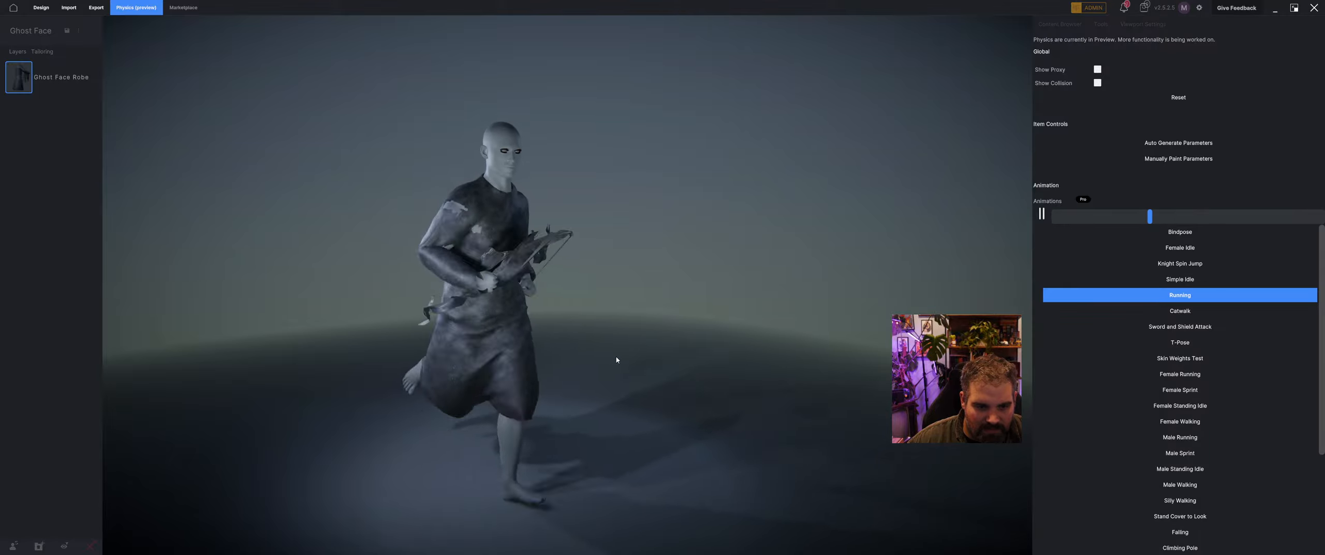
{"action": "left_click", "coordinate": [1211, 312]}
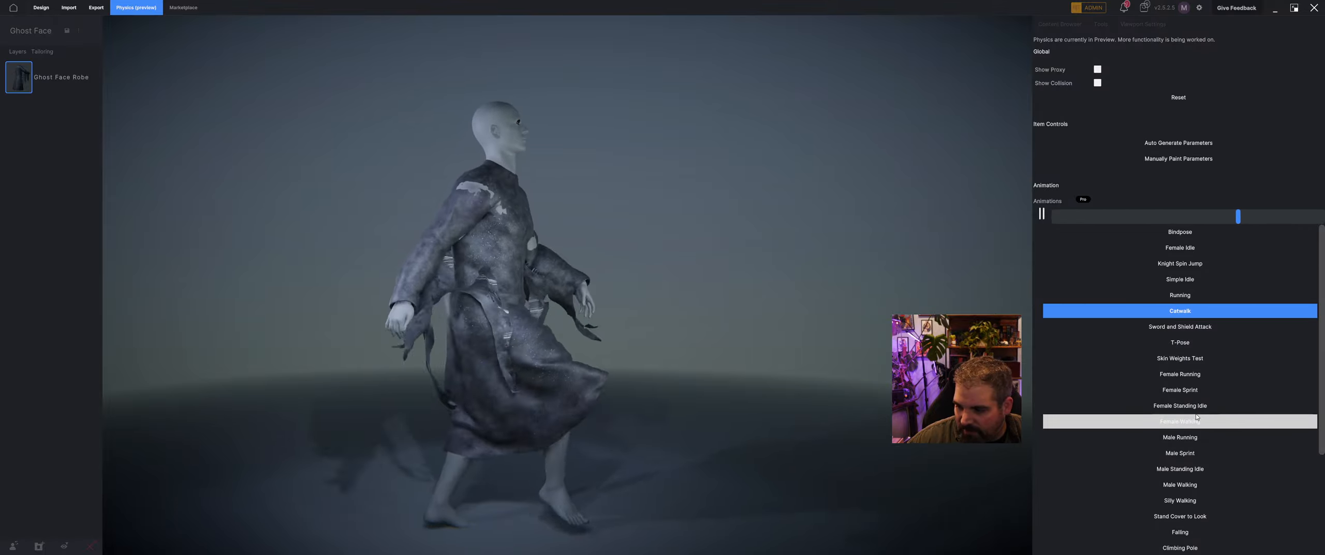
{"action": "left_click", "coordinate": [1206, 358]}
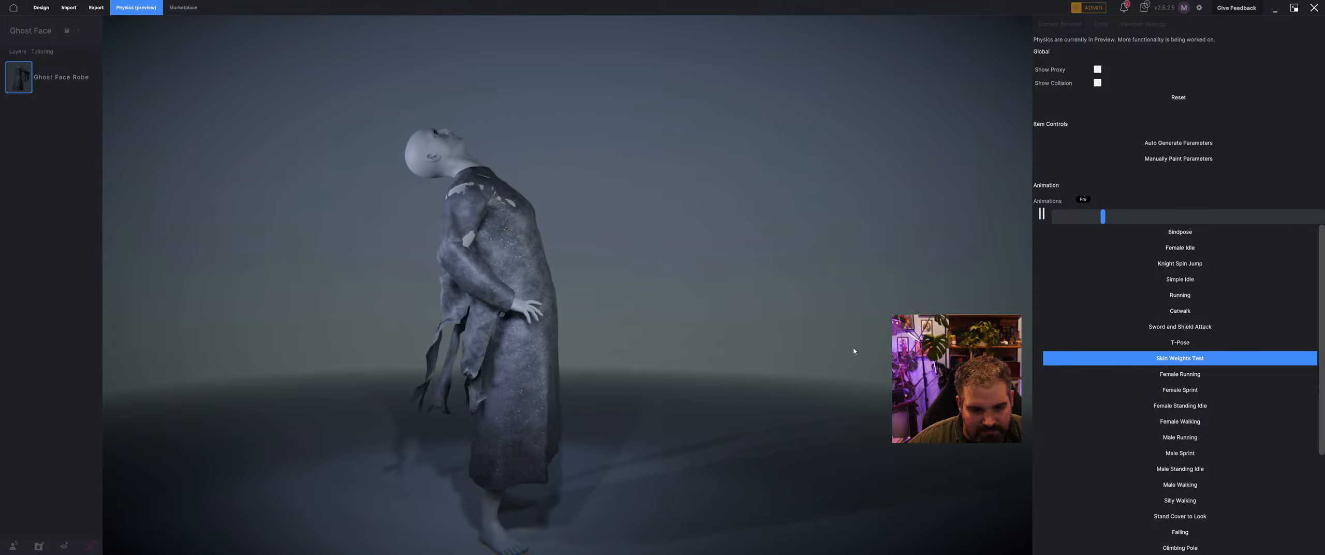
{"action": "middle_click_drag", "start_coordinate": [618, 334], "coordinate": [550, 327]}
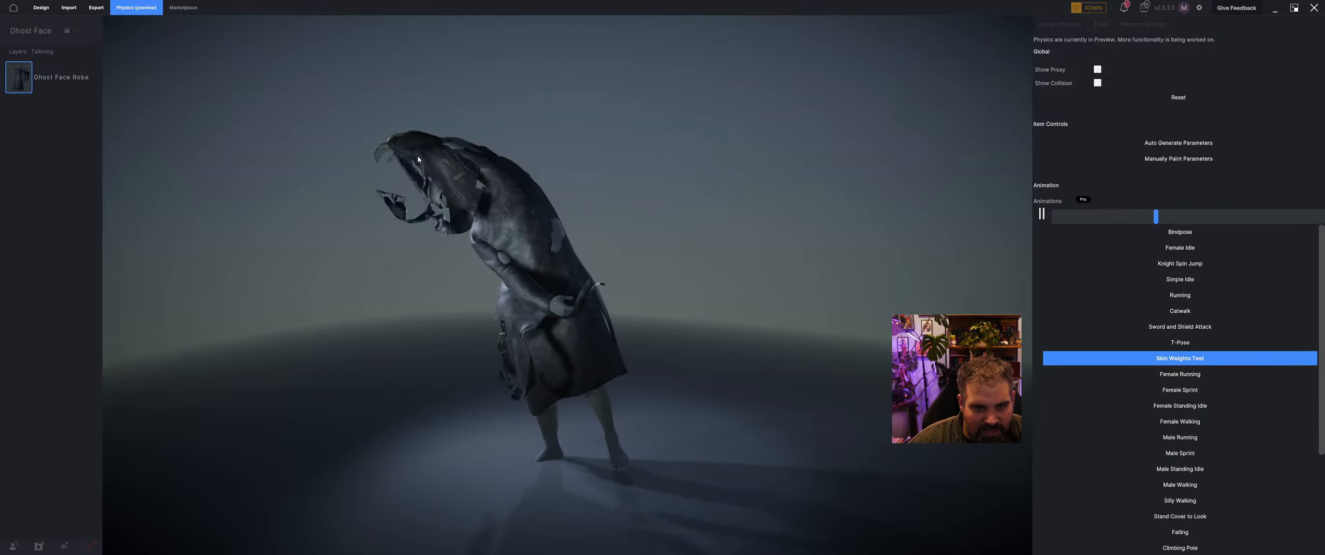
{"action": "middle_click_drag", "start_coordinate": [591, 237], "coordinate": [487, 164]}
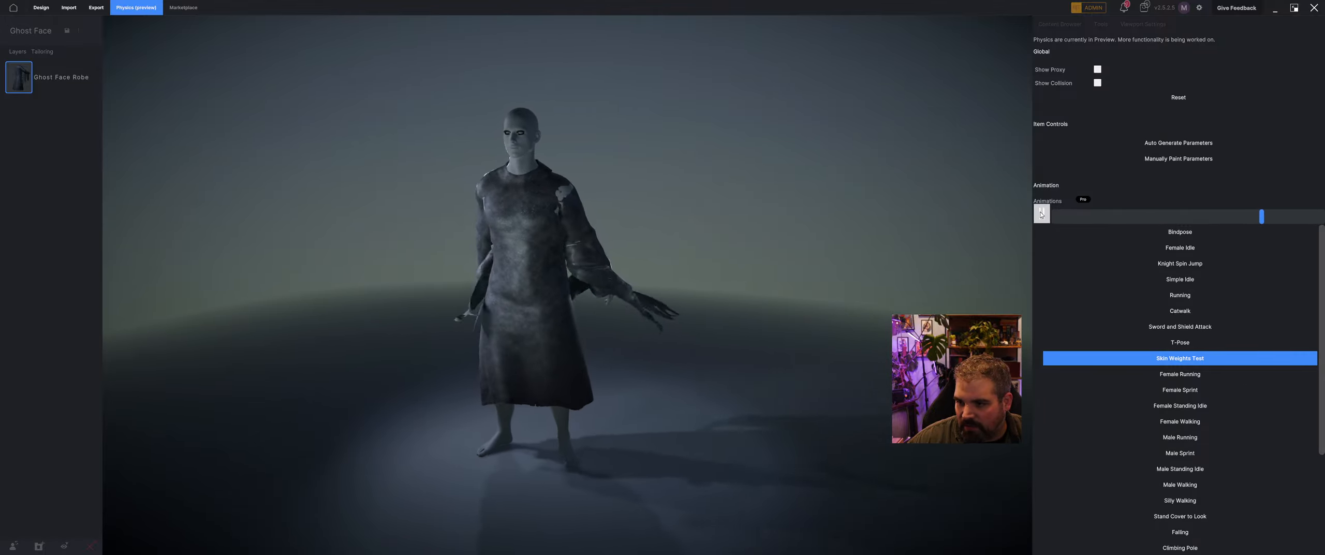
{"action": "left_click", "coordinate": [1113, 232]}
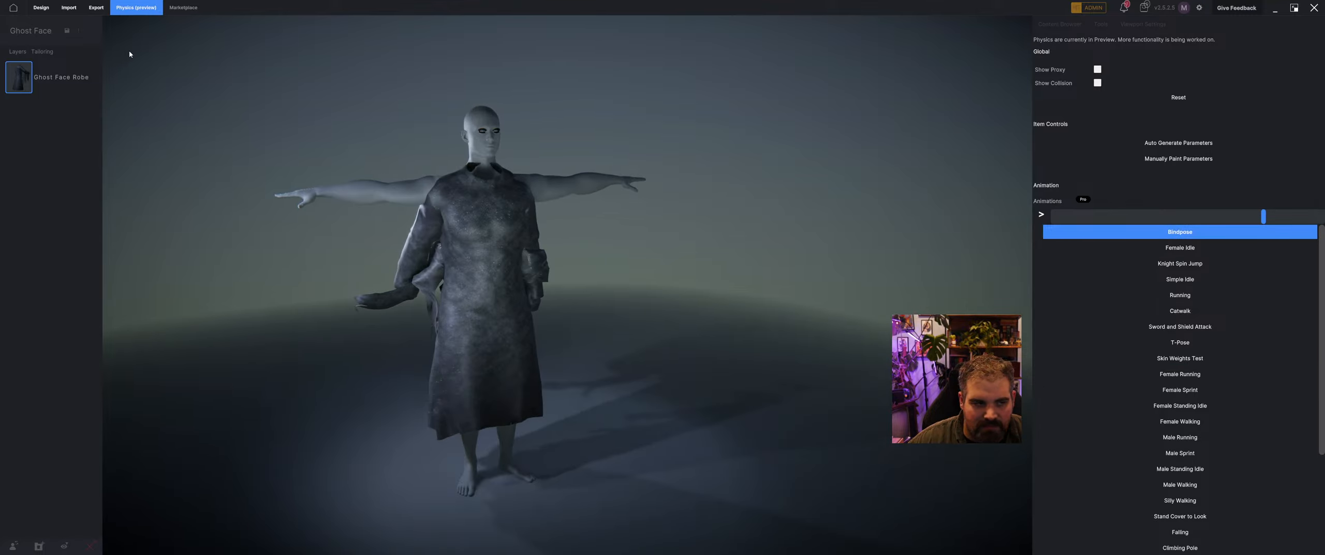
Step: Leave the physics preview and import ghostHood.fbx from the Ghostface folder as a cloth item
{"action": "left_click", "coordinate": [43, 12]}
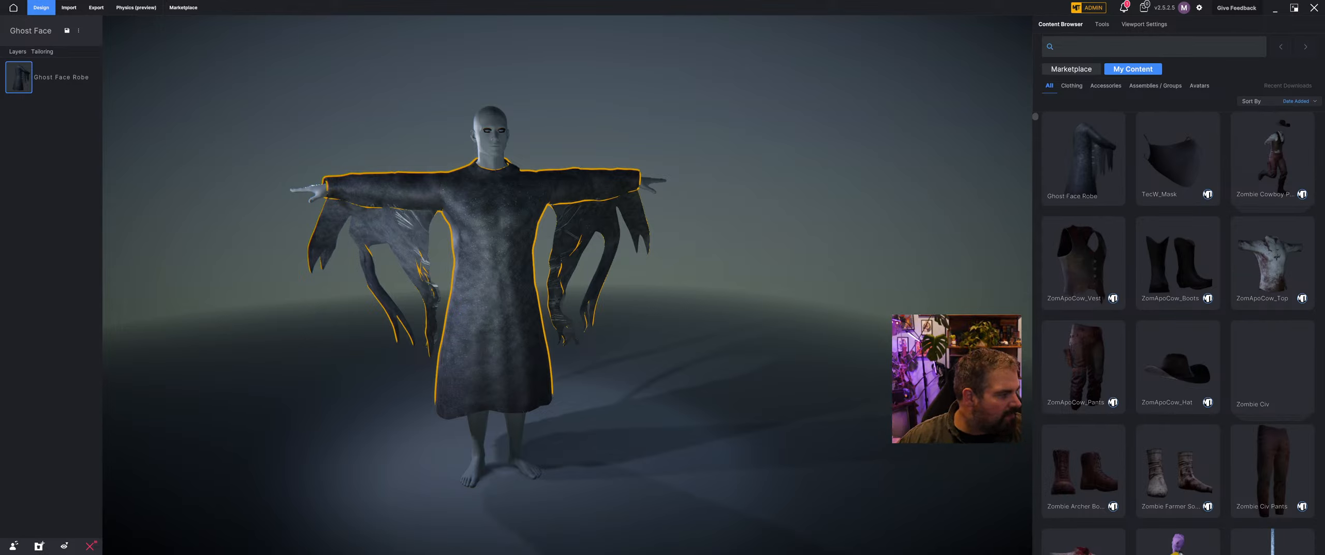
{"action": "left_click", "coordinate": [69, 7]}
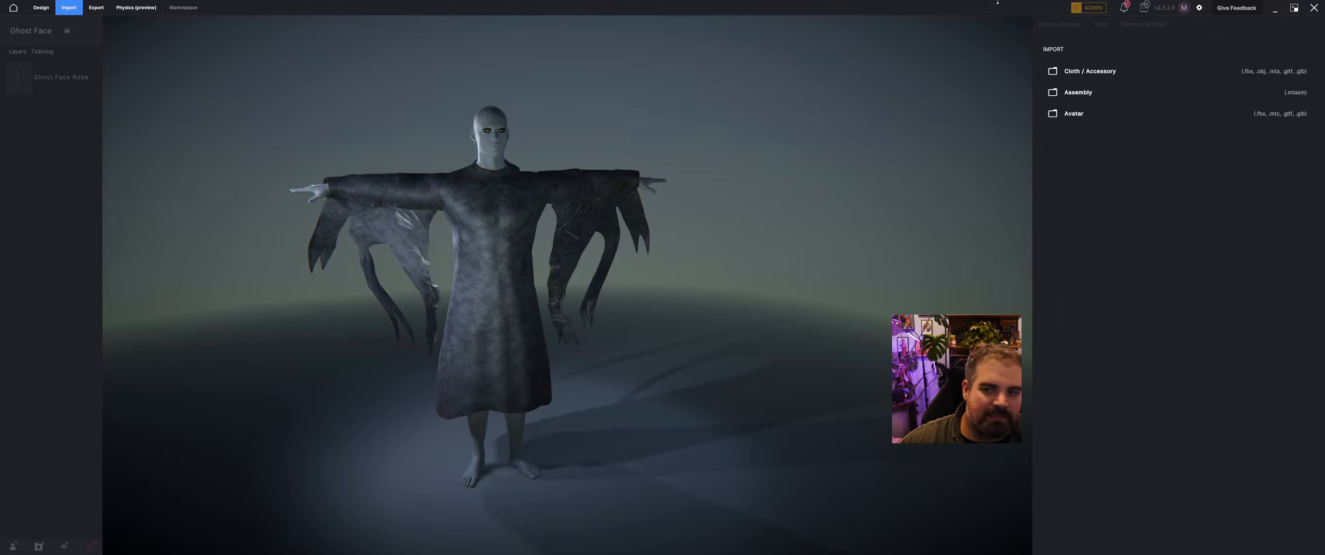
{"action": "left_click", "coordinate": [1127, 73]}
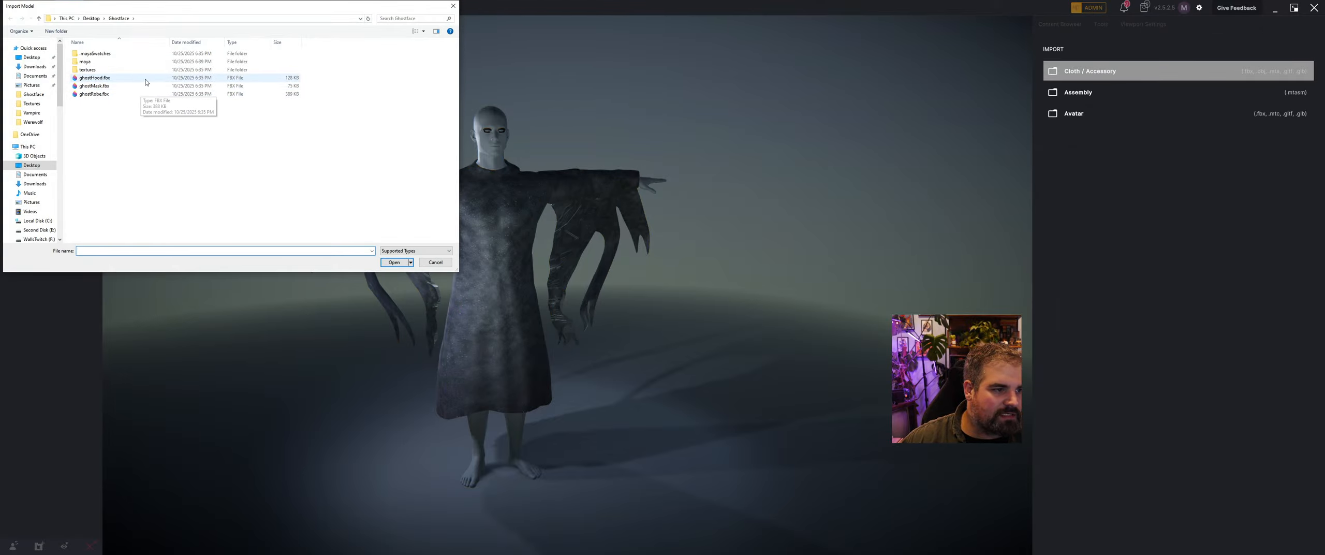
{"action": "left_click", "coordinate": [393, 262]}
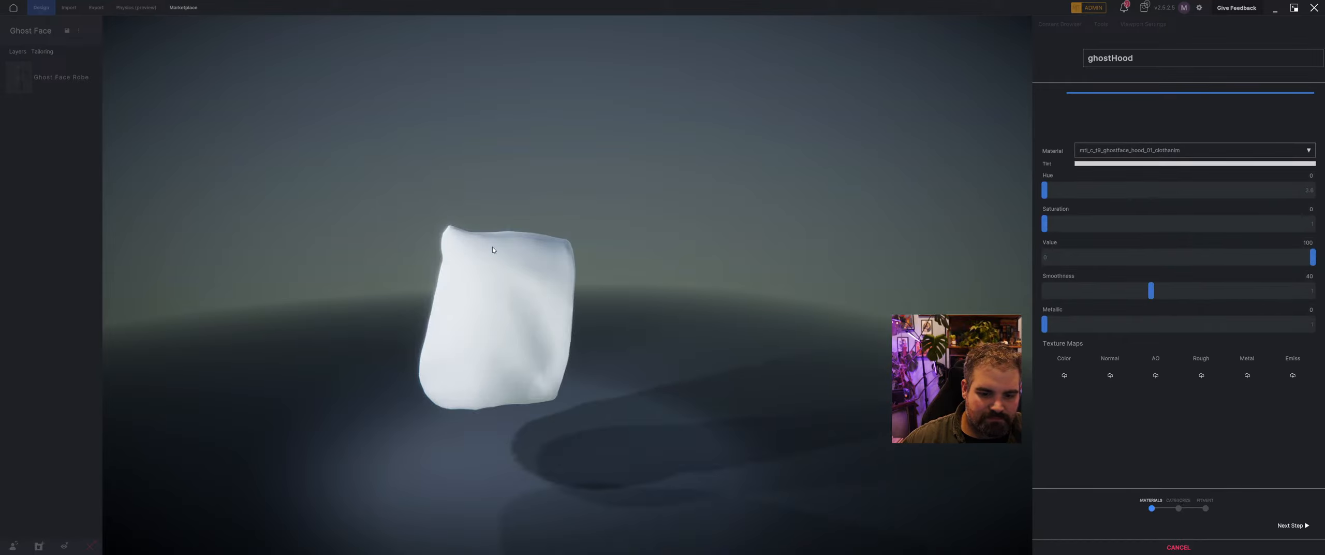
Step: Apply hood.png from the textures folder as the hood's color map, and set its cloth item category to Head
{"action": "left_click", "coordinate": [1065, 392]}
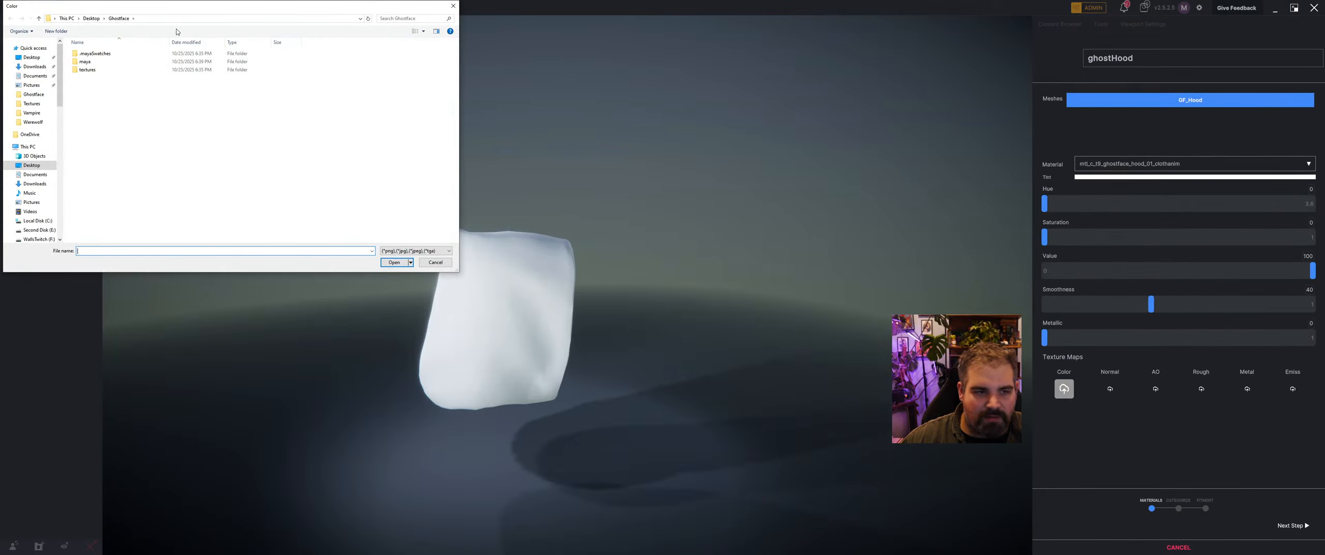
{"action": "double_click", "coordinate": [95, 71]}
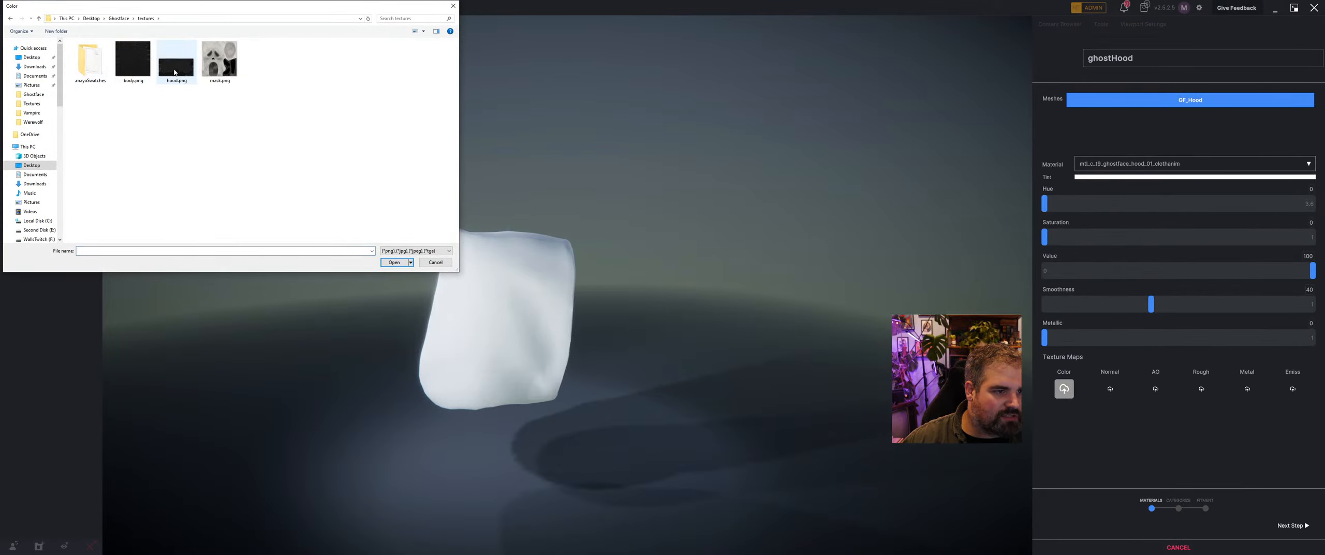
{"action": "left_click", "coordinate": [394, 263]}
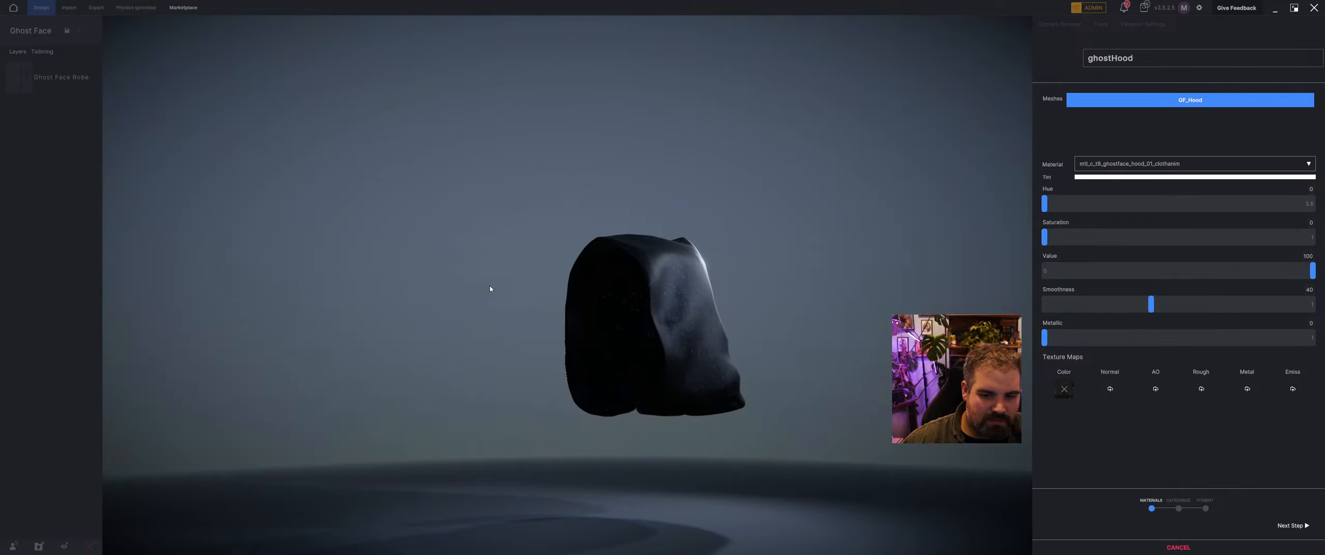
{"action": "left_click", "coordinate": [1289, 529]}
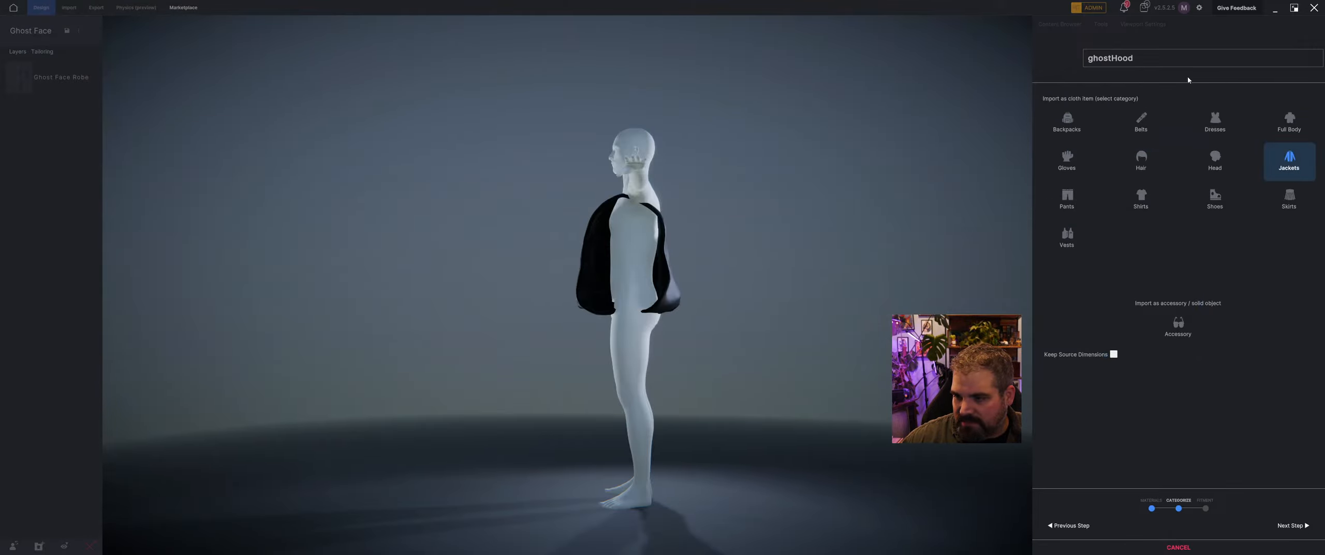
{"action": "left_click", "coordinate": [1204, 166]}
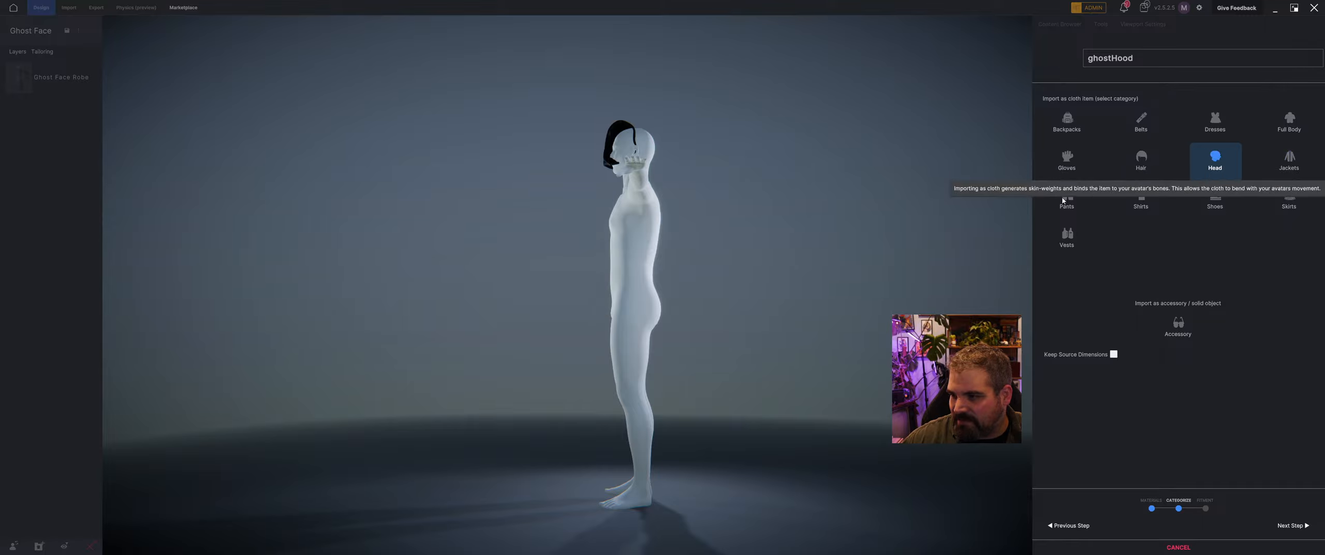
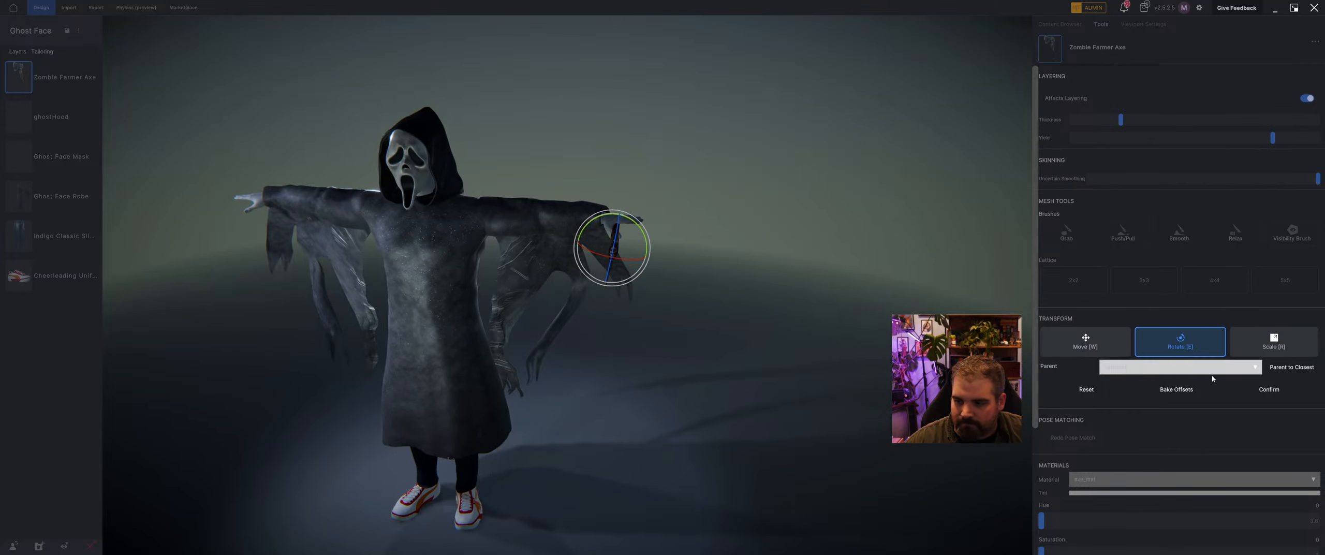
Step: Confirm the rotation of the Zombie Farmer Axe in the avatar's hand, and play the Sword and Shield Attack animation
{"action": "left_click", "coordinate": [1271, 388]}
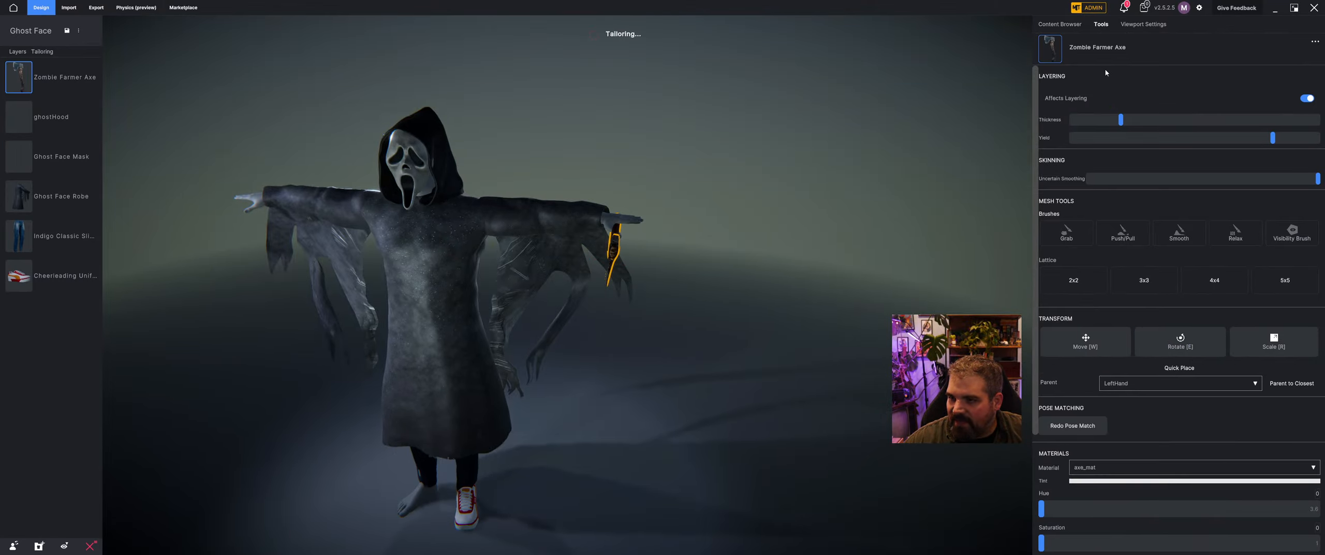
{"action": "left_click", "coordinate": [1136, 24]}
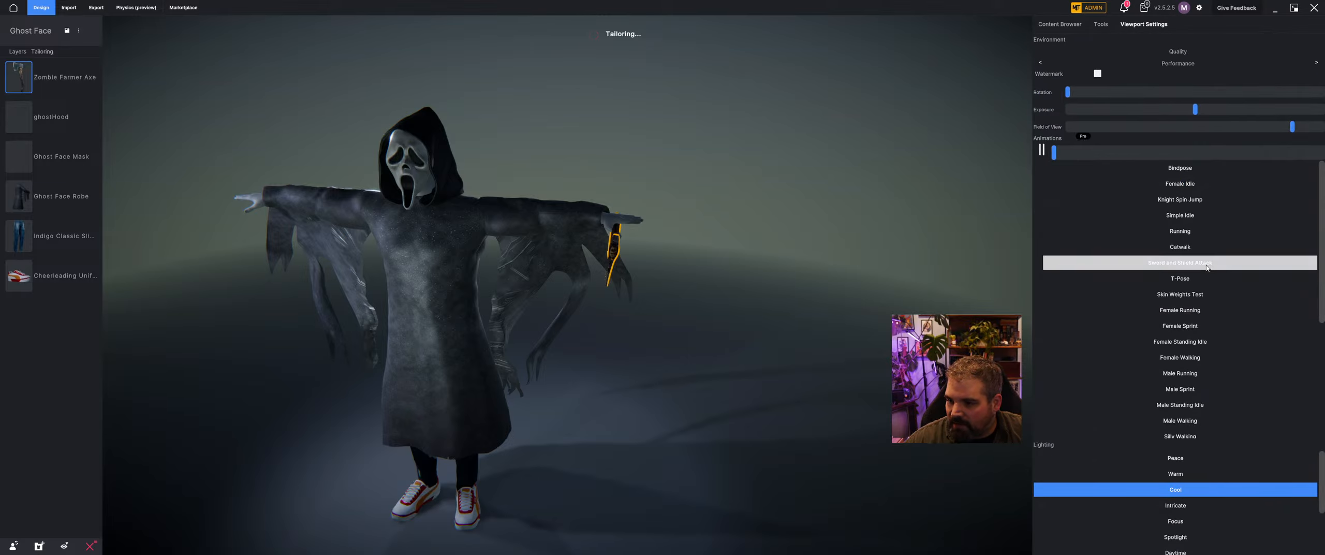
{"action": "left_click", "coordinate": [1180, 263]}
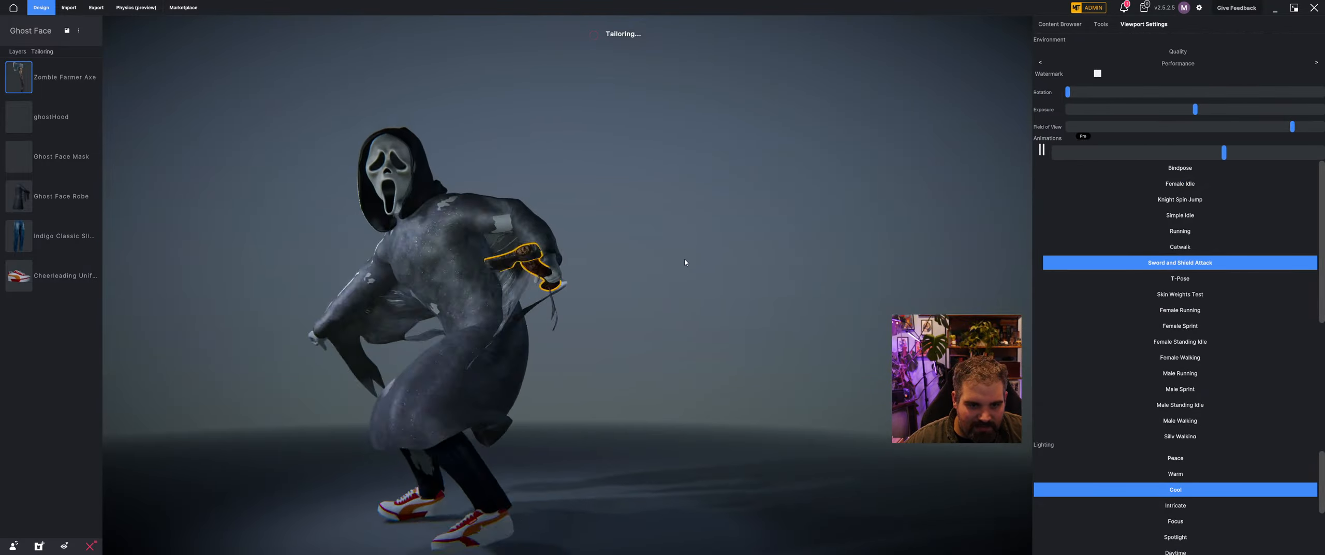
Step: Pause the Uppercut Give animation on a pose showing the axe across the body, then save the project and return to the home page
{"action": "scroll", "coordinate": [1185, 336], "scroll_direction": "down", "scroll_amount": 5}
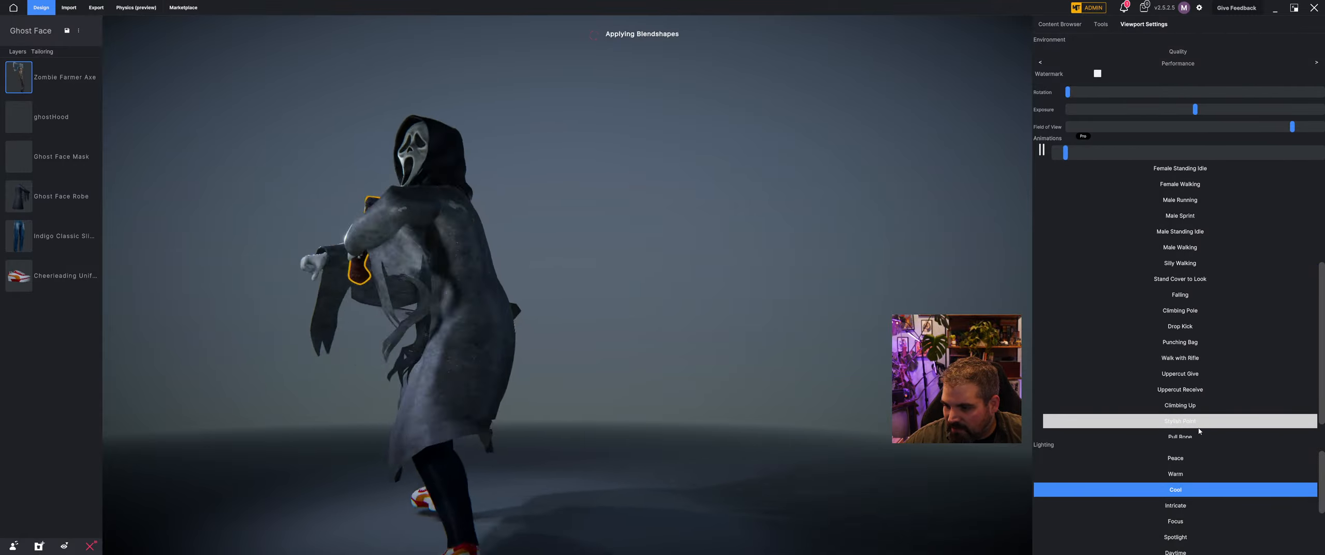
{"action": "left_click", "coordinate": [1194, 375]}
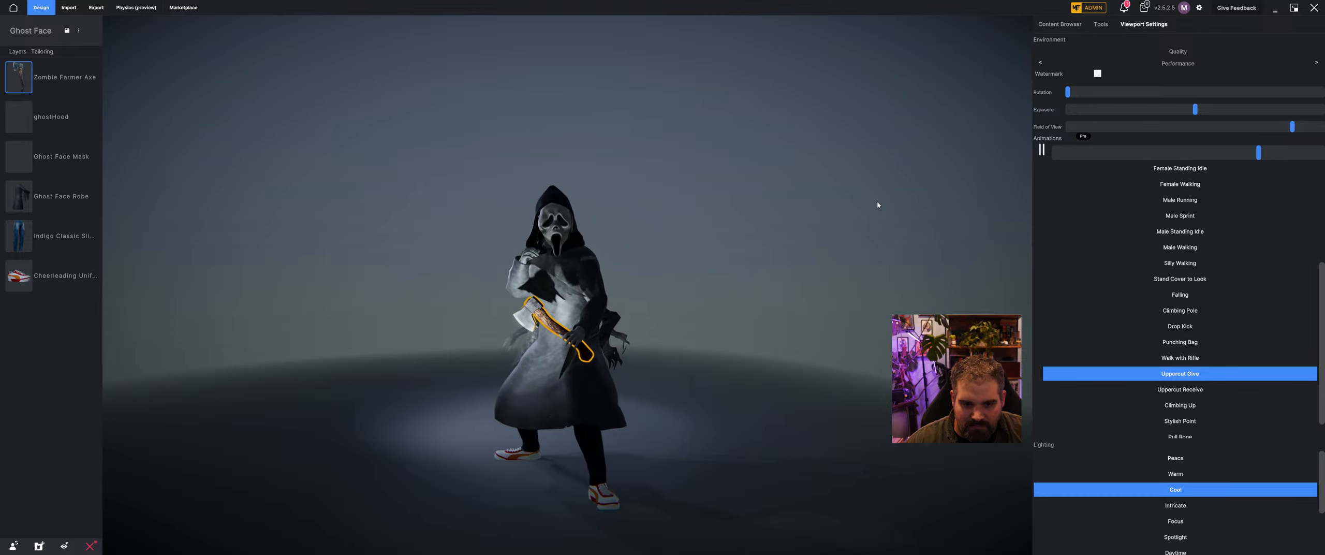
{"action": "right_click_drag", "start_coordinate": [631, 288], "coordinate": [651, 306]}
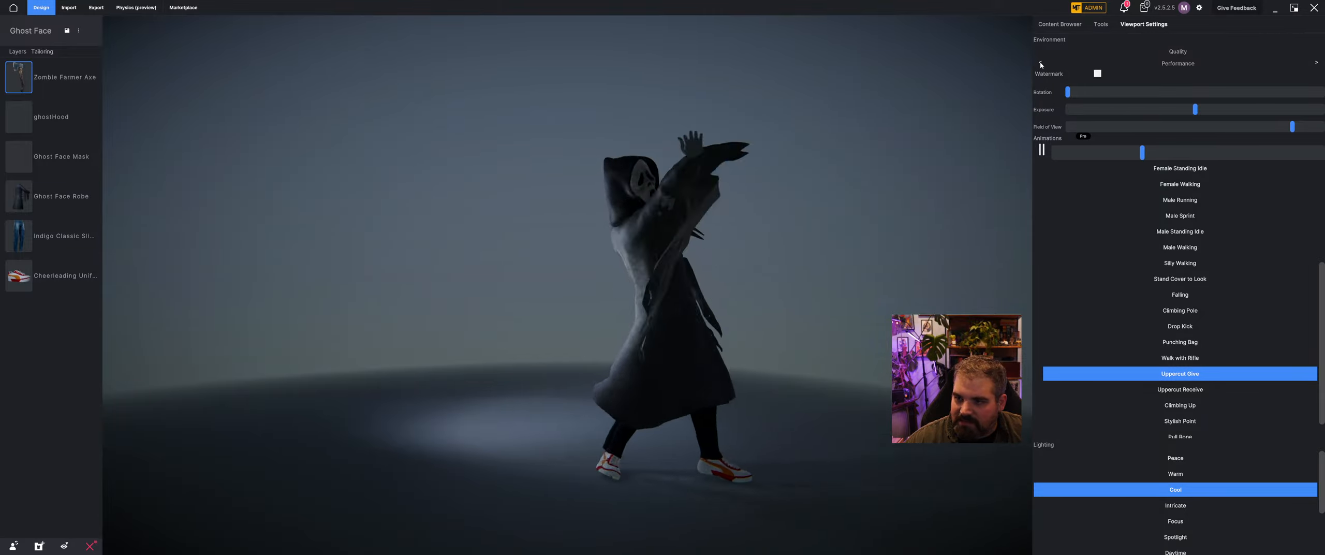
{"action": "left_click", "coordinate": [1038, 154]}
{"action": "right_click_drag", "start_coordinate": [642, 222], "coordinate": [612, 314]}
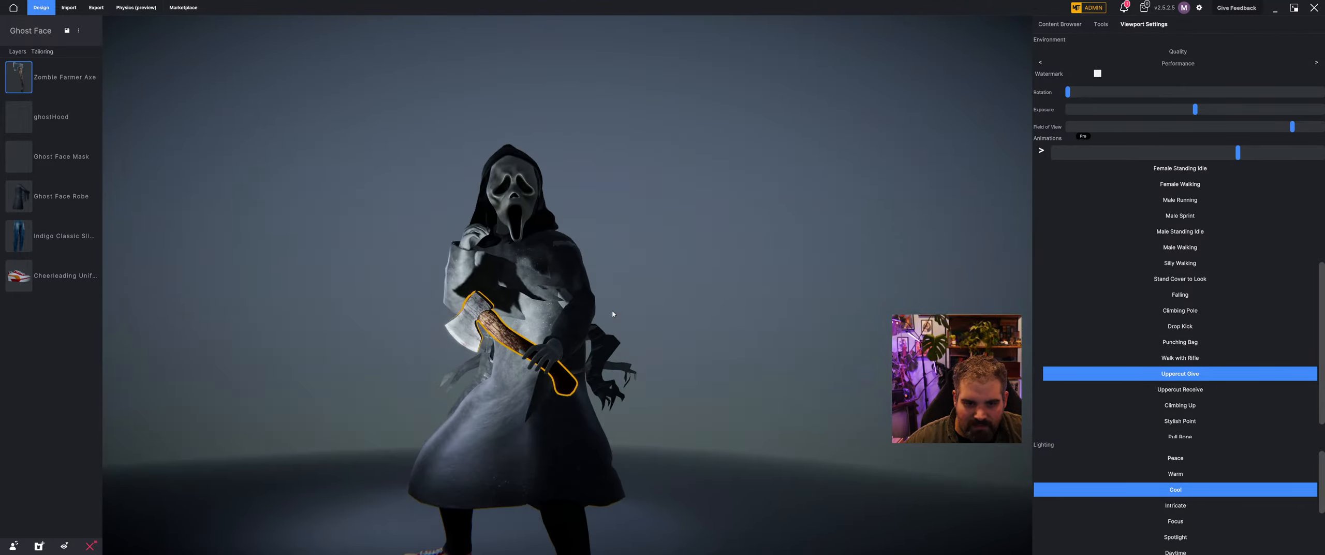
{"action": "left_click", "coordinate": [72, 32]}
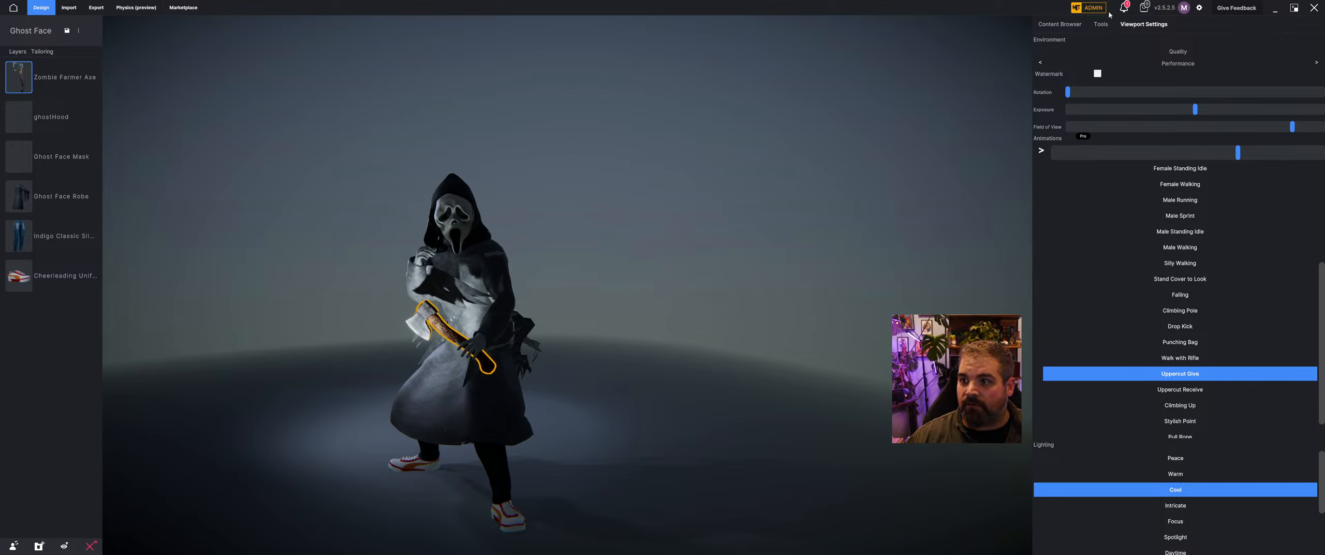
{"action": "left_click", "coordinate": [16, 9]}
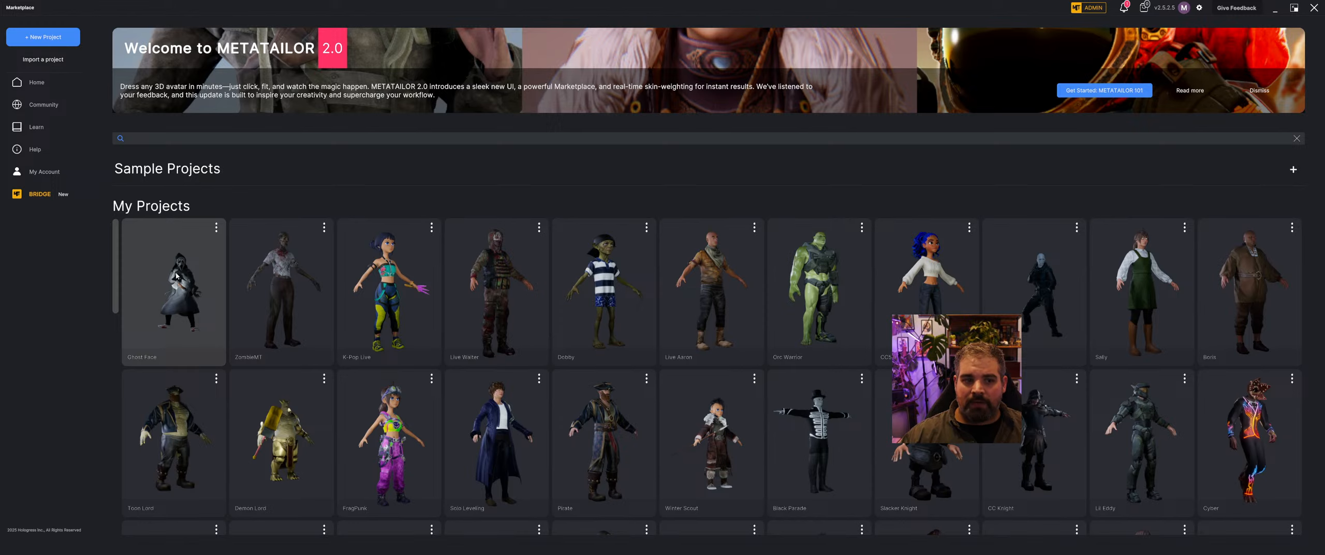
{"action": "left_click", "coordinate": [51, 40]}
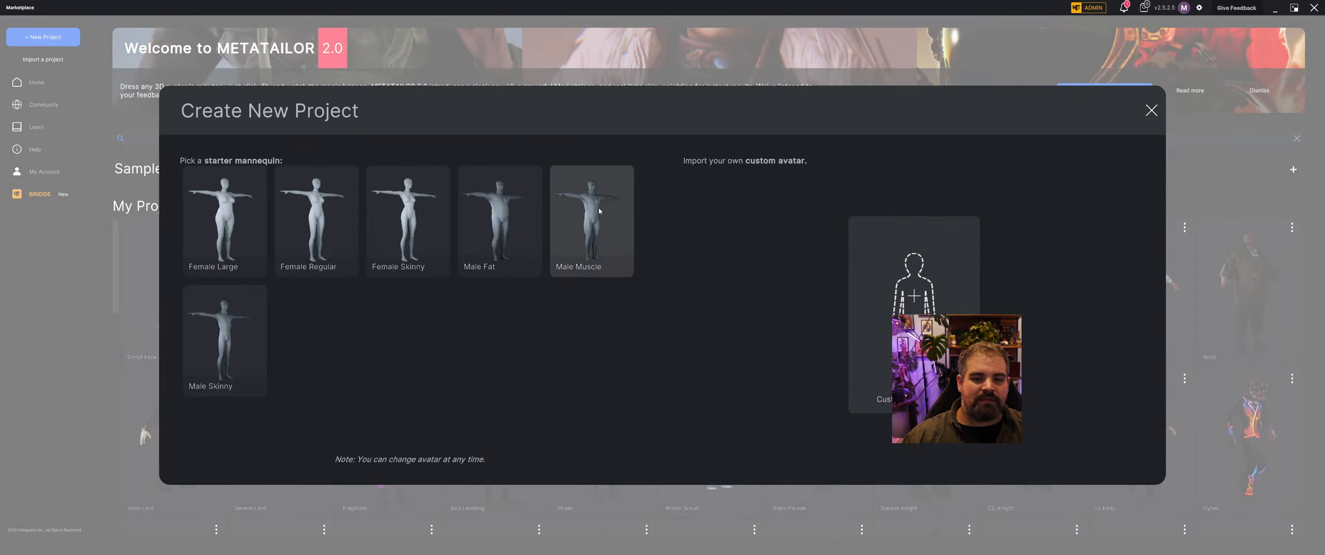
{"action": "left_click", "coordinate": [886, 371]}
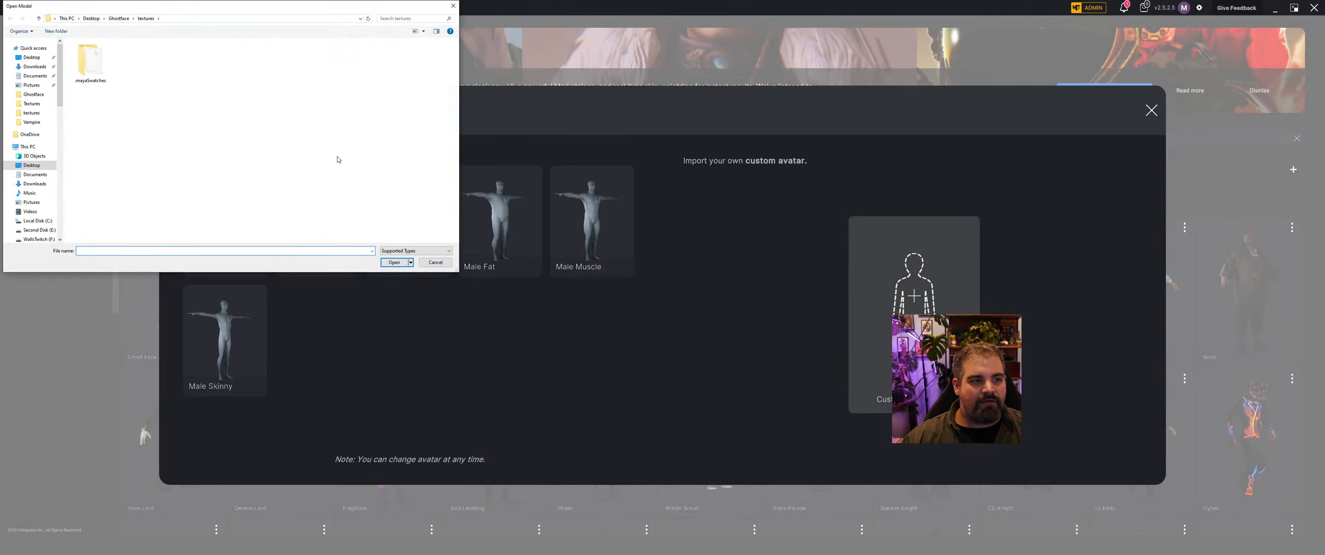
{"action": "left_click", "coordinate": [428, 263]}
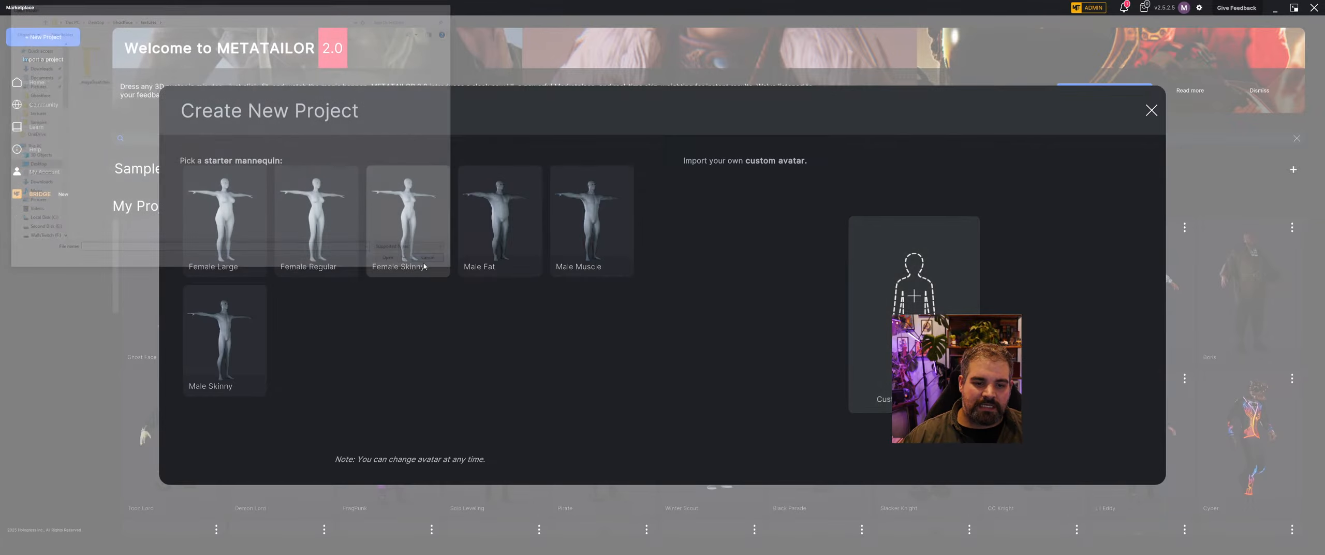
{"action": "left_click", "coordinate": [1151, 110]}
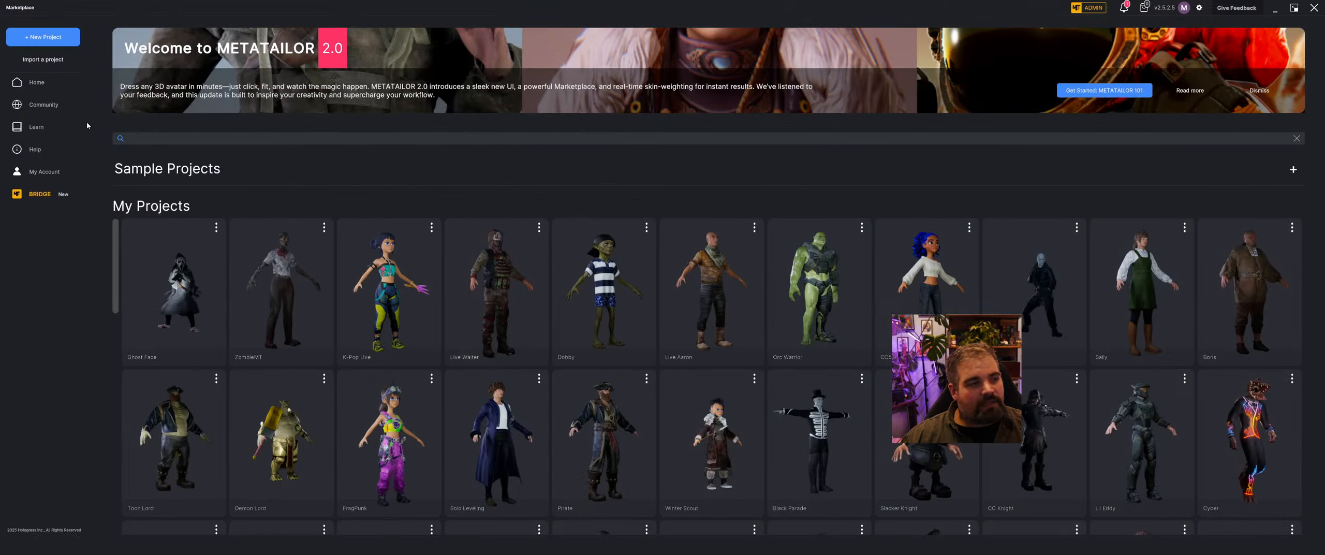
Step: Switch to Mixamo in the browser and open the character upload dialog
{"action": "left_click_drag", "start_coordinate": [963, 552], "coordinate": [957, 1]}
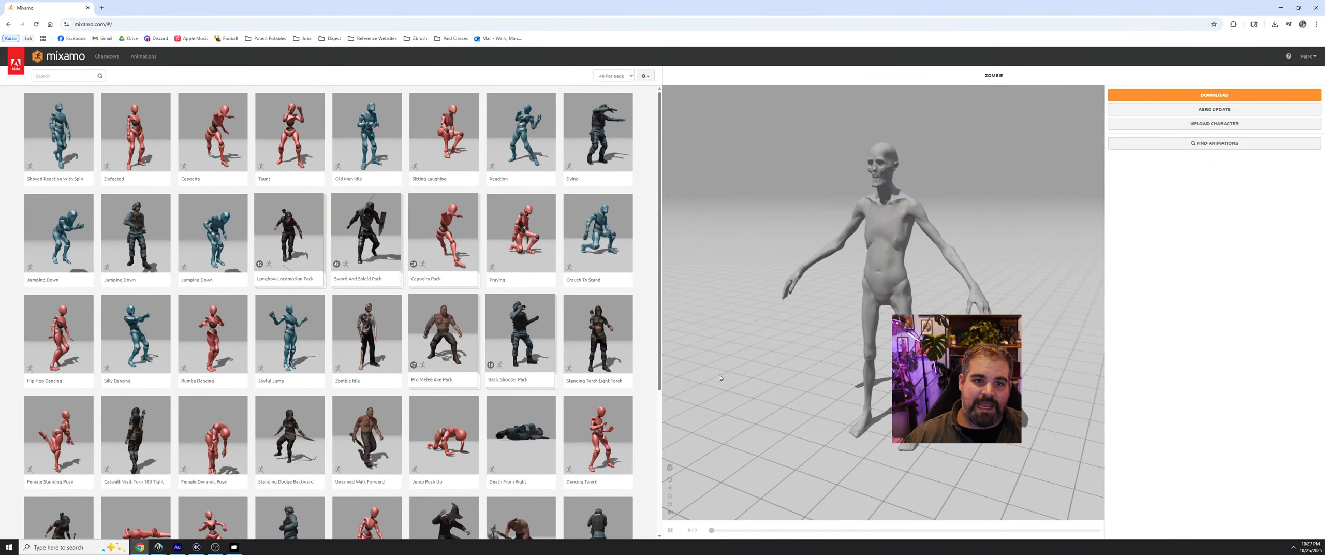
{"action": "key", "text": "ctrl+shift+b"}
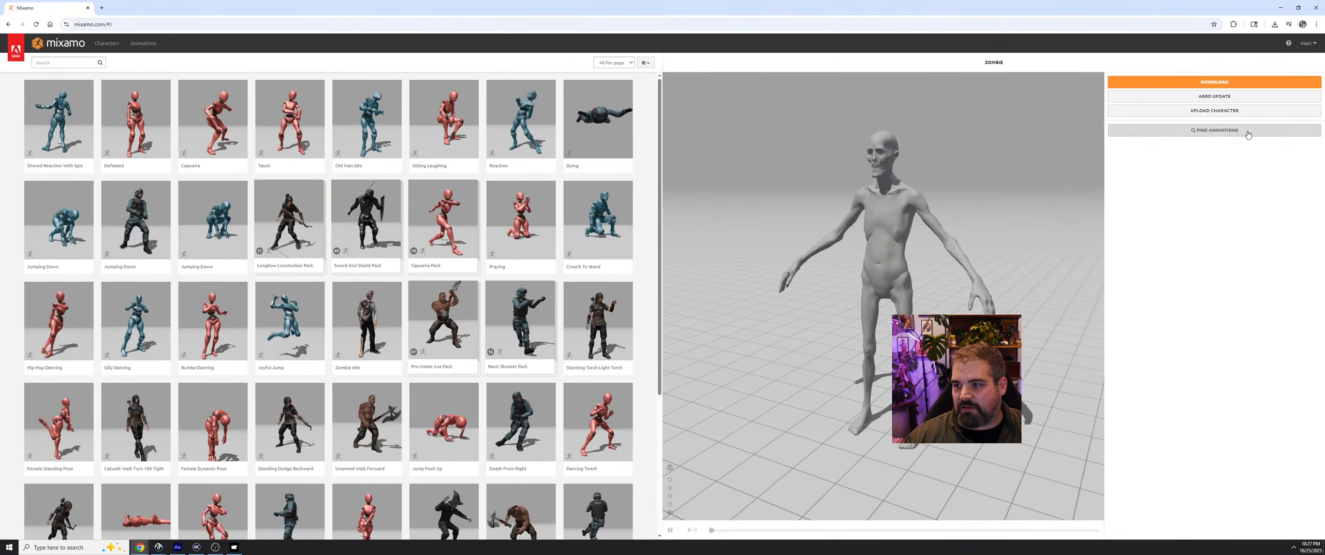
{"action": "left_click", "coordinate": [1208, 111]}
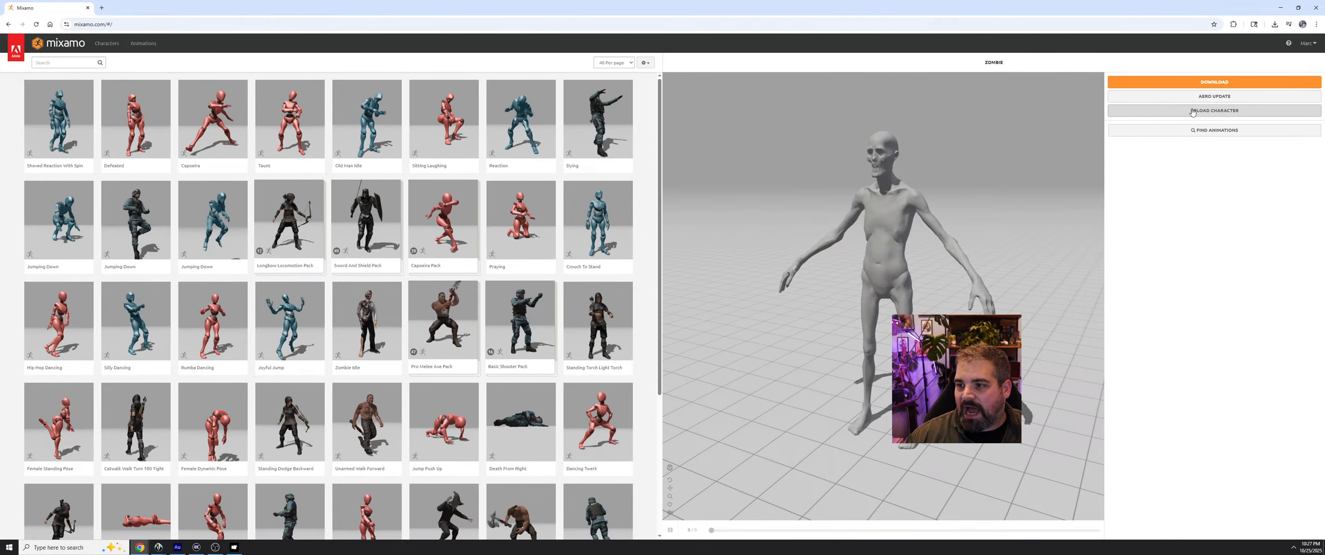
Step: Upload Werewolf.fbx from the Werewolf folder on the desktop to Mixamo, and maximize the browser window again
{"action": "double_click", "coordinate": [859, 4]}
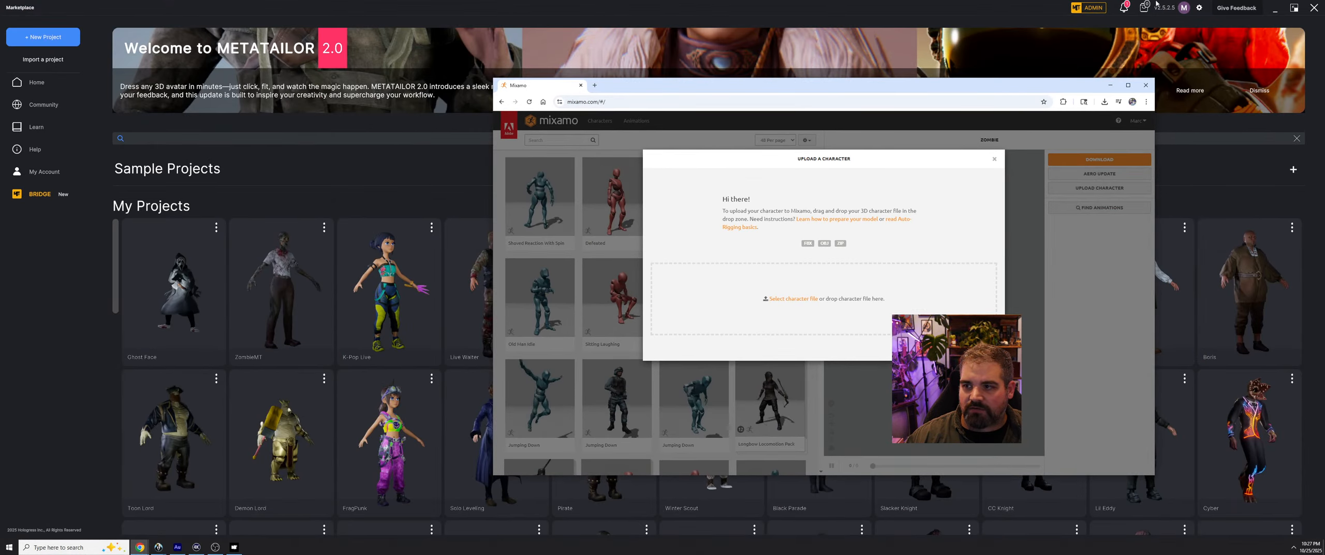
{"action": "left_click", "coordinate": [1274, 11]}
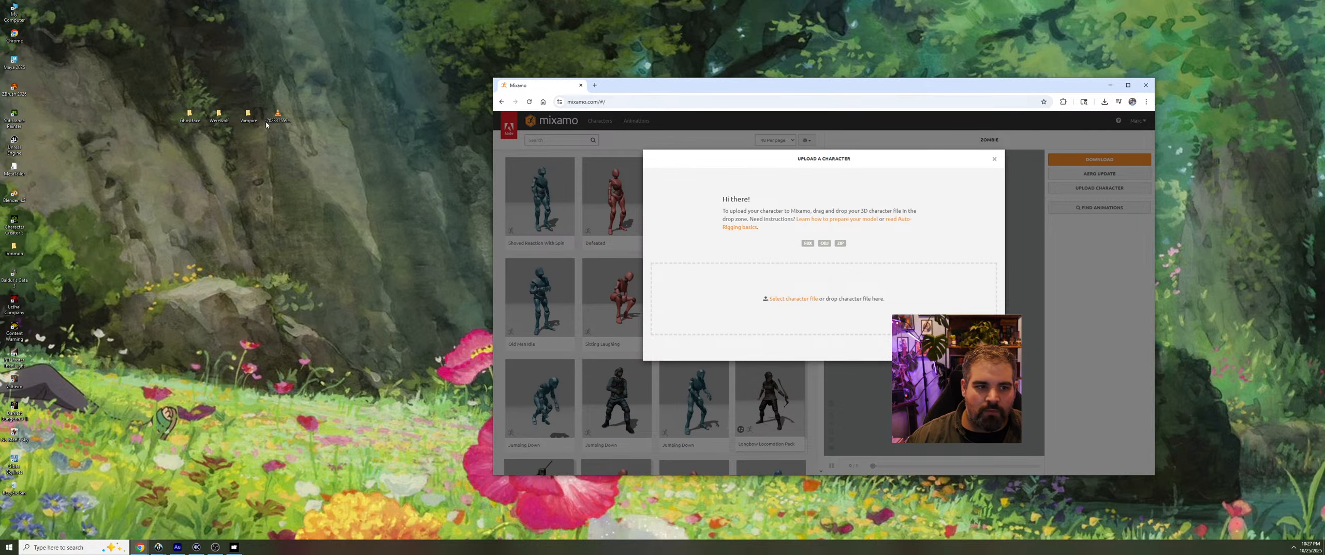
{"action": "double_click", "coordinate": [218, 117]}
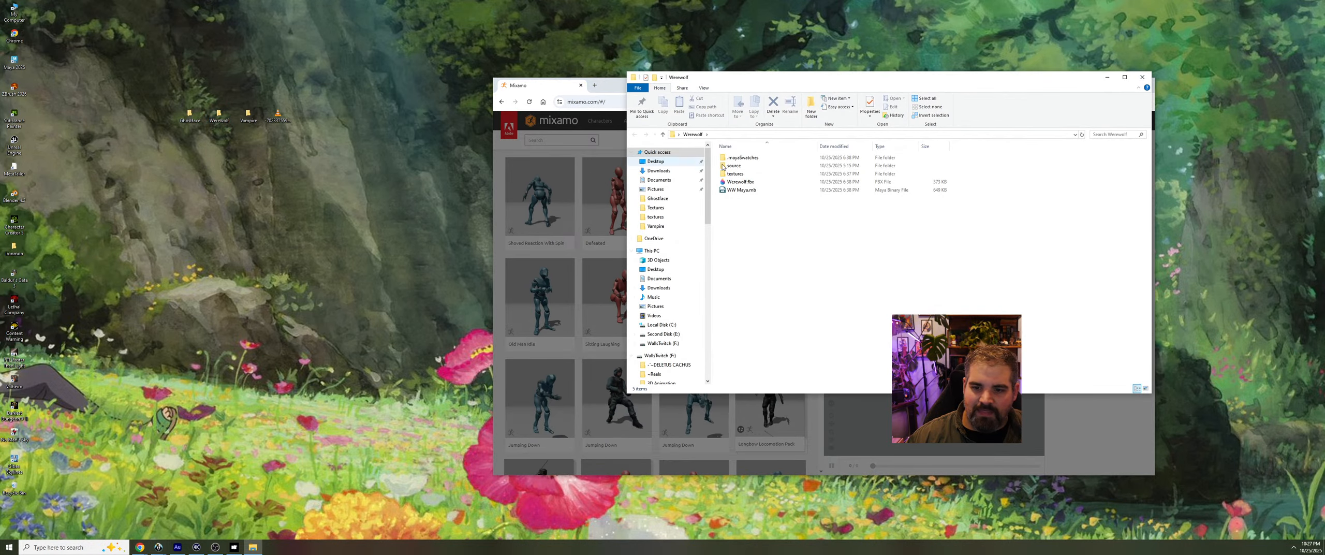
{"action": "left_click_drag", "start_coordinate": [776, 78], "coordinate": [282, 83]}
{"action": "left_click_drag", "start_coordinate": [246, 188], "coordinate": [861, 293]}
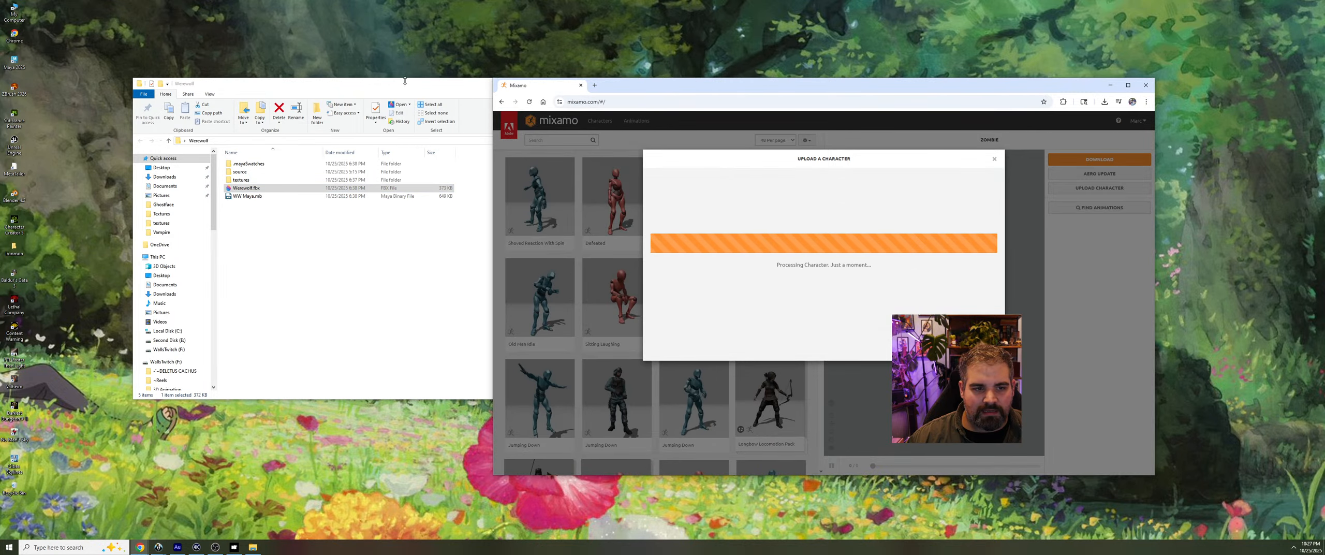
{"action": "left_click", "coordinate": [466, 84]}
{"action": "left_click", "coordinate": [648, 84]}
{"action": "left_click_drag", "start_coordinate": [788, 89], "coordinate": [813, 2]}
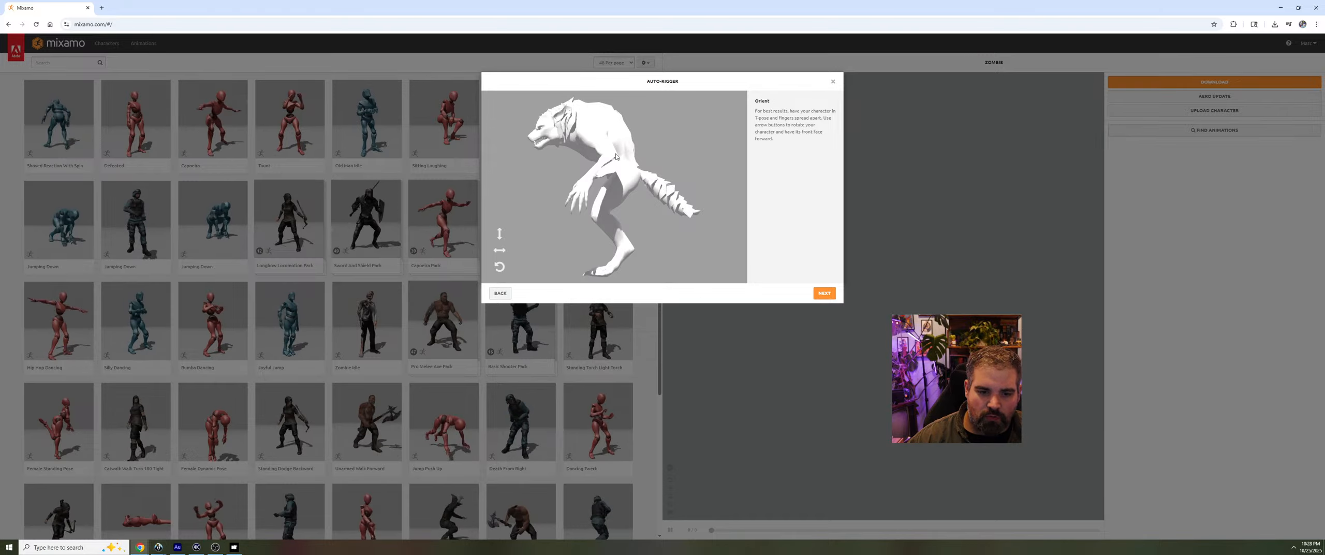
Step: Orient the werewolf in the Auto-Rigger so that it stands upright and faces forward
{"action": "left_click", "coordinate": [499, 266]}
{"action": "left_click", "coordinate": [500, 265]}
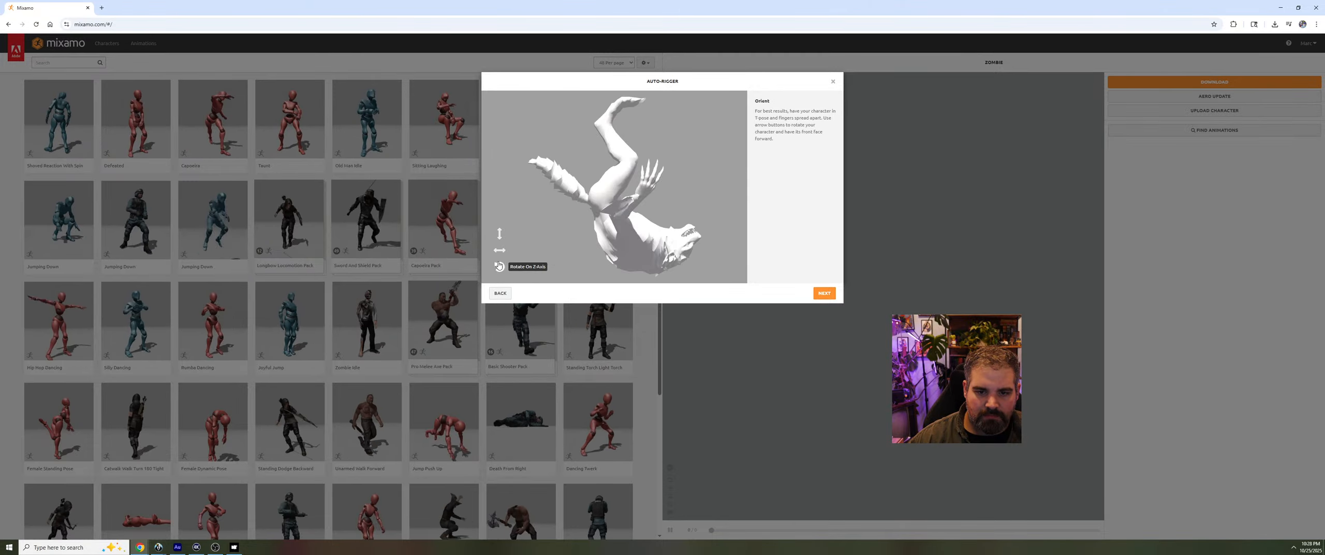
{"action": "left_click", "coordinate": [500, 266]}
{"action": "left_click", "coordinate": [500, 266]}
{"action": "left_click", "coordinate": [499, 250]}
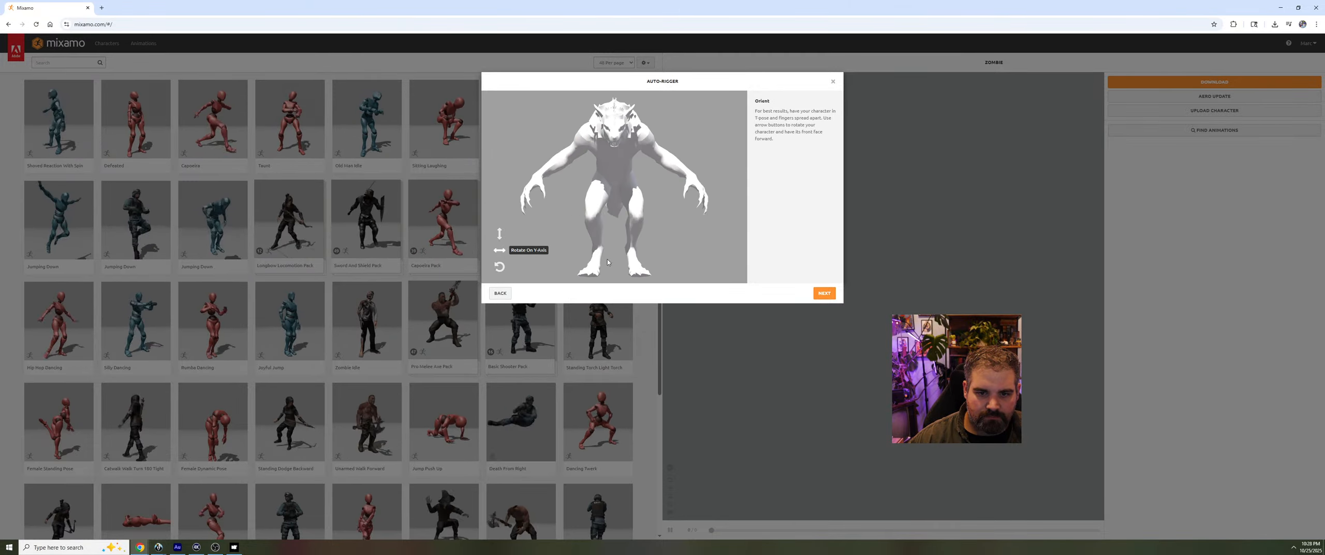
Step: Place the chin, wrist, elbow, knee and groin markers on the werewolf with symmetry on, and start auto-rigging with the Standard Skeleton
{"action": "left_click", "coordinate": [825, 294]}
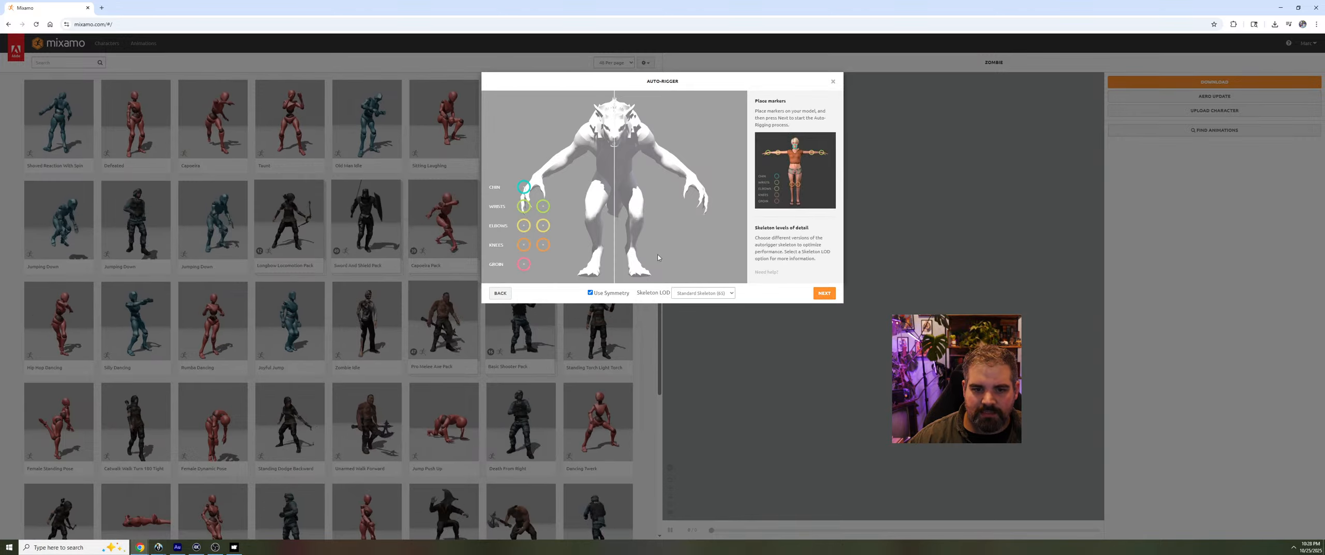
{"action": "left_click_drag", "start_coordinate": [524, 187], "coordinate": [613, 148]}
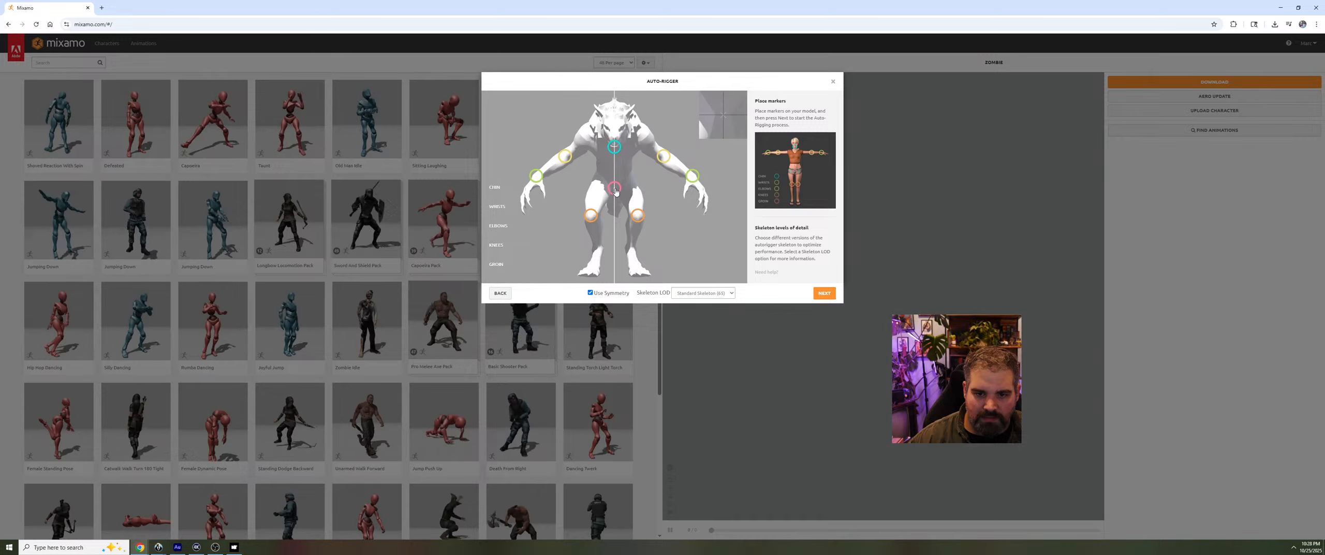
{"action": "left_click", "coordinate": [824, 294]}
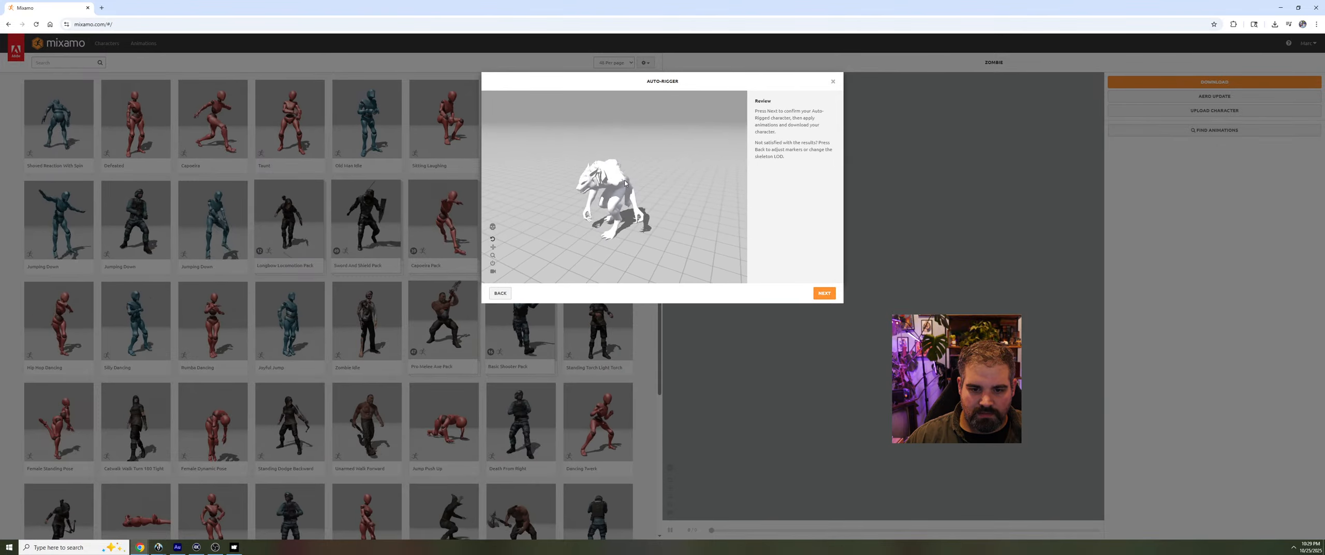
Step: Review the rigged werewolf from the front and accept it as the current character in place of the previous one
{"action": "mouse_move", "coordinate": [660, 191]}
{"action": "left_mouse_down"}
{"action": "mouse_move", "coordinate": [642, 205]}
{"action": "mouse_move", "coordinate": [625, 163]}
{"action": "mouse_move", "coordinate": [675, 180]}
{"action": "left_mouse_up"}
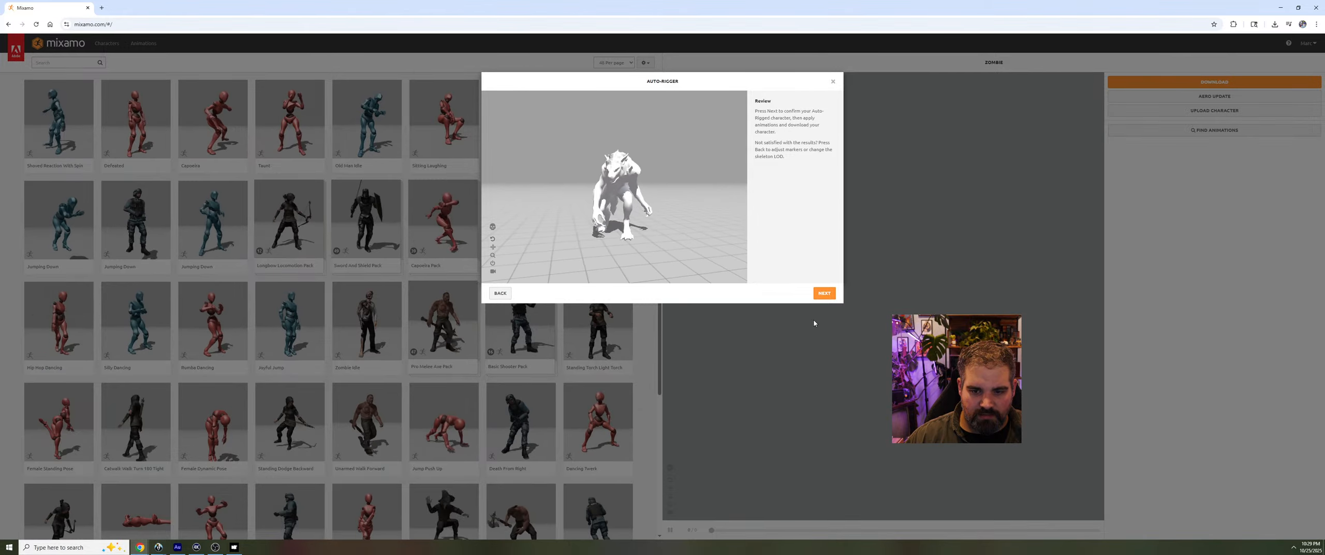
{"action": "left_click", "coordinate": [824, 293]}
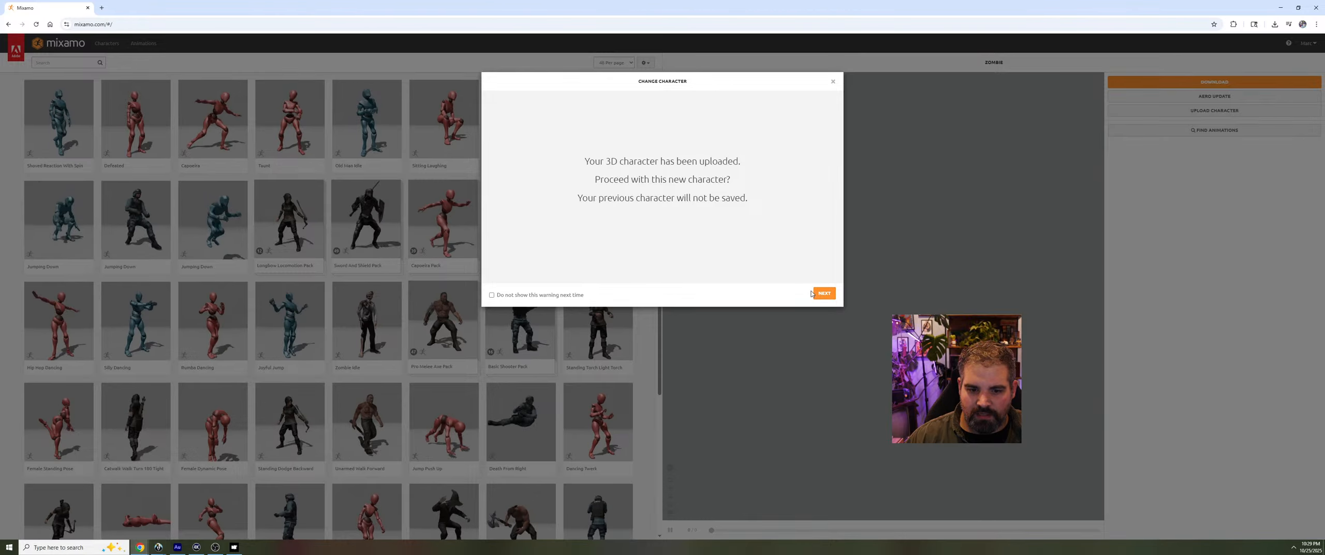
{"action": "left_click", "coordinate": [823, 293]}
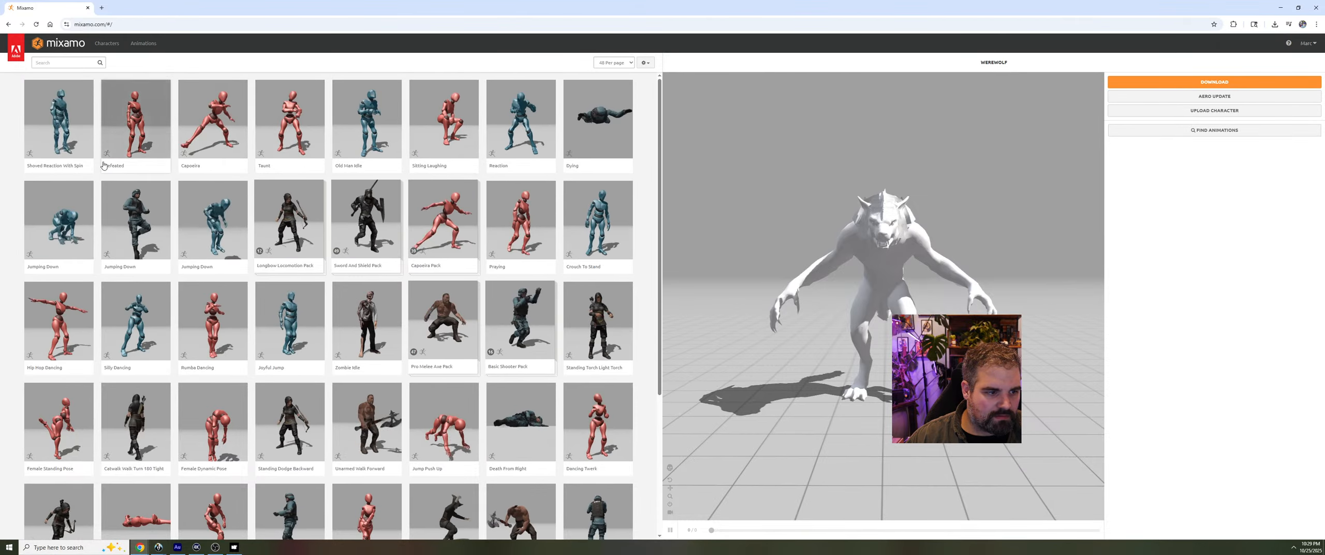
Step: Preview the Hip Hop Dancing animation on the werewolf to check the rig, and remove the animation again
{"action": "scroll", "coordinate": [36, 243], "scroll_direction": "down", "scroll_amount": 2}
{"action": "left_click", "coordinate": [62, 245]}
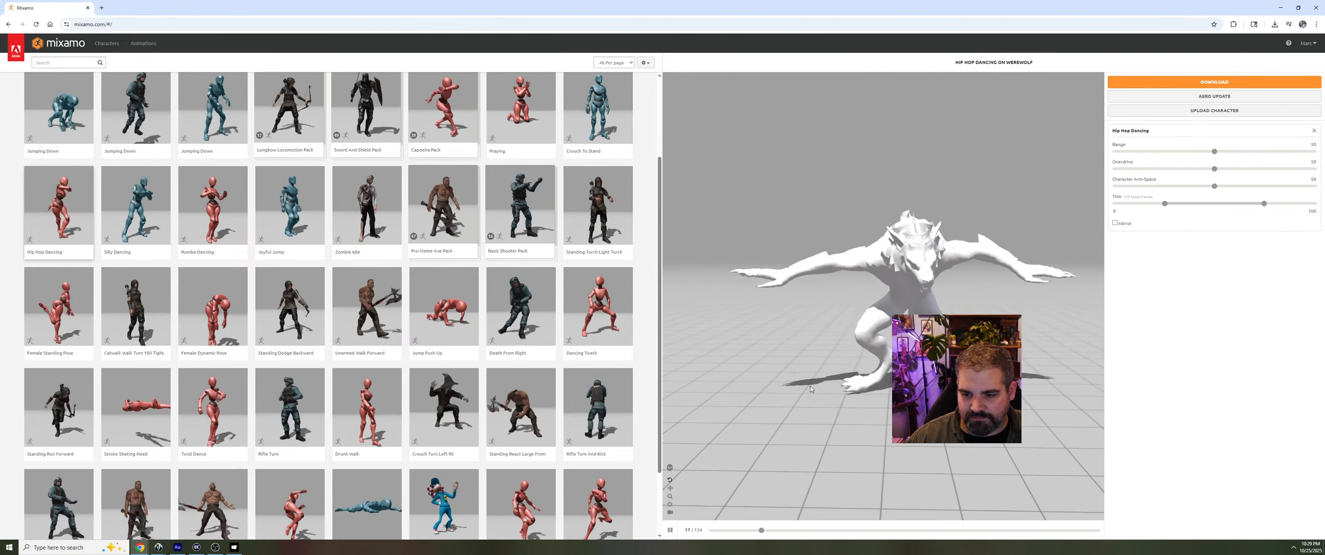
{"action": "left_click", "coordinate": [1314, 131]}
Step: Download the rigged werewolf in FBX Binary format with the T-pose
{"action": "left_click", "coordinate": [1214, 82]}
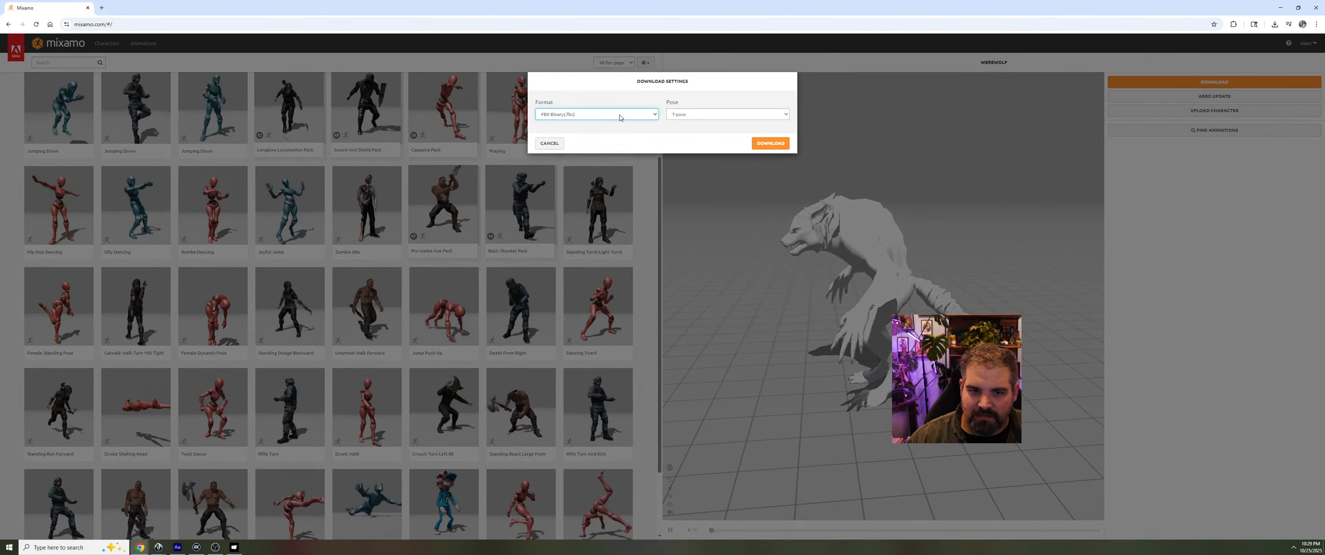
{"action": "left_click", "coordinate": [674, 115]}
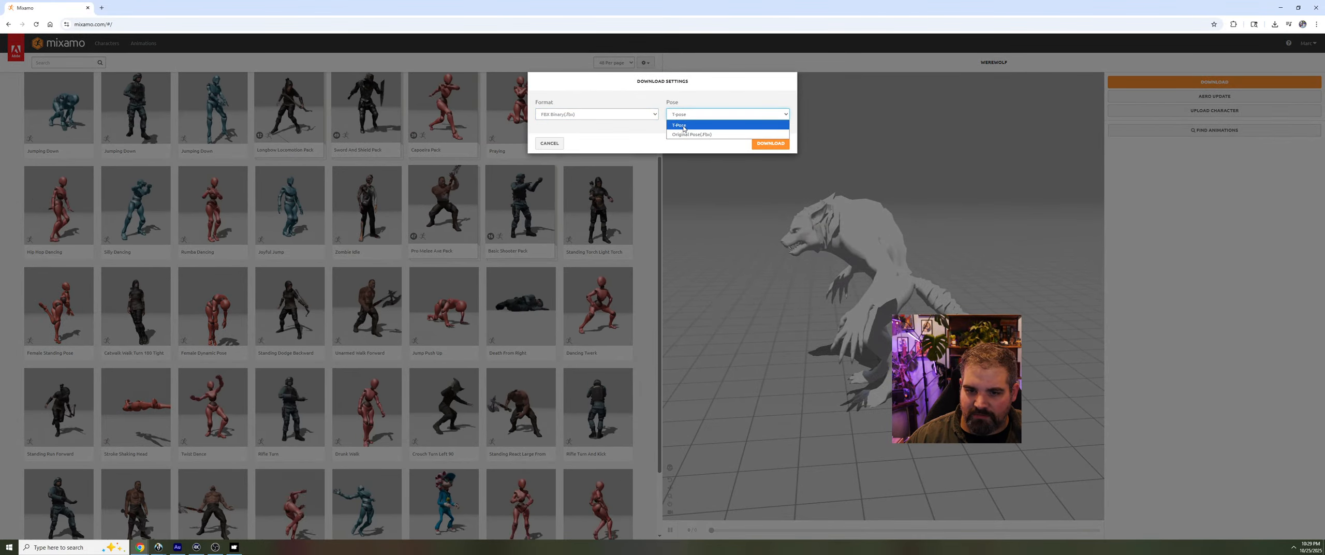
{"action": "left_click", "coordinate": [679, 125]}
{"action": "left_click", "coordinate": [782, 146]}
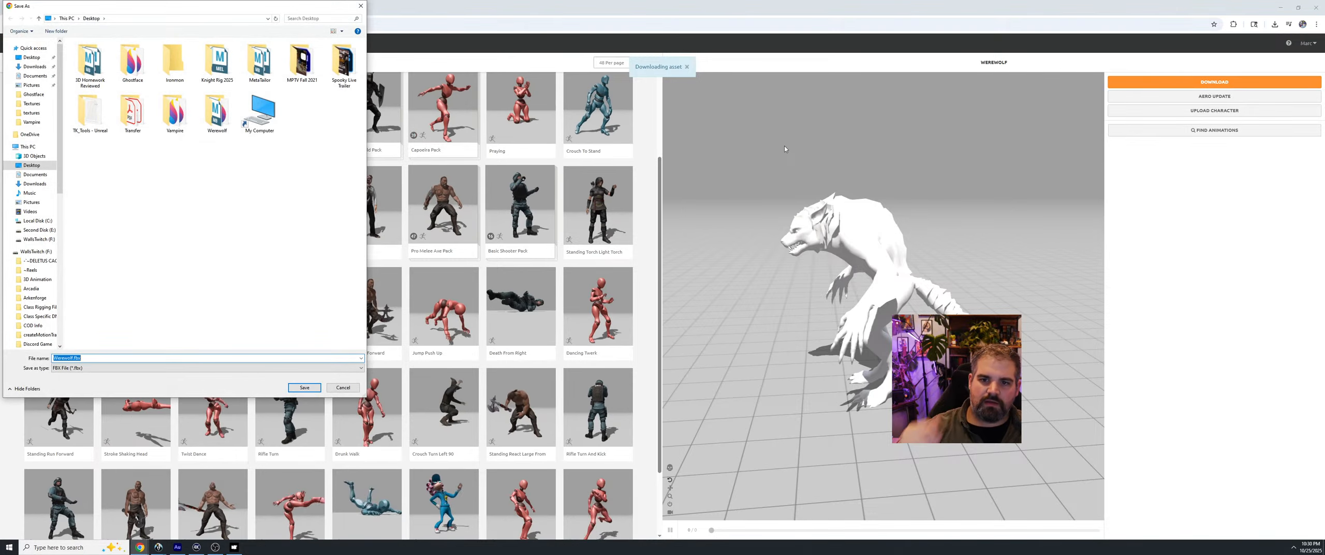
Step: Save the download as Werewolf MIX.fbx in the Werewolf folder on the desktop
{"action": "double_click", "coordinate": [217, 113]}
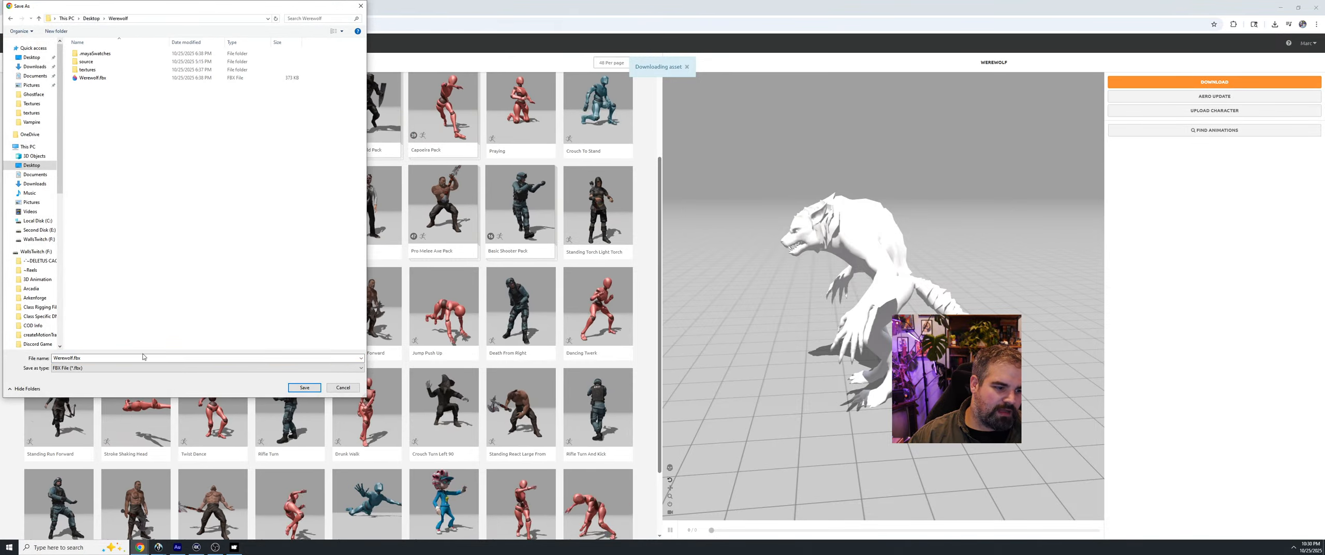
{"action": "left_click", "coordinate": [73, 358]}
{"action": "key", "text": "Left"}
{"action": "key", "text": "Right"}
{"action": "key", "text": "Right"}
{"action": "key", "text": "Right"}
{"action": "key", "text": "Right"}
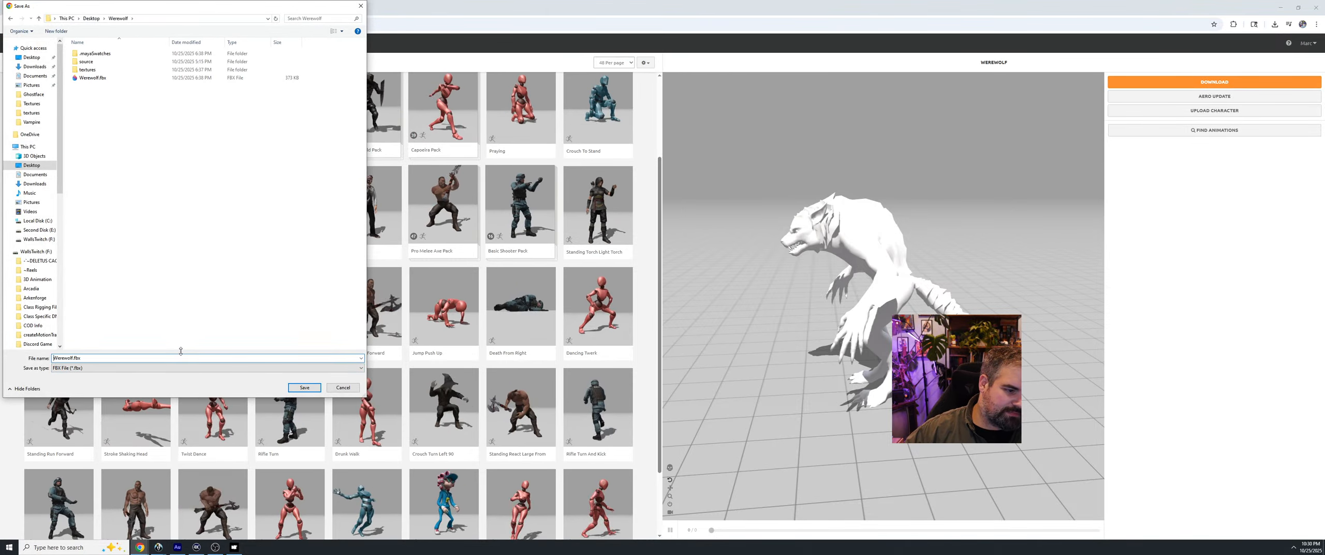
{"action": "key", "text": "Right"}
{"action": "key", "text": "Right"}
{"action": "key", "text": "Right"}
{"action": "key", "text": "Right"}
{"action": "type", "text": "MIX"}
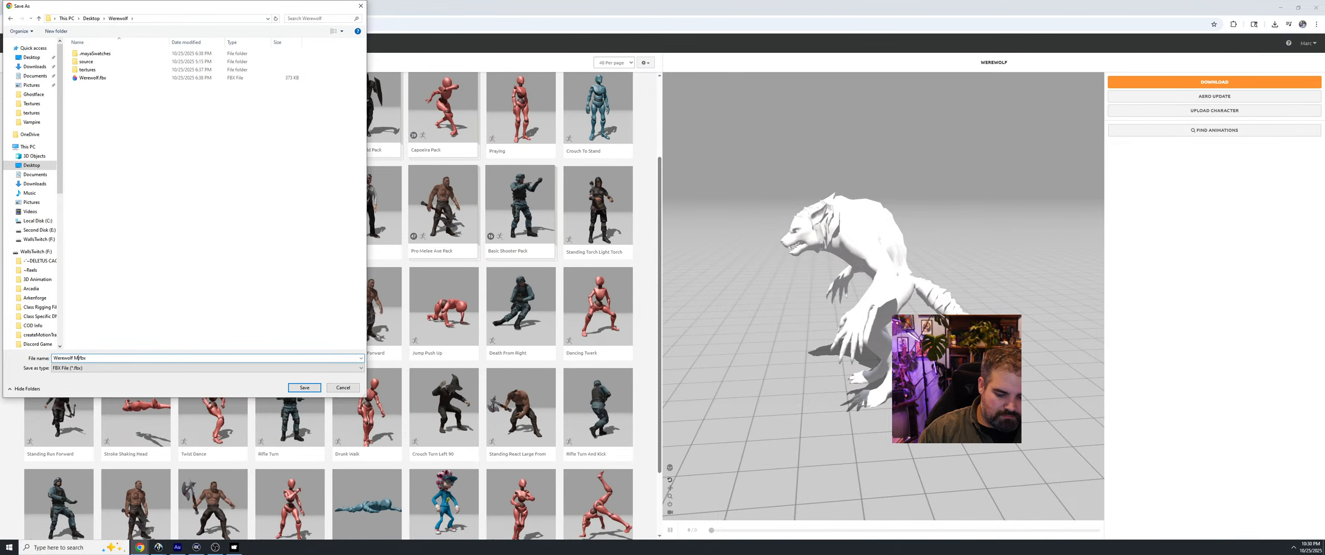
{"action": "key", "text": "Return"}
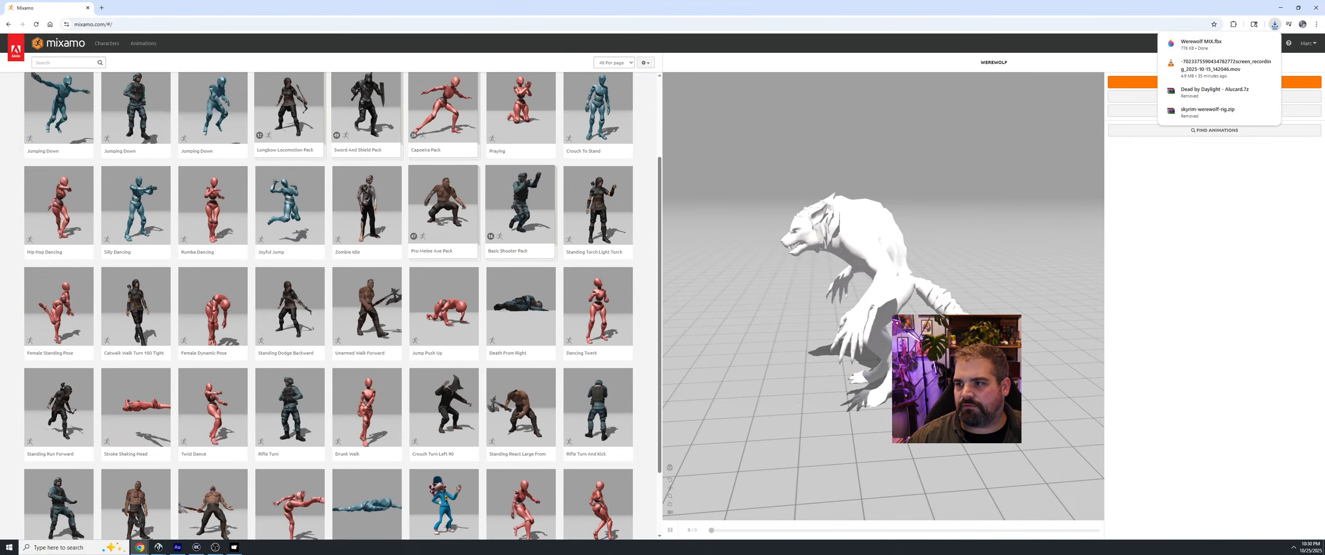
Step: Switch to METATAILOR and create a named new project with Werewolf MIX.fbx from the desktop's Werewolf folder as custom avatar
{"action": "left_click_drag", "start_coordinate": [621, 7], "coordinate": [0, 42]}
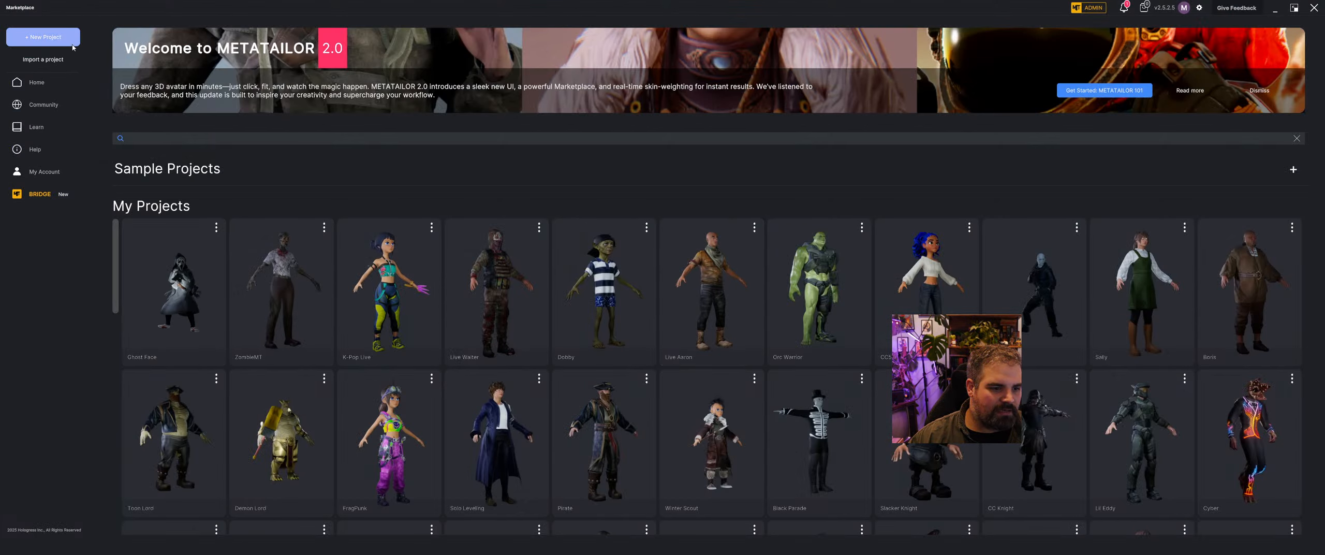
{"action": "left_click", "coordinate": [52, 37]}
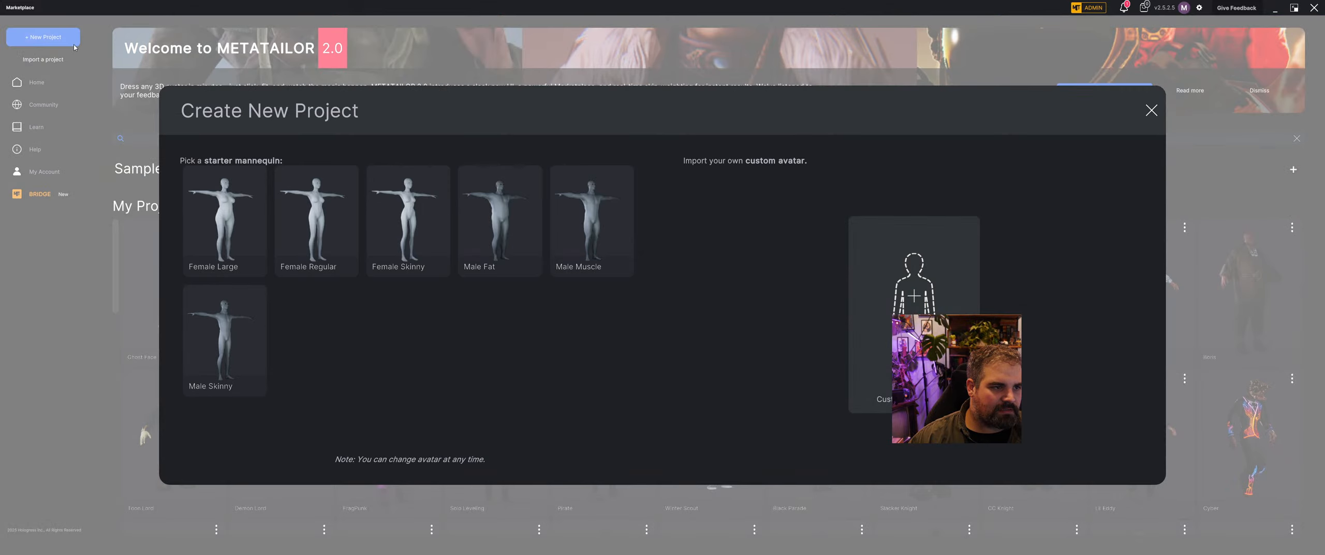
{"action": "left_click", "coordinate": [904, 248]}
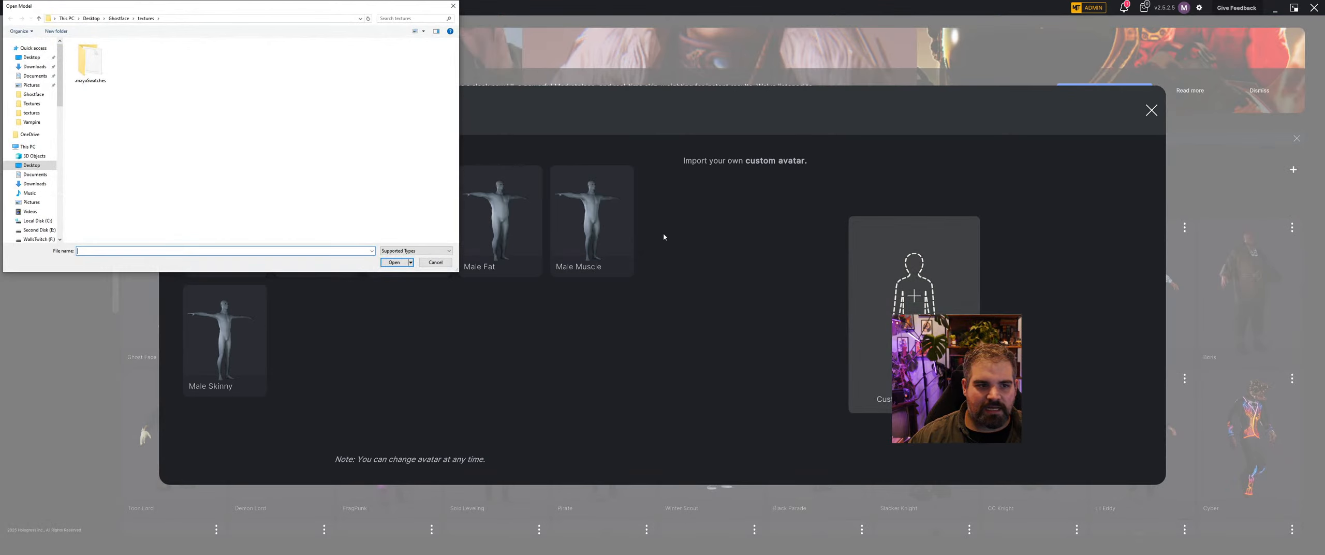
{"action": "left_click", "coordinate": [30, 169]}
{"action": "double_click", "coordinate": [130, 111]}
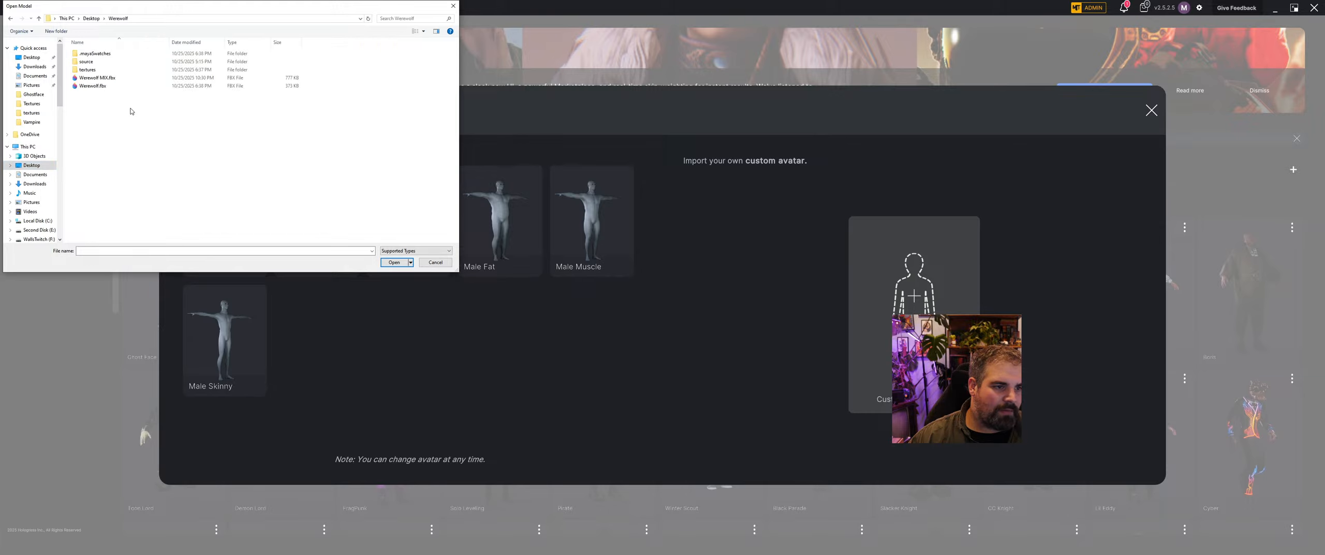
{"action": "left_click", "coordinate": [116, 79]}
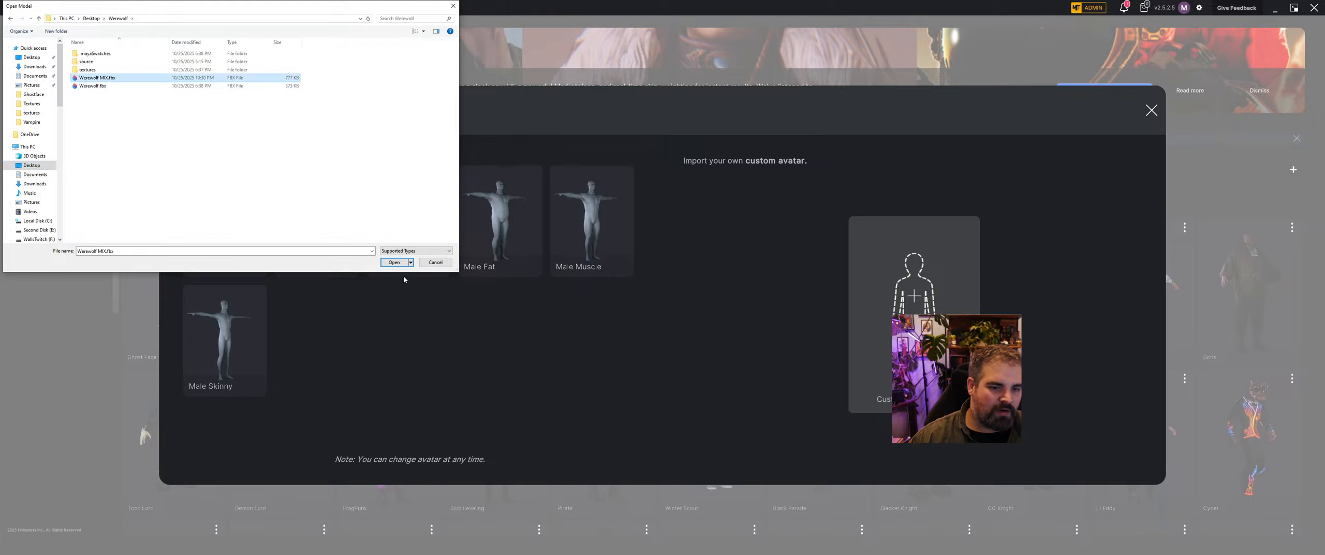
{"action": "left_click", "coordinate": [395, 262]}
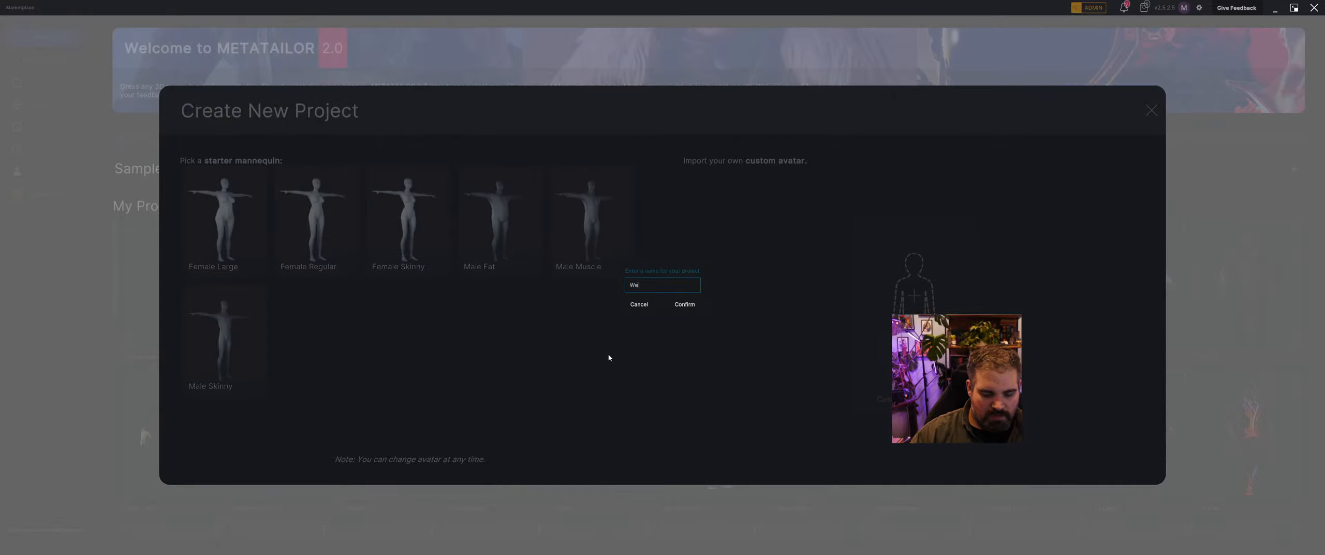
{"action": "key", "text": "Return"}
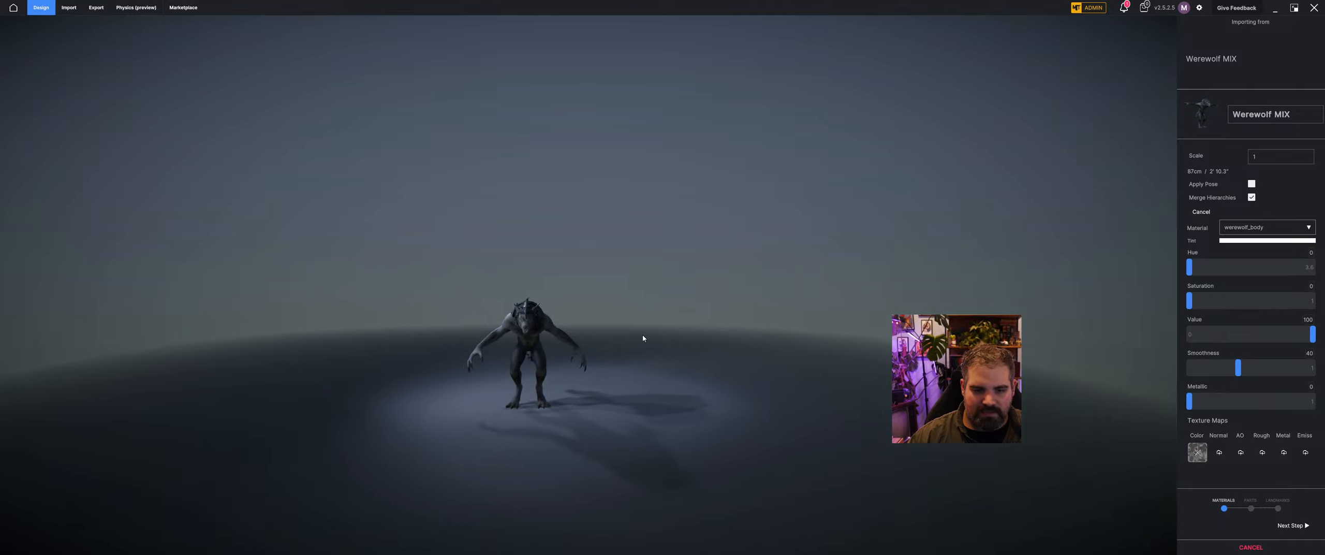
Step: Try Apply Pose on the imported avatar, leave it off, and shorten the avatar's name to Werewolf
{"action": "left_click", "coordinate": [1251, 185]}
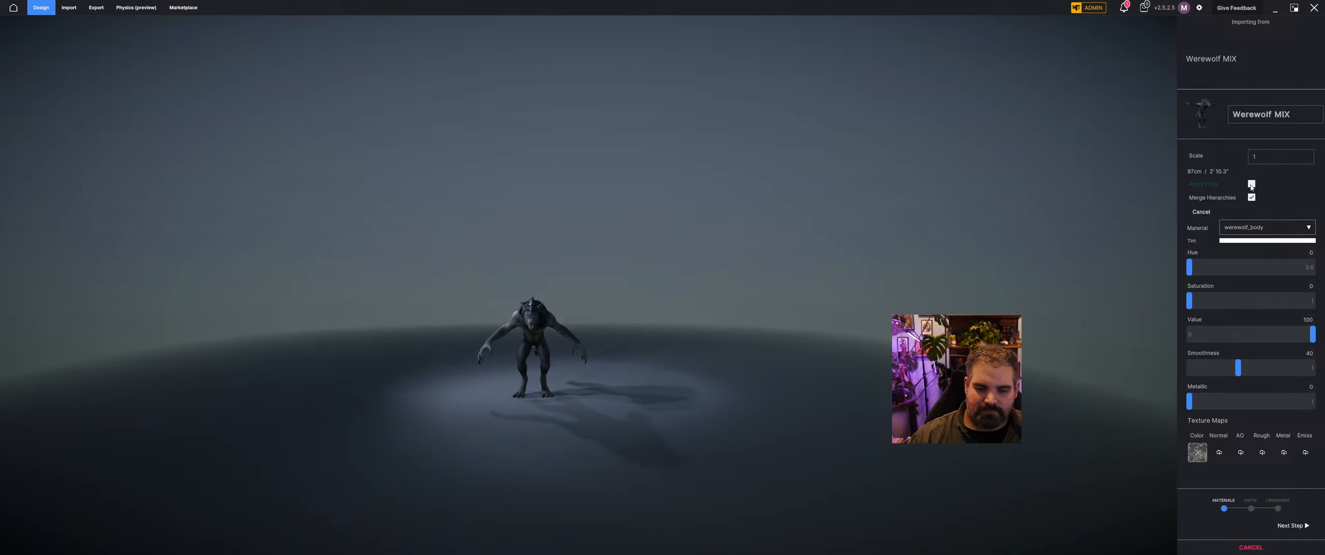
{"action": "left_click", "coordinate": [1251, 184]}
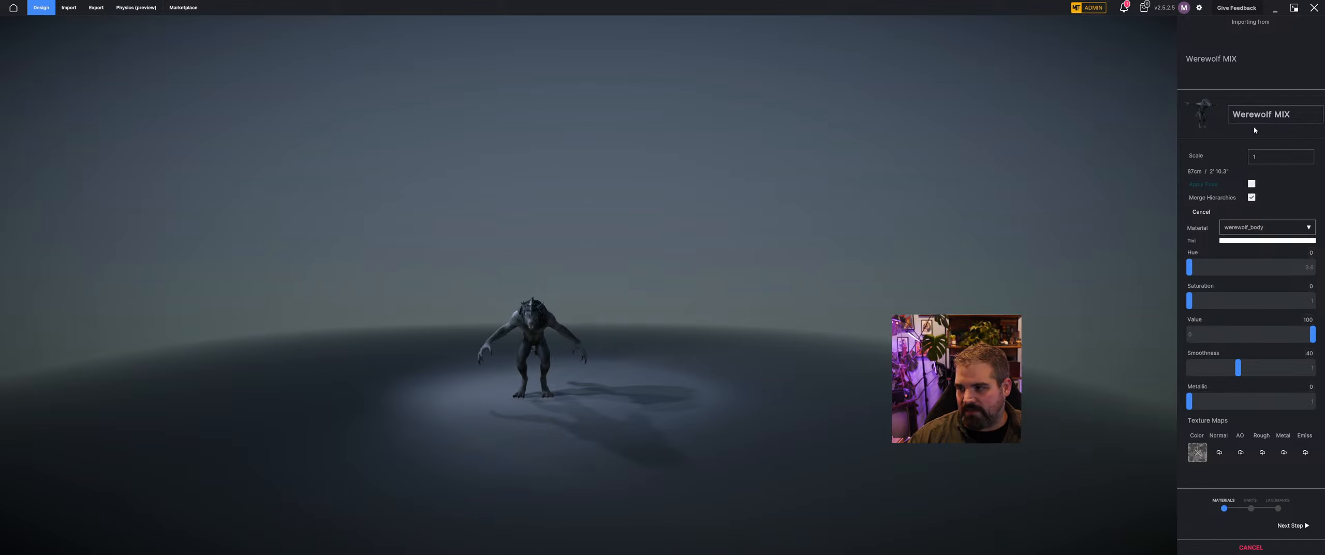
{"action": "left_click", "coordinate": [1290, 115]}
{"action": "double_click", "coordinate": [1293, 115]}
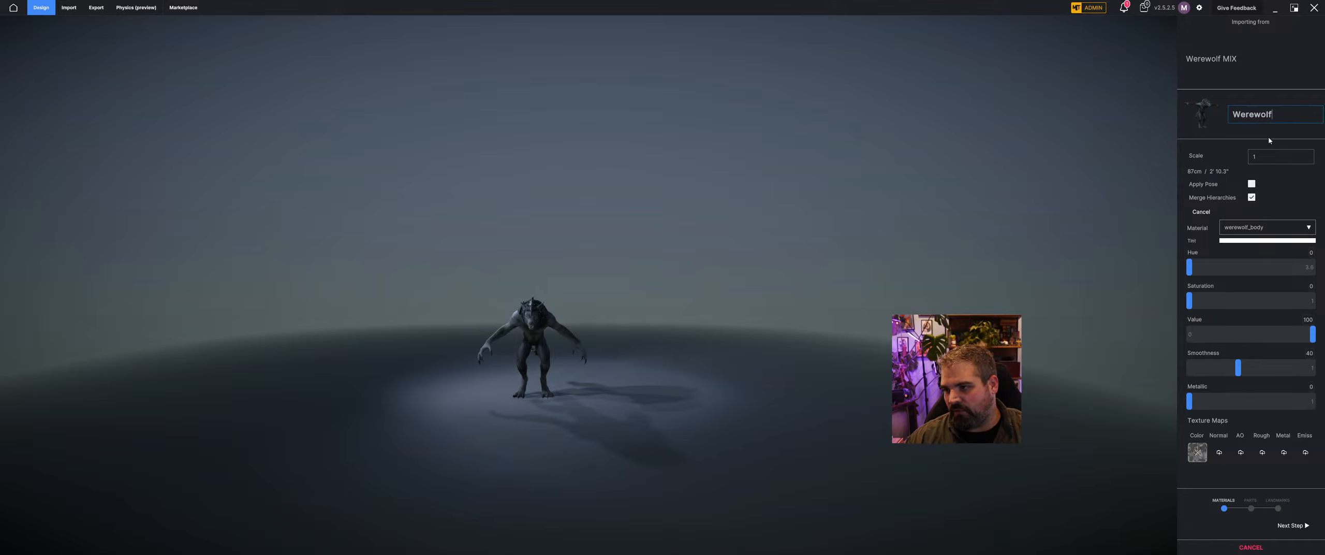
Step: Try scales of 2 and 3 on the werewolf avatar, and set its scale to 2.5
{"action": "left_click", "coordinate": [1258, 159]}
{"action": "type", "text": "2"}
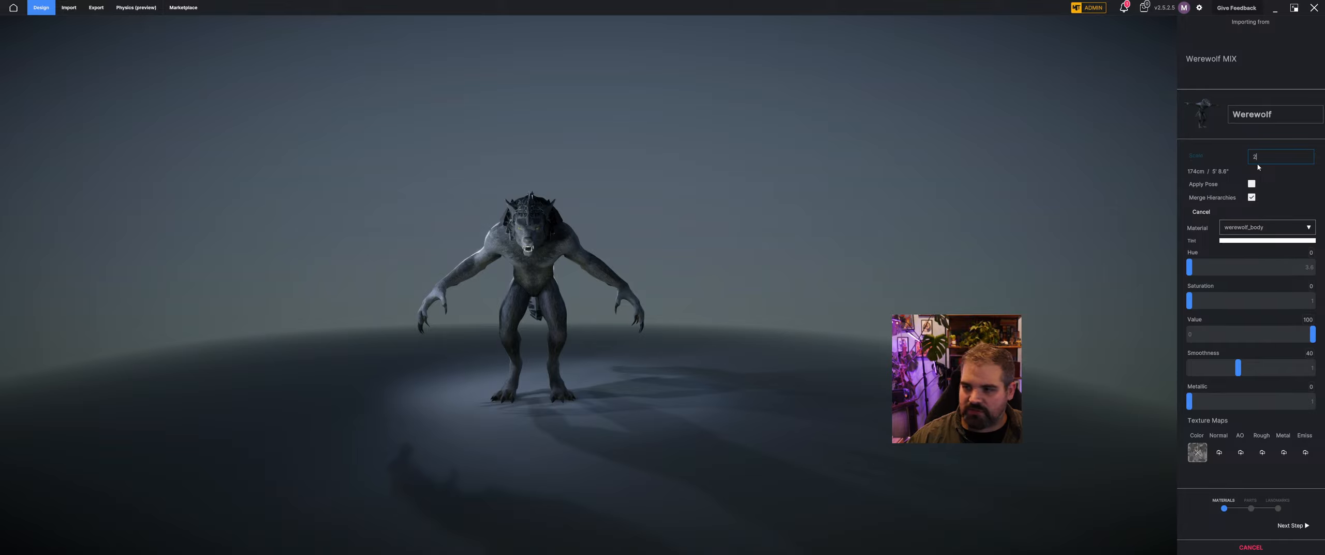
{"action": "type", "text": "3"}
{"action": "key", "text": "BackSpace"}
{"action": "key", "text": "BackSpace"}
{"action": "type", "text": "3"}
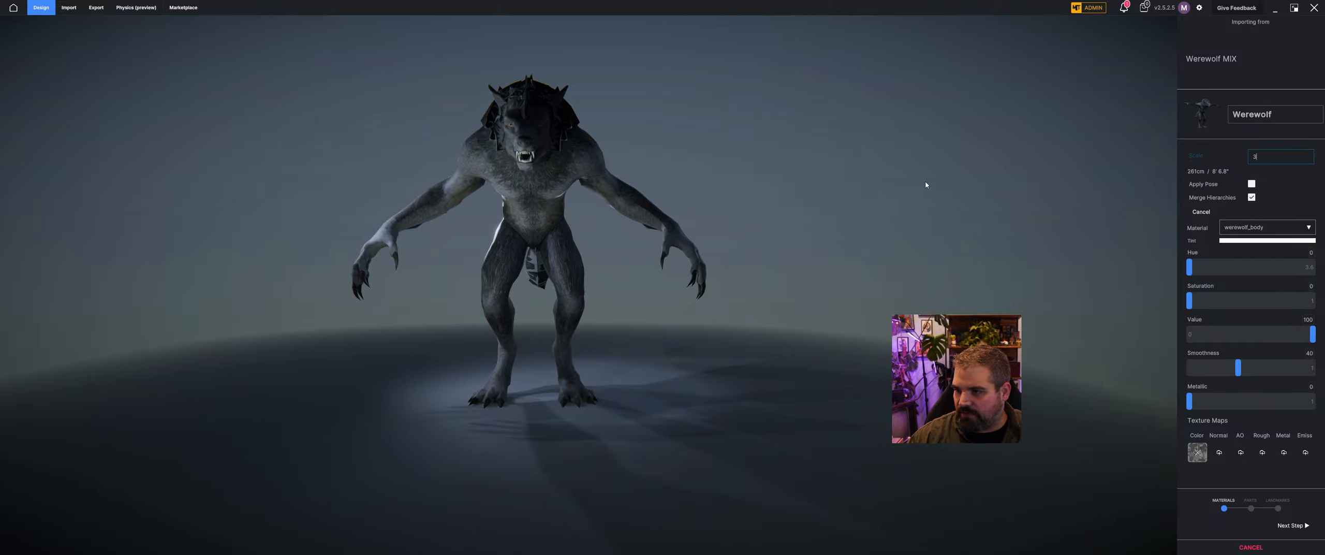
{"action": "left_click_drag", "start_coordinate": [926, 185], "coordinate": [1025, 243]}
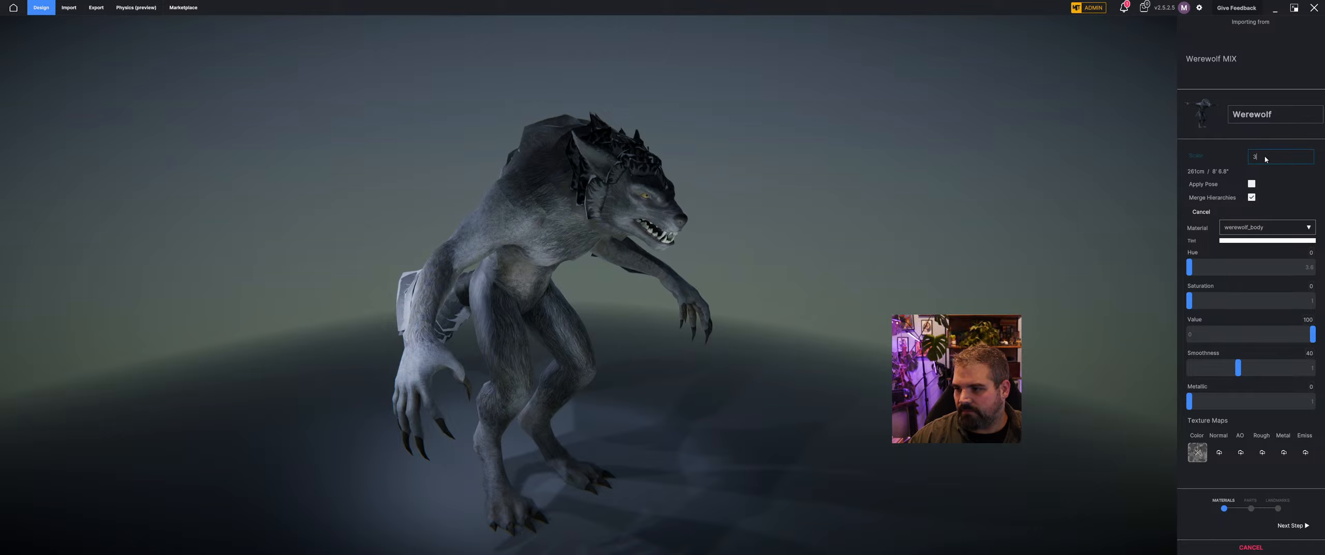
{"action": "type", "text": "2.5"}
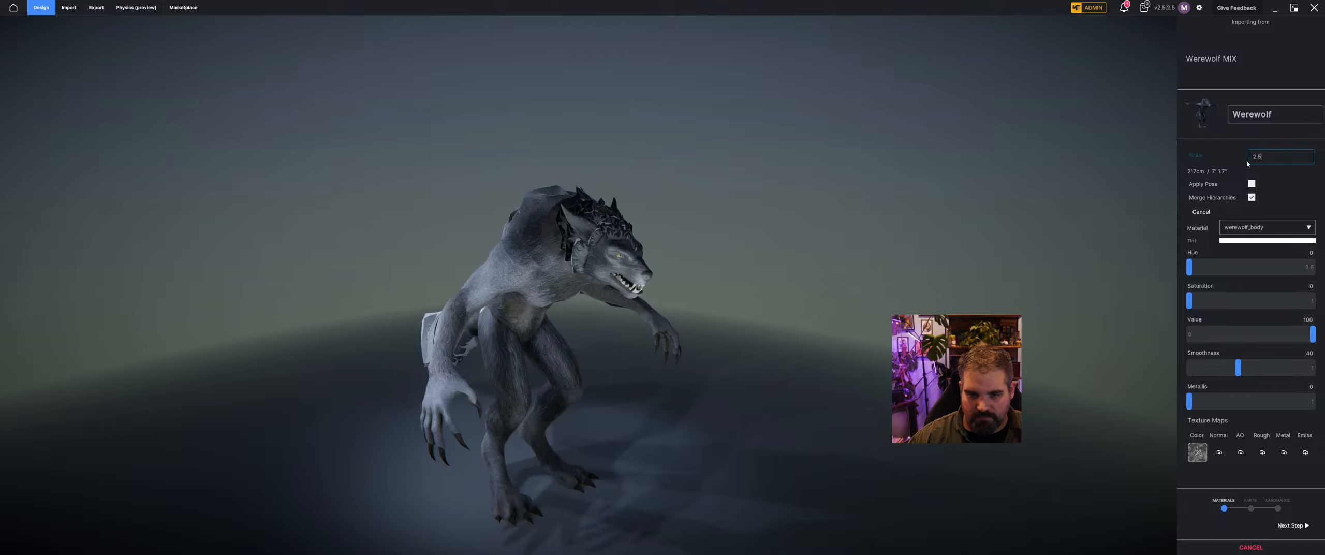
{"action": "left_click_drag", "start_coordinate": [880, 243], "coordinate": [717, 269]}
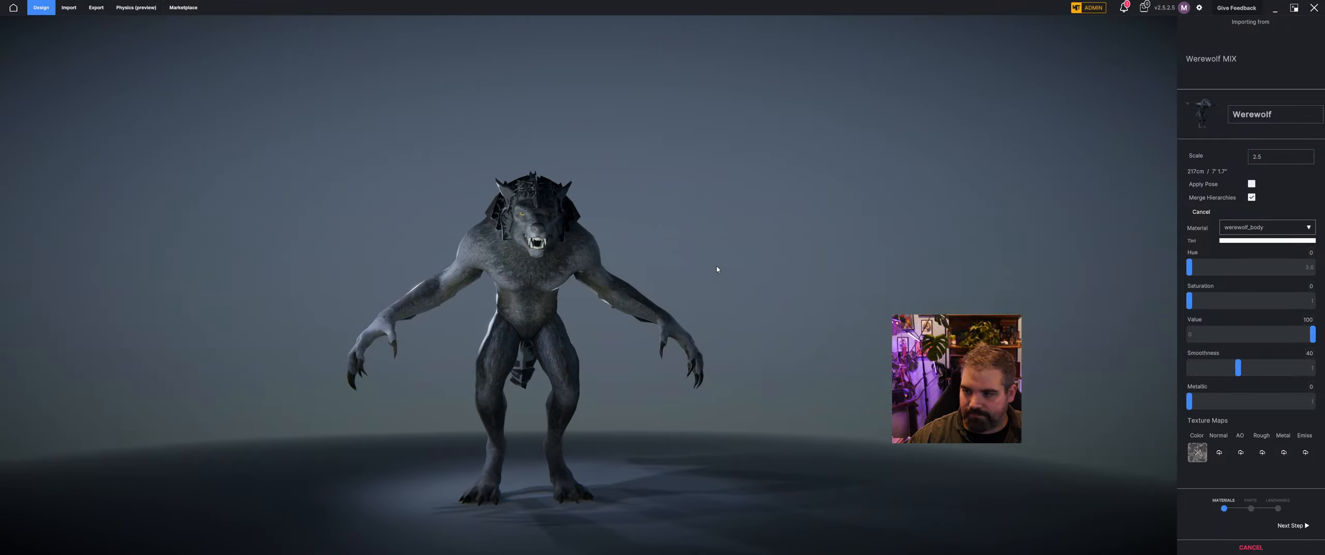
Step: Compare the werewolf with Apply Pose on and off, leaving the option off
{"action": "left_click", "coordinate": [1251, 184]}
{"action": "left_click", "coordinate": [1251, 185]}
{"action": "left_click", "coordinate": [1252, 184]}
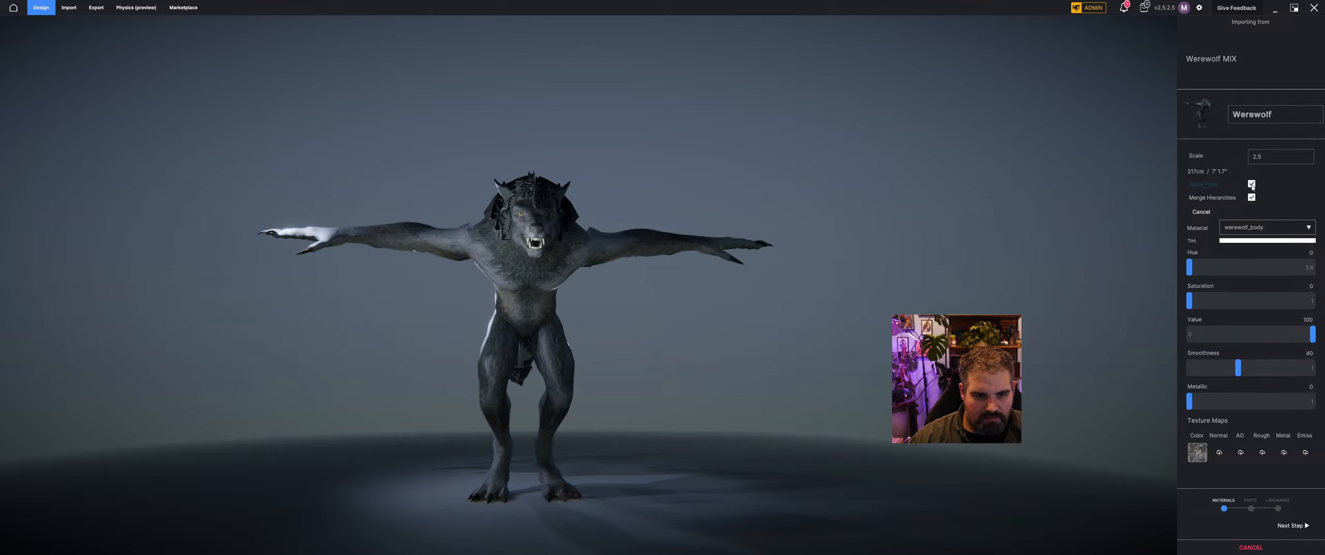
{"action": "left_click", "coordinate": [1252, 184]}
Step: Assign werewolf_body_normal.png from the textures folder as the normal map of the werewolf_body material
{"action": "left_click_drag", "start_coordinate": [795, 219], "coordinate": [809, 206]}
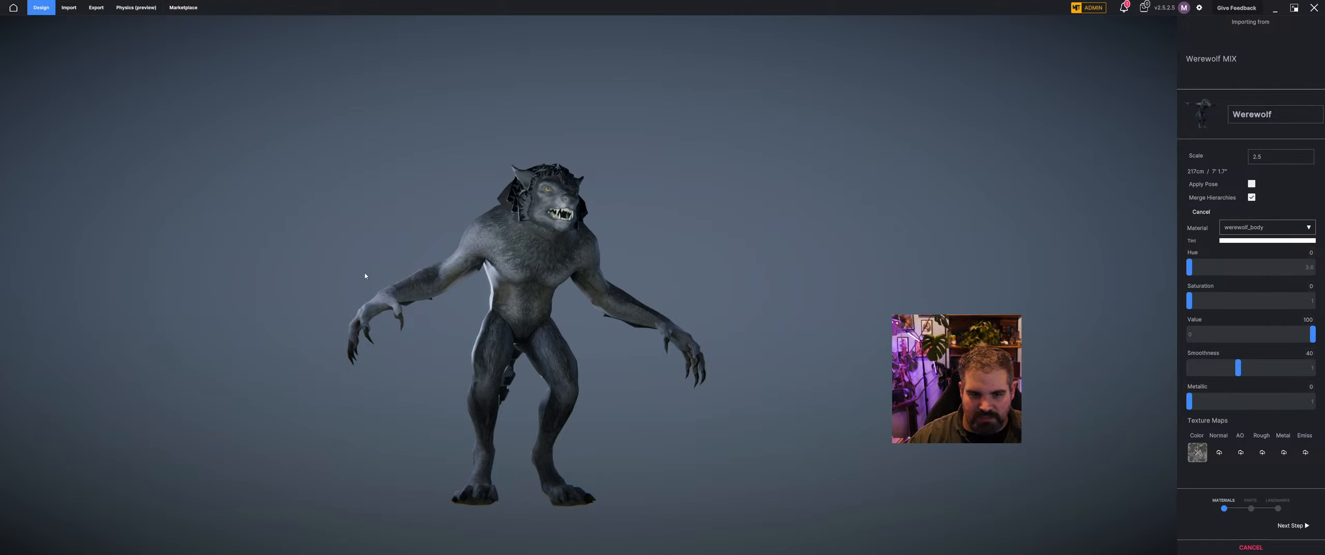
{"action": "scroll", "coordinate": [444, 238], "scroll_direction": "up", "scroll_amount": 3}
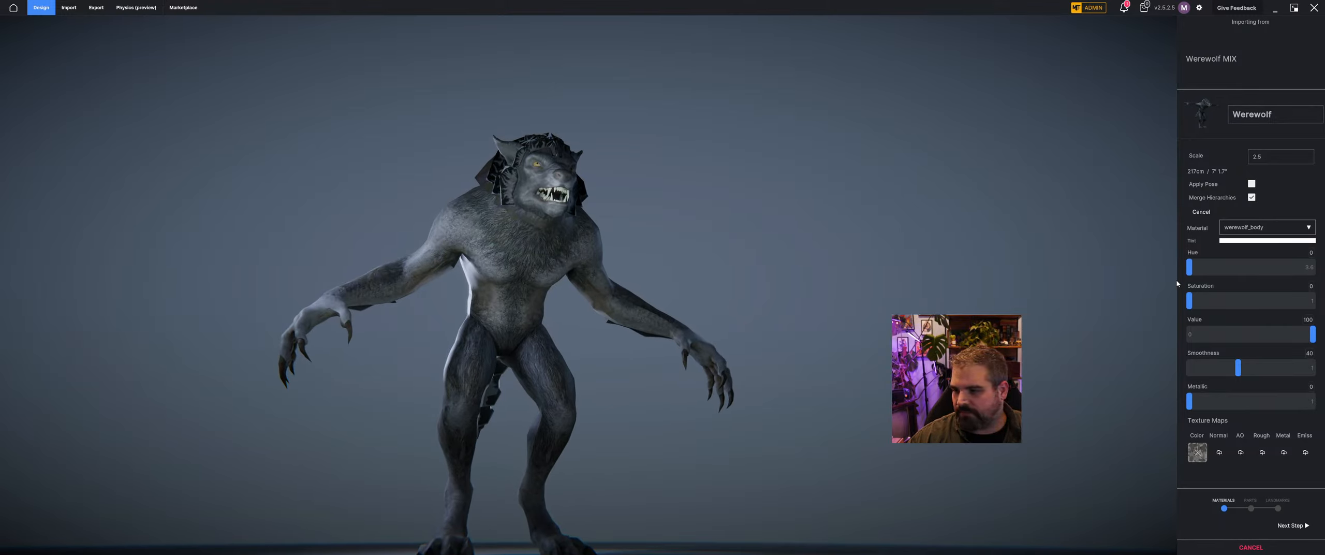
{"action": "left_click", "coordinate": [1219, 452]}
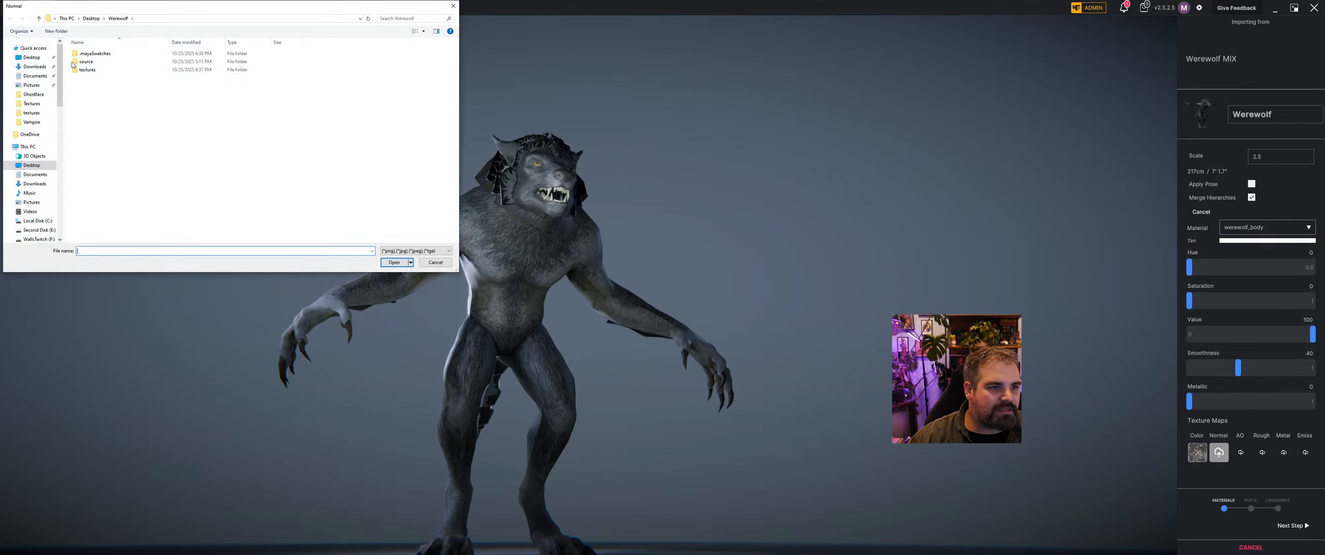
{"action": "double_click", "coordinate": [89, 69]}
{"action": "left_click", "coordinate": [177, 65]}
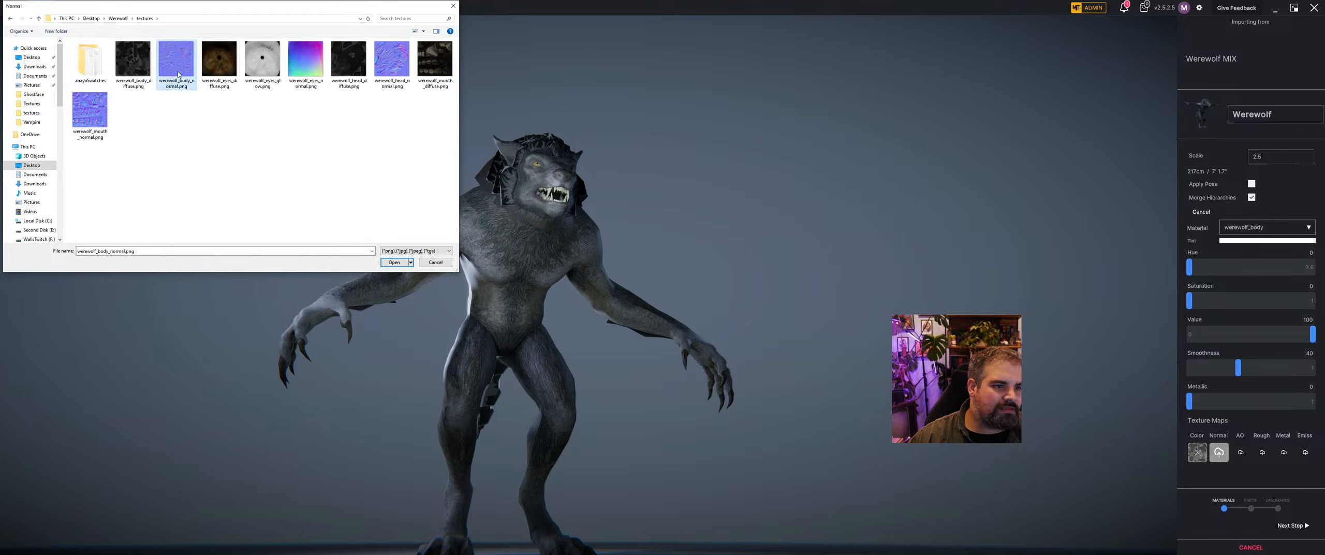
{"action": "left_click", "coordinate": [395, 263]}
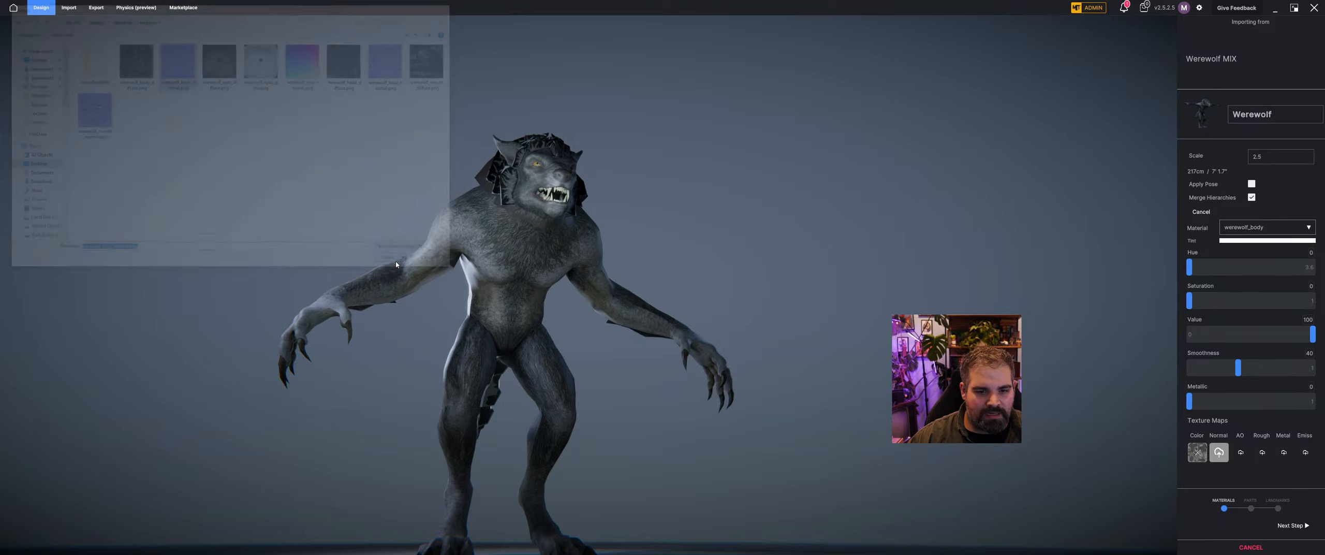
Step: Assign werewolf_eyes_normal.png as the normal map of the werewolf_eyes material
{"action": "left_click", "coordinate": [1256, 228]}
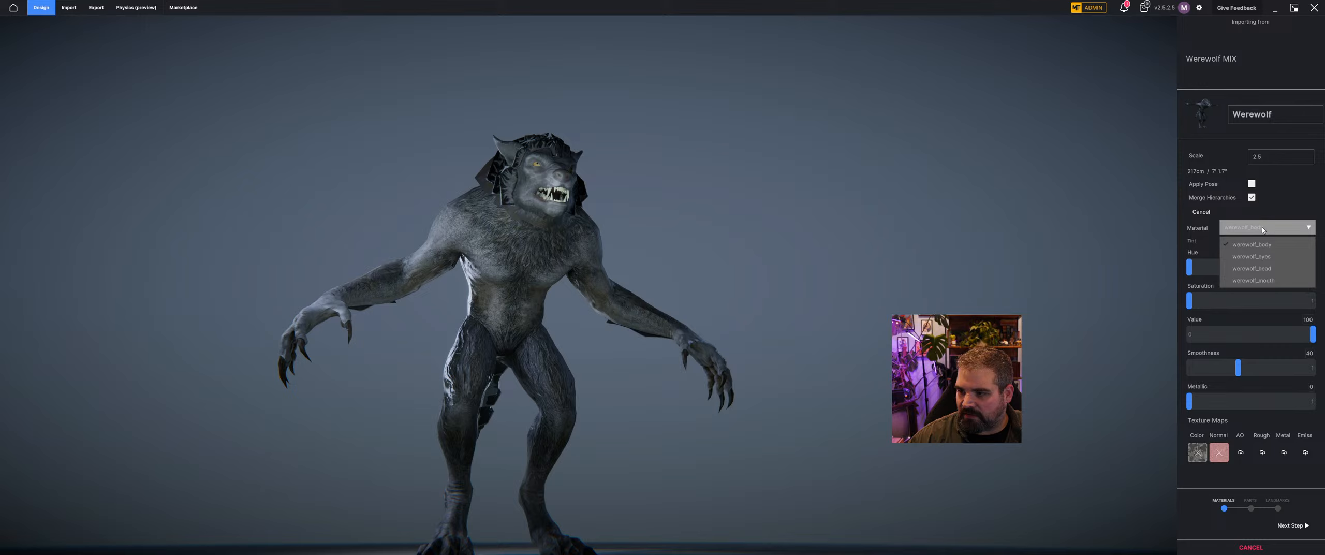
{"action": "left_click", "coordinate": [1252, 257]}
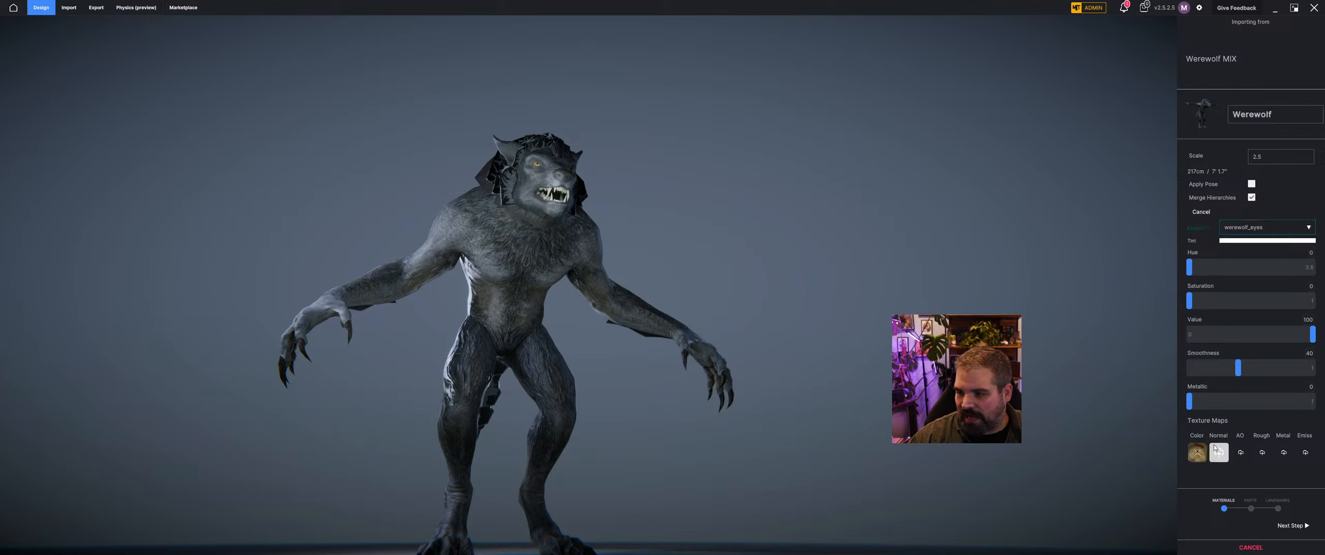
{"action": "left_click", "coordinate": [1219, 452]}
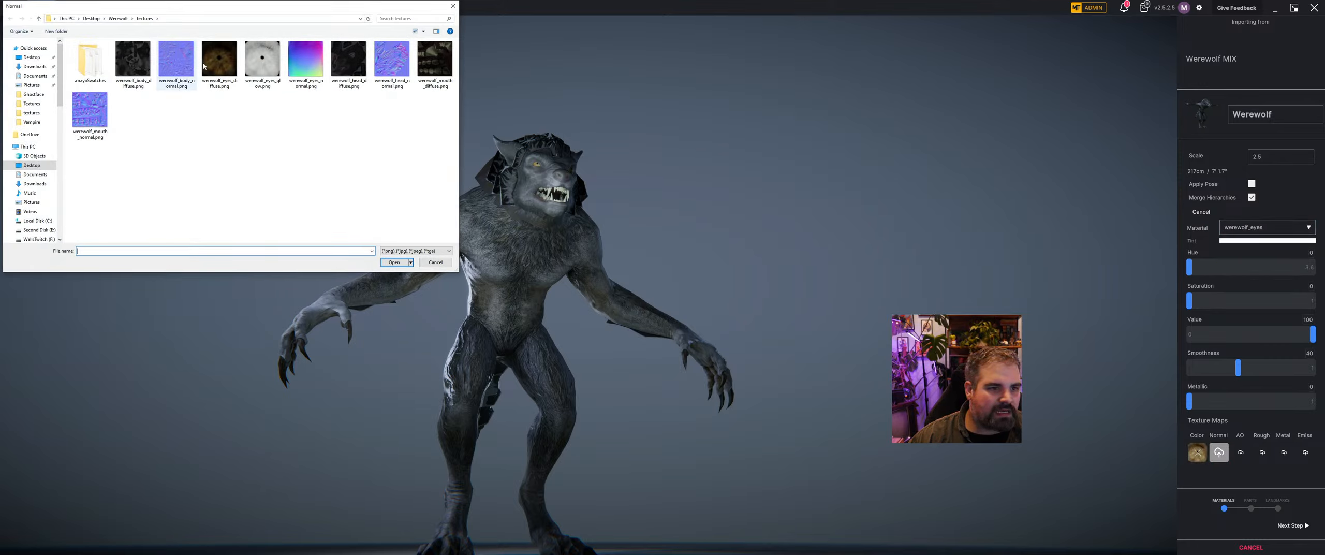
{"action": "left_click", "coordinate": [312, 67]}
{"action": "left_click", "coordinate": [394, 262]}
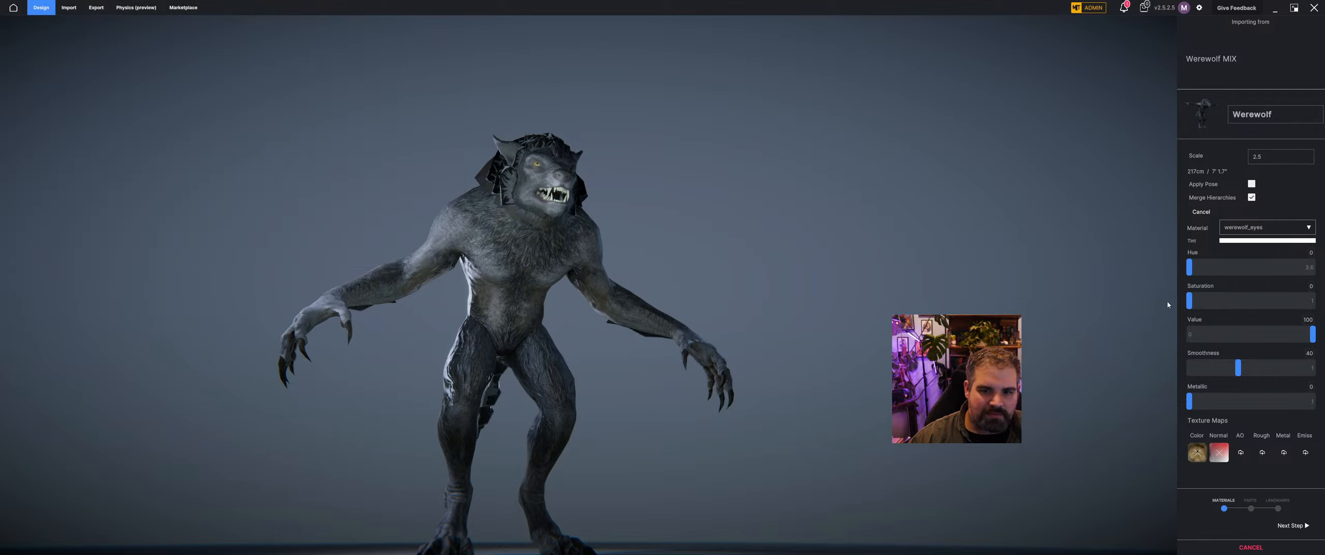
Step: Assign werewolf_eyes_glow.png from the textures folder as the emissive map of the werewolf_eyes material
{"action": "left_click", "coordinate": [1304, 452]}
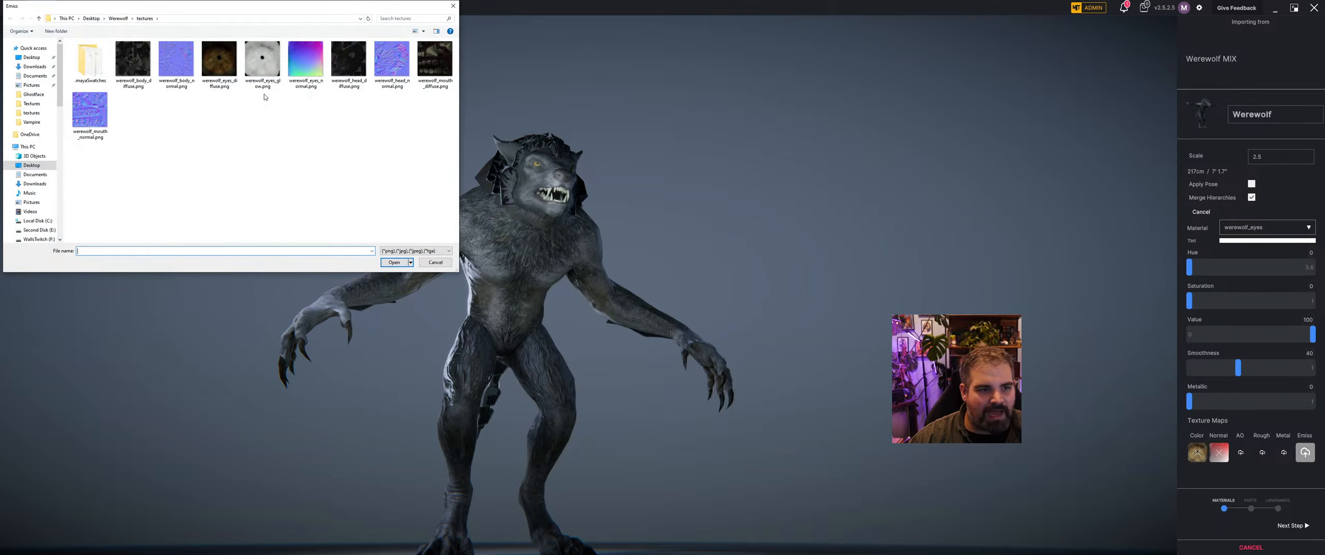
{"action": "left_click", "coordinate": [252, 57]}
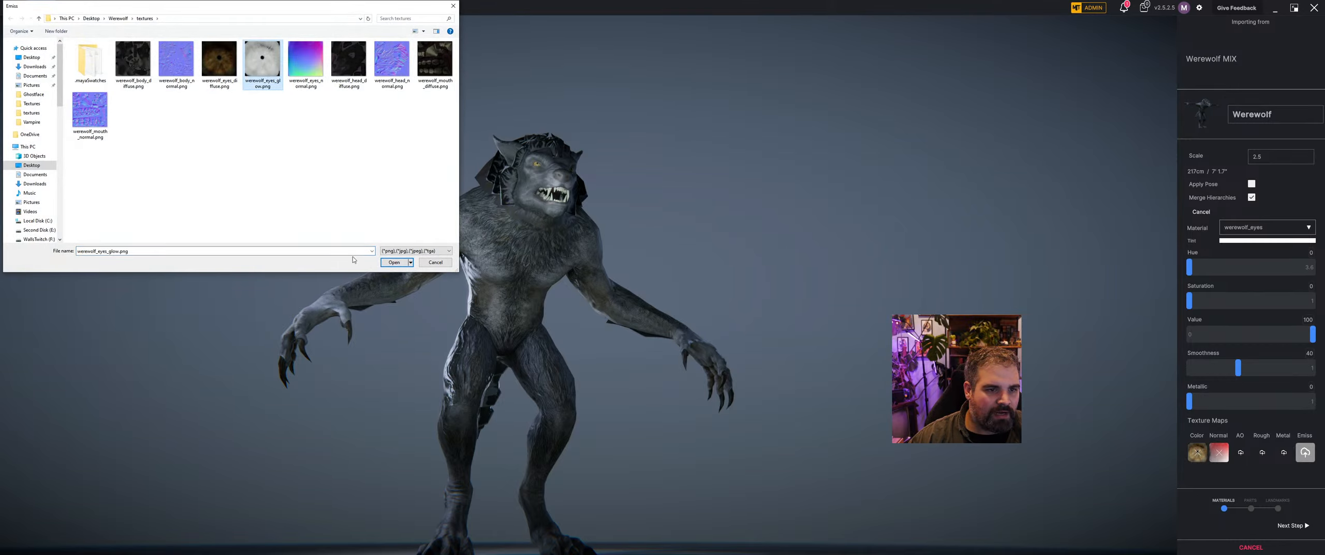
{"action": "left_click", "coordinate": [393, 263]}
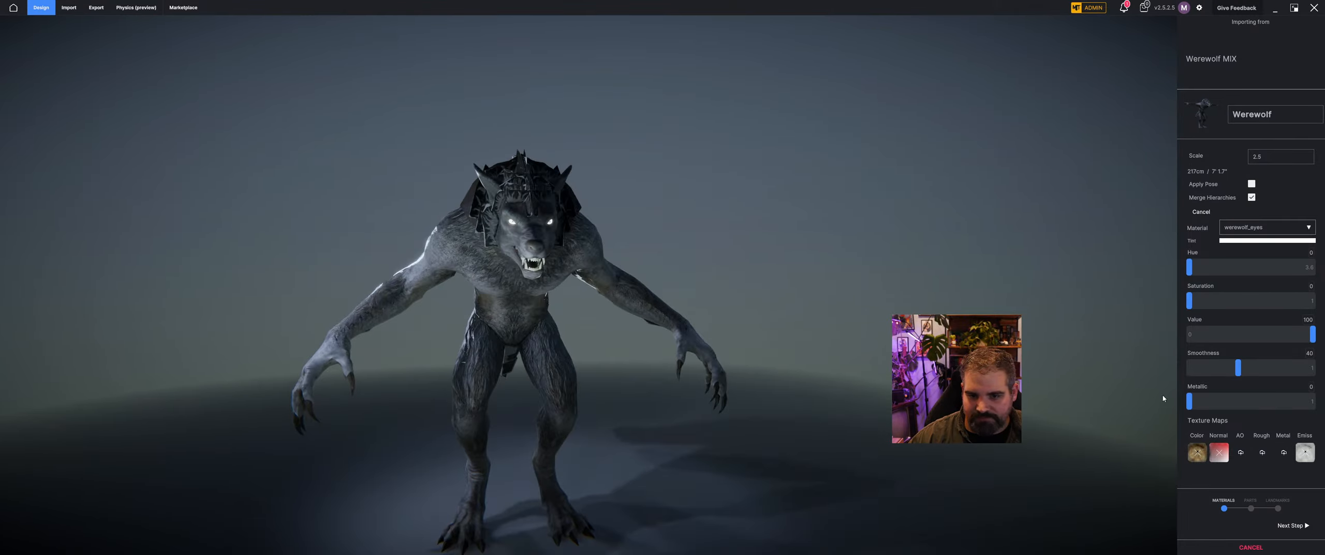
Step: Assign werewolf_head_normal.png as the normal map of the werewolf_head material
{"action": "left_click", "coordinate": [1258, 228]}
{"action": "left_click", "coordinate": [1247, 267]}
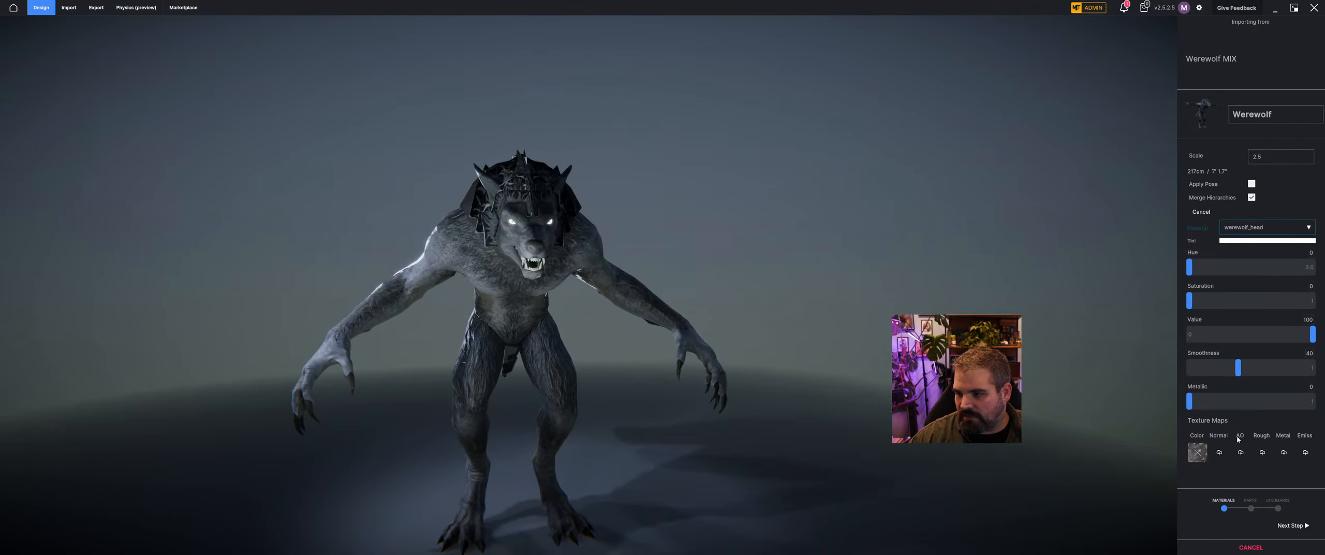
{"action": "left_click", "coordinate": [1219, 452]}
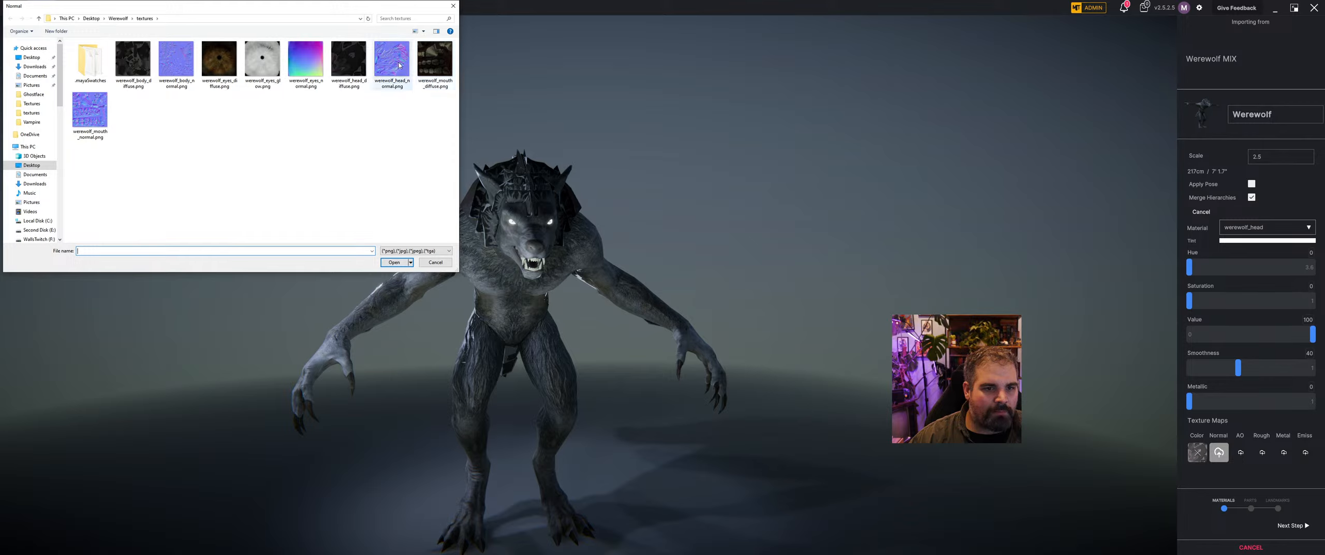
{"action": "left_click", "coordinate": [397, 63]}
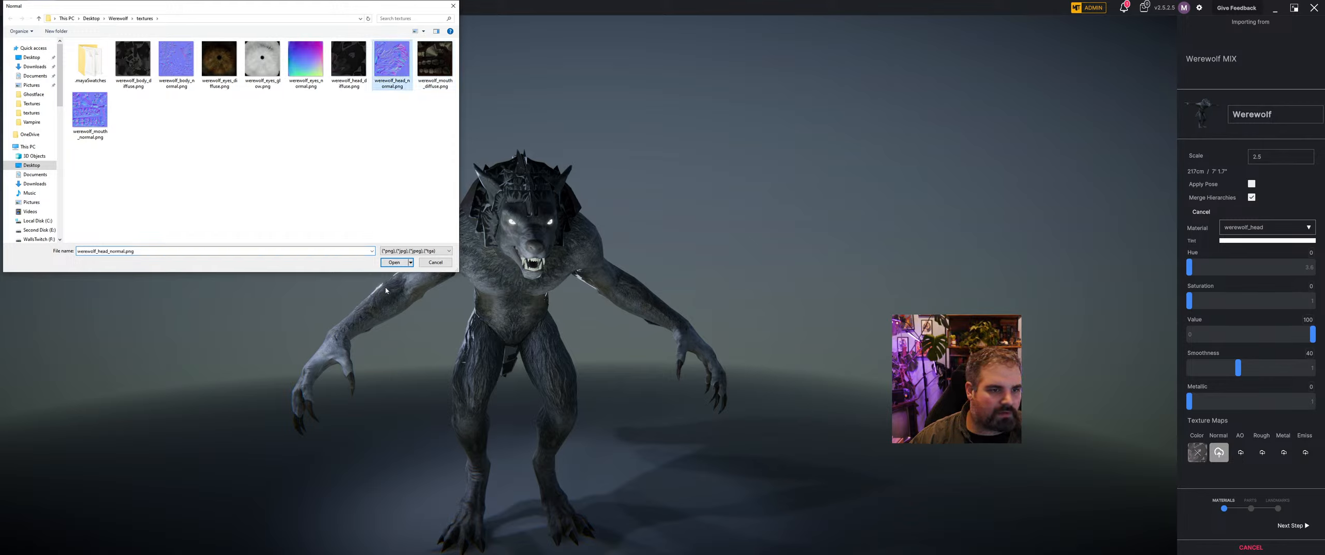
{"action": "left_click", "coordinate": [394, 262]}
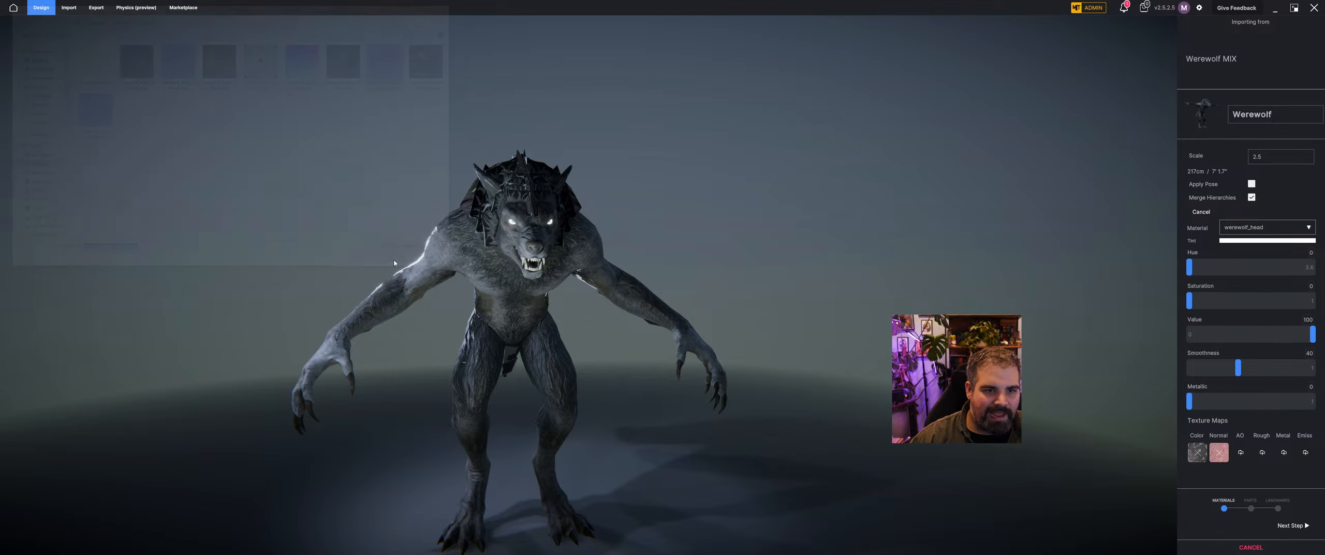
Step: Assign werewolf_mouth_normal.png as the normal map of the werewolf_mouth material
{"action": "left_click", "coordinate": [1251, 231]}
{"action": "left_click", "coordinate": [1253, 281]}
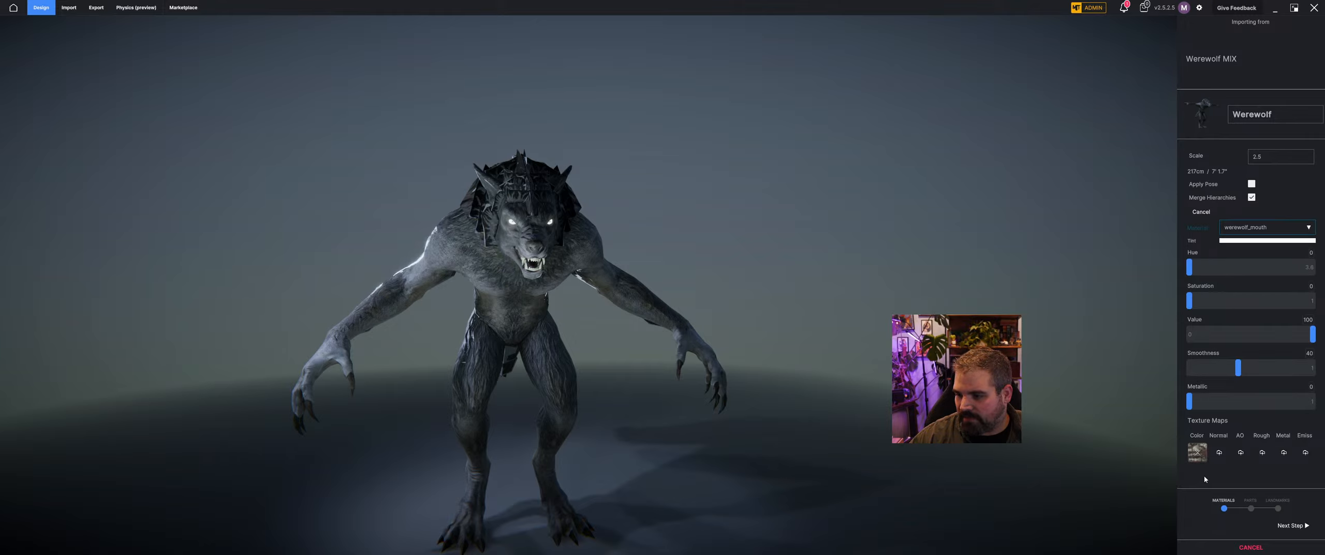
{"action": "left_click", "coordinate": [1219, 452]}
{"action": "left_click", "coordinate": [96, 119]}
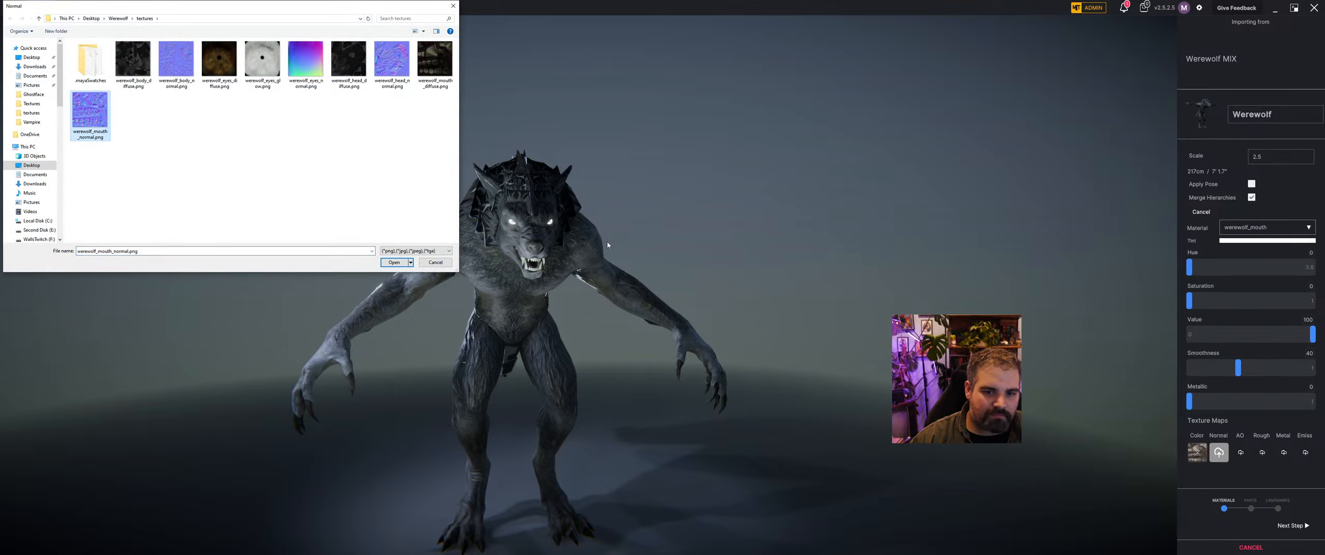
{"action": "left_click", "coordinate": [401, 262]}
Step: Inspect the textured werewolf, keep it as a single part without extracting clothing, and continue to the landmarks stage
{"action": "left_click_drag", "start_coordinate": [408, 254], "coordinate": [787, 240]}
{"action": "scroll", "coordinate": [739, 222], "scroll_direction": "up", "scroll_amount": 2}
{"action": "scroll", "coordinate": [369, 233], "scroll_direction": "up", "scroll_amount": 3}
{"action": "scroll", "coordinate": [788, 240], "scroll_direction": "down", "scroll_amount": 3}
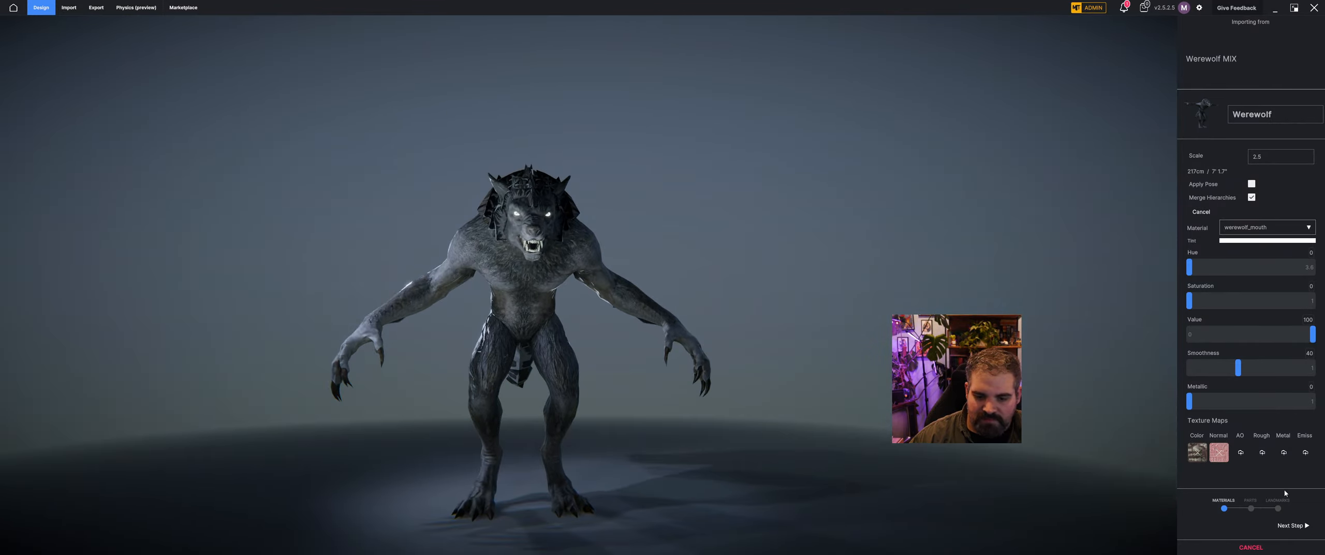
{"action": "left_click", "coordinate": [1291, 527]}
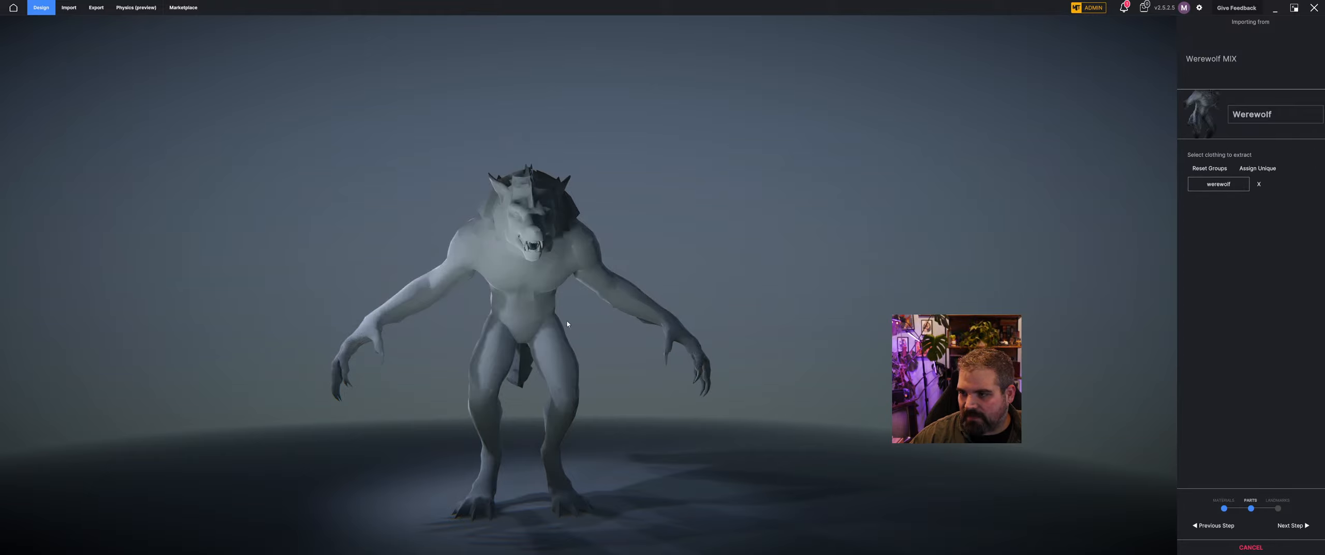
{"action": "left_click_drag", "start_coordinate": [567, 324], "coordinate": [1031, 213]}
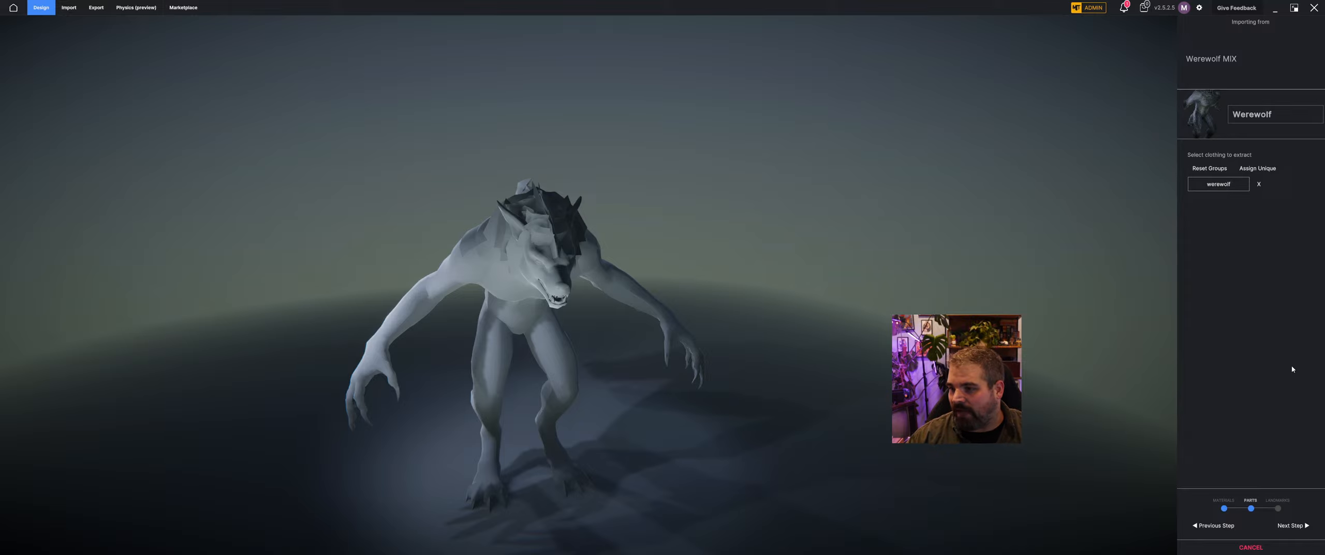
{"action": "left_click", "coordinate": [1285, 527]}
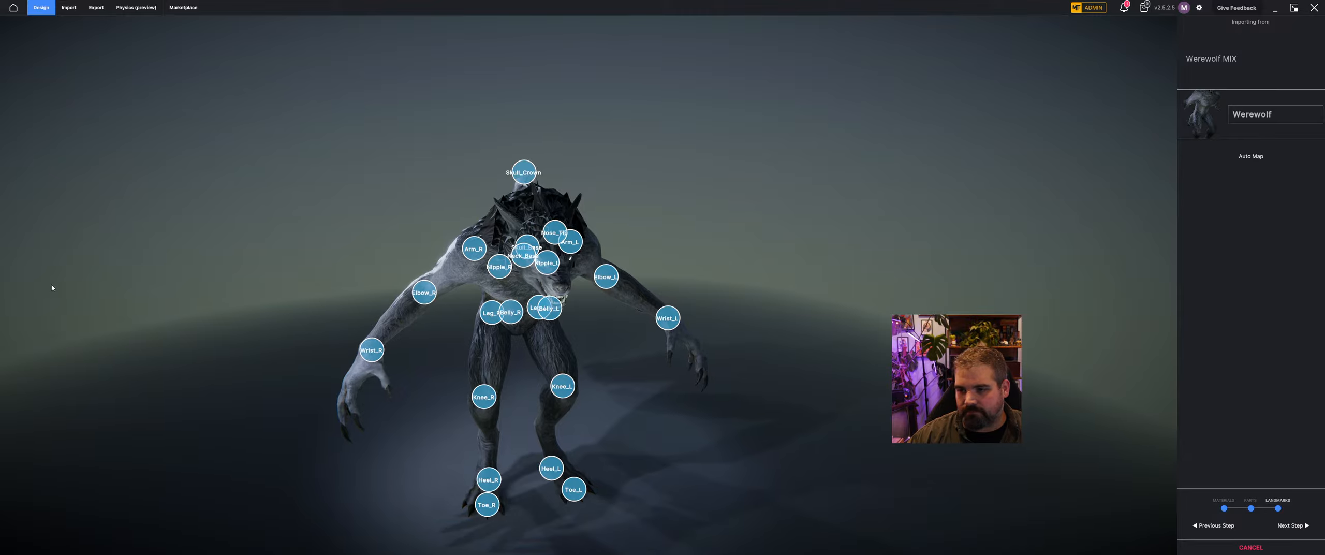
Step: Move the Heel_R landmark to the back of the werewolf's right foot, near the ground
{"action": "left_click_drag", "start_coordinate": [47, 286], "coordinate": [635, 267]}
{"action": "left_click_drag", "start_coordinate": [674, 337], "coordinate": [574, 360]}
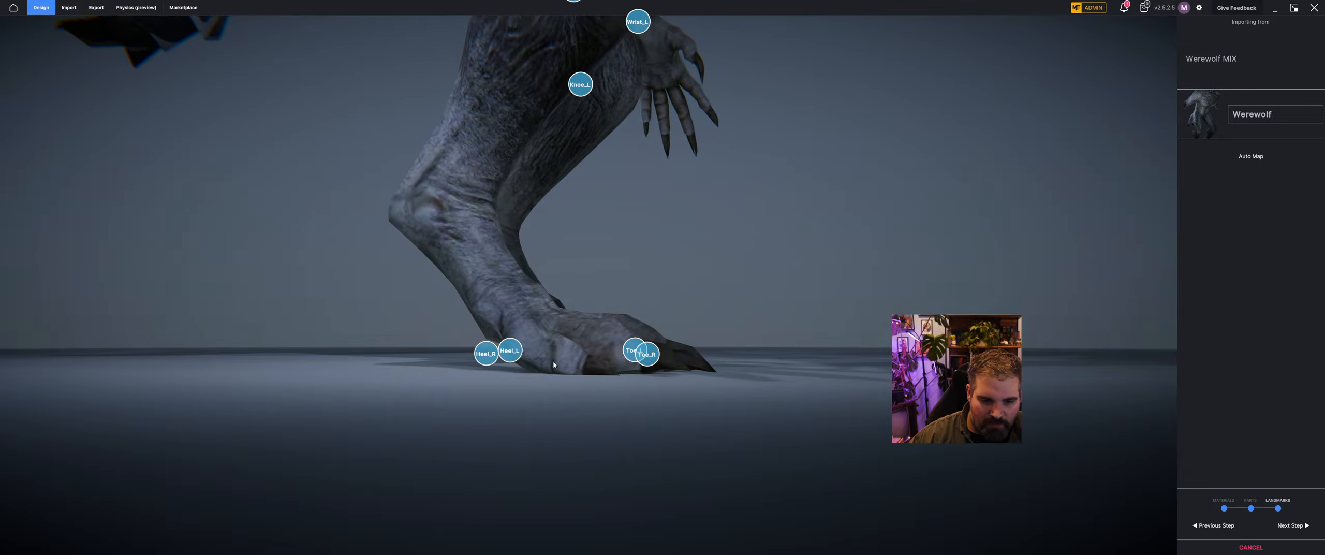
{"action": "left_click_drag", "start_coordinate": [478, 361], "coordinate": [737, 361]}
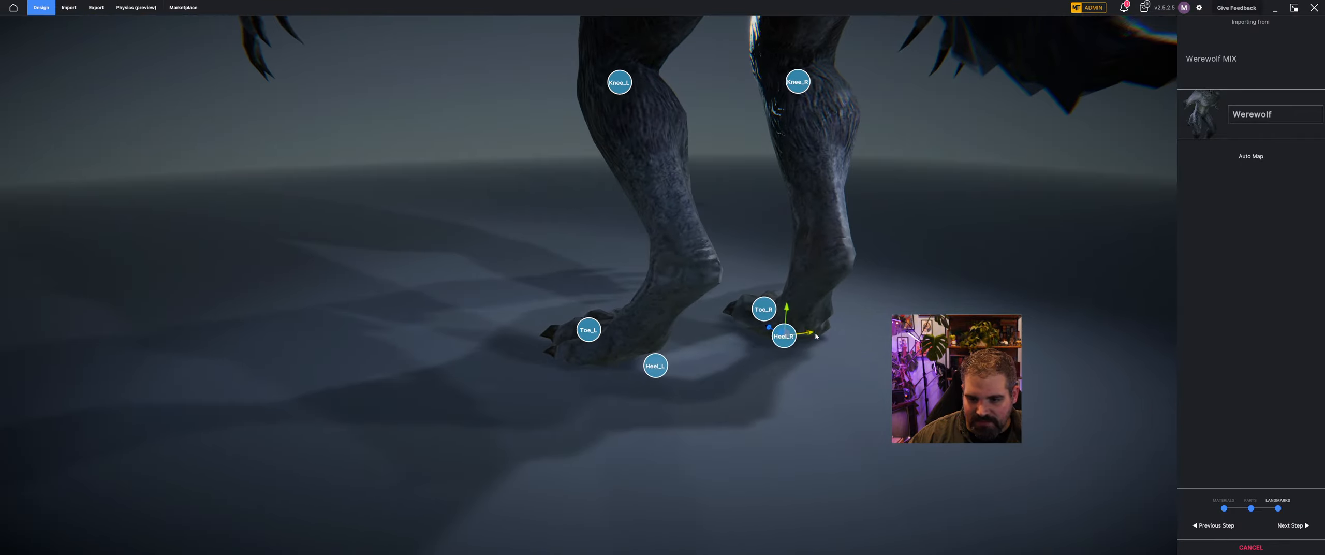
{"action": "left_click_drag", "start_coordinate": [823, 338], "coordinate": [733, 364]}
{"action": "left_click_drag", "start_coordinate": [700, 220], "coordinate": [636, 199]}
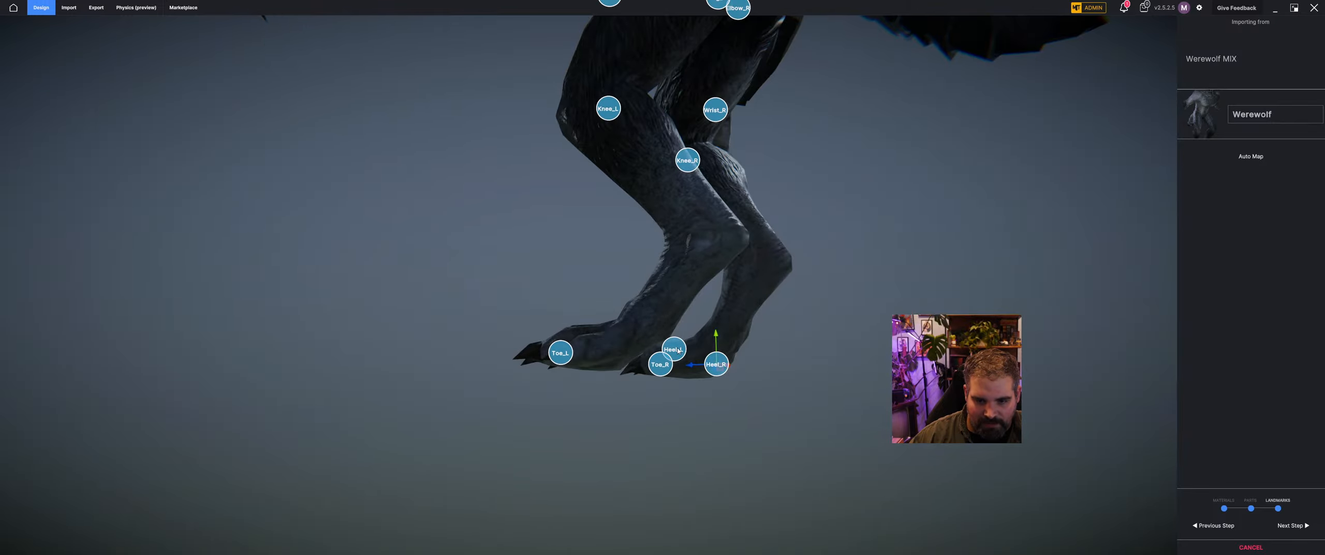
Step: Move the Heel_L landmark onto the back of the left foot, behind Toe_L, aligning it from the side and the front
{"action": "left_click", "coordinate": [676, 348]}
{"action": "left_click_drag", "start_coordinate": [609, 359], "coordinate": [599, 359]}
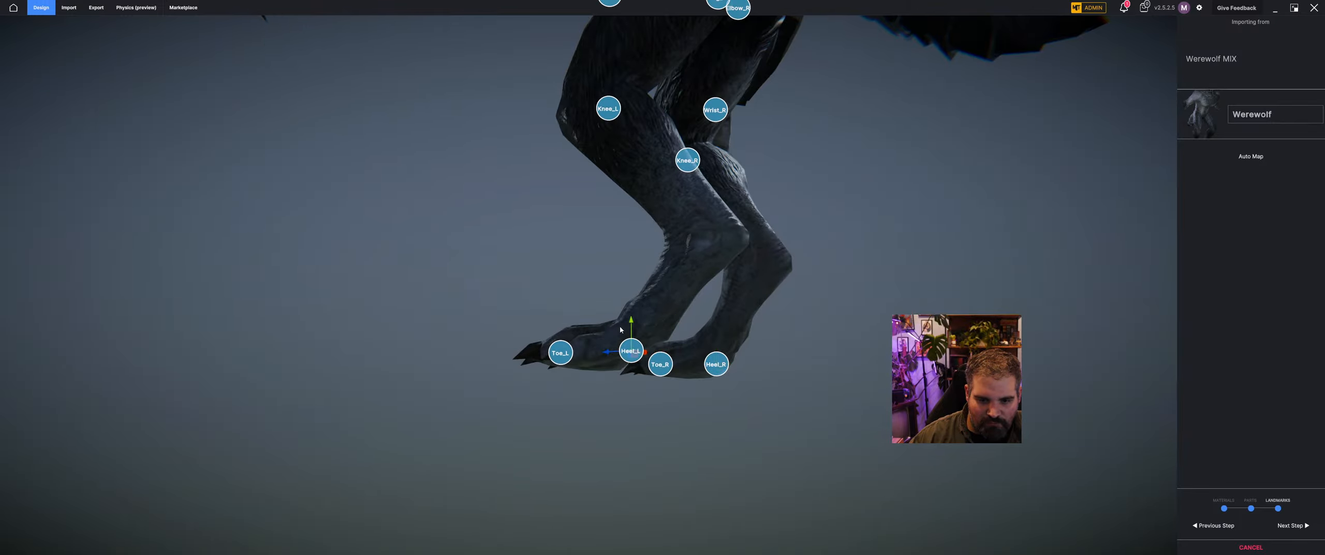
{"action": "left_click_drag", "start_coordinate": [632, 326], "coordinate": [715, 408]}
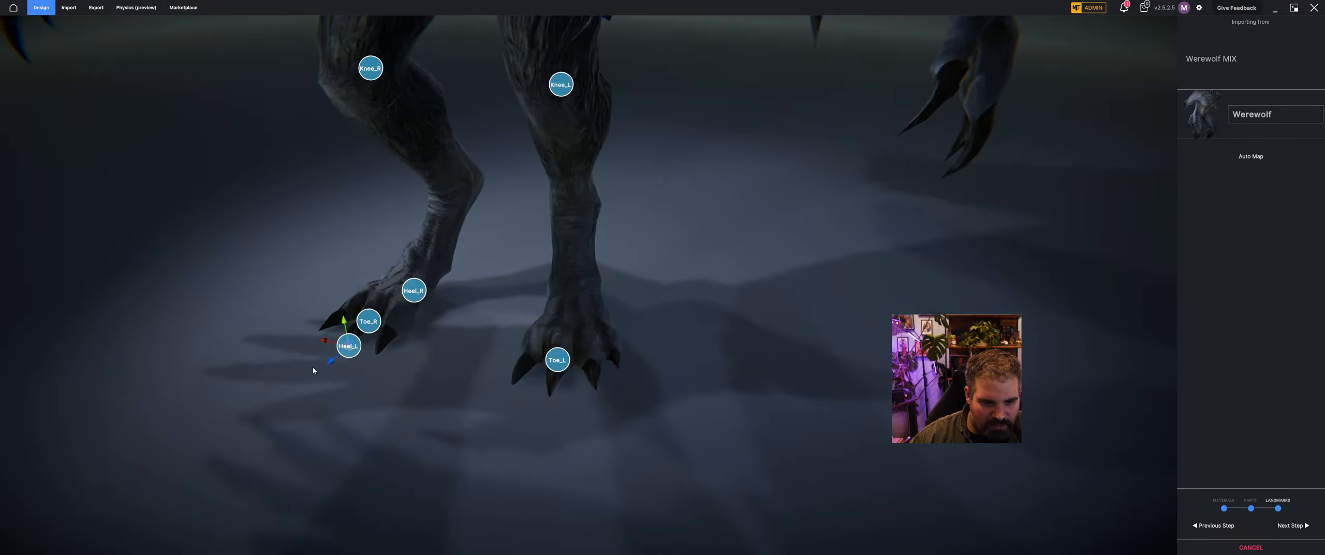
{"action": "left_click_drag", "start_coordinate": [321, 337], "coordinate": [486, 298]}
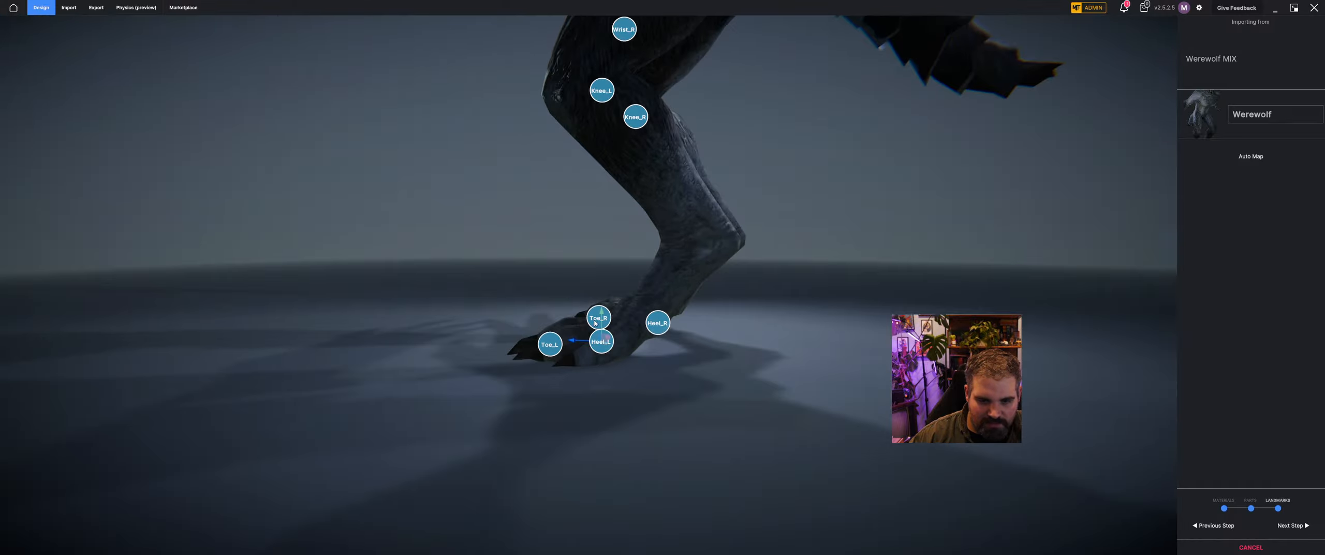
{"action": "left_click_drag", "start_coordinate": [586, 340], "coordinate": [627, 325]}
{"action": "left_click_drag", "start_coordinate": [535, 321], "coordinate": [481, 314]}
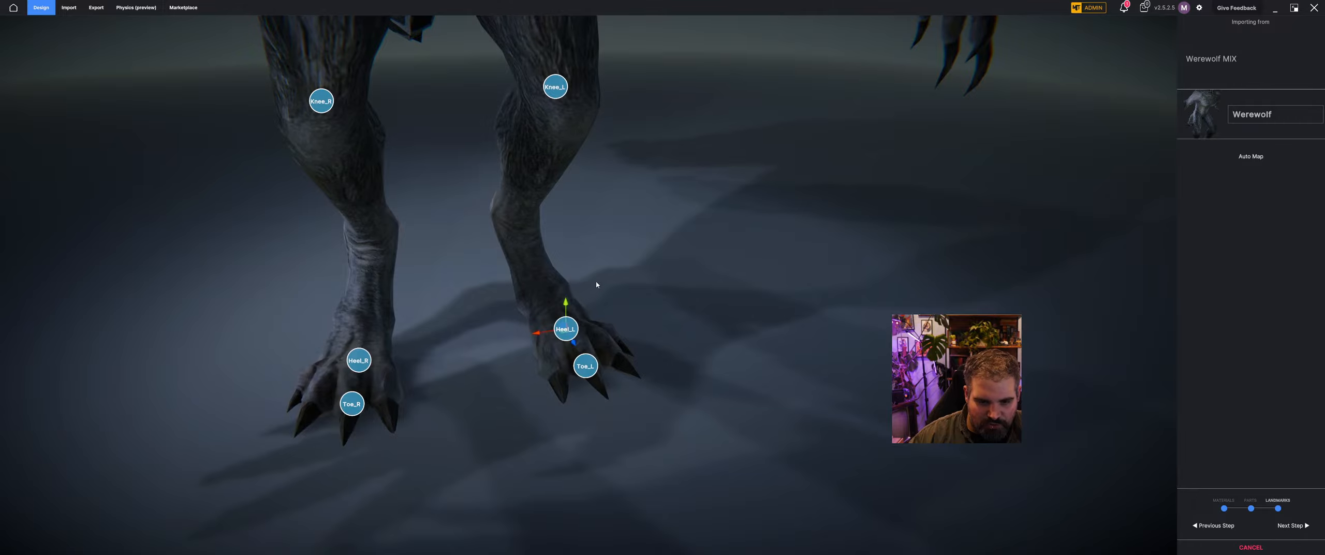
Step: Move the Knee_L landmark forward to the front of the left knee and centre it across the leg
{"action": "scroll", "coordinate": [598, 323], "scroll_direction": "down", "scroll_amount": 5}
{"action": "right_click_drag", "start_coordinate": [588, 316], "coordinate": [532, 245]}
{"action": "middle_click_drag", "start_coordinate": [532, 246], "coordinate": [540, 278]}
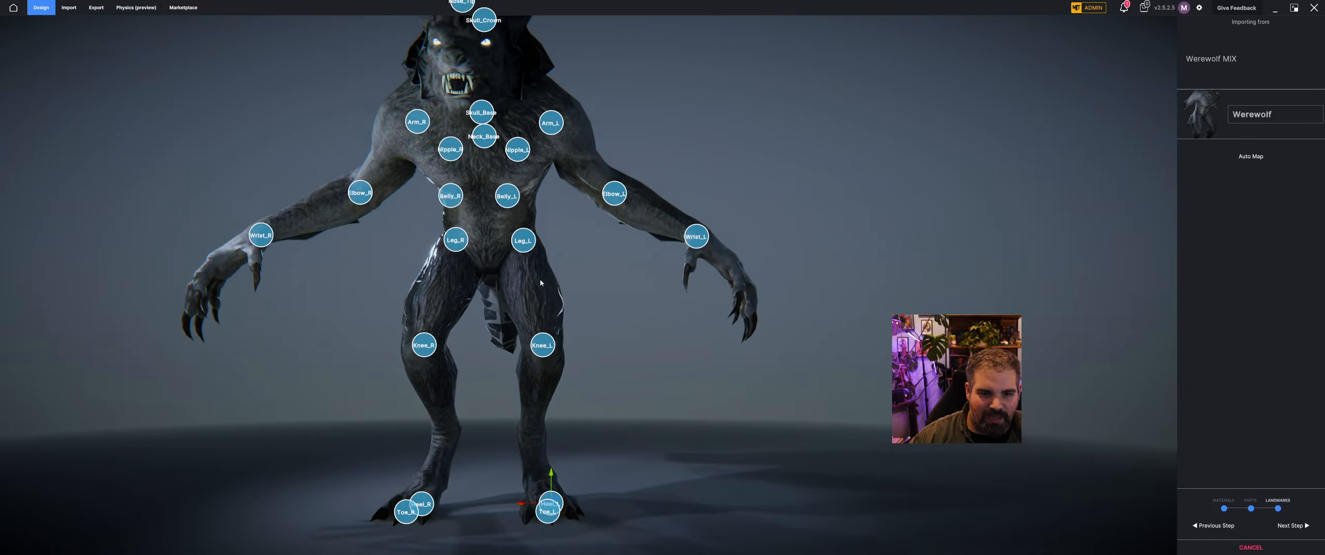
{"action": "right_click_drag", "start_coordinate": [541, 278], "coordinate": [564, 361]}
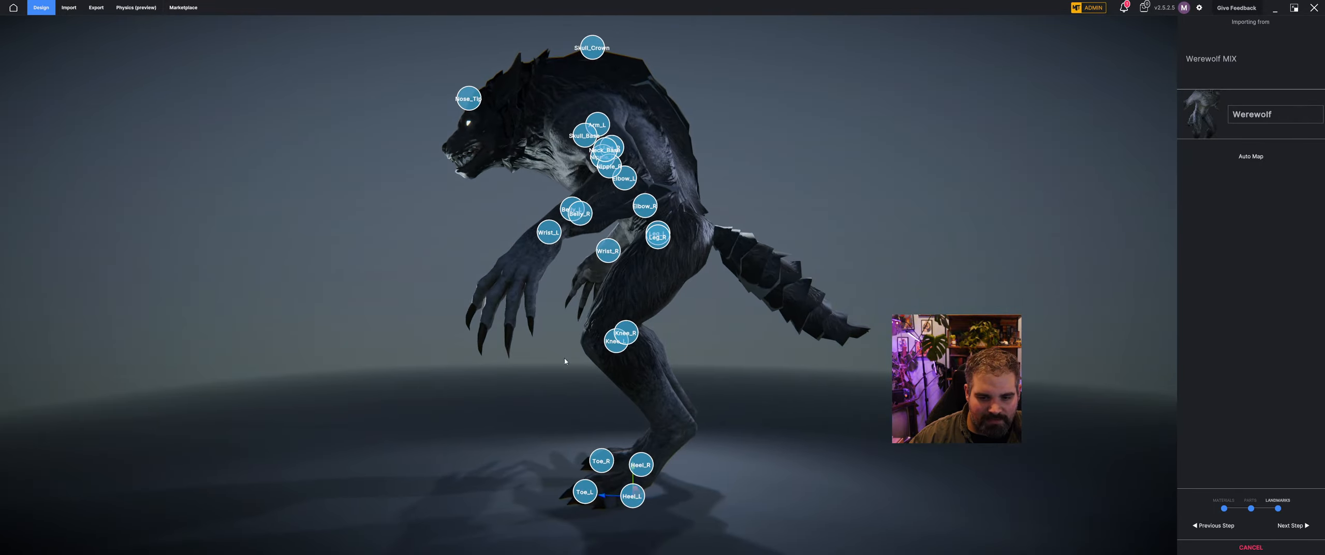
{"action": "left_click", "coordinate": [609, 345]}
{"action": "left_click_drag", "start_coordinate": [586, 343], "coordinate": [564, 346]}
{"action": "right_click_drag", "start_coordinate": [564, 346], "coordinate": [690, 361]}
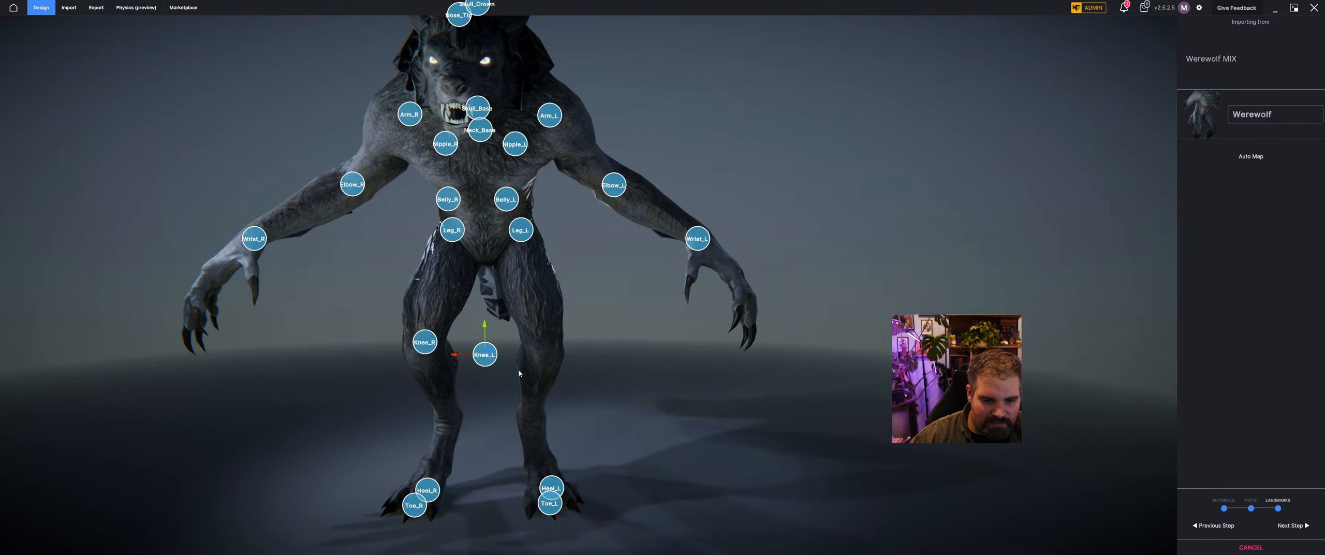
{"action": "right_click_drag", "start_coordinate": [543, 336], "coordinate": [468, 401]}
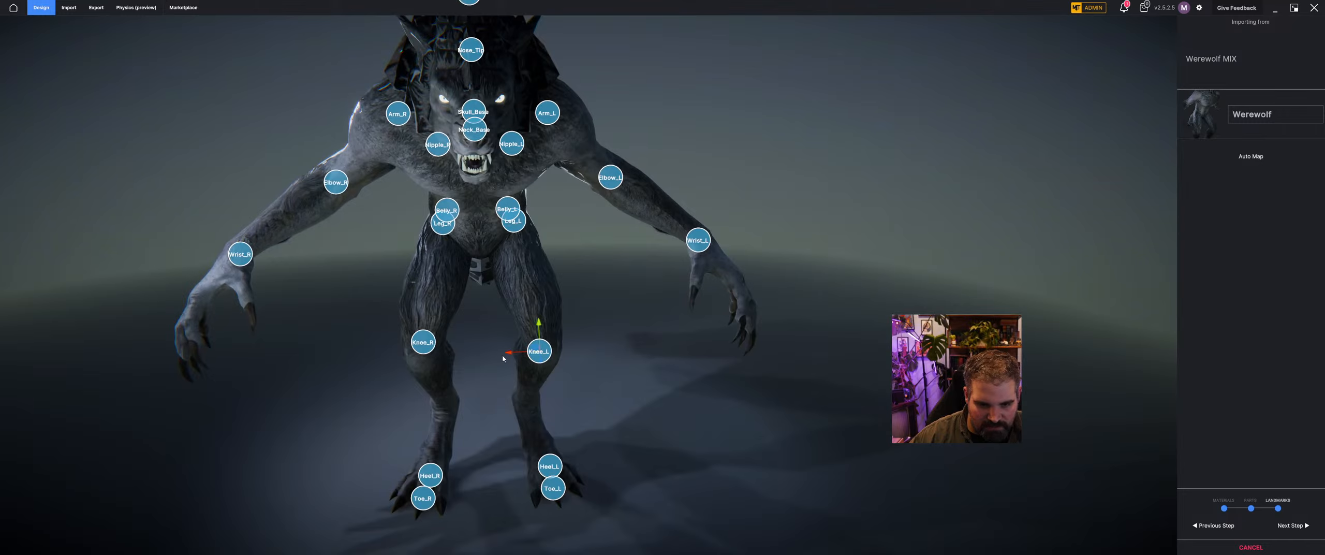
{"action": "left_click_drag", "start_coordinate": [510, 353], "coordinate": [516, 353]}
Step: Adjust the Knee_R landmark's depth and height so it sits at the front of the right knee
{"action": "right_click_drag", "start_coordinate": [504, 357], "coordinate": [290, 318]}
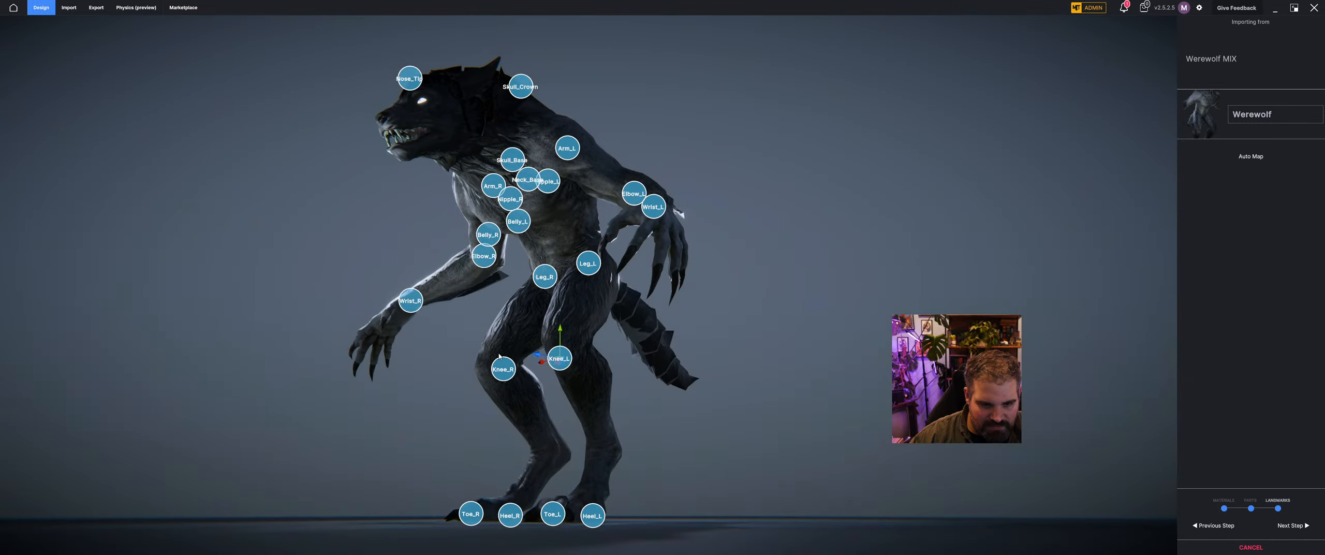
{"action": "left_click", "coordinate": [501, 363]}
{"action": "right_click_drag", "start_coordinate": [477, 359], "coordinate": [497, 356]}
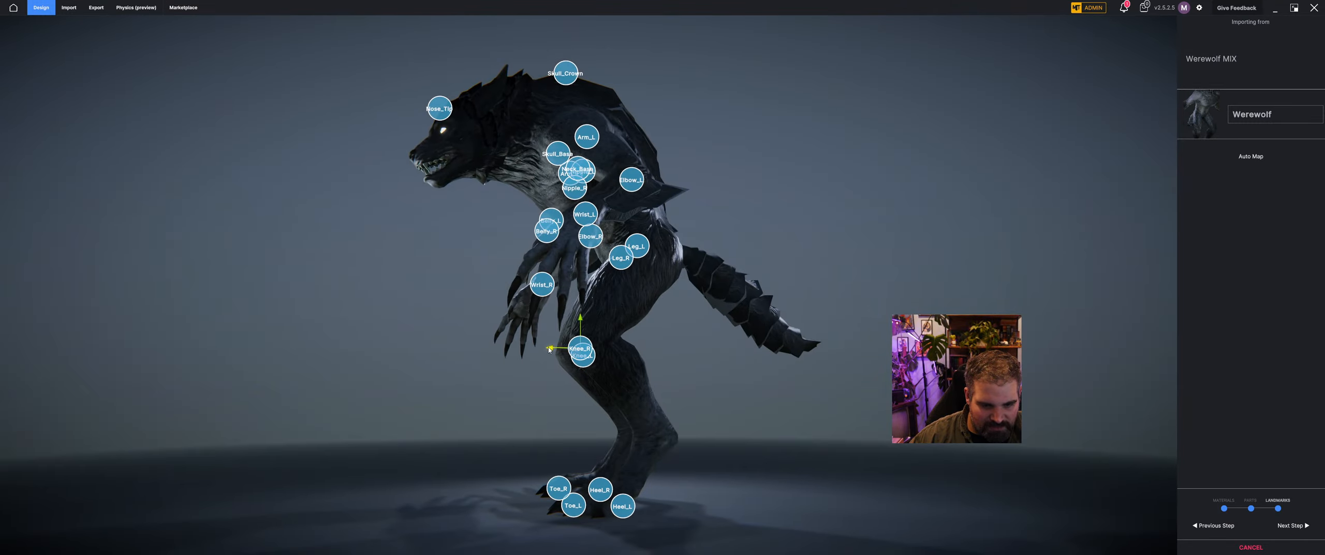
{"action": "left_click_drag", "start_coordinate": [550, 350], "coordinate": [544, 350]}
{"action": "right_click_drag", "start_coordinate": [574, 321], "coordinate": [773, 317]}
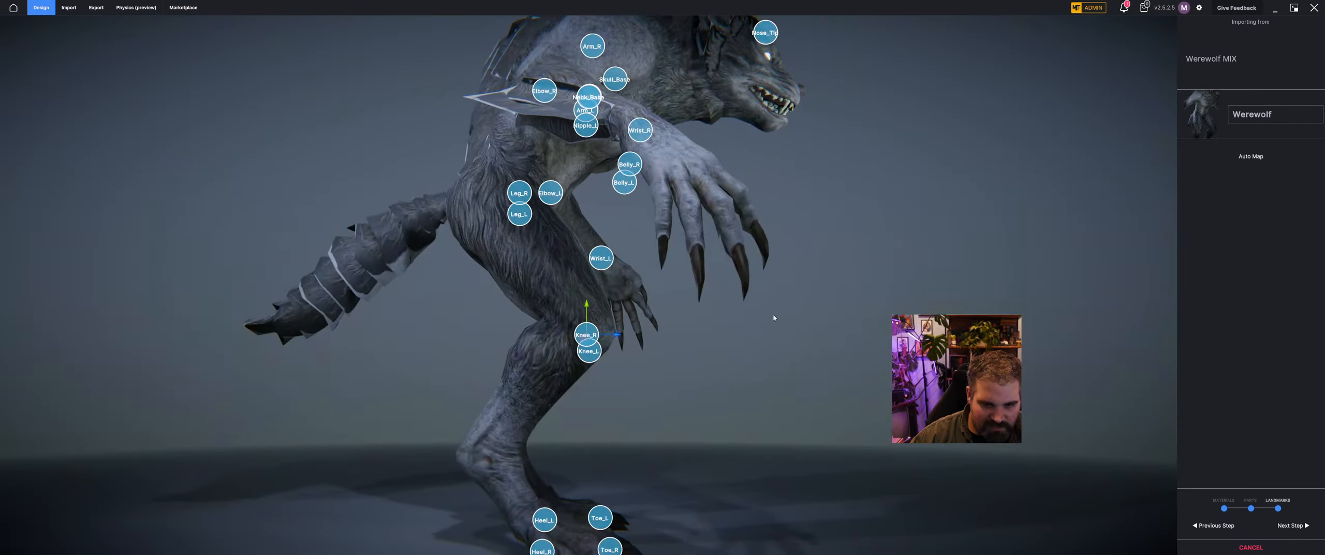
{"action": "left_click_drag", "start_coordinate": [609, 336], "coordinate": [619, 335]}
{"action": "left_click_drag", "start_coordinate": [593, 304], "coordinate": [600, 311]}
{"action": "right_click_drag", "start_coordinate": [691, 346], "coordinate": [489, 339]}
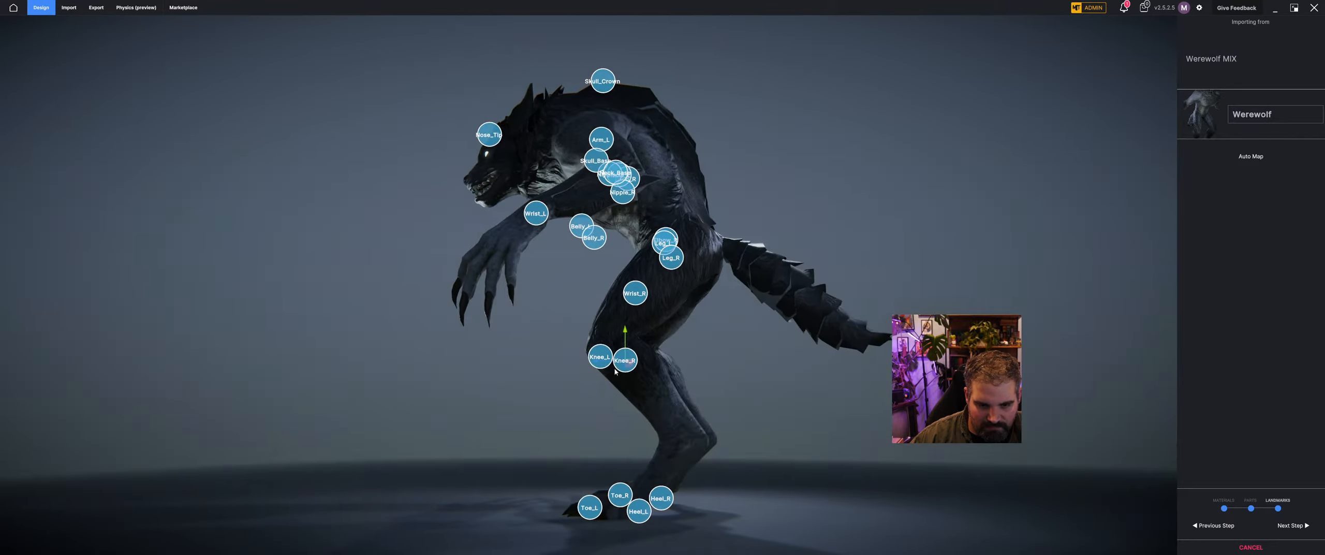
Step: Raise the Knee_L landmark slightly so that its height lines up with Knee_R
{"action": "right_click_drag", "start_coordinate": [616, 371], "coordinate": [586, 379]}
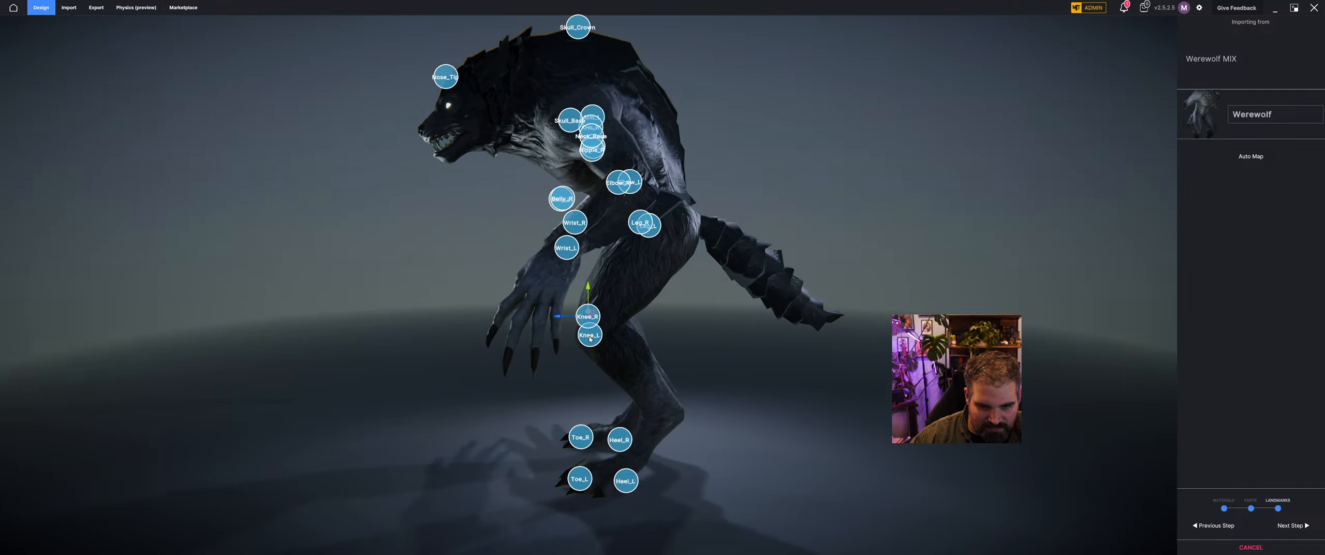
{"action": "left_click", "coordinate": [595, 338]}
{"action": "right_click_drag", "start_coordinate": [596, 338], "coordinate": [562, 328]}
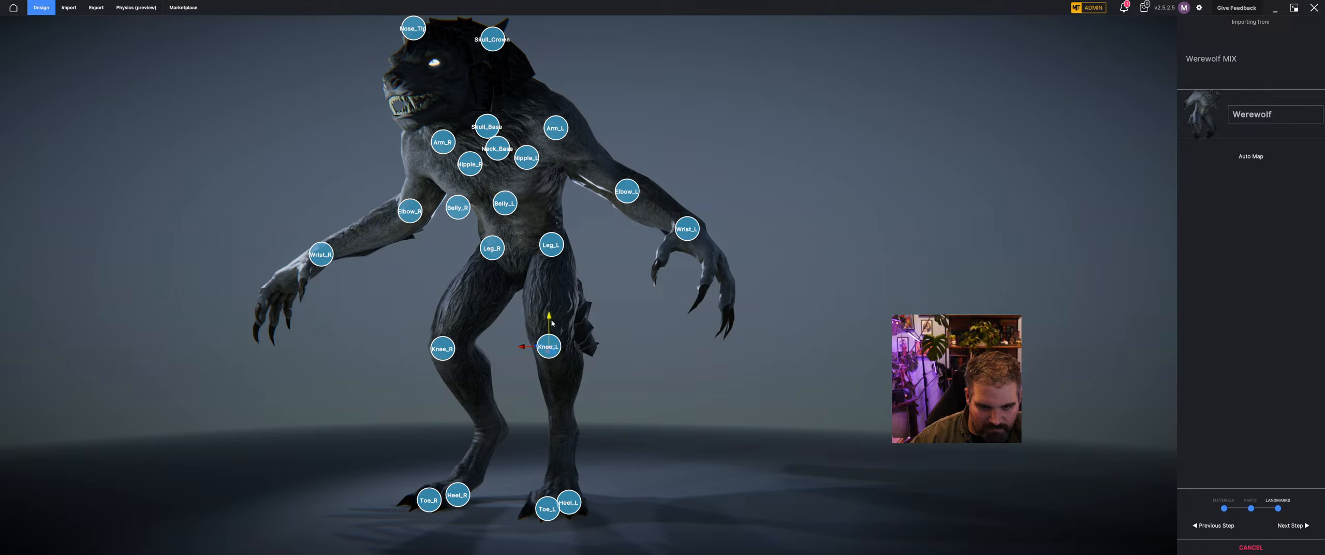
{"action": "left_click_drag", "start_coordinate": [552, 323], "coordinate": [552, 319]}
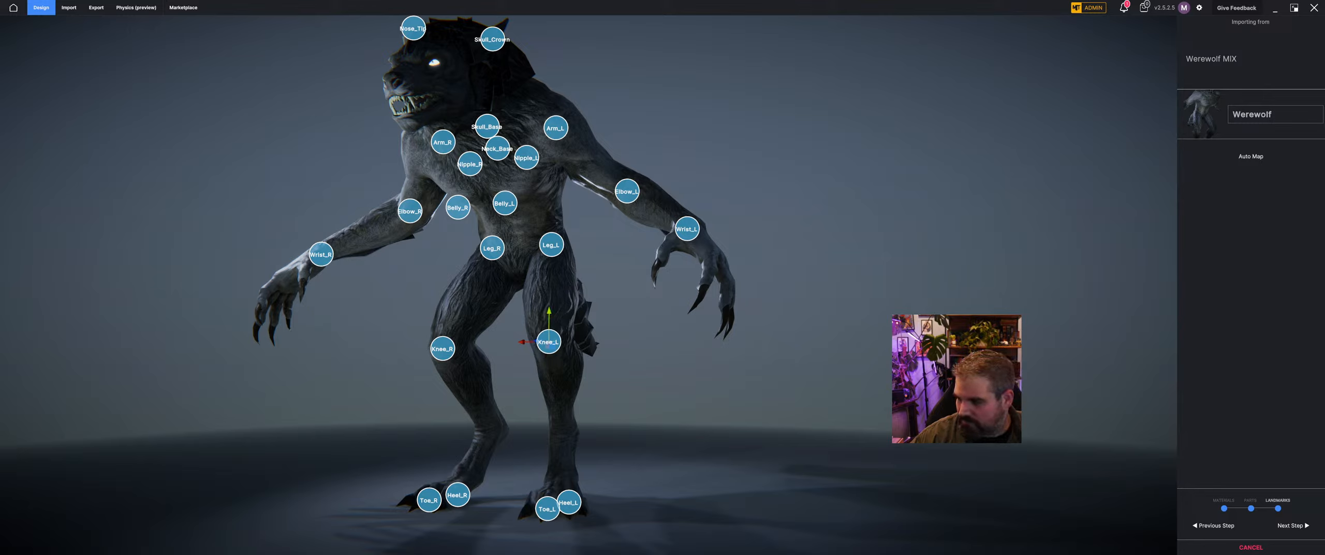
Step: Lower the Belly_R and Belly_L landmarks to just above the hips and place them evenly on both sides of the abdomen
{"action": "right_click_drag", "start_coordinate": [778, 512], "coordinate": [707, 439]}
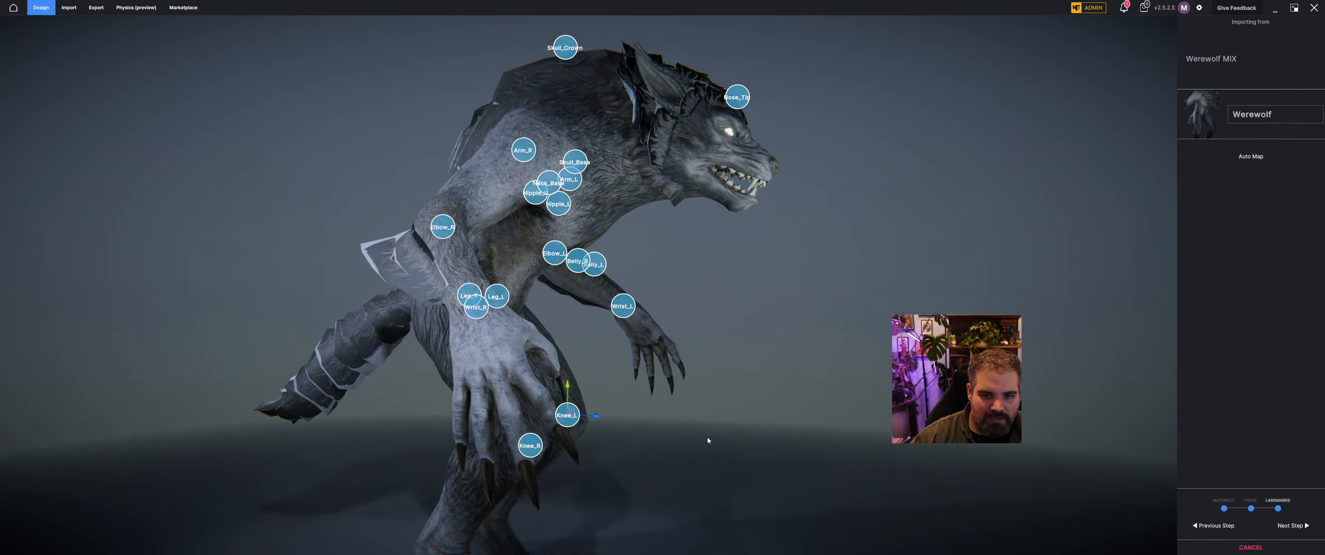
{"action": "scroll", "coordinate": [576, 272], "scroll_direction": "up", "scroll_amount": 5}
{"action": "right_click_drag", "start_coordinate": [575, 274], "coordinate": [609, 284]}
{"action": "left_click", "coordinate": [516, 299]}
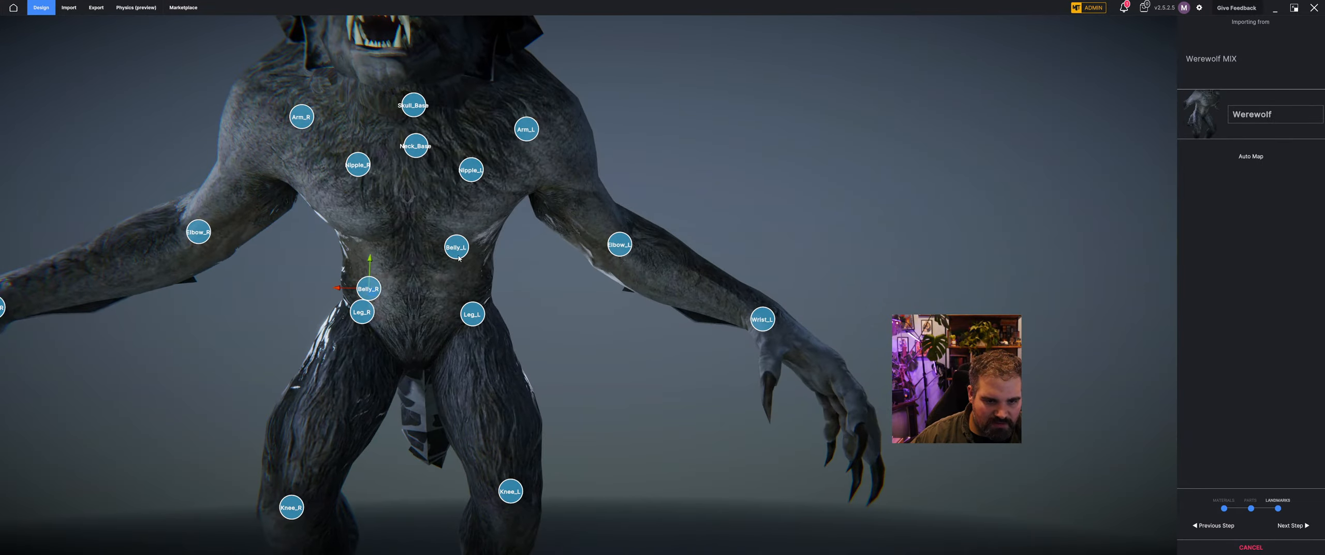
{"action": "left_click_drag", "start_coordinate": [459, 258], "coordinate": [469, 299]}
{"action": "right_click_drag", "start_coordinate": [469, 299], "coordinate": [425, 307]}
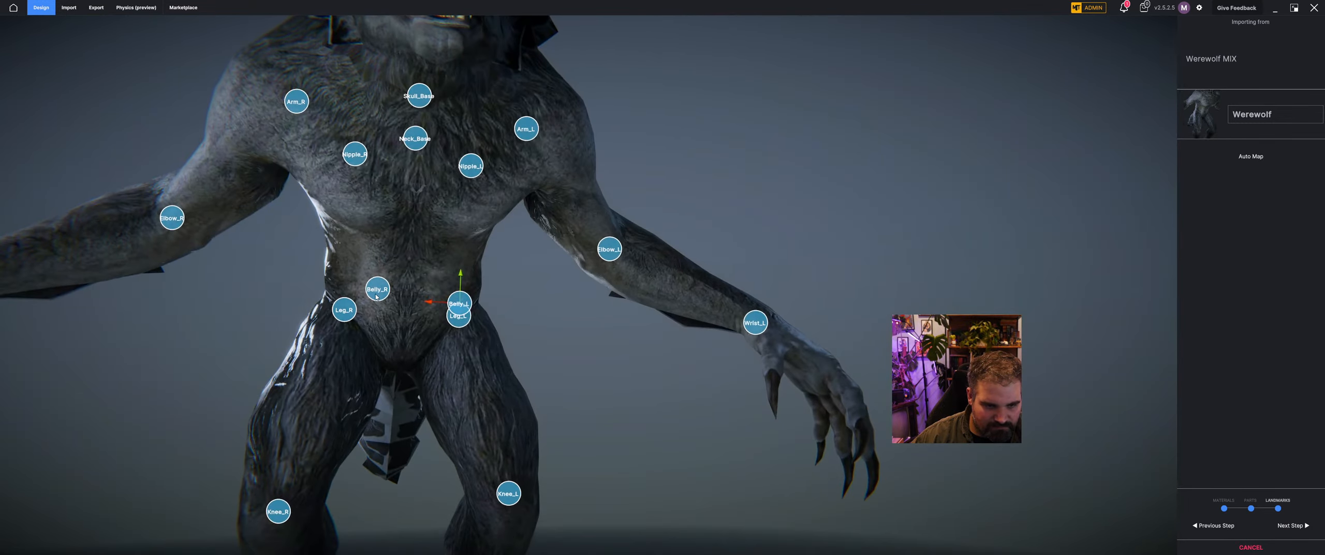
{"action": "mouse_move", "coordinate": [433, 304]}
{"action": "left_mouse_down"}
{"action": "mouse_move", "coordinate": [407, 303]}
{"action": "mouse_move", "coordinate": [437, 290]}
{"action": "left_mouse_up"}
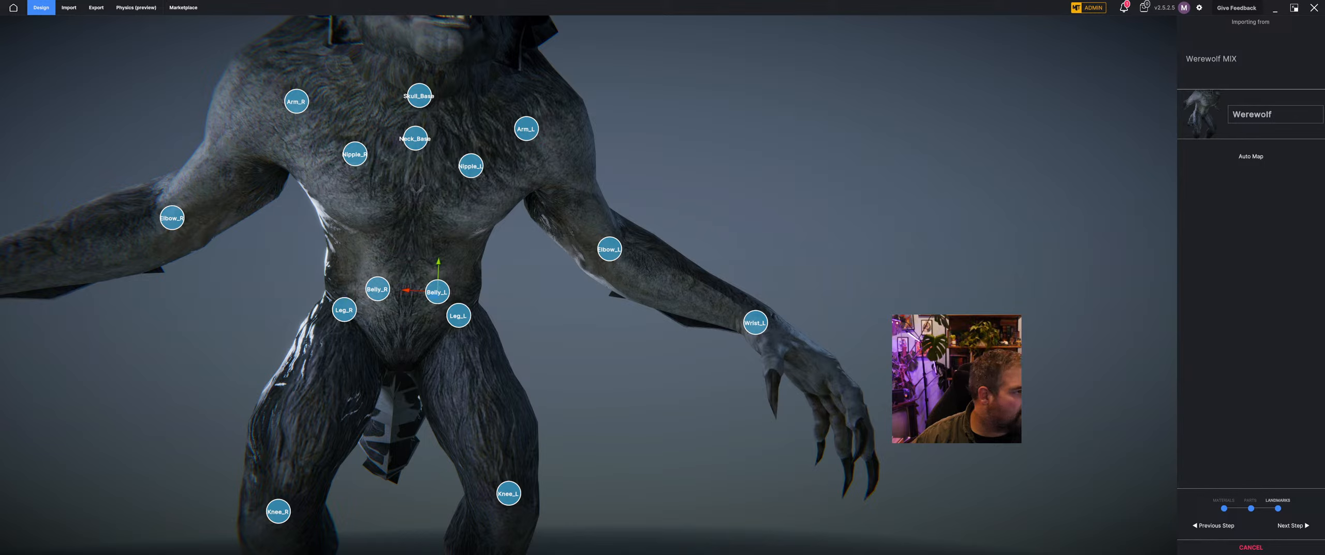
Step: Lower the Belly_R landmark slightly so that its height lines up with Belly_L on the abdomen
{"action": "middle_click_drag", "start_coordinate": [278, 321], "coordinate": [462, 304]}
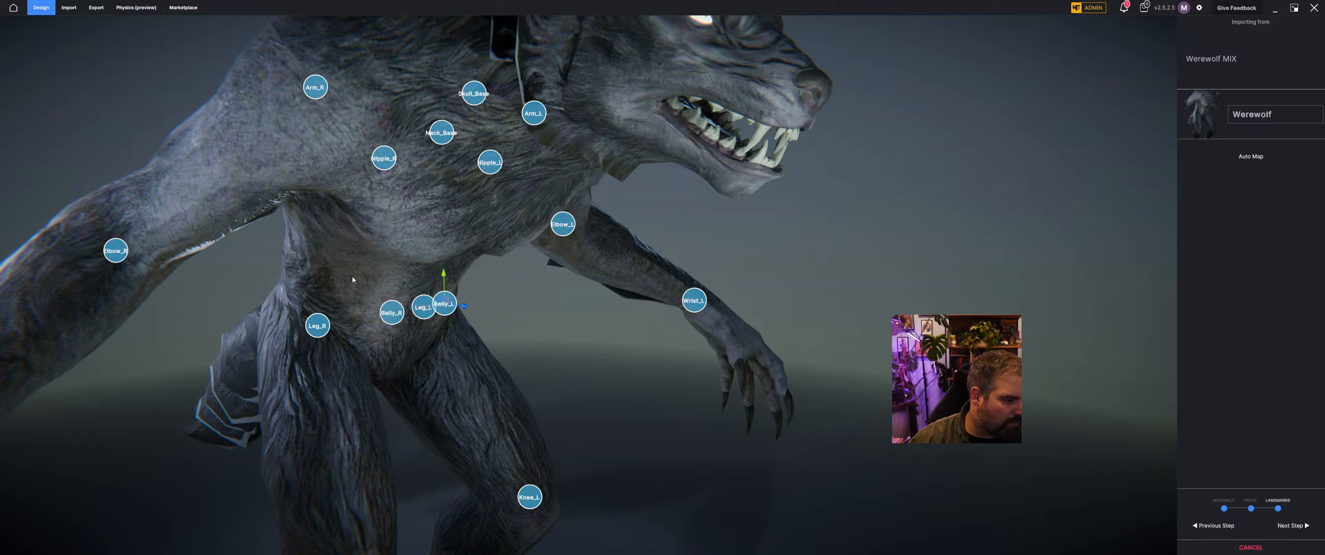
{"action": "middle_click_drag", "start_coordinate": [250, 211], "coordinate": [436, 213]}
{"action": "scroll", "coordinate": [258, 208], "scroll_direction": "up", "scroll_amount": 3}
{"action": "scroll", "coordinate": [250, 280], "scroll_direction": "down", "scroll_amount": 3}
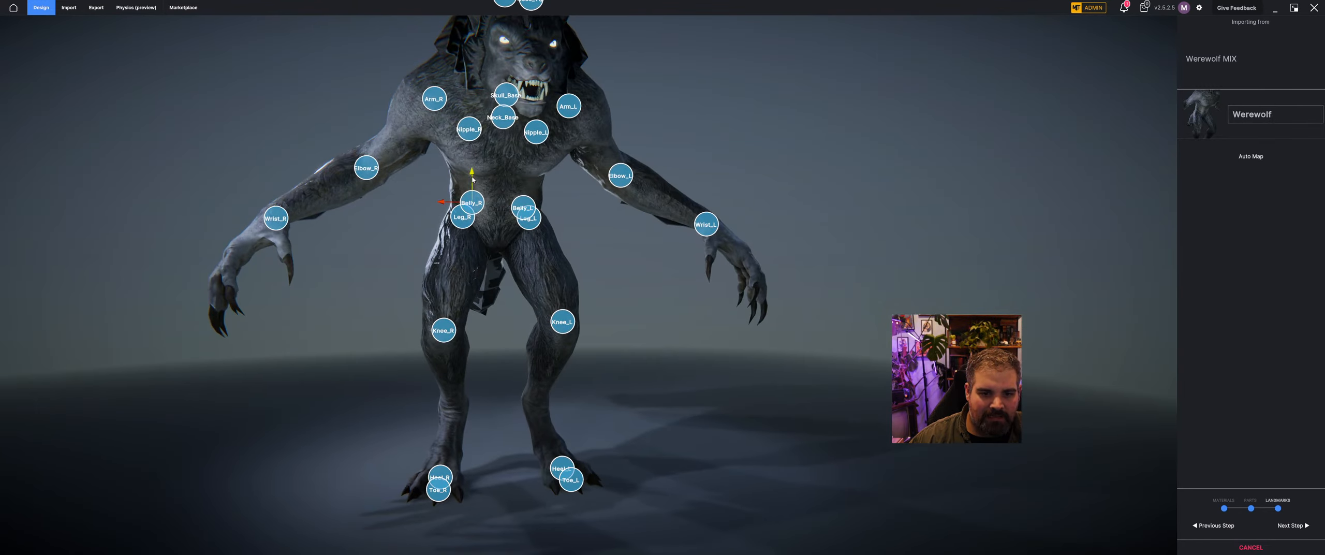
{"action": "left_click_drag", "start_coordinate": [472, 179], "coordinate": [472, 182]}
{"action": "middle_click_drag", "start_coordinate": [472, 129], "coordinate": [438, 173]}
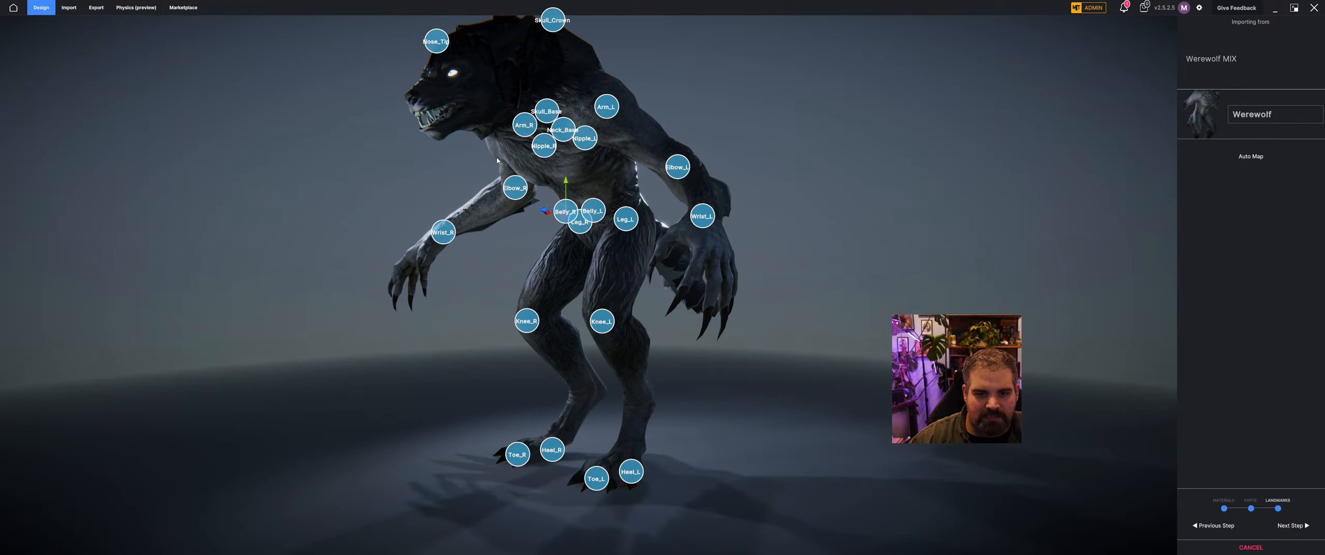
Step: Lower the Nipple_R and Nipple_L landmarks on the chest and place them evenly on both sides of the torso
{"action": "left_click_drag", "start_coordinate": [542, 154], "coordinate": [542, 193]}
{"action": "middle_click_drag", "start_coordinate": [542, 195], "coordinate": [573, 136]}
{"action": "left_click_drag", "start_coordinate": [597, 117], "coordinate": [572, 158]}
{"action": "middle_click_drag", "start_coordinate": [573, 157], "coordinate": [638, 115]}
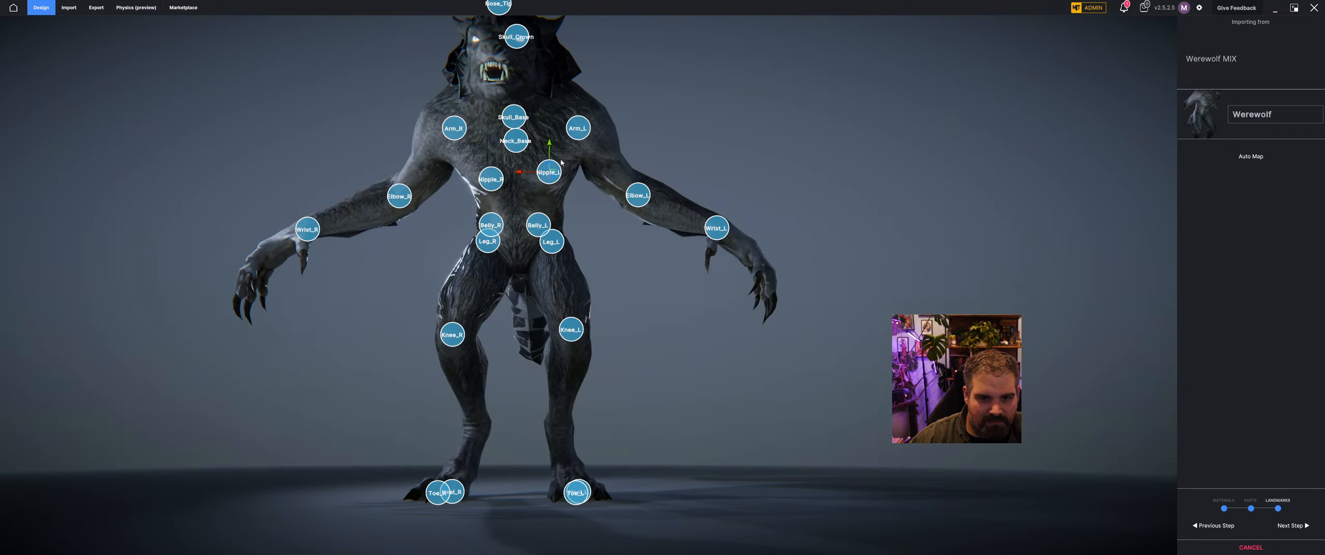
{"action": "left_click_drag", "start_coordinate": [547, 149], "coordinate": [510, 178]}
{"action": "middle_click_drag", "start_coordinate": [510, 178], "coordinate": [580, 220]}
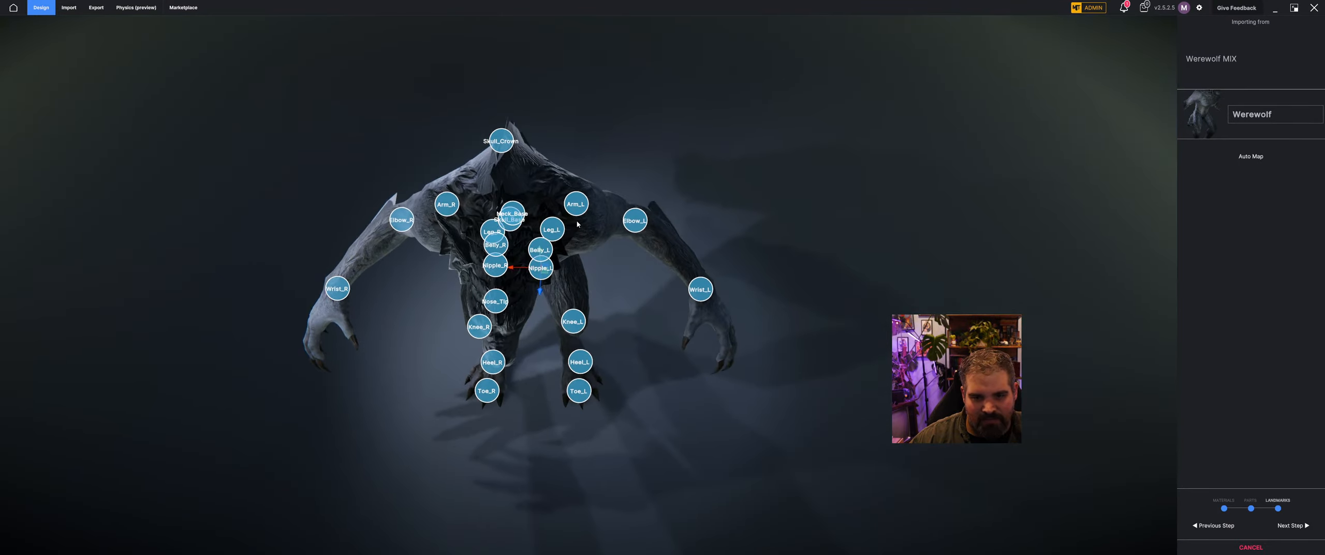
Step: Move the Arm_L and Arm_R landmarks forward so they sit level with each other in the shoulders
{"action": "left_click", "coordinate": [579, 207]}
{"action": "left_click_drag", "start_coordinate": [579, 225], "coordinate": [580, 230]}
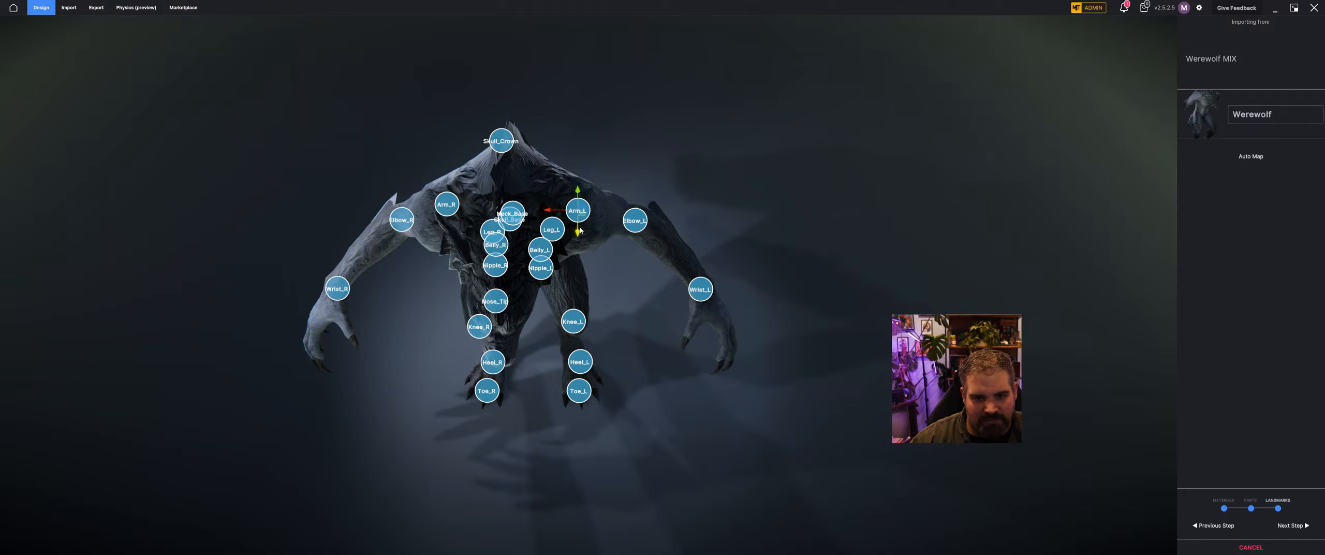
{"action": "left_click", "coordinate": [446, 205]}
{"action": "left_click_drag", "start_coordinate": [445, 226], "coordinate": [444, 243]}
{"action": "middle_click_drag", "start_coordinate": [443, 242], "coordinate": [521, 164]}
Step: Place the Nose_Tip landmark at the end of the snout and the Skull_Crown landmark on top of the head
{"action": "left_click_drag", "start_coordinate": [665, 213], "coordinate": [700, 283]}
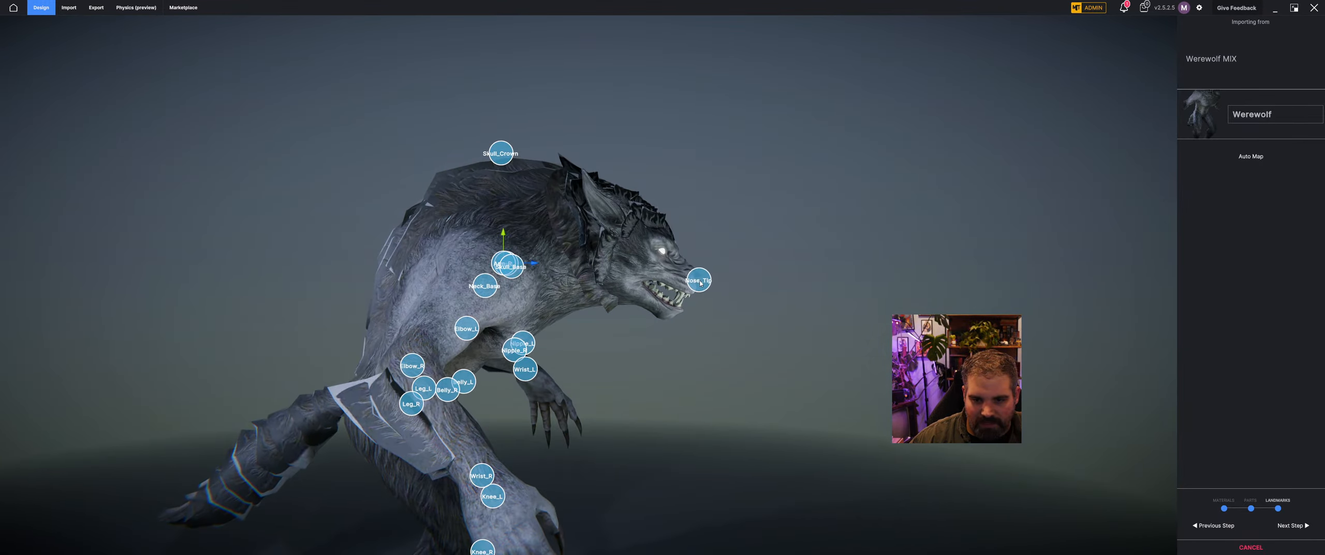
{"action": "middle_click_drag", "start_coordinate": [702, 283], "coordinate": [643, 159]}
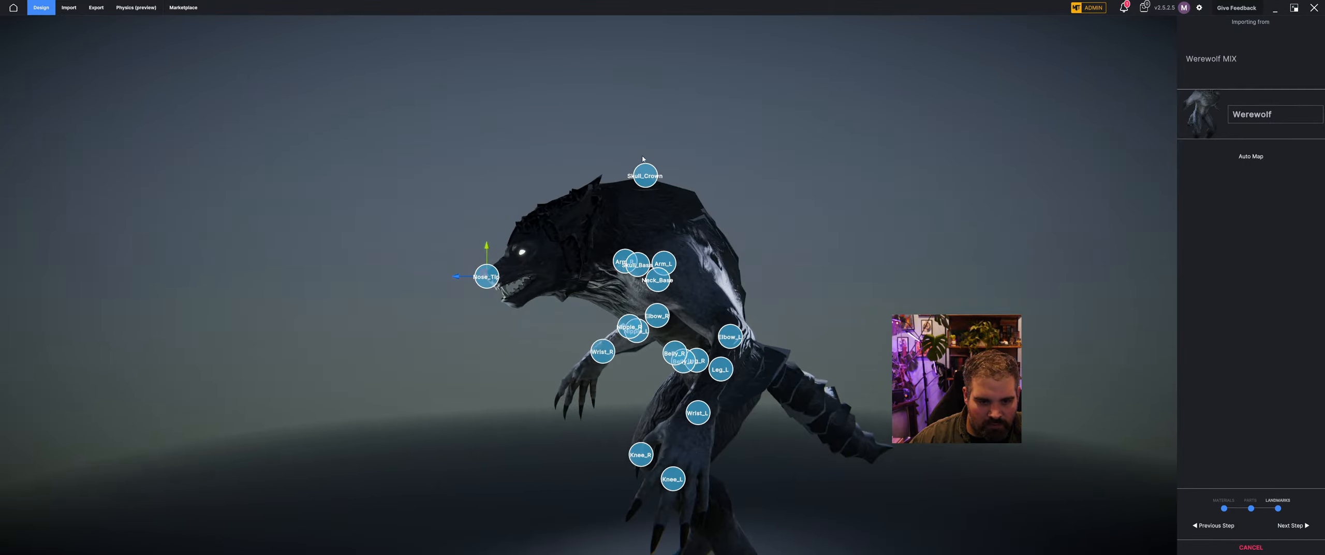
{"action": "left_click_drag", "start_coordinate": [645, 176], "coordinate": [530, 204]}
{"action": "middle_click_drag", "start_coordinate": [530, 204], "coordinate": [637, 210]}
{"action": "left_click_drag", "start_coordinate": [448, 197], "coordinate": [473, 197]}
{"action": "middle_click_drag", "start_coordinate": [590, 199], "coordinate": [506, 204]}
{"action": "left_click_drag", "start_coordinate": [516, 201], "coordinate": [535, 183]}
{"action": "middle_click_drag", "start_coordinate": [562, 187], "coordinate": [735, 169]}
{"action": "middle_click_drag", "start_coordinate": [534, 257], "coordinate": [762, 248]}
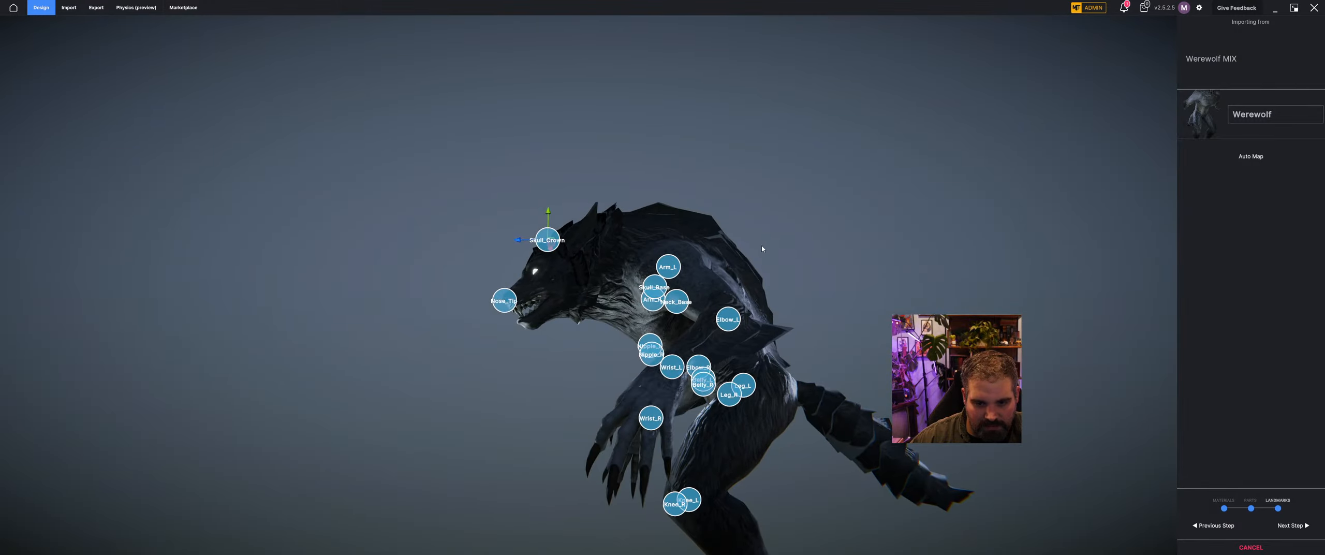
Step: Move the Skull_Base landmark forward and up to the back of the head, where the skull meets the neck
{"action": "left_click_drag", "start_coordinate": [658, 288], "coordinate": [614, 255]}
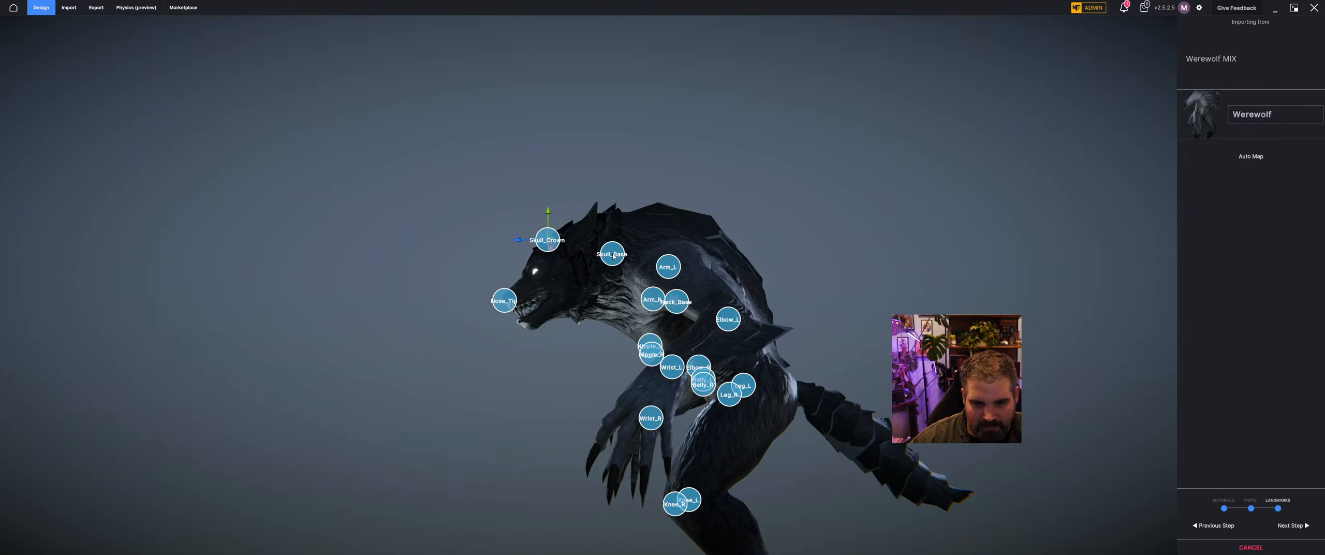
{"action": "middle_click_drag", "start_coordinate": [614, 256], "coordinate": [531, 225]}
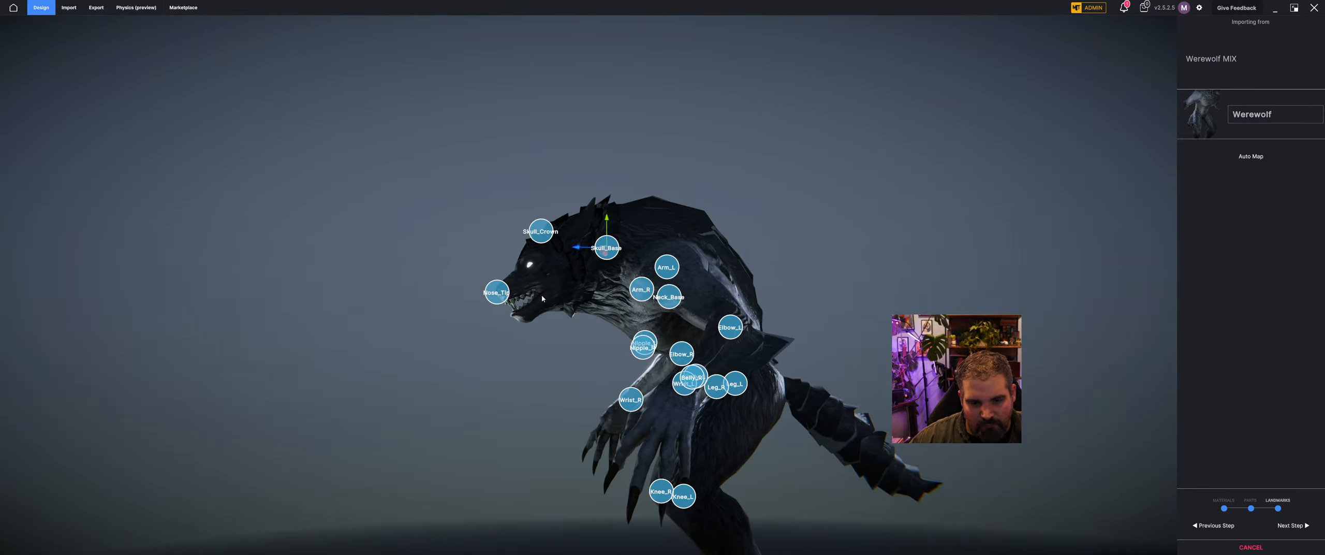
{"action": "middle_click_drag", "start_coordinate": [542, 299], "coordinate": [703, 264]}
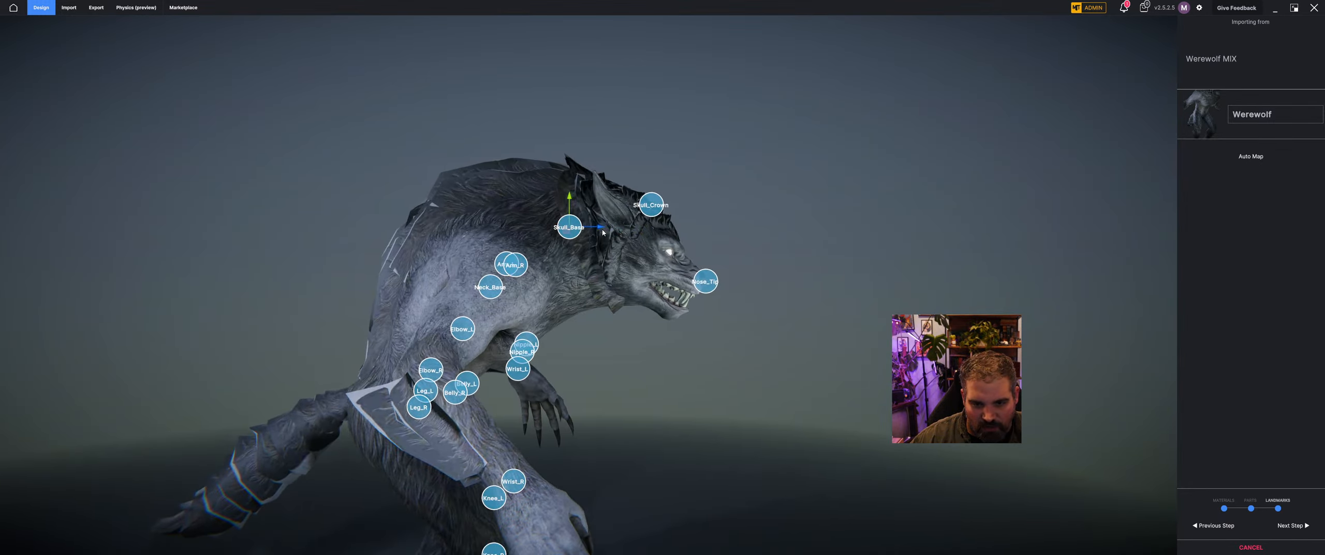
{"action": "middle_click_drag", "start_coordinate": [603, 232], "coordinate": [469, 289]}
{"action": "middle_click_drag", "start_coordinate": [487, 254], "coordinate": [574, 290]}
Step: Raise the Neck_Base landmark to the base of the neck behind Skull_Base and centre it over the spine
{"action": "left_click_drag", "start_coordinate": [562, 236], "coordinate": [532, 214]}
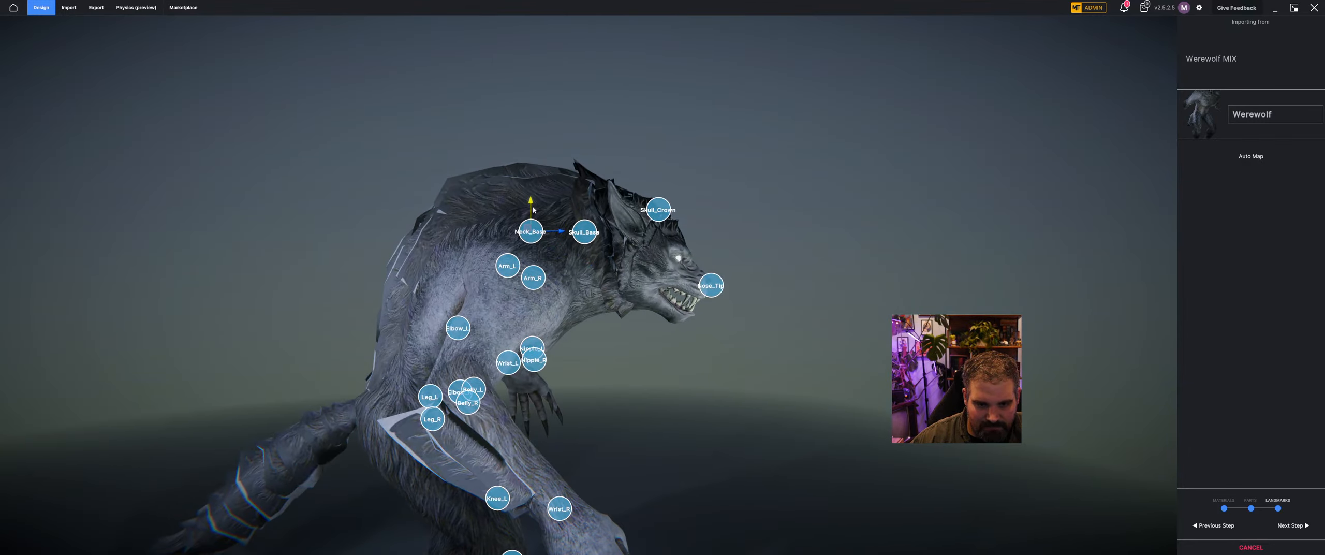
{"action": "middle_click_drag", "start_coordinate": [533, 216], "coordinate": [560, 266]}
{"action": "left_click_drag", "start_coordinate": [548, 254], "coordinate": [558, 257]}
{"action": "left_click_drag", "start_coordinate": [548, 308], "coordinate": [548, 311]}
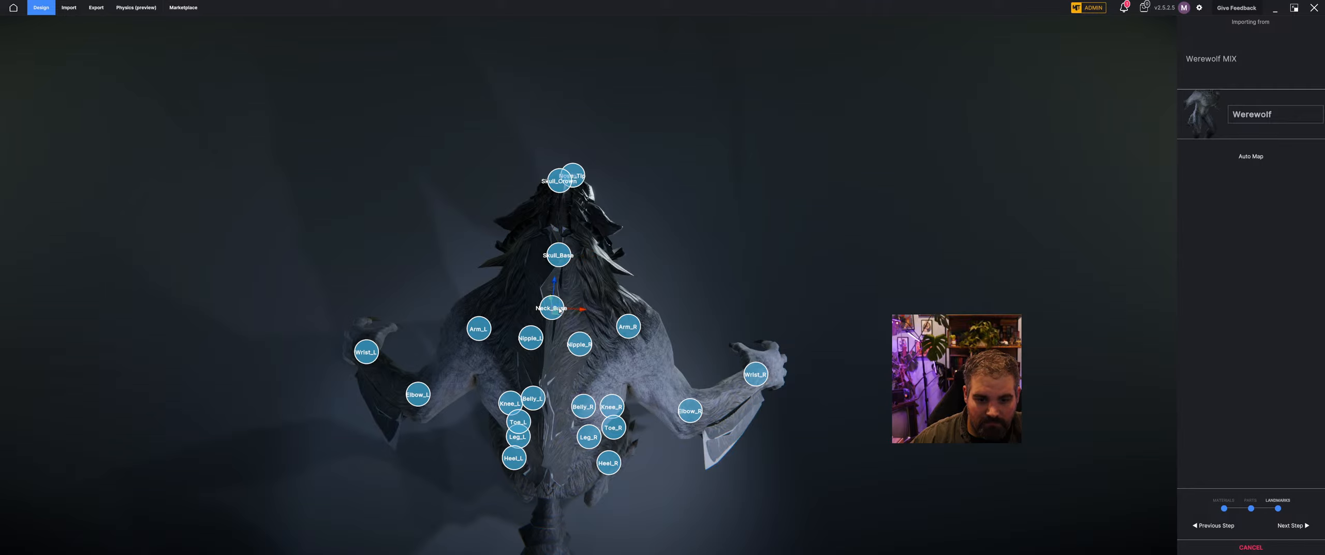
{"action": "middle_click_drag", "start_coordinate": [548, 311], "coordinate": [555, 308]}
{"action": "left_click_drag", "start_coordinate": [556, 307], "coordinate": [563, 306]}
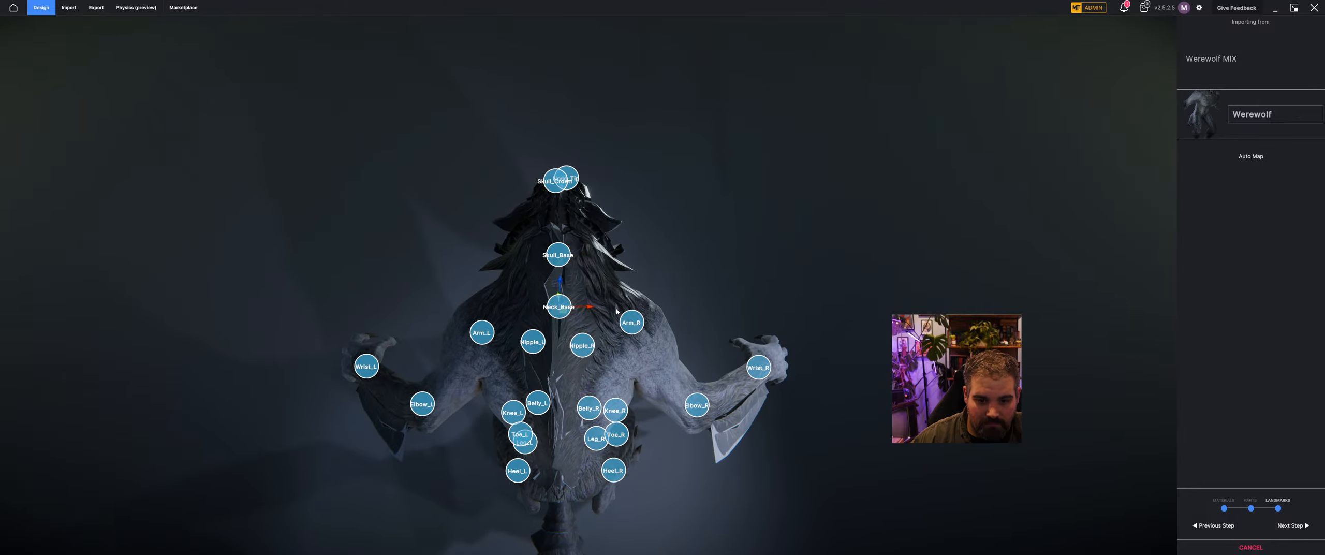
{"action": "middle_click_drag", "start_coordinate": [616, 311], "coordinate": [588, 220]}
{"action": "mouse_move", "coordinate": [554, 217]}
{"action": "left_mouse_down"}
{"action": "mouse_move", "coordinate": [553, 200]}
{"action": "mouse_move", "coordinate": [566, 229]}
{"action": "left_mouse_up"}
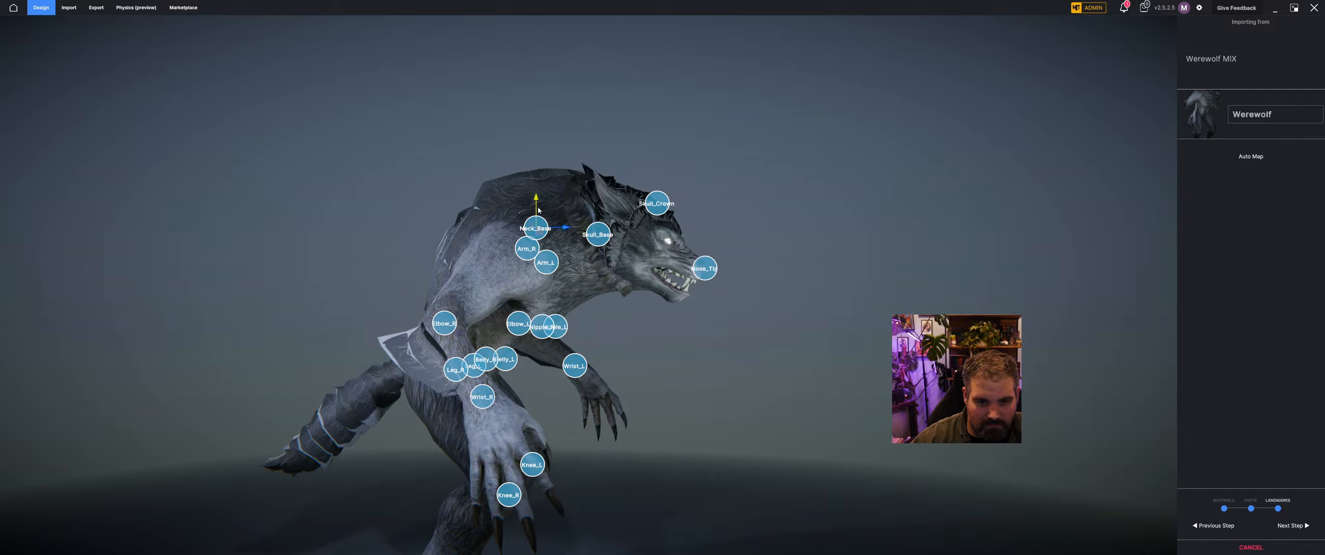
{"action": "middle_click_drag", "start_coordinate": [562, 221], "coordinate": [680, 286]}
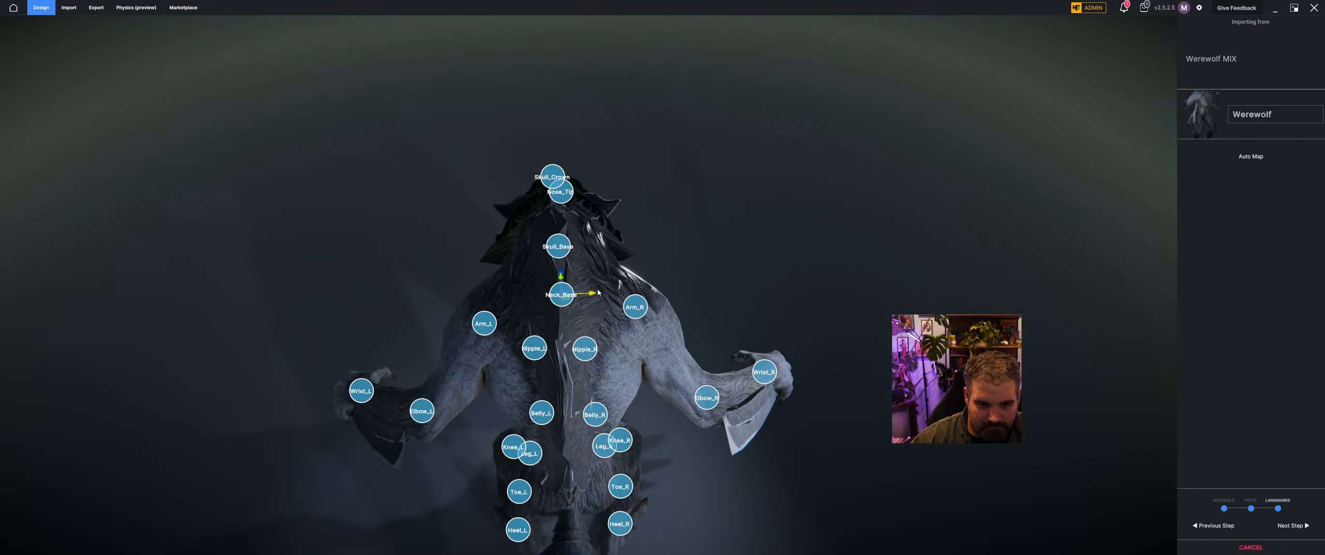
Step: Check the head landmarks from several sides and complete the landmark stage to finish importing the werewolf
{"action": "scroll", "coordinate": [588, 264], "scroll_direction": "down", "scroll_amount": 2}
{"action": "middle_click_drag", "start_coordinate": [572, 213], "coordinate": [456, 134]}
{"action": "left_click", "coordinate": [563, 220]}
{"action": "middle_click_drag", "start_coordinate": [683, 260], "coordinate": [627, 418]}
{"action": "left_click_drag", "start_coordinate": [521, 394], "coordinate": [709, 406]}
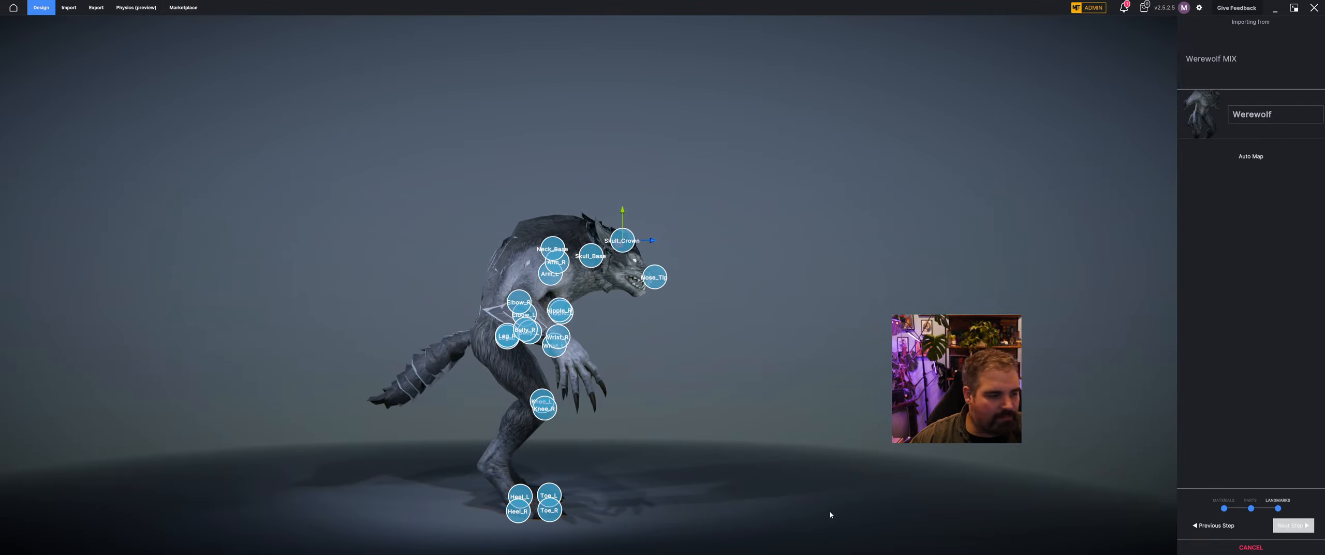
{"action": "left_click", "coordinate": [1292, 525]}
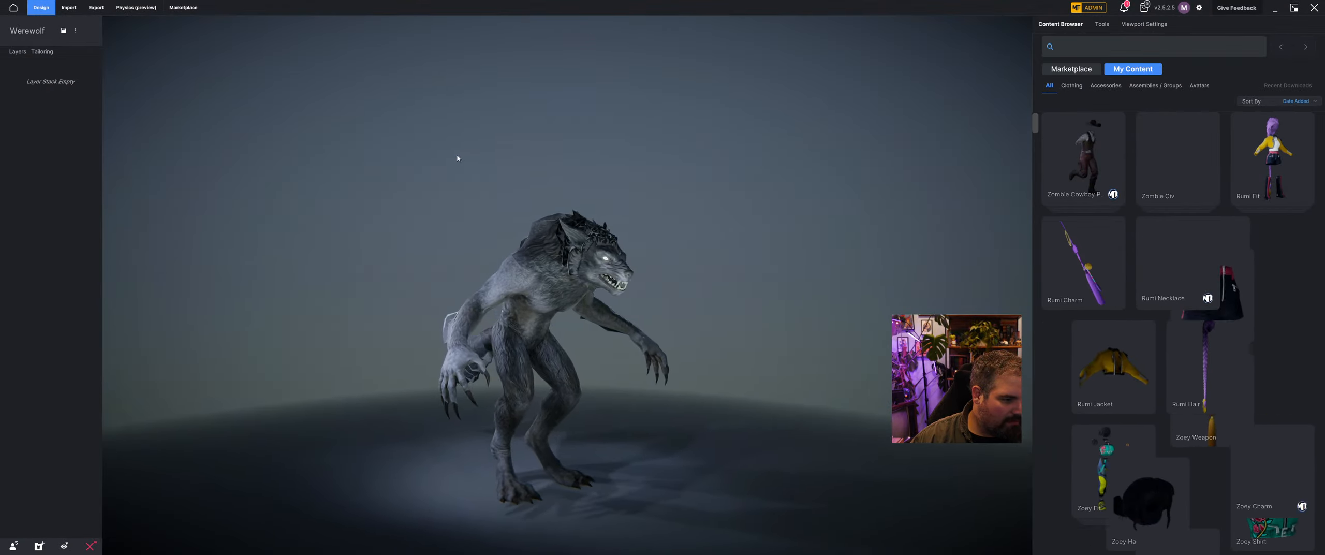
Step: Open the marketplace's clothing section and filter it to assets by the artist METATAILOR
{"action": "mouse_move", "coordinate": [457, 159]}
{"action": "left_mouse_down"}
{"action": "mouse_move", "coordinate": [367, 169]}
{"action": "mouse_move", "coordinate": [417, 131]}
{"action": "mouse_move", "coordinate": [412, 146]}
{"action": "mouse_move", "coordinate": [502, 144]}
{"action": "mouse_move", "coordinate": [451, 171]}
{"action": "left_mouse_up"}
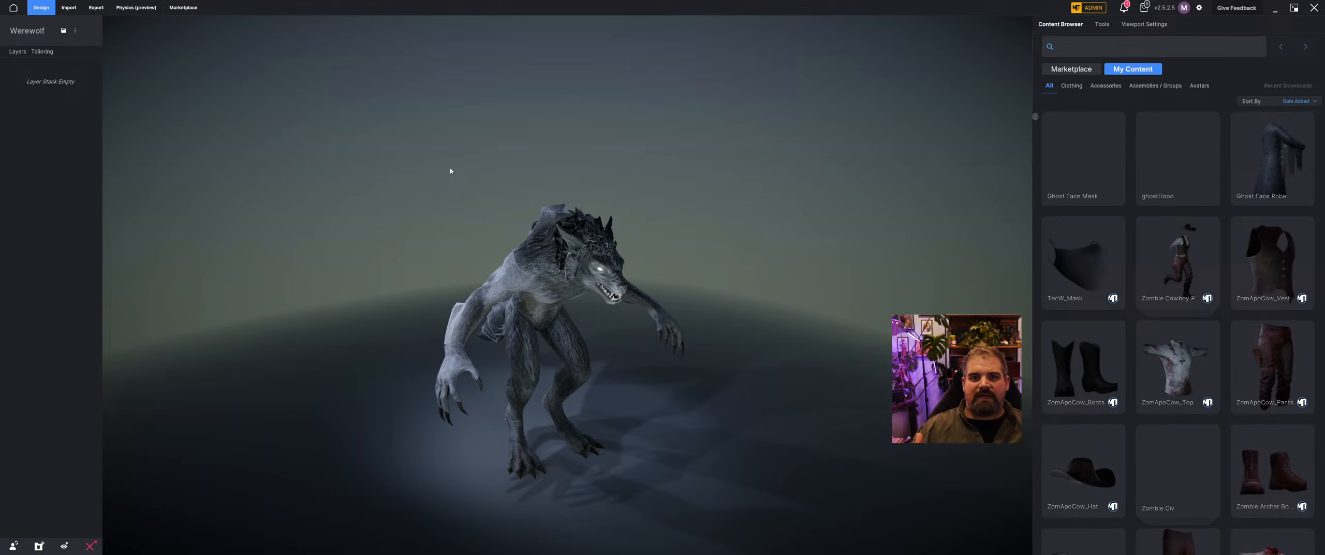
{"action": "scroll", "coordinate": [1176, 369], "scroll_direction": "down", "scroll_amount": 2}
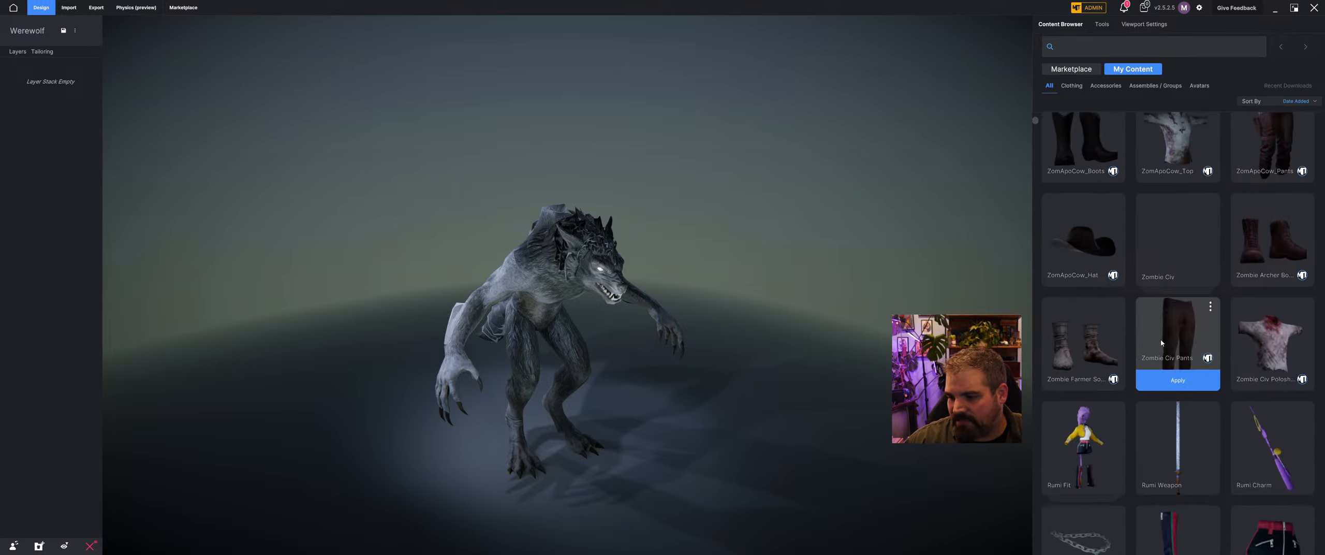
{"action": "scroll", "coordinate": [1060, 190], "scroll_direction": "up", "scroll_amount": 2}
{"action": "scroll", "coordinate": [1104, 179], "scroll_direction": "down", "scroll_amount": 1}
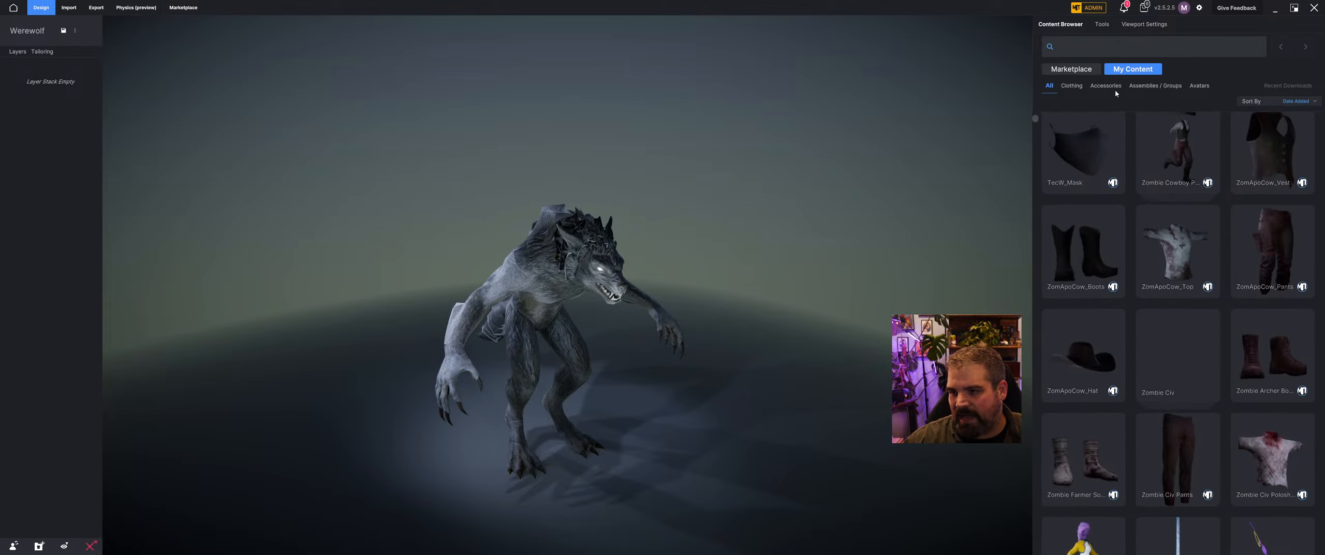
{"action": "left_click", "coordinate": [1074, 68]}
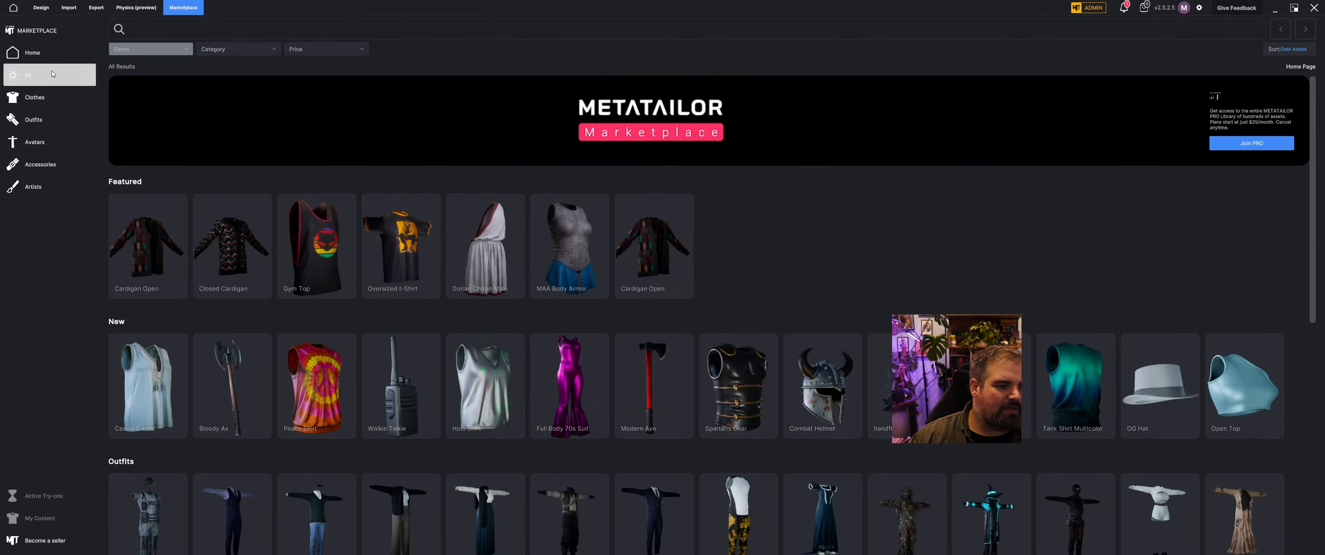
{"action": "left_click", "coordinate": [49, 191]}
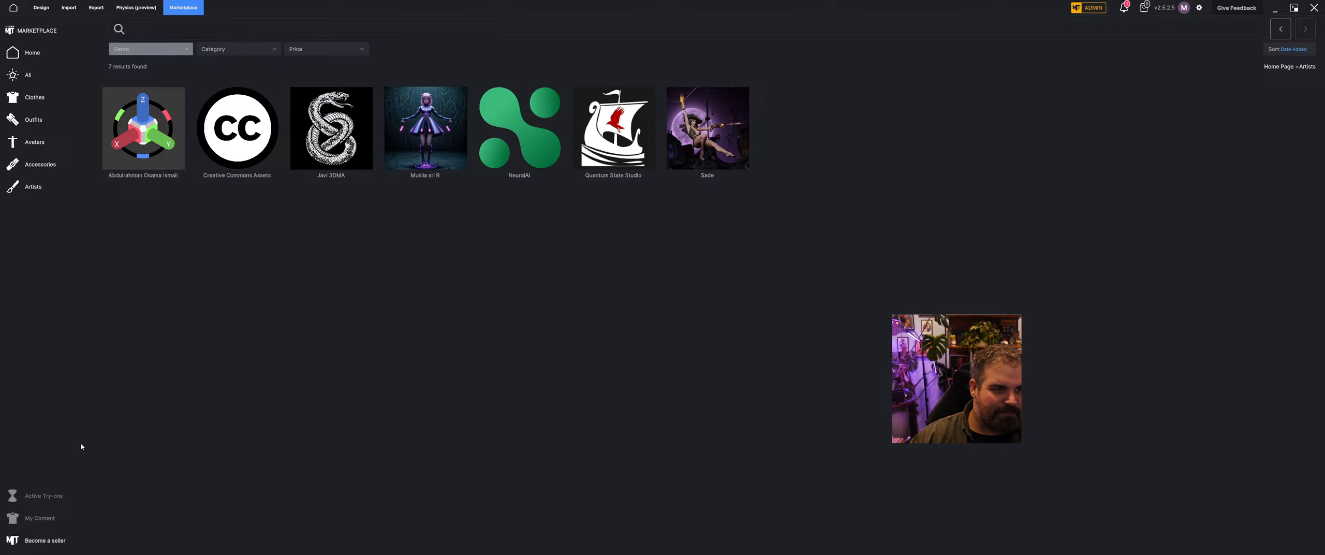
{"action": "left_click", "coordinate": [54, 99]}
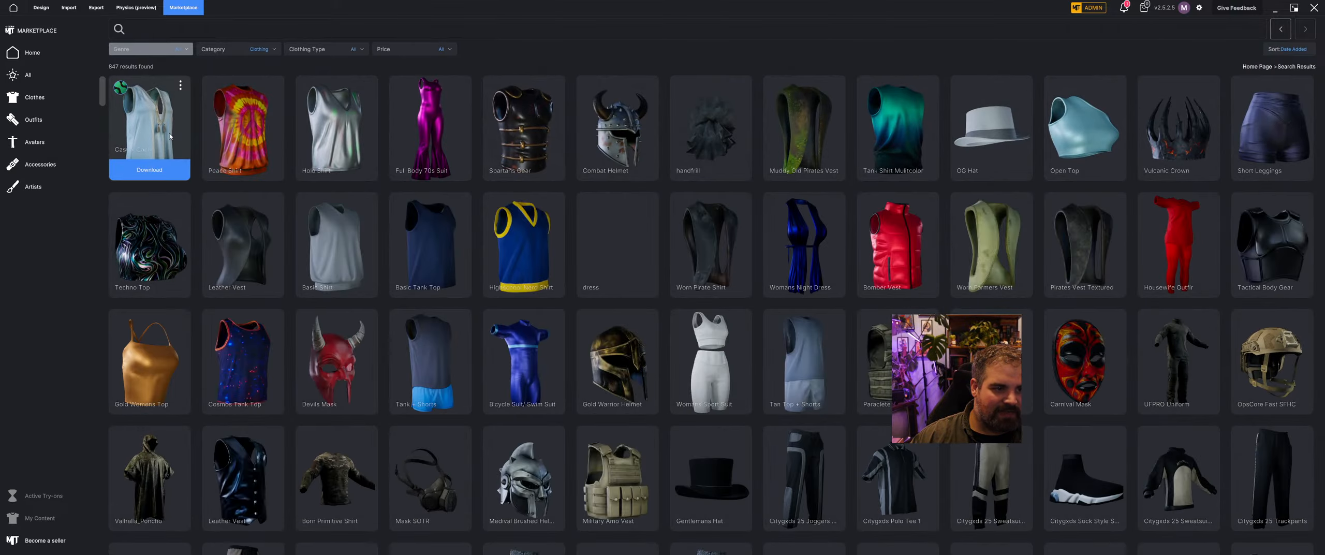
{"action": "scroll", "coordinate": [191, 330], "scroll_direction": "down", "scroll_amount": 1}
{"action": "scroll", "coordinate": [191, 330], "scroll_direction": "down", "scroll_amount": 6}
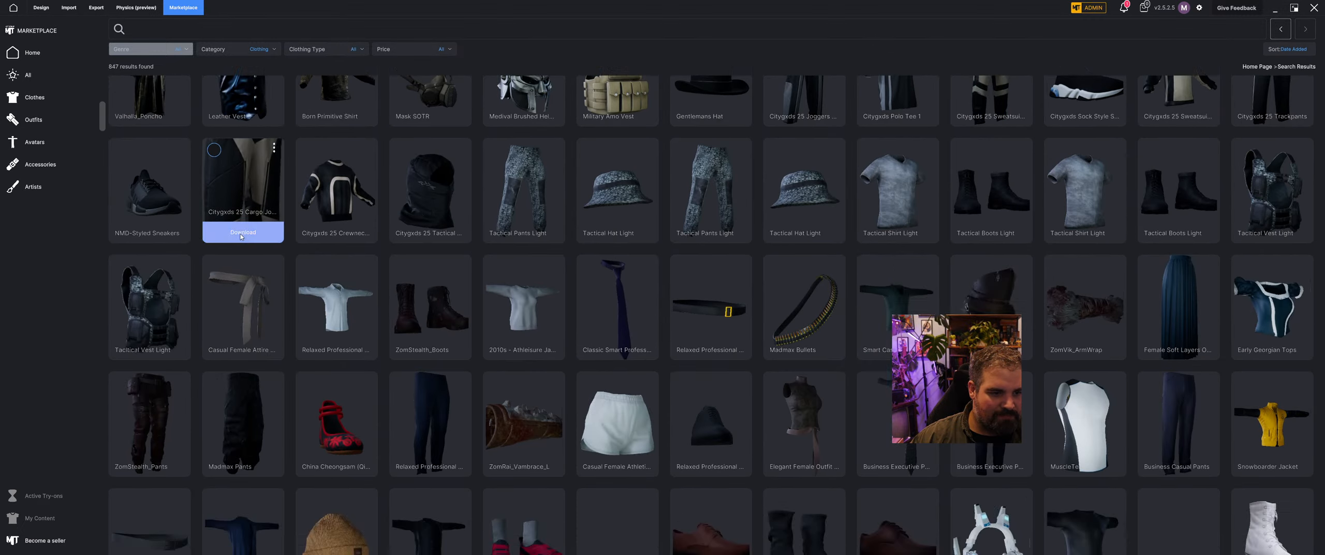
{"action": "left_click", "coordinate": [213, 266]}
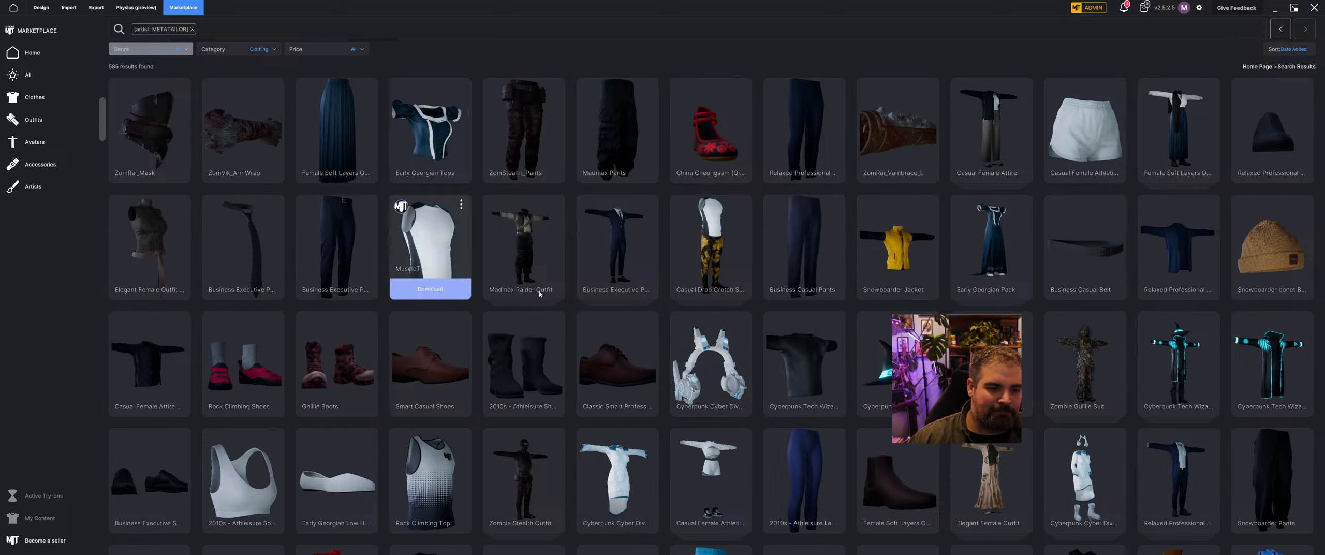
Step: Browse the METATAILOR clothing results for garments suitable for the werewolf
{"action": "scroll", "coordinate": [780, 302], "scroll_direction": "down", "scroll_amount": 5}
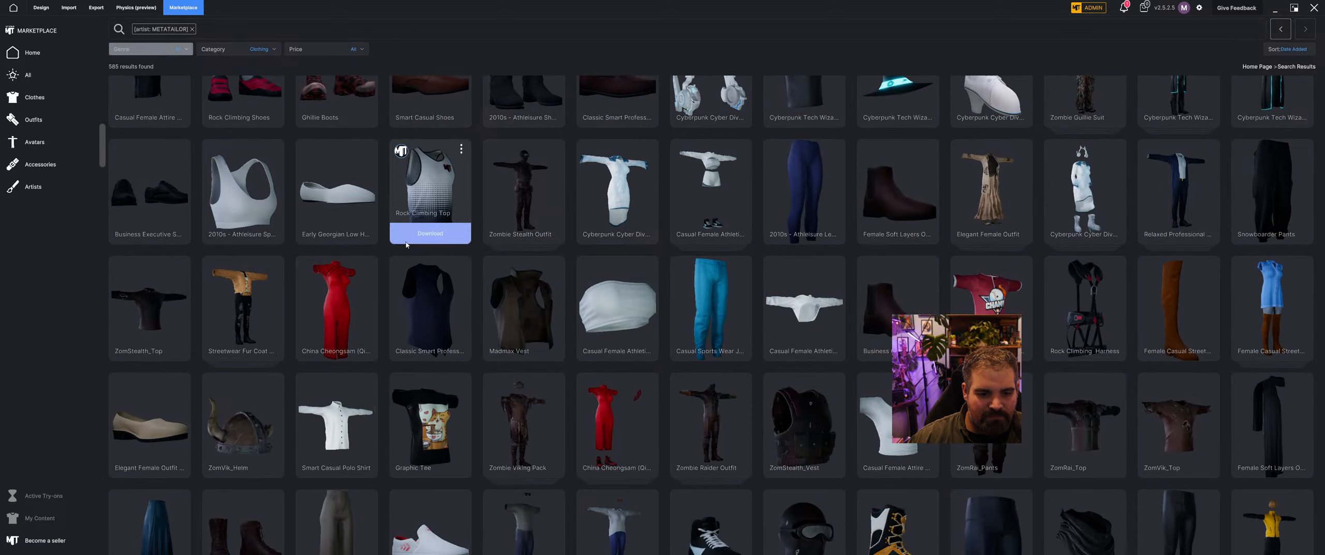
{"action": "scroll", "coordinate": [432, 227], "scroll_direction": "down", "scroll_amount": 3}
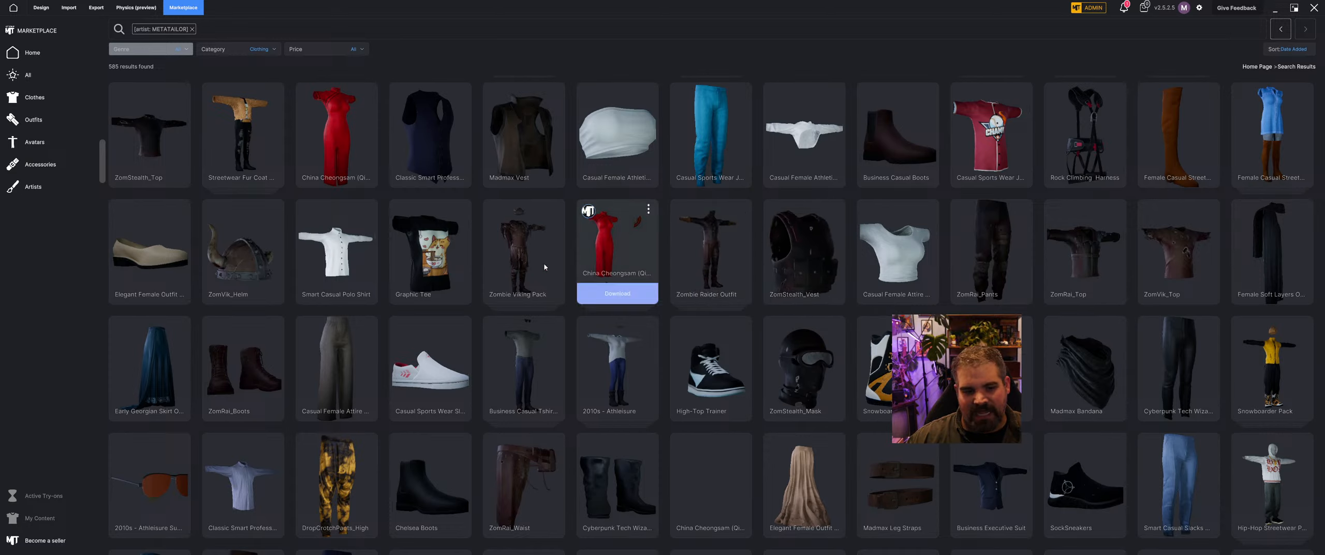
{"action": "scroll", "coordinate": [524, 281], "scroll_direction": "down", "scroll_amount": 3}
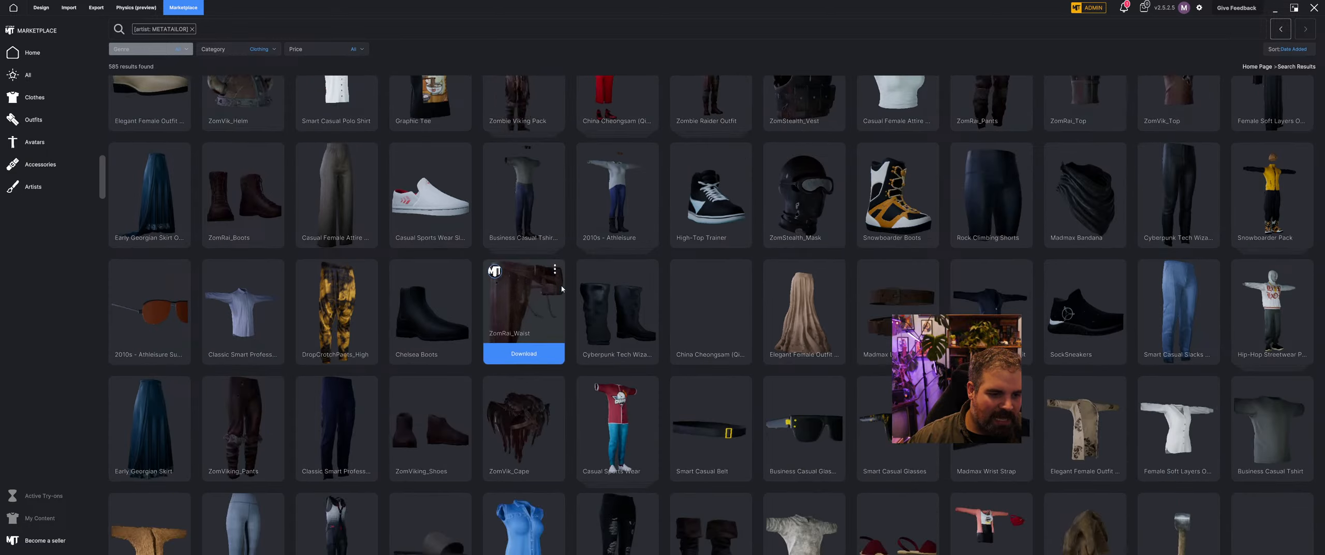
{"action": "scroll", "coordinate": [616, 290], "scroll_direction": "down", "scroll_amount": 3}
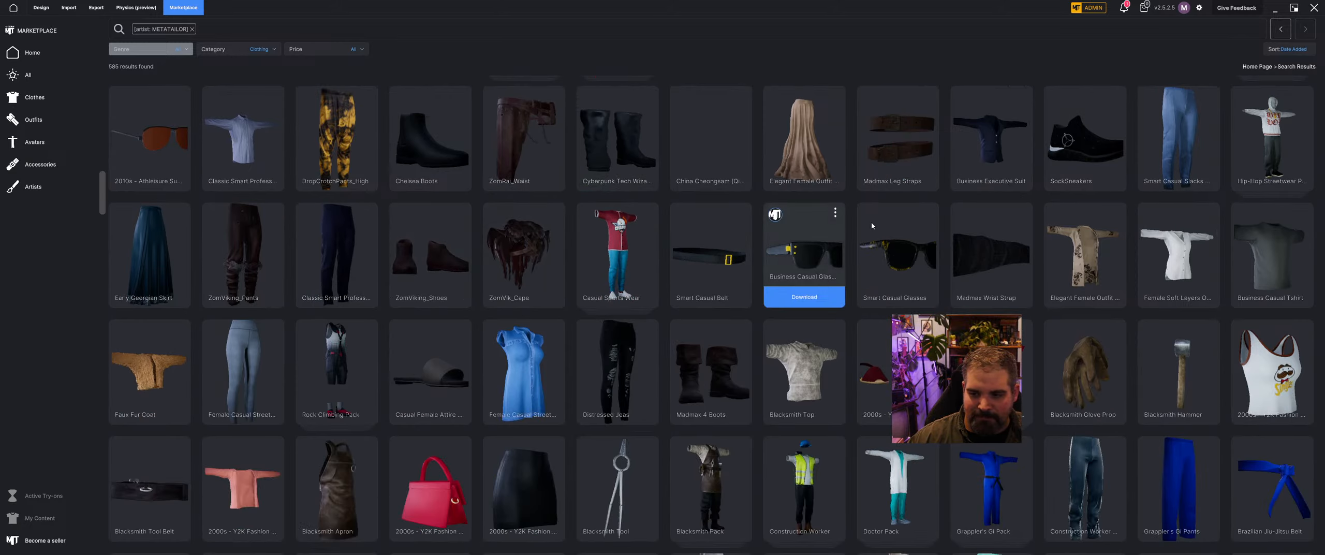
{"action": "scroll", "coordinate": [842, 219], "scroll_direction": "down", "scroll_amount": 3}
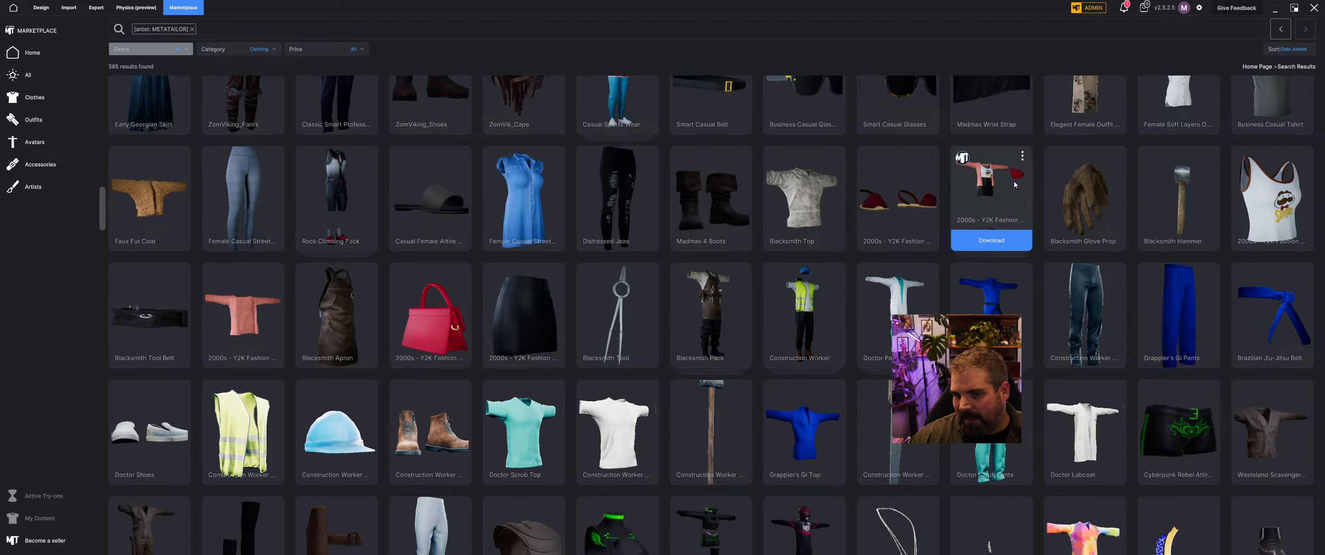
{"action": "scroll", "coordinate": [432, 230], "scroll_direction": "down", "scroll_amount": 2}
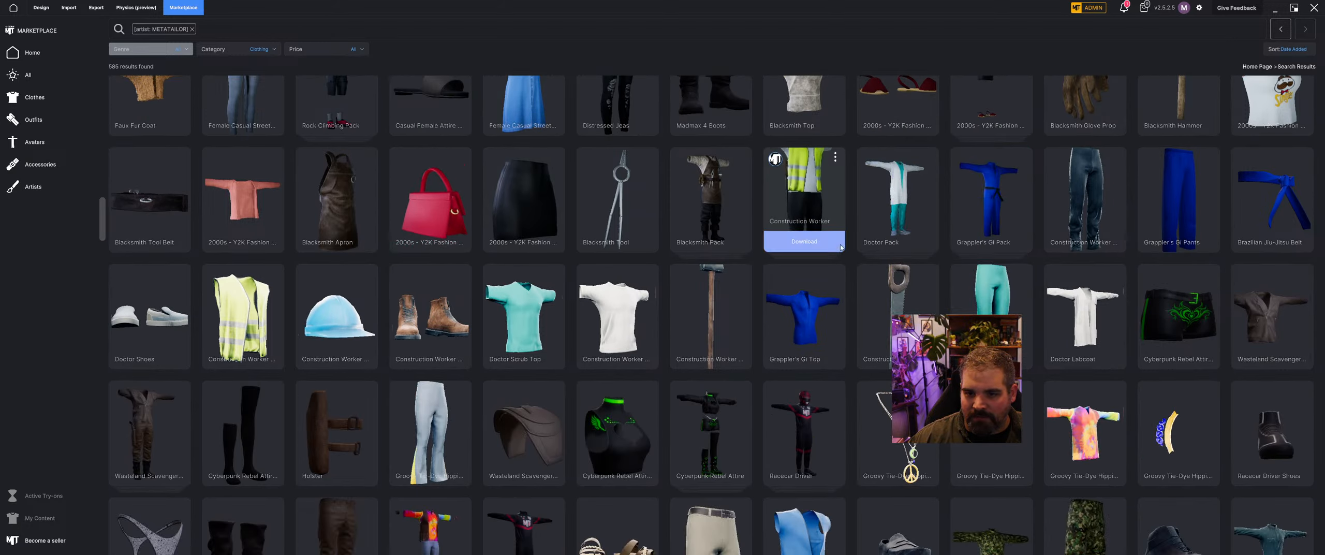
{"action": "scroll", "coordinate": [1137, 245], "scroll_direction": "down", "scroll_amount": 2}
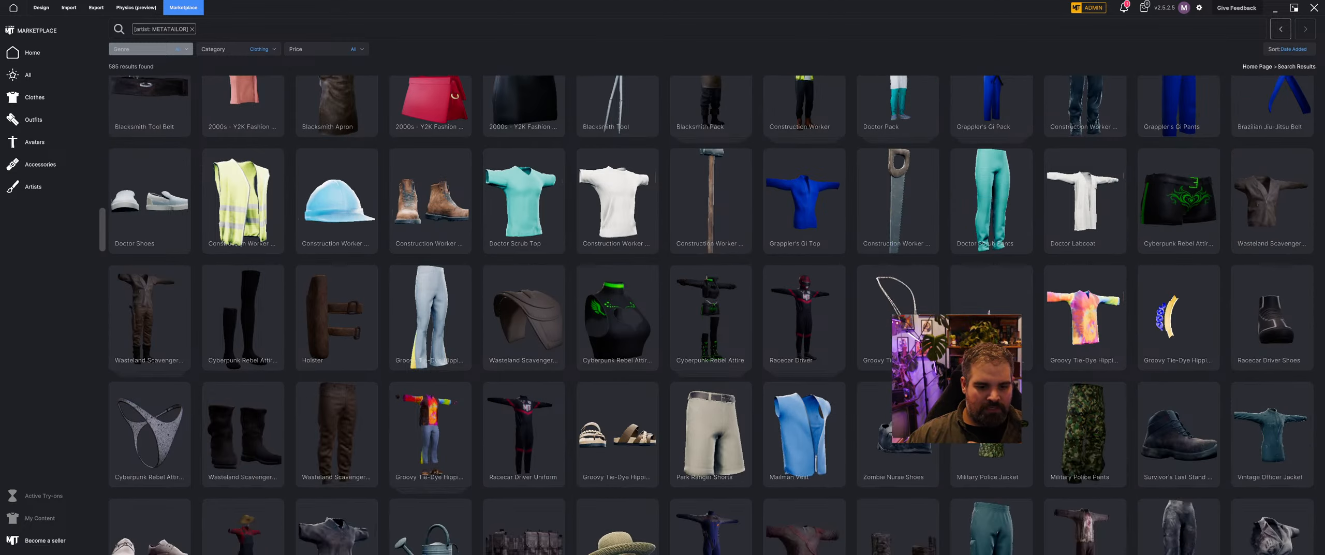
{"action": "scroll", "coordinate": [725, 290], "scroll_direction": "down", "scroll_amount": 6}
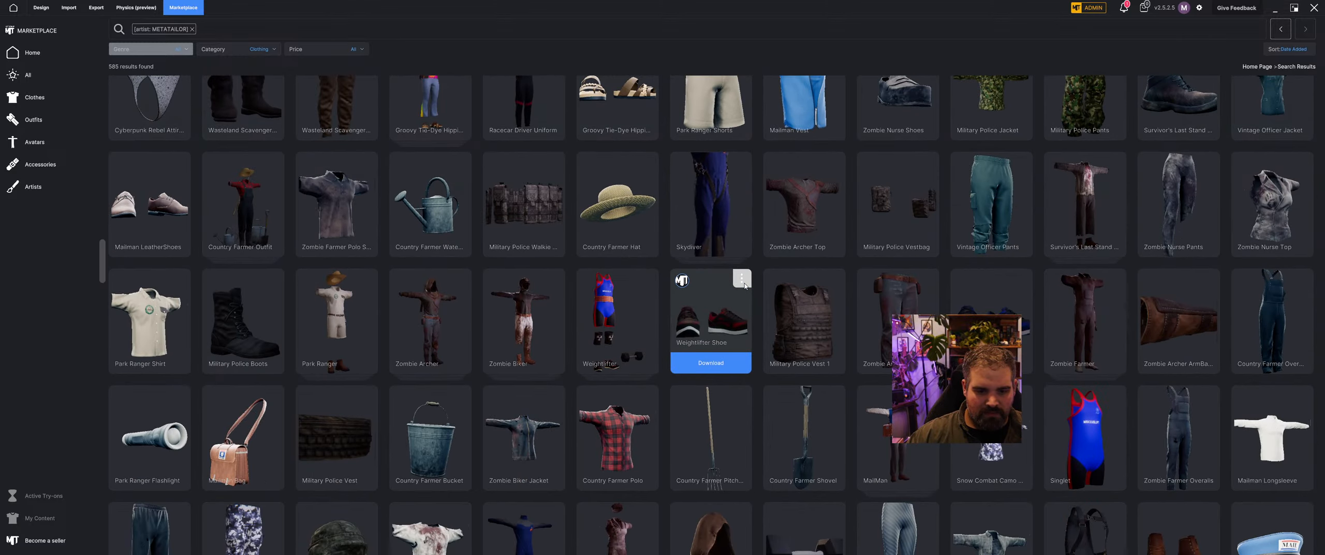
{"action": "scroll", "coordinate": [782, 262], "scroll_direction": "down", "scroll_amount": 3}
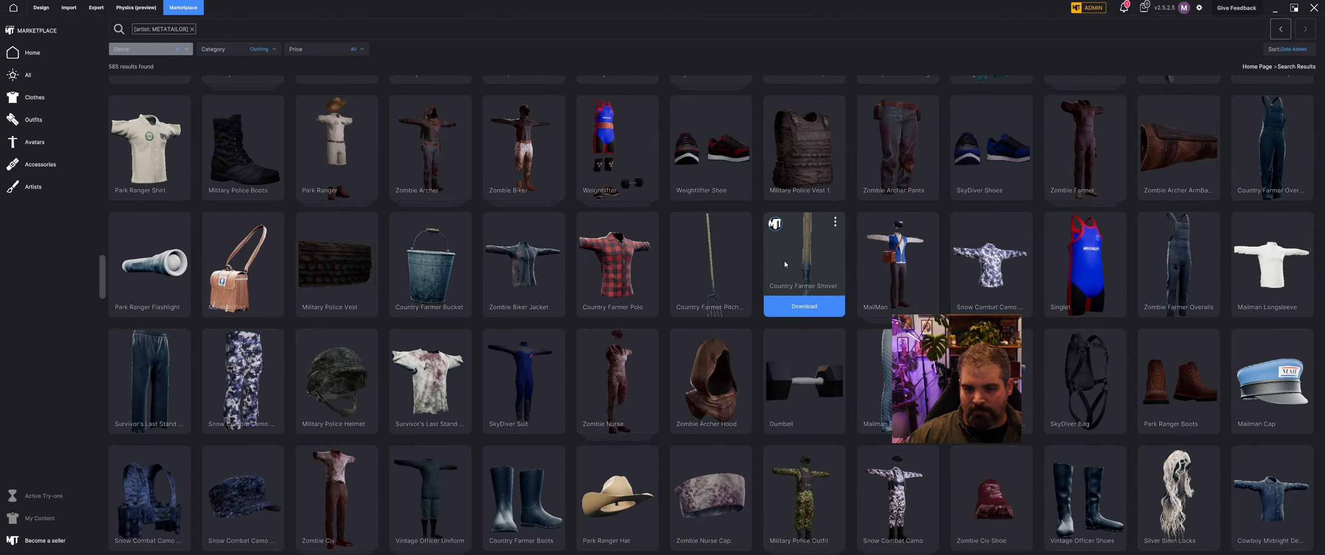
{"action": "scroll", "coordinate": [785, 264], "scroll_direction": "down", "scroll_amount": 2}
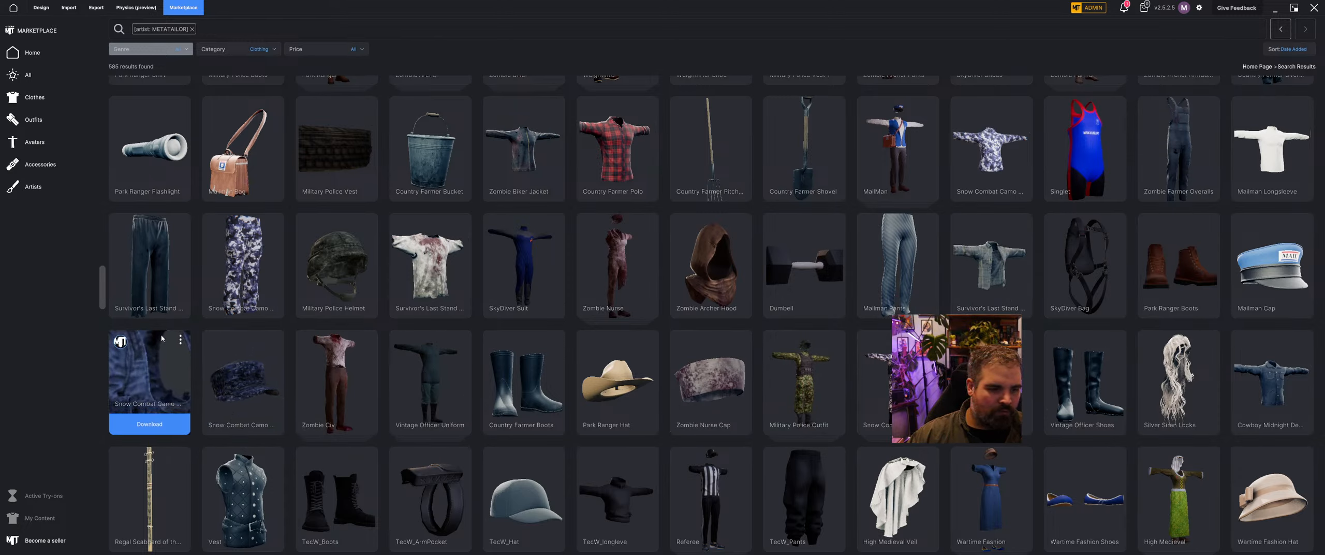
Step: Download the Survivor's Last Stand Outfit Pants and the blood-stained Survivor's Last Stand shirt, and apply the pants to the werewolf
{"action": "mouse_move", "coordinate": [159, 313]}
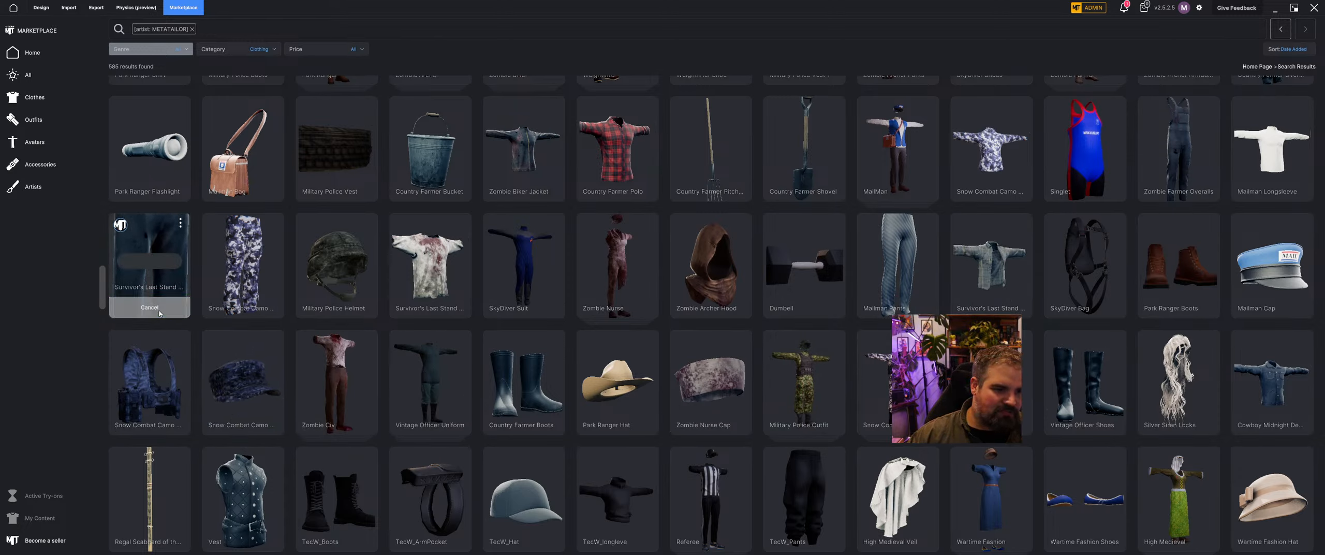
{"action": "mouse_move", "coordinate": [468, 309]}
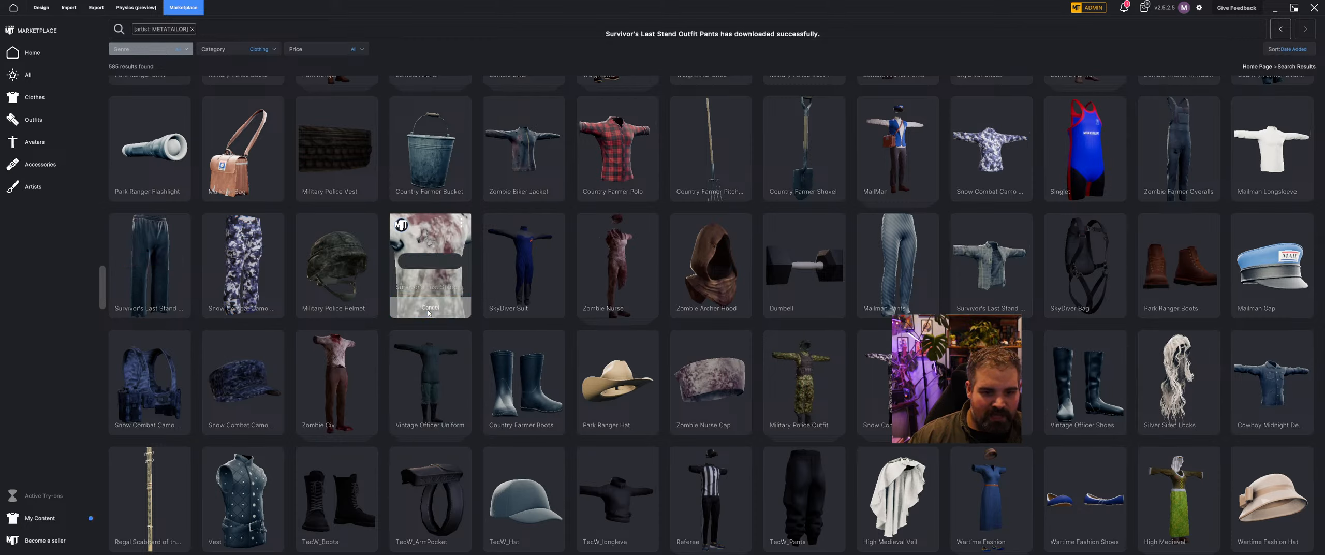
{"action": "left_click", "coordinate": [148, 307]}
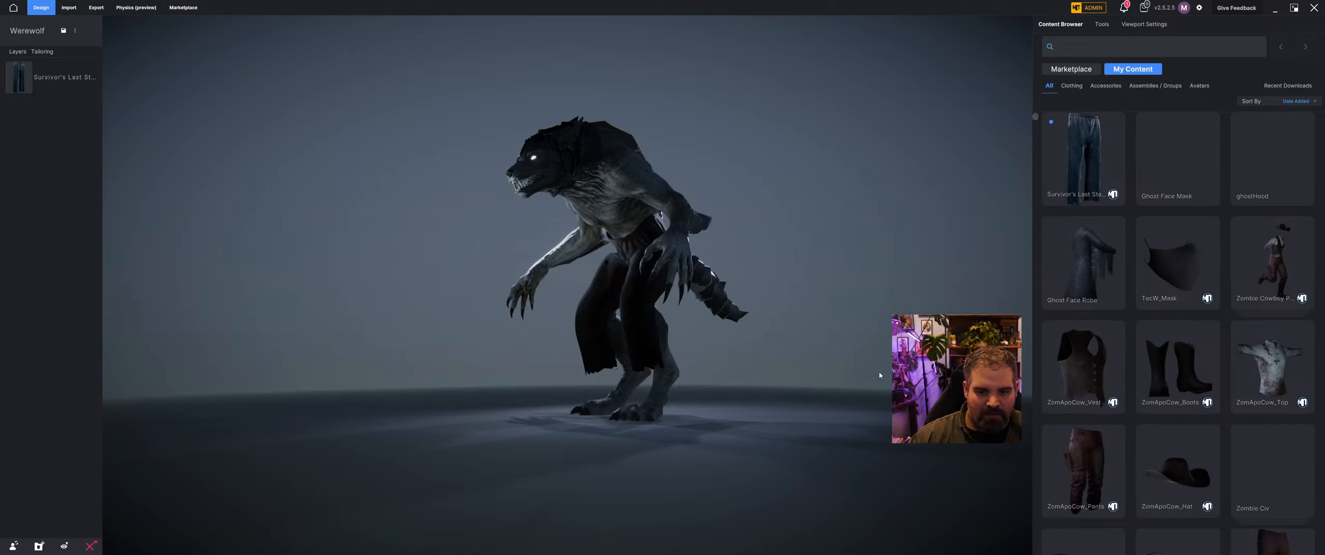
Step: Reopen the werewolf's landmarks, raise Heel_L and Heel_R to the hocks at the back of the legs, and confirm
{"action": "left_click", "coordinate": [689, 151]}
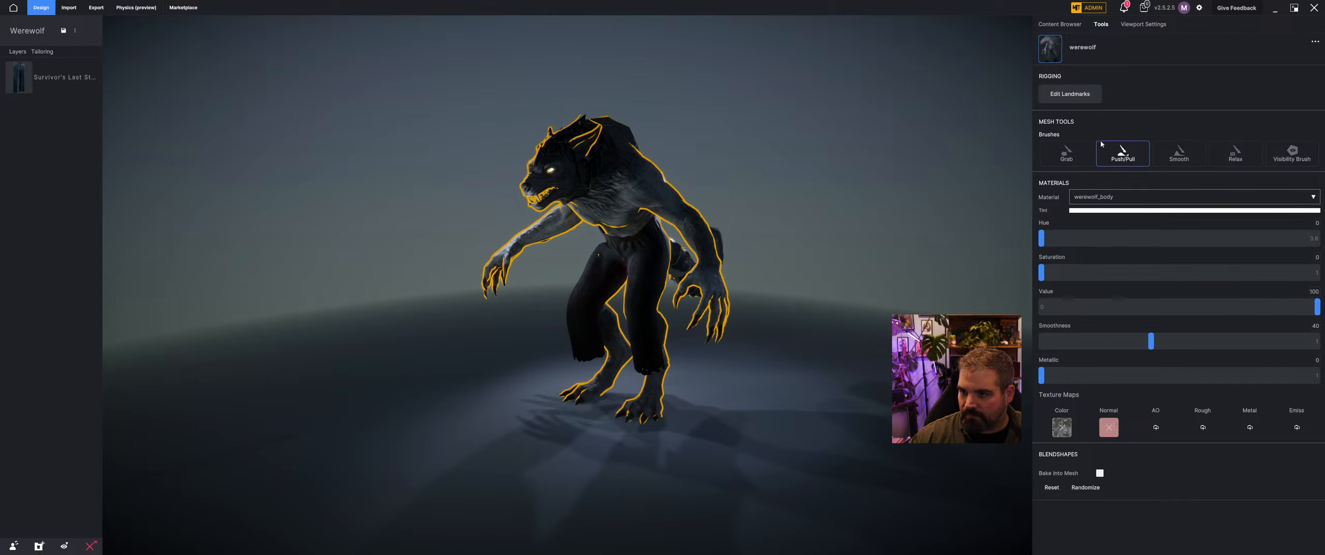
{"action": "left_click", "coordinate": [1069, 93]}
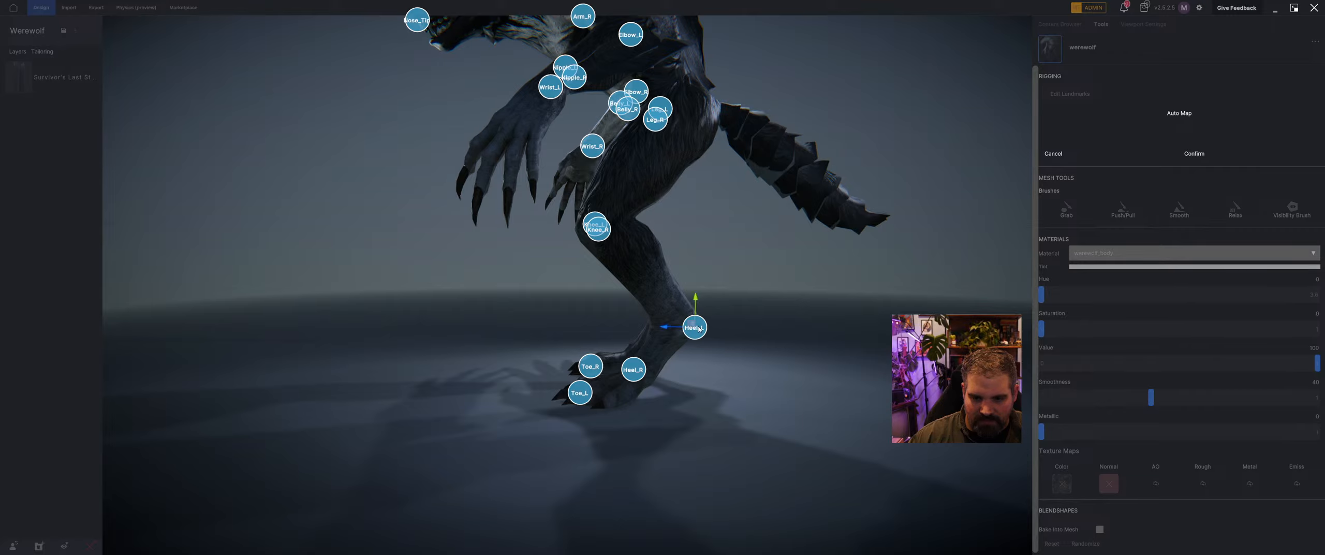
{"action": "middle_click_drag", "start_coordinate": [652, 389], "coordinate": [558, 388]}
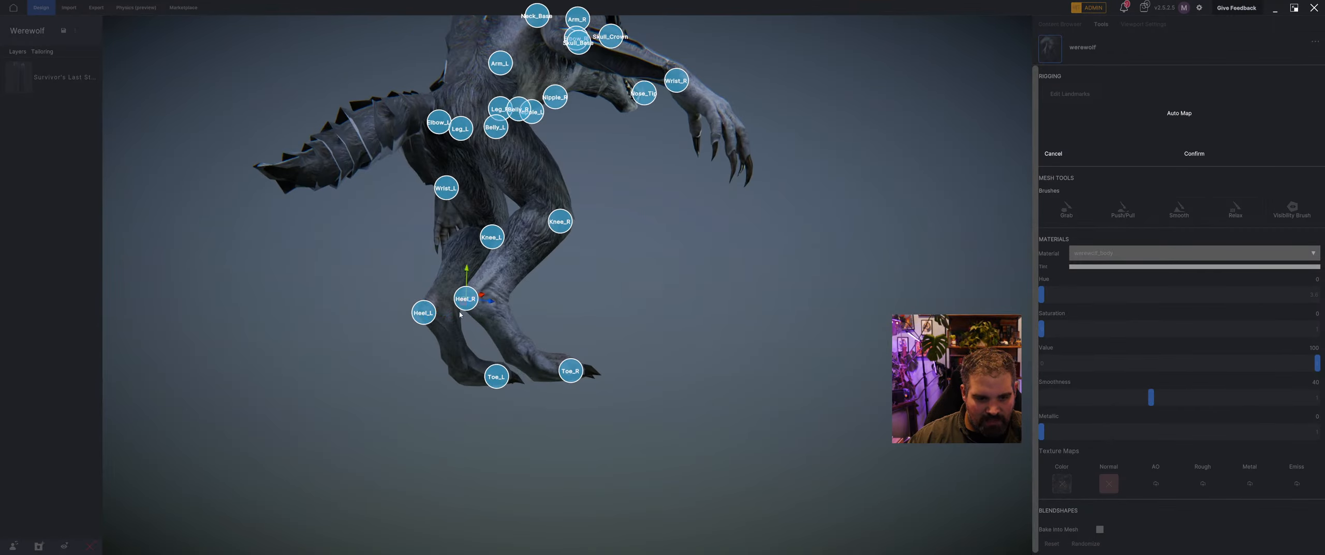
{"action": "middle_click_drag", "start_coordinate": [459, 315], "coordinate": [531, 351]}
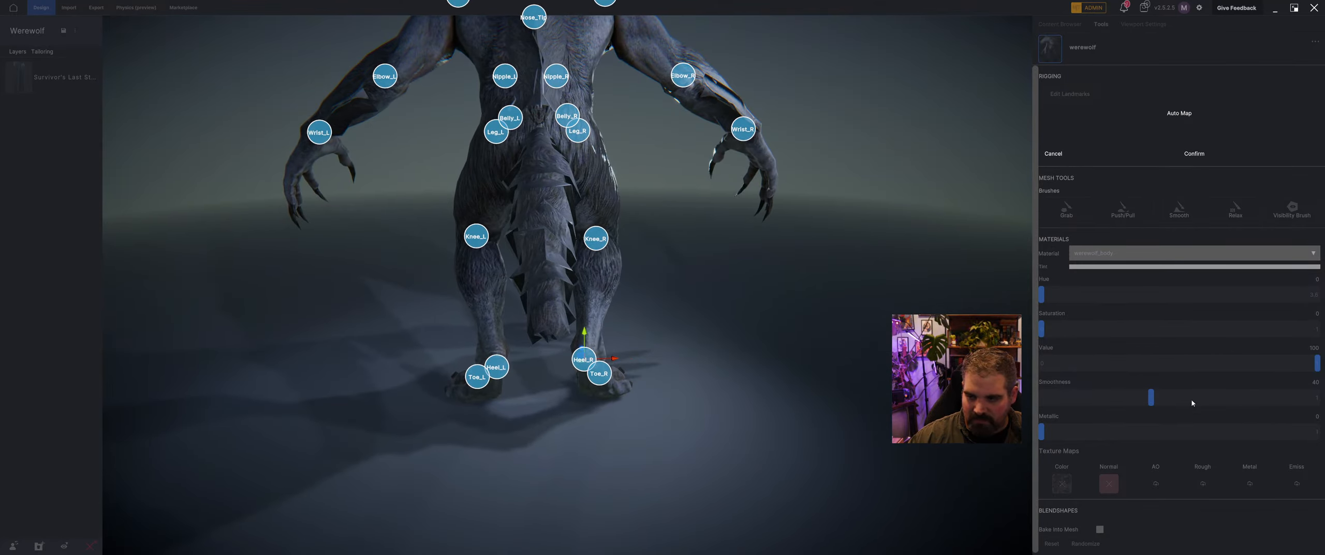
{"action": "left_click", "coordinate": [1195, 153]}
Step: Remove the Survivor's Last Stand Outfit Pants from the werewolf's layers
{"action": "middle_click_drag", "start_coordinate": [308, 236], "coordinate": [523, 231]}
{"action": "left_click", "coordinate": [641, 244]}
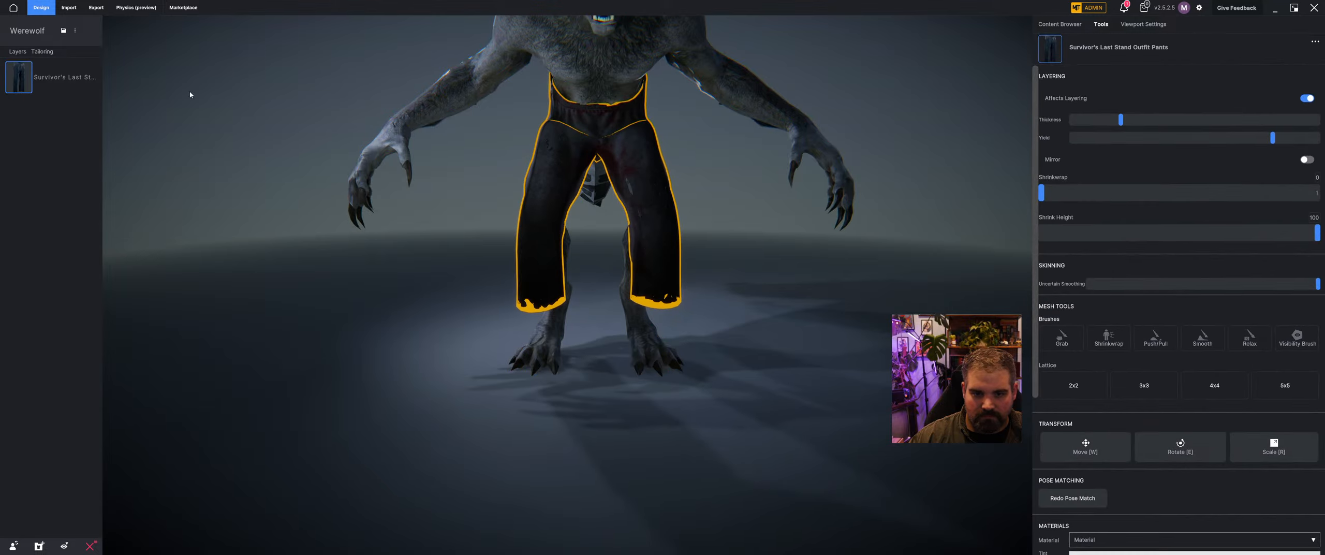
{"action": "left_click", "coordinate": [84, 78]}
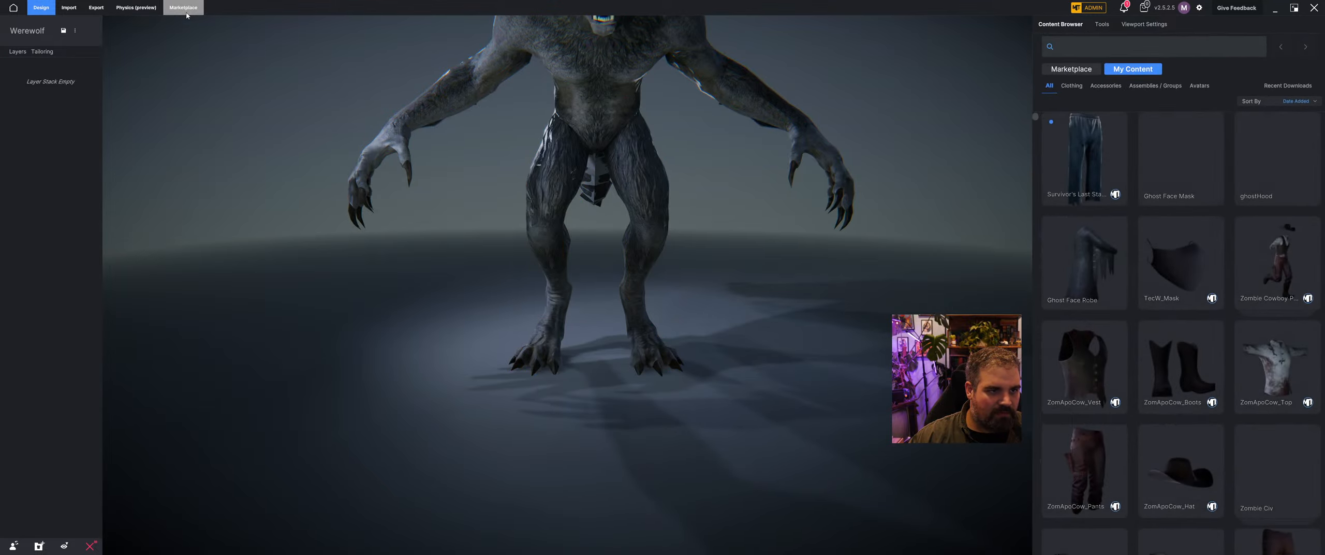
Step: Search the downloaded content for "survivor" and apply the Survivor's Last Stand pants and blood-stained shirt to the werewolf
{"action": "left_click", "coordinate": [185, 11]}
{"action": "left_click", "coordinate": [48, 10]}
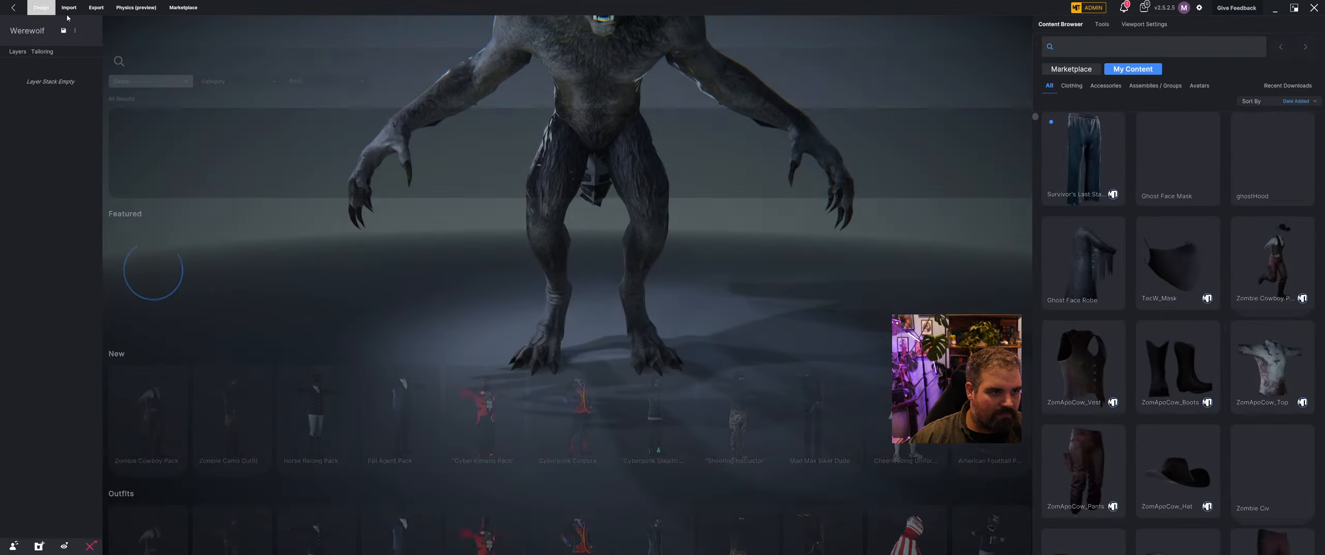
{"action": "left_click", "coordinate": [1097, 44]}
{"action": "type", "text": "s"}
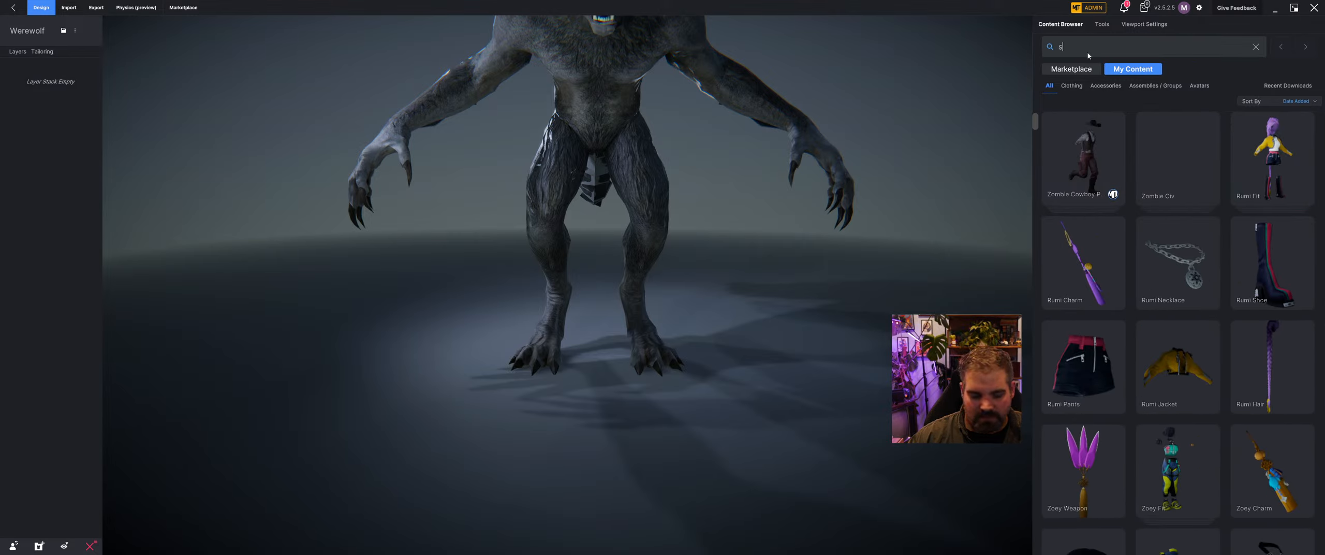
{"action": "type", "text": "urvivor"}
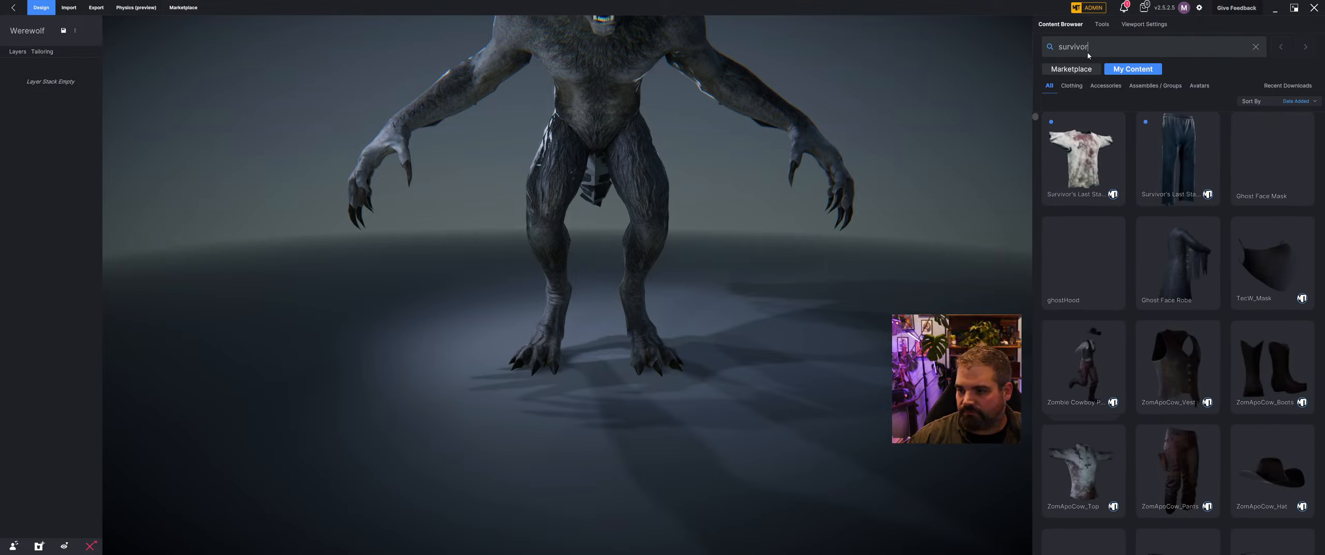
{"action": "mouse_move", "coordinate": [1171, 158]}
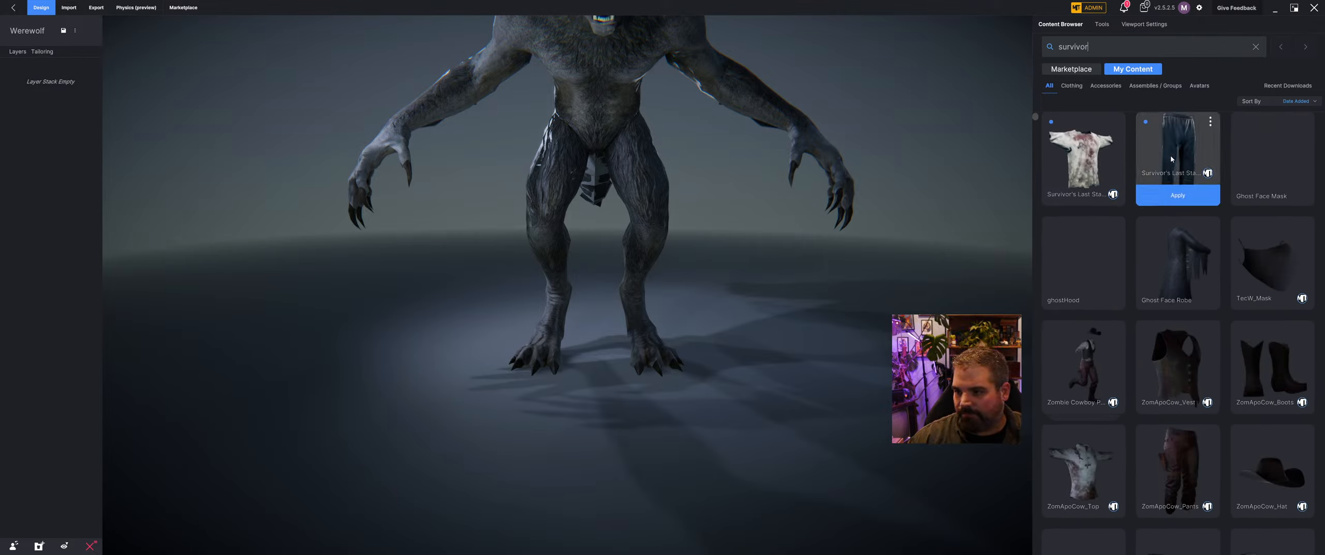
{"action": "left_click", "coordinate": [1168, 195]}
{"action": "left_click_drag", "start_coordinate": [401, 277], "coordinate": [613, 15]}
{"action": "left_click", "coordinate": [1069, 26]}
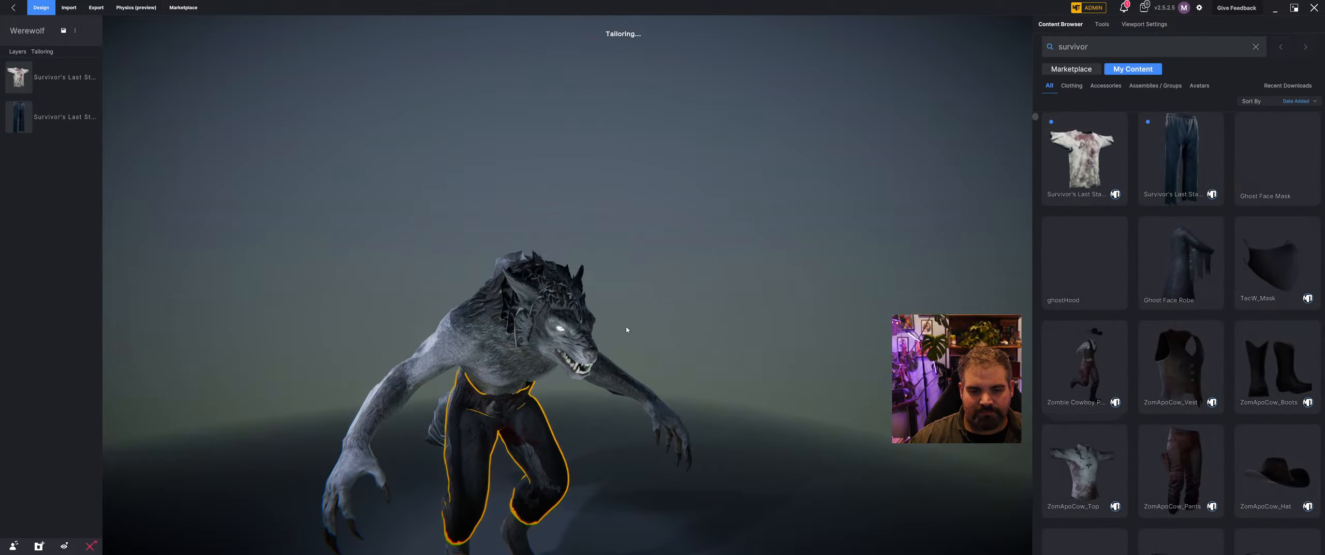
Step: Examine the fit of the shirt and pants on the werewolf up close and from several sides
{"action": "left_click_drag", "start_coordinate": [627, 329], "coordinate": [610, 295]}
{"action": "left_click", "coordinate": [673, 312]}
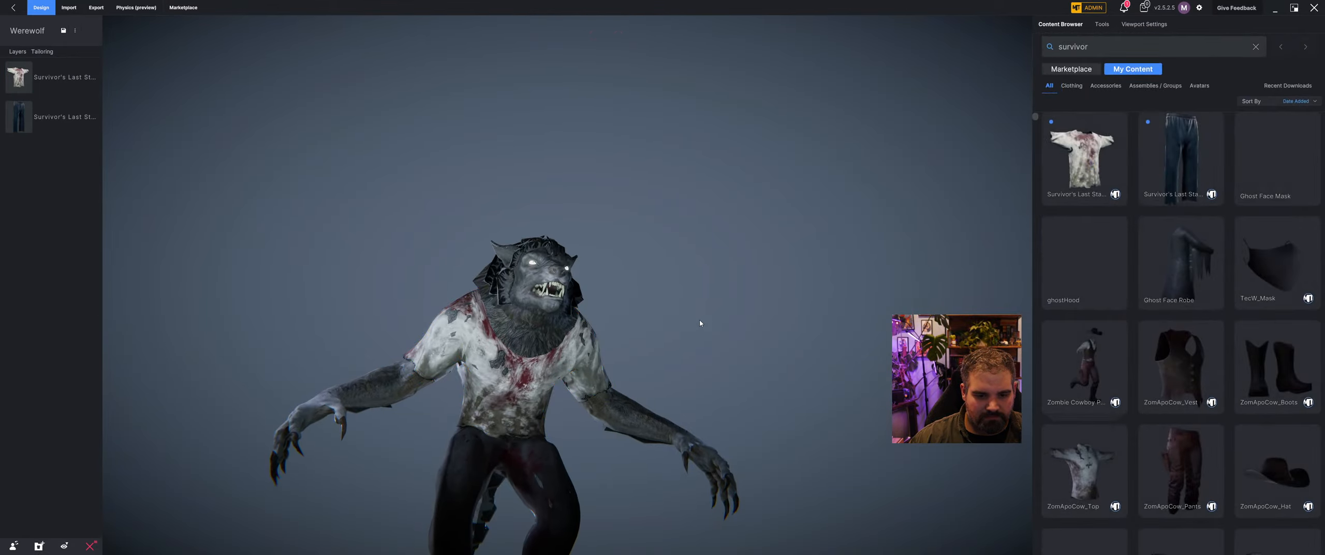
{"action": "left_click_drag", "start_coordinate": [699, 318], "coordinate": [466, 378]}
{"action": "scroll", "coordinate": [604, 391], "scroll_direction": "up", "scroll_amount": 3}
{"action": "scroll", "coordinate": [432, 404], "scroll_direction": "up", "scroll_amount": 4}
{"action": "scroll", "coordinate": [431, 404], "scroll_direction": "down", "scroll_amount": 6}
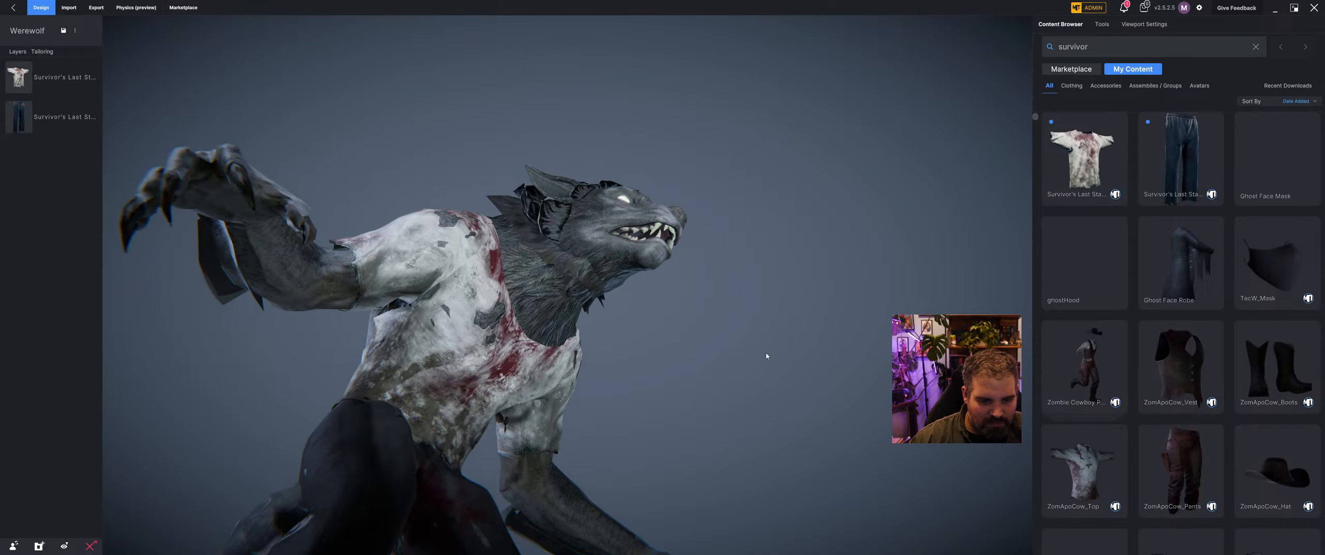
{"action": "left_click_drag", "start_coordinate": [766, 358], "coordinate": [926, 434]}
{"action": "left_click_drag", "start_coordinate": [466, 440], "coordinate": [530, 401]}
{"action": "middle_click_drag", "start_coordinate": [530, 401], "coordinate": [568, 346]}
Step: Start sculpting the pants with the Grab brush on their layered shape and enlarge the brush radius to near maximum
{"action": "left_click", "coordinate": [568, 346]}
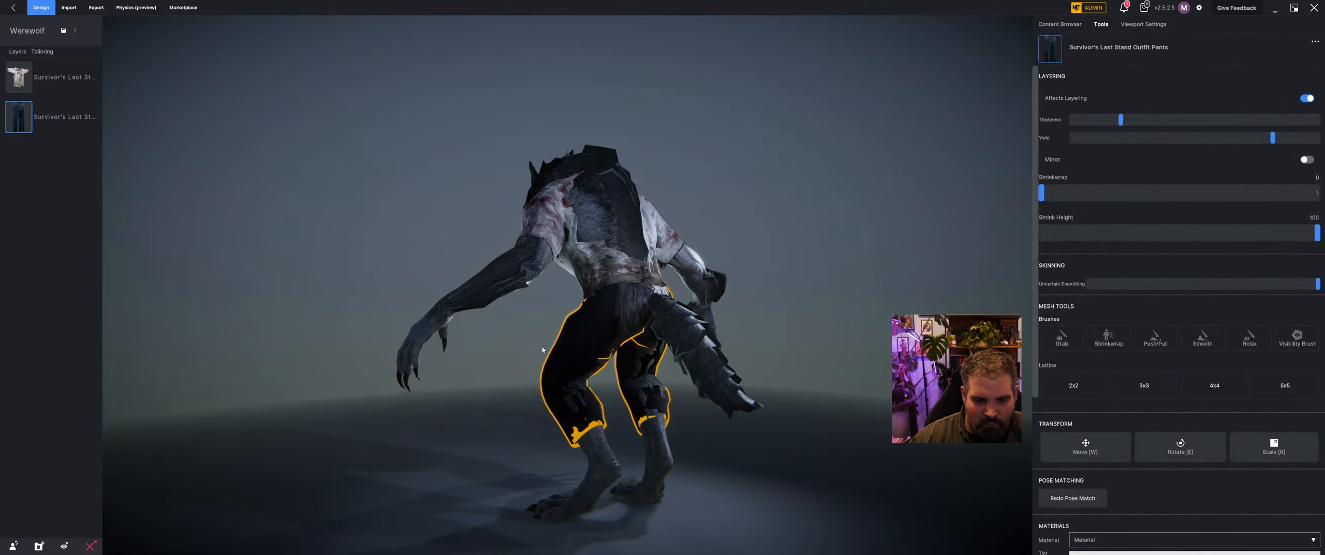
{"action": "left_click_drag", "start_coordinate": [568, 345], "coordinate": [942, 257]}
{"action": "left_click", "coordinate": [1062, 338]}
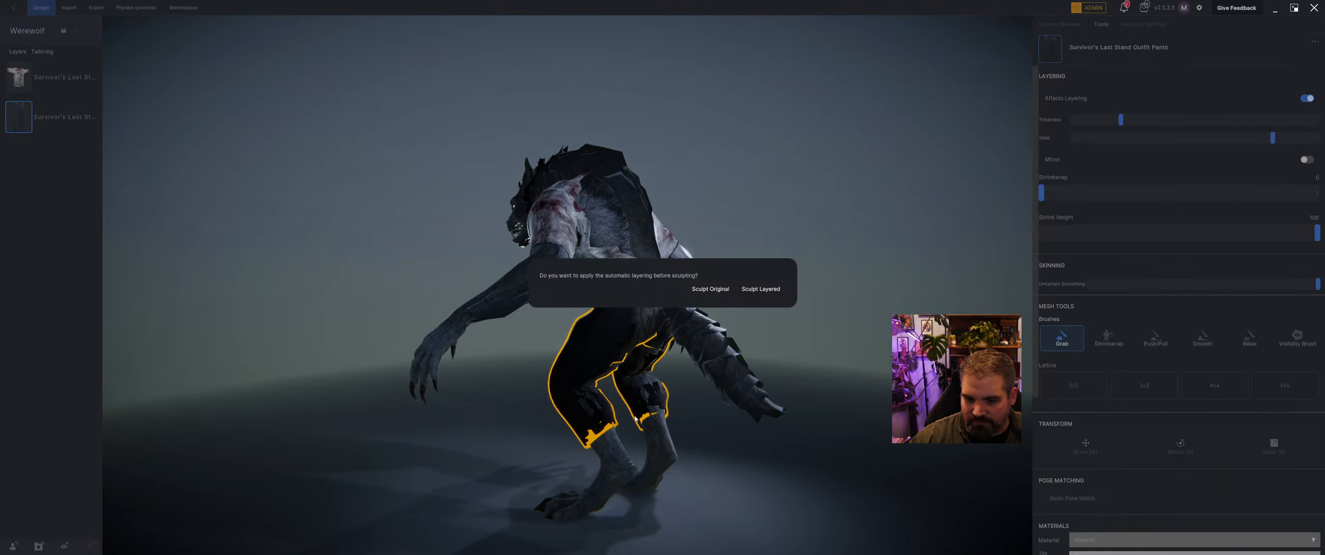
{"action": "left_click", "coordinate": [760, 290]}
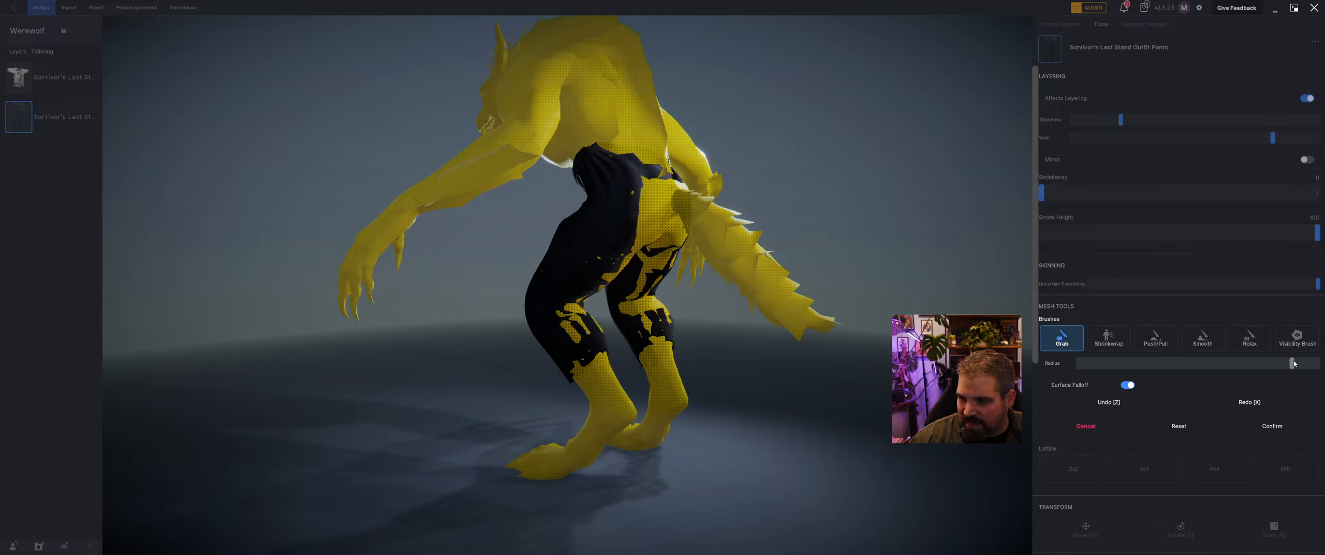
Step: Pull the pants outward over the werewolf's thighs and seat around the tail using the Push/Pull brush
{"action": "left_click", "coordinate": [1152, 337]}
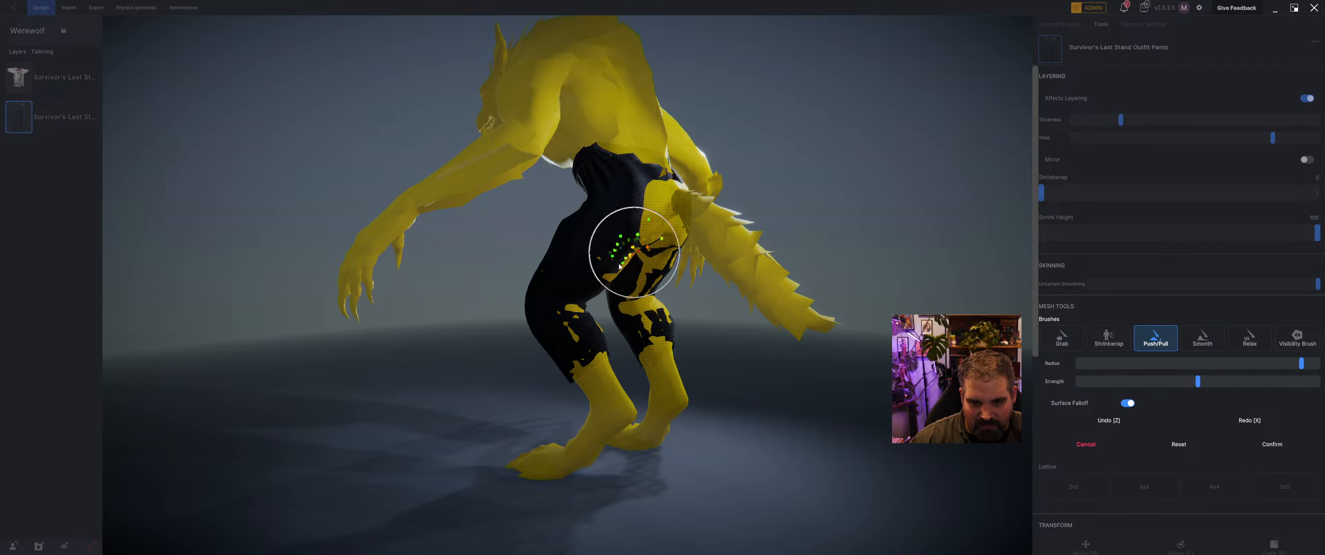
{"action": "middle_click_drag", "start_coordinate": [563, 266], "coordinate": [498, 258]}
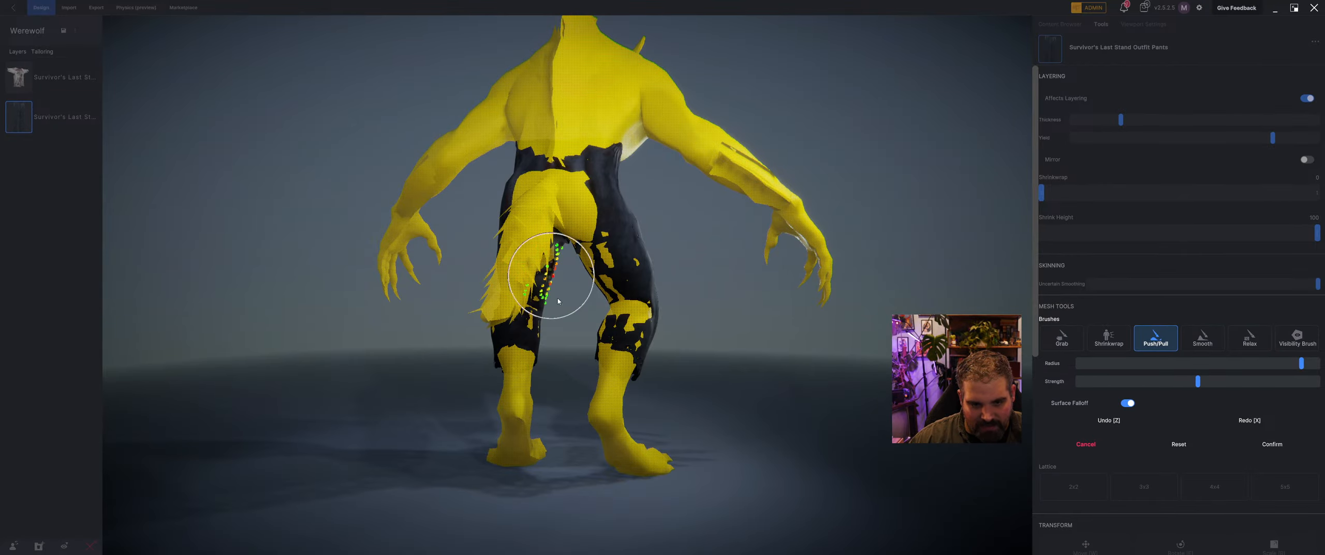
{"action": "middle_click_drag", "start_coordinate": [558, 300], "coordinate": [497, 221]}
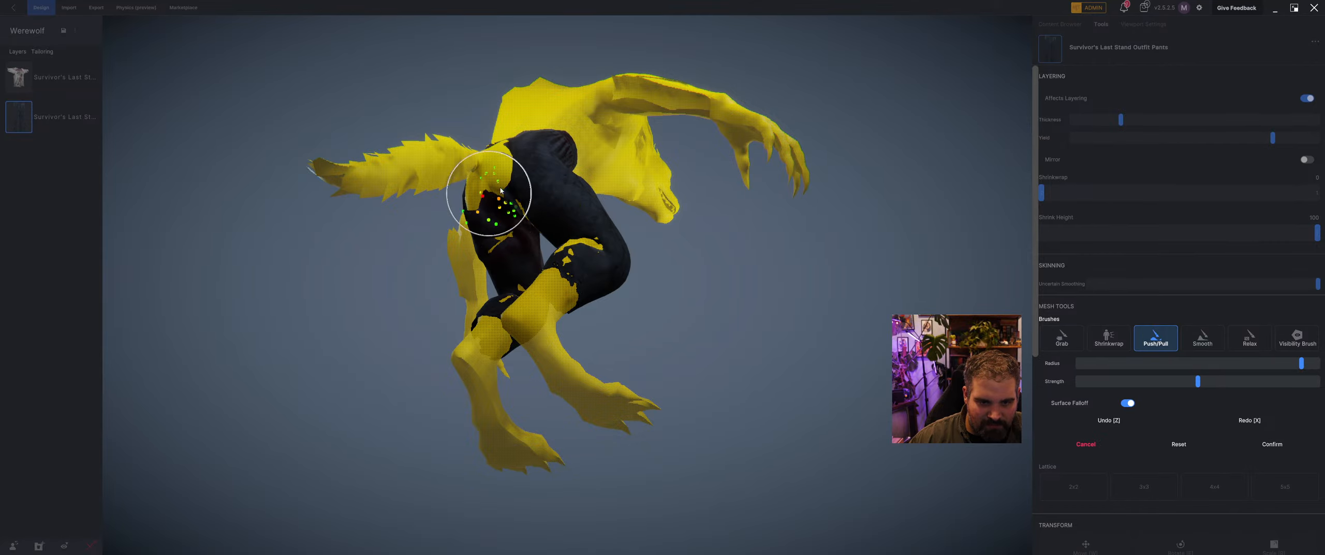
{"action": "mouse_move", "coordinate": [614, 256]}
{"action": "middle_mouse_down"}
{"action": "mouse_move", "coordinate": [609, 287]}
{"action": "mouse_move", "coordinate": [637, 298]}
{"action": "middle_mouse_up"}
{"action": "middle_click_drag", "start_coordinate": [638, 288], "coordinate": [673, 311]}
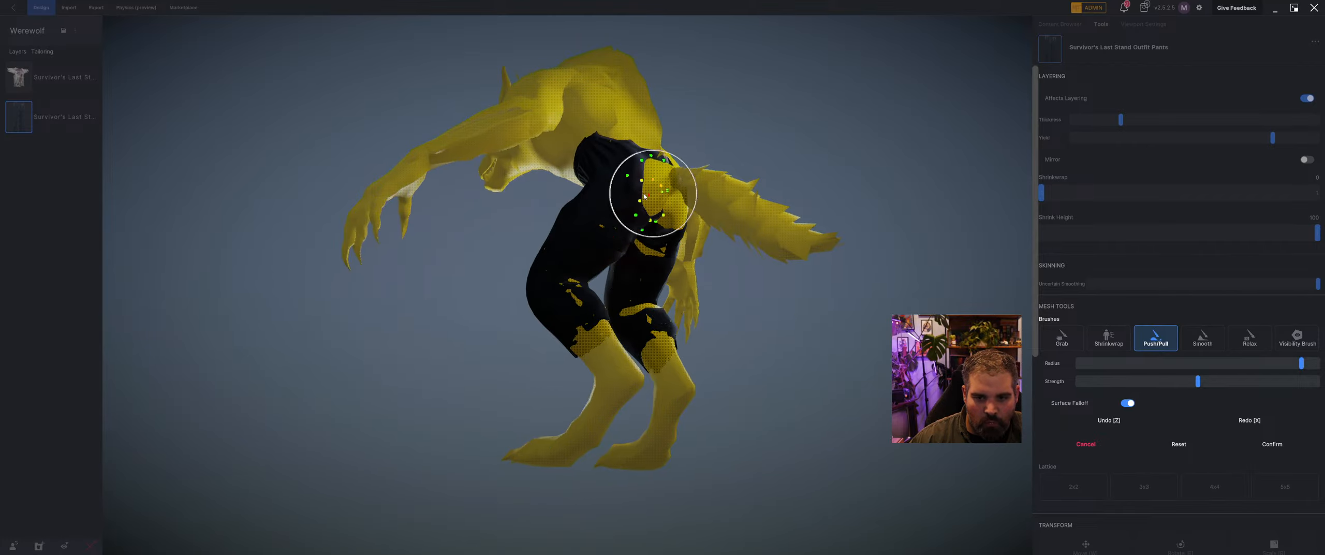
{"action": "mouse_move", "coordinate": [684, 191]}
{"action": "middle_mouse_down"}
{"action": "mouse_move", "coordinate": [684, 263]}
{"action": "mouse_move", "coordinate": [668, 264]}
{"action": "middle_mouse_up"}
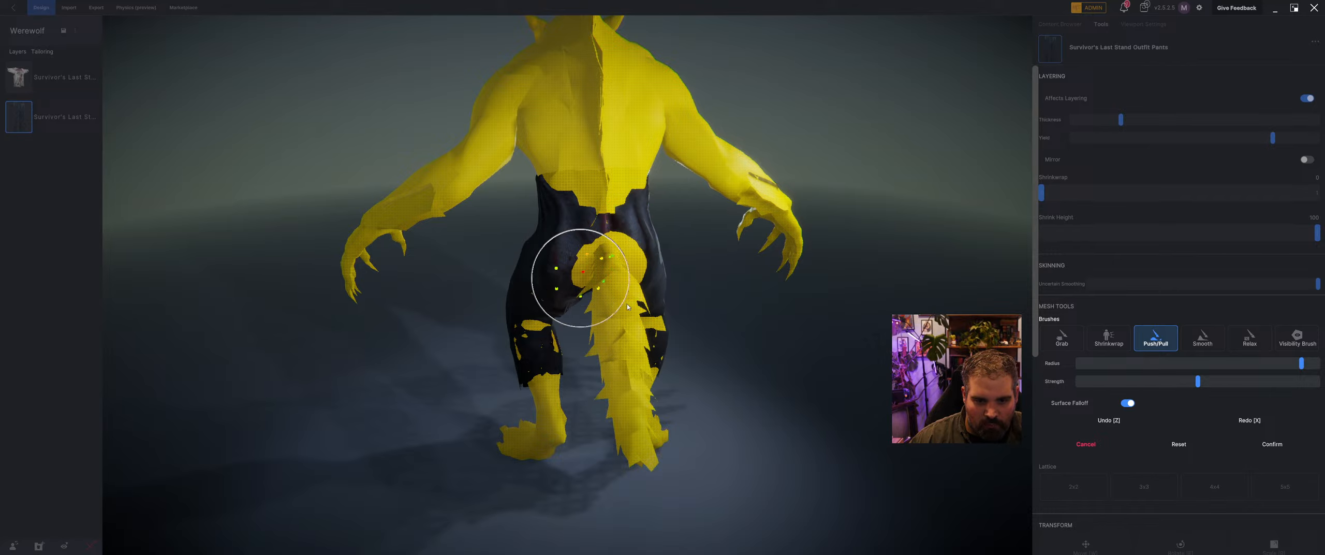
{"action": "middle_click_drag", "start_coordinate": [628, 307], "coordinate": [532, 231]}
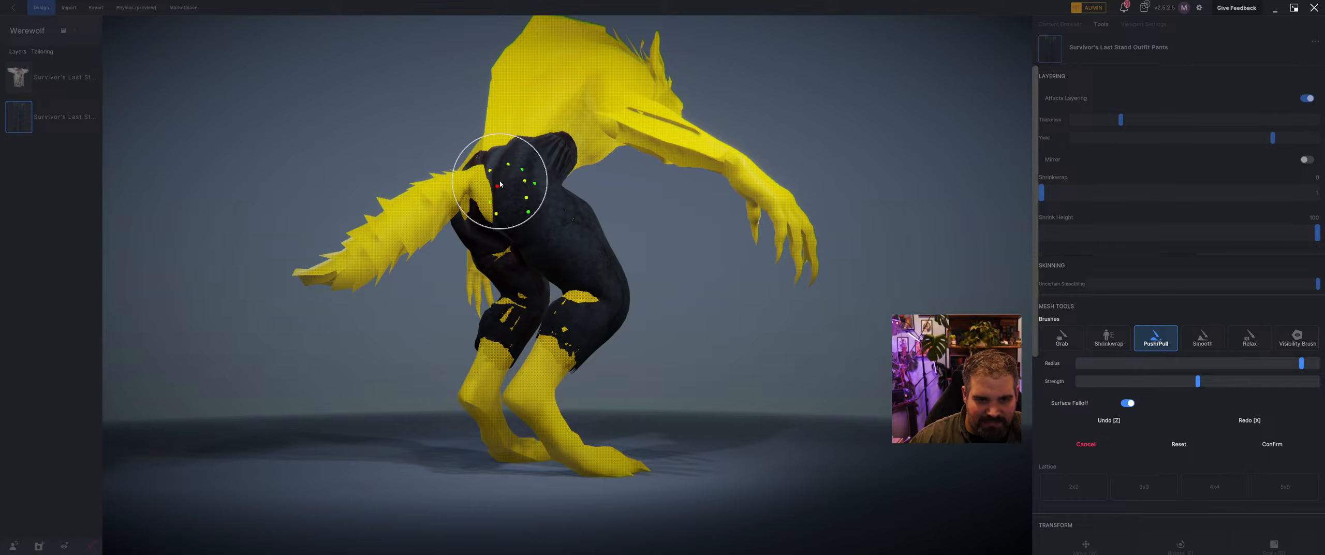
Step: Pull the pants' back waist and remaining clipping areas outward over the body, and confirm the sculpt
{"action": "mouse_move", "coordinate": [497, 239]}
{"action": "middle_mouse_down"}
{"action": "mouse_move", "coordinate": [573, 175]}
{"action": "mouse_move", "coordinate": [625, 212]}
{"action": "mouse_move", "coordinate": [591, 227]}
{"action": "middle_mouse_up"}
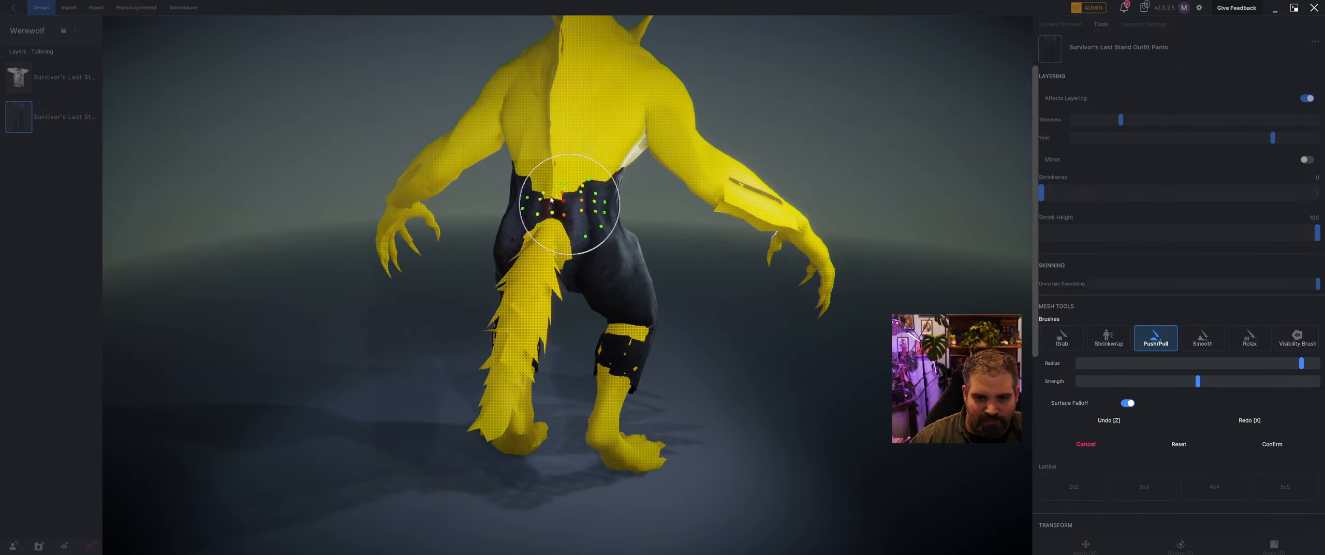
{"action": "mouse_move", "coordinate": [539, 191]}
{"action": "middle_mouse_down"}
{"action": "mouse_move", "coordinate": [600, 213]}
{"action": "mouse_move", "coordinate": [627, 183]}
{"action": "middle_mouse_up"}
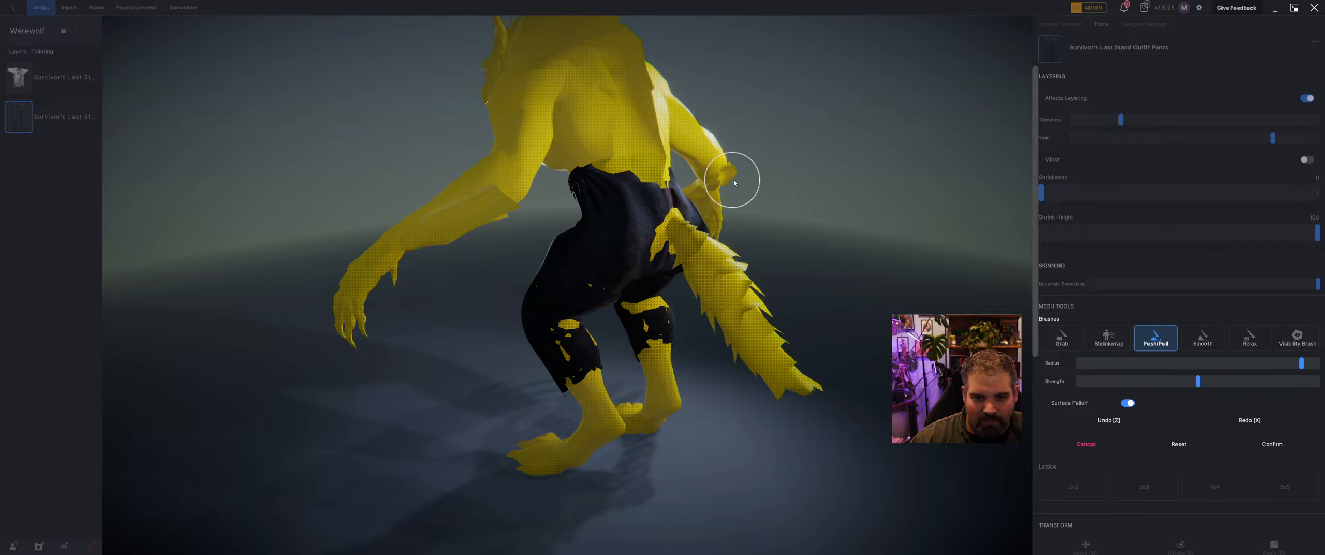
{"action": "mouse_move", "coordinate": [724, 177]}
{"action": "middle_mouse_down"}
{"action": "mouse_move", "coordinate": [636, 213]}
{"action": "mouse_move", "coordinate": [668, 202]}
{"action": "middle_mouse_up"}
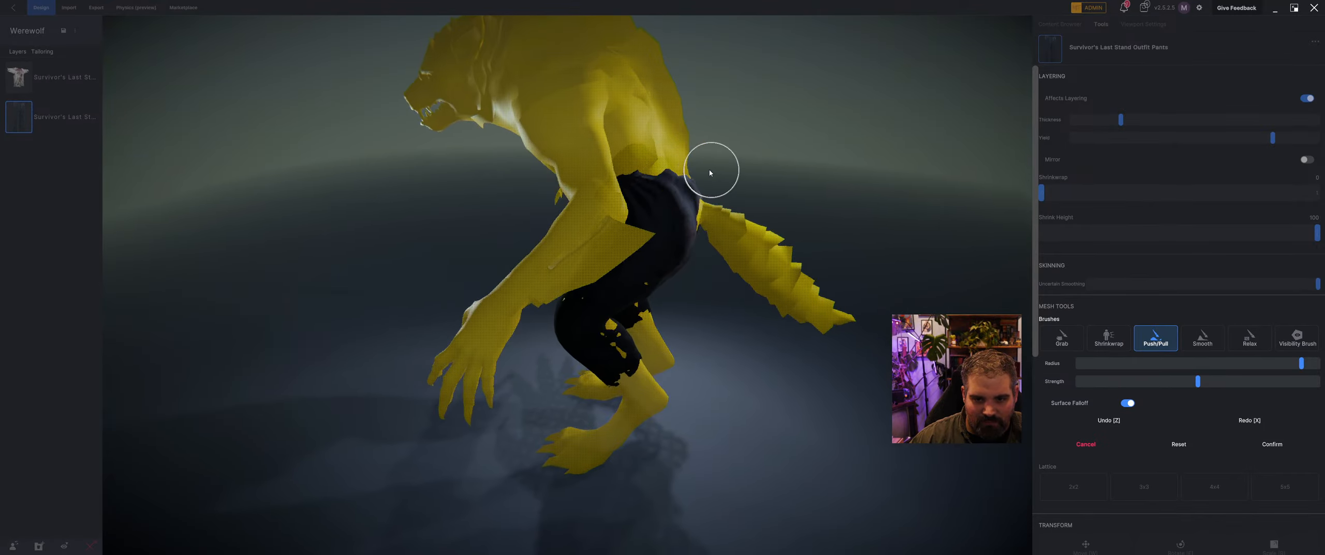
{"action": "mouse_move", "coordinate": [710, 171]}
{"action": "middle_mouse_down"}
{"action": "mouse_move", "coordinate": [608, 235]}
{"action": "mouse_move", "coordinate": [719, 290]}
{"action": "mouse_move", "coordinate": [600, 222]}
{"action": "middle_mouse_up"}
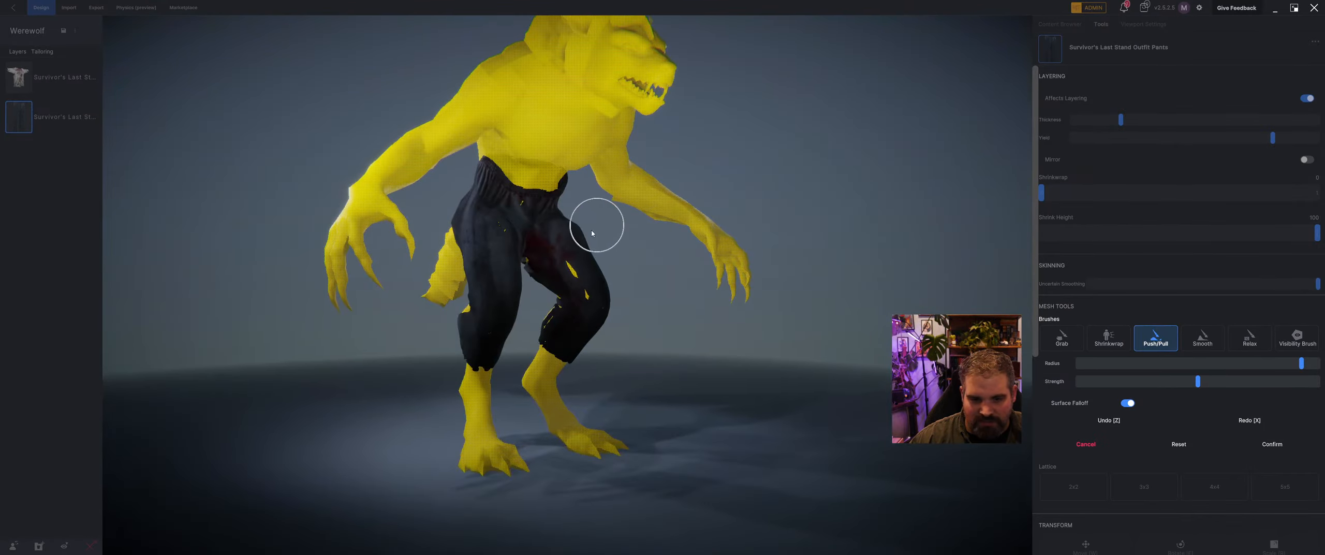
{"action": "middle_click_drag", "start_coordinate": [580, 282], "coordinate": [556, 286]}
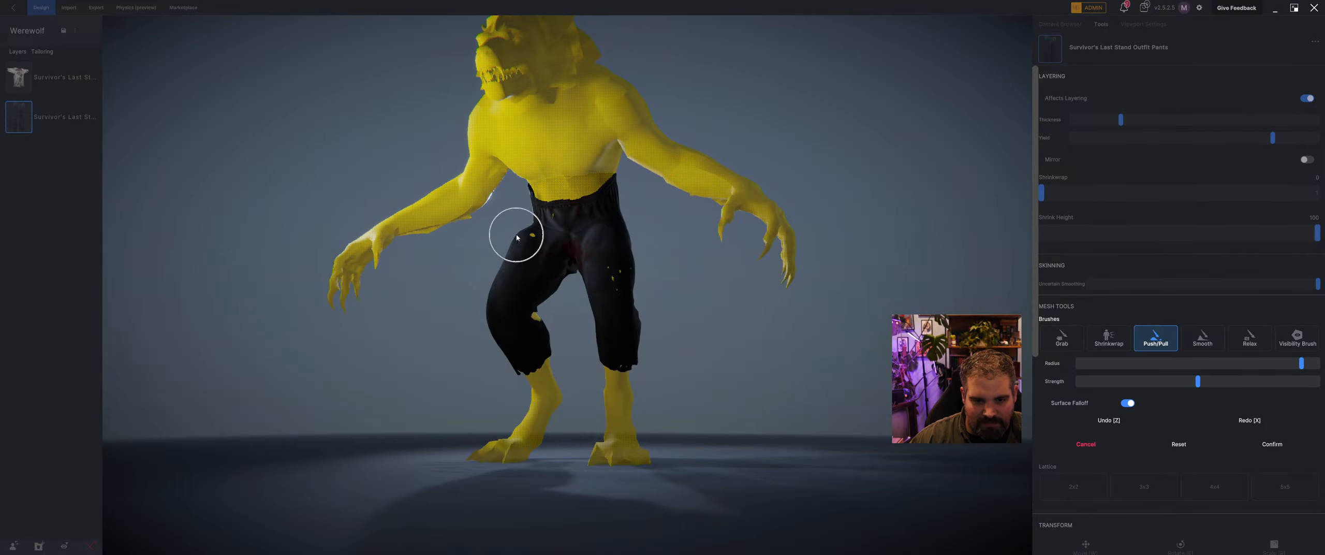
{"action": "mouse_move", "coordinate": [739, 284]}
{"action": "middle_mouse_down"}
{"action": "mouse_move", "coordinate": [737, 307]}
{"action": "mouse_move", "coordinate": [467, 228]}
{"action": "middle_mouse_up"}
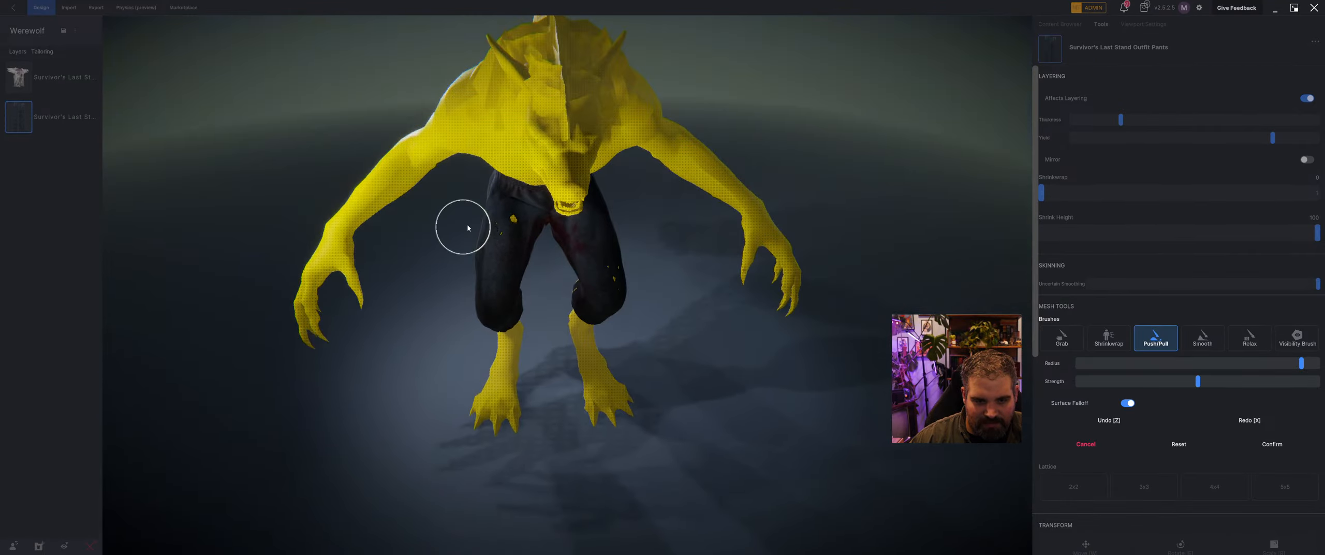
{"action": "left_click", "coordinate": [1272, 444]}
Step: Select the Survivor's Last Stand Outfit Shirt on the werewolf and adjust its scale
{"action": "mouse_move", "coordinate": [595, 243]}
{"action": "middle_mouse_down"}
{"action": "mouse_move", "coordinate": [718, 240]}
{"action": "mouse_move", "coordinate": [559, 226]}
{"action": "mouse_move", "coordinate": [816, 230]}
{"action": "mouse_move", "coordinate": [880, 282]}
{"action": "mouse_move", "coordinate": [895, 254]}
{"action": "middle_mouse_up"}
{"action": "scroll", "coordinate": [896, 254], "scroll_direction": "down", "scroll_amount": 3}
{"action": "left_click", "coordinate": [632, 220]}
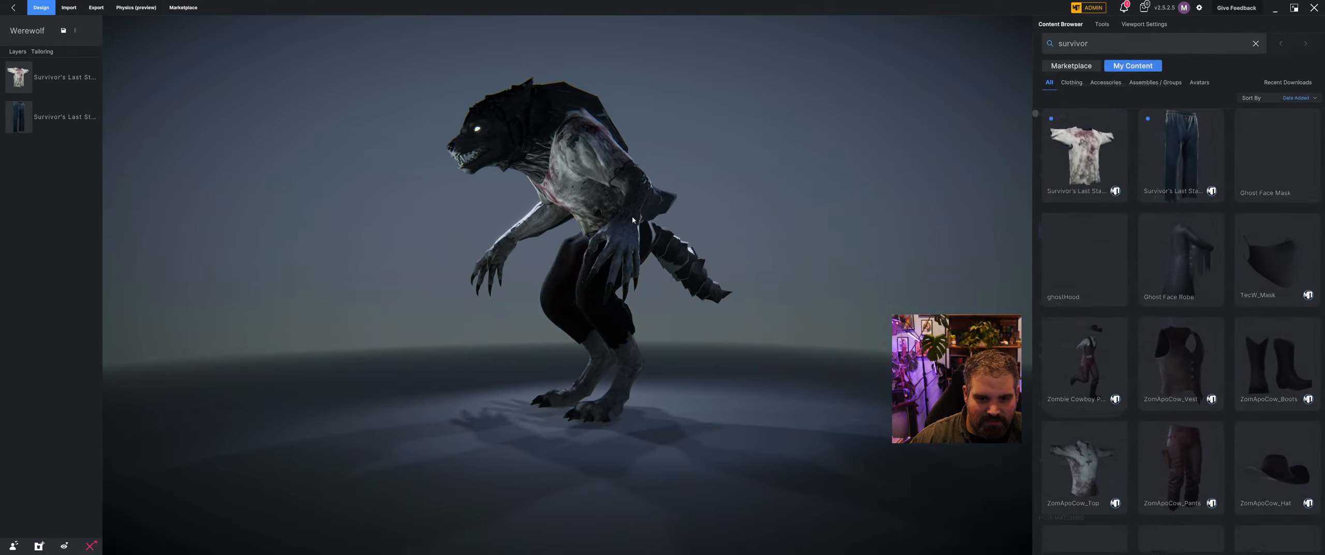
{"action": "middle_click_drag", "start_coordinate": [632, 220], "coordinate": [751, 217]}
{"action": "scroll", "coordinate": [580, 160], "scroll_direction": "up", "scroll_amount": 3}
{"action": "left_click", "coordinate": [575, 155]}
{"action": "middle_click_drag", "start_coordinate": [575, 148], "coordinate": [702, 157]}
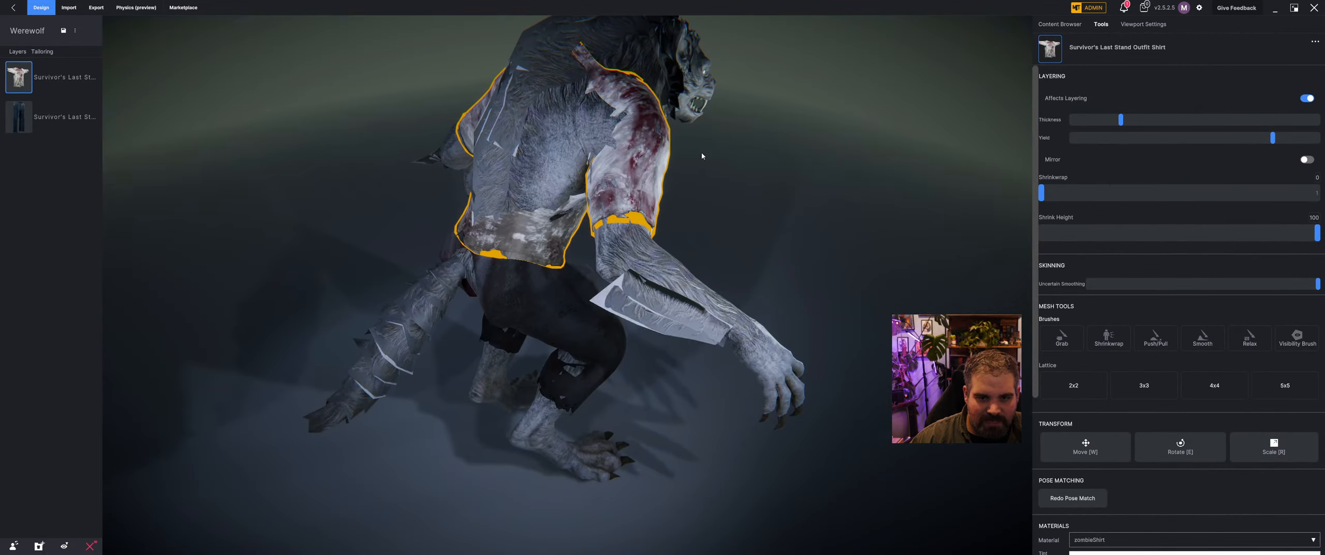
{"action": "key", "text": "r"}
{"action": "middle_click_drag", "start_coordinate": [754, 224], "coordinate": [657, 214]}
{"action": "mouse_move", "coordinate": [502, 213]}
{"action": "left_mouse_down"}
{"action": "mouse_move", "coordinate": [518, 200]}
{"action": "mouse_move", "coordinate": [492, 212]}
{"action": "left_mouse_up"}
Step: Reposition the shirt on the werewolf's torso, raising it to sit higher above the pants
{"action": "middle_click_drag", "start_coordinate": [492, 213], "coordinate": [476, 274]}
{"action": "key", "text": "w"}
{"action": "left_click_drag", "start_coordinate": [415, 288], "coordinate": [399, 336]}
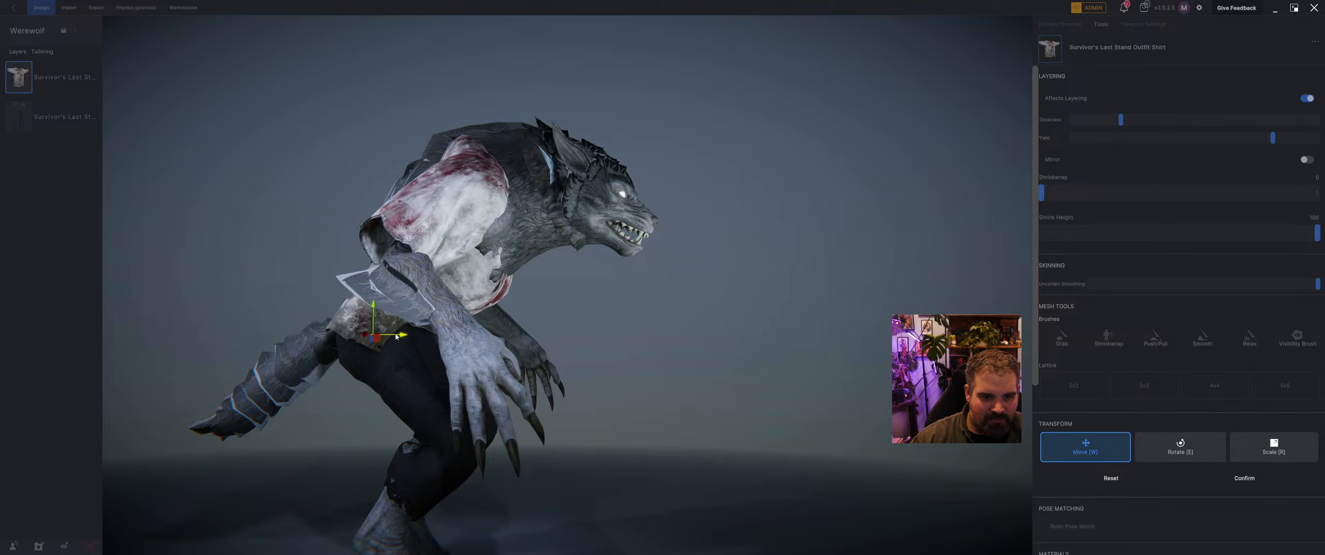
{"action": "middle_click_drag", "start_coordinate": [399, 316], "coordinate": [470, 323]}
{"action": "left_click_drag", "start_coordinate": [473, 356], "coordinate": [472, 337]}
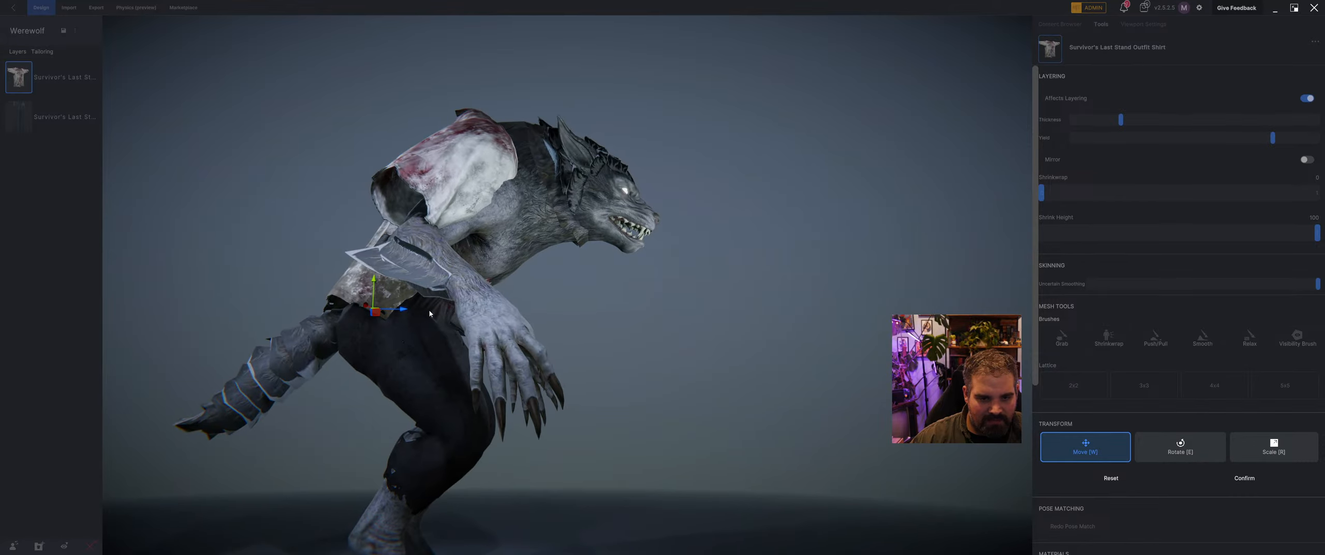
Step: Scale the shirt deeper front to back and slightly along its height, and confirm the transform
{"action": "key", "text": "r"}
{"action": "left_click_drag", "start_coordinate": [407, 310], "coordinate": [423, 311]}
{"action": "mouse_move", "coordinate": [423, 310]}
{"action": "middle_mouse_down"}
{"action": "mouse_move", "coordinate": [478, 314]}
{"action": "mouse_move", "coordinate": [427, 308]}
{"action": "middle_mouse_up"}
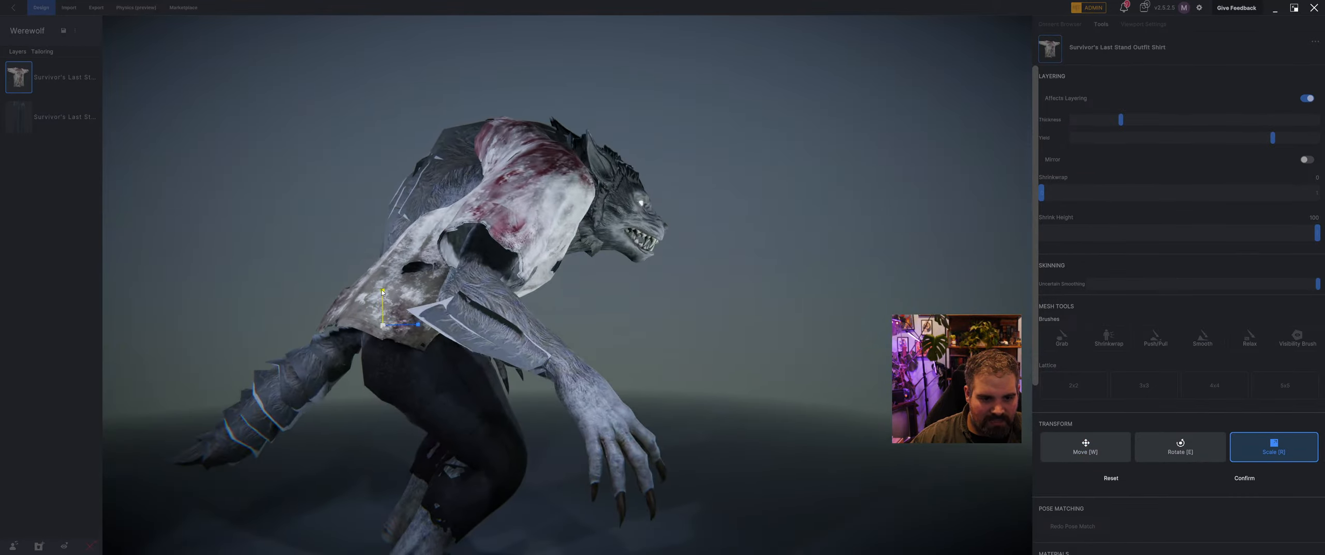
{"action": "left_click_drag", "start_coordinate": [381, 289], "coordinate": [380, 290]}
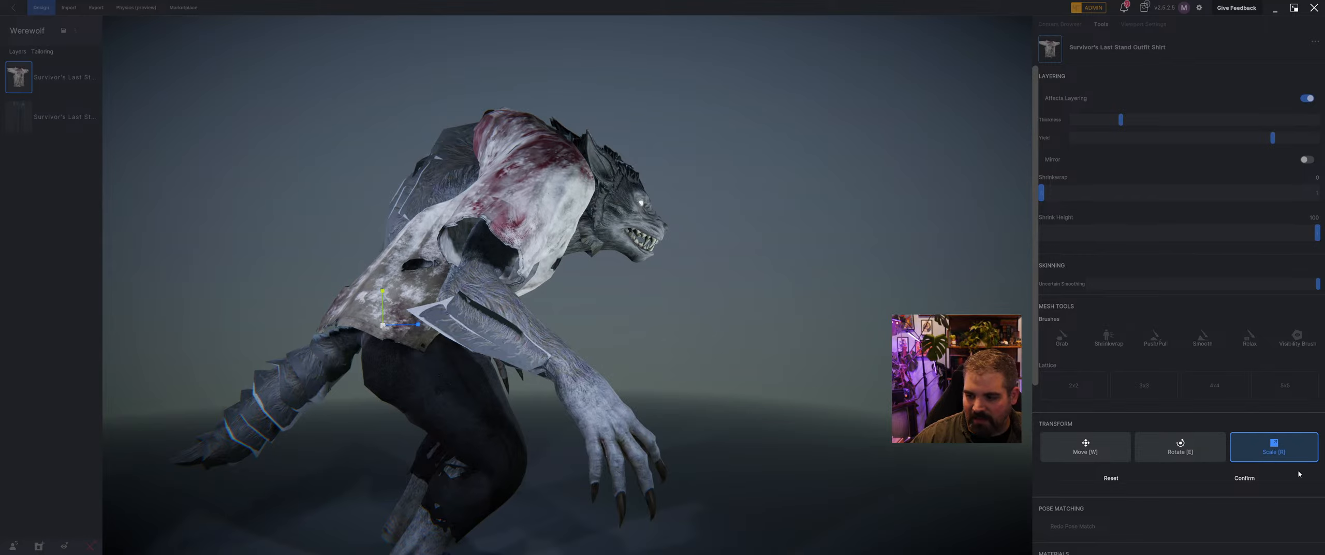
{"action": "left_click", "coordinate": [1245, 477]}
Step: Scale the selected shirt along its height once more and confirm the transform
{"action": "middle_click_drag", "start_coordinate": [686, 373], "coordinate": [563, 322]}
{"action": "scroll", "coordinate": [608, 313], "scroll_direction": "down", "scroll_amount": 2}
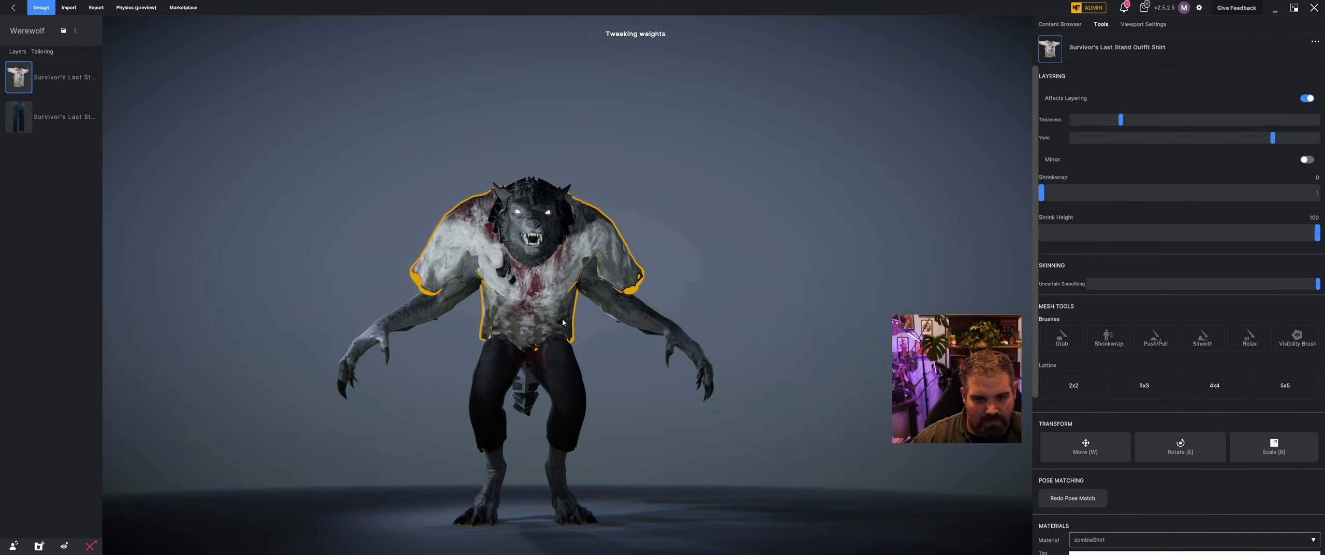
{"action": "middle_click_drag", "start_coordinate": [568, 269], "coordinate": [653, 306]}
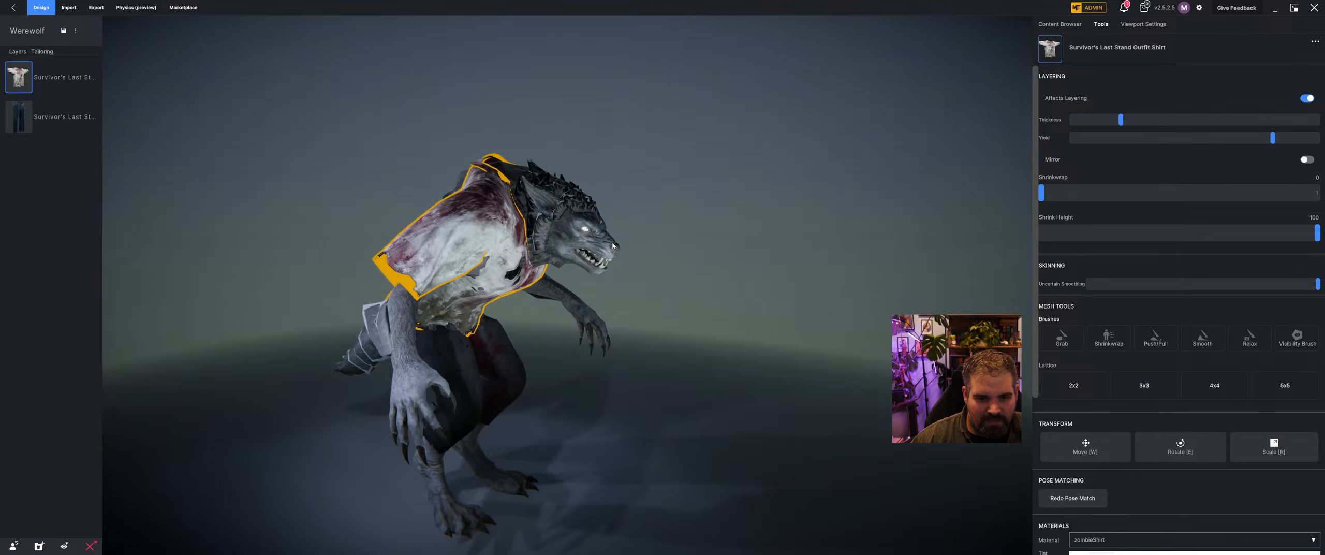
{"action": "left_click", "coordinate": [653, 306]}
{"action": "left_click", "coordinate": [515, 259]}
{"action": "middle_click_drag", "start_coordinate": [608, 263], "coordinate": [668, 253]}
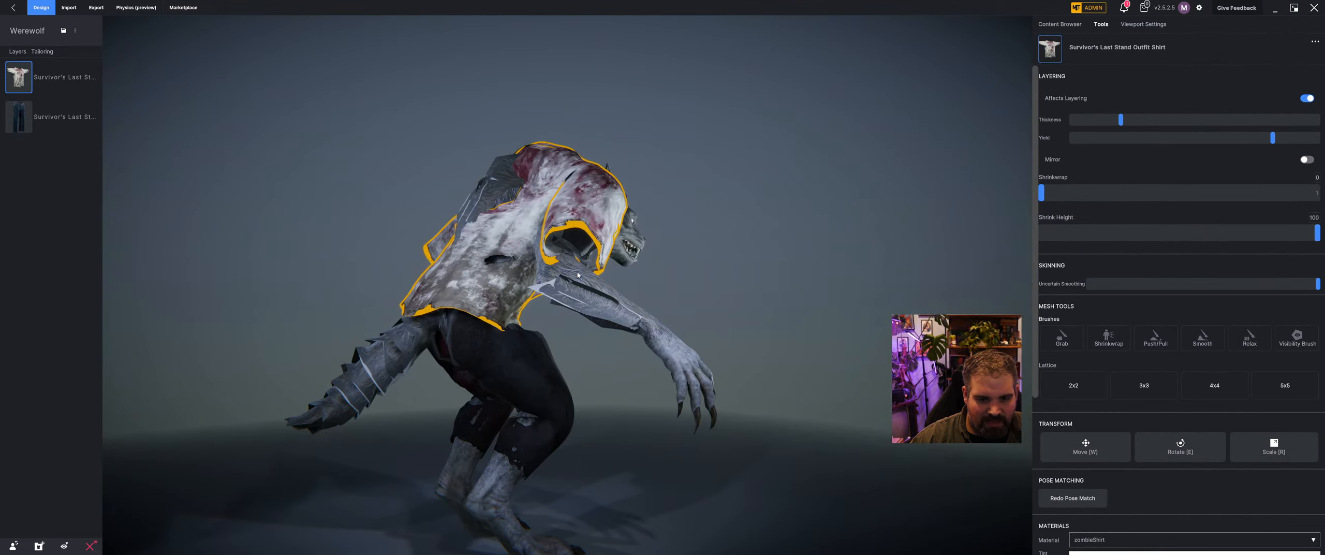
{"action": "key", "text": "r"}
{"action": "mouse_move", "coordinate": [482, 311]}
{"action": "left_mouse_down"}
{"action": "mouse_move", "coordinate": [453, 299]}
{"action": "mouse_move", "coordinate": [474, 268]}
{"action": "mouse_move", "coordinate": [513, 296]}
{"action": "mouse_move", "coordinate": [486, 279]}
{"action": "left_mouse_up"}
{"action": "key", "text": "e"}
{"action": "key", "text": "w"}
{"action": "middle_click_drag", "start_coordinate": [485, 279], "coordinate": [357, 282]}
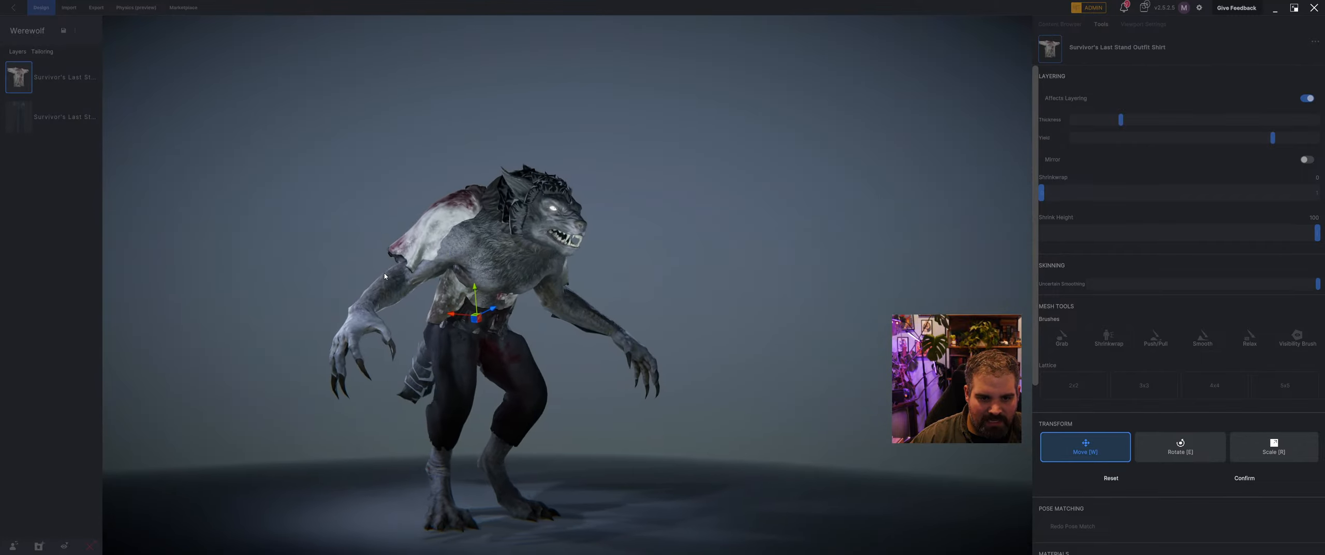
{"action": "left_click", "coordinate": [1244, 477]}
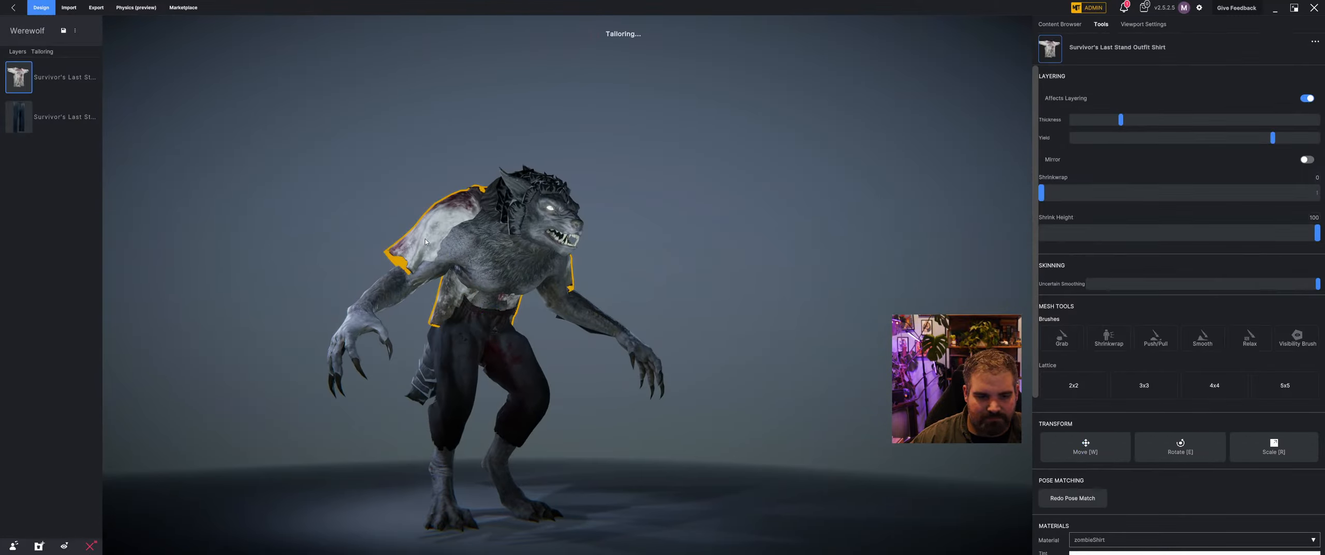
Step: Check the shirt's fit from front and back, and start sculpting its original shape with the Push/Pull brush
{"action": "middle_click_drag", "start_coordinate": [424, 242], "coordinate": [349, 233]}
{"action": "scroll", "coordinate": [349, 233], "scroll_direction": "up", "scroll_amount": 3}
{"action": "middle_click_drag", "start_coordinate": [508, 222], "coordinate": [249, 237]}
{"action": "scroll", "coordinate": [537, 259], "scroll_direction": "up", "scroll_amount": 3}
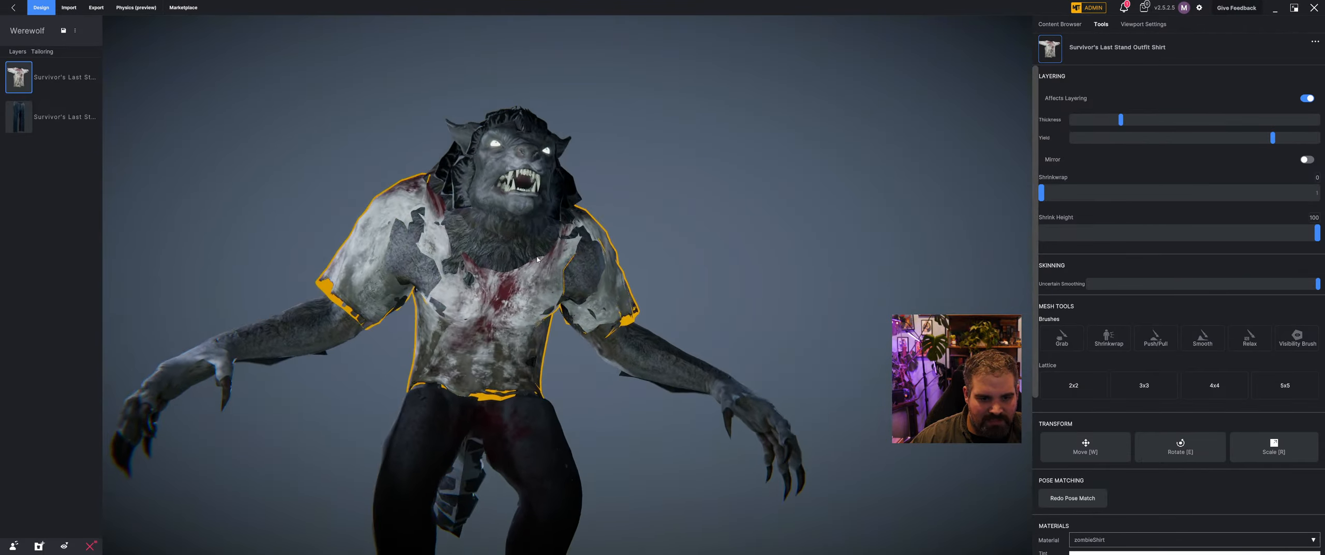
{"action": "middle_click_drag", "start_coordinate": [537, 260], "coordinate": [316, 296]}
{"action": "scroll", "coordinate": [670, 252], "scroll_direction": "down", "scroll_amount": 2}
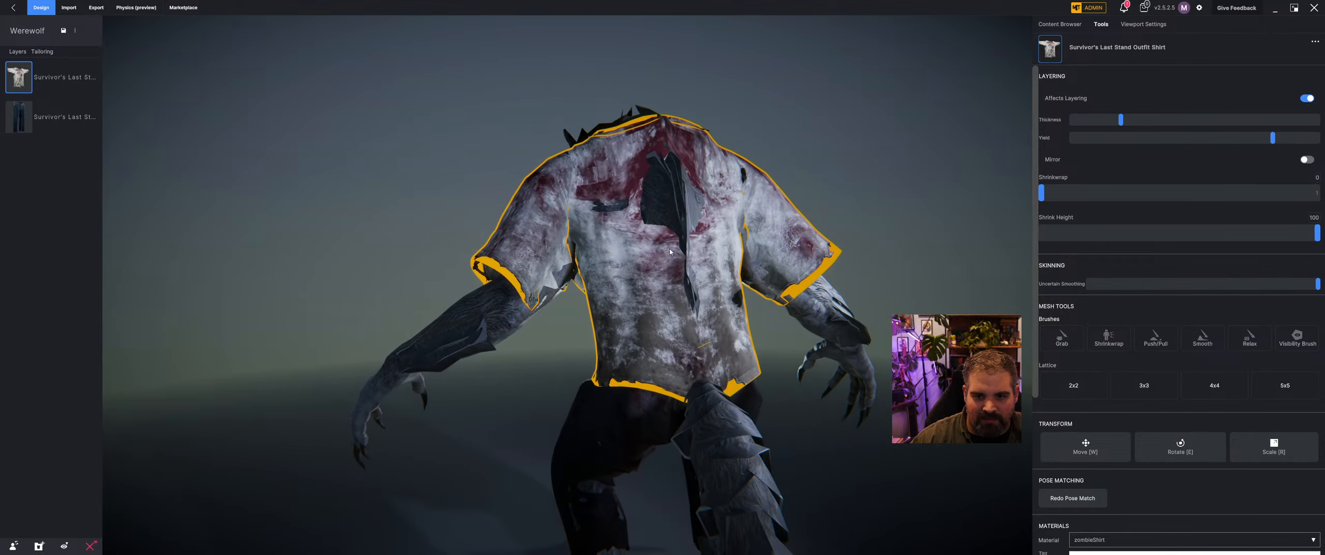
{"action": "scroll", "coordinate": [669, 252], "scroll_direction": "down", "scroll_amount": 2}
{"action": "left_click", "coordinate": [1145, 342]}
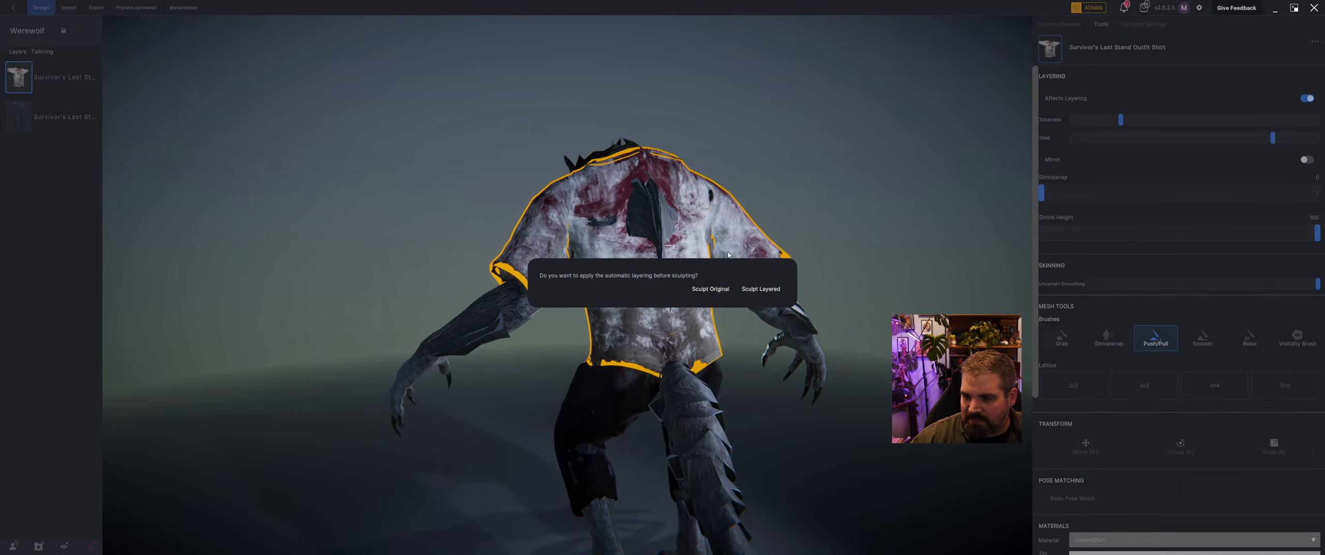
{"action": "left_click", "coordinate": [710, 289]}
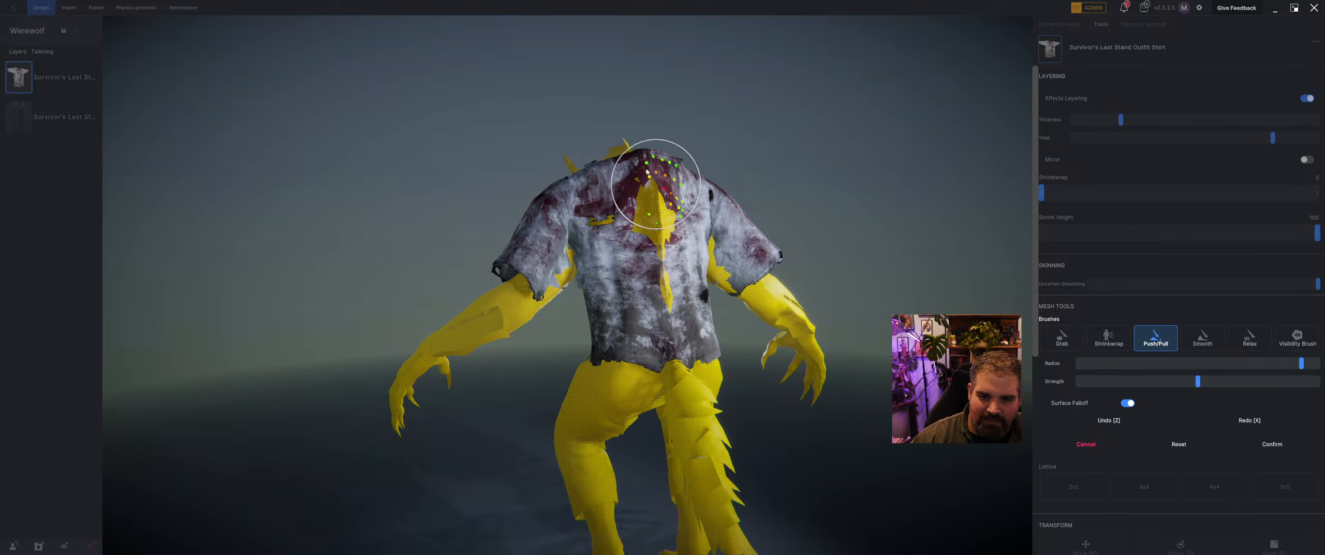
Step: Rework the shirt over the werewolf's chest and back with the Push/Pull brush, and turn surface falloff back on
{"action": "right_click_drag", "start_coordinate": [641, 176], "coordinate": [706, 215]}
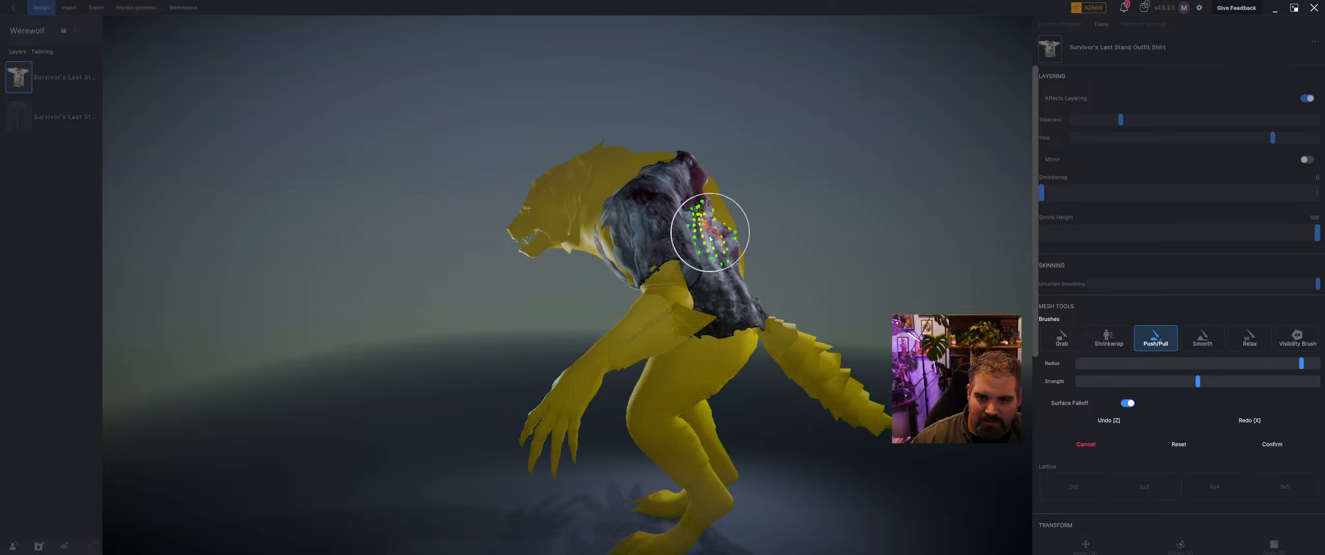
{"action": "mouse_move", "coordinate": [736, 261]}
{"action": "right_mouse_down"}
{"action": "mouse_move", "coordinate": [763, 273]}
{"action": "mouse_move", "coordinate": [496, 279]}
{"action": "right_mouse_up"}
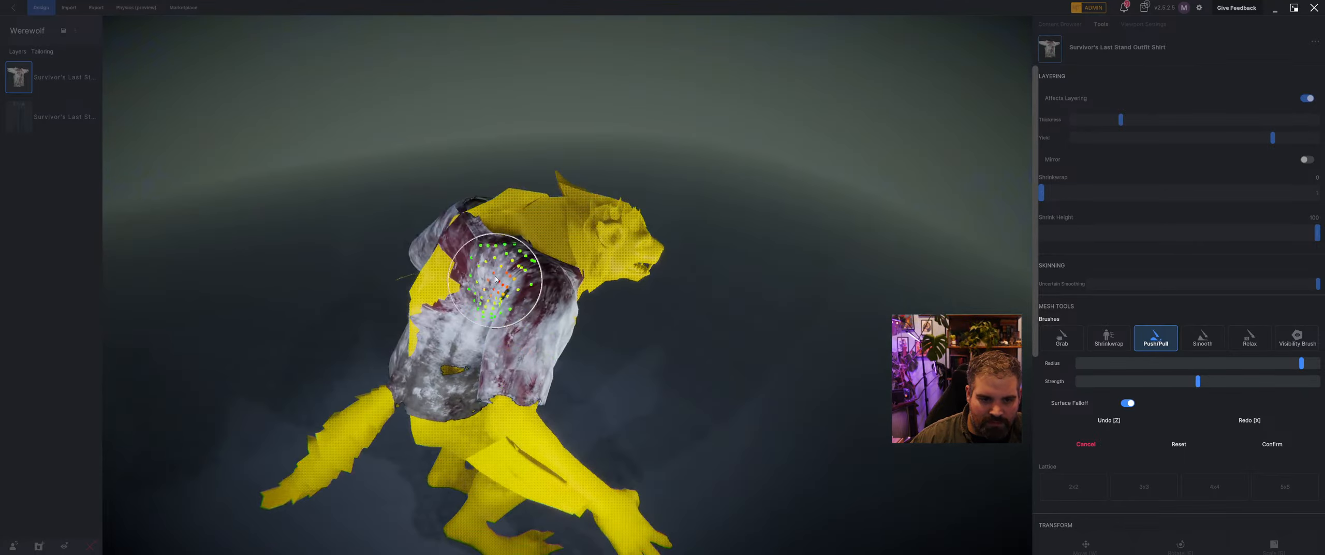
{"action": "mouse_move", "coordinate": [448, 325]}
{"action": "right_mouse_down"}
{"action": "mouse_move", "coordinate": [511, 280]}
{"action": "mouse_move", "coordinate": [513, 253]}
{"action": "mouse_move", "coordinate": [484, 237]}
{"action": "right_mouse_up"}
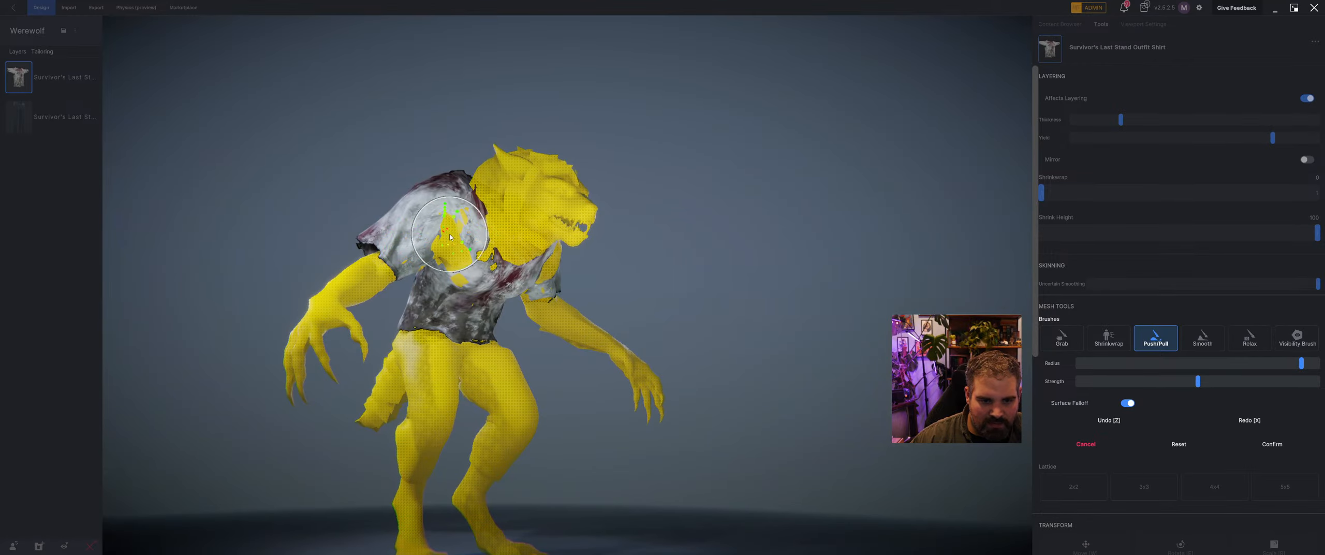
{"action": "right_click_drag", "start_coordinate": [512, 272], "coordinate": [612, 248]}
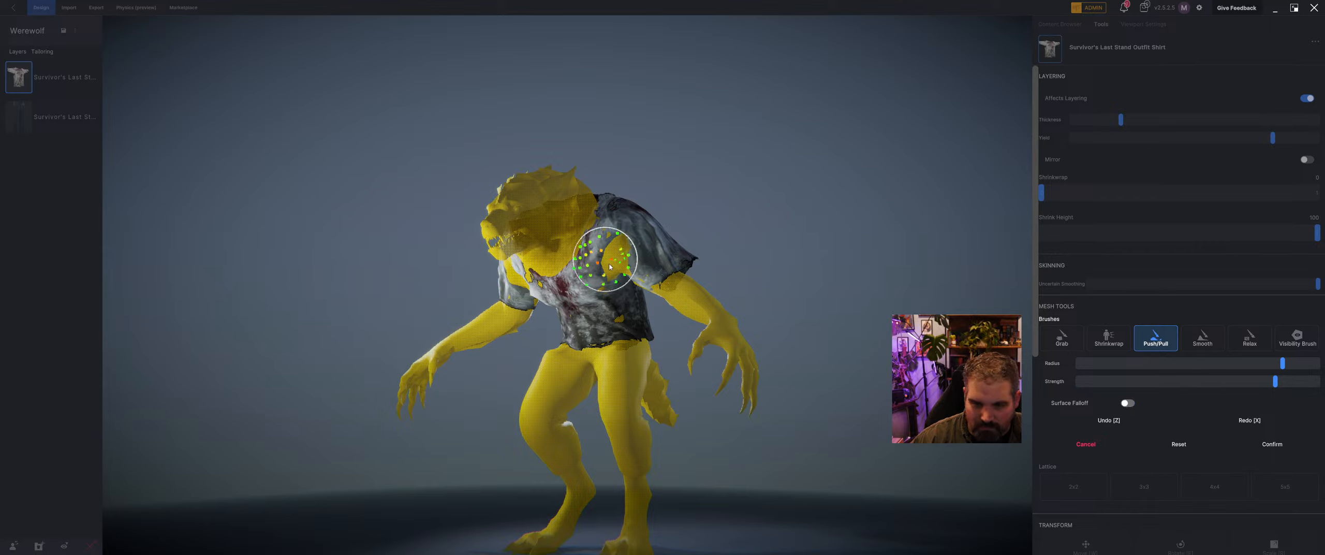
{"action": "left_click", "coordinate": [1130, 406]}
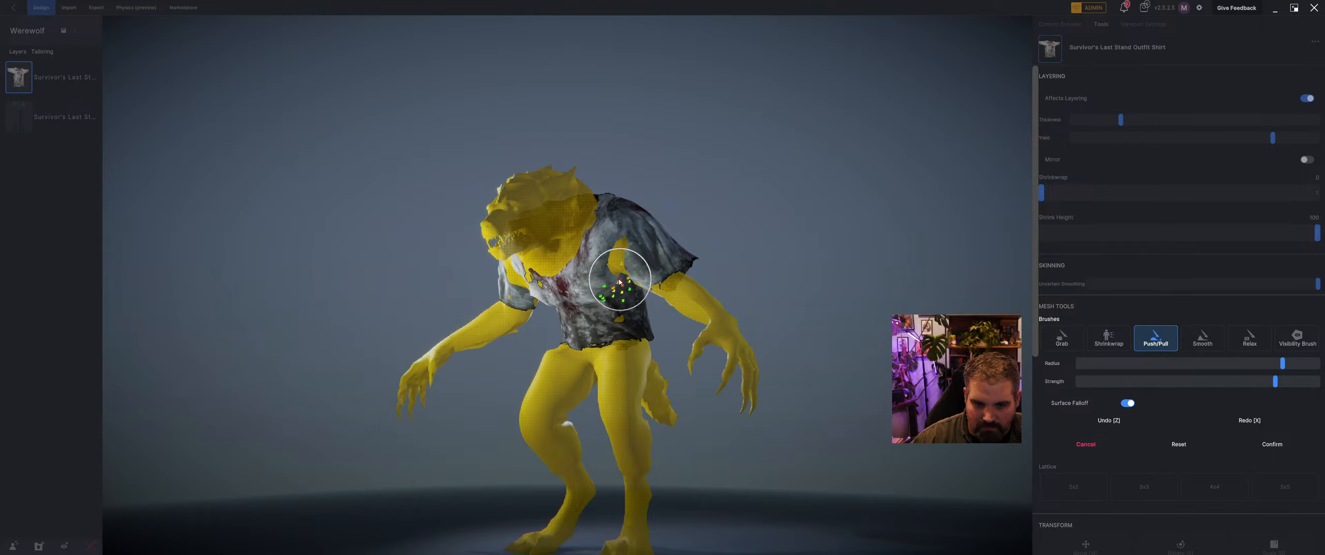
{"action": "middle_click_drag", "start_coordinate": [593, 258], "coordinate": [649, 246]}
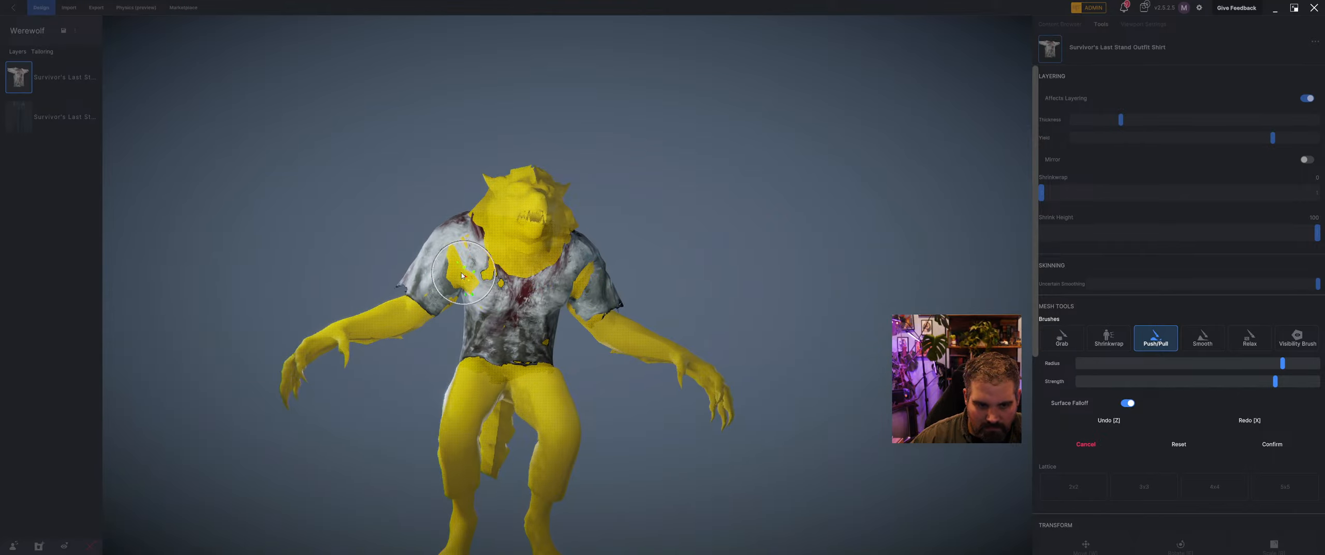
Step: Adjust the shirt fabric around the shoulders and chest with the Grab brush to cover exposed skin
{"action": "left_click", "coordinate": [1065, 340]}
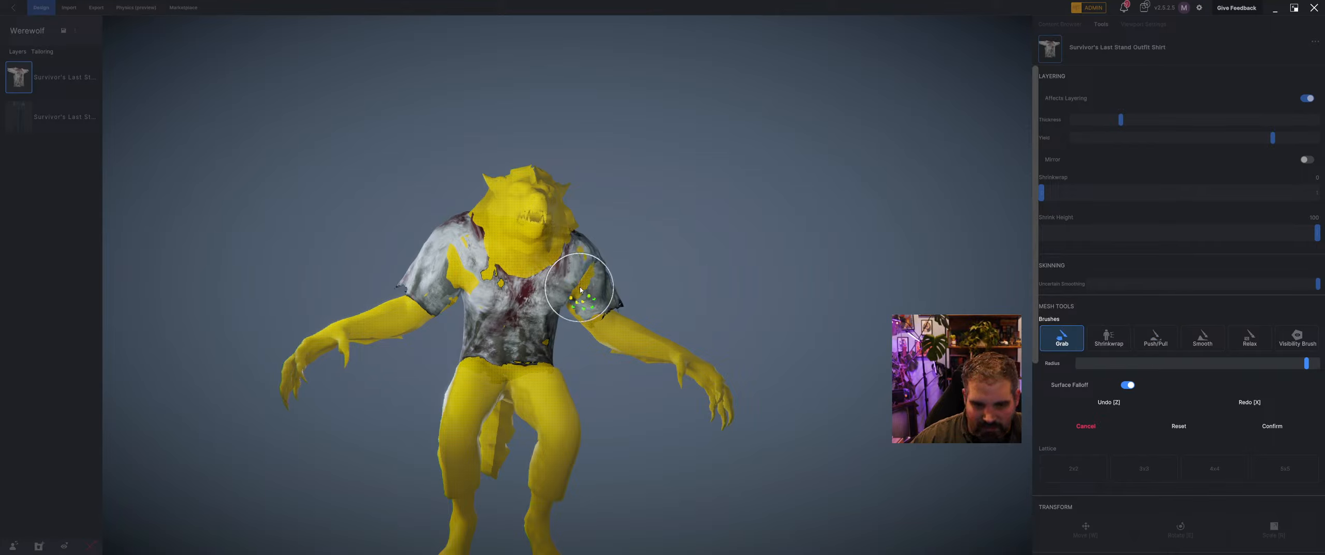
{"action": "mouse_move", "coordinate": [592, 282]}
{"action": "middle_mouse_down"}
{"action": "mouse_move", "coordinate": [527, 289]}
{"action": "mouse_move", "coordinate": [612, 295]}
{"action": "mouse_move", "coordinate": [455, 291]}
{"action": "mouse_move", "coordinate": [477, 236]}
{"action": "mouse_move", "coordinate": [509, 316]}
{"action": "mouse_move", "coordinate": [467, 263]}
{"action": "middle_mouse_up"}
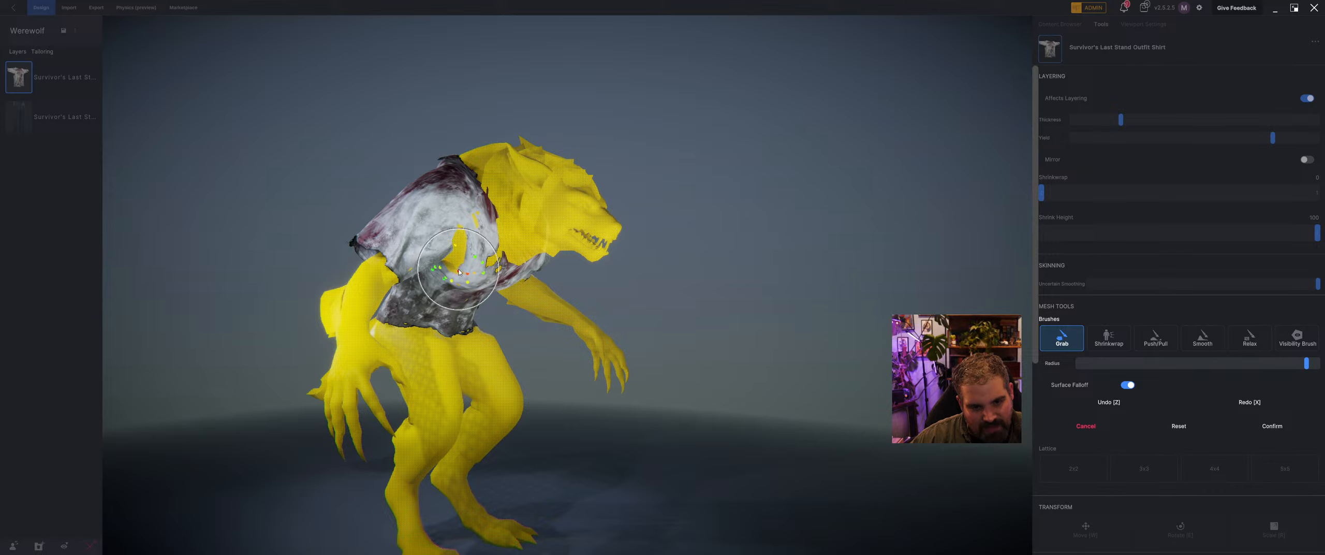
{"action": "middle_click_drag", "start_coordinate": [474, 262], "coordinate": [448, 264]}
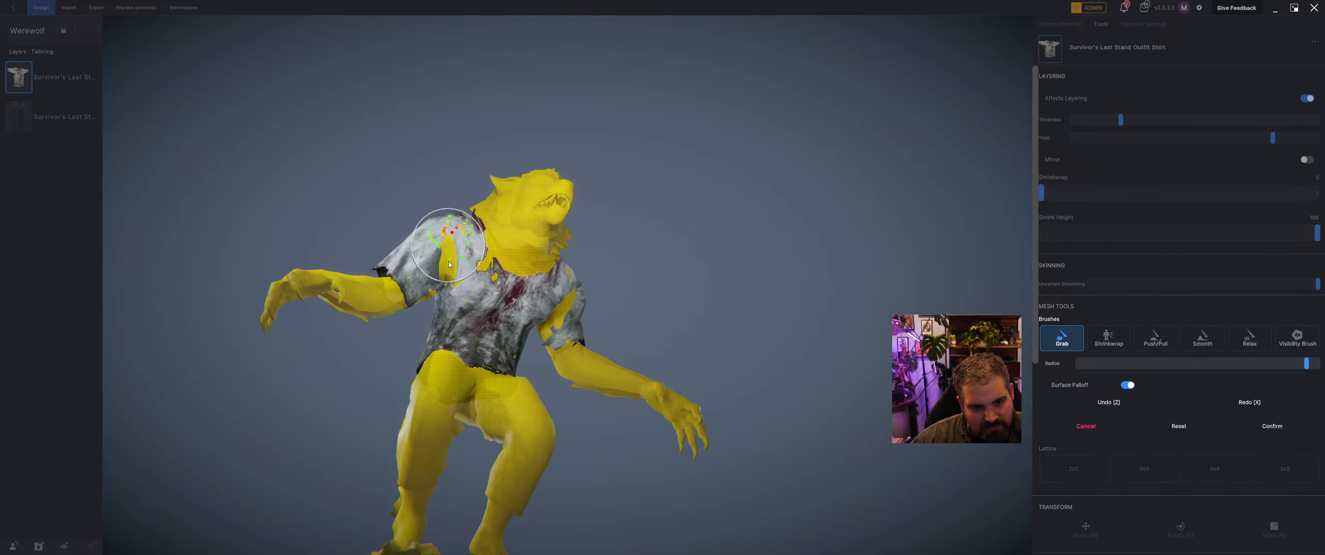
{"action": "mouse_move", "coordinate": [411, 271]}
{"action": "left_mouse_down"}
{"action": "mouse_move", "coordinate": [434, 300]}
{"action": "mouse_move", "coordinate": [386, 283]}
{"action": "left_mouse_up"}
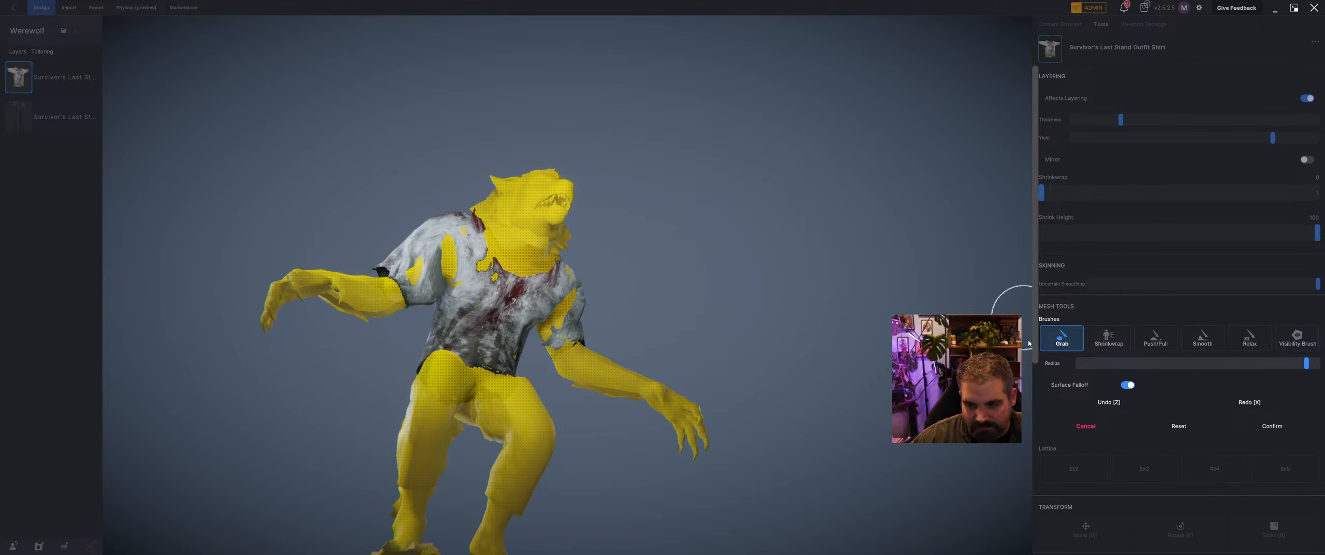
Step: Work on the fit of the shirt's sleeves and back with the Shrinkwrap brush
{"action": "left_click", "coordinate": [1117, 339]}
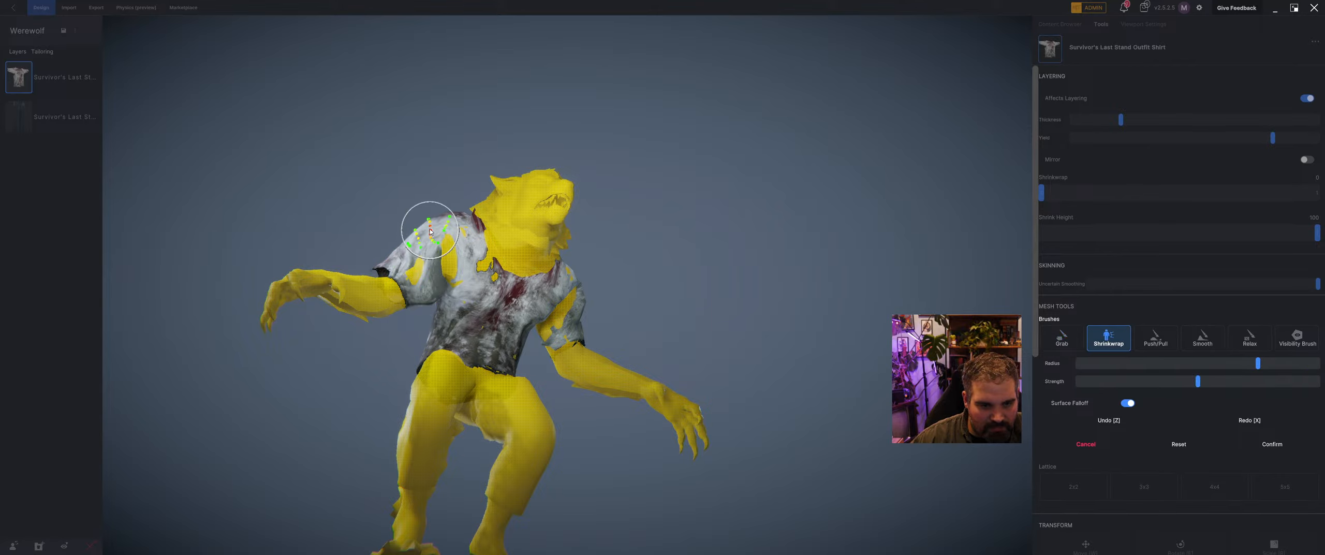
{"action": "right_click_drag", "start_coordinate": [422, 233], "coordinate": [489, 292]}
{"action": "right_click_drag", "start_coordinate": [465, 190], "coordinate": [512, 228]}
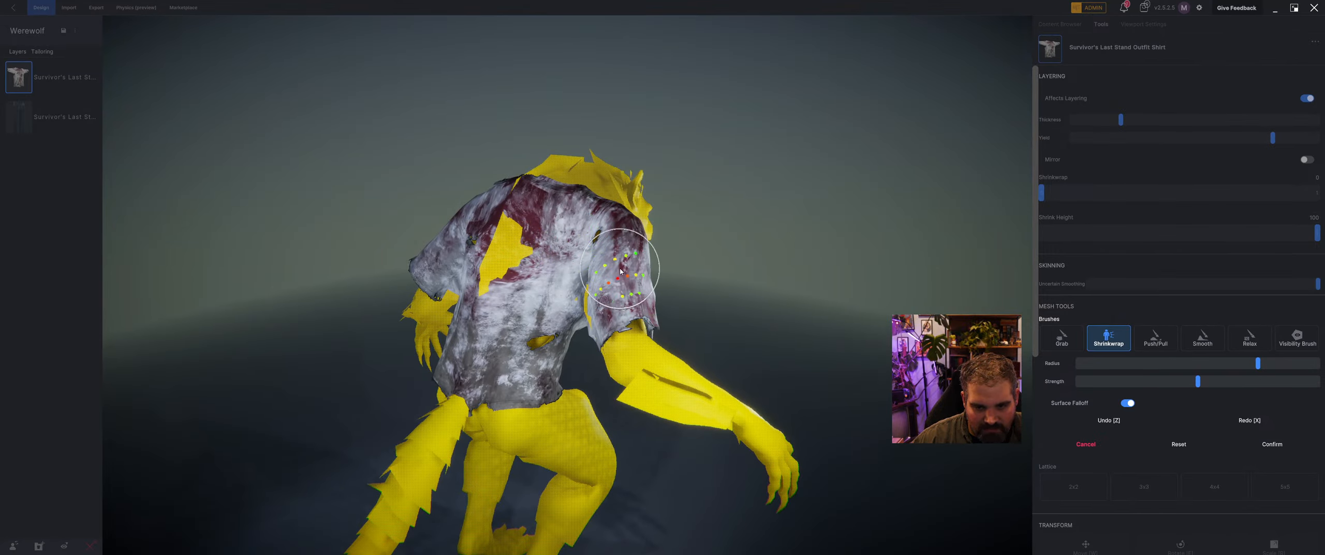
{"action": "right_click_drag", "start_coordinate": [601, 275], "coordinate": [644, 248]}
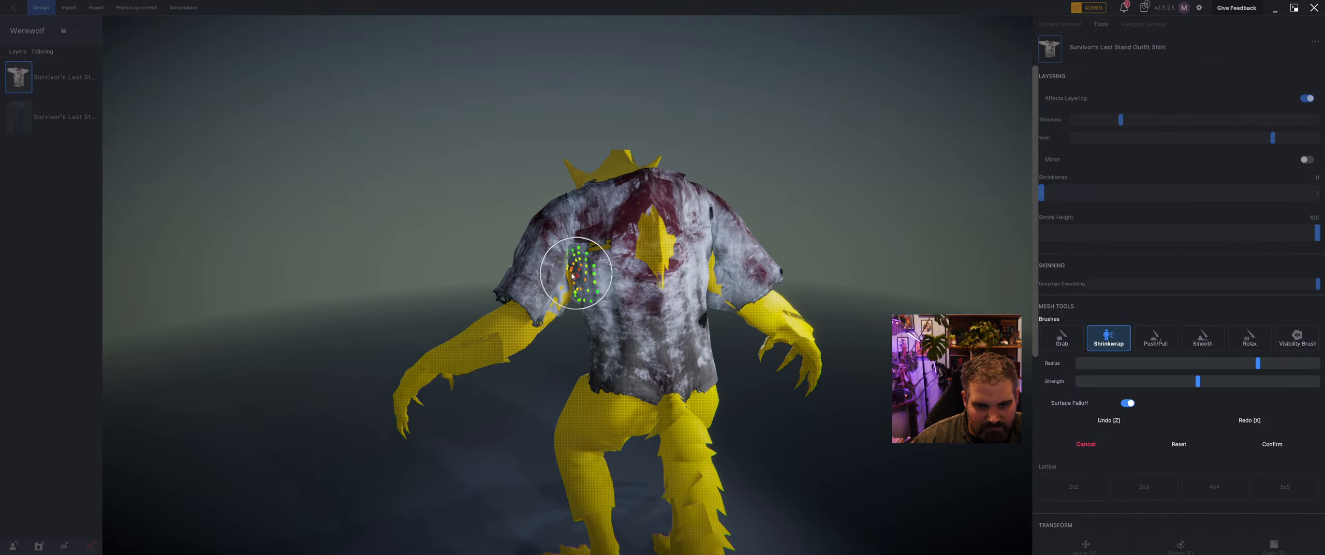
{"action": "right_click_drag", "start_coordinate": [526, 272], "coordinate": [668, 198]}
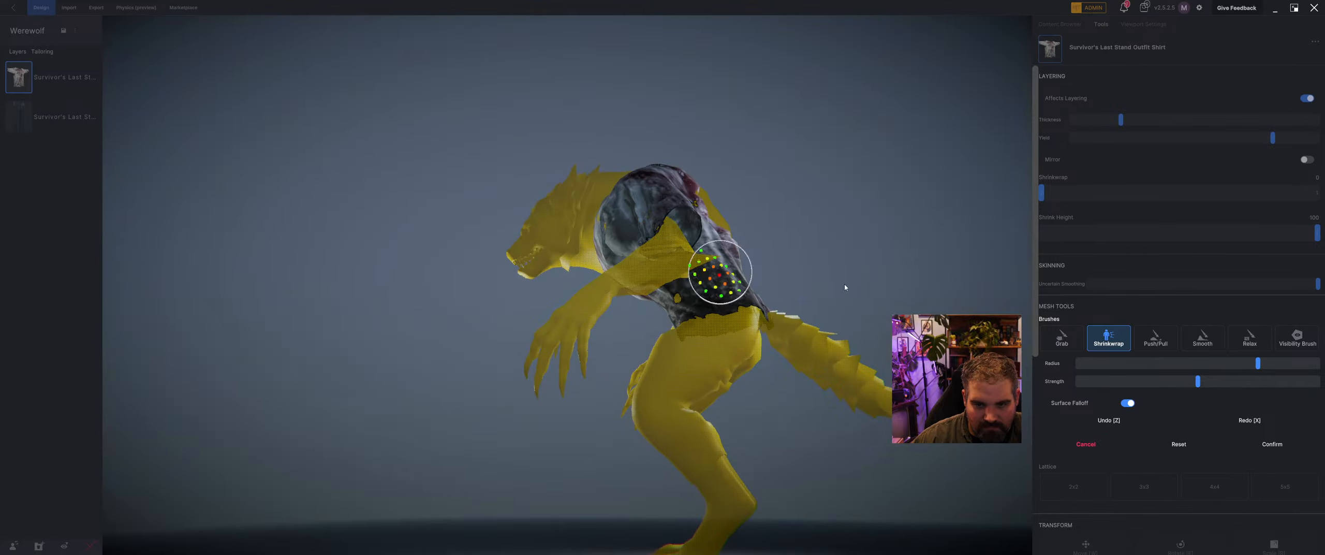
Step: Refine the shirt's front with the Push/Pull brush, confirm the mesh edits, check the fit and deselect the shirt
{"action": "left_click", "coordinate": [1155, 339]}
{"action": "right_click_drag", "start_coordinate": [838, 222], "coordinate": [656, 284]}
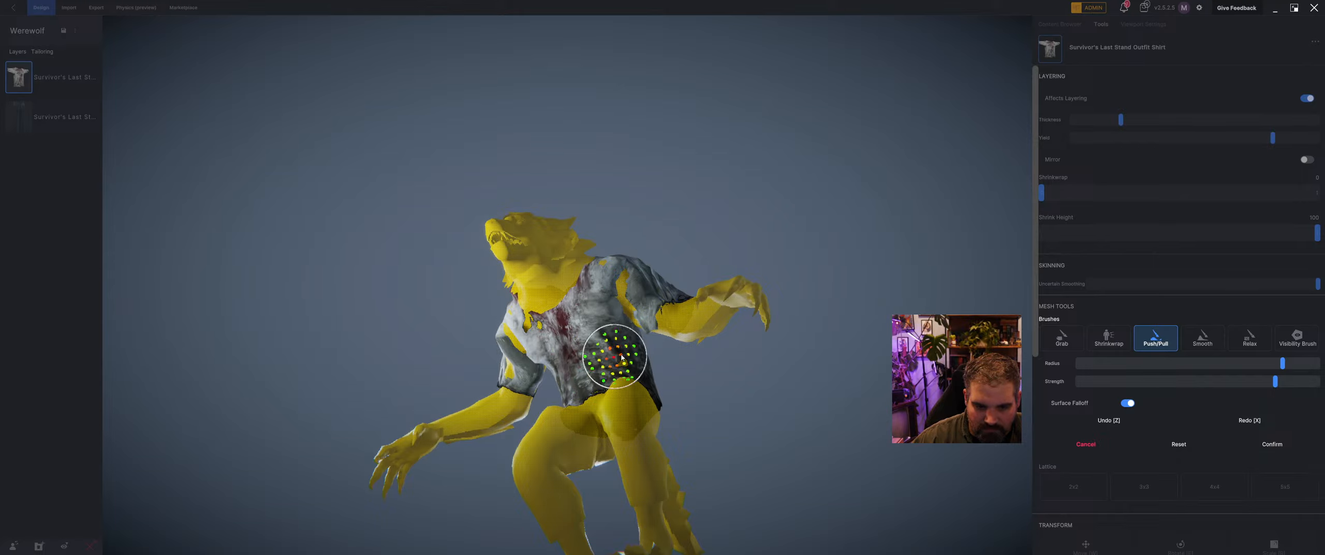
{"action": "left_click", "coordinate": [1272, 444]}
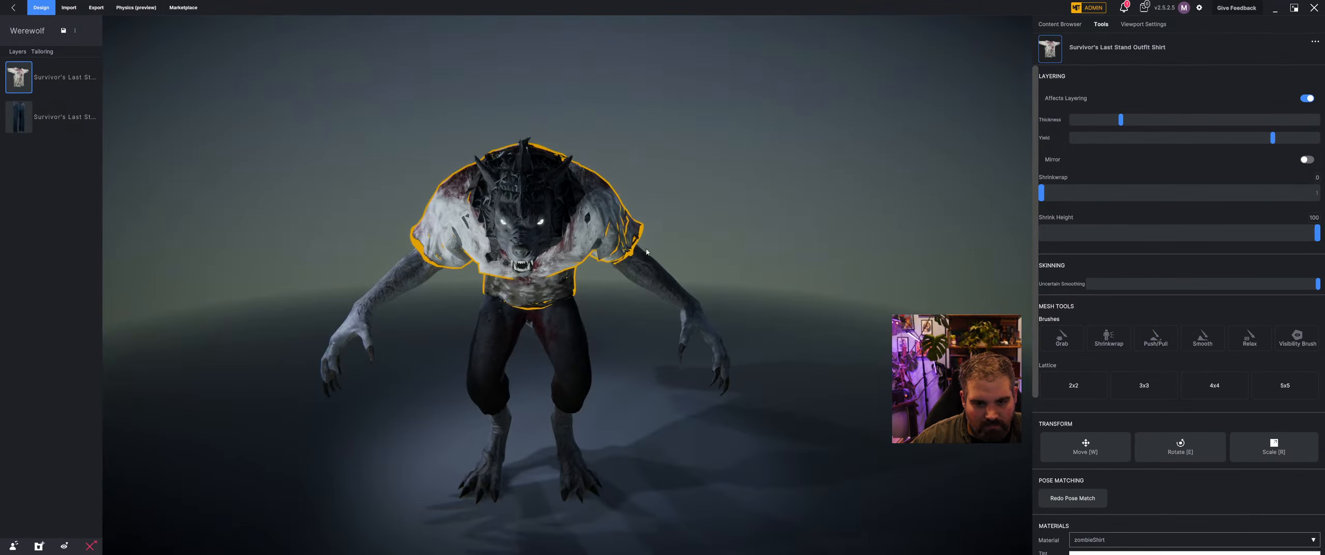
{"action": "right_click_drag", "start_coordinate": [647, 252], "coordinate": [17, 260]}
{"action": "scroll", "coordinate": [655, 261], "scroll_direction": "up", "scroll_amount": 5}
{"action": "scroll", "coordinate": [668, 223], "scroll_direction": "down", "scroll_amount": 5}
{"action": "left_click", "coordinate": [683, 254]}
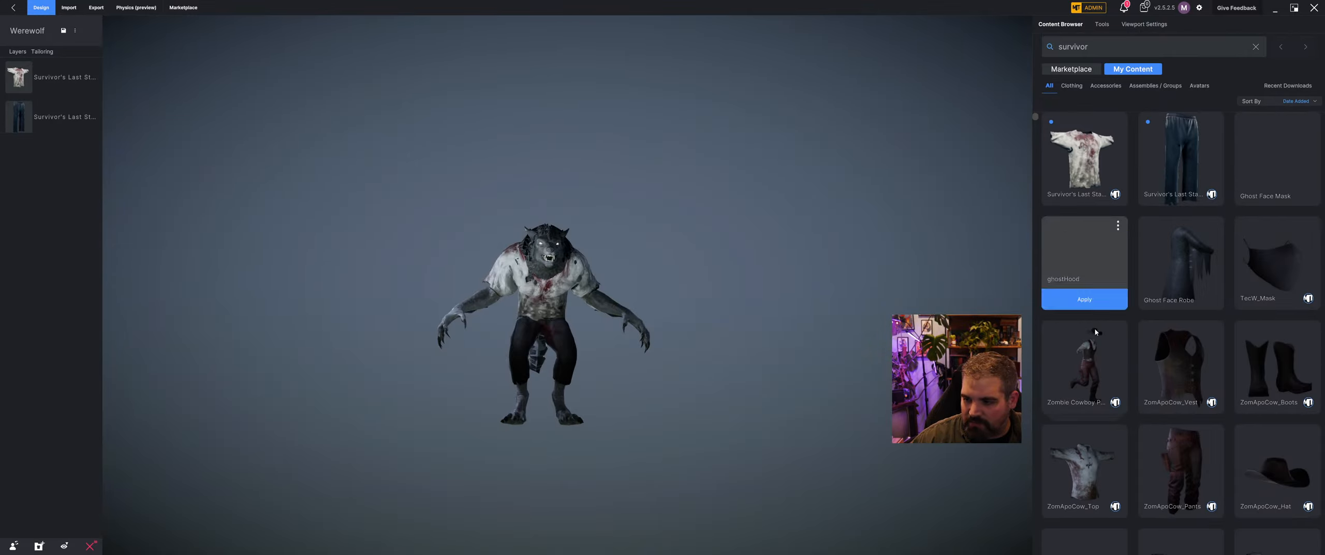
Step: Try the ZomApoCow_Boots on the werewolf's feet and remove them from the outfit layers
{"action": "mouse_move", "coordinate": [1266, 405]}
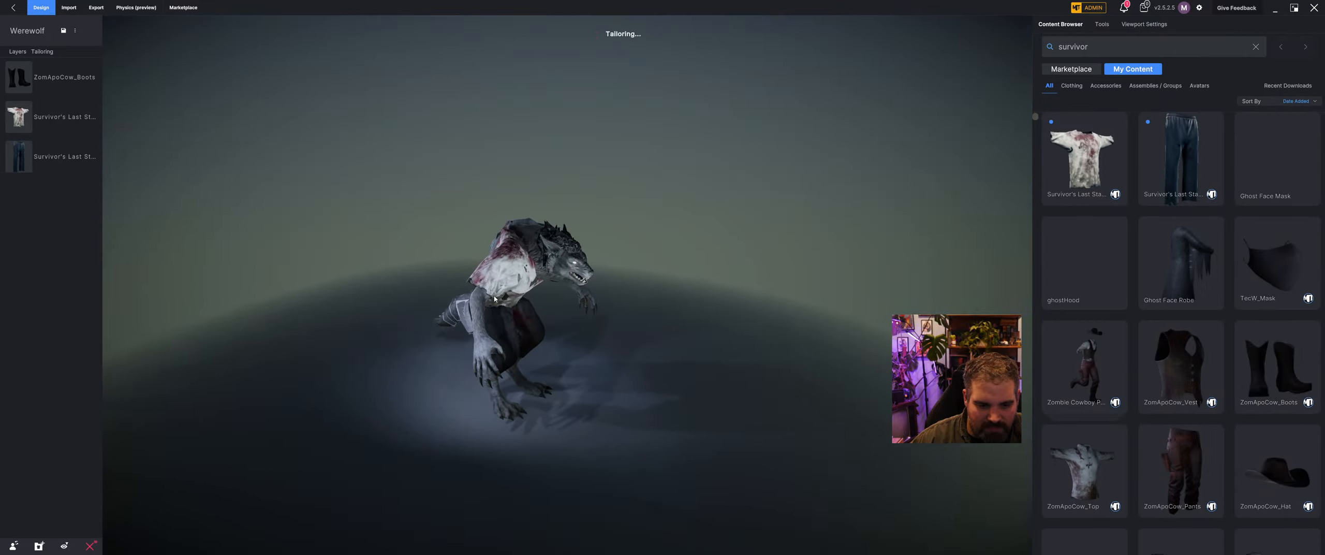
{"action": "left_click", "coordinate": [520, 381]}
{"action": "right_click_drag", "start_coordinate": [520, 380], "coordinate": [506, 280]}
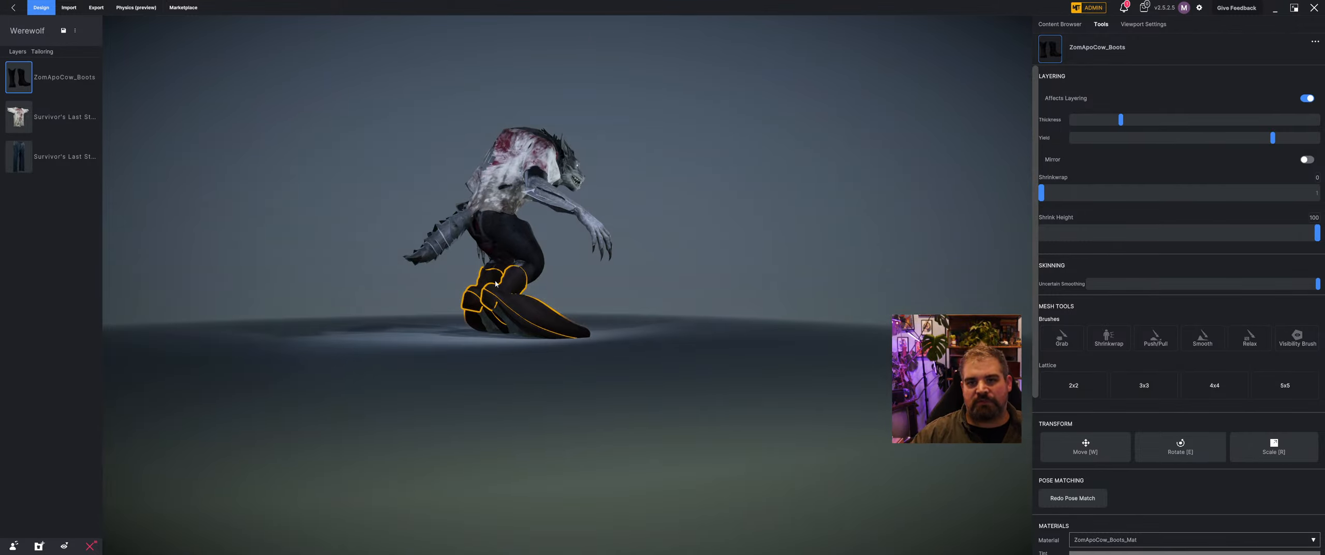
{"action": "right_click_drag", "start_coordinate": [496, 283], "coordinate": [880, 377]}
{"action": "left_click", "coordinate": [83, 77]}
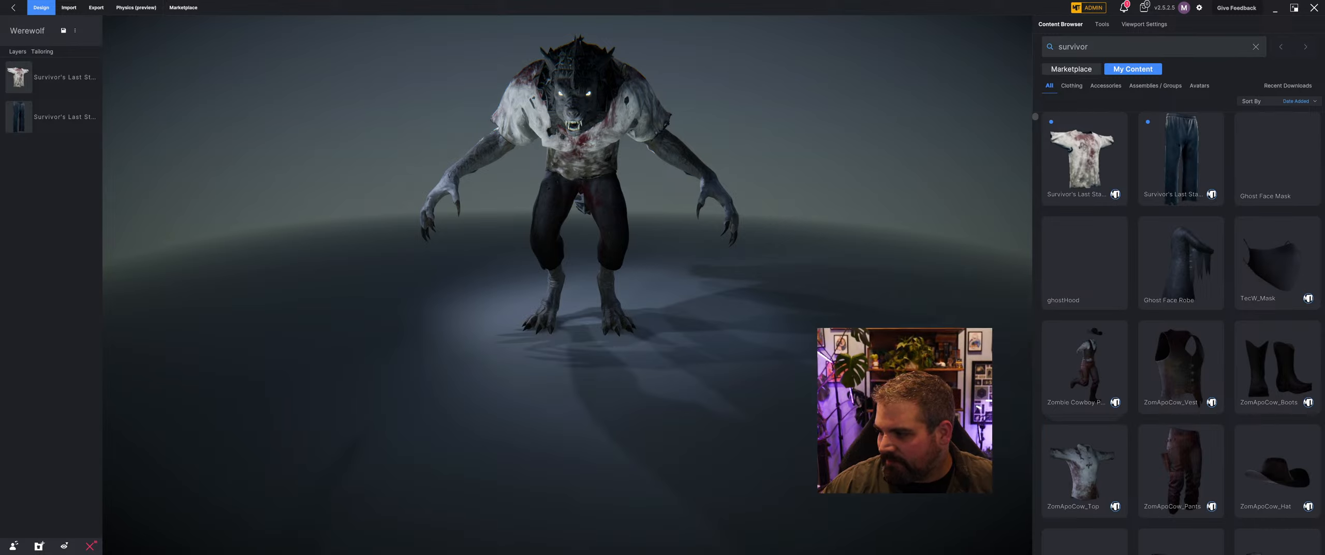
Step: Inspect the shirt and pants on the werewolf and preview them in the Male Running animation
{"action": "left_click_drag", "start_coordinate": [751, 145], "coordinate": [621, 204]}
{"action": "scroll", "coordinate": [628, 215], "scroll_direction": "down", "scroll_amount": 1}
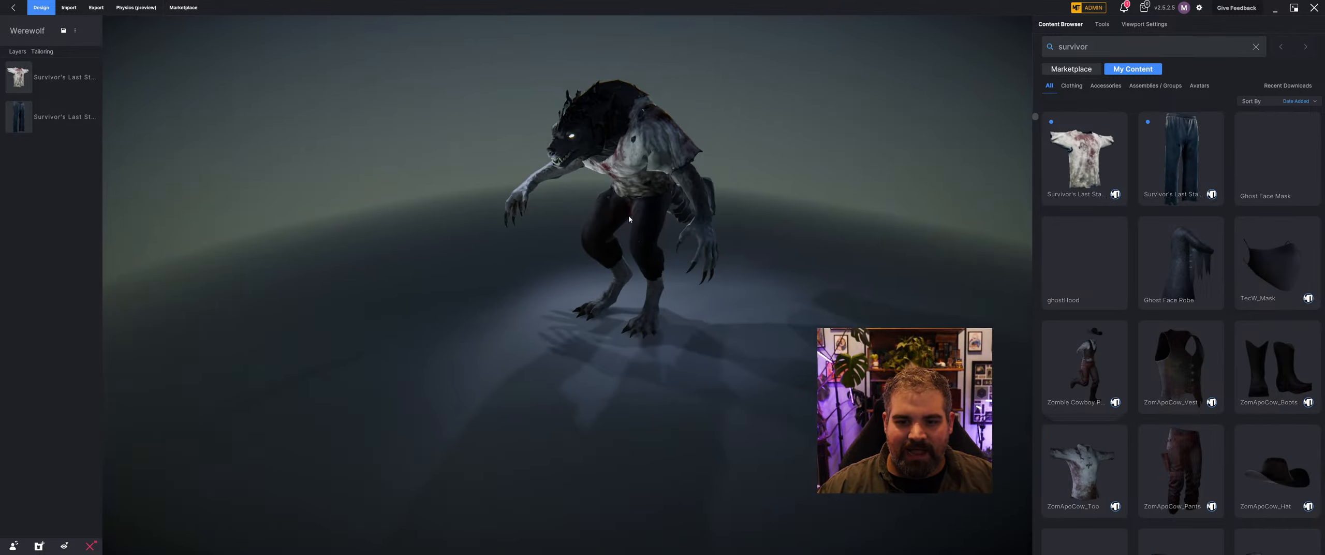
{"action": "scroll", "coordinate": [631, 215], "scroll_direction": "up", "scroll_amount": 5}
{"action": "scroll", "coordinate": [634, 216], "scroll_direction": "down", "scroll_amount": 2}
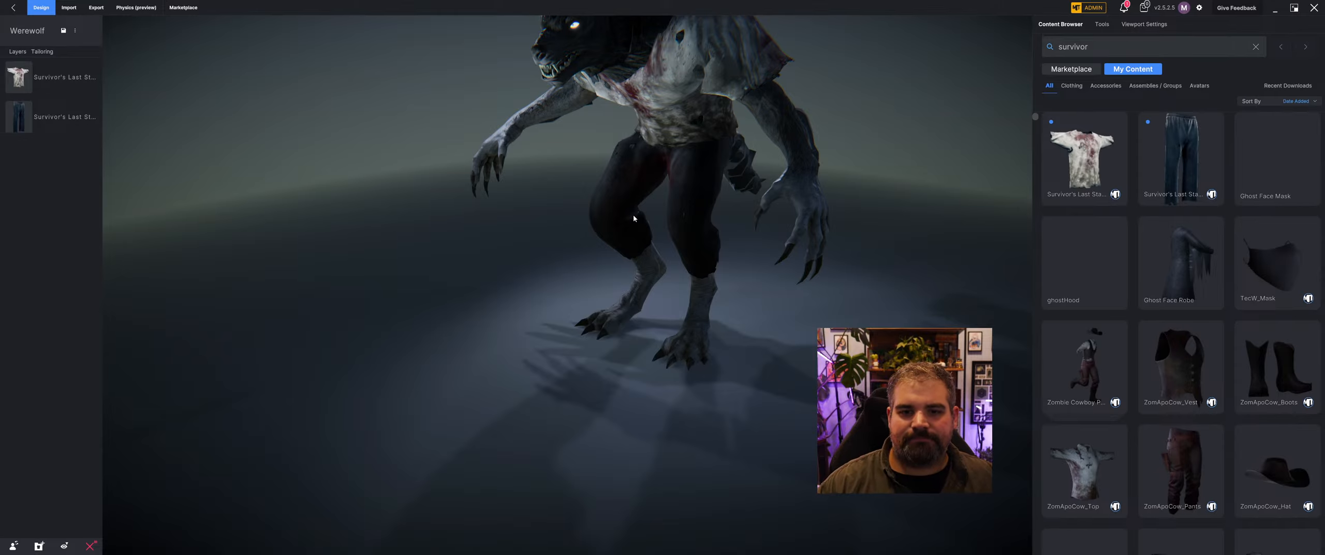
{"action": "scroll", "coordinate": [633, 215], "scroll_direction": "down", "scroll_amount": 4}
{"action": "middle_click_drag", "start_coordinate": [633, 216], "coordinate": [684, 297]}
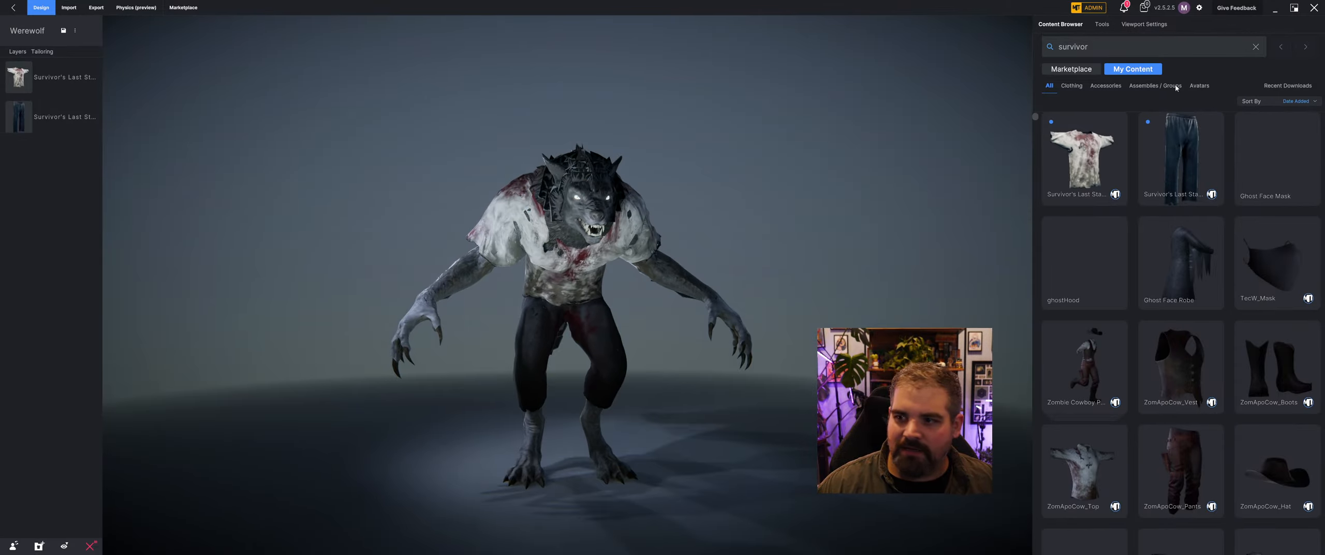
{"action": "left_click", "coordinate": [1144, 24]}
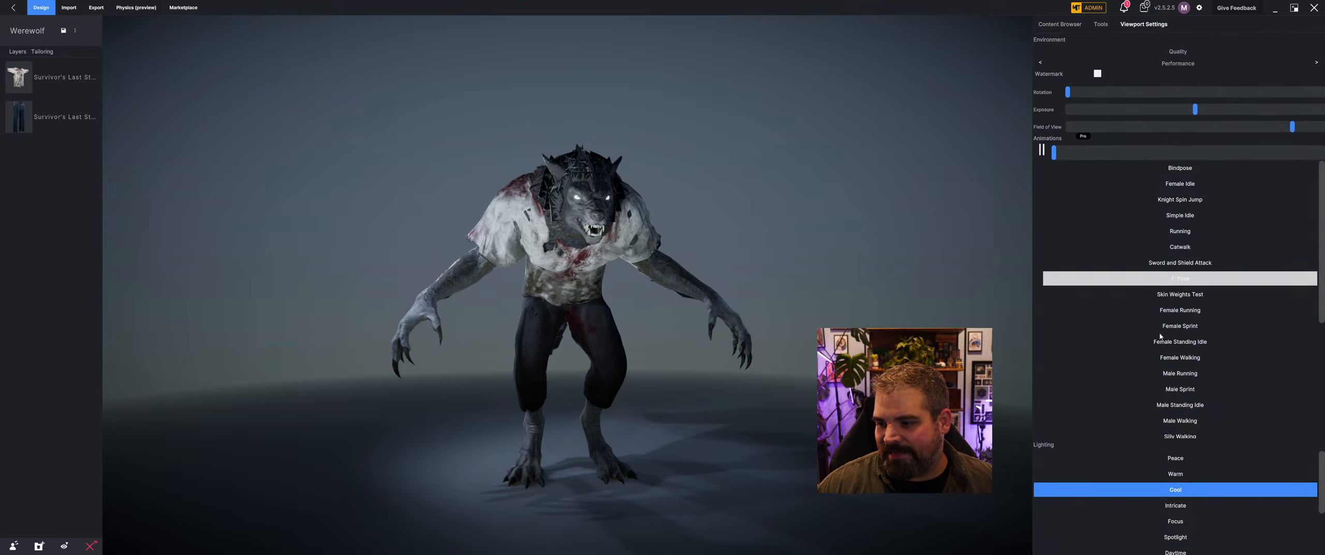
{"action": "left_click", "coordinate": [1180, 373]}
{"action": "middle_click_drag", "start_coordinate": [696, 253], "coordinate": [554, 299]}
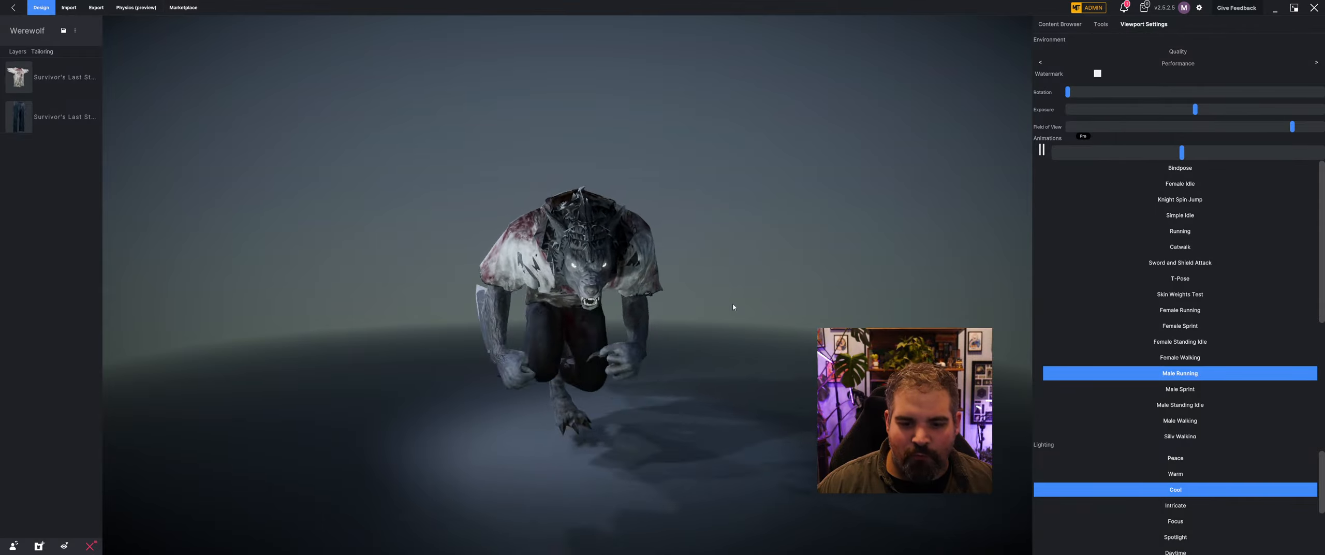
Step: Preview the werewolf's outfit in the Uppercut Give and Climbing Up animations
{"action": "scroll", "coordinate": [1183, 395], "scroll_direction": "down", "scroll_amount": 3}
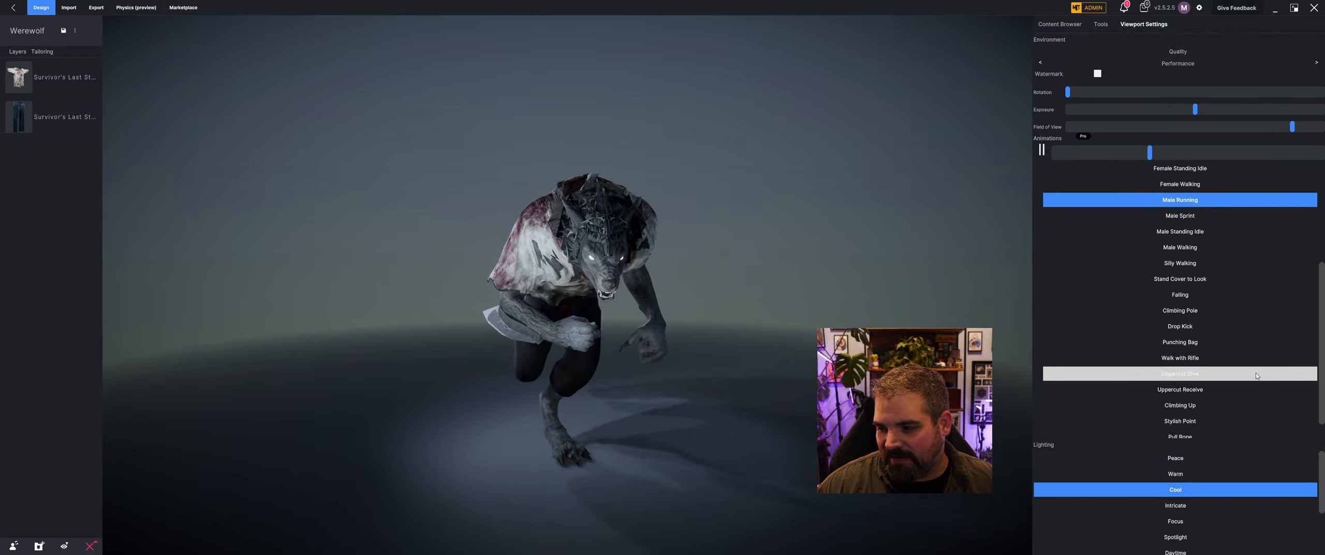
{"action": "left_click", "coordinate": [1183, 373]}
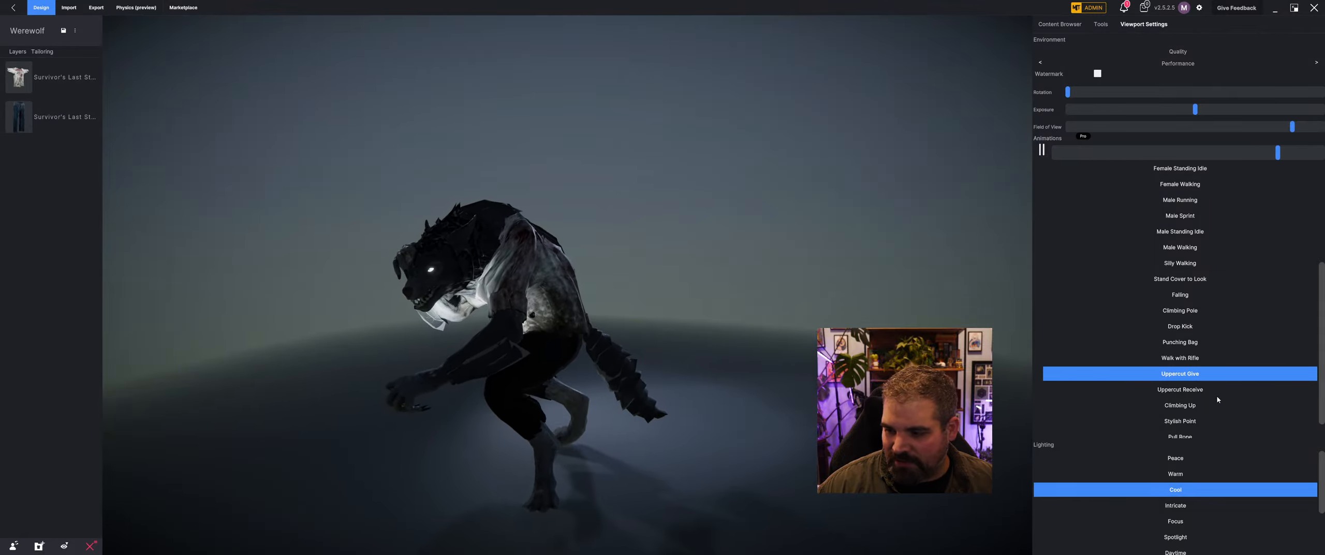
{"action": "left_click", "coordinate": [1180, 405]}
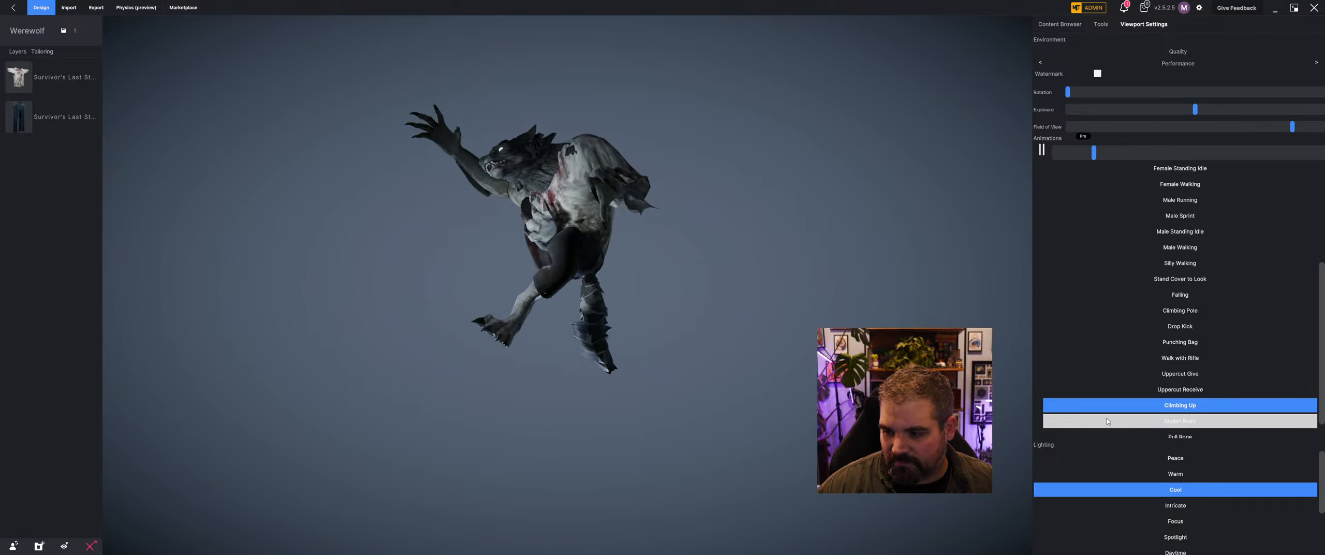
Step: Pose the werewolf in a paused frame of the Stylish Point animation and examine how the shirt deforms
{"action": "left_click", "coordinate": [1138, 421]}
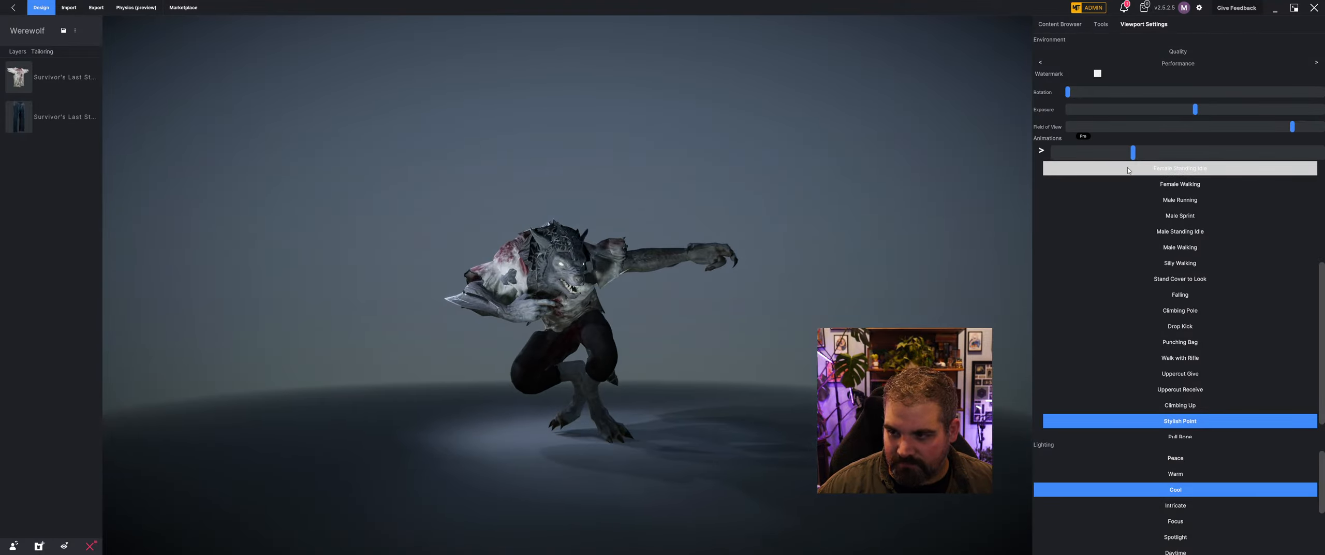
{"action": "left_click_drag", "start_coordinate": [1133, 152], "coordinate": [1182, 163]}
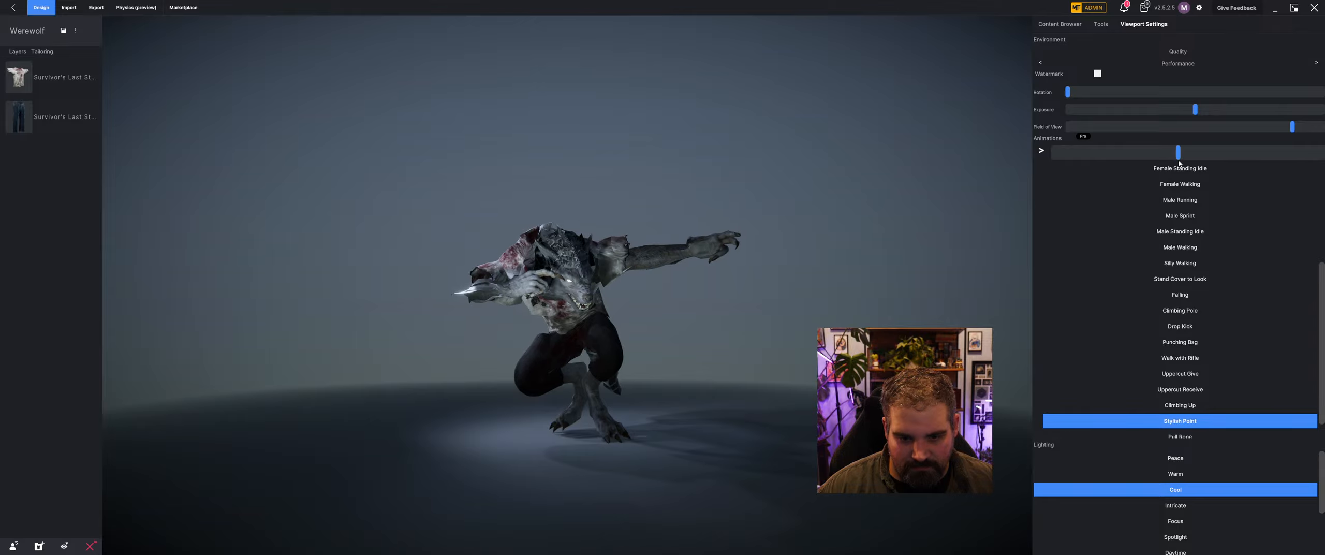
{"action": "mouse_move", "coordinate": [673, 266]}
{"action": "left_mouse_down"}
{"action": "mouse_move", "coordinate": [639, 262]}
{"action": "mouse_move", "coordinate": [667, 258]}
{"action": "left_mouse_up"}
{"action": "scroll", "coordinate": [681, 292], "scroll_direction": "up", "scroll_amount": 5}
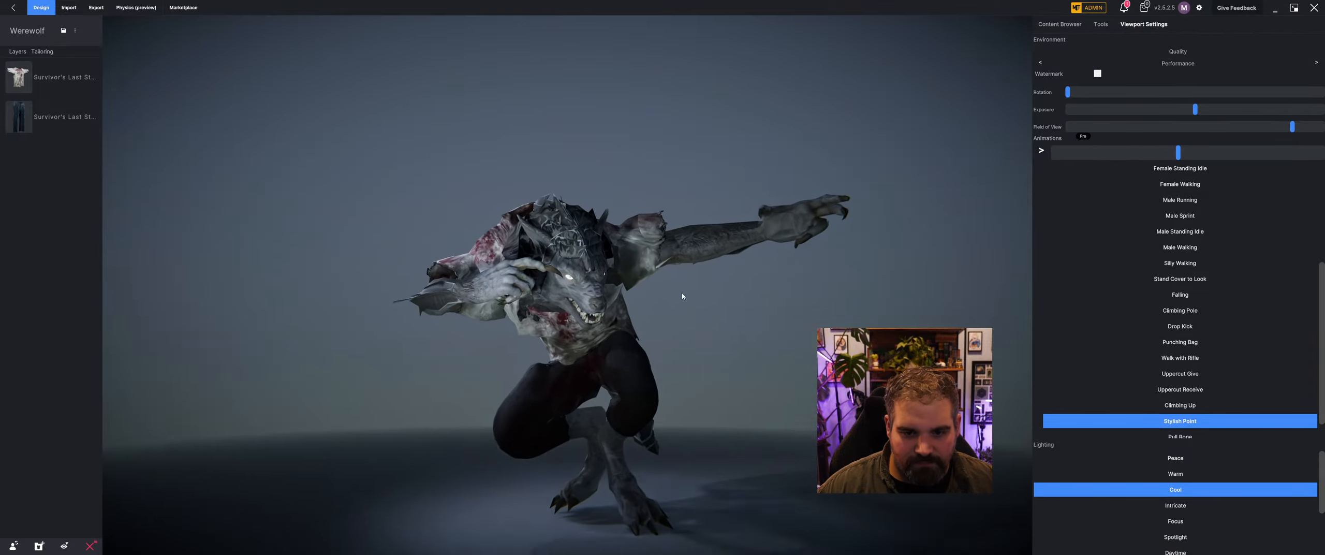
{"action": "left_click_drag", "start_coordinate": [701, 293], "coordinate": [718, 339]}
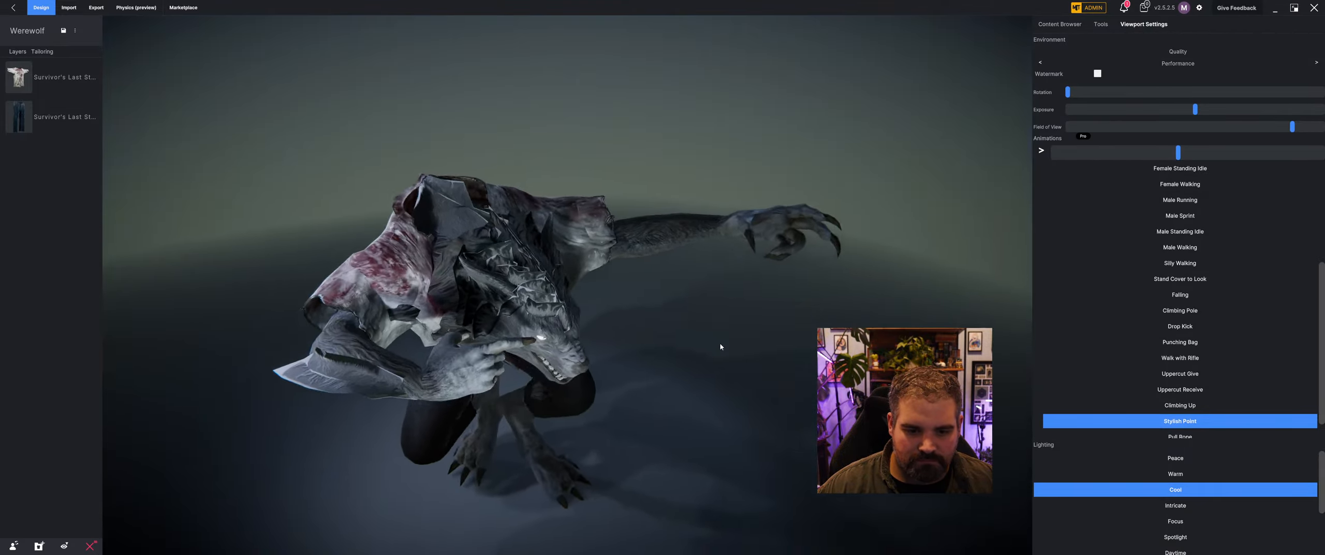
{"action": "left_click_drag", "start_coordinate": [401, 136], "coordinate": [510, 191]}
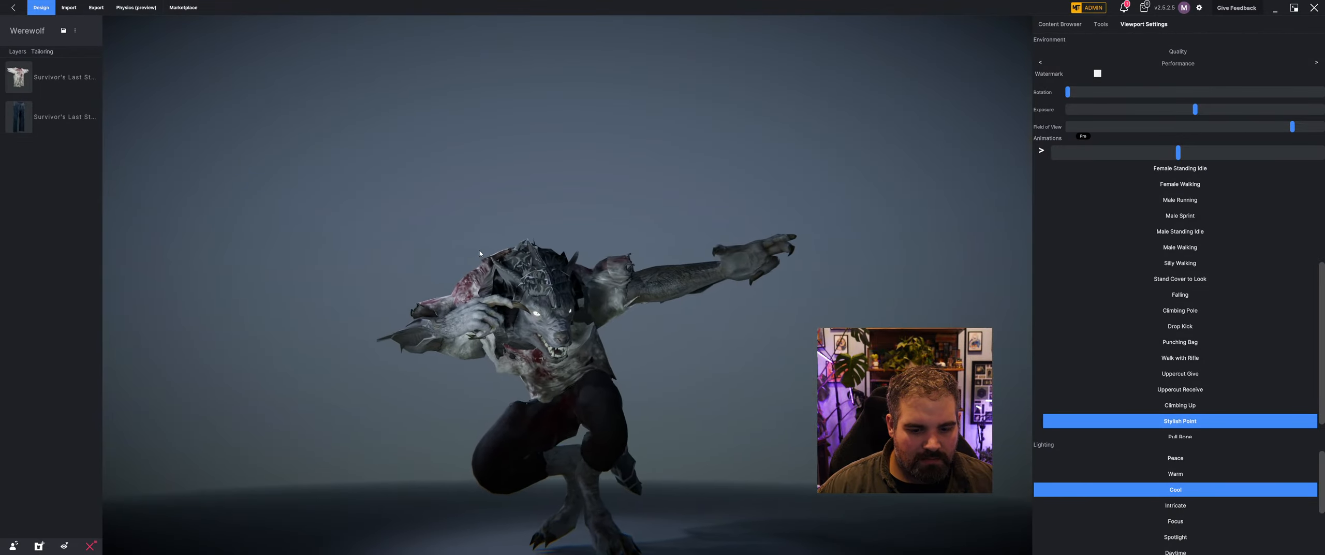
Step: Save the Werewolf project and look over the posed character
{"action": "left_click", "coordinate": [63, 30]}
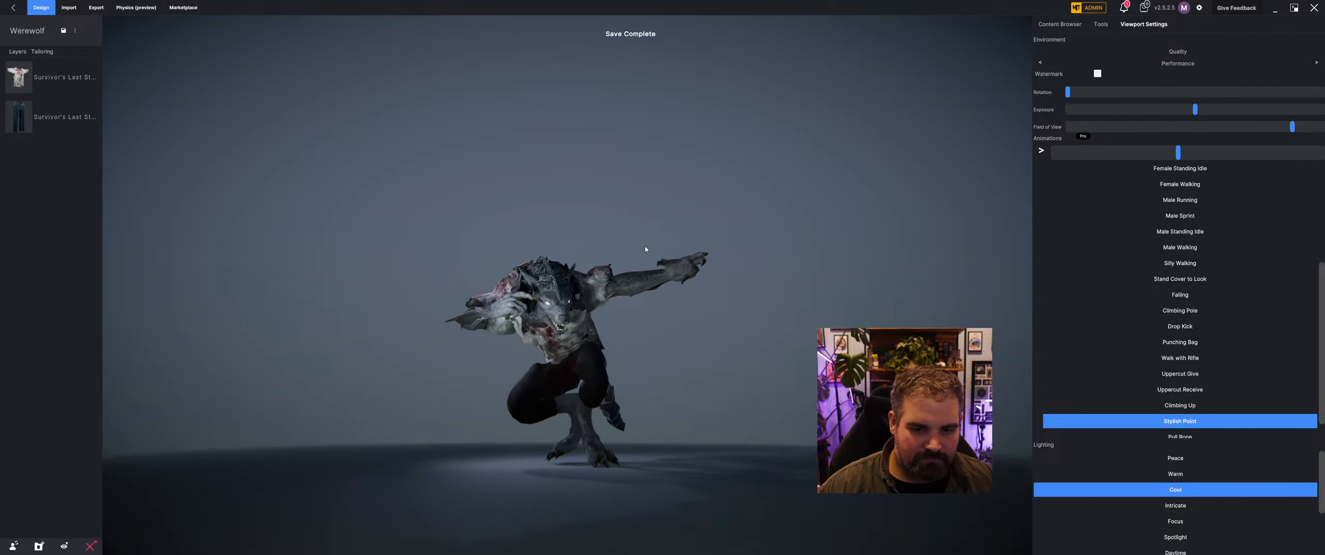
{"action": "left_click_drag", "start_coordinate": [645, 254], "coordinate": [696, 290]}
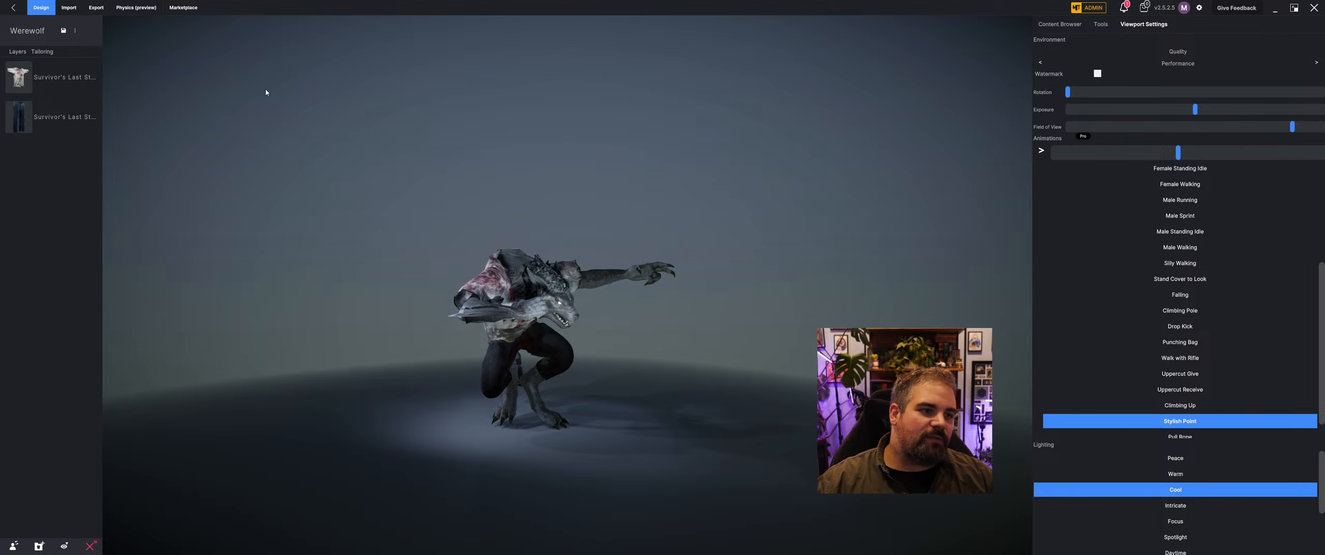
Step: Leave the Werewolf project and return to the overview of all projects
{"action": "left_click", "coordinate": [13, 8]}
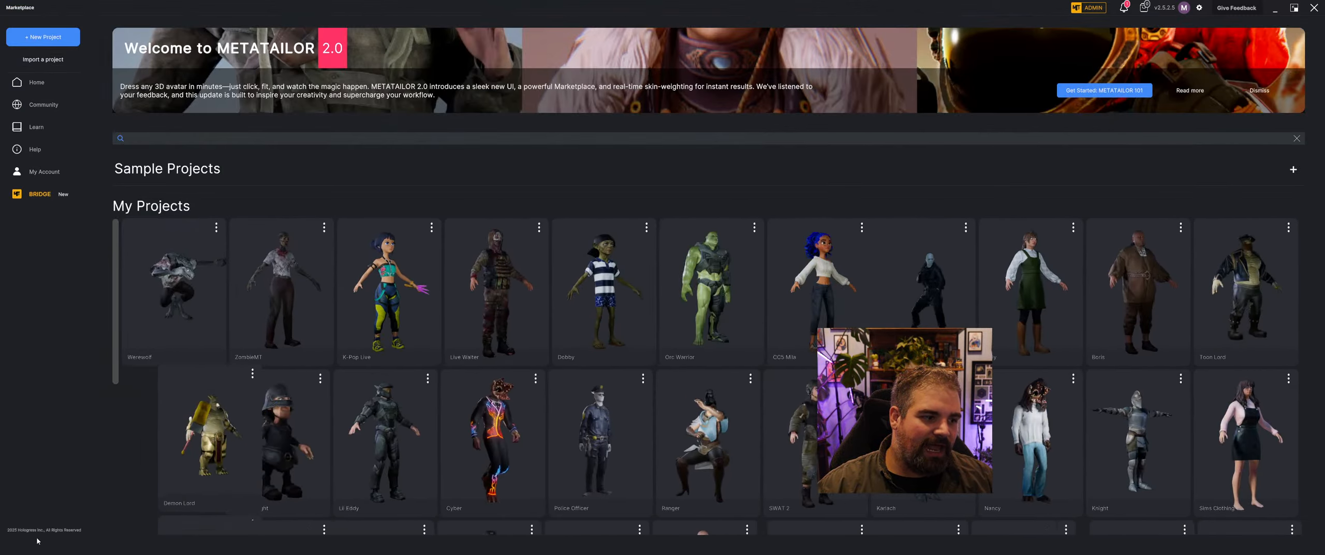
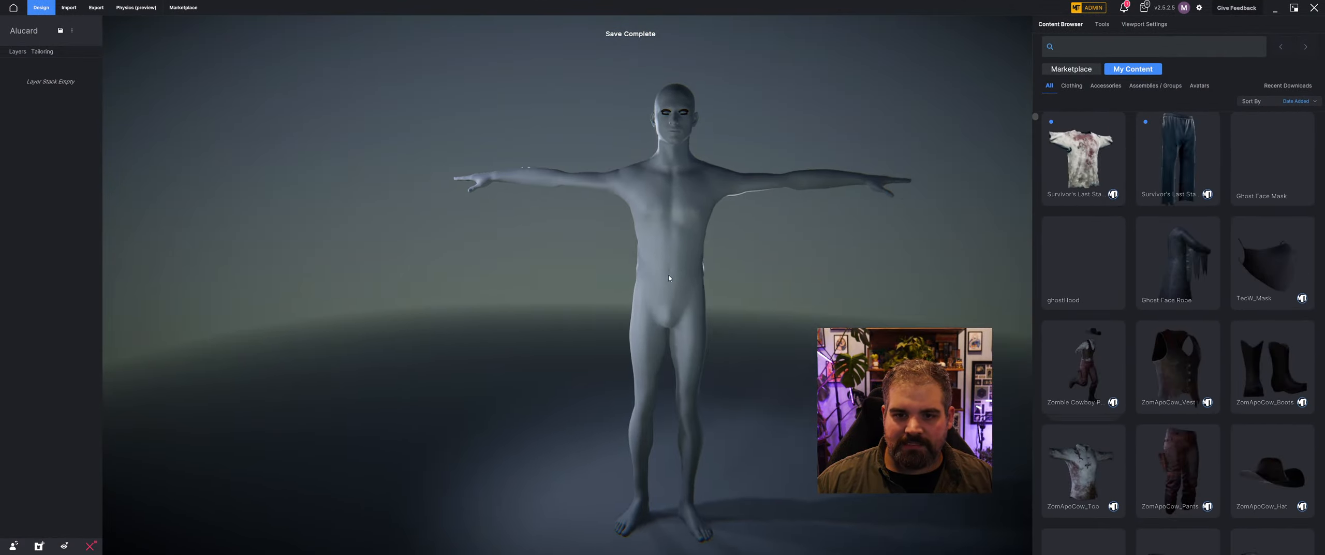
Step: Import AlucardCoat.fbx from the Vampire folder on the Desktop as a cloth item in the Alucard project
{"action": "left_click", "coordinate": [73, 9]}
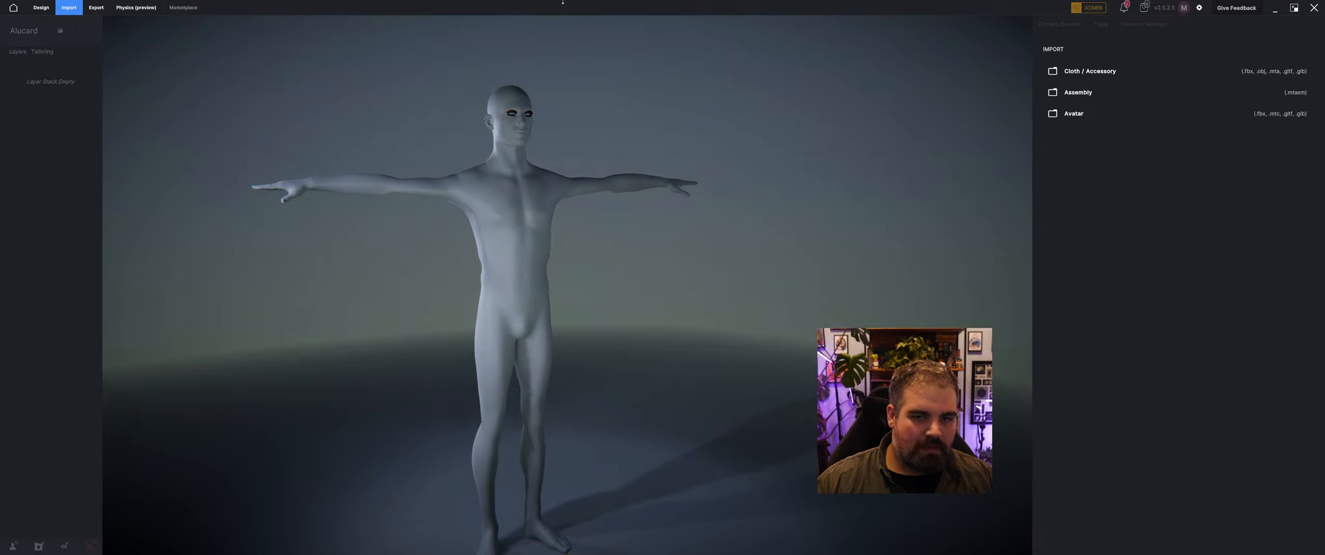
{"action": "left_click", "coordinate": [1165, 71]}
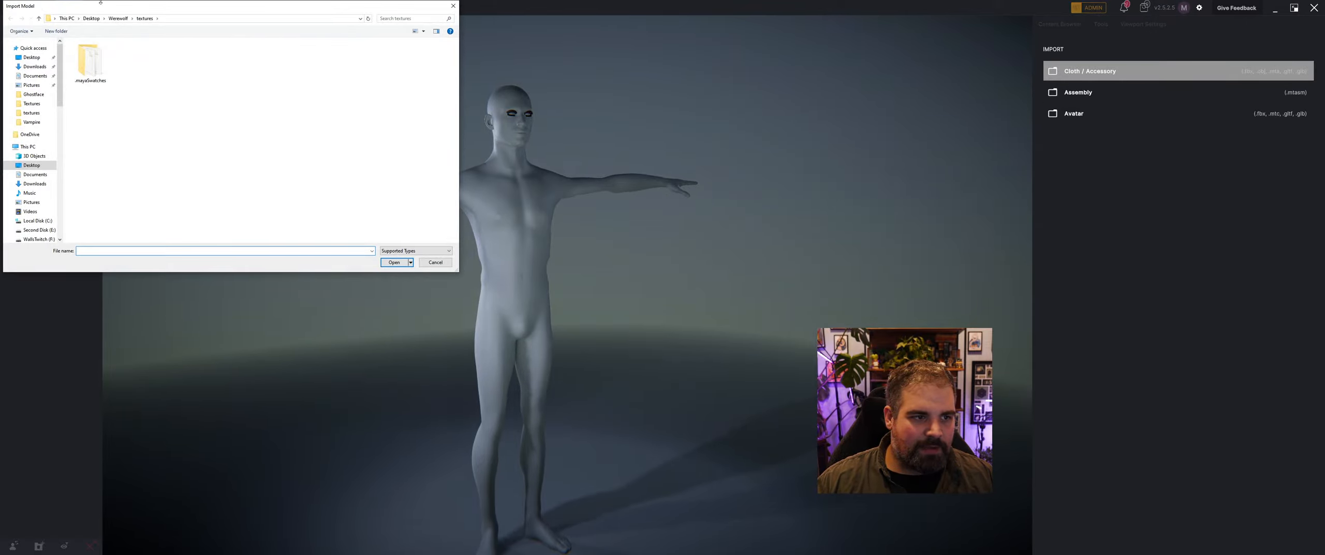
{"action": "left_click", "coordinate": [119, 18]}
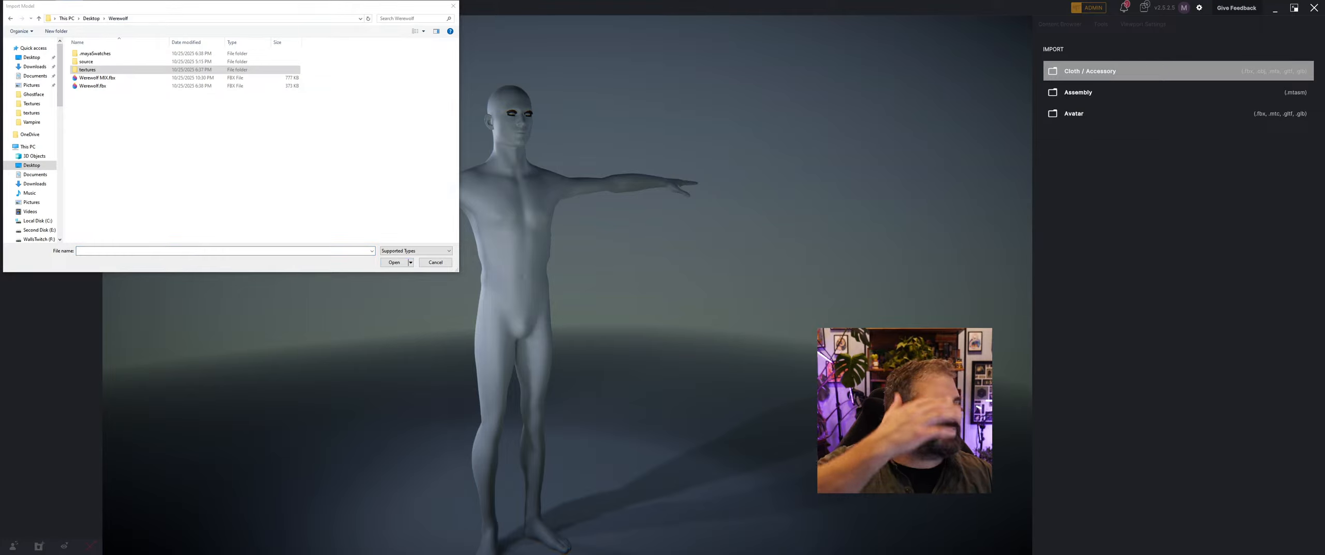
{"action": "left_click", "coordinate": [32, 122]}
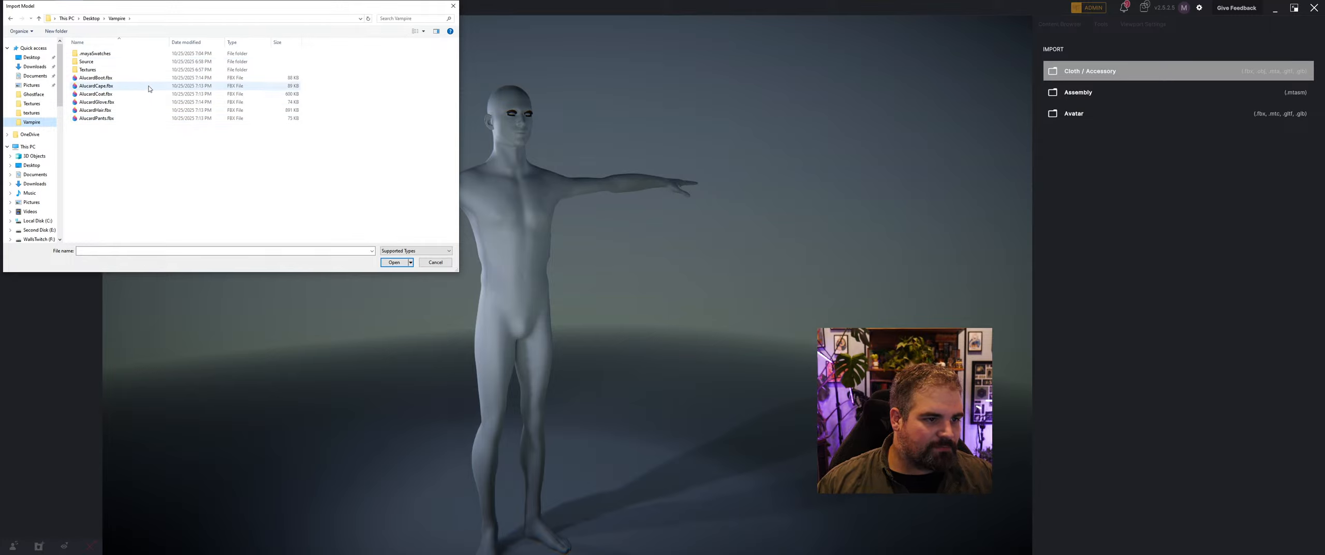
{"action": "left_click", "coordinate": [130, 93]}
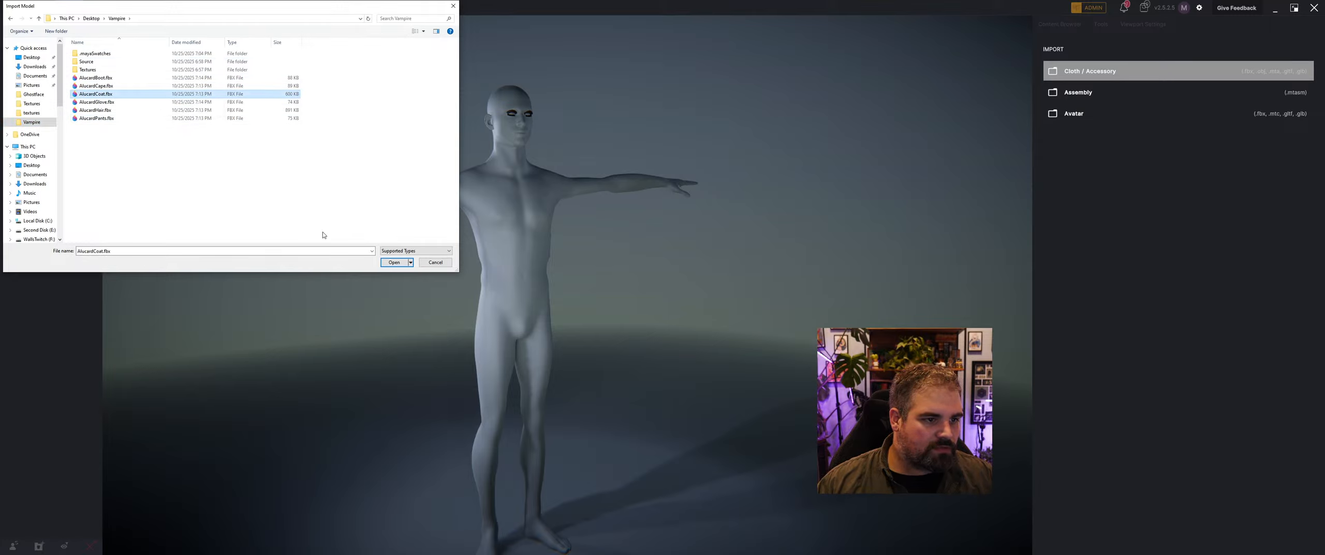
{"action": "left_click", "coordinate": [383, 263]}
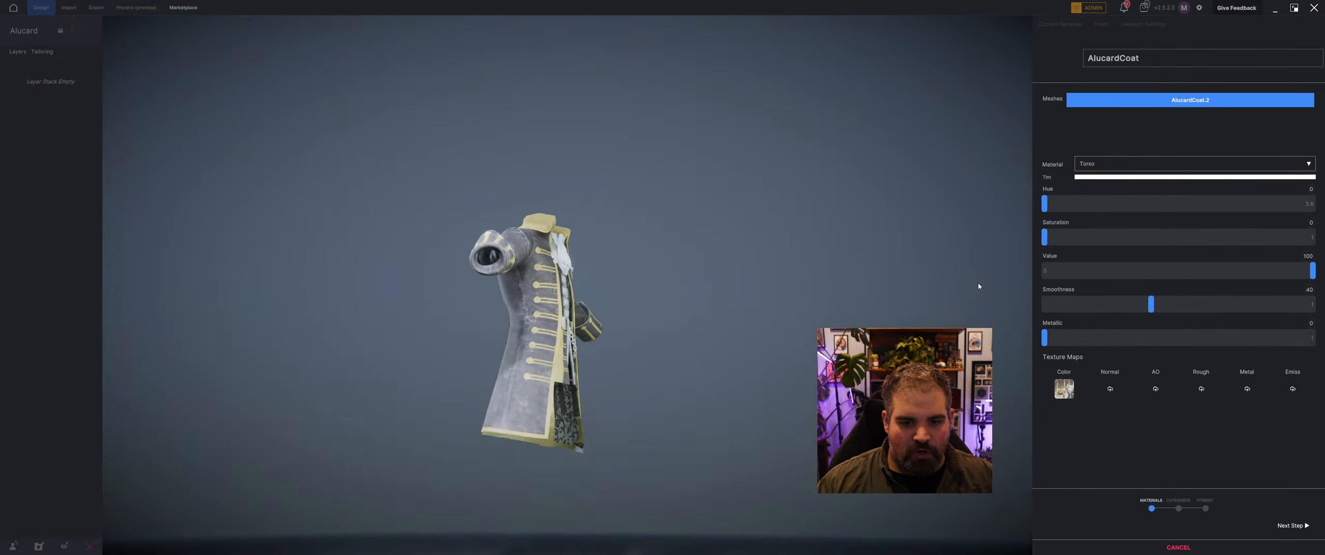
Step: Look over the imported coat and assign Torso_N.png from the Vampire Textures folder as its normal map
{"action": "middle_click_drag", "start_coordinate": [919, 299], "coordinate": [900, 316]}
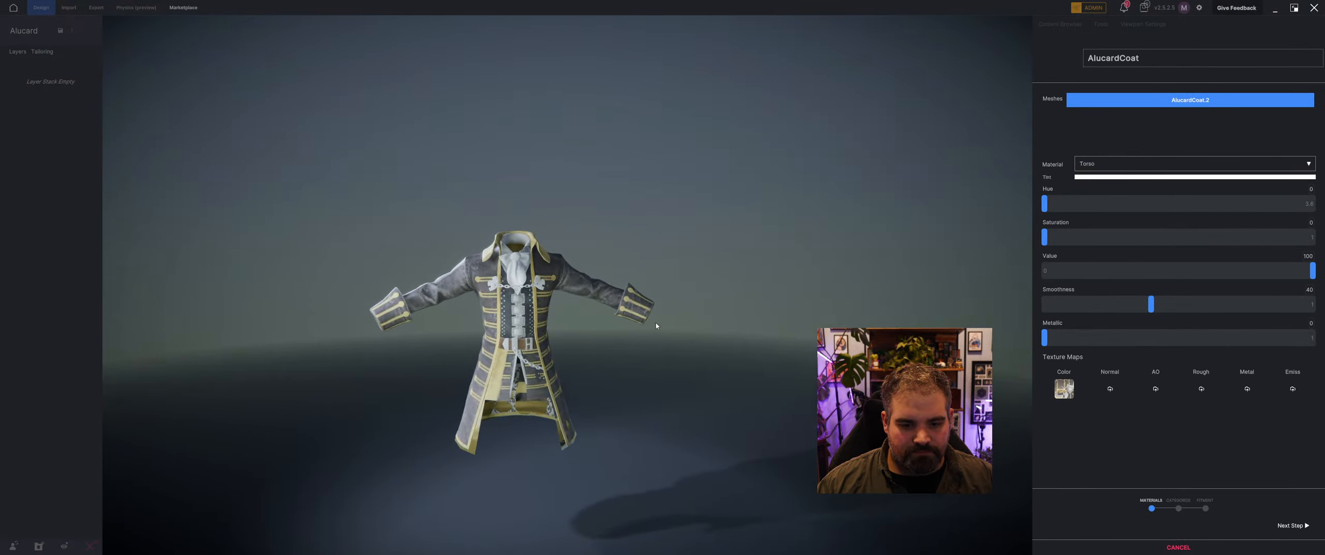
{"action": "scroll", "coordinate": [629, 327], "scroll_direction": "up", "scroll_amount": 3}
{"action": "mouse_move", "coordinate": [628, 326]}
{"action": "middle_mouse_down"}
{"action": "mouse_move", "coordinate": [598, 327]}
{"action": "mouse_move", "coordinate": [617, 282]}
{"action": "mouse_move", "coordinate": [612, 324]}
{"action": "mouse_move", "coordinate": [630, 330]}
{"action": "middle_mouse_up"}
{"action": "scroll", "coordinate": [634, 358], "scroll_direction": "up", "scroll_amount": 5}
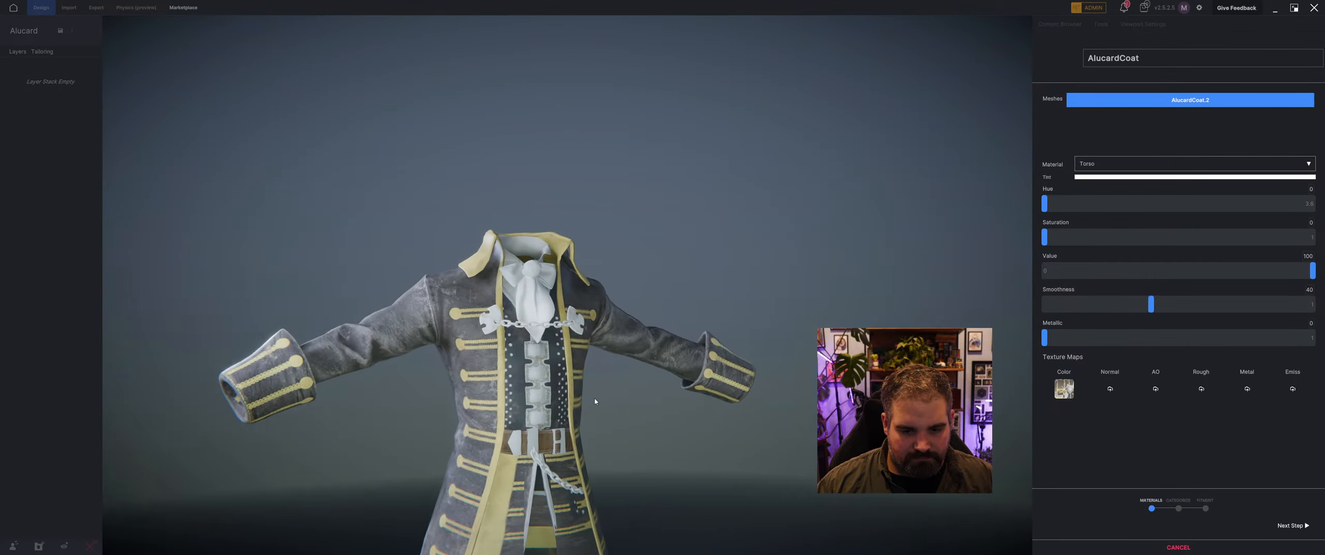
{"action": "middle_click_drag", "start_coordinate": [638, 387], "coordinate": [766, 245]}
{"action": "scroll", "coordinate": [766, 246], "scroll_direction": "down", "scroll_amount": 3}
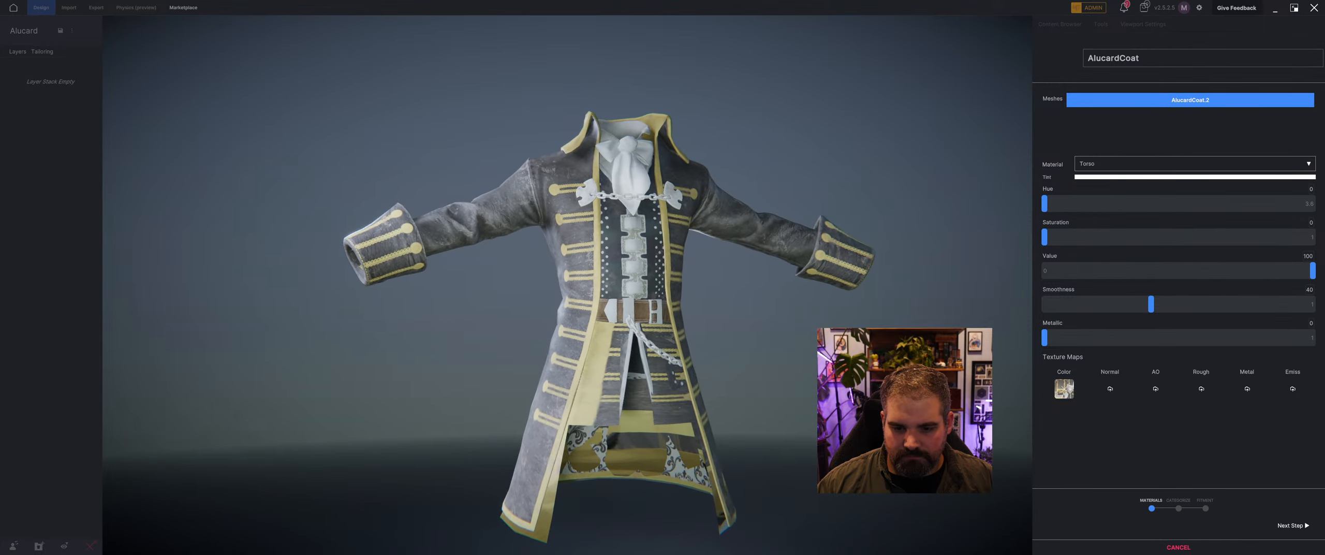
{"action": "left_click", "coordinate": [1109, 388]}
{"action": "left_click", "coordinate": [142, 72]}
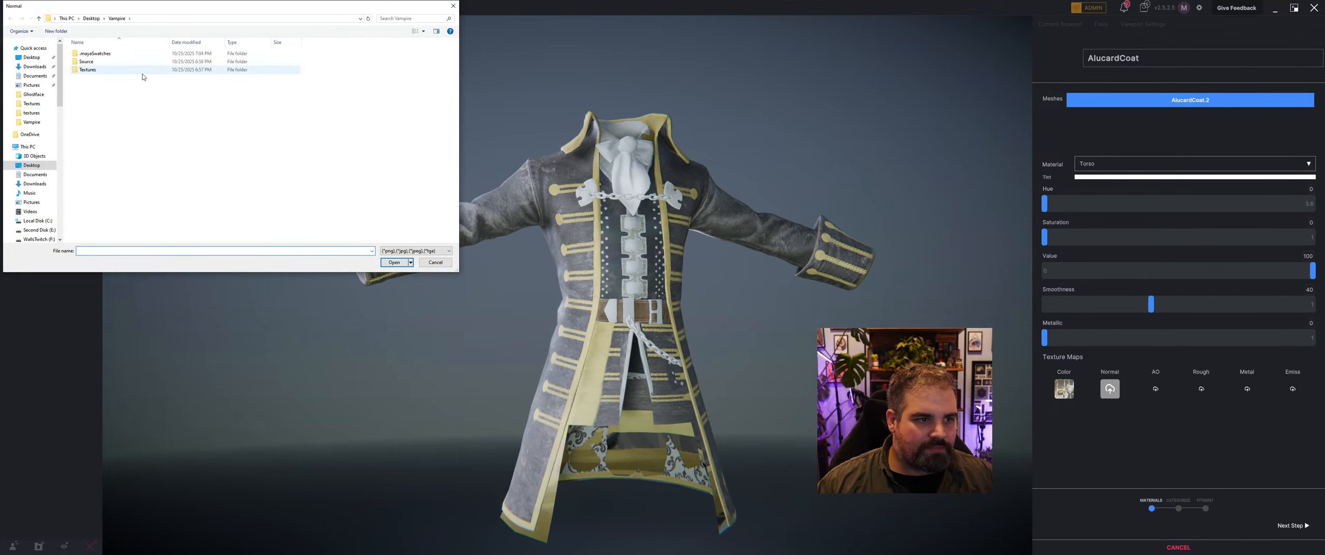
{"action": "double_click", "coordinate": [143, 73]}
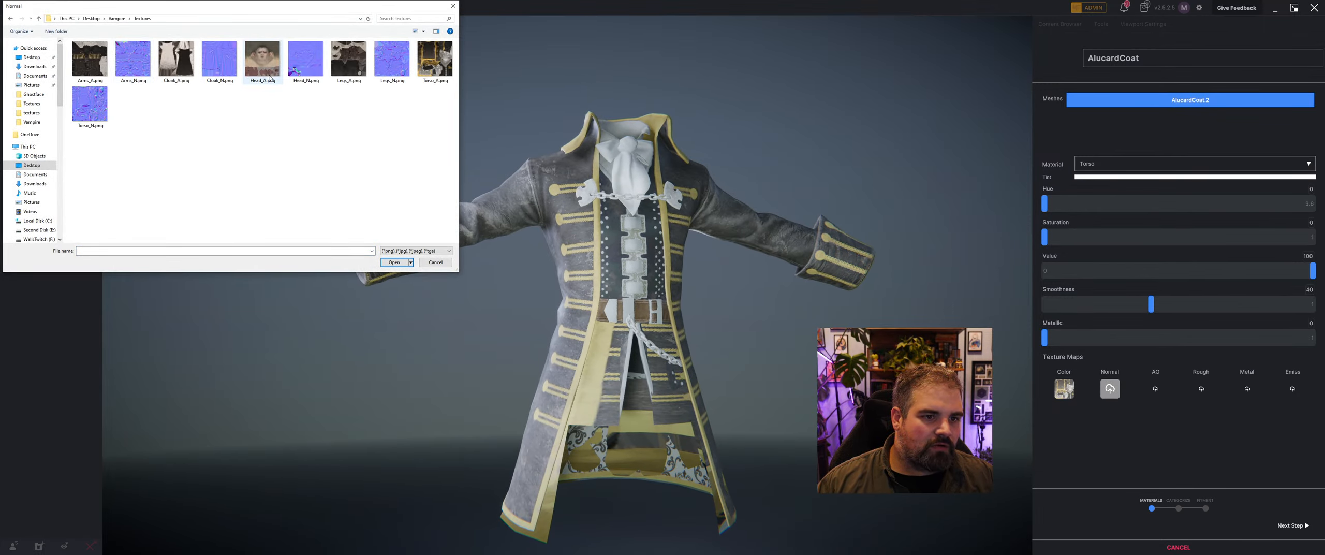
{"action": "left_click", "coordinate": [108, 120]}
{"action": "left_click", "coordinate": [395, 266]}
{"action": "middle_click_drag", "start_coordinate": [590, 269], "coordinate": [579, 323]}
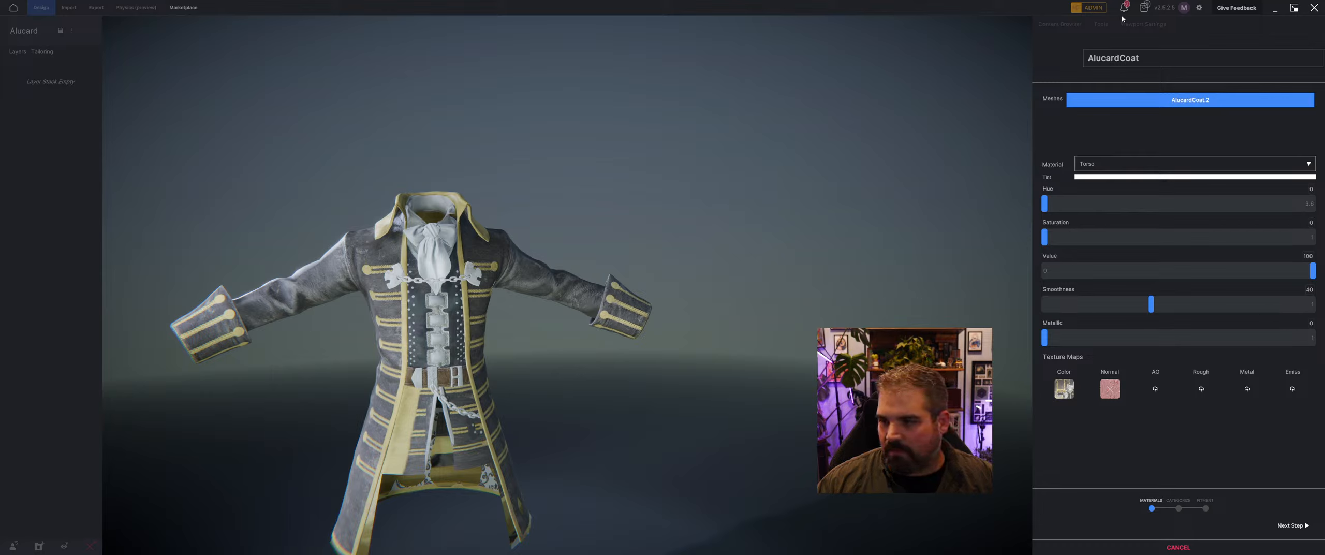
Step: Name the item Alucard Coat, categorize it under Jackets and proceed to the fitment stage
{"action": "left_click", "coordinate": [1120, 62]}
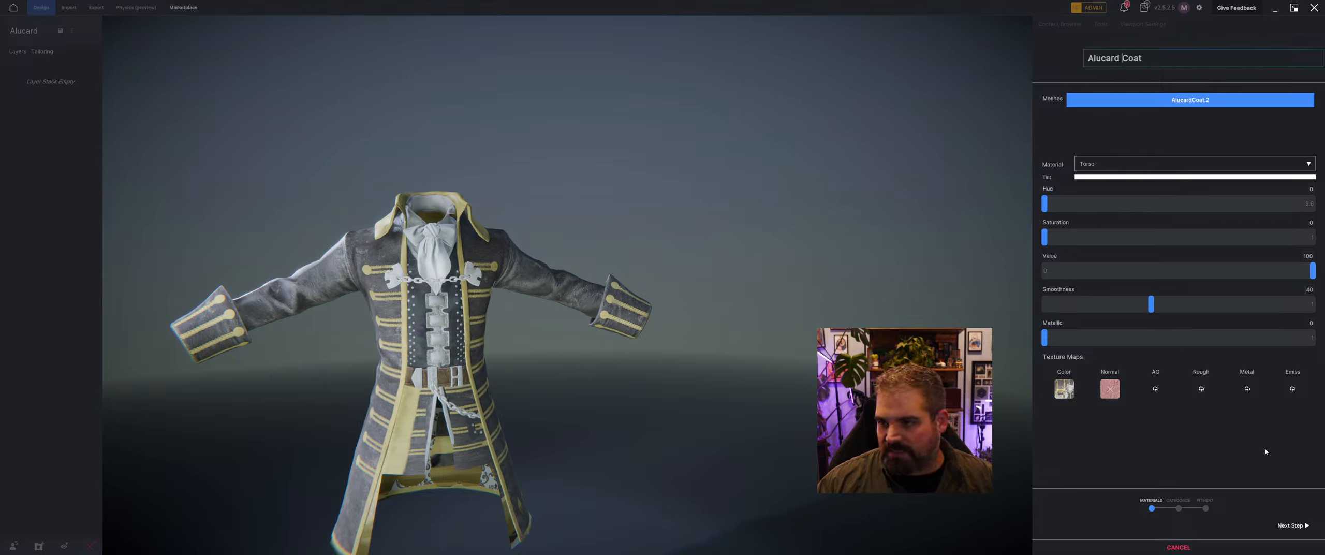
{"action": "left_click", "coordinate": [1289, 525]}
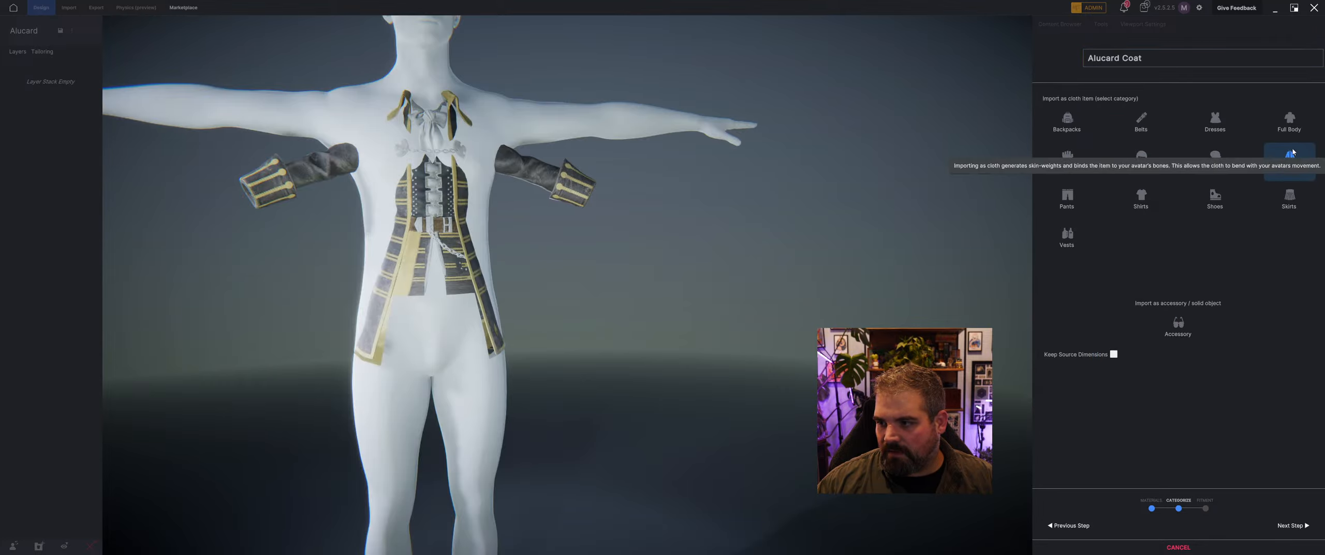
{"action": "left_click", "coordinate": [1114, 354]}
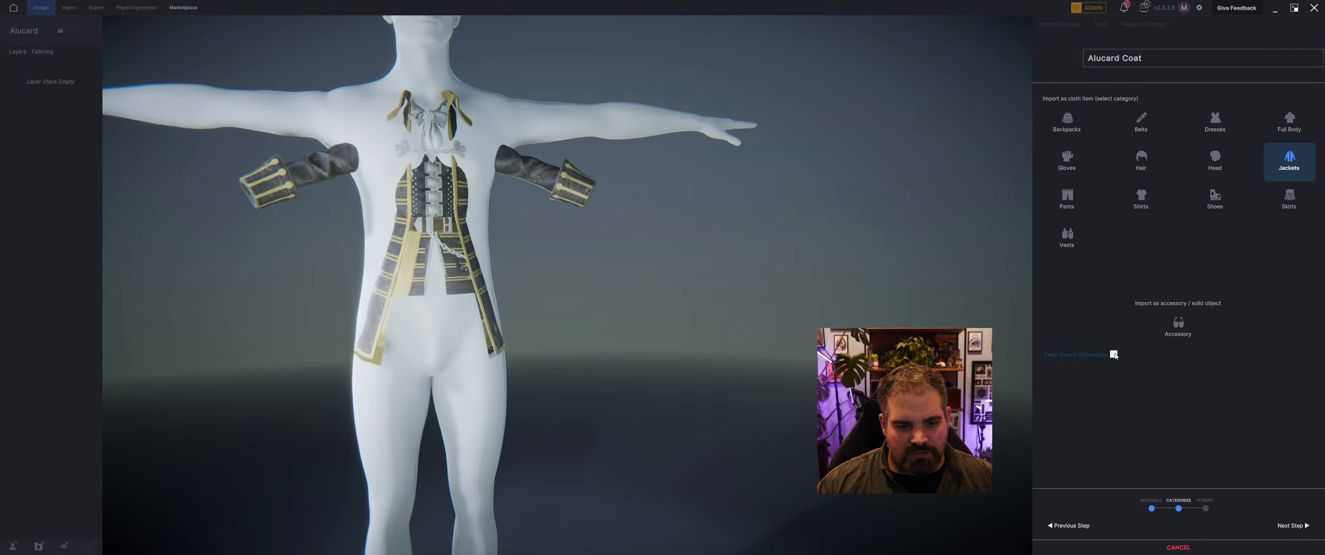
{"action": "left_click", "coordinate": [1290, 526]}
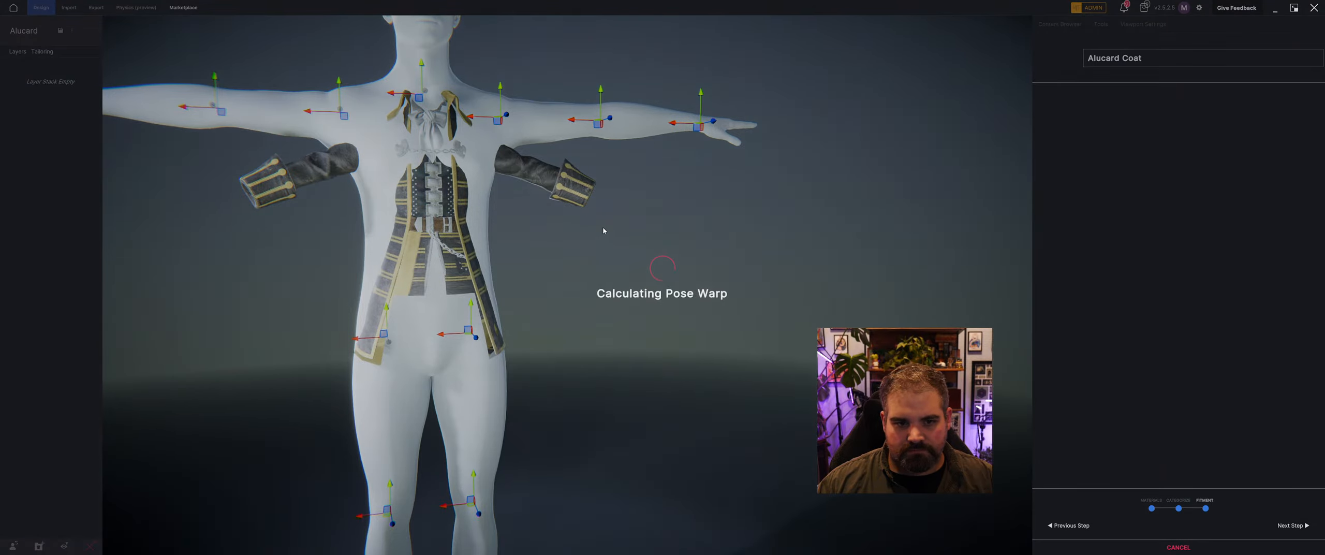
Step: Enlarge the coat and raise it toward the avatar's neck and shoulders
{"action": "key", "text": "r"}
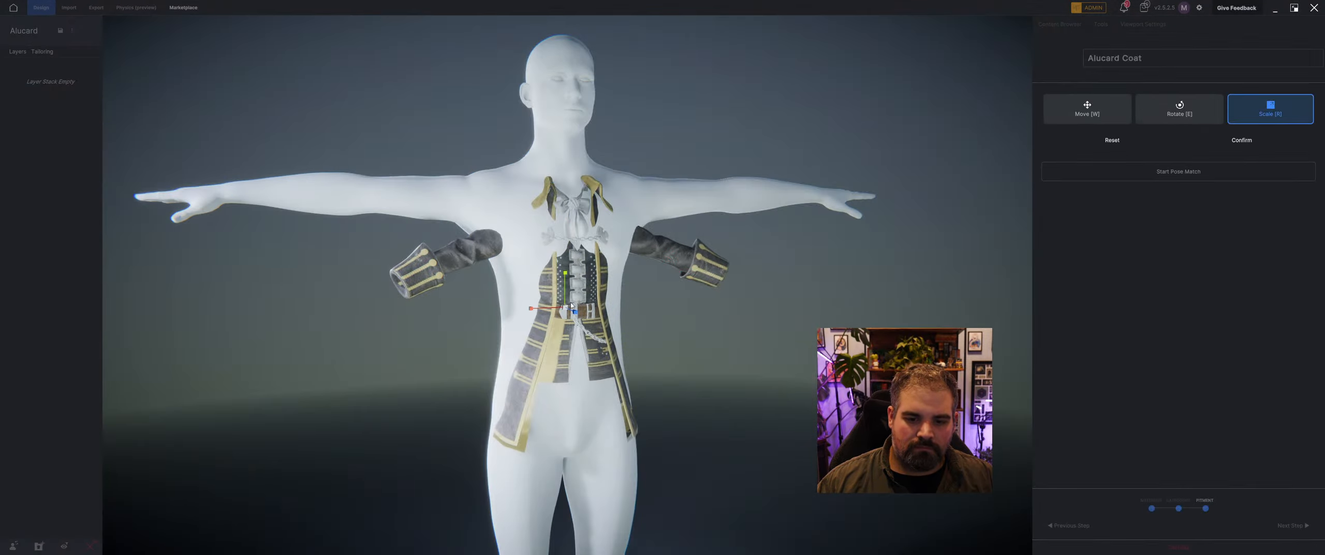
{"action": "left_click_drag", "start_coordinate": [566, 307], "coordinate": [582, 309]}
{"action": "key", "text": "w"}
{"action": "middle_click_drag", "start_coordinate": [581, 309], "coordinate": [596, 337]}
{"action": "left_click_drag", "start_coordinate": [567, 297], "coordinate": [546, 250]}
{"action": "key", "text": "r"}
{"action": "key", "text": "w"}
{"action": "middle_click_drag", "start_coordinate": [546, 251], "coordinate": [613, 215]}
Step: Refine the coat's scale and position around the torso, checking the chest area up close for skin poking through
{"action": "key", "text": "r"}
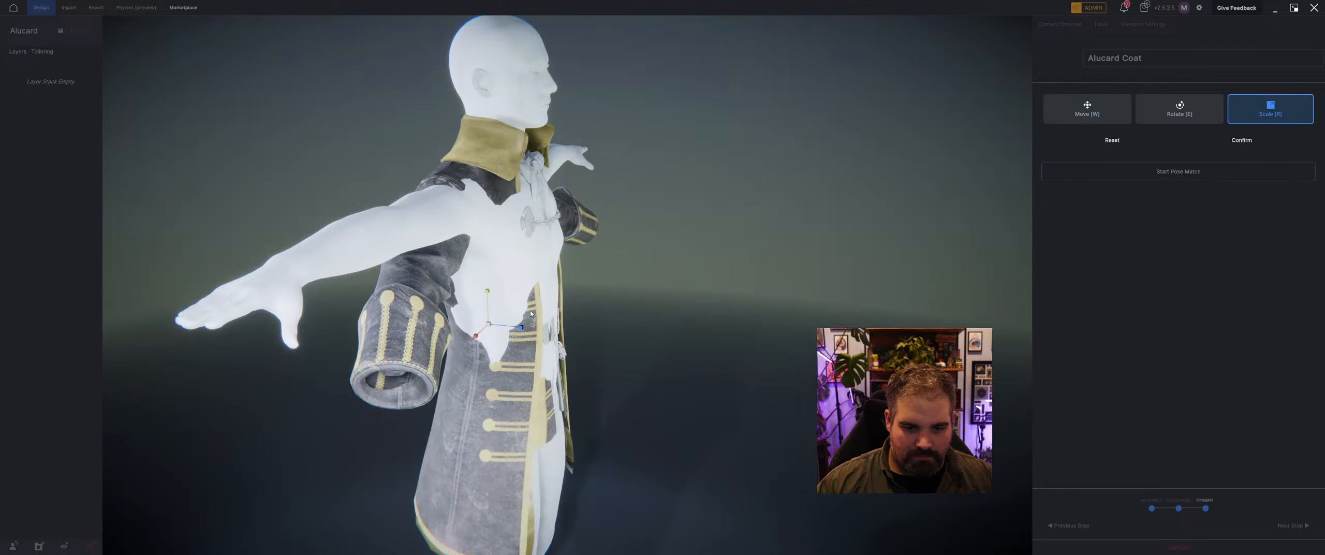
{"action": "left_click_drag", "start_coordinate": [487, 327], "coordinate": [489, 312]}
{"action": "key", "text": "w"}
{"action": "middle_click_drag", "start_coordinate": [489, 312], "coordinate": [467, 349]}
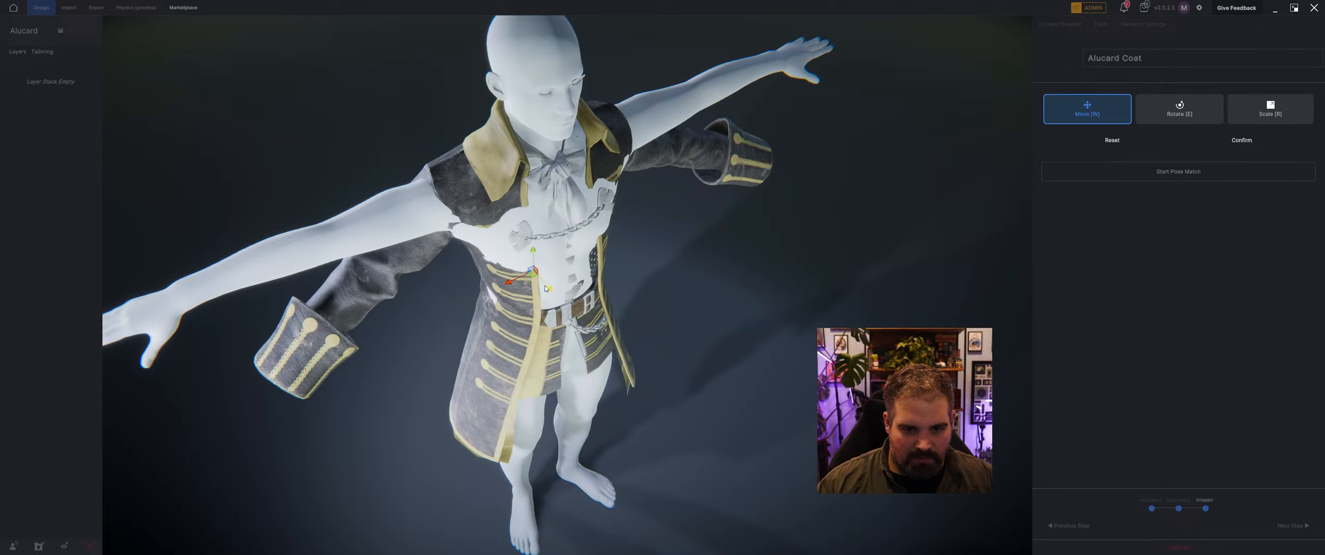
{"action": "middle_click_drag", "start_coordinate": [545, 288], "coordinate": [513, 265]}
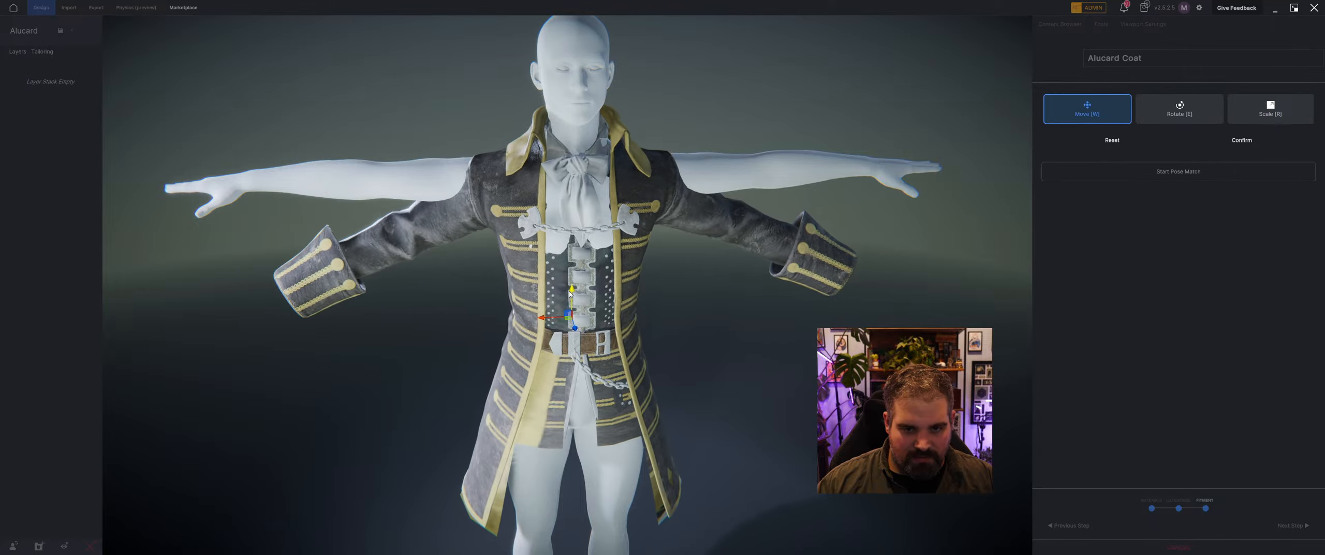
{"action": "middle_click_drag", "start_coordinate": [570, 289], "coordinate": [628, 277]}
{"action": "middle_click_drag", "start_coordinate": [542, 344], "coordinate": [451, 339]}
{"action": "scroll", "coordinate": [451, 339], "scroll_direction": "up", "scroll_amount": 5}
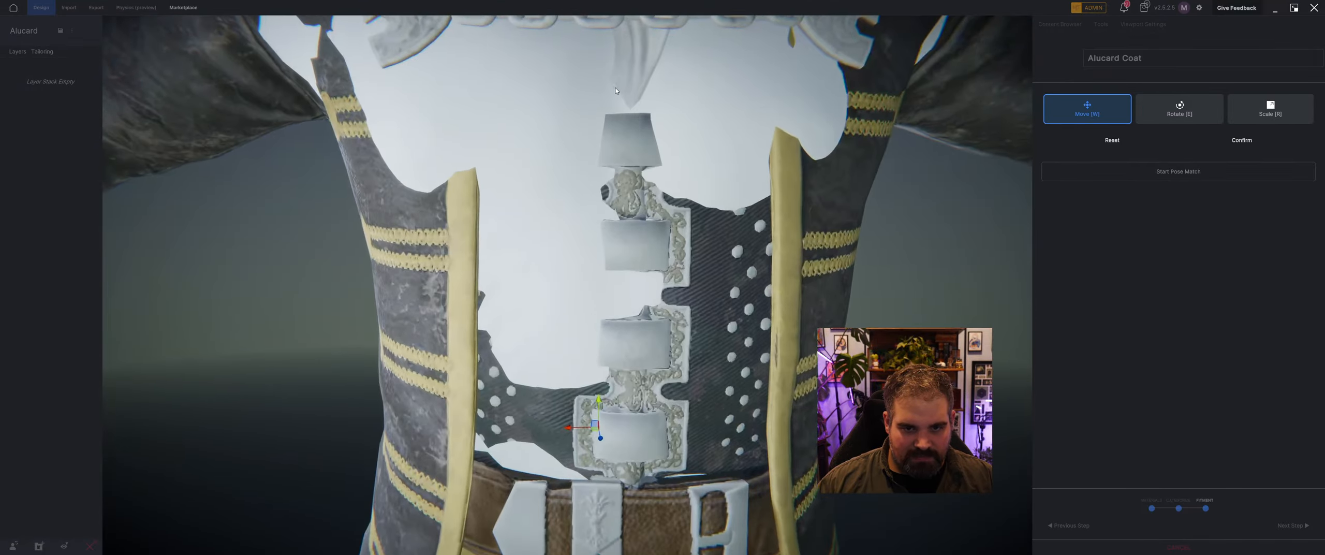
{"action": "scroll", "coordinate": [518, 352], "scroll_direction": "down", "scroll_amount": 4}
{"action": "scroll", "coordinate": [589, 361], "scroll_direction": "up", "scroll_amount": 2}
Step: Scale the coat up until its vest covers the chest, reposition it on the body and confirm the placement
{"action": "key", "text": "r"}
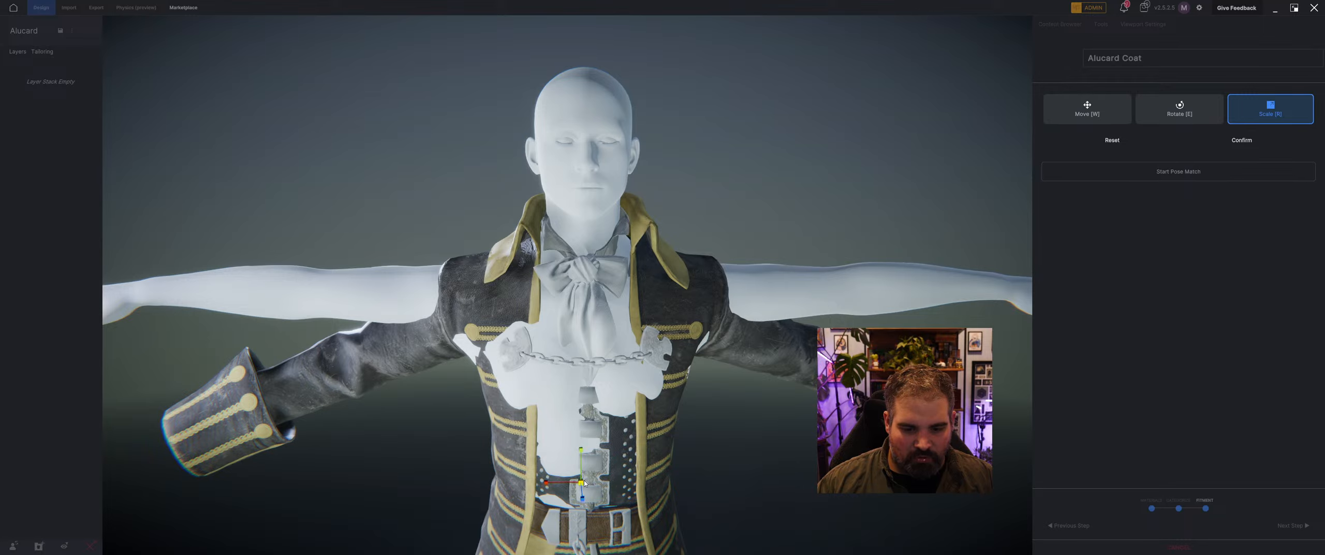
{"action": "left_click_drag", "start_coordinate": [583, 483], "coordinate": [584, 470]}
{"action": "key", "text": "w"}
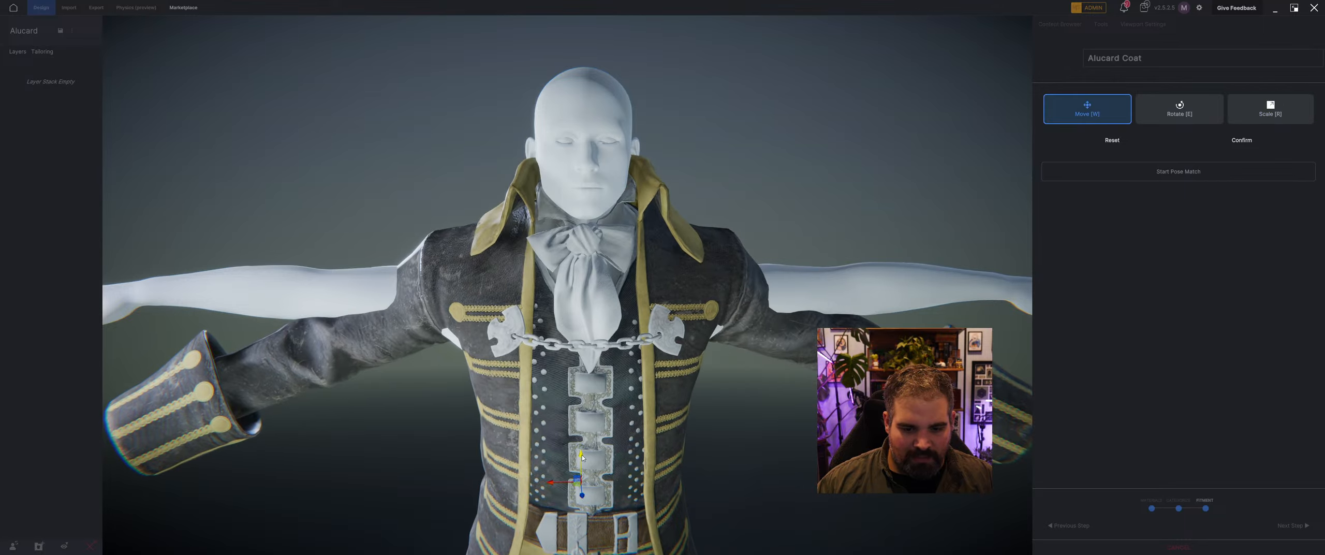
{"action": "middle_click_drag", "start_coordinate": [582, 457], "coordinate": [647, 369]}
{"action": "scroll", "coordinate": [576, 474], "scroll_direction": "down", "scroll_amount": 6}
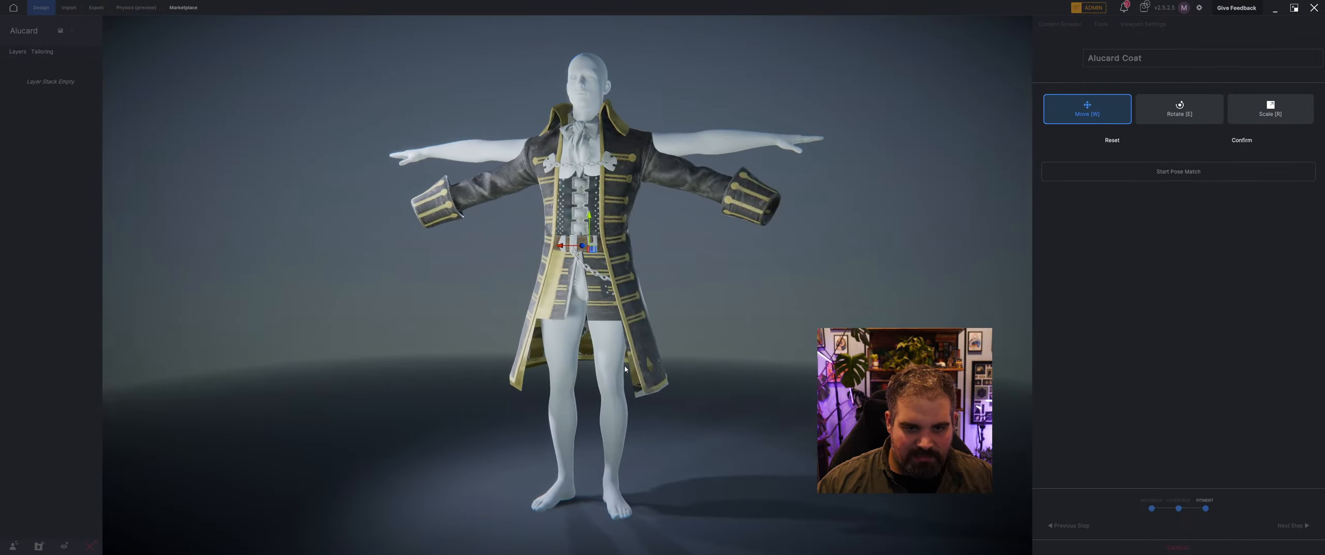
{"action": "left_click", "coordinate": [1242, 140]}
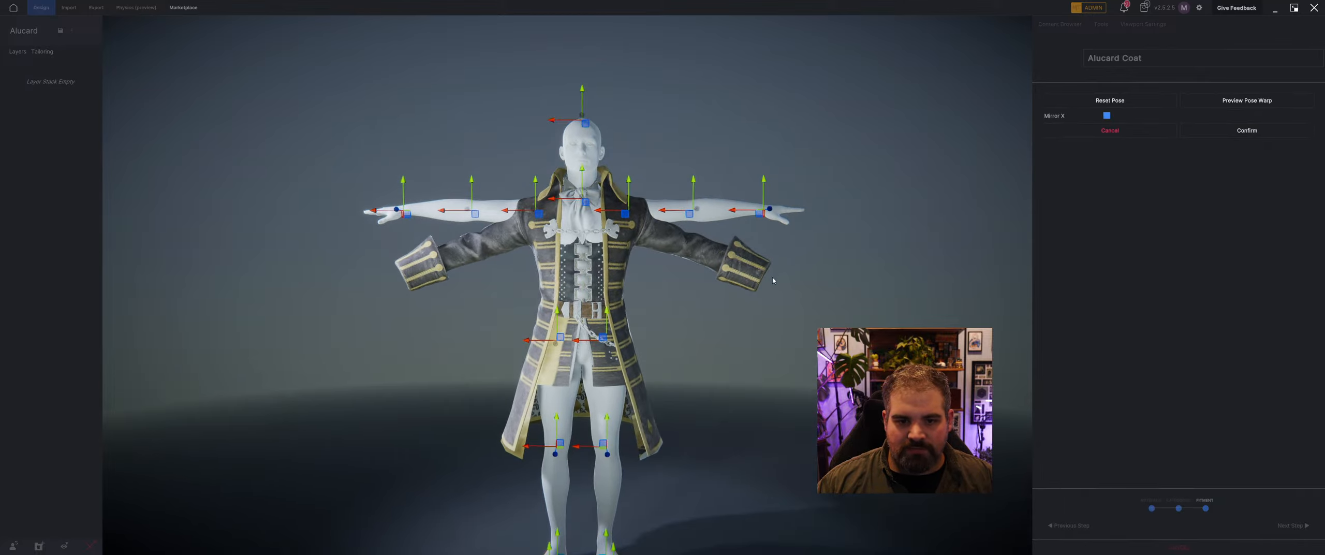
Step: Lower the avatar's mirrored elbow and wrist joints so both arms run inside the coat sleeves
{"action": "scroll", "coordinate": [772, 280], "scroll_direction": "up", "scroll_amount": 3}
{"action": "left_click_drag", "start_coordinate": [452, 163], "coordinate": [448, 211]}
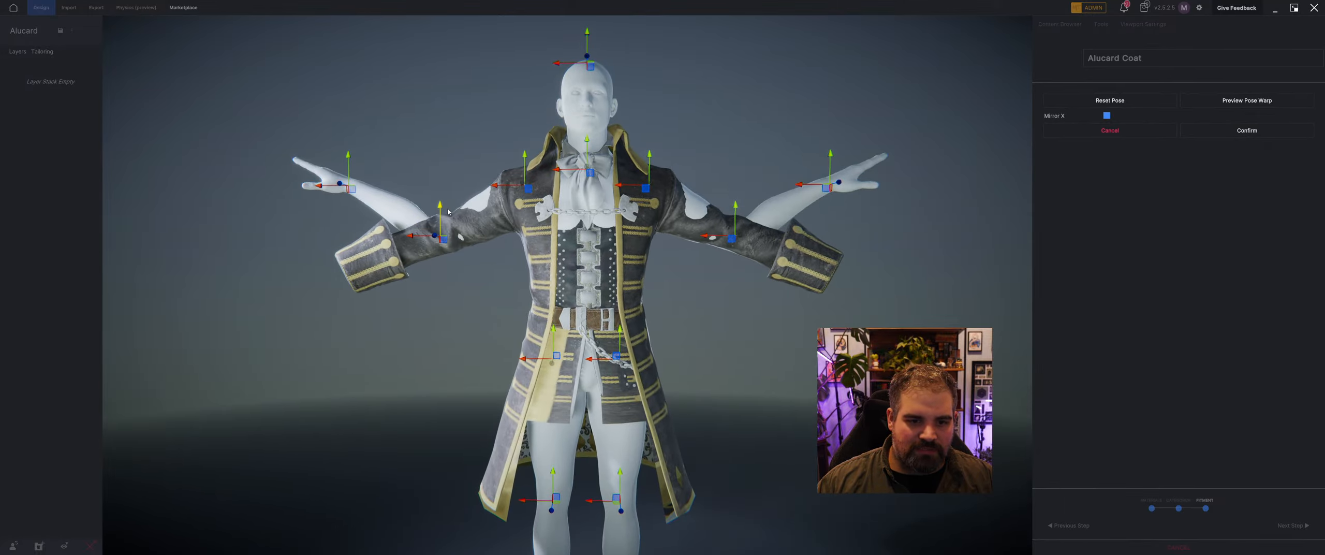
{"action": "left_click_drag", "start_coordinate": [349, 156], "coordinate": [350, 245]}
{"action": "middle_click_drag", "start_coordinate": [354, 253], "coordinate": [450, 299]}
{"action": "left_click_drag", "start_coordinate": [464, 328], "coordinate": [507, 331]}
{"action": "middle_click_drag", "start_coordinate": [507, 332], "coordinate": [414, 264]}
{"action": "left_click_drag", "start_coordinate": [443, 236], "coordinate": [442, 239]}
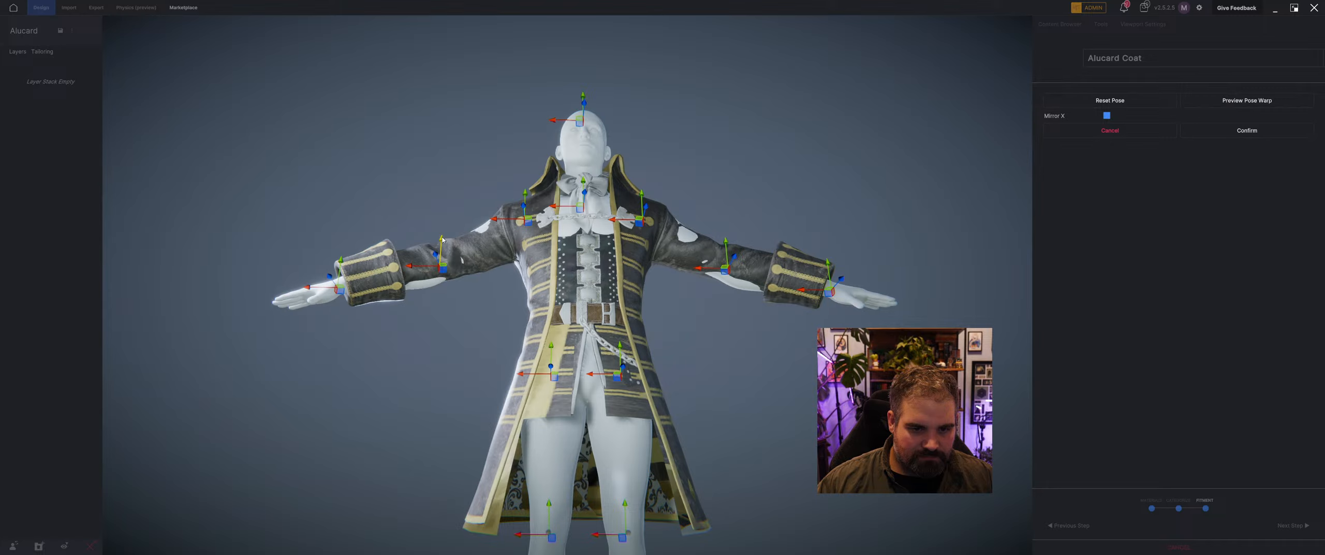
Step: Shift the mirrored shoulder joints inward and fine-tune the elbow joints sideways and in depth to follow the sleeves
{"action": "middle_click_drag", "start_coordinate": [502, 229], "coordinate": [495, 197]}
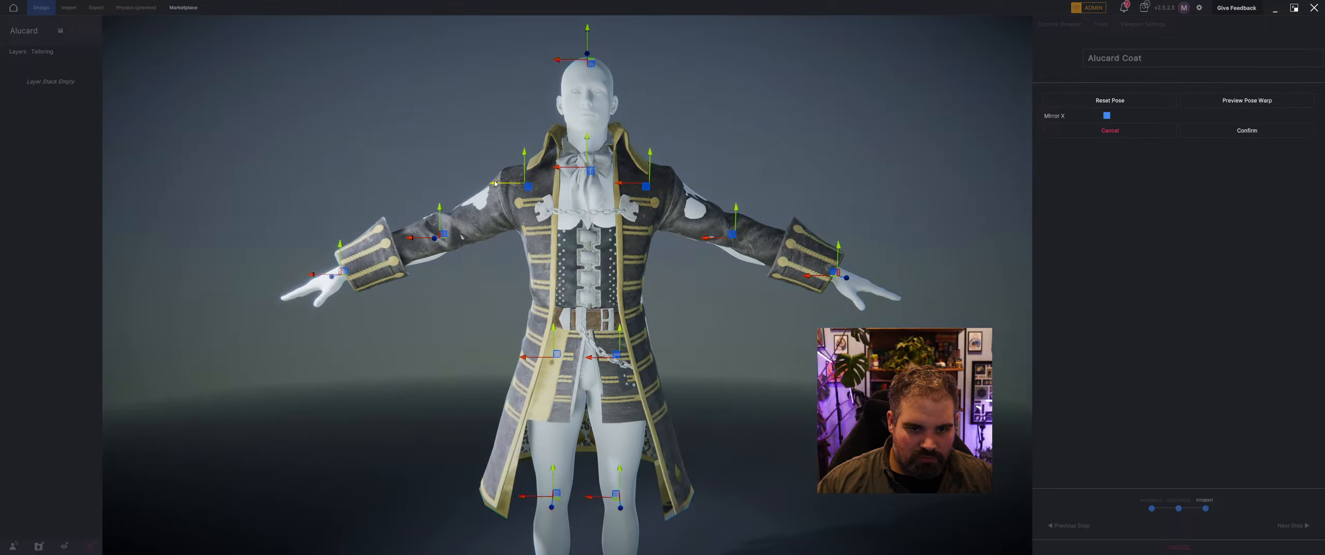
{"action": "left_click_drag", "start_coordinate": [494, 183], "coordinate": [504, 183]}
{"action": "left_click_drag", "start_coordinate": [419, 239], "coordinate": [421, 239]}
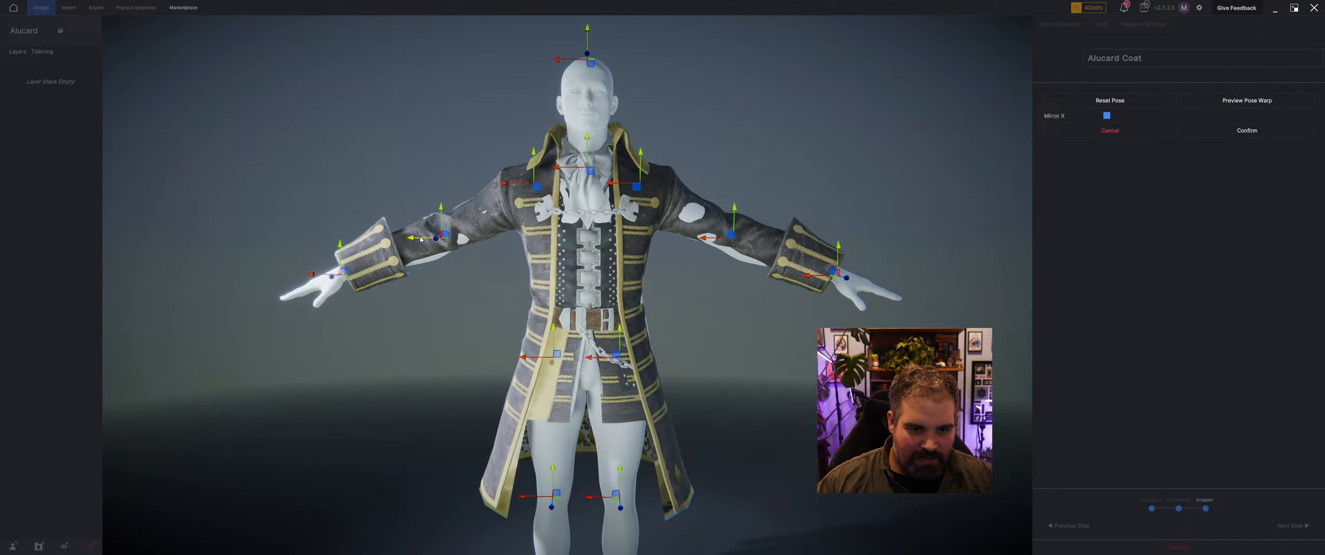
{"action": "middle_click_drag", "start_coordinate": [444, 220], "coordinate": [520, 401]}
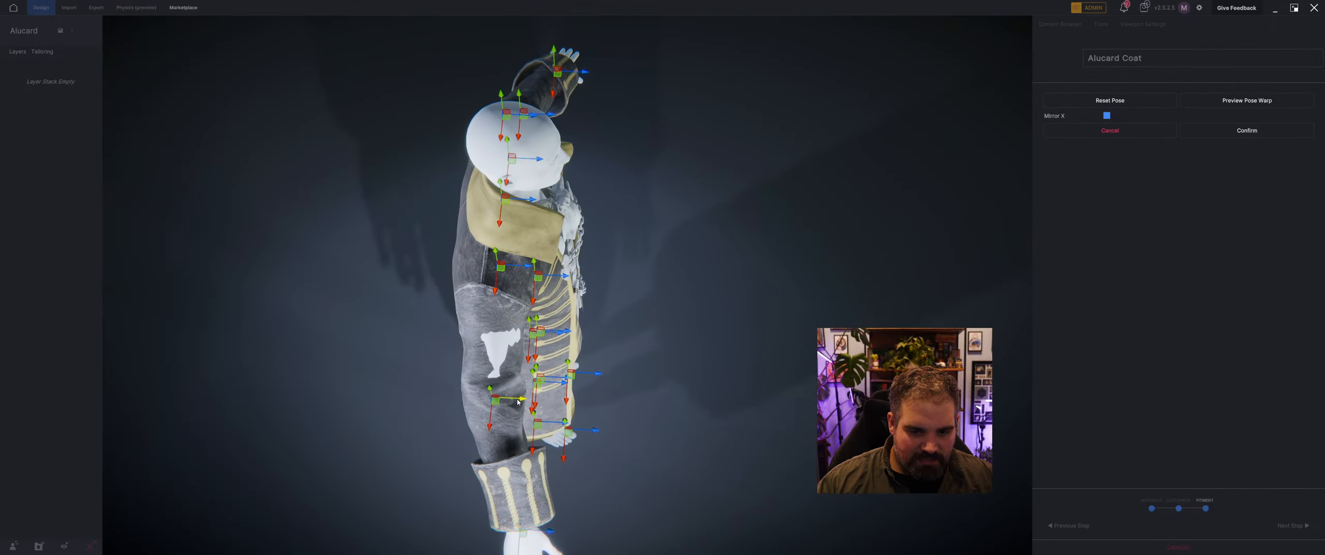
{"action": "left_click_drag", "start_coordinate": [517, 400], "coordinate": [514, 400]}
{"action": "middle_click_drag", "start_coordinate": [515, 400], "coordinate": [432, 318]}
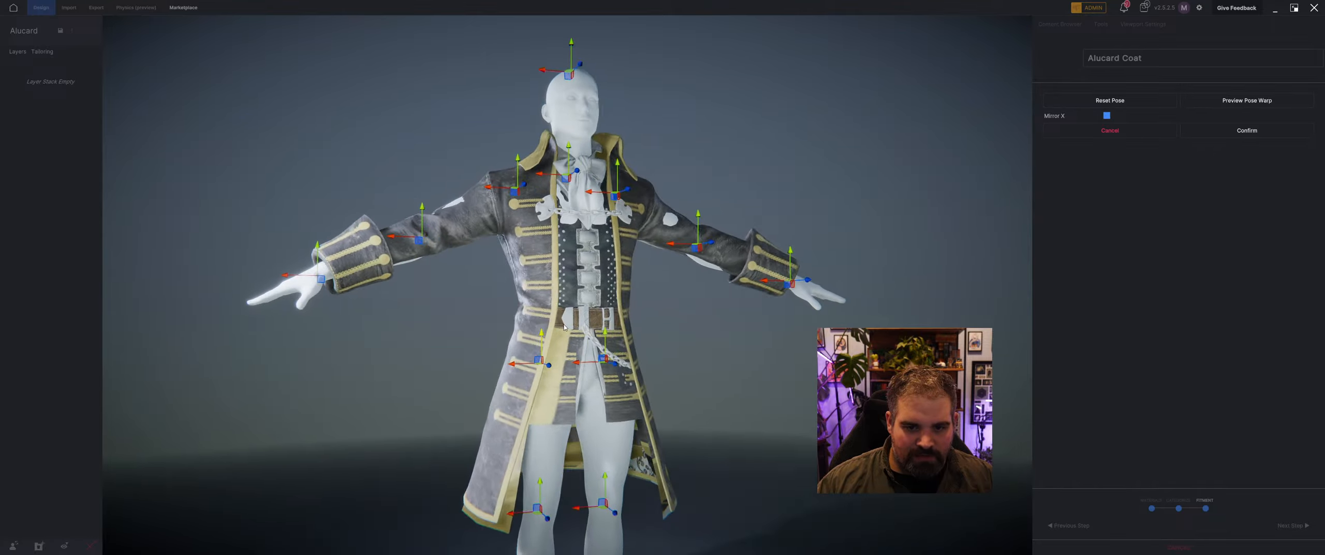
Step: Nudge the avatar's hip joint to suit the coat and preview the pose warp
{"action": "middle_click_drag", "start_coordinate": [564, 326], "coordinate": [768, 305]}
{"action": "left_click_drag", "start_coordinate": [547, 299], "coordinate": [542, 301]}
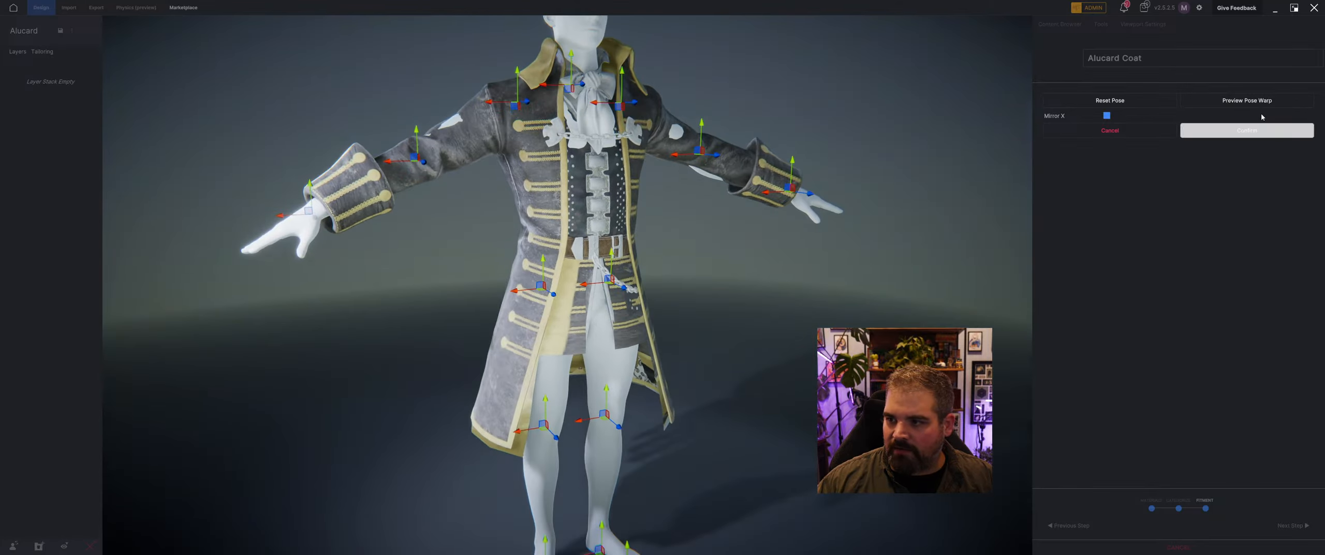
{"action": "left_click", "coordinate": [1261, 101]}
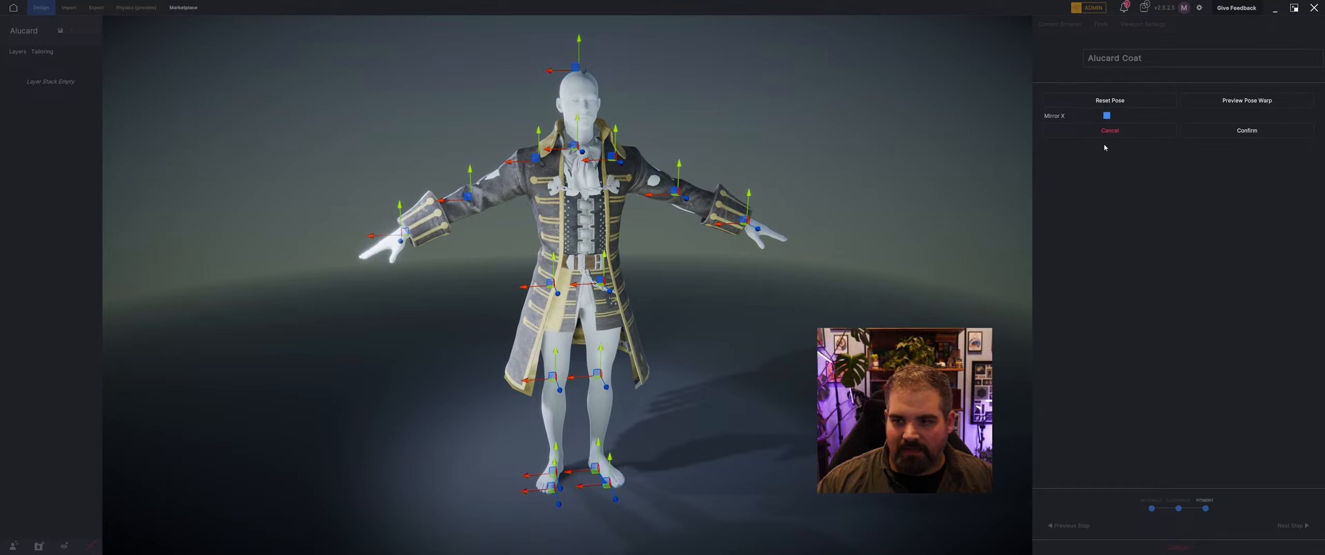
Step: Confirm the matched pose, finish the coat's fitting onto the avatar and select the tailored coat
{"action": "left_click", "coordinate": [1246, 130]}
{"action": "left_click", "coordinate": [1284, 527]}
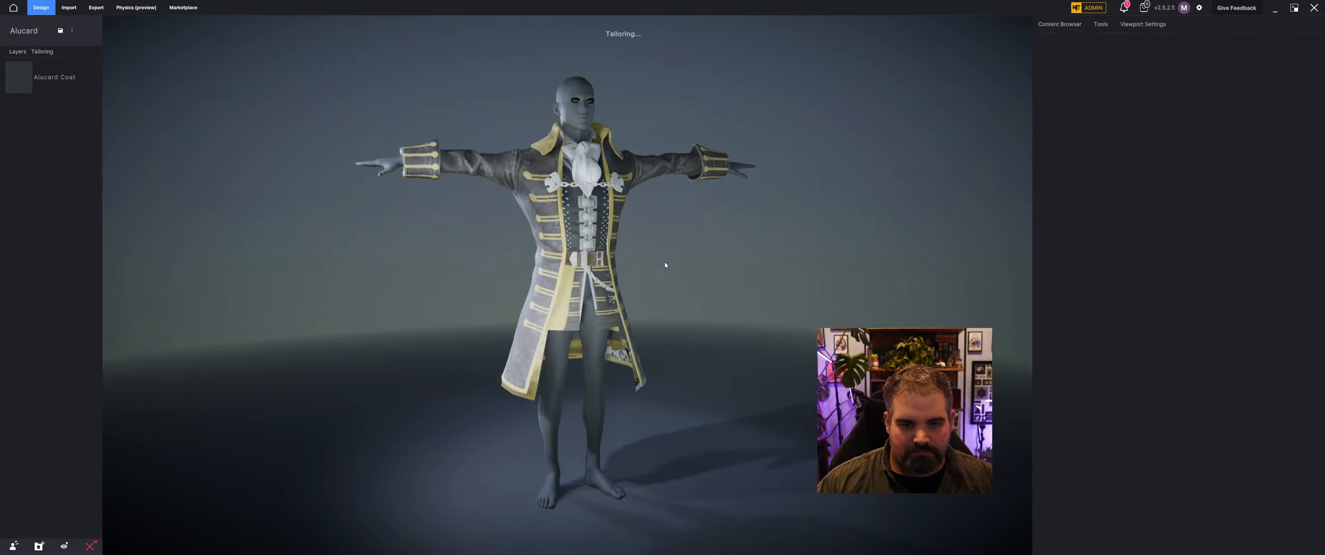
{"action": "middle_click_drag", "start_coordinate": [679, 253], "coordinate": [770, 329]}
{"action": "scroll", "coordinate": [696, 258], "scroll_direction": "up", "scroll_amount": 4}
{"action": "left_click", "coordinate": [642, 316]}
{"action": "left_click", "coordinate": [1109, 338]}
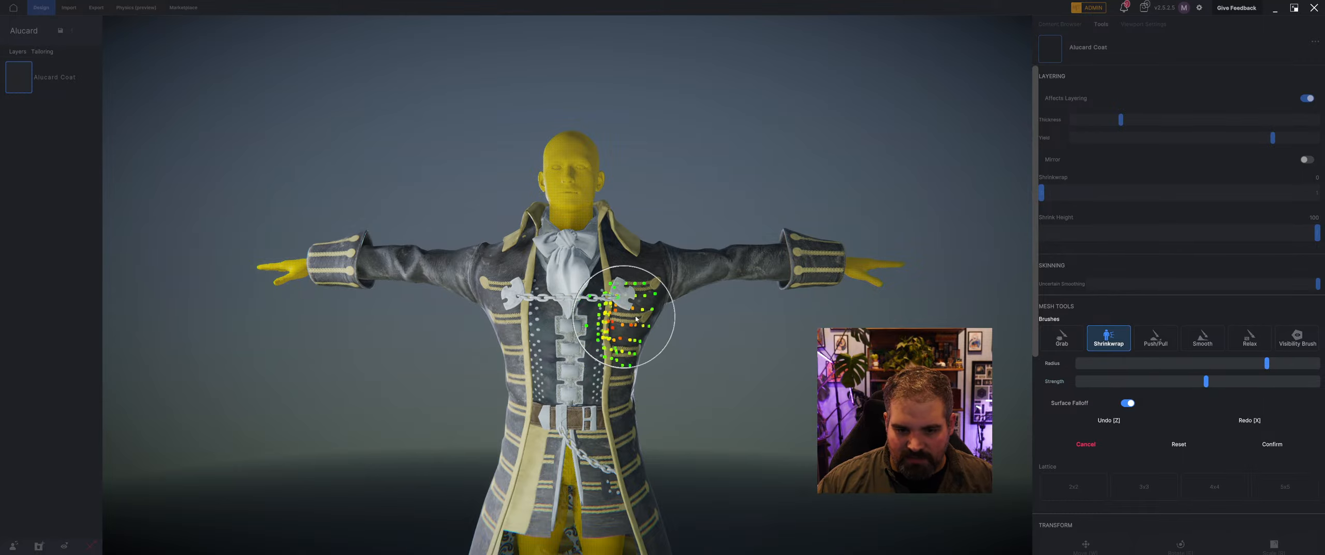
{"action": "mouse_move", "coordinate": [636, 327]}
{"action": "middle_mouse_down"}
{"action": "mouse_move", "coordinate": [613, 322]}
{"action": "mouse_move", "coordinate": [636, 339]}
{"action": "middle_mouse_up"}
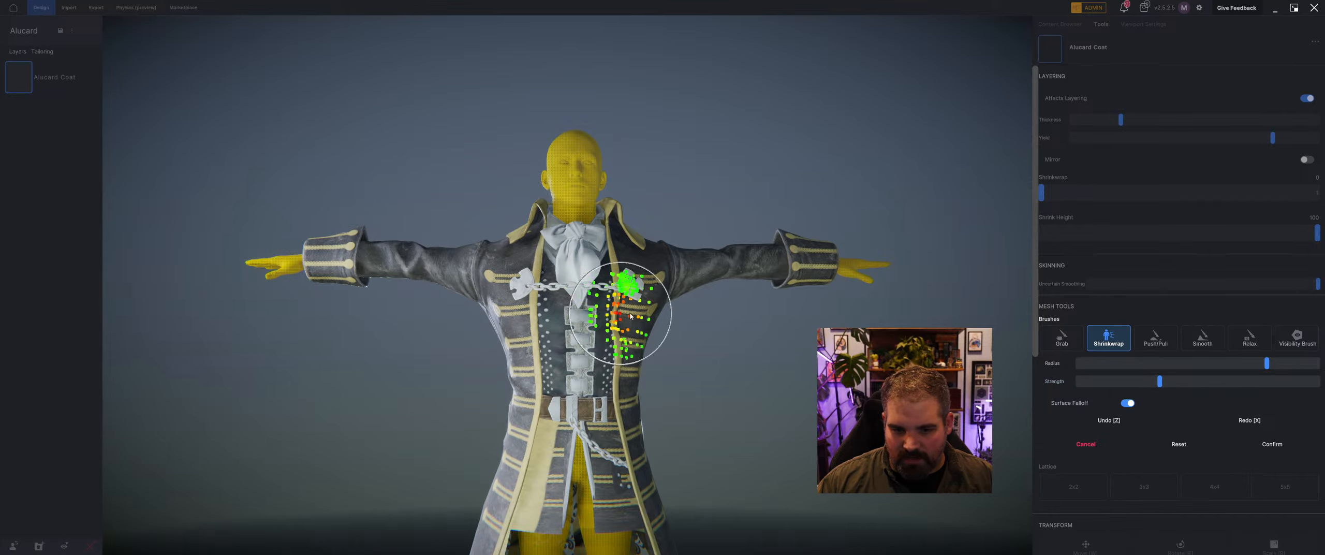
{"action": "mouse_move", "coordinate": [649, 314]}
{"action": "middle_mouse_down"}
{"action": "mouse_move", "coordinate": [621, 335]}
{"action": "mouse_move", "coordinate": [583, 304]}
{"action": "mouse_move", "coordinate": [543, 299]}
{"action": "middle_mouse_up"}
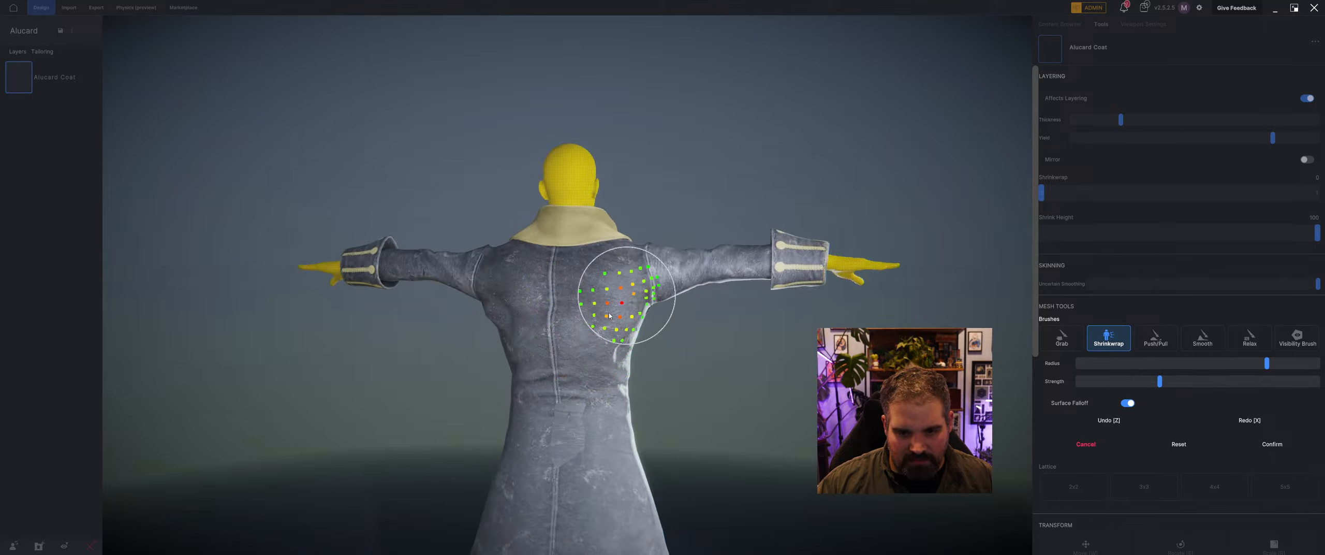
{"action": "left_click_drag", "start_coordinate": [1267, 362], "coordinate": [1312, 363]}
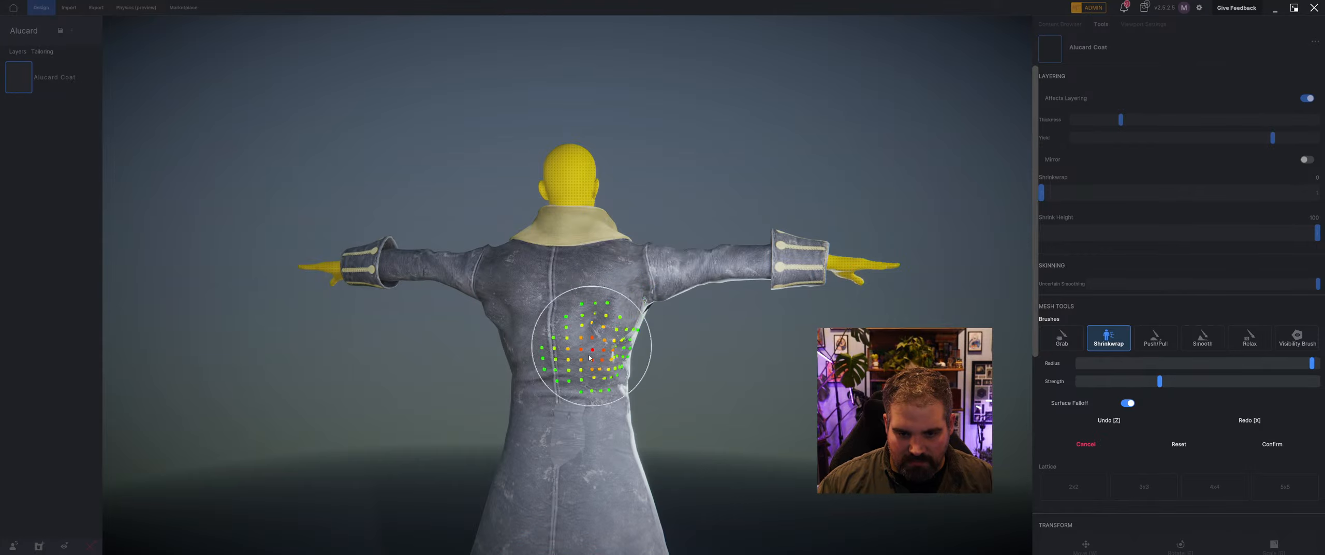
{"action": "mouse_move", "coordinate": [545, 322]}
{"action": "middle_mouse_down"}
{"action": "mouse_move", "coordinate": [606, 340]}
{"action": "mouse_move", "coordinate": [555, 330]}
{"action": "middle_mouse_up"}
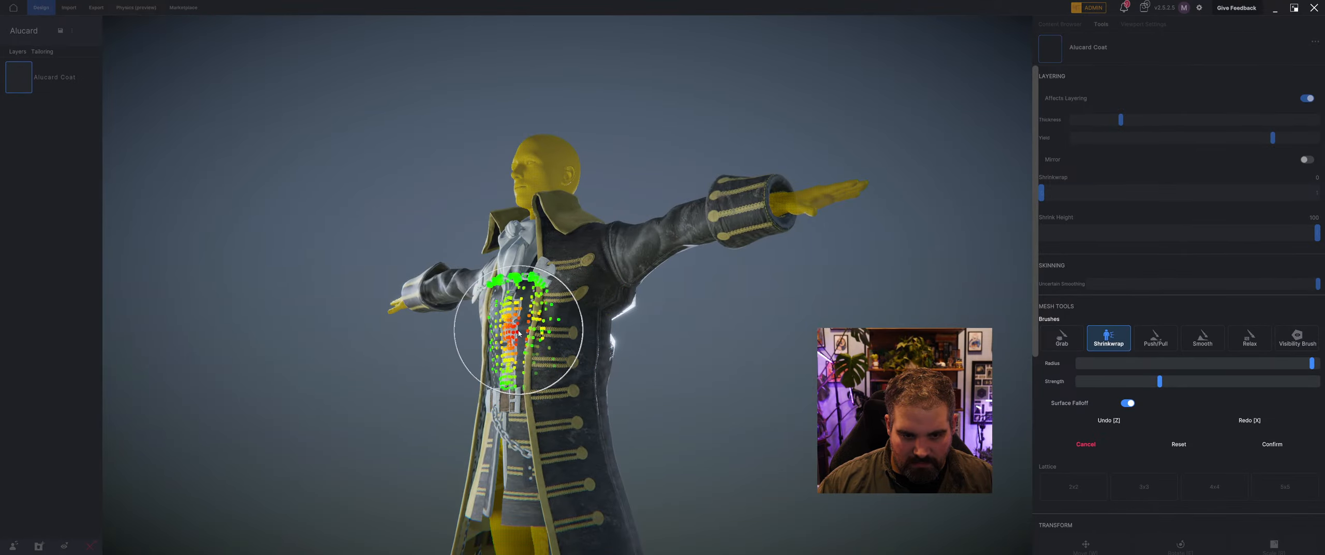
{"action": "mouse_move", "coordinate": [509, 300]}
{"action": "middle_mouse_down"}
{"action": "mouse_move", "coordinate": [504, 327]}
{"action": "mouse_move", "coordinate": [480, 313]}
{"action": "mouse_move", "coordinate": [508, 301]}
{"action": "mouse_move", "coordinate": [461, 327]}
{"action": "mouse_move", "coordinate": [593, 305]}
{"action": "middle_mouse_up"}
{"action": "middle_click_drag", "start_coordinate": [589, 341], "coordinate": [657, 355]}
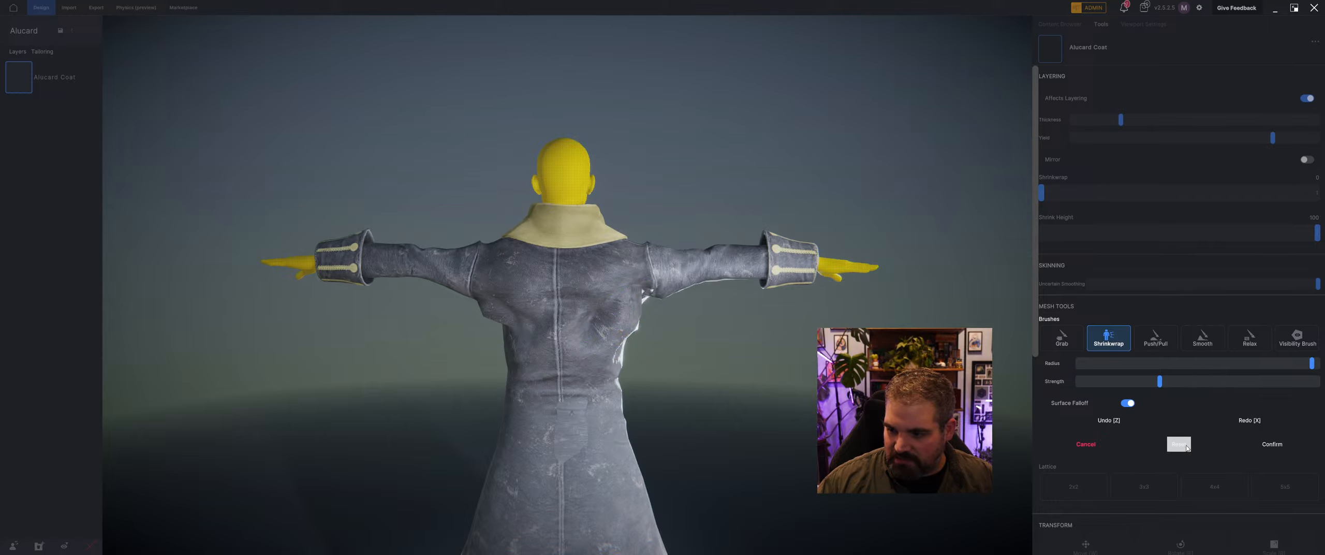
{"action": "mouse_move", "coordinate": [754, 414]}
{"action": "middle_mouse_down"}
{"action": "mouse_move", "coordinate": [399, 248]}
{"action": "mouse_move", "coordinate": [302, 257]}
{"action": "mouse_move", "coordinate": [834, 248]}
{"action": "middle_mouse_up"}
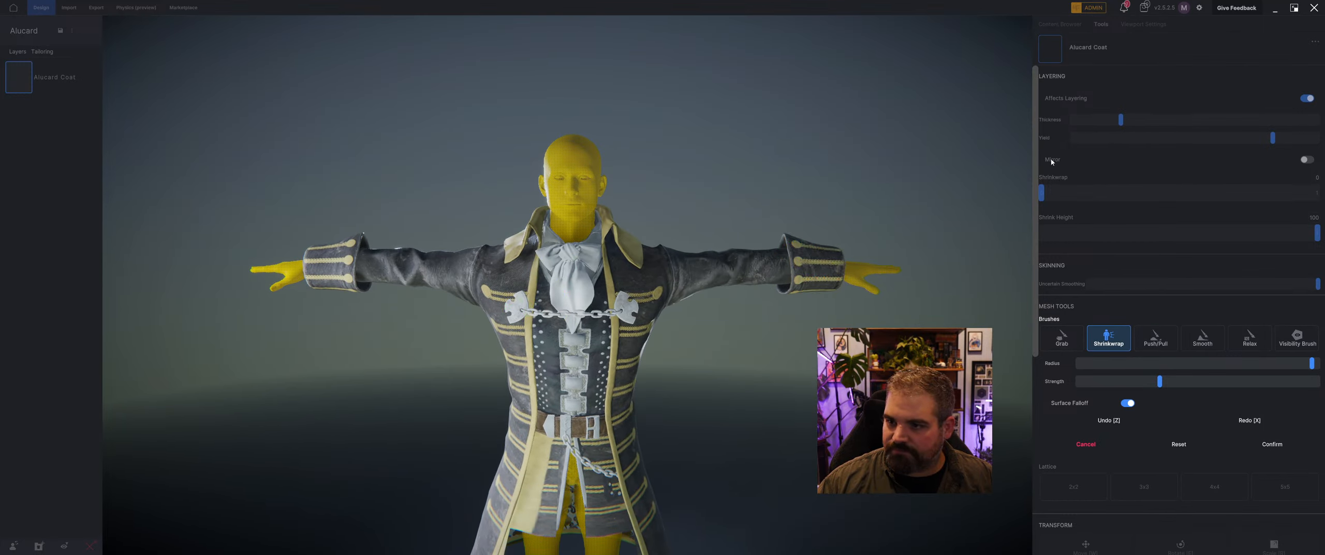
{"action": "left_click", "coordinate": [1086, 444]}
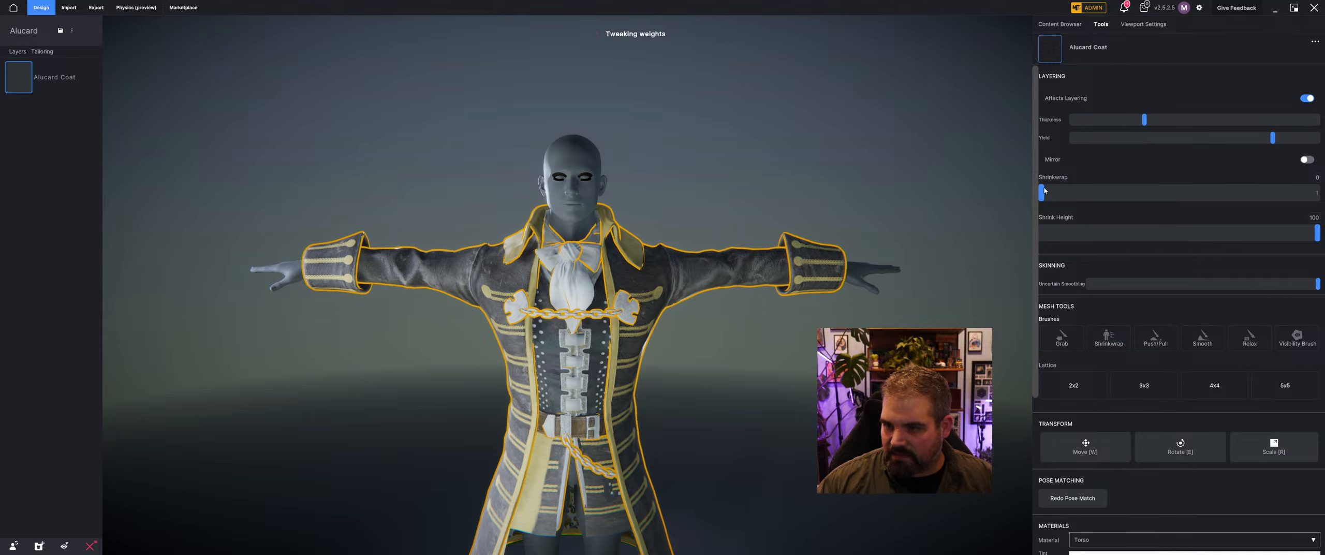
Step: Try tightening the whole coat with Shrinkwrap at about 53 and Yield at its minimum, checking the fit from the side and raising Shrinkwrap further
{"action": "left_click_drag", "start_coordinate": [1044, 190], "coordinate": [1188, 199]}
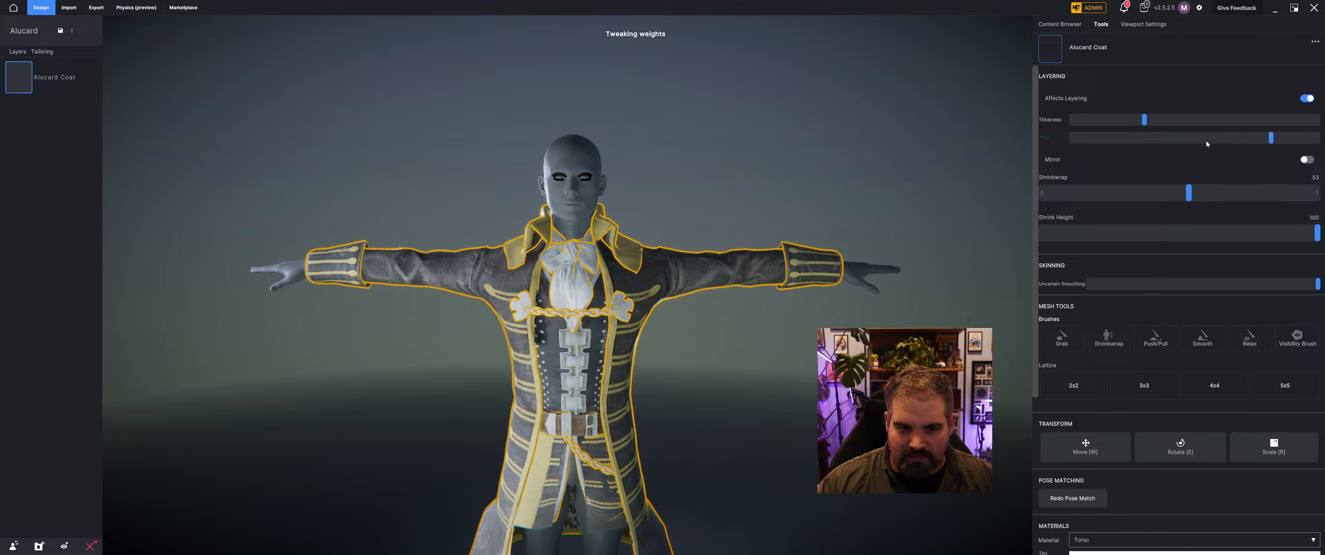
{"action": "left_click_drag", "start_coordinate": [1216, 143], "coordinate": [1188, 143]}
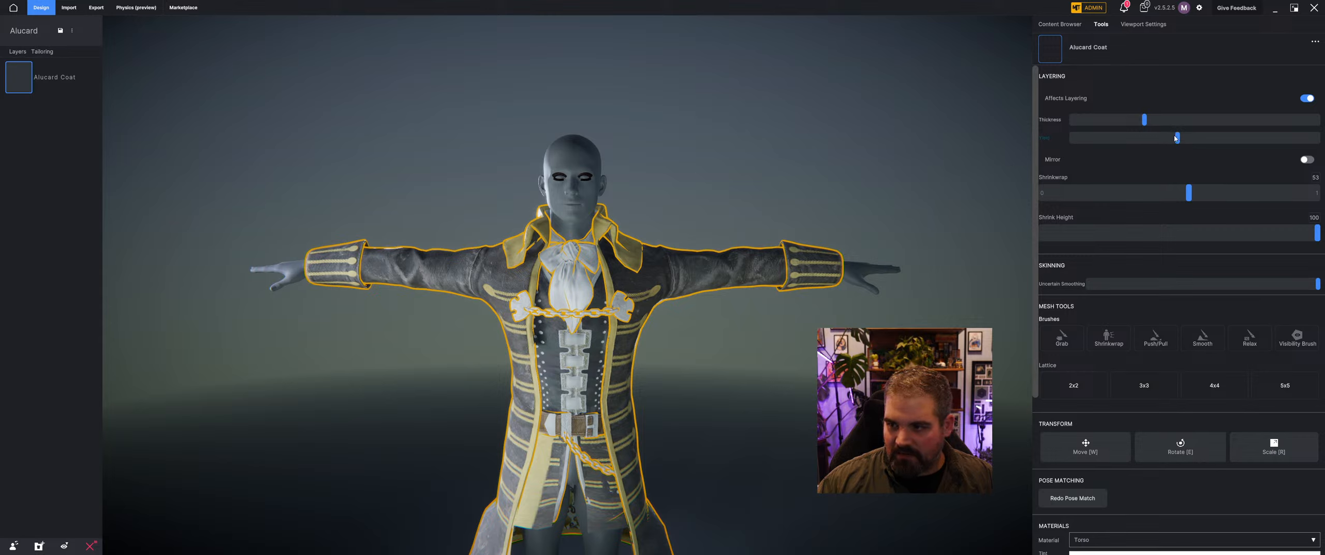
{"action": "left_click_drag", "start_coordinate": [1177, 139], "coordinate": [1071, 138]}
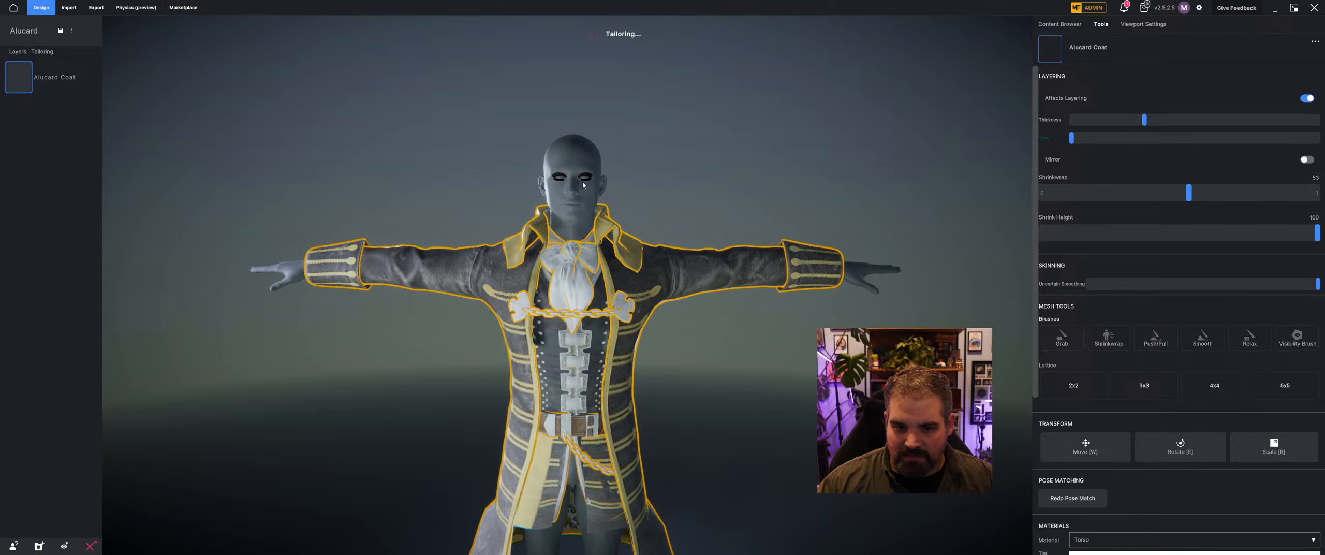
{"action": "middle_click_drag", "start_coordinate": [569, 196], "coordinate": [667, 243]}
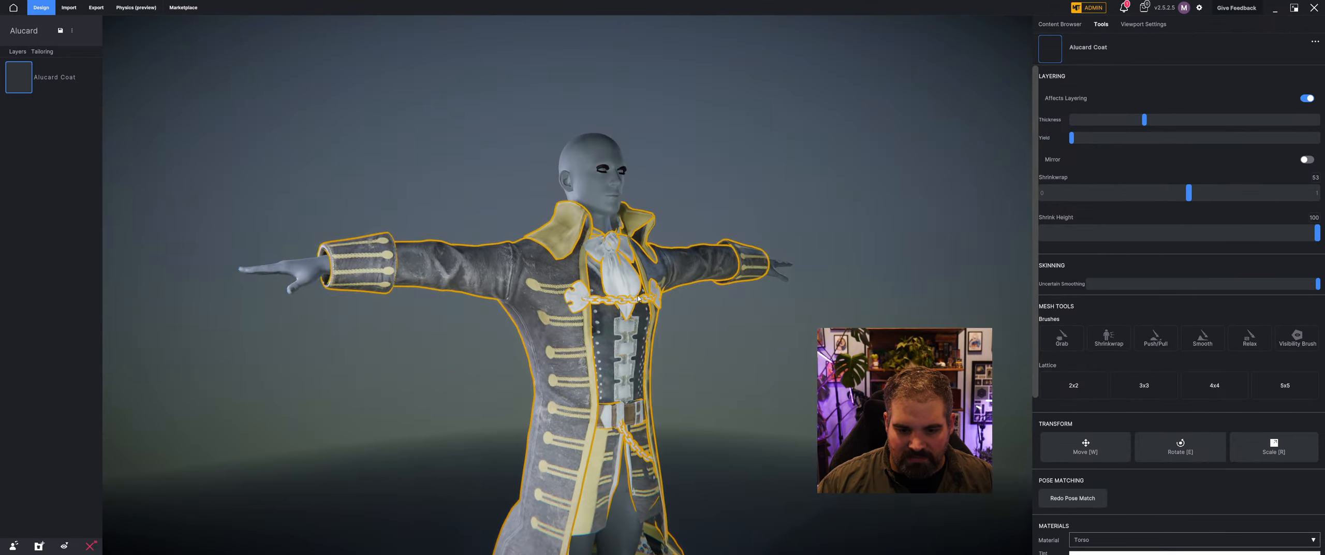
{"action": "scroll", "coordinate": [609, 280], "scroll_direction": "up", "scroll_amount": 3}
{"action": "middle_click_drag", "start_coordinate": [610, 280], "coordinate": [621, 310]}
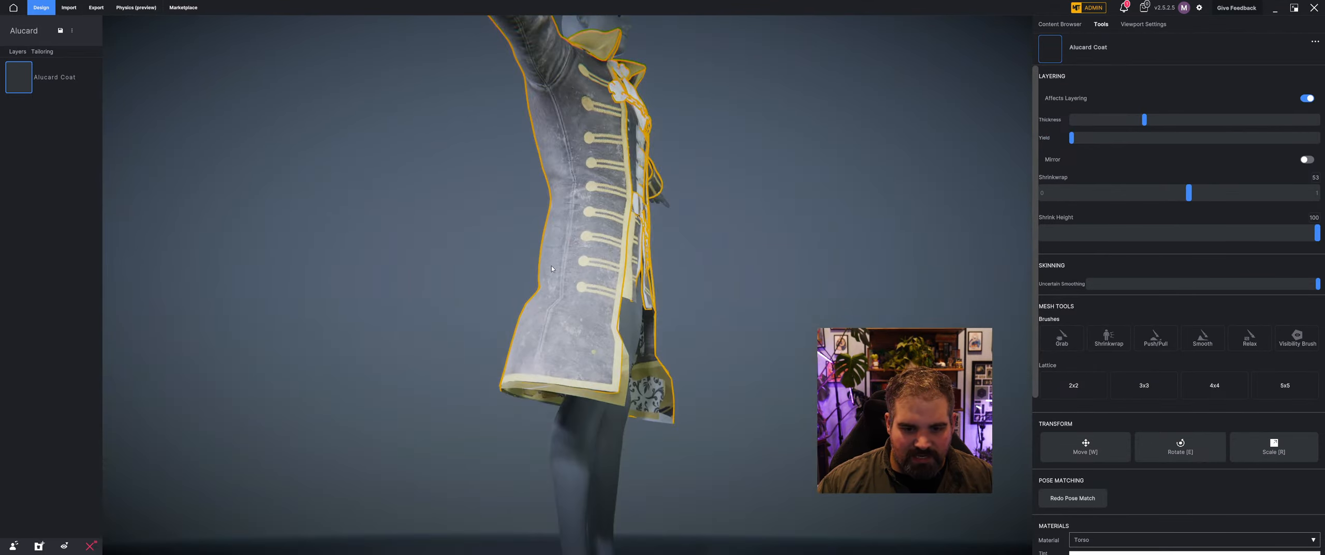
{"action": "middle_click_drag", "start_coordinate": [552, 269], "coordinate": [1160, 200]}
{"action": "left_click_drag", "start_coordinate": [1189, 195], "coordinate": [1222, 194]}
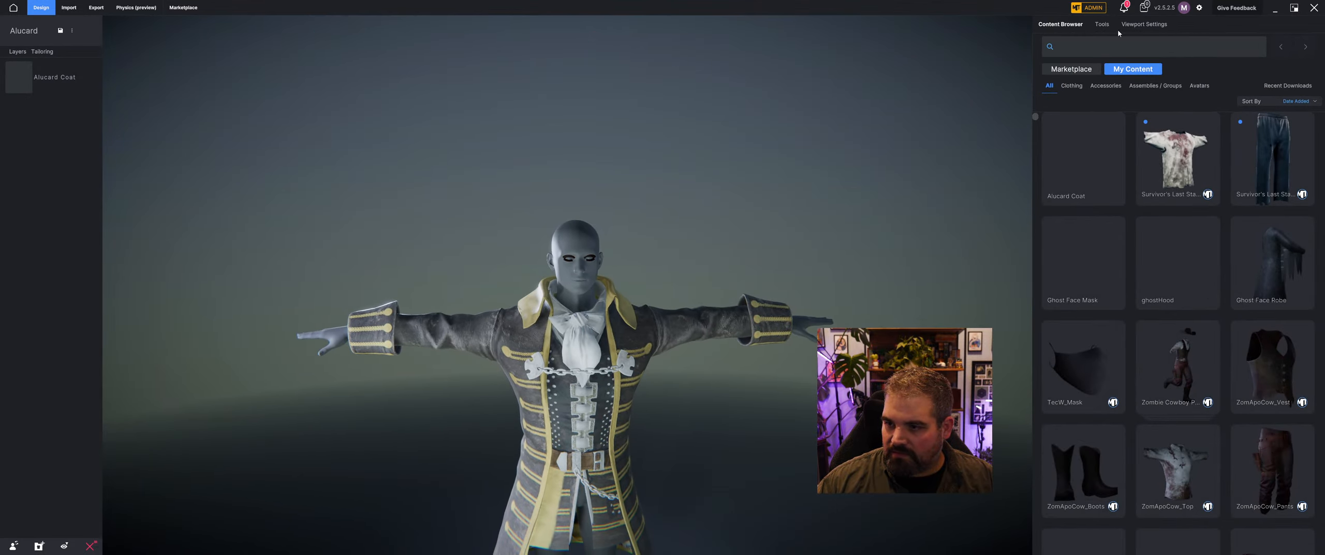
Step: Raise the coat's Yield to roughly a third of its range
{"action": "left_click", "coordinate": [1102, 24]}
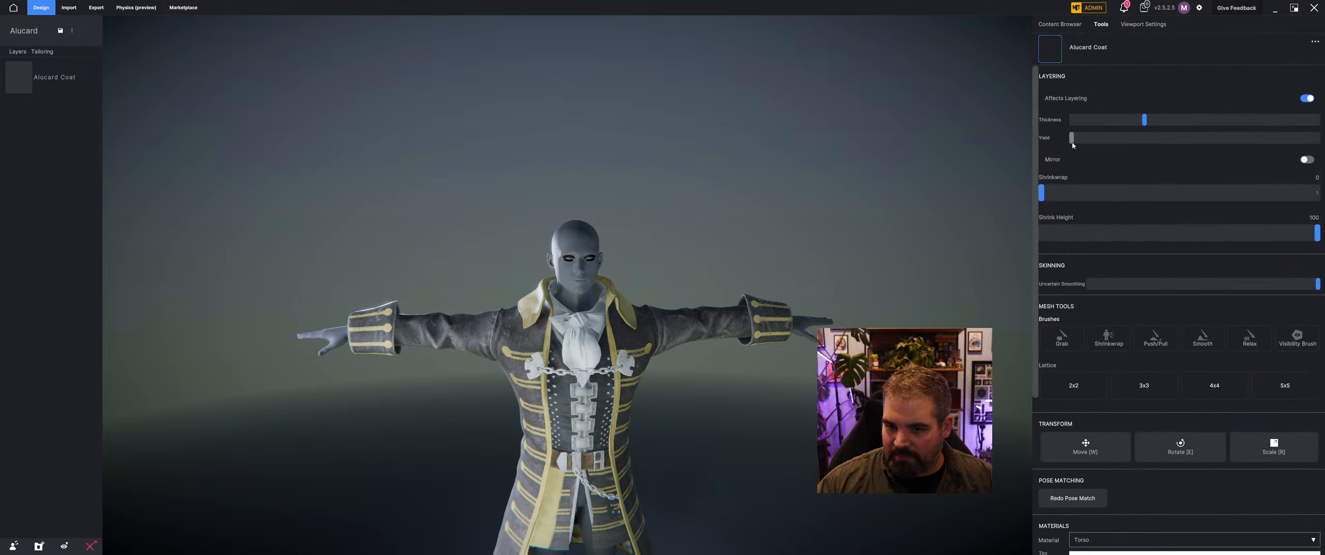
{"action": "left_click", "coordinate": [1160, 137]}
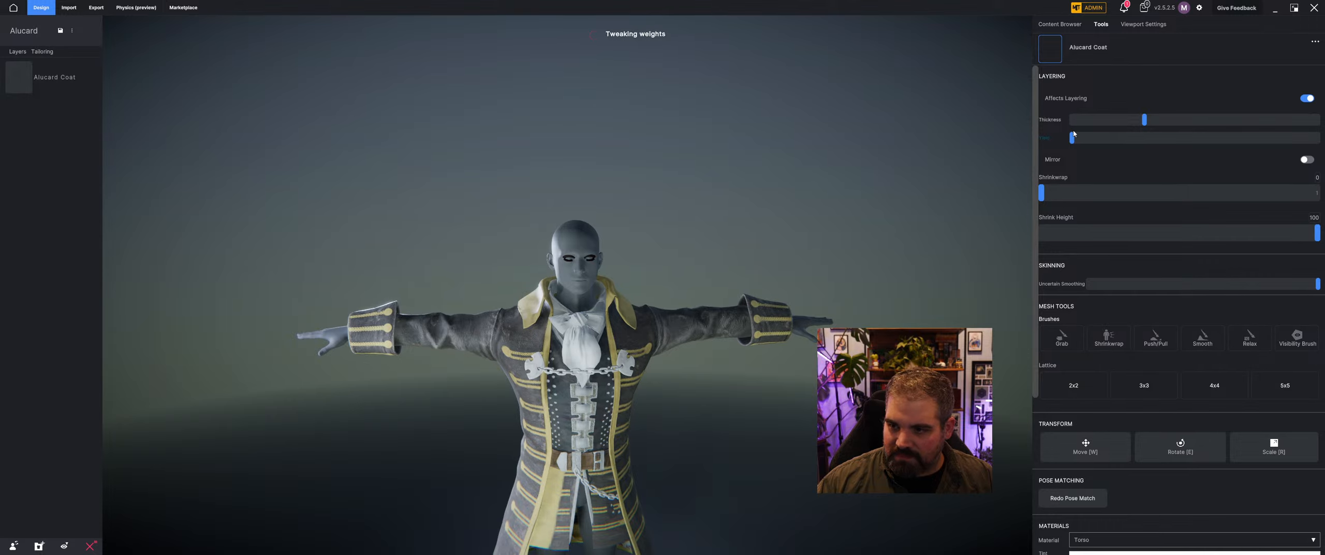
{"action": "left_click", "coordinate": [1141, 137]}
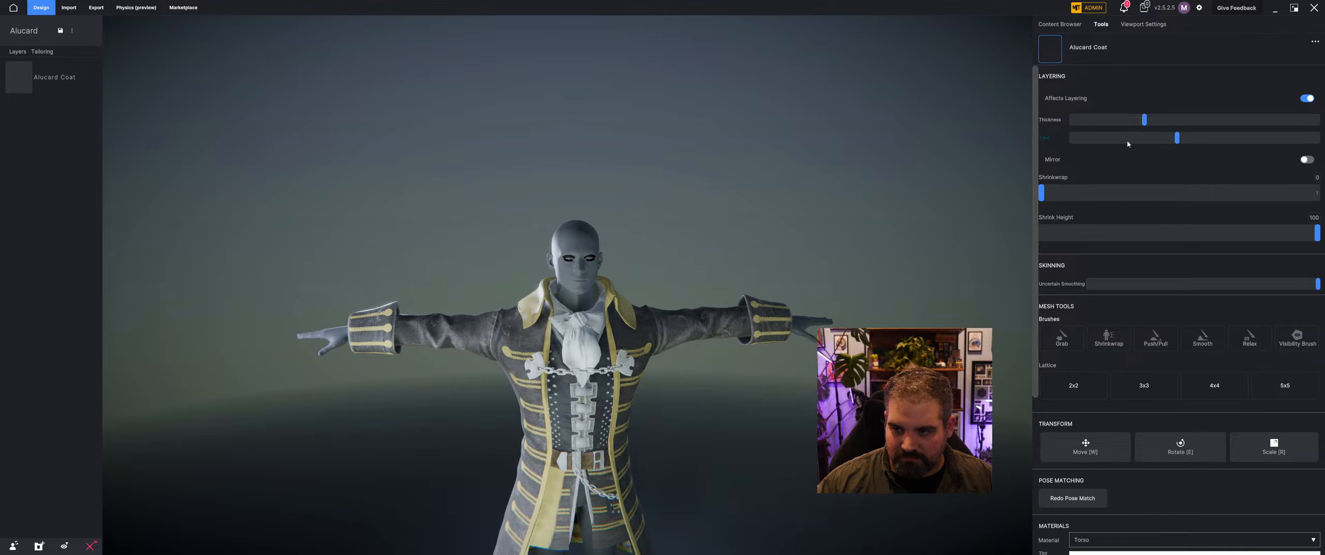
{"action": "left_click_drag", "start_coordinate": [1127, 142], "coordinate": [1158, 139]}
Step: Start sculpting the original coat mesh with the Shrinkwrap brush and pull the chest and side panels closer to the body
{"action": "middle_click_drag", "start_coordinate": [497, 348], "coordinate": [493, 319]}
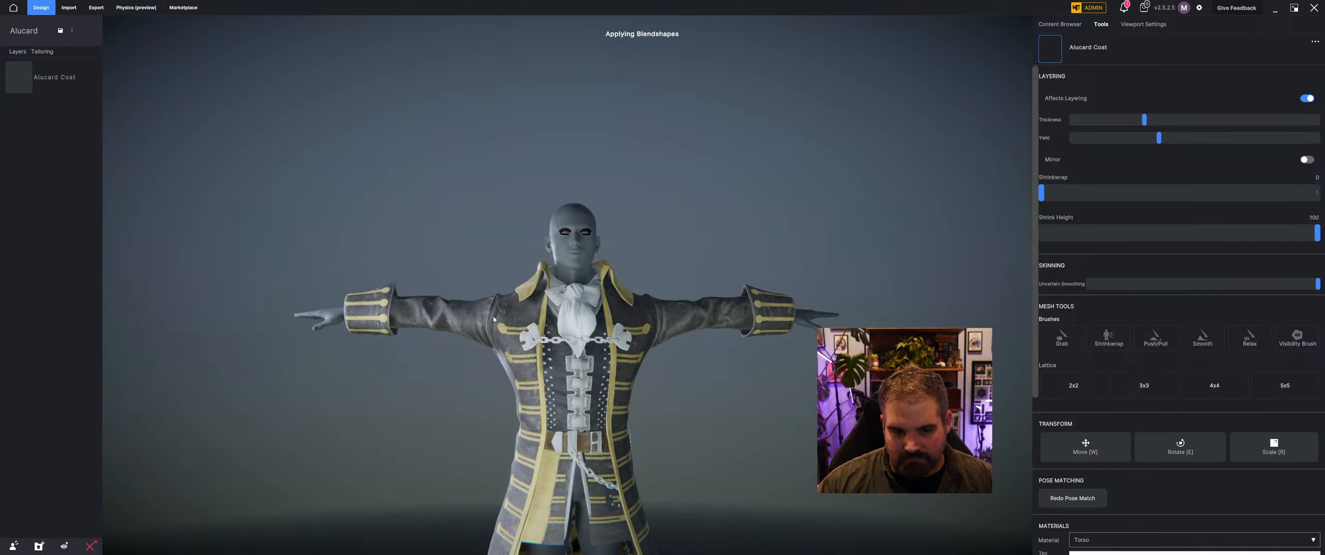
{"action": "left_click", "coordinate": [1109, 337]}
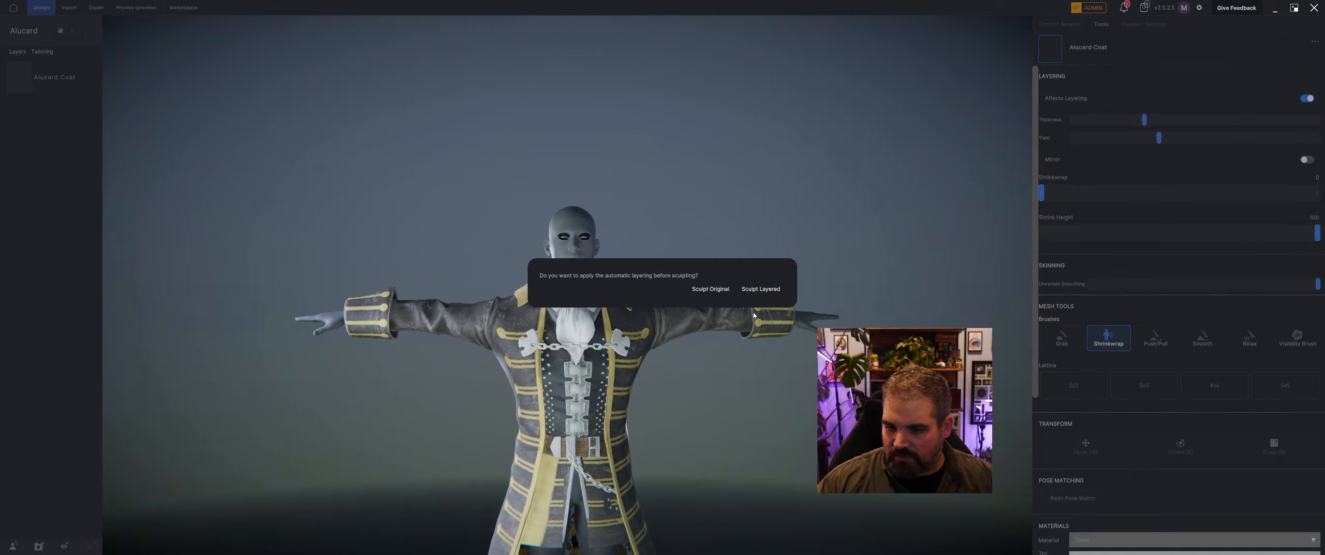
{"action": "left_click", "coordinate": [710, 289]}
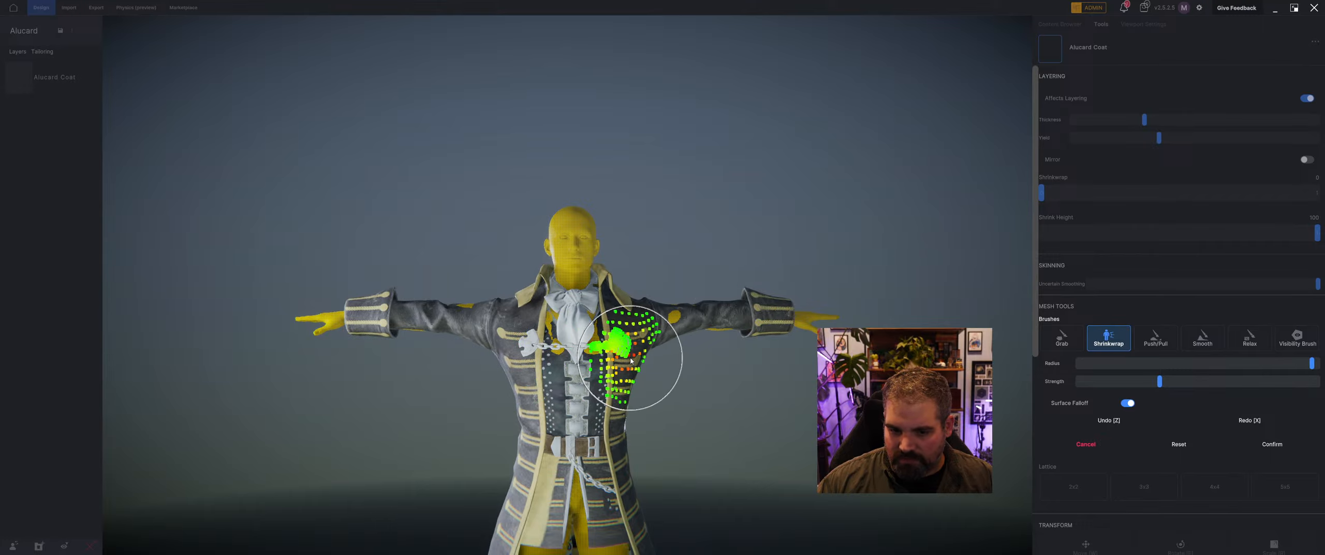
{"action": "mouse_move", "coordinate": [621, 374]}
{"action": "middle_mouse_down"}
{"action": "mouse_move", "coordinate": [571, 378]}
{"action": "mouse_move", "coordinate": [642, 362]}
{"action": "middle_mouse_up"}
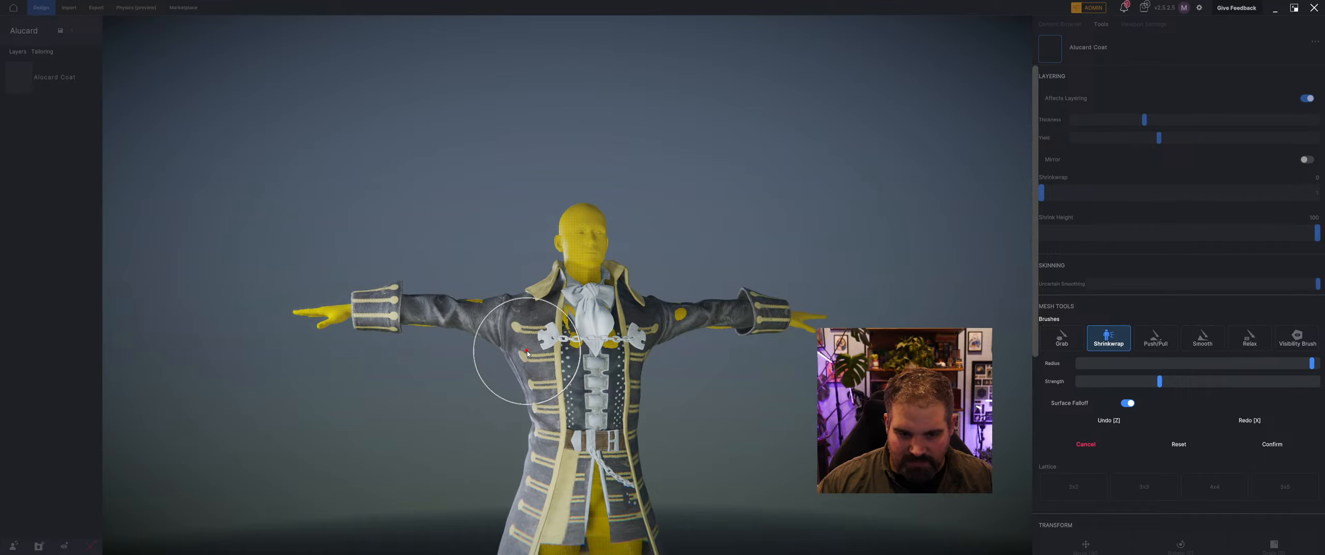
{"action": "middle_click_drag", "start_coordinate": [527, 353], "coordinate": [576, 364]}
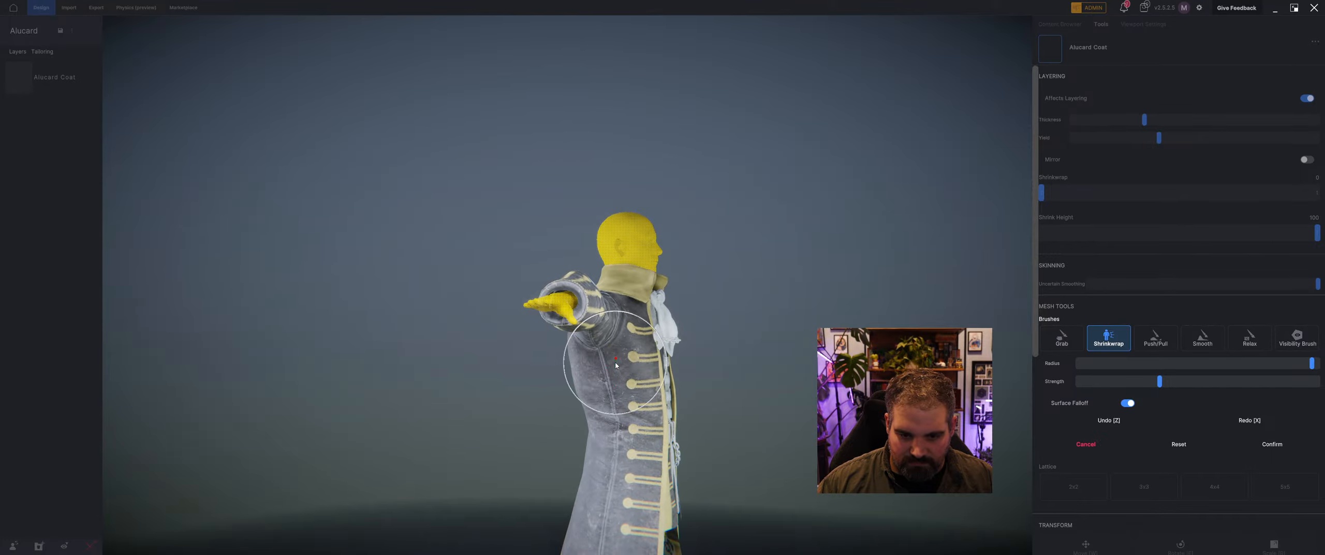
{"action": "mouse_move", "coordinate": [634, 365]}
{"action": "middle_mouse_down"}
{"action": "mouse_move", "coordinate": [703, 340]}
{"action": "mouse_move", "coordinate": [540, 358]}
{"action": "middle_mouse_up"}
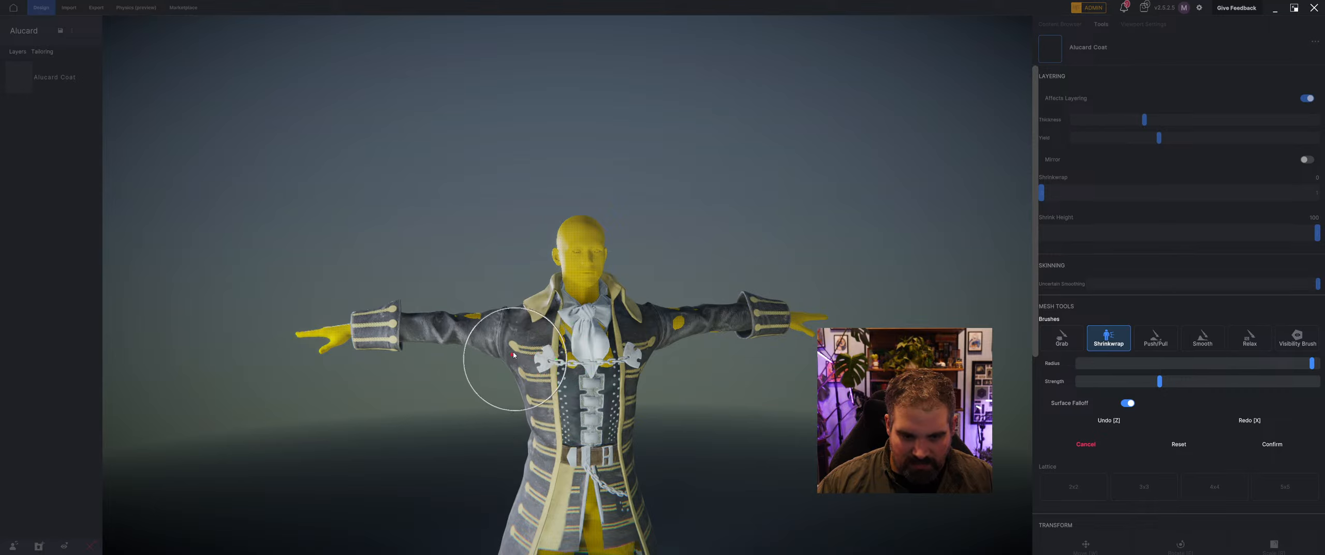
{"action": "middle_click_drag", "start_coordinate": [524, 382], "coordinate": [651, 360]}
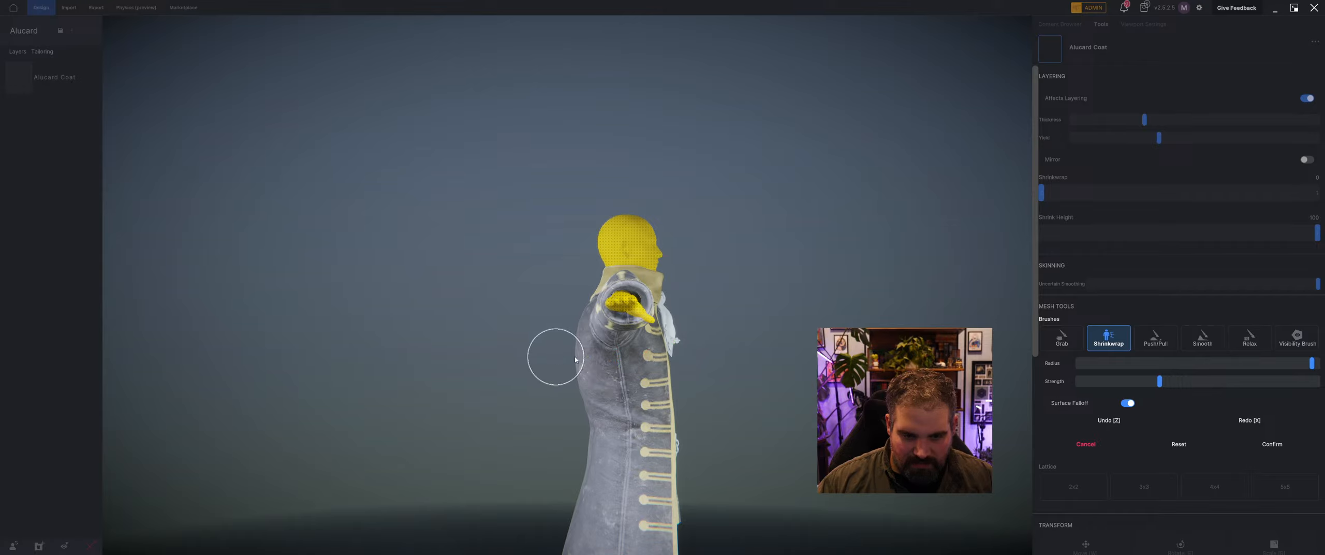
Step: Shrinkwrap the coat's upper back and shoulder-blade areas closer to the body with the large brush
{"action": "middle_click_drag", "start_coordinate": [554, 365], "coordinate": [613, 348]}
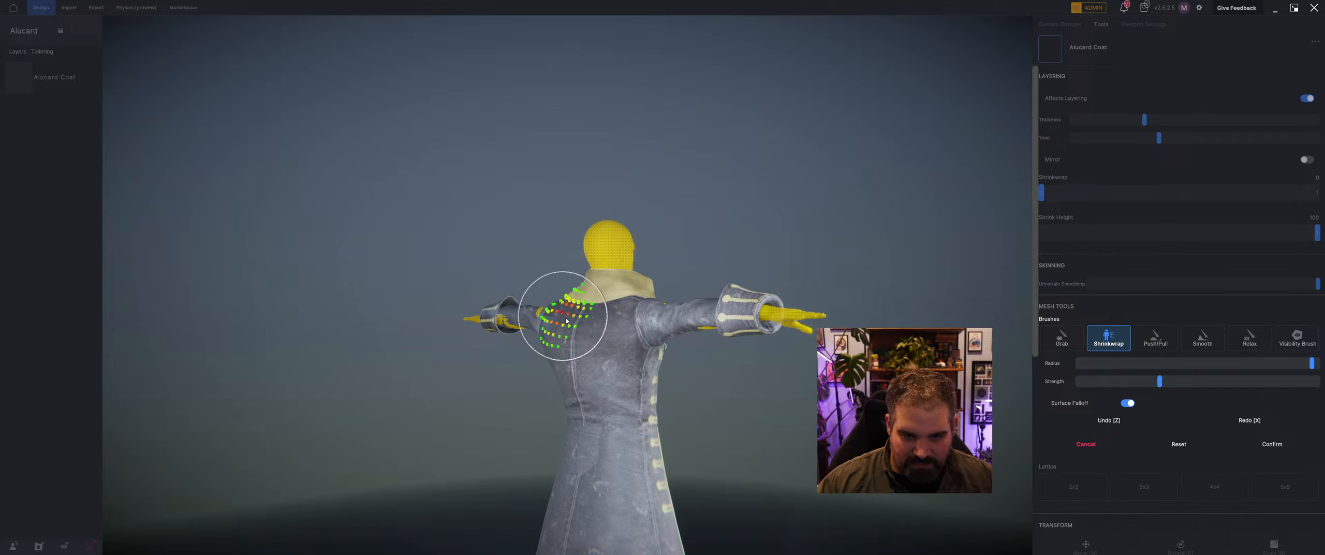
{"action": "middle_click_drag", "start_coordinate": [529, 356], "coordinate": [517, 356]}
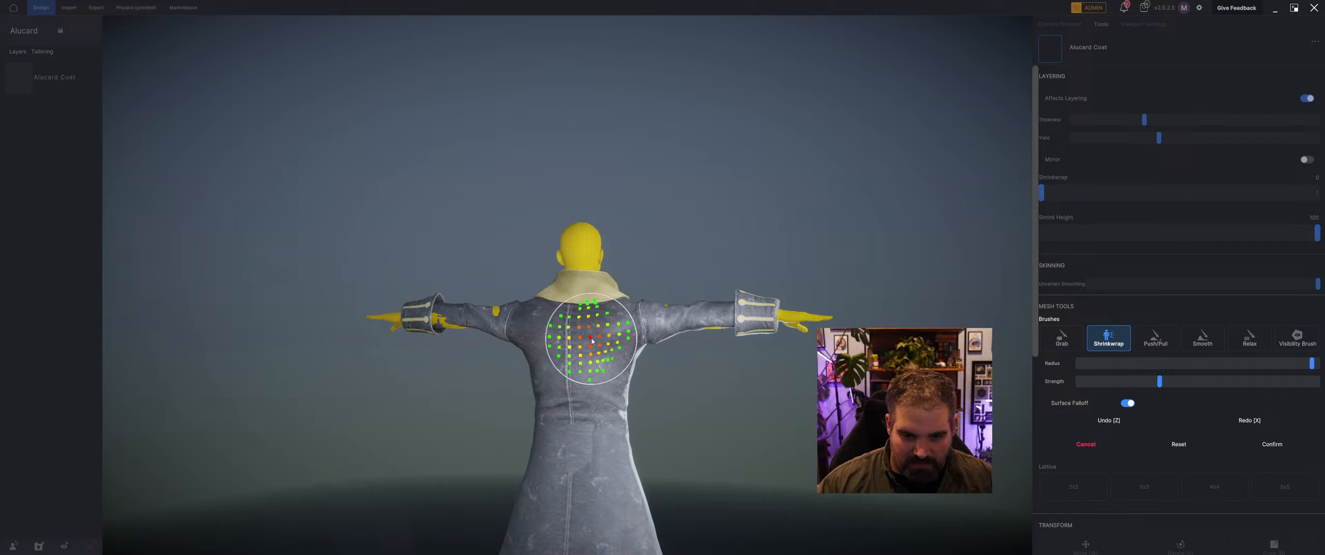
{"action": "mouse_move", "coordinate": [476, 400]}
{"action": "middle_mouse_down"}
{"action": "mouse_move", "coordinate": [591, 390]}
{"action": "mouse_move", "coordinate": [510, 410]}
{"action": "mouse_move", "coordinate": [502, 430]}
{"action": "mouse_move", "coordinate": [536, 358]}
{"action": "middle_mouse_up"}
{"action": "mouse_move", "coordinate": [620, 327]}
{"action": "middle_mouse_down"}
{"action": "mouse_move", "coordinate": [519, 298]}
{"action": "mouse_move", "coordinate": [515, 358]}
{"action": "middle_mouse_up"}
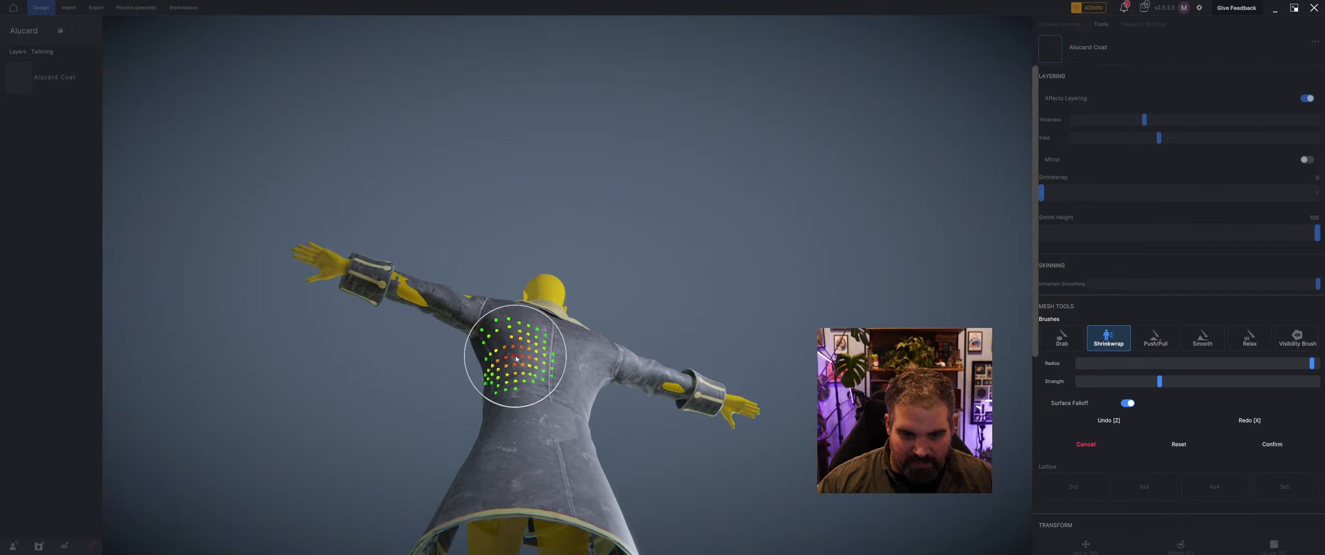
{"action": "mouse_move", "coordinate": [444, 393]}
{"action": "middle_mouse_down"}
{"action": "mouse_move", "coordinate": [482, 438]}
{"action": "mouse_move", "coordinate": [517, 354]}
{"action": "mouse_move", "coordinate": [527, 384]}
{"action": "middle_mouse_up"}
{"action": "middle_click_drag", "start_coordinate": [395, 360], "coordinate": [497, 381]}
Step: Reduce the Shrinkwrap brush radius to about a fifth of its range and touch up the coat's front side panel
{"action": "mouse_move", "coordinate": [481, 420]}
{"action": "middle_mouse_down"}
{"action": "mouse_move", "coordinate": [531, 408]}
{"action": "mouse_move", "coordinate": [584, 347]}
{"action": "middle_mouse_up"}
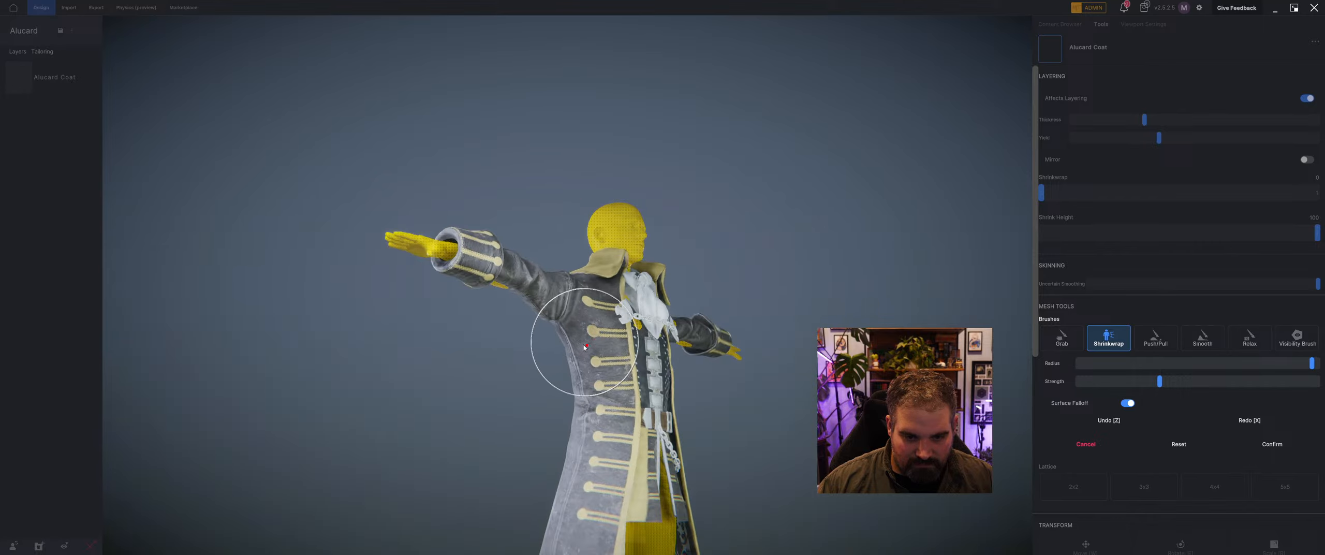
{"action": "left_click", "coordinate": [1126, 364]}
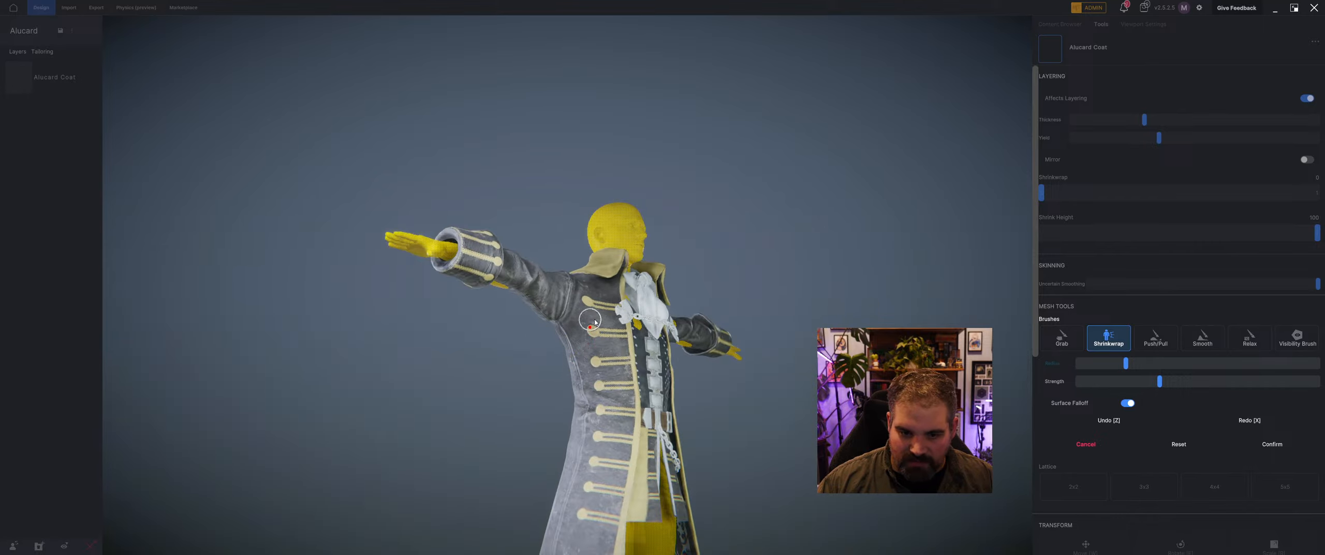
{"action": "middle_click_drag", "start_coordinate": [602, 399], "coordinate": [635, 424]}
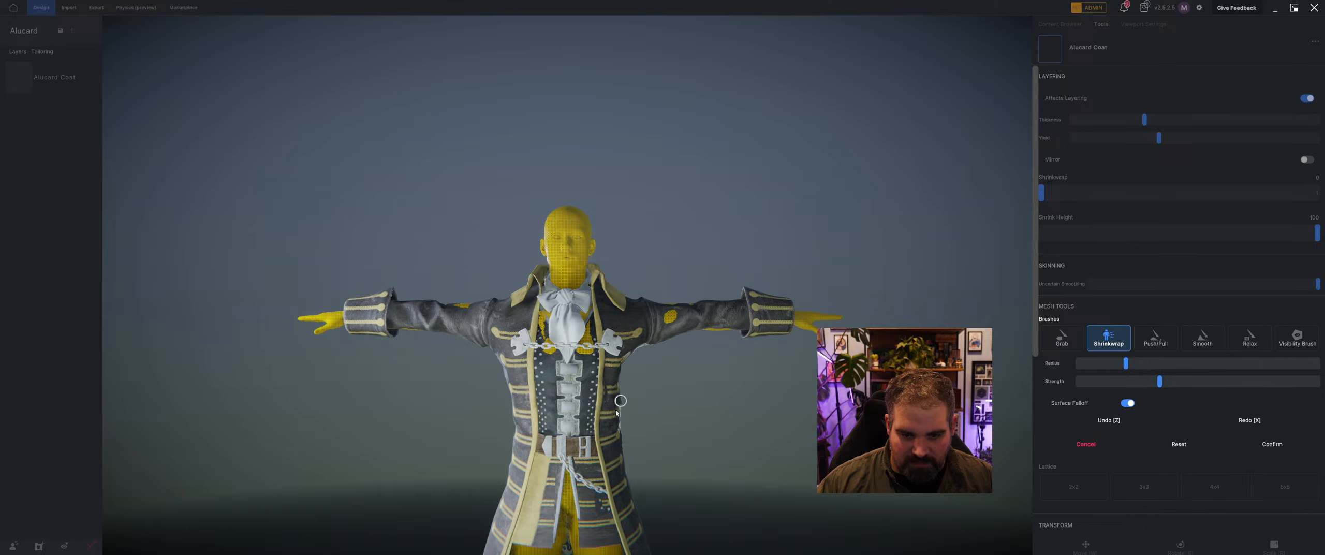
Step: Smooth the coat's chest and side below the armpit using the Smooth brush with an enlarged radius
{"action": "left_click", "coordinate": [1202, 345]}
{"action": "middle_click_drag", "start_coordinate": [738, 398], "coordinate": [651, 386]}
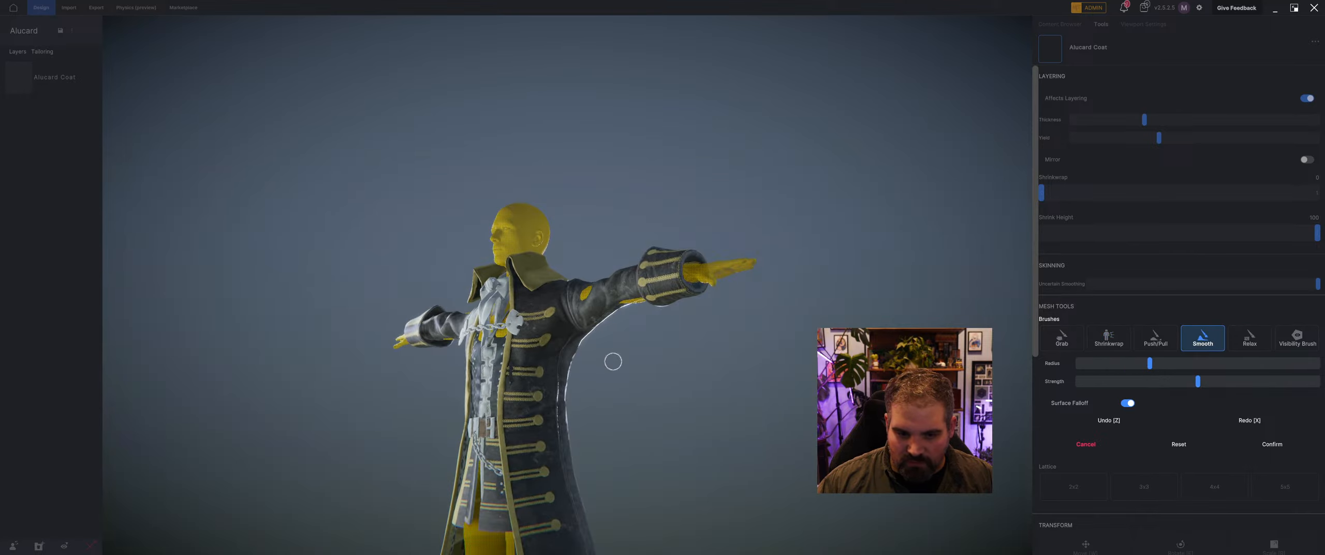
{"action": "left_click", "coordinate": [1278, 365]}
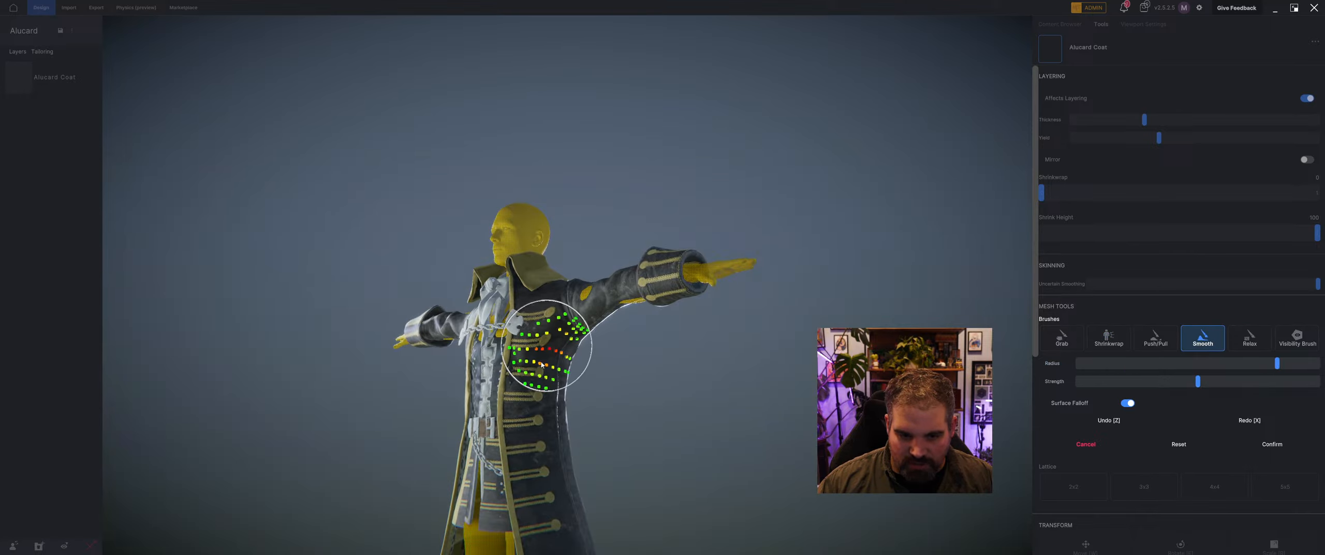
{"action": "middle_click_drag", "start_coordinate": [546, 336], "coordinate": [665, 405]}
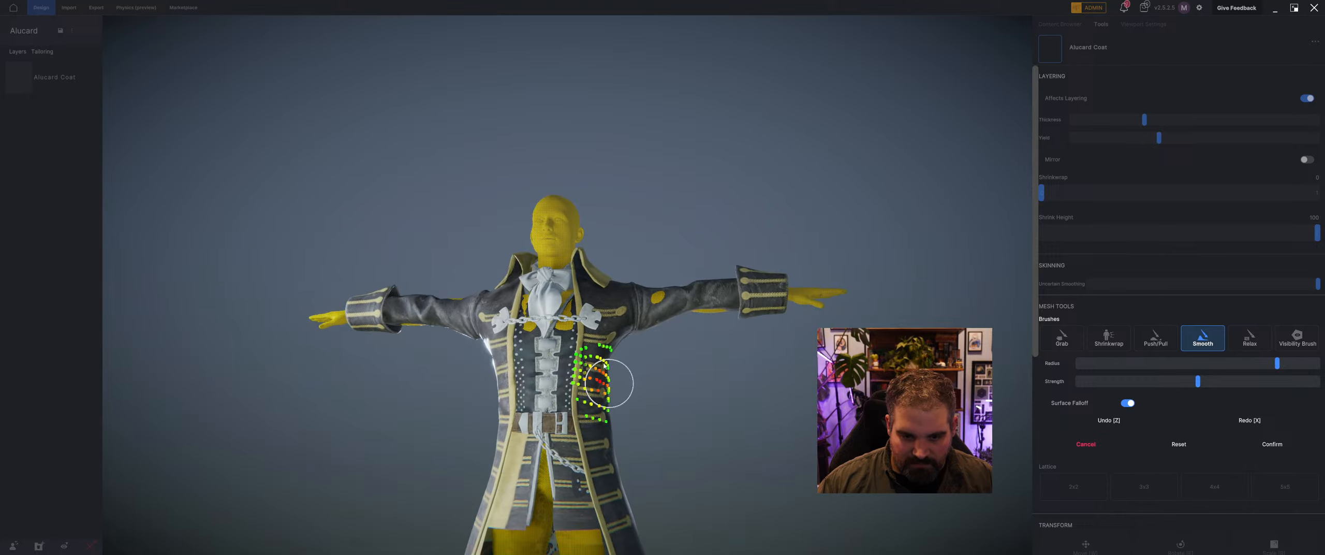
Step: Relax the coat's chest and side panel with the Relax brush, lower its radius to about 60% and strength to about 10%, and confirm the sculpt
{"action": "left_click", "coordinate": [1249, 337]}
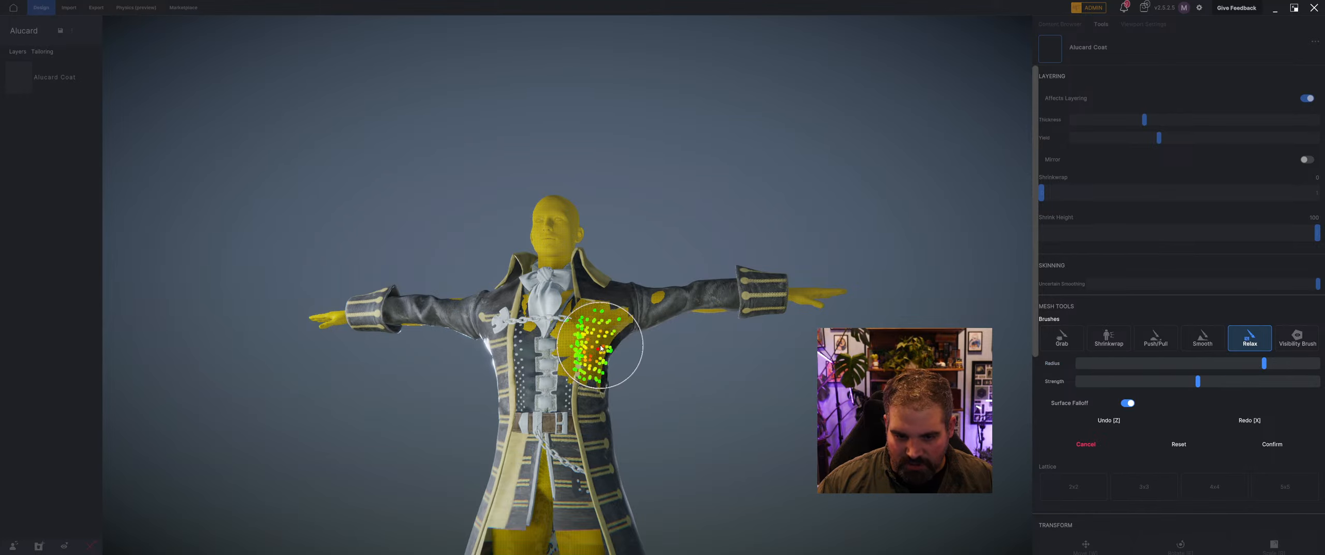
{"action": "left_click_drag", "start_coordinate": [600, 348], "coordinate": [671, 369]}
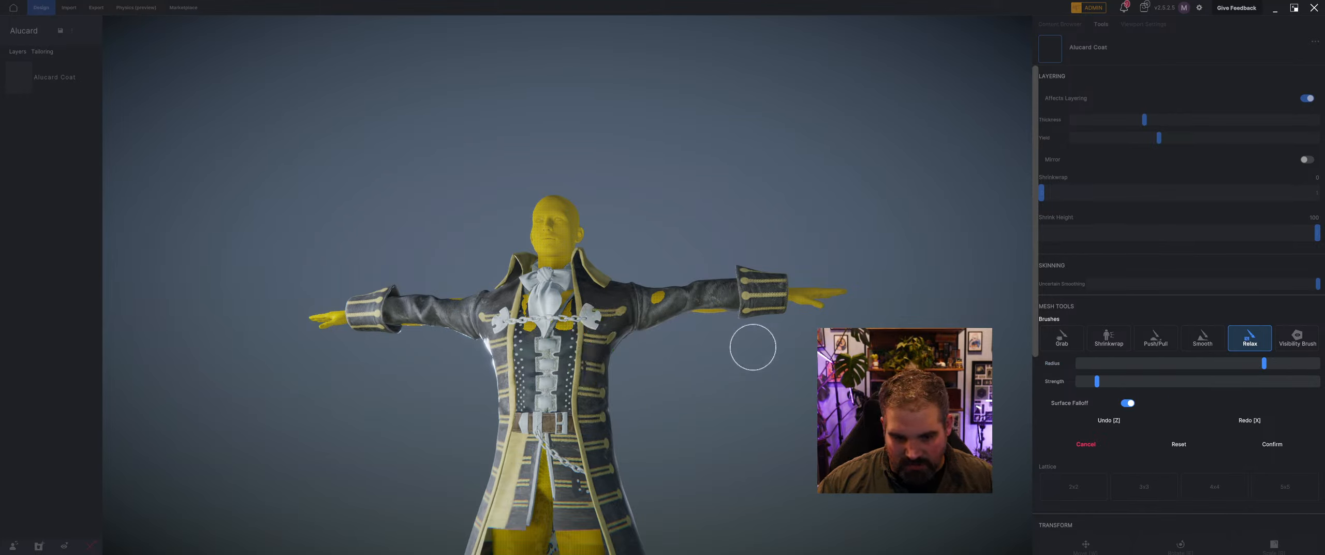
{"action": "left_click", "coordinate": [1181, 364]}
{"action": "left_click", "coordinate": [1225, 367]}
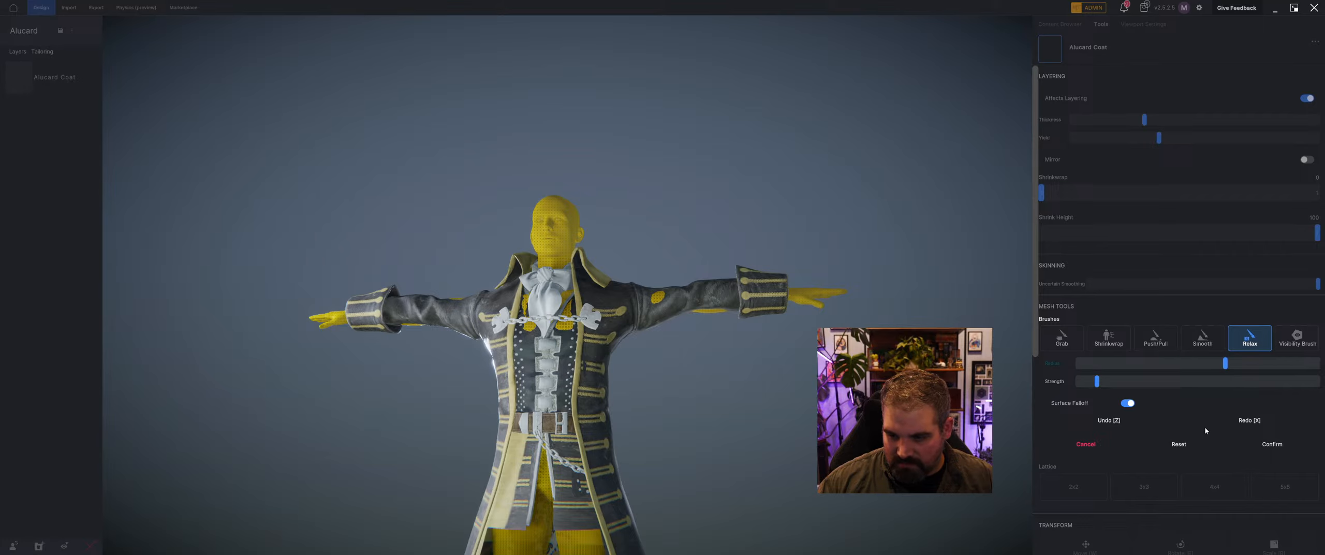
{"action": "left_click", "coordinate": [1272, 444]}
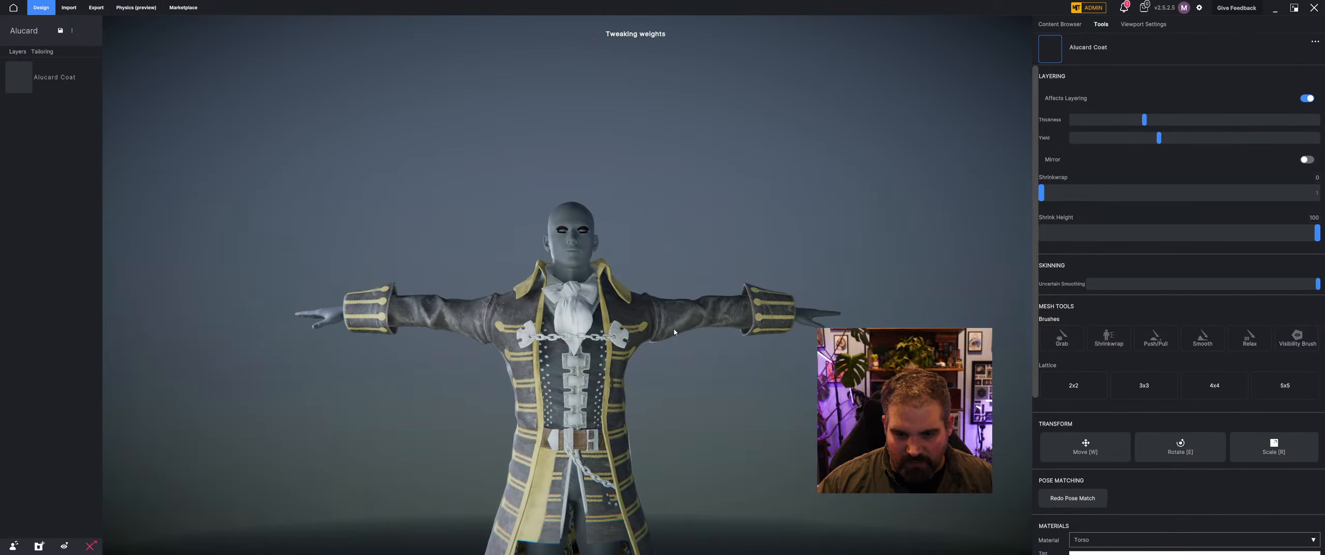
{"action": "mouse_move", "coordinate": [674, 332]}
{"action": "middle_mouse_down"}
{"action": "mouse_move", "coordinate": [688, 315]}
{"action": "mouse_move", "coordinate": [714, 362]}
{"action": "mouse_move", "coordinate": [559, 367]}
{"action": "mouse_move", "coordinate": [598, 344]}
{"action": "mouse_move", "coordinate": [792, 378]}
{"action": "mouse_move", "coordinate": [885, 414]}
{"action": "mouse_move", "coordinate": [968, 351]}
{"action": "mouse_move", "coordinate": [751, 331]}
{"action": "mouse_move", "coordinate": [733, 305]}
{"action": "mouse_move", "coordinate": [672, 315]}
{"action": "middle_mouse_up"}
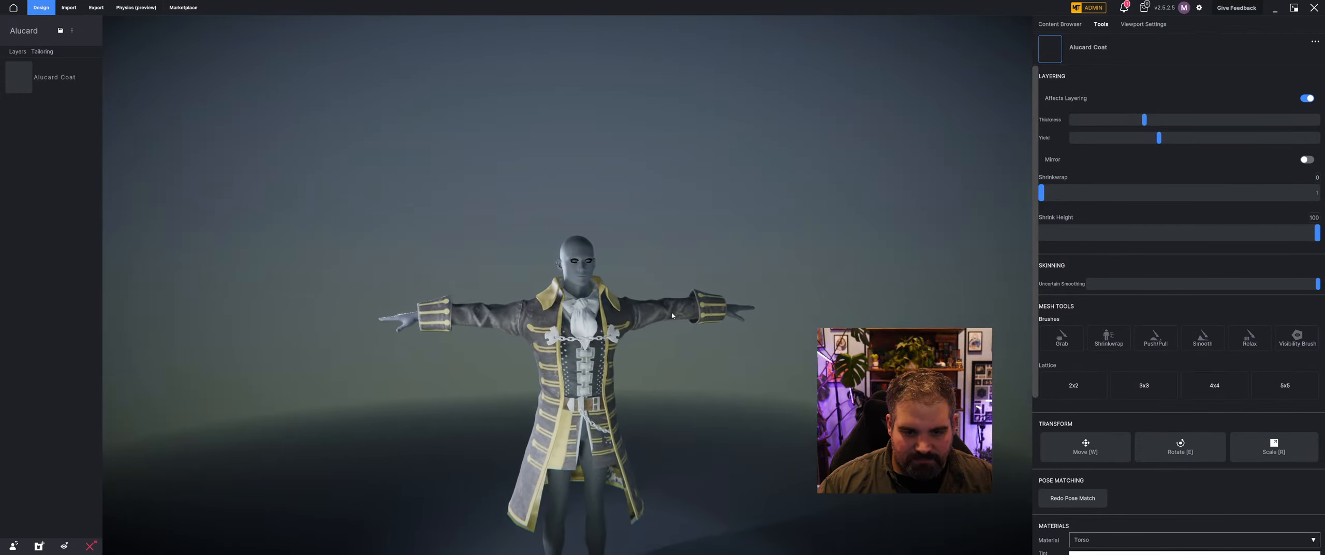
Step: Import AlucardPants.fbx from the Vampire folder as a cloth item
{"action": "left_click", "coordinate": [74, 11]}
{"action": "left_click", "coordinate": [1206, 72]}
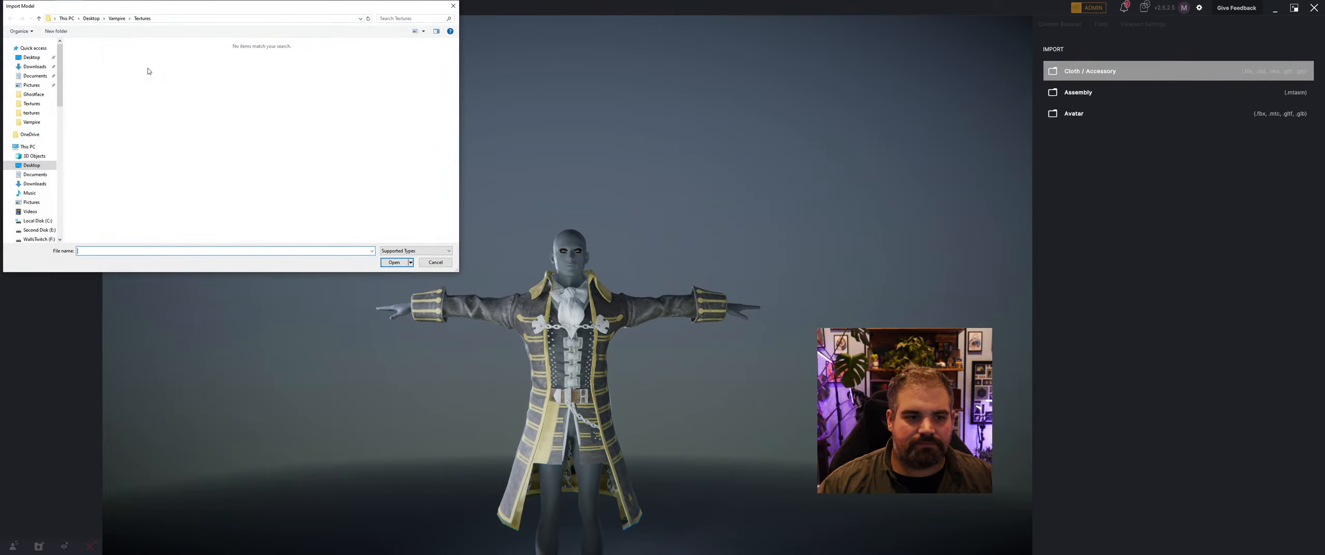
{"action": "left_click", "coordinate": [116, 18]}
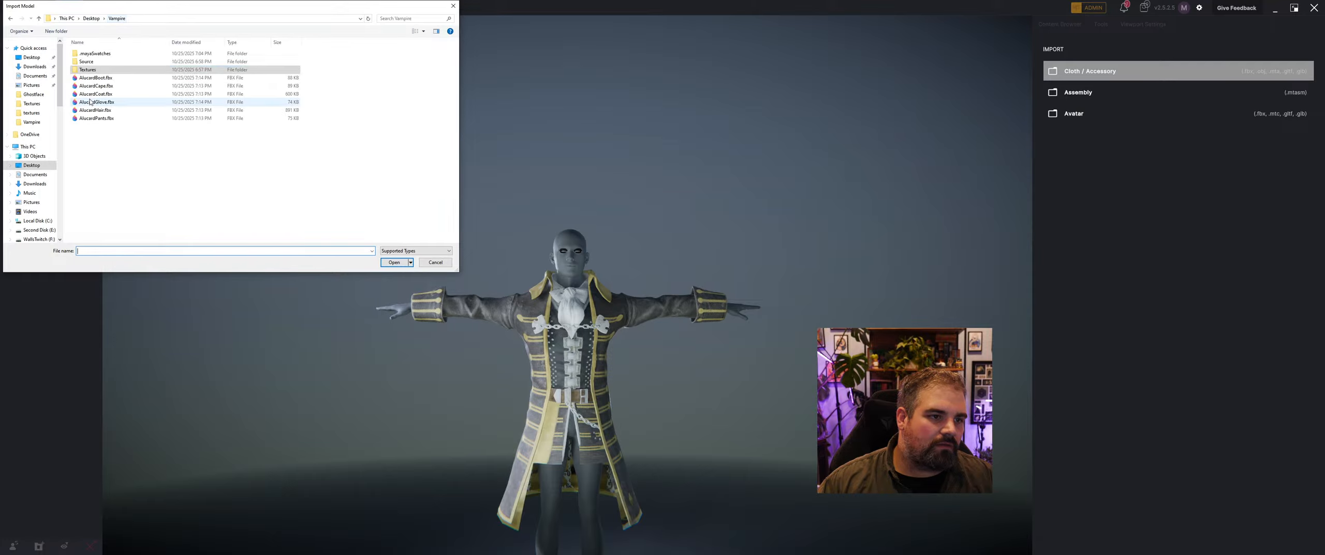
{"action": "left_click", "coordinate": [99, 118]}
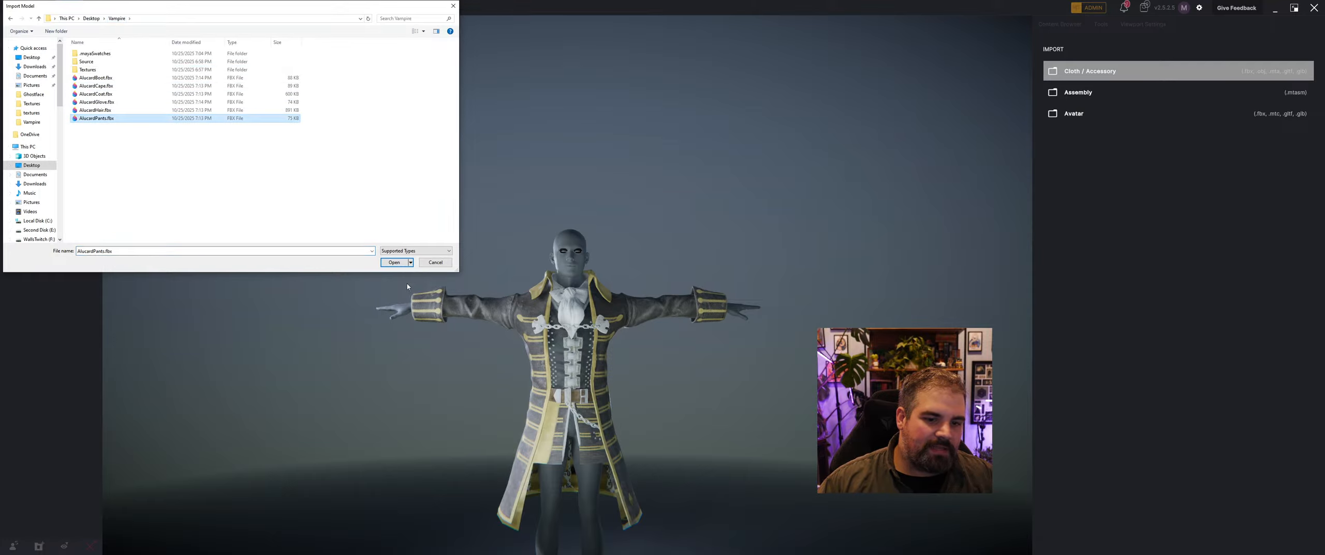
{"action": "left_click", "coordinate": [394, 262]}
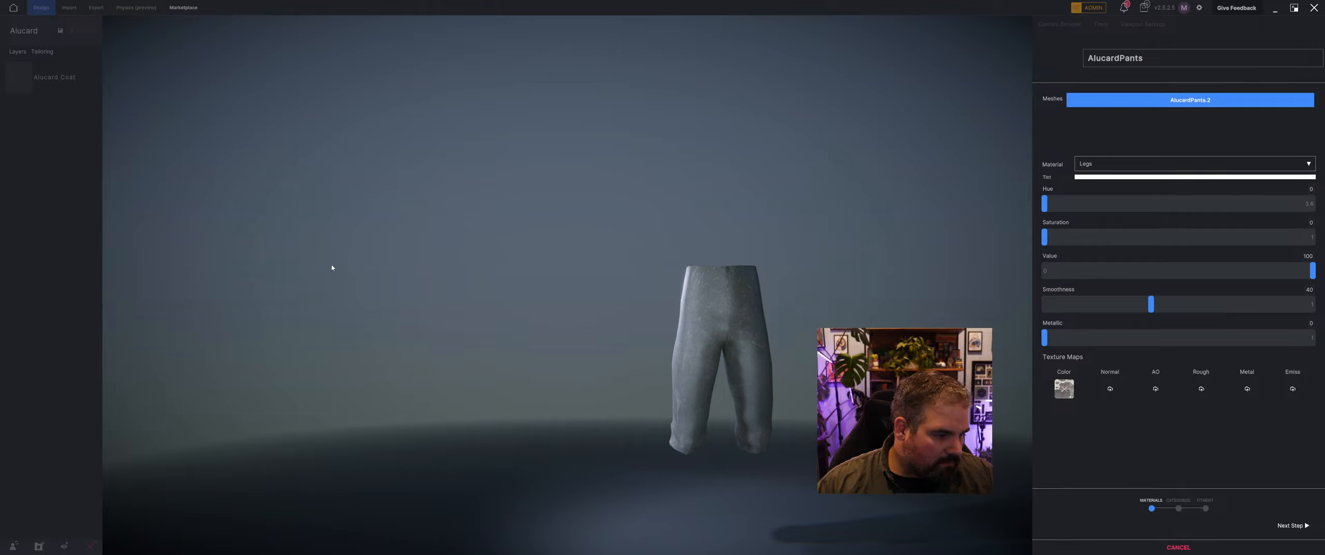
{"action": "middle_click_drag", "start_coordinate": [766, 212], "coordinate": [518, 281]}
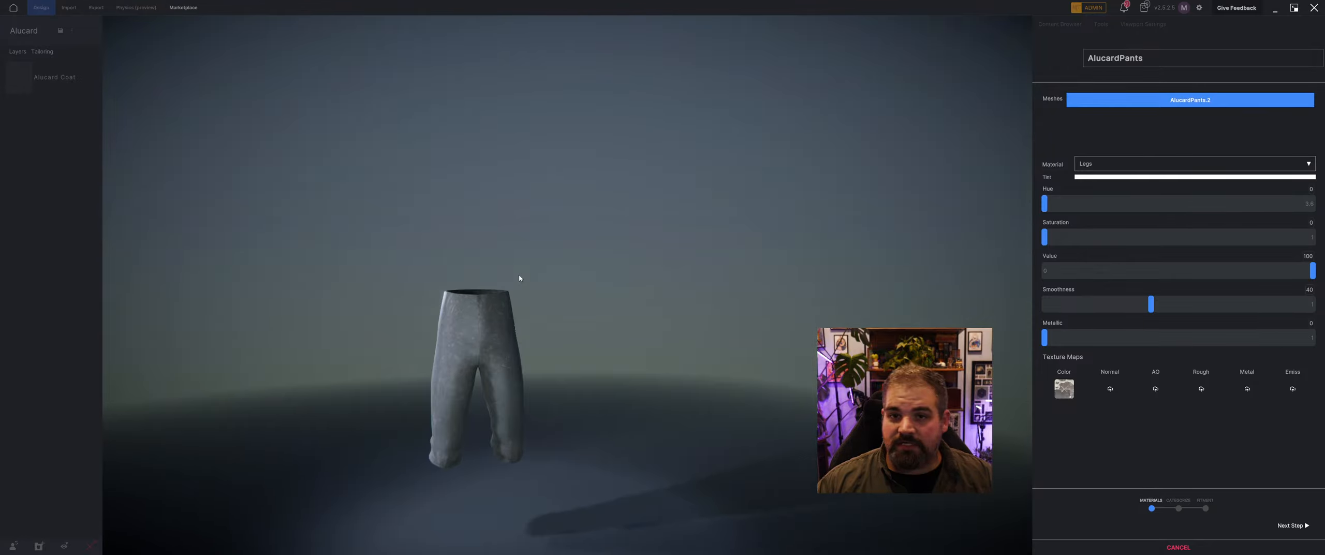
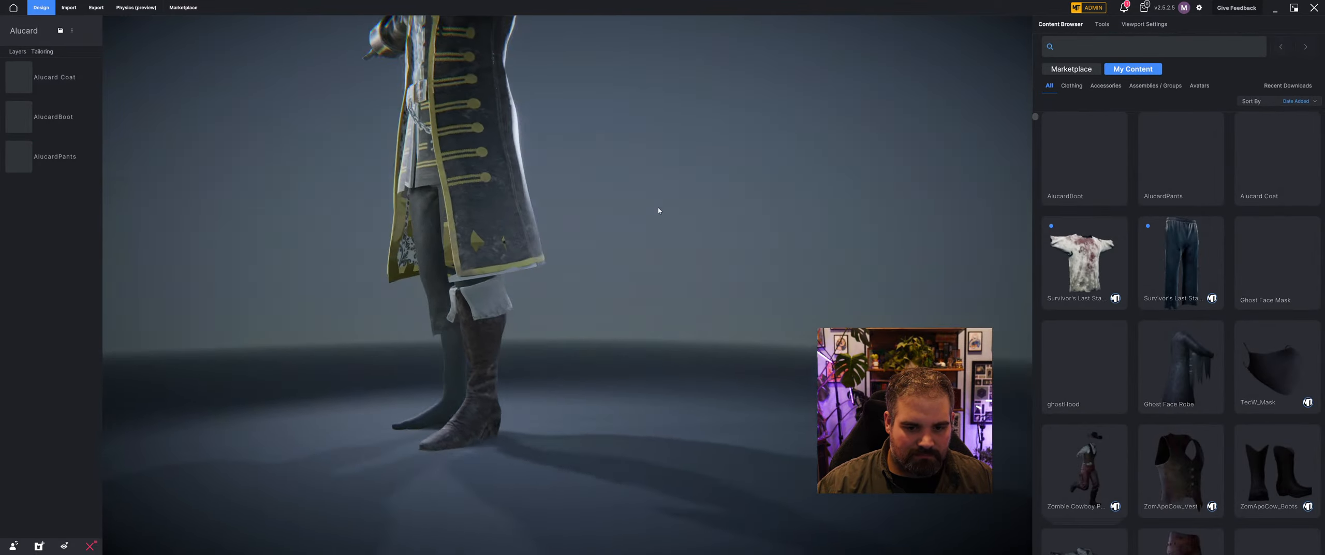
Step: Select the avatar body at the boot and start the Visibility Brush on the layered mesh
{"action": "middle_click_drag", "start_coordinate": [656, 213], "coordinate": [616, 363]}
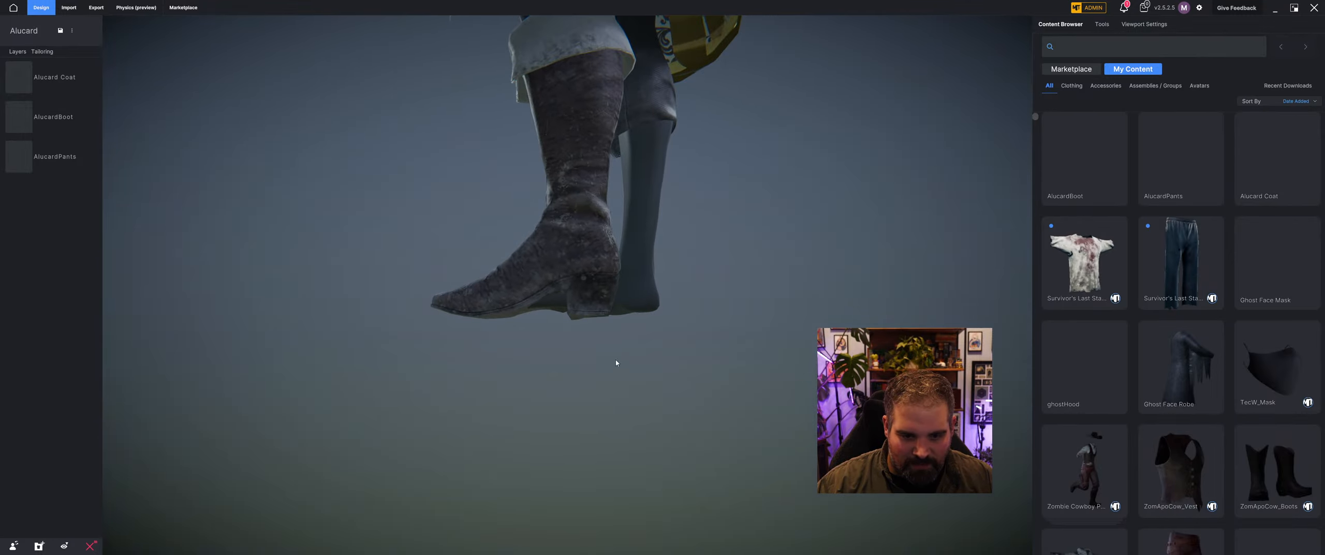
{"action": "left_click", "coordinate": [563, 314]}
{"action": "scroll", "coordinate": [563, 296], "scroll_direction": "up", "scroll_amount": 10}
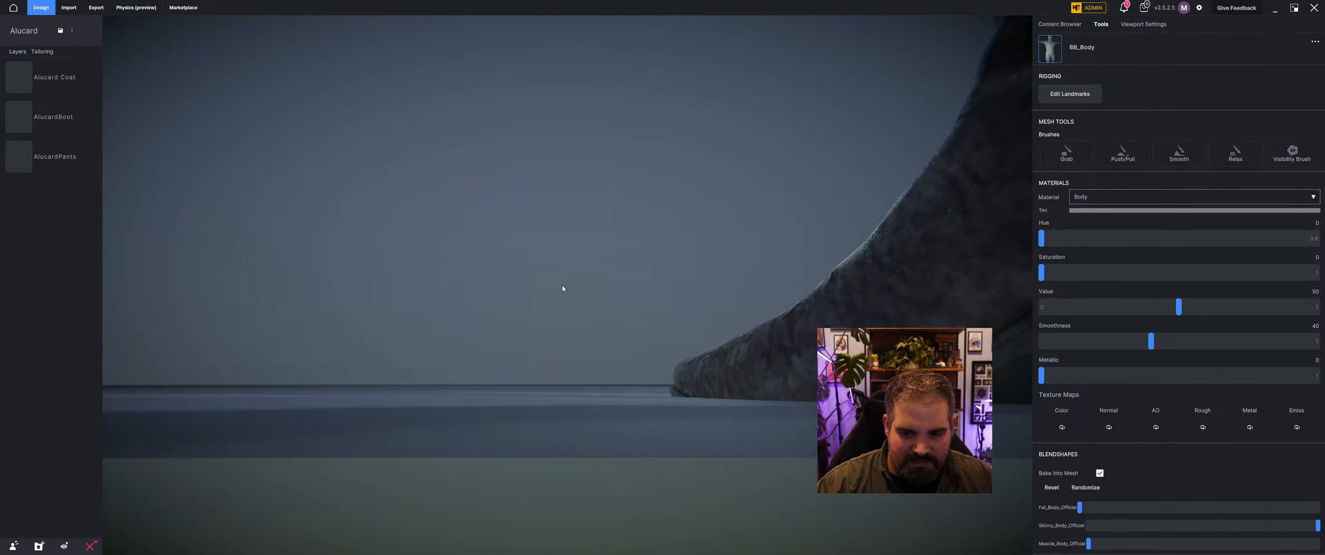
{"action": "scroll", "coordinate": [563, 288], "scroll_direction": "down", "scroll_amount": 5}
{"action": "scroll", "coordinate": [595, 285], "scroll_direction": "up", "scroll_amount": 5}
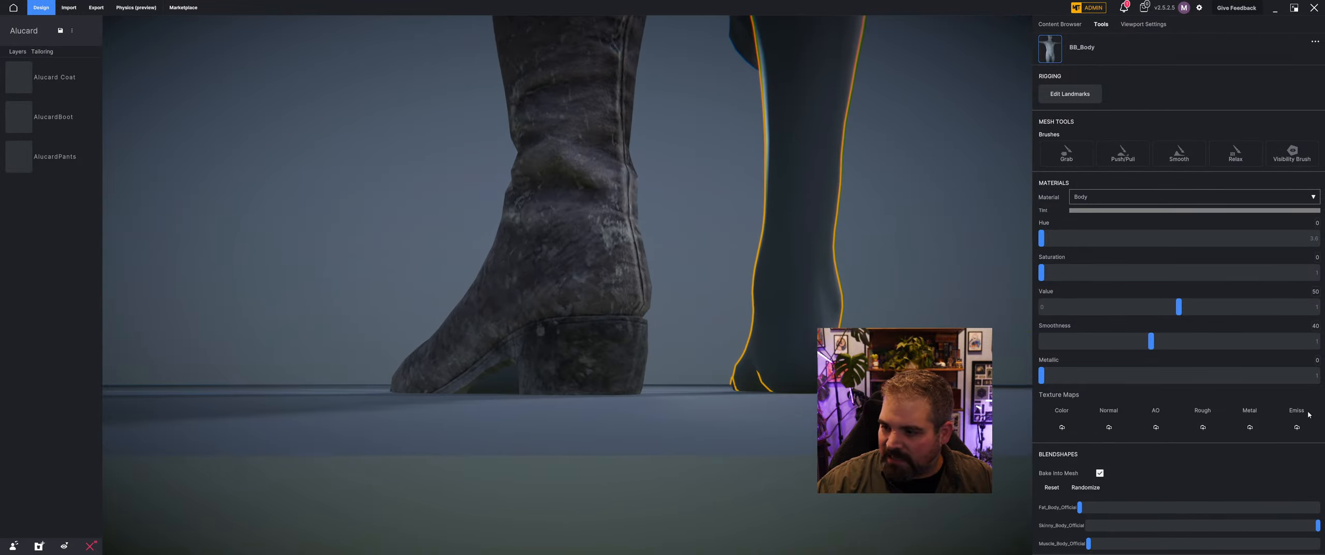
{"action": "left_click", "coordinate": [1282, 150]}
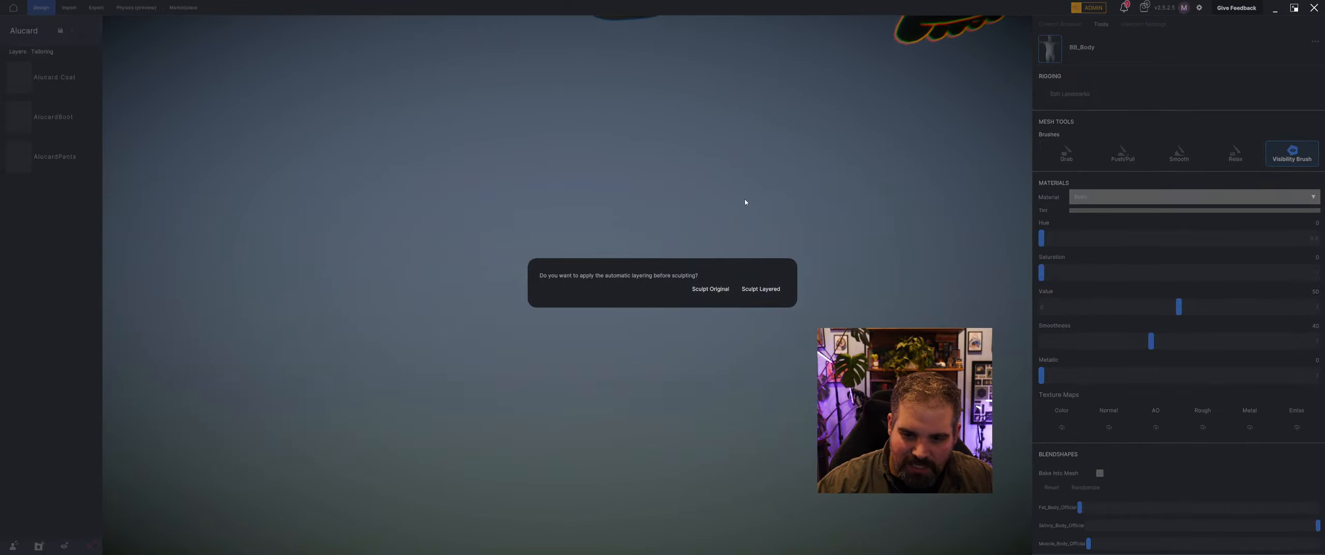
{"action": "left_click", "coordinate": [757, 289]}
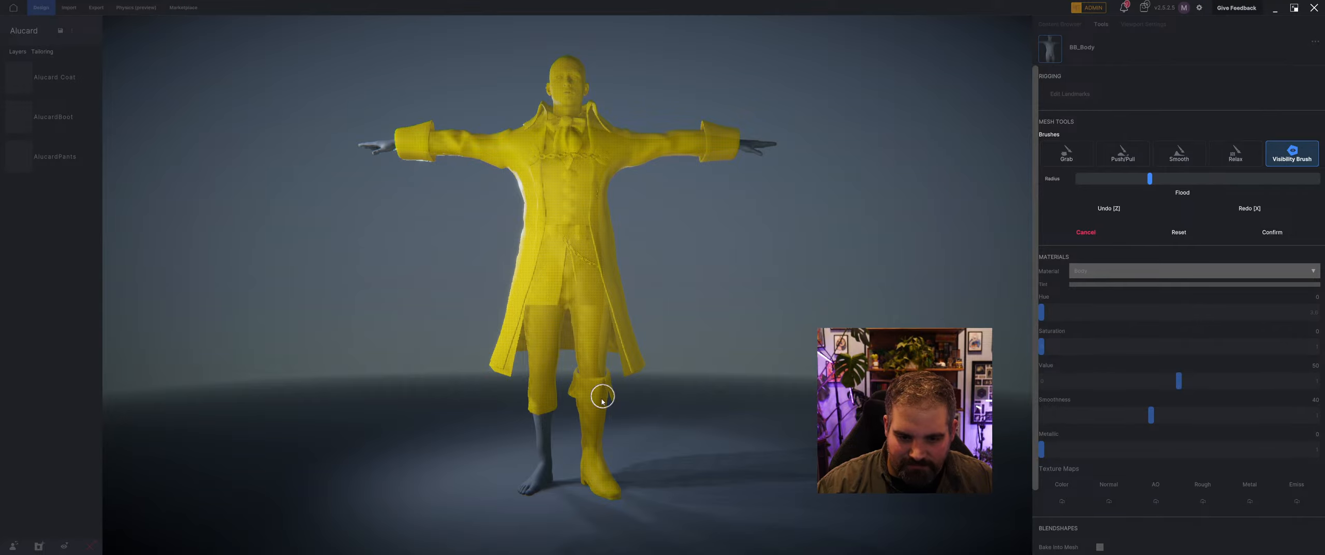
Step: Go over the foot inside the boot with the Visibility Brush and confirm the body mesh
{"action": "scroll", "coordinate": [602, 400], "scroll_direction": "up", "scroll_amount": 5}
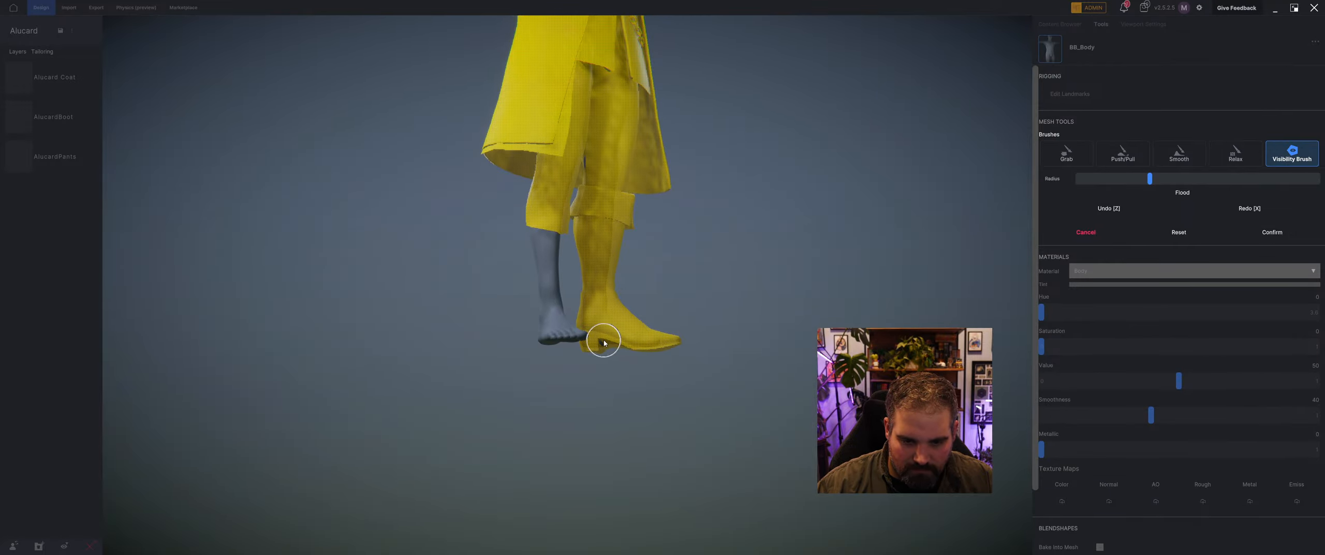
{"action": "middle_click_drag", "start_coordinate": [696, 346], "coordinate": [488, 364]}
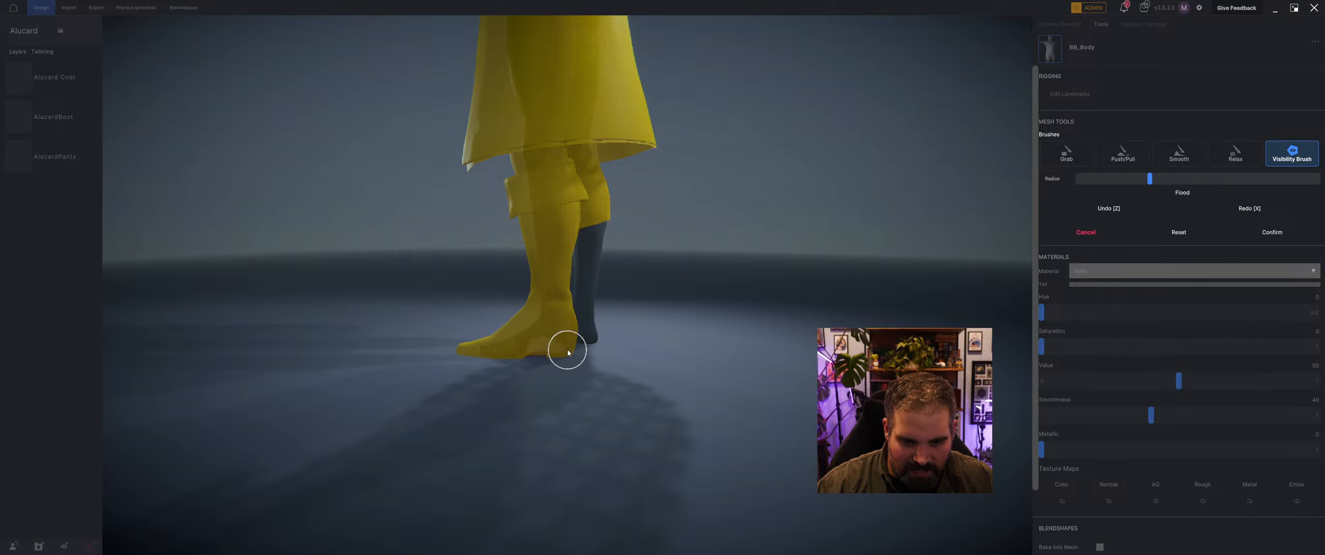
{"action": "mouse_move", "coordinate": [568, 353]}
{"action": "middle_mouse_down"}
{"action": "mouse_move", "coordinate": [414, 345]}
{"action": "mouse_move", "coordinate": [689, 335]}
{"action": "mouse_move", "coordinate": [700, 393]}
{"action": "mouse_move", "coordinate": [581, 367]}
{"action": "middle_mouse_up"}
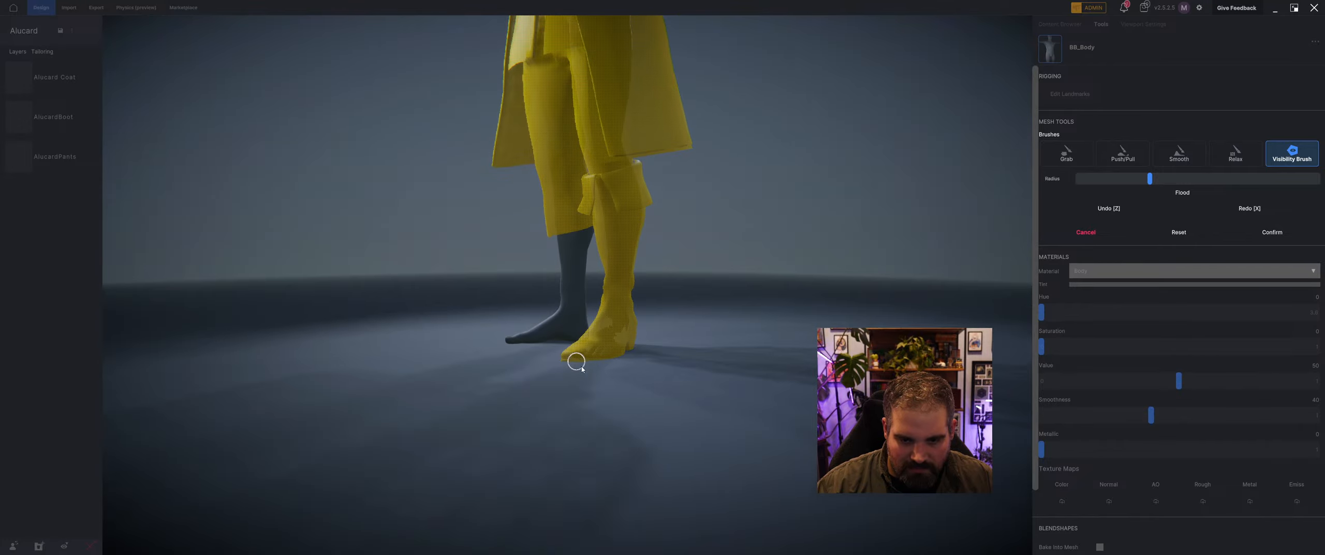
{"action": "left_click", "coordinate": [1271, 232]}
{"action": "mouse_move", "coordinate": [777, 333]}
{"action": "middle_mouse_down"}
{"action": "mouse_move", "coordinate": [807, 336]}
{"action": "mouse_move", "coordinate": [707, 296]}
{"action": "mouse_move", "coordinate": [710, 330]}
{"action": "middle_mouse_up"}
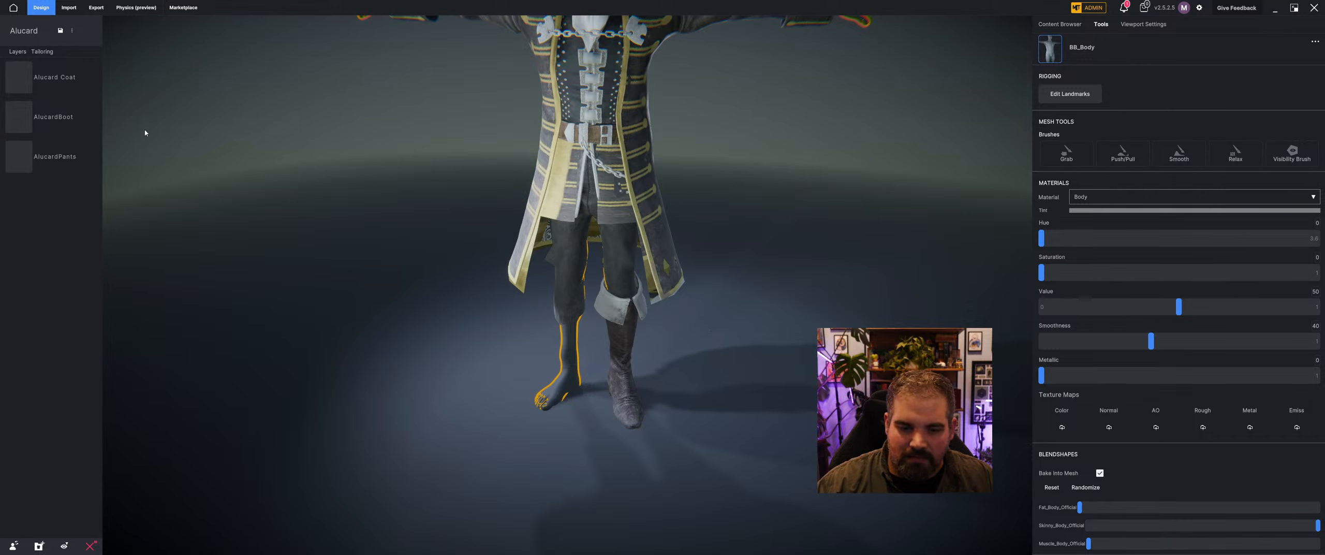
Step: Mirror the AlucardBoot onto the avatar's other foot and deselect it
{"action": "left_click", "coordinate": [633, 405]}
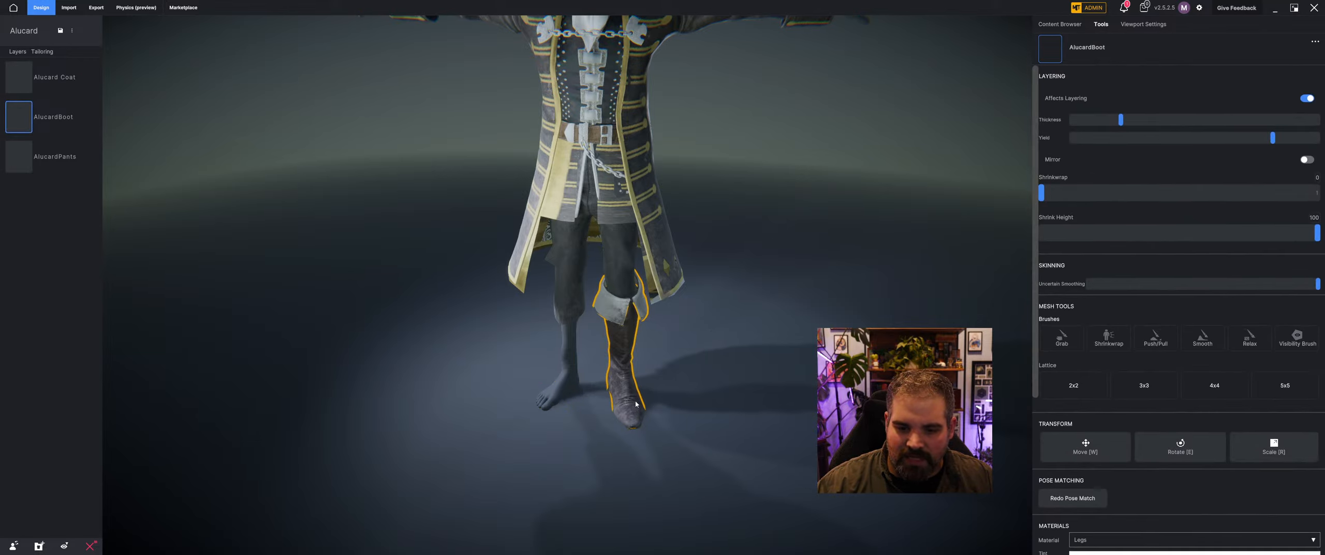
{"action": "left_click", "coordinate": [1307, 160]}
{"action": "scroll", "coordinate": [751, 175], "scroll_direction": "down", "scroll_amount": 6}
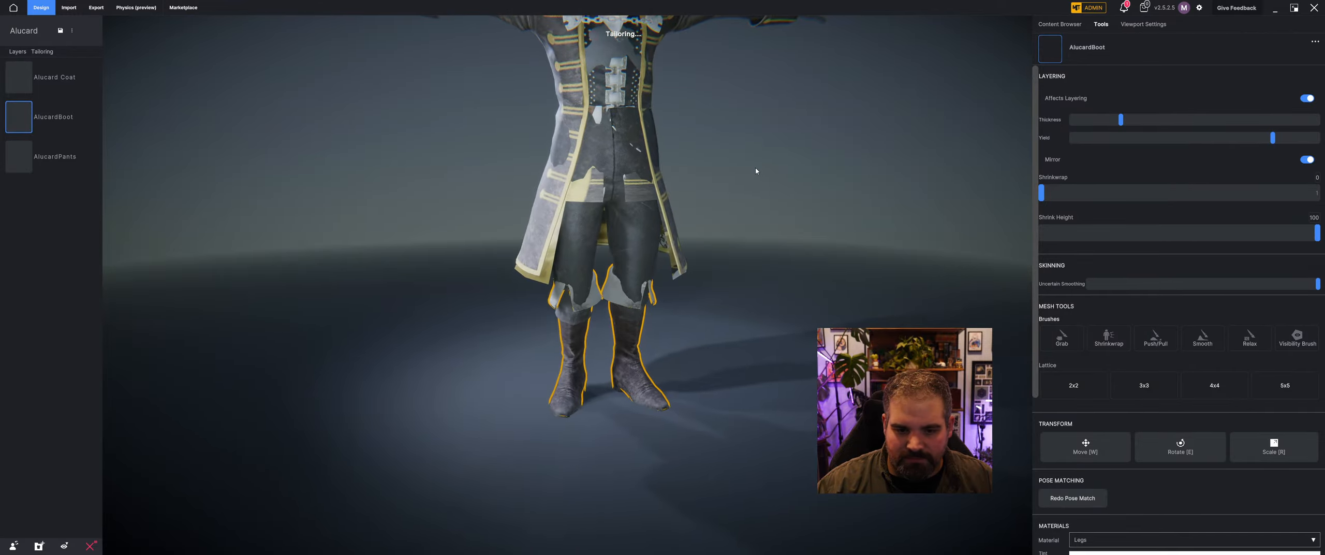
{"action": "right_click_drag", "start_coordinate": [768, 221], "coordinate": [786, 243]}
{"action": "left_click", "coordinate": [776, 238]}
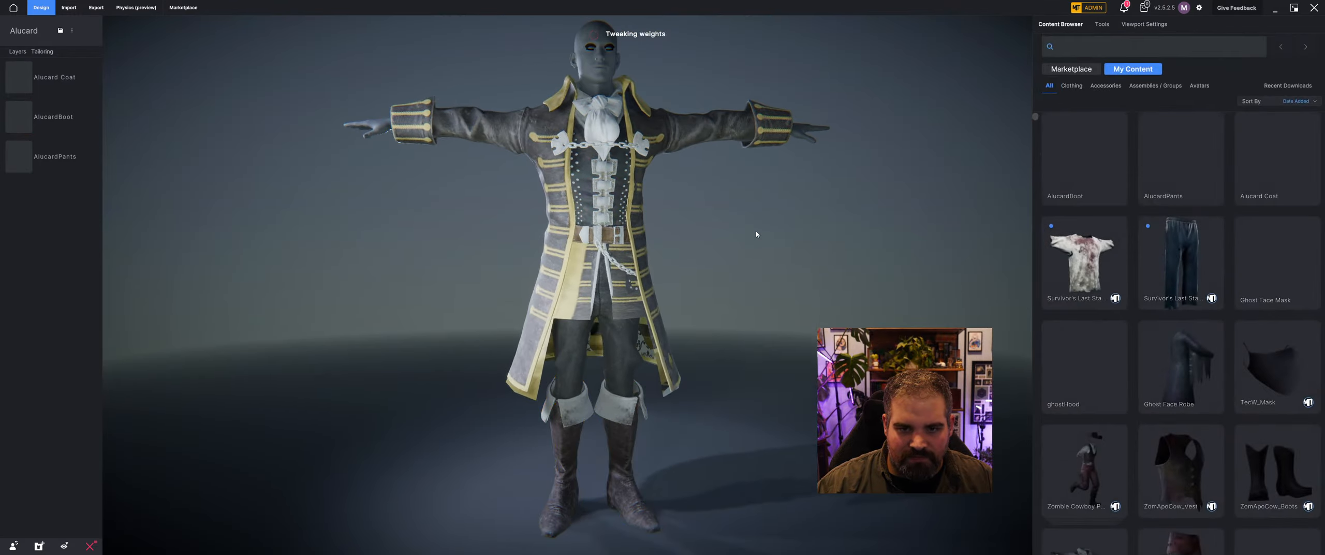
Step: Lower the AlucardPants' Yield to about half of its range and set their Shrinkwrap to 2
{"action": "middle_click_drag", "start_coordinate": [758, 233], "coordinate": [749, 286]}
{"action": "right_click_drag", "start_coordinate": [749, 287], "coordinate": [738, 220]}
{"action": "scroll", "coordinate": [583, 378], "scroll_direction": "up", "scroll_amount": 2}
{"action": "left_click", "coordinate": [611, 350]}
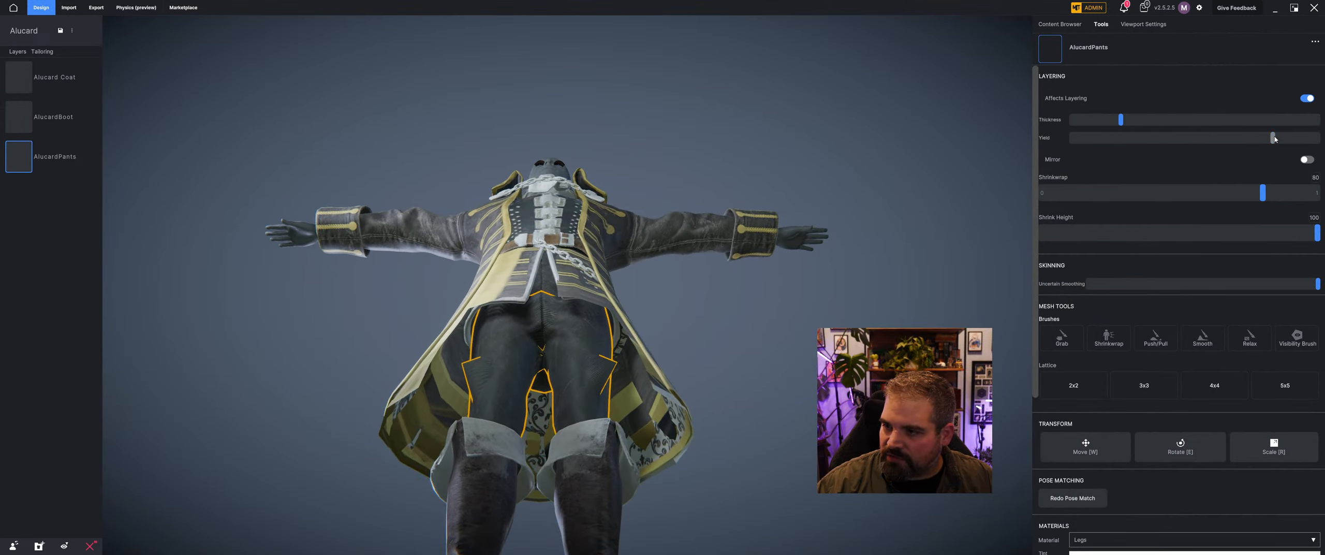
{"action": "left_click_drag", "start_coordinate": [1274, 139], "coordinate": [1196, 139]}
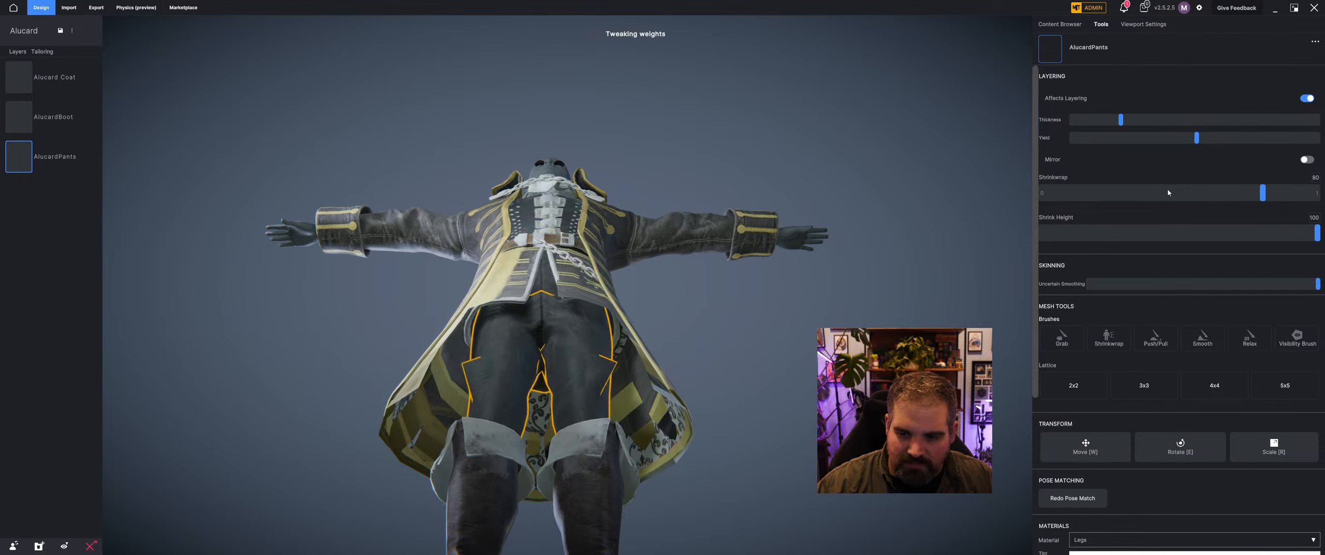
{"action": "left_click_drag", "start_coordinate": [1262, 193], "coordinate": [1046, 202]}
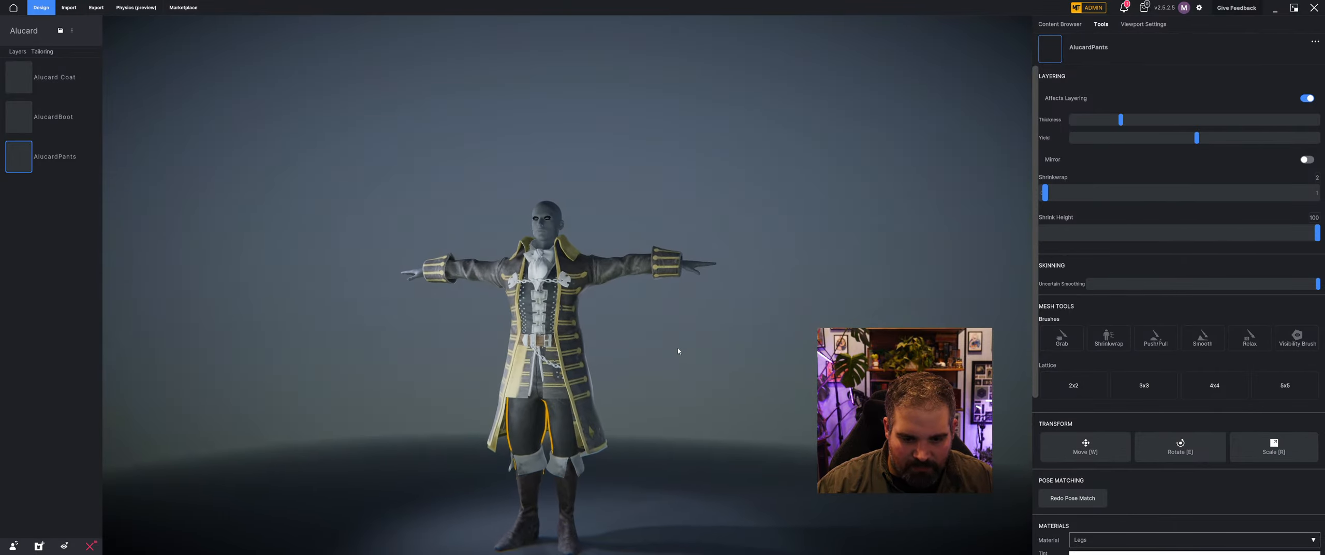
{"action": "middle_click_drag", "start_coordinate": [698, 319], "coordinate": [705, 404]}
{"action": "left_click", "coordinate": [750, 300]}
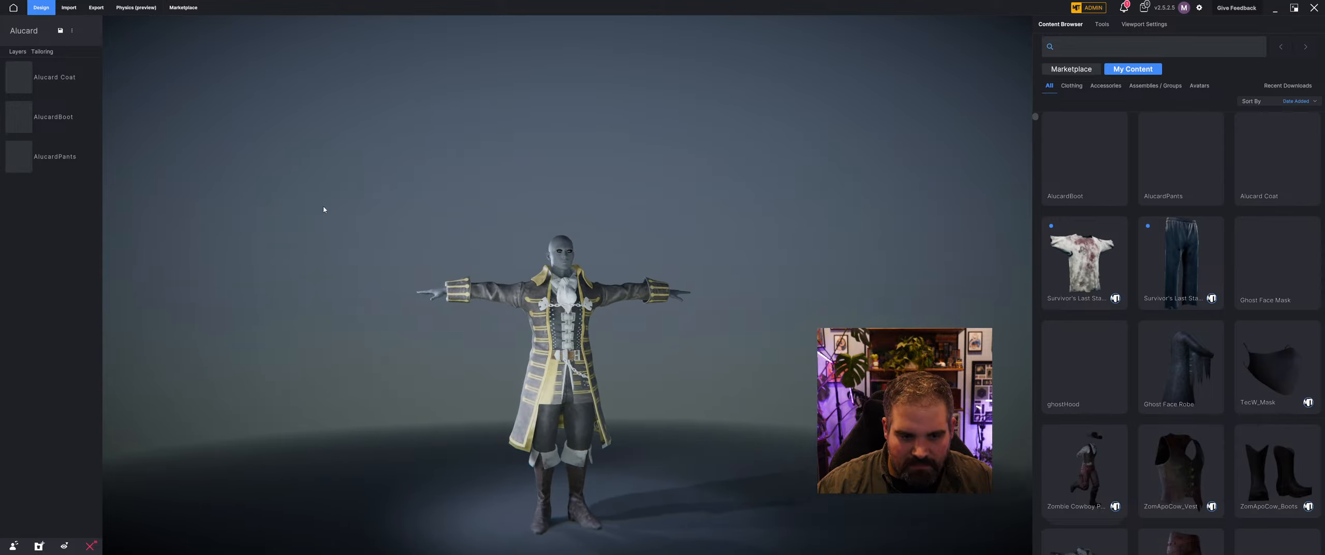
Step: Import AlucardHair.fbx from the Vampire folder as a cloth item
{"action": "left_click", "coordinate": [69, 8]}
{"action": "left_click", "coordinate": [1072, 70]}
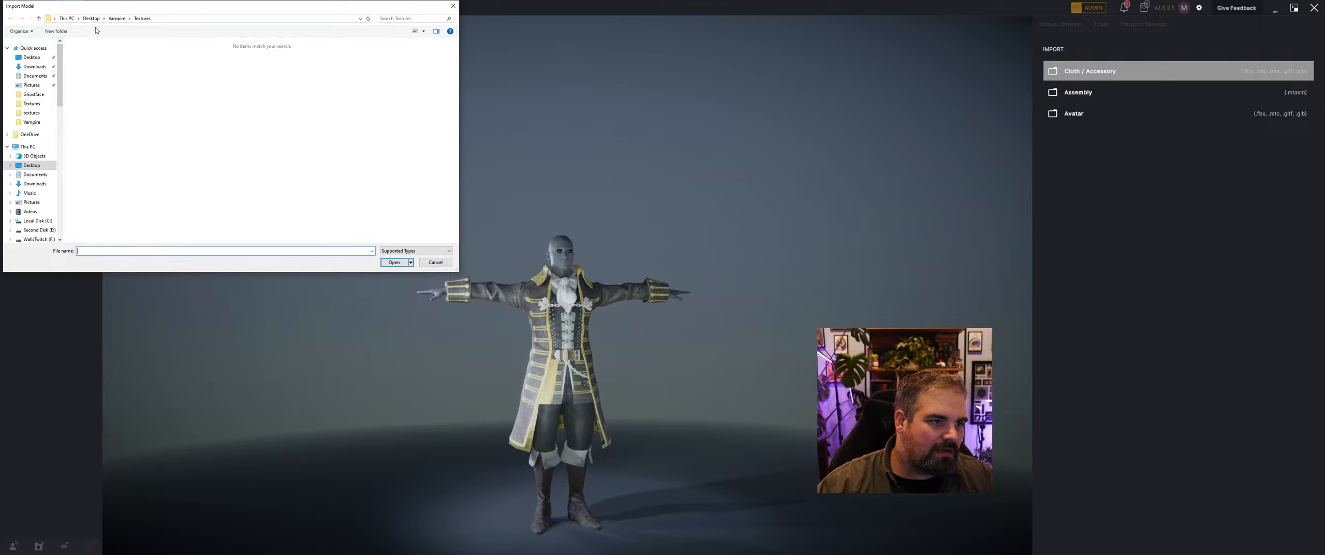
{"action": "left_click", "coordinate": [119, 19]}
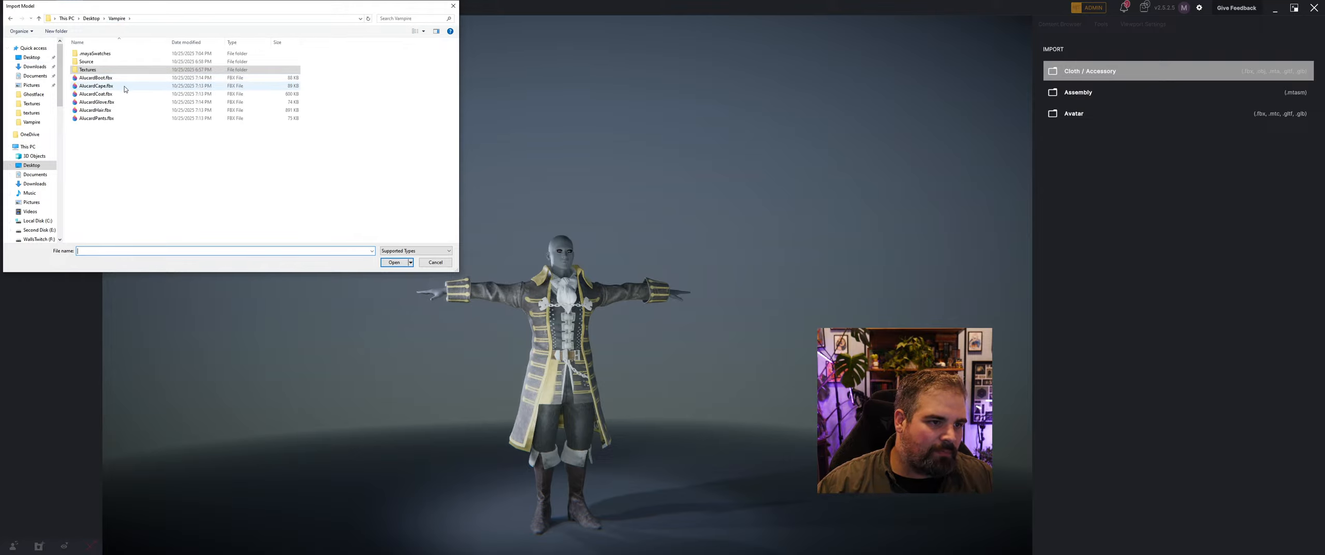
{"action": "left_click", "coordinate": [99, 109]}
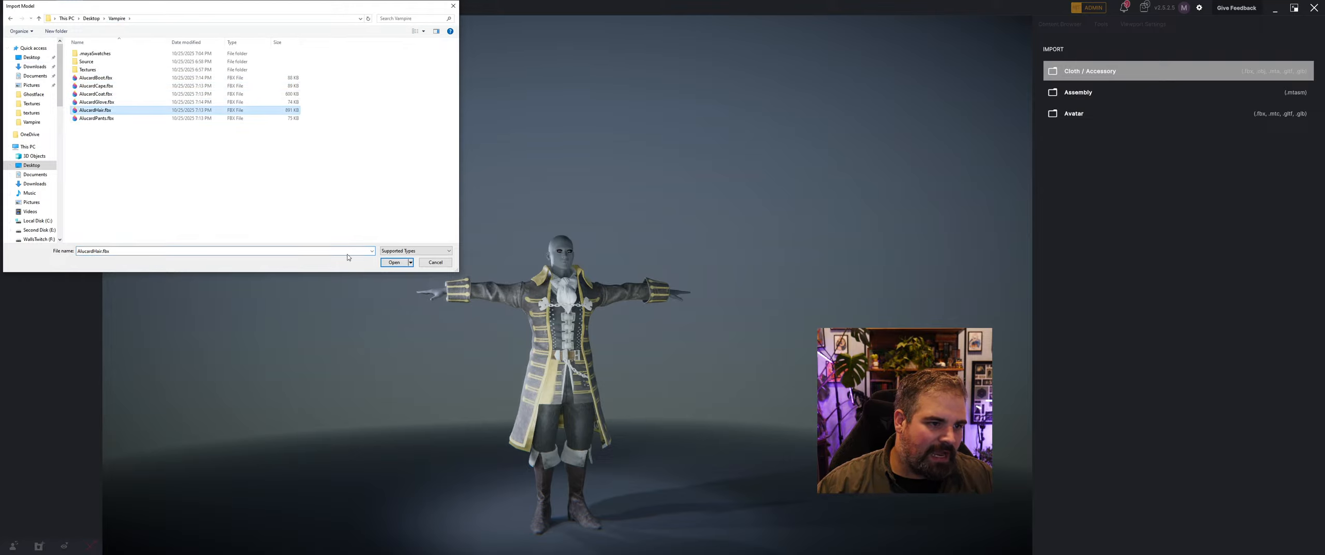
{"action": "left_click", "coordinate": [396, 264]}
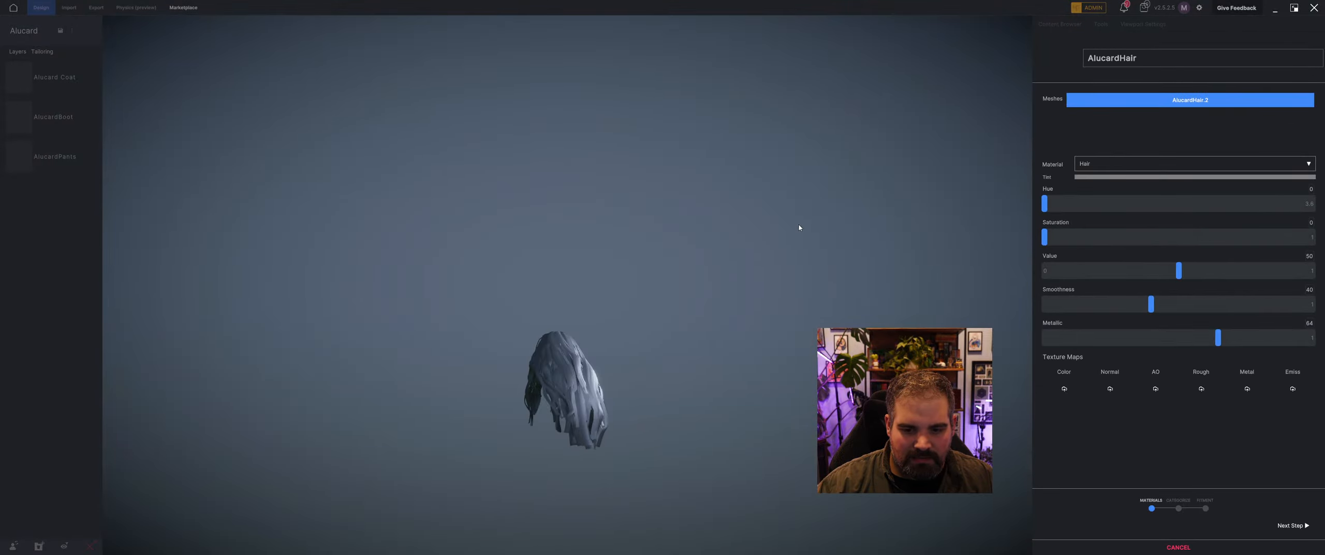
Step: Assign AlucardHair to the Hair category and continue to its fitment stage
{"action": "left_click", "coordinate": [1292, 526]}
{"action": "left_click", "coordinate": [1140, 158]}
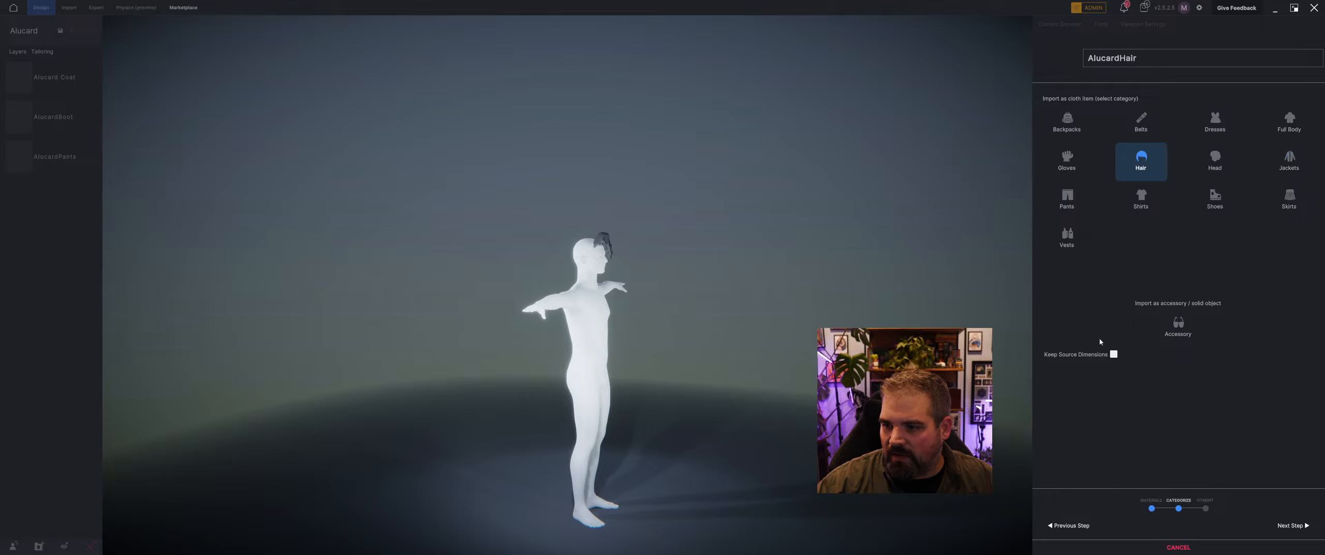
{"action": "left_click", "coordinate": [1293, 525]}
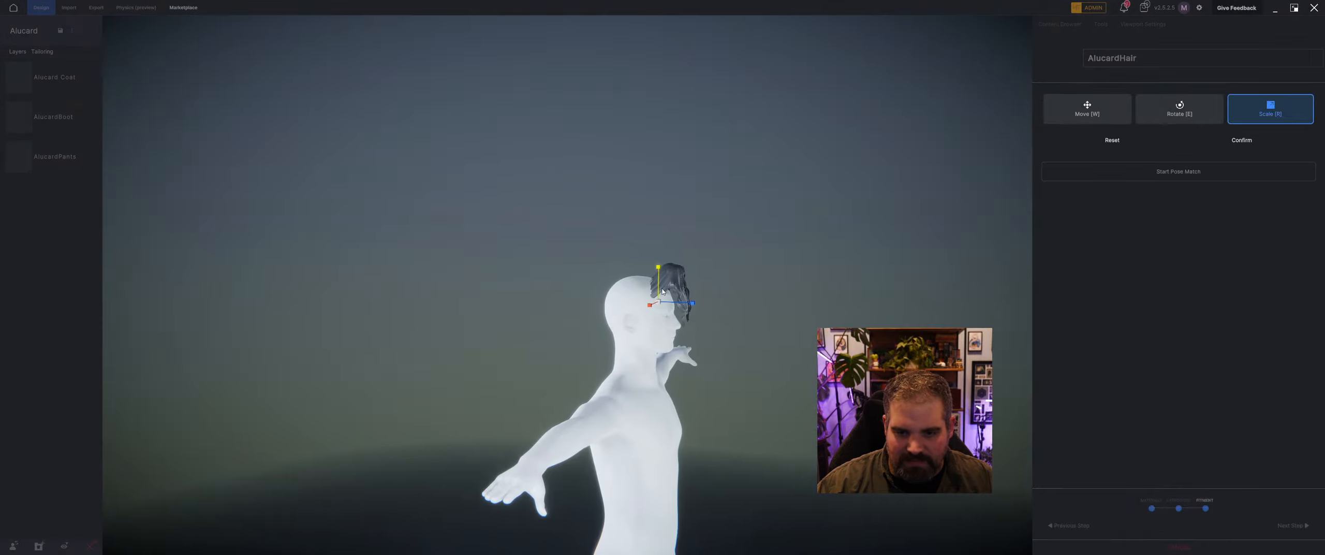
Step: Scale AlucardHair up to fit the avatar's head and move it so it frames the face
{"action": "left_click_drag", "start_coordinate": [659, 302], "coordinate": [611, 336]}
{"action": "key", "text": "w"}
{"action": "middle_click_drag", "start_coordinate": [610, 335], "coordinate": [561, 335]}
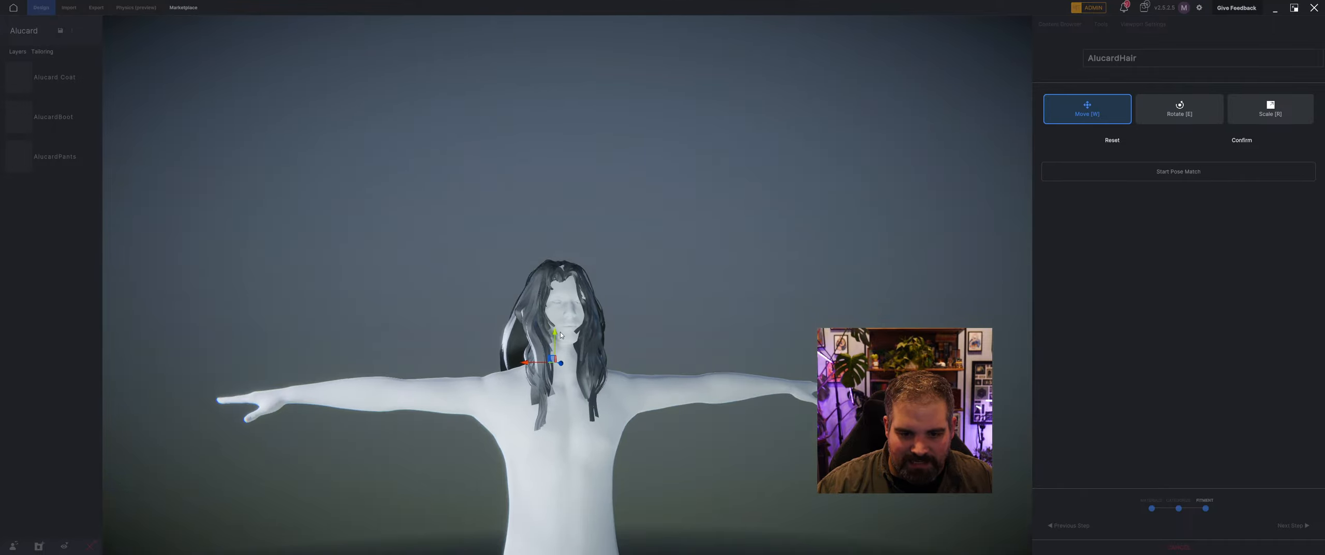
{"action": "left_click_drag", "start_coordinate": [553, 341], "coordinate": [556, 337]}
{"action": "middle_click_drag", "start_coordinate": [556, 353], "coordinate": [521, 362]}
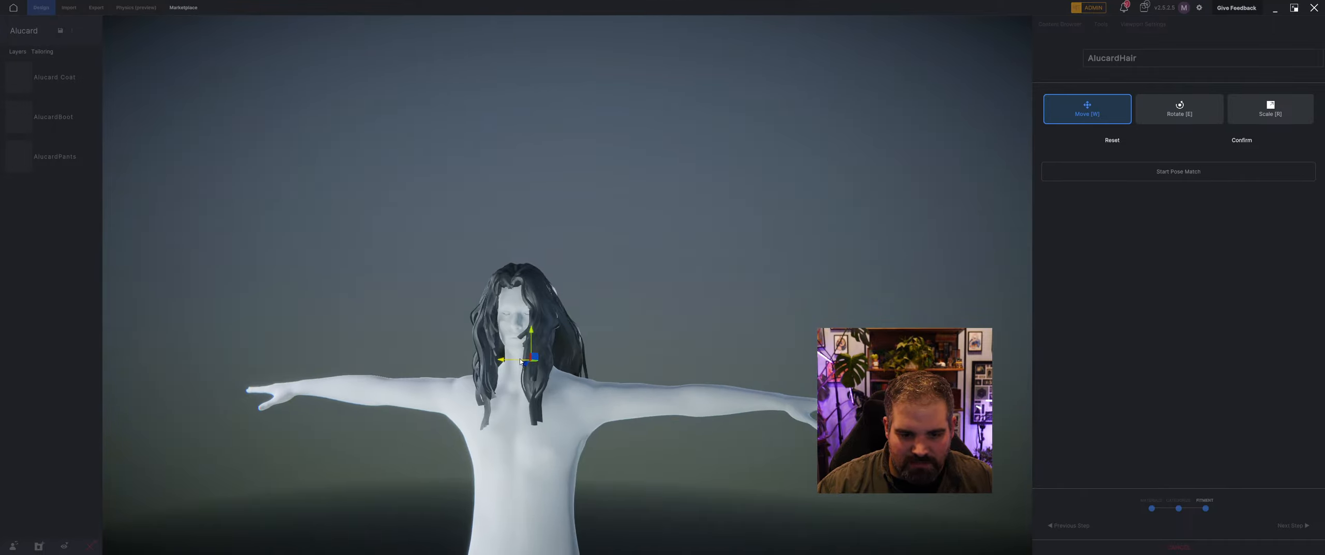
{"action": "mouse_move", "coordinate": [528, 365]}
{"action": "left_mouse_down"}
{"action": "mouse_move", "coordinate": [517, 362]}
{"action": "mouse_move", "coordinate": [532, 357]}
{"action": "left_mouse_up"}
{"action": "key", "text": "w"}
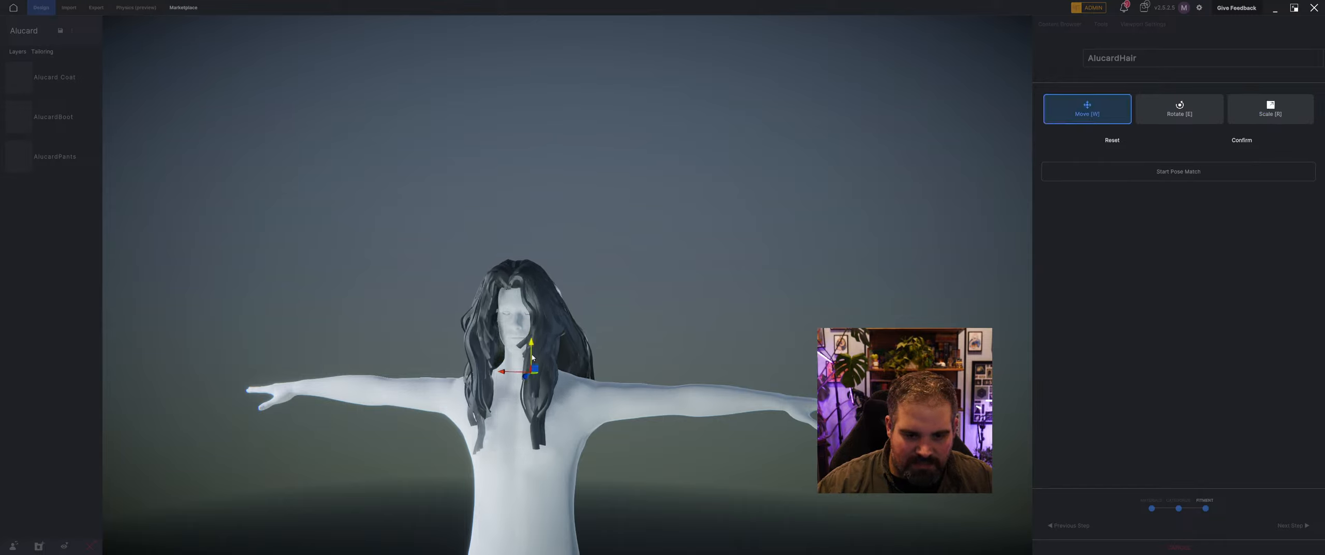
Step: Fine-tune AlucardHair's depth and height from side and front views so it sits snugly on the scalp
{"action": "middle_click_drag", "start_coordinate": [505, 375], "coordinate": [641, 359]}
{"action": "left_click_drag", "start_coordinate": [642, 359], "coordinate": [631, 366]}
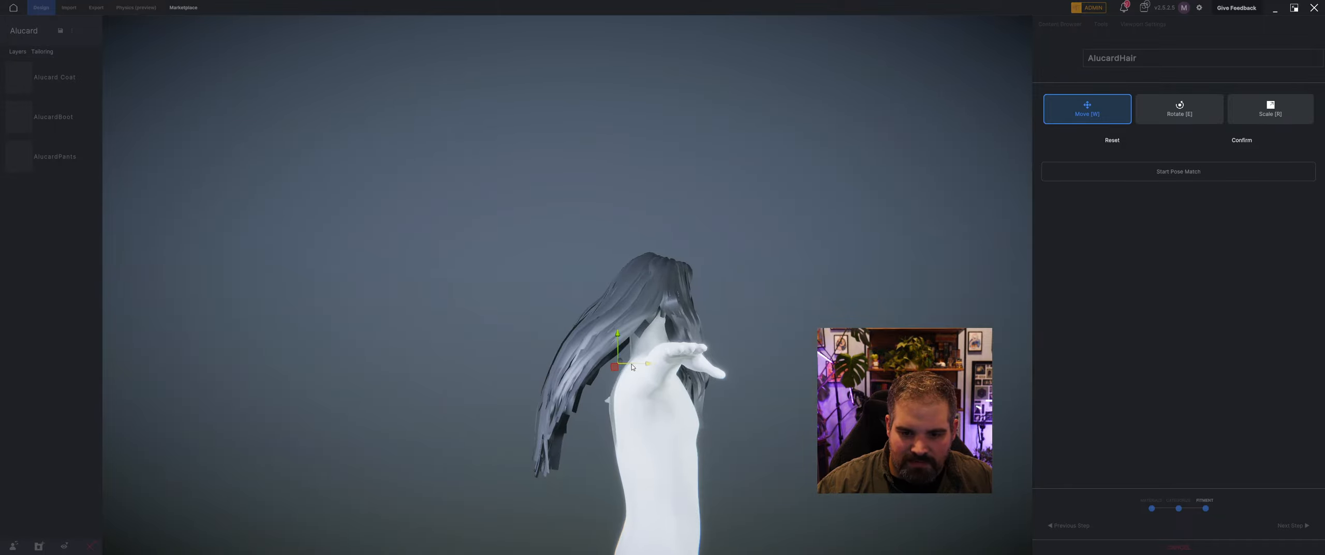
{"action": "middle_click_drag", "start_coordinate": [631, 365], "coordinate": [558, 339]}
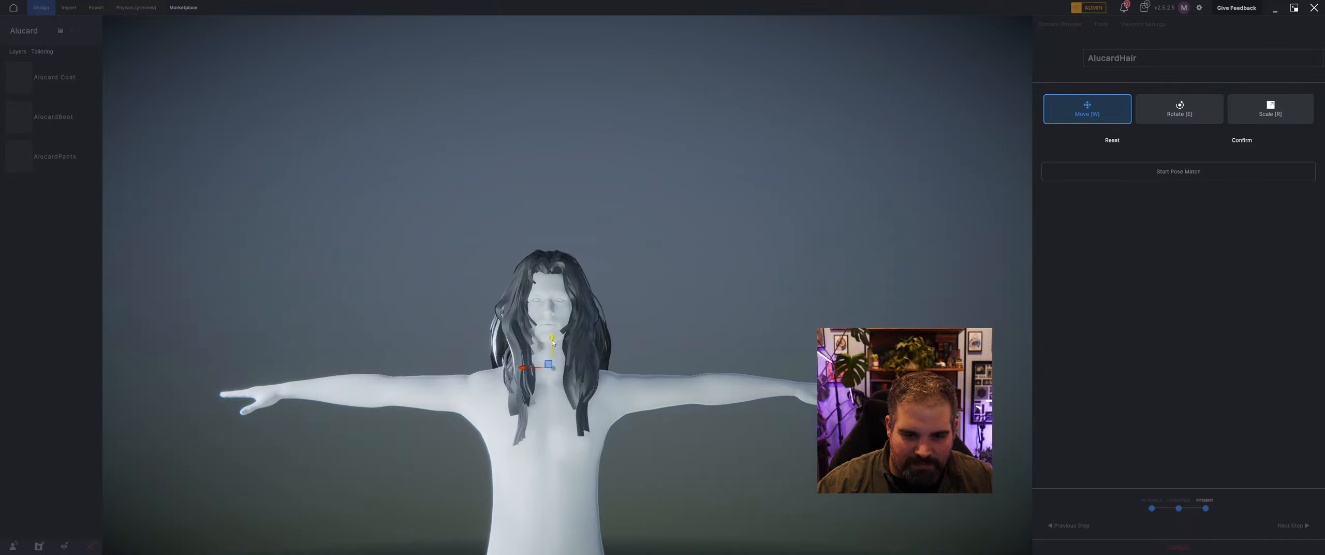
{"action": "left_click_drag", "start_coordinate": [552, 342], "coordinate": [552, 343]}
{"action": "middle_click_drag", "start_coordinate": [553, 342], "coordinate": [609, 344]}
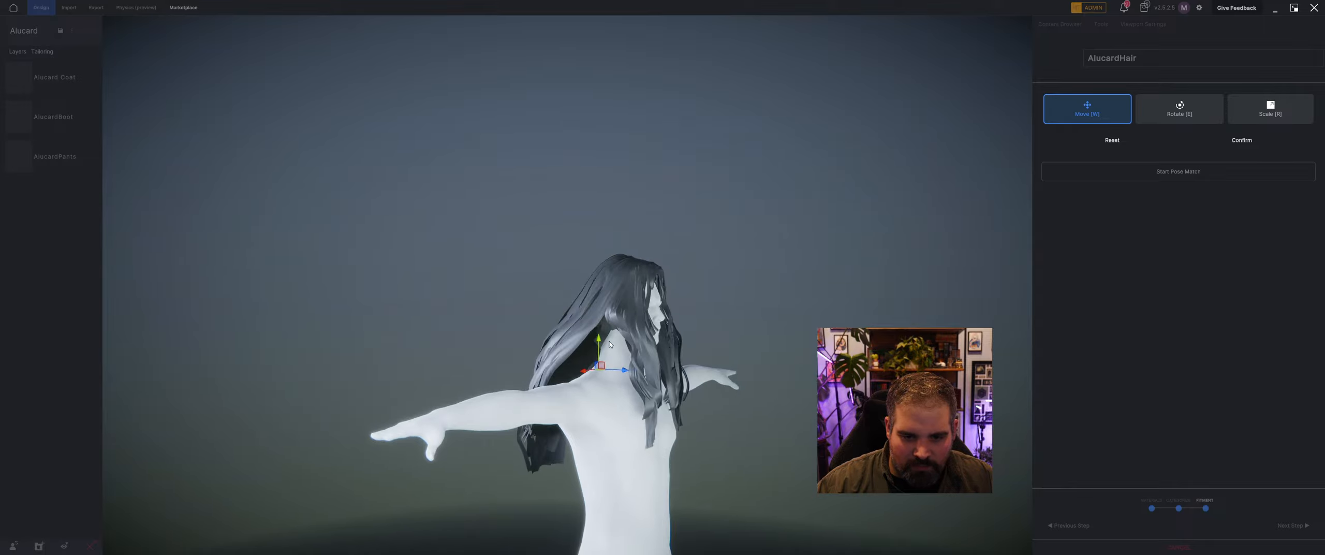
{"action": "left_click_drag", "start_coordinate": [619, 370], "coordinate": [622, 370]}
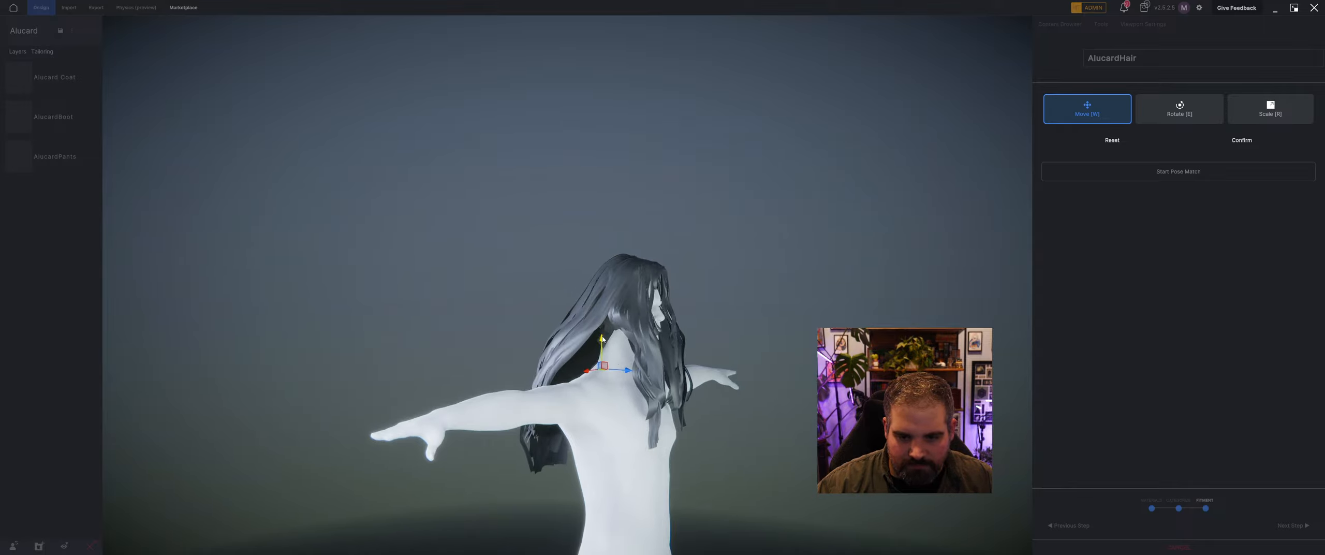
{"action": "middle_click_drag", "start_coordinate": [602, 339], "coordinate": [652, 299]}
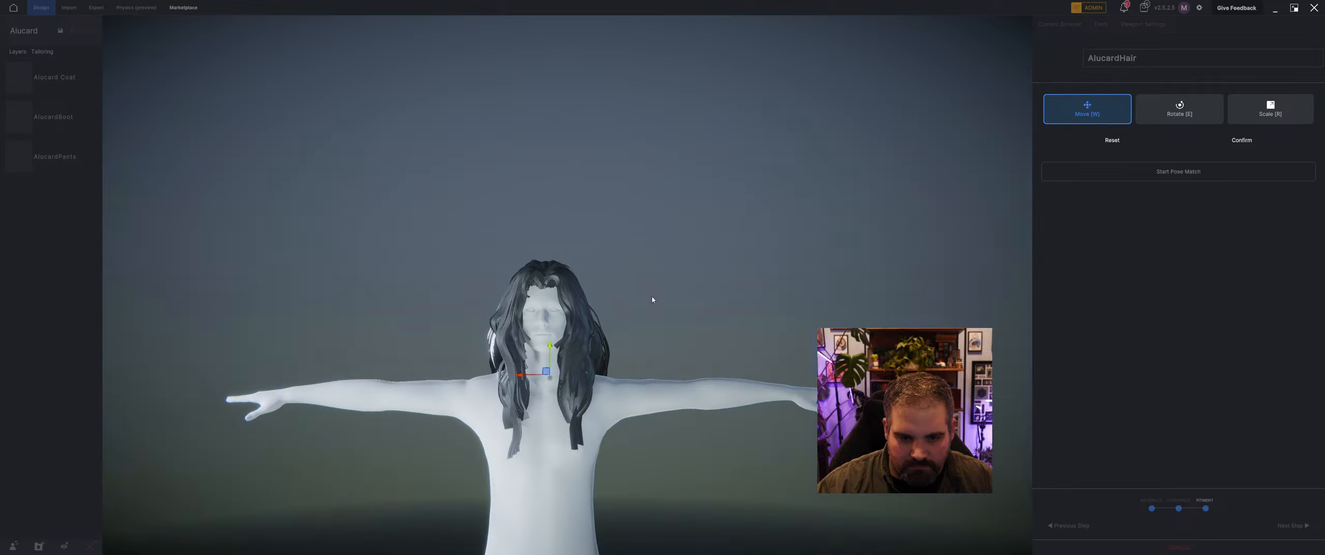
Step: Finish AlucardHair's fitment and add it to the dressed avatar
{"action": "left_click", "coordinate": [1273, 139]}
{"action": "left_click", "coordinate": [1293, 526]}
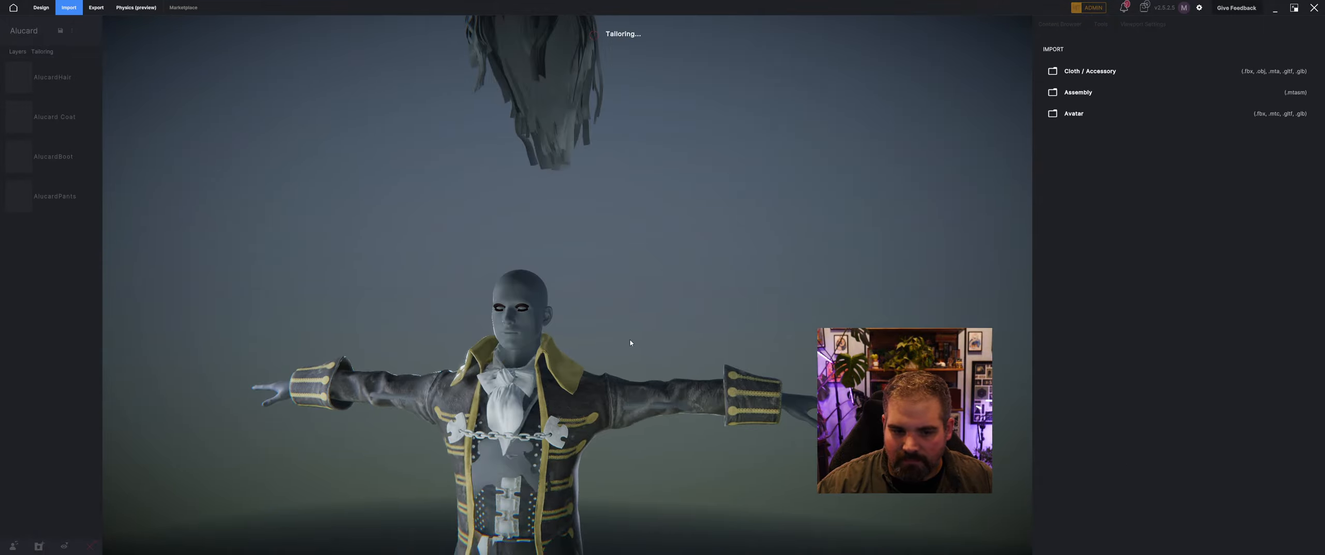
{"action": "middle_click_drag", "start_coordinate": [630, 343], "coordinate": [759, 315]}
{"action": "scroll", "coordinate": [759, 315], "scroll_direction": "down", "scroll_amount": 4}
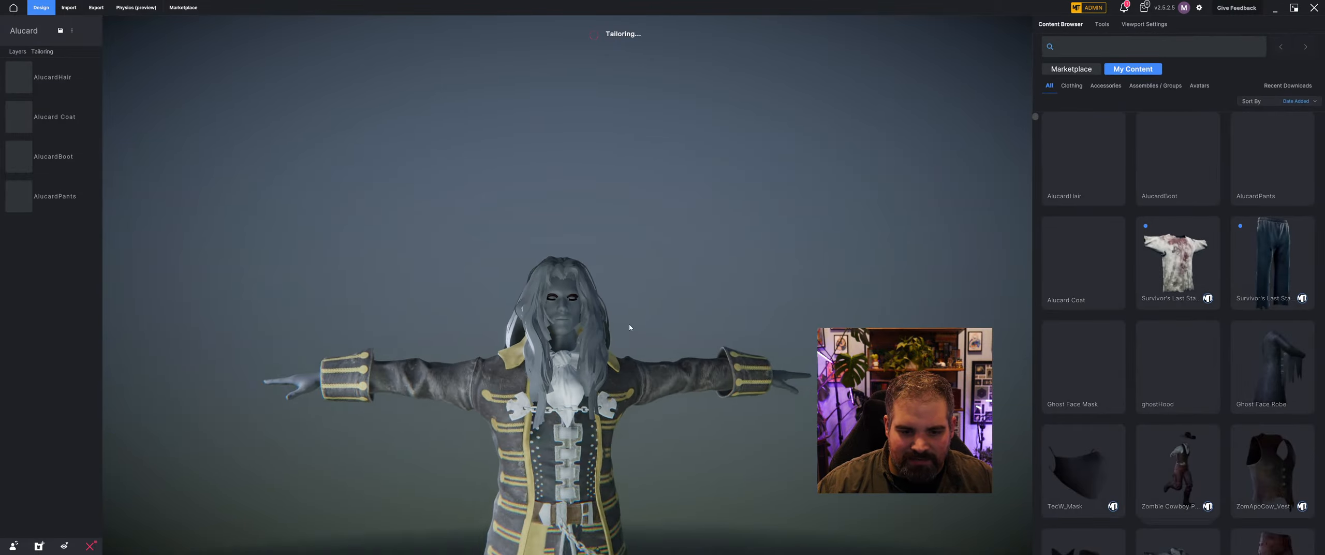
{"action": "middle_click_drag", "start_coordinate": [629, 327], "coordinate": [492, 310]}
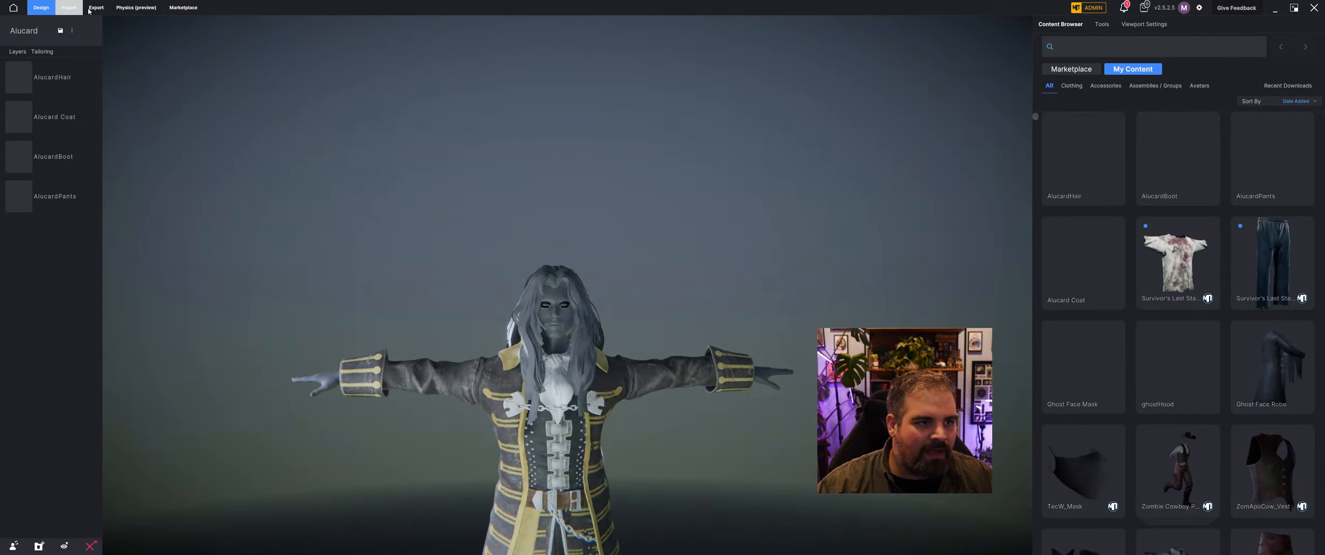
Step: Import AlucardCape.fbx from the Vampire folder as a cloth item
{"action": "left_click", "coordinate": [70, 8]}
{"action": "left_click", "coordinate": [1112, 71]}
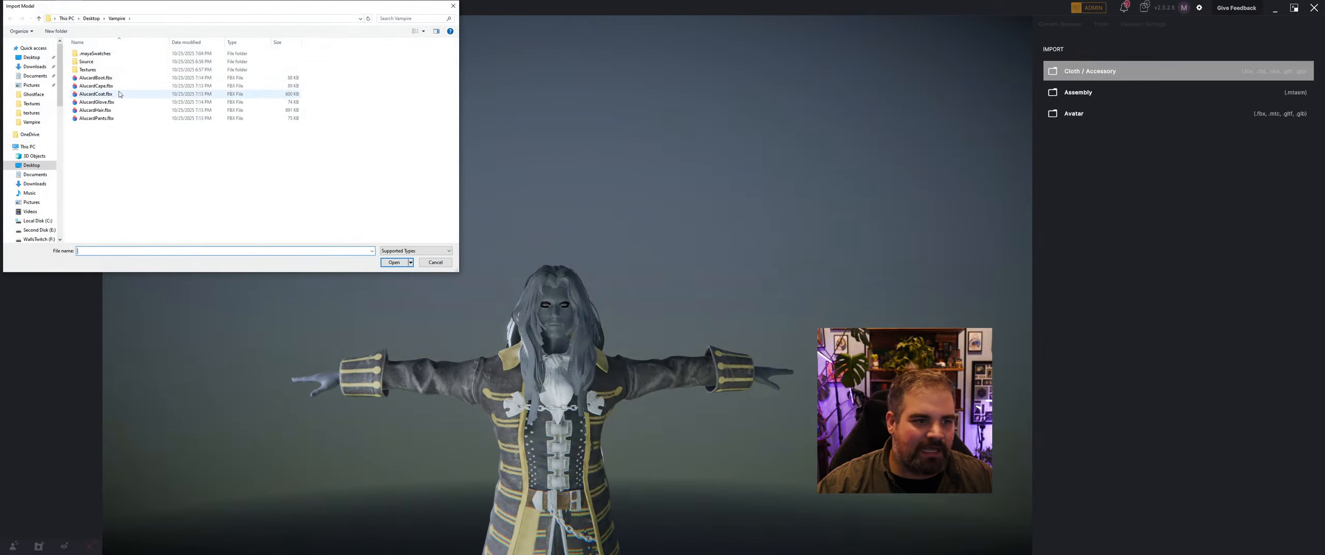
{"action": "left_click", "coordinate": [109, 86]}
{"action": "left_click", "coordinate": [394, 262]}
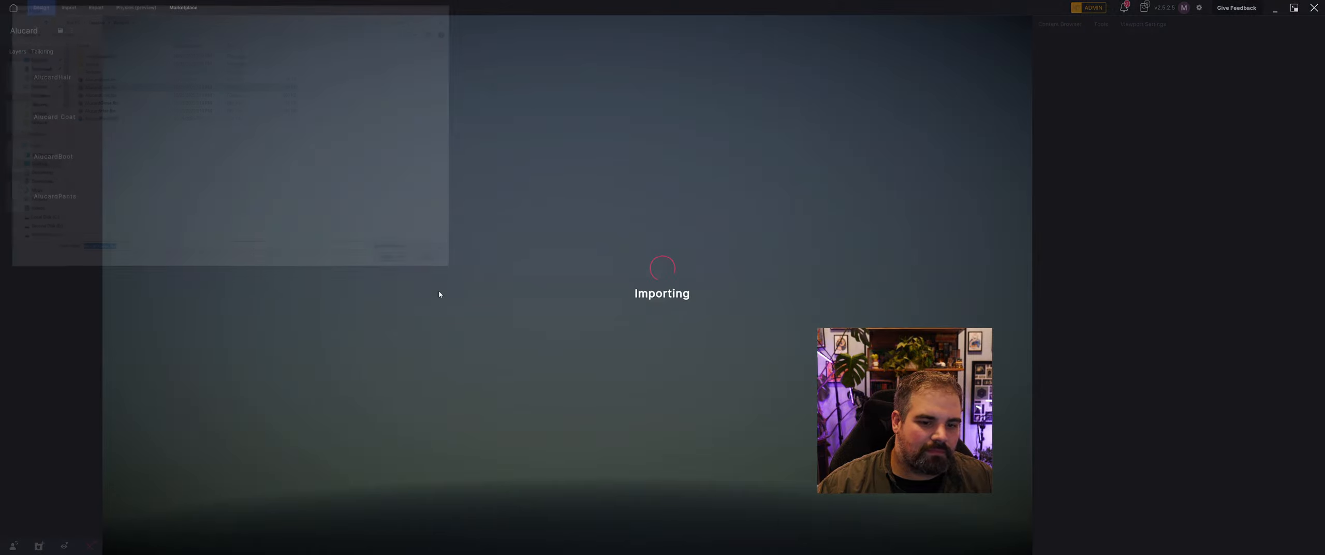
Step: Load Cloak_N.png from the Textures folder as the cape's normal map
{"action": "left_click", "coordinate": [1109, 389]}
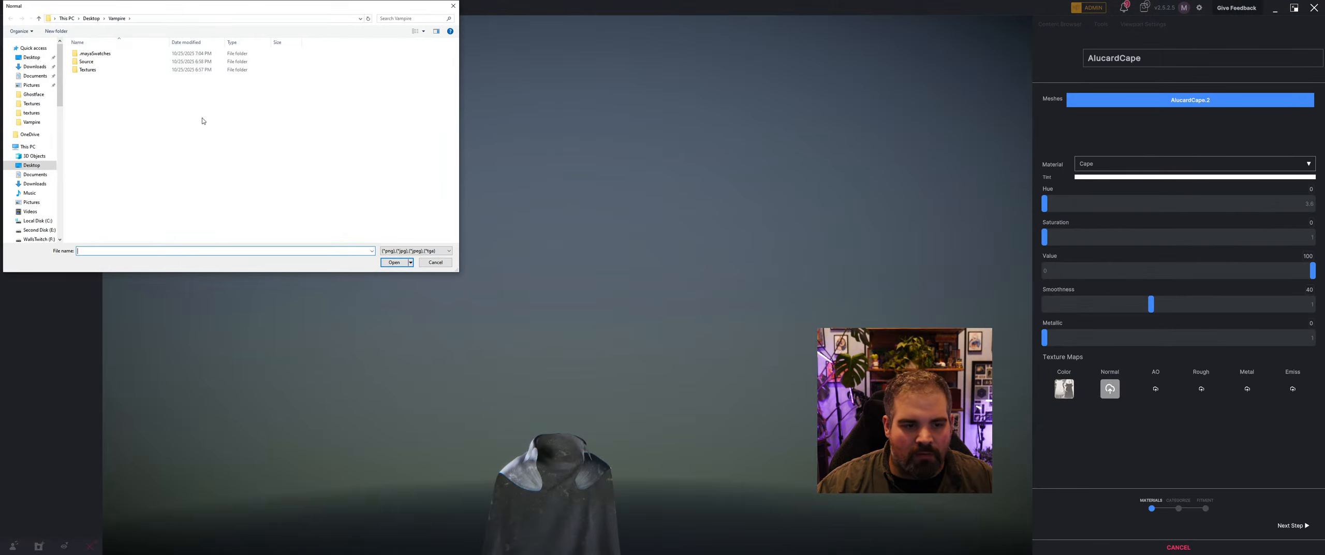
{"action": "double_click", "coordinate": [106, 70]}
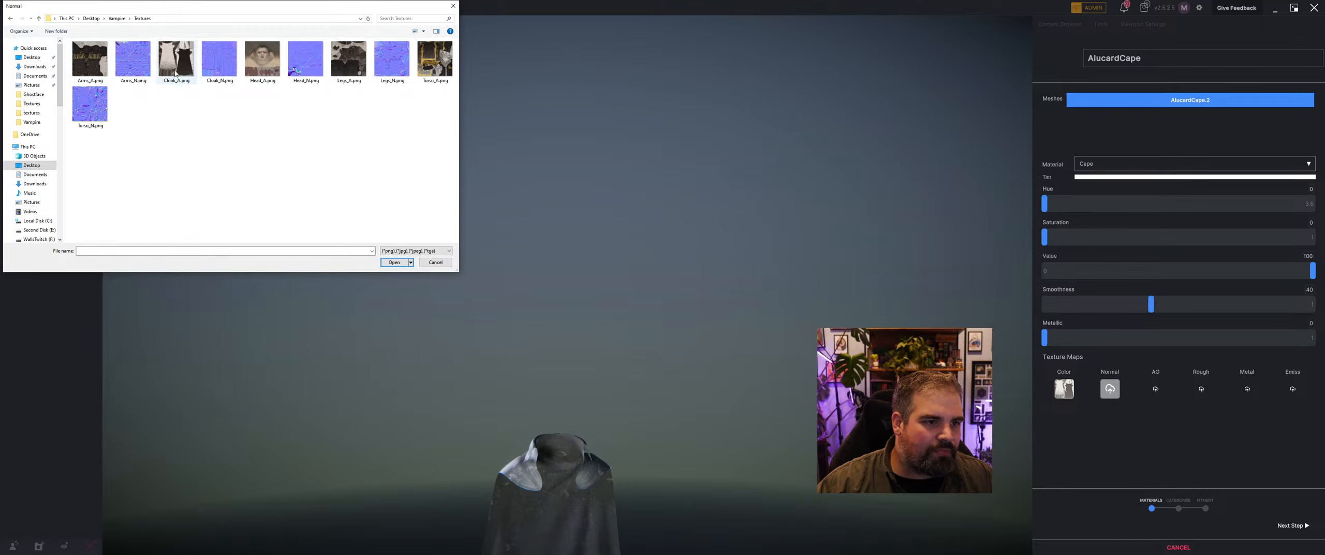
{"action": "left_click", "coordinate": [394, 262]}
Step: Tint the Cape material red by raising its Saturation to 48, and check the cape from several sides
{"action": "left_click_drag", "start_coordinate": [402, 307], "coordinate": [603, 247]}
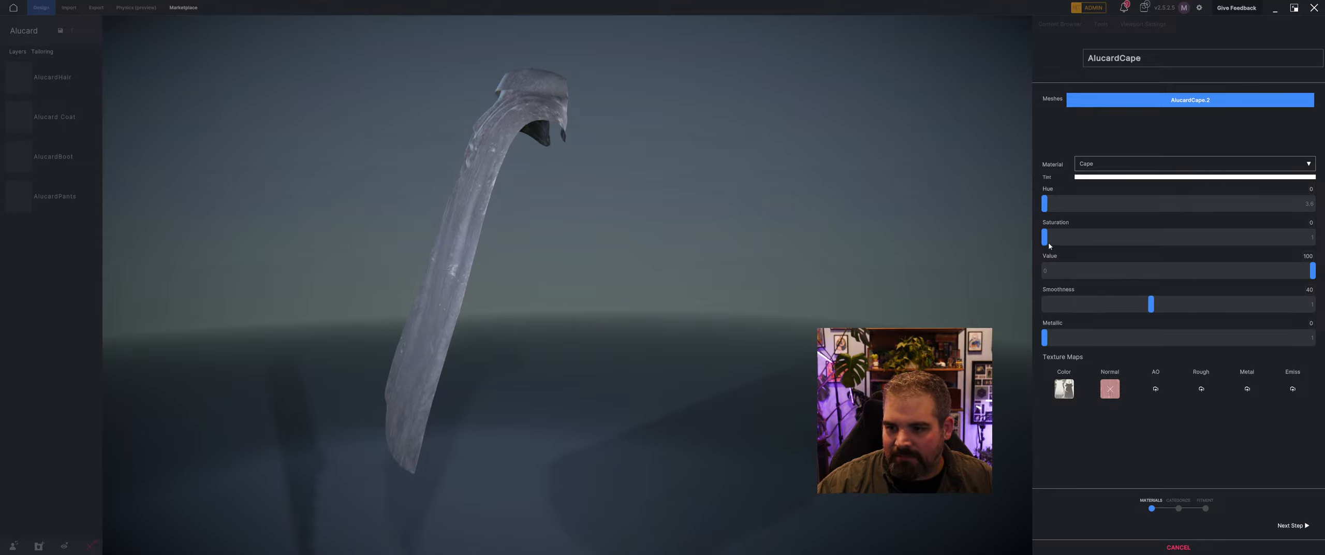
{"action": "left_click_drag", "start_coordinate": [1068, 238], "coordinate": [1173, 237]}
{"action": "left_click_drag", "start_coordinate": [698, 246], "coordinate": [81, 280]}
{"action": "scroll", "coordinate": [506, 204], "scroll_direction": "down", "scroll_amount": 4}
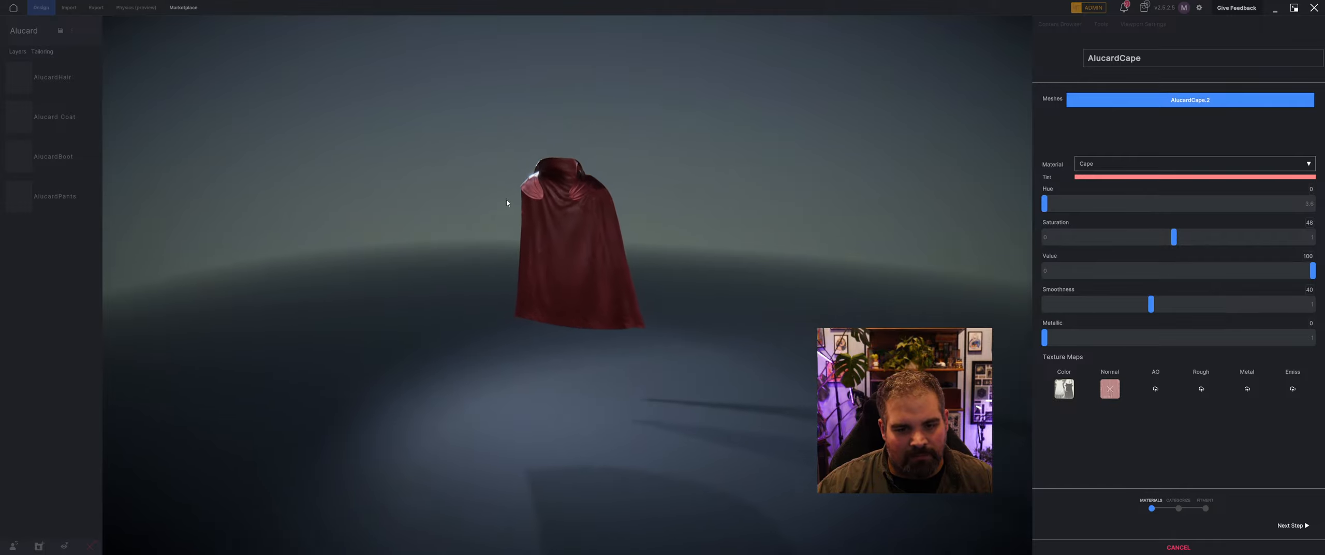
{"action": "middle_click_drag", "start_coordinate": [505, 204], "coordinate": [524, 302]}
{"action": "mouse_move", "coordinate": [523, 301]}
{"action": "left_mouse_down"}
{"action": "mouse_move", "coordinate": [598, 351]}
{"action": "mouse_move", "coordinate": [519, 290]}
{"action": "left_mouse_up"}
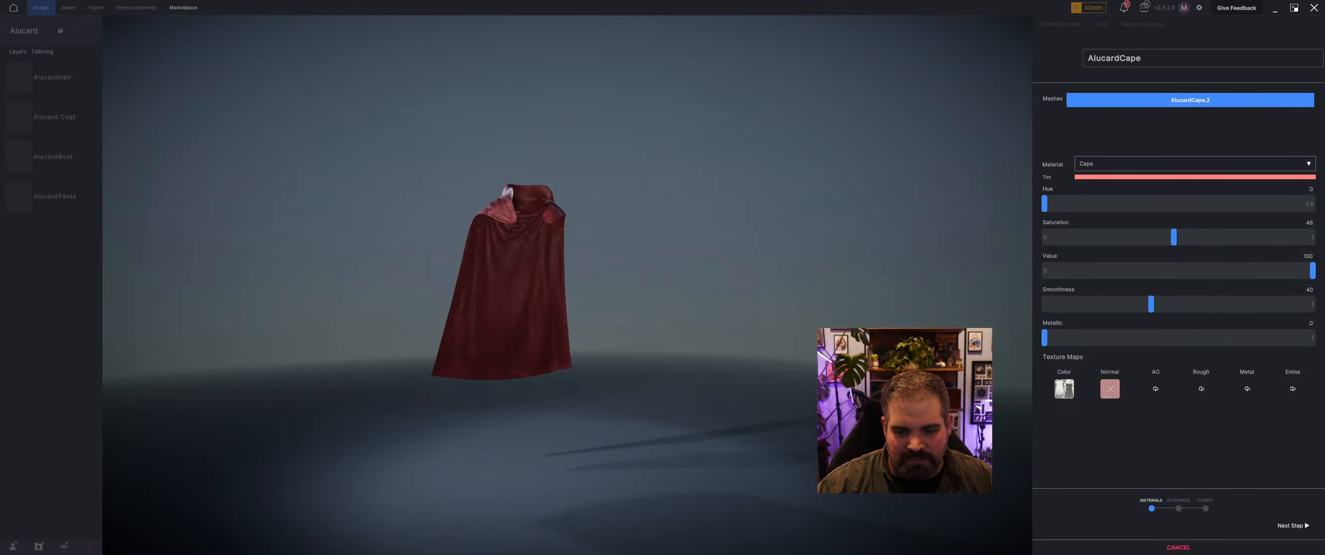
Step: Assign AlucardCape to the Backpacks category and continue to its fitment stage
{"action": "left_click", "coordinate": [1289, 525]}
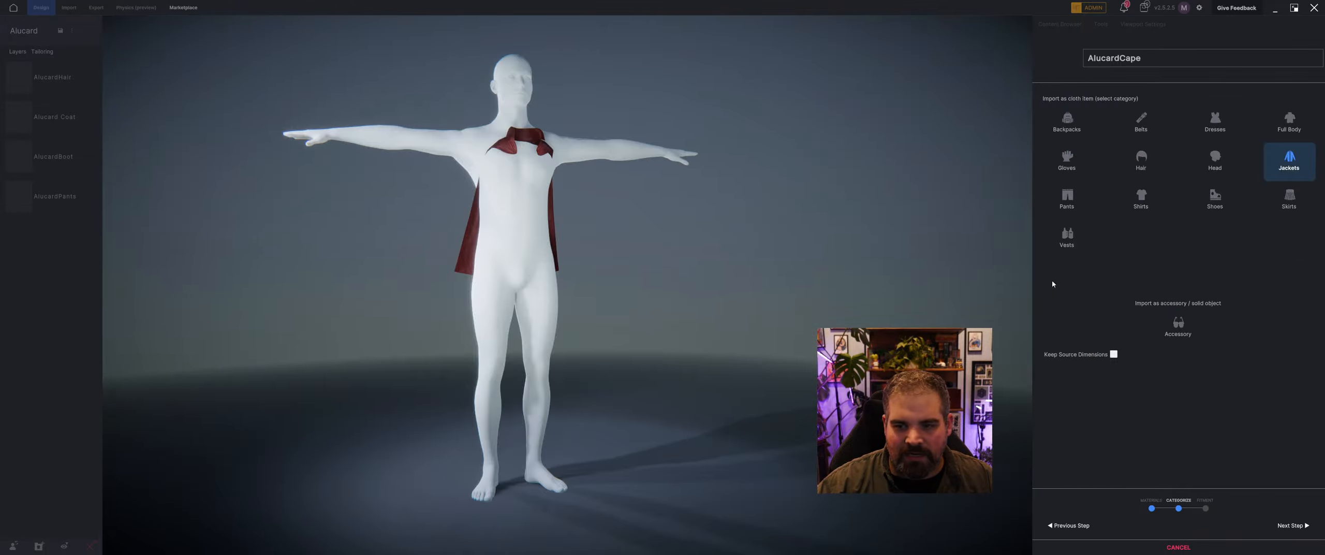
{"action": "left_click", "coordinate": [1067, 123]}
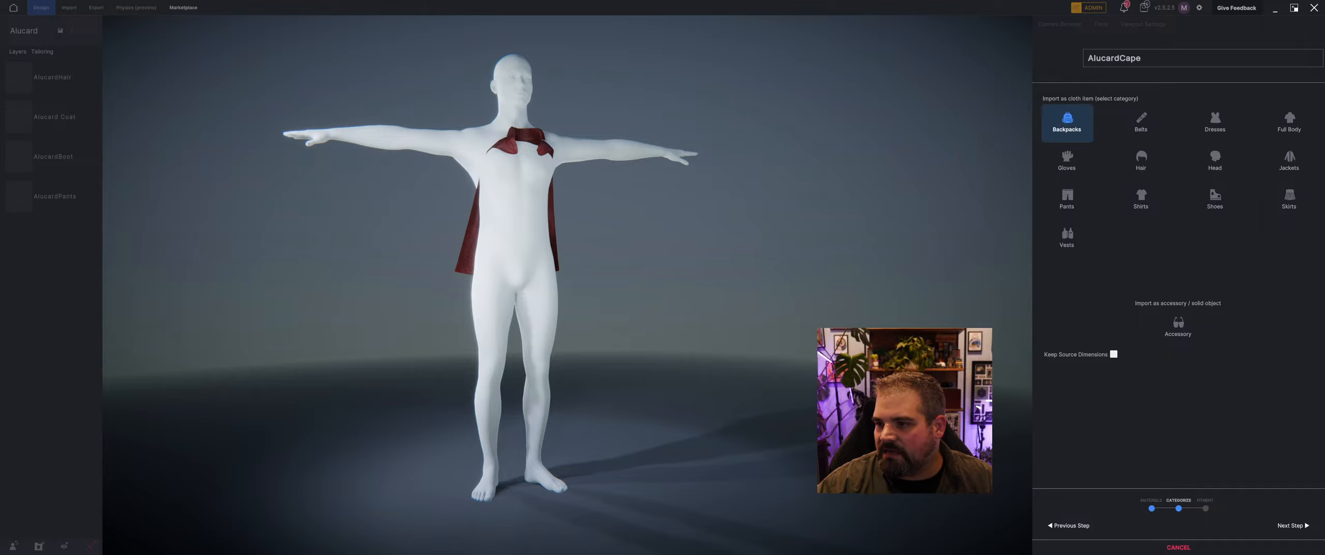
{"action": "scroll", "coordinate": [718, 254], "scroll_direction": "up", "scroll_amount": 5}
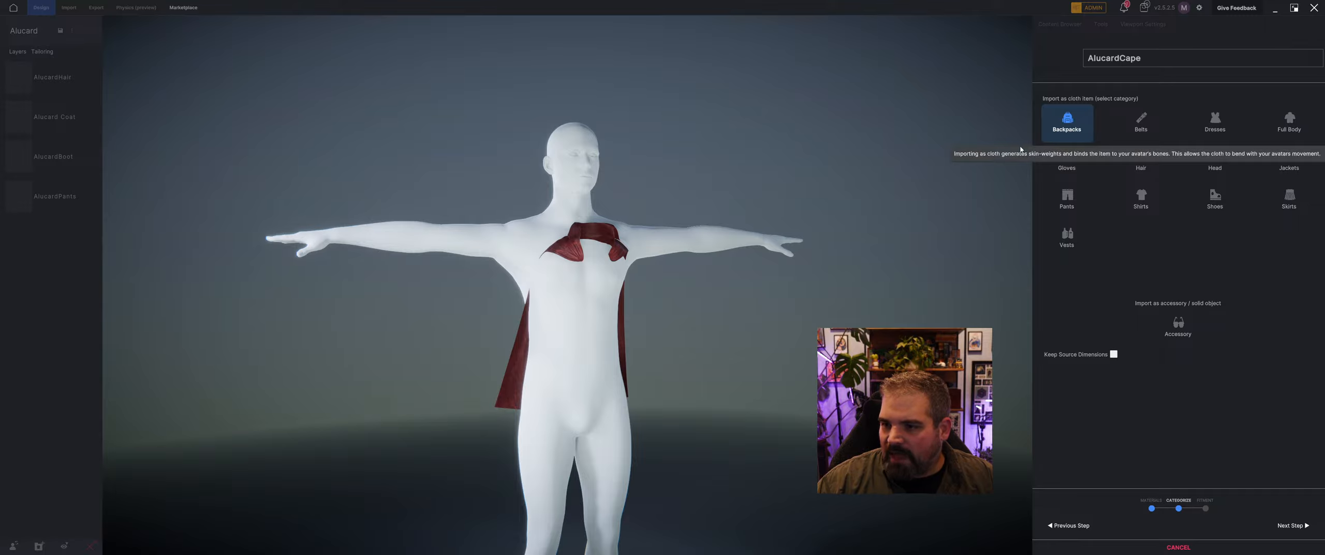
{"action": "left_click_drag", "start_coordinate": [1004, 154], "coordinate": [902, 171]}
{"action": "left_click_drag", "start_coordinate": [668, 197], "coordinate": [728, 210]}
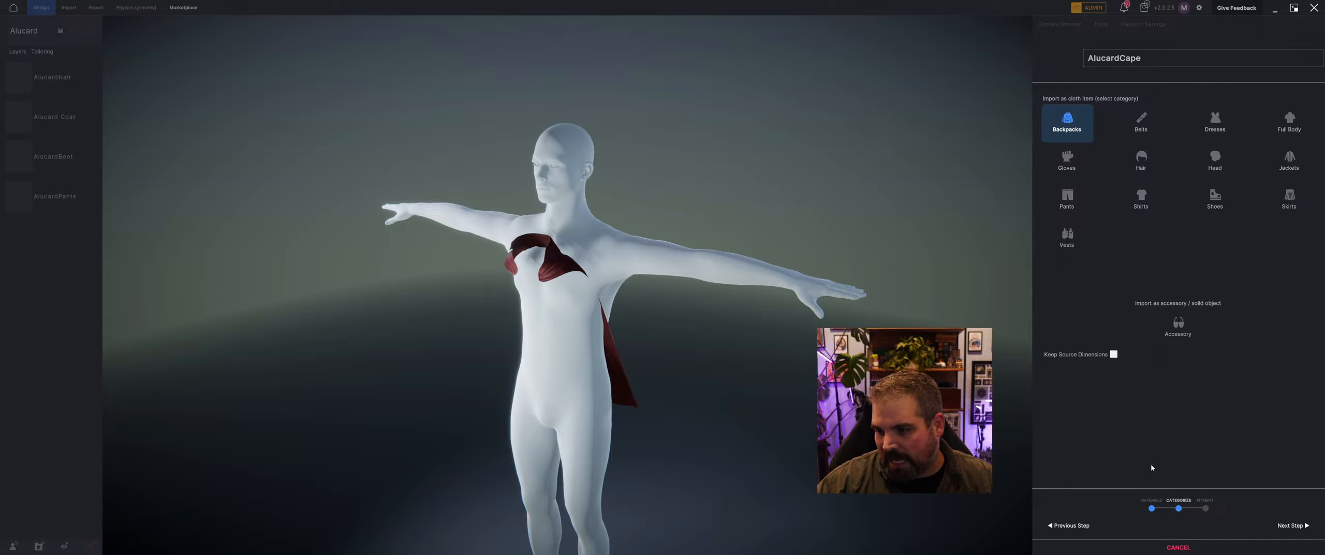
{"action": "left_click", "coordinate": [1292, 525]}
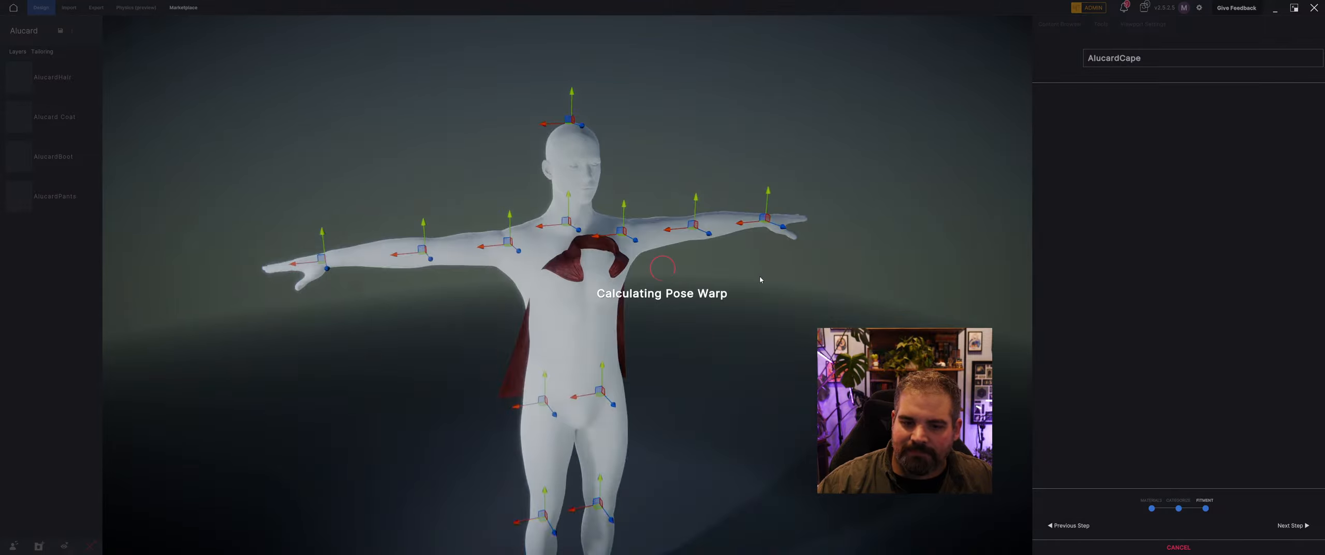
Step: Enlarge AlucardCape and move it behind the avatar so its collar wraps the neck and rests on the shoulders
{"action": "left_click_drag", "start_coordinate": [759, 275], "coordinate": [717, 276]}
{"action": "left_click_drag", "start_coordinate": [613, 330], "coordinate": [554, 314]}
{"action": "middle_click_drag", "start_coordinate": [561, 310], "coordinate": [548, 273]}
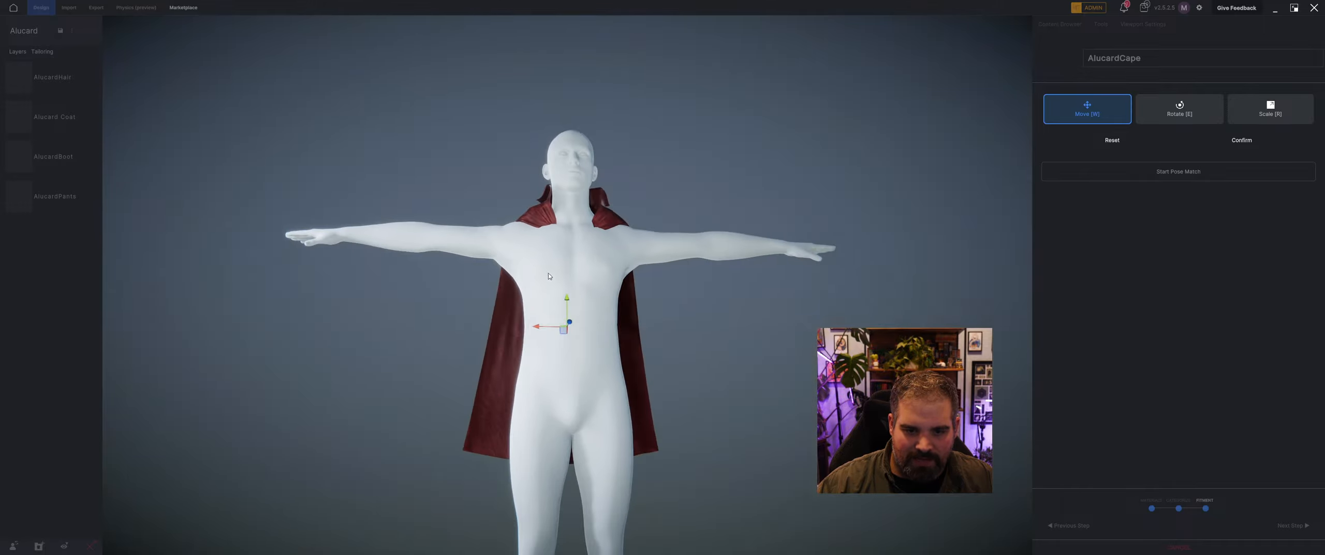
{"action": "mouse_move", "coordinate": [569, 331]}
{"action": "left_mouse_down"}
{"action": "mouse_move", "coordinate": [569, 315]}
{"action": "mouse_move", "coordinate": [602, 330]}
{"action": "mouse_move", "coordinate": [569, 322]}
{"action": "left_mouse_up"}
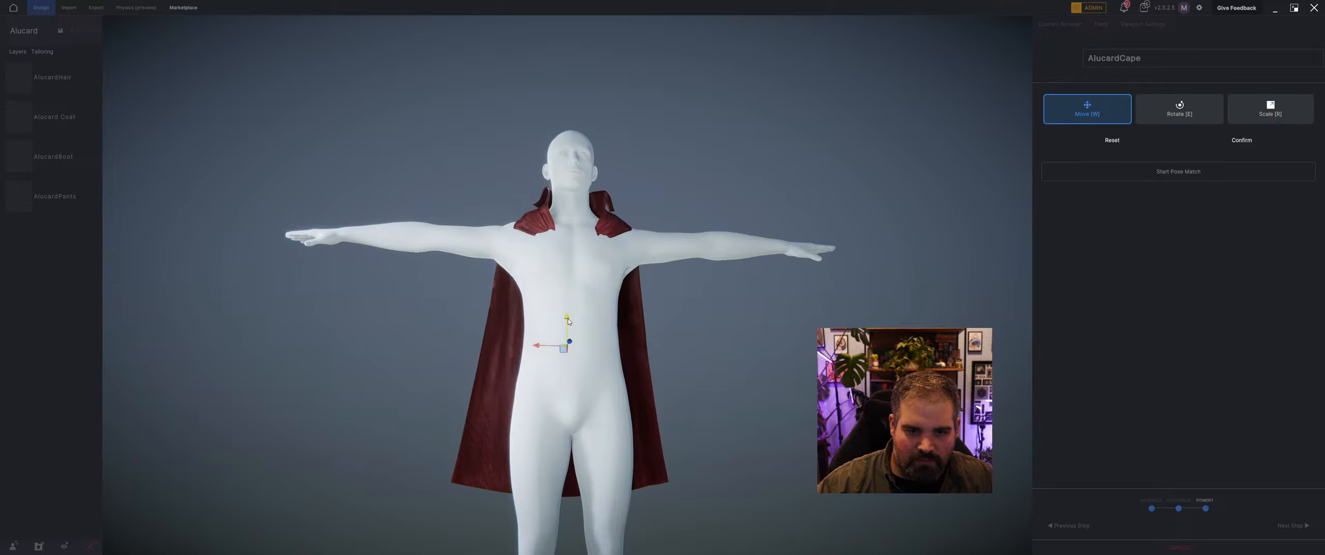
{"action": "middle_click_drag", "start_coordinate": [569, 322], "coordinate": [598, 344]}
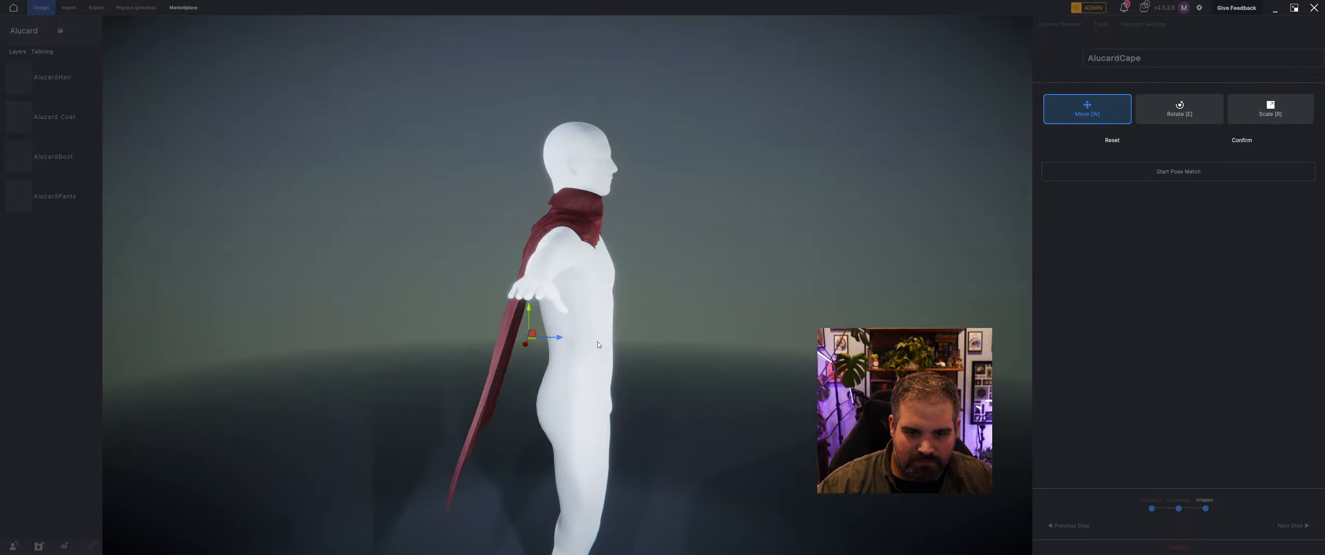
{"action": "mouse_move", "coordinate": [531, 338]}
{"action": "left_mouse_down"}
{"action": "mouse_move", "coordinate": [528, 322]}
{"action": "mouse_move", "coordinate": [552, 343]}
{"action": "left_mouse_up"}
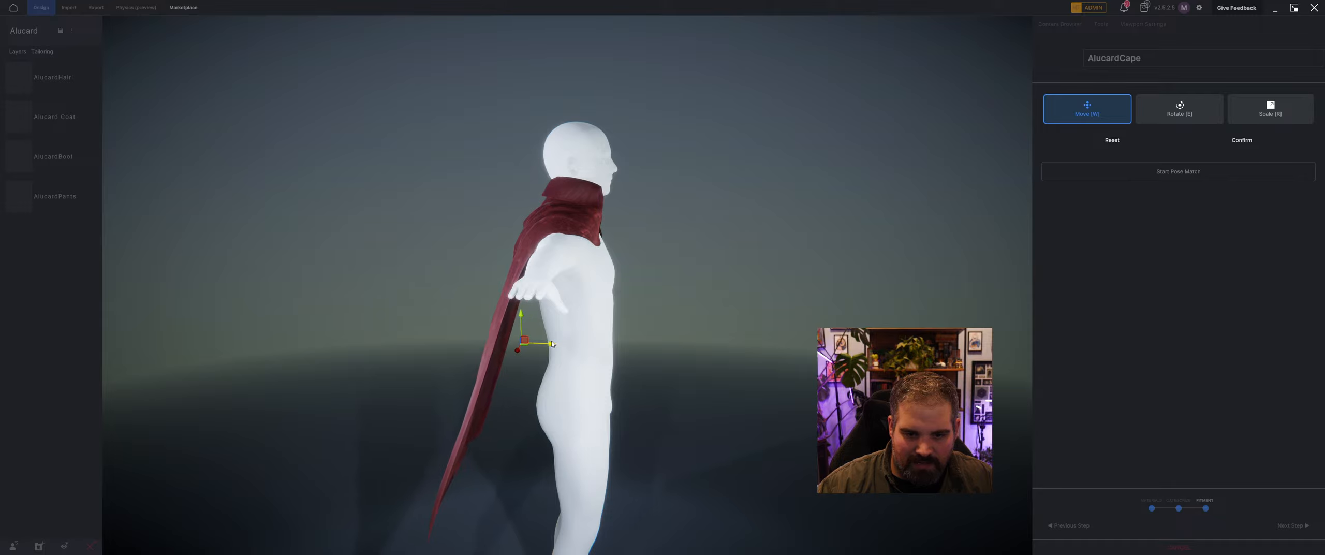
{"action": "middle_click_drag", "start_coordinate": [535, 333], "coordinate": [460, 322]}
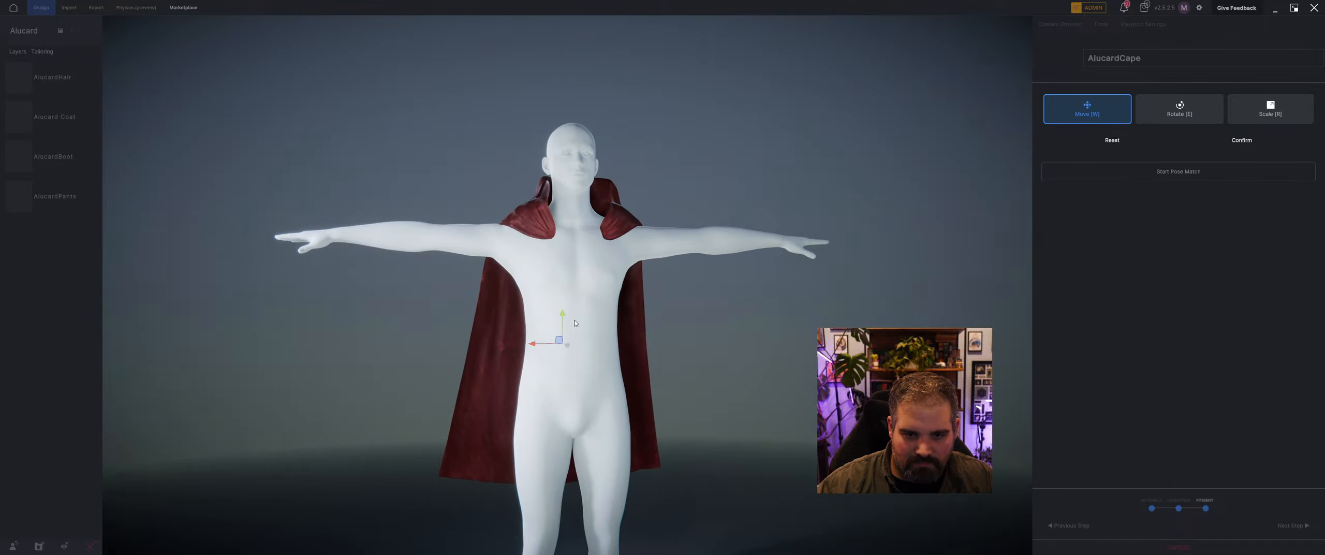
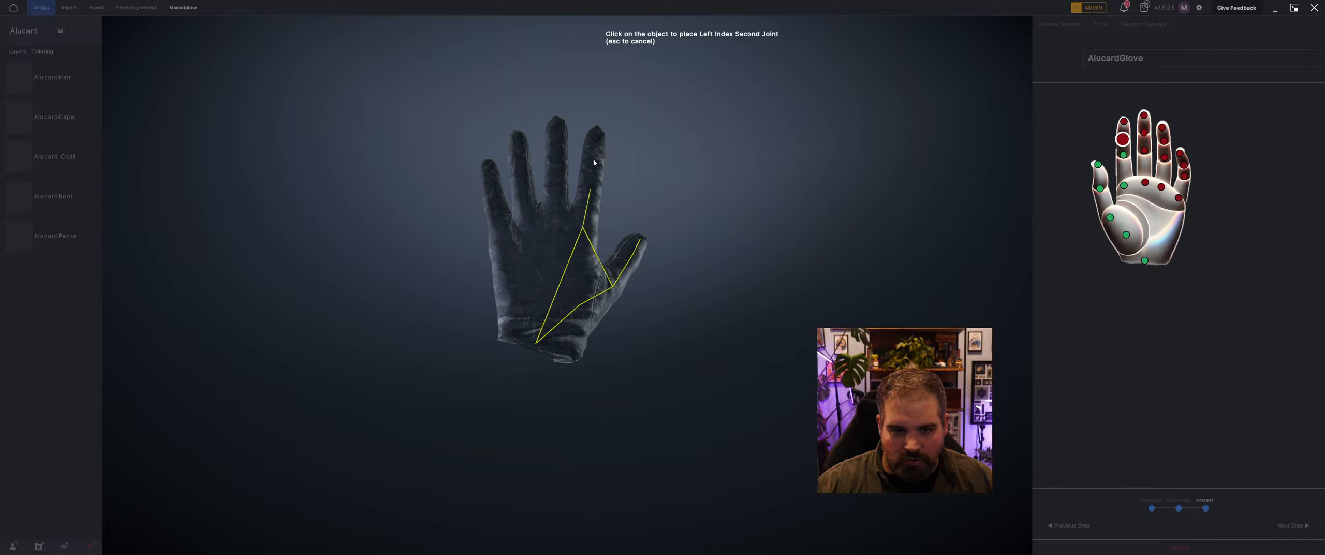
Step: Place AlucardGlove's remaining left-hand joint markers from the index second joint through the middle, ring and pinky fingers to the pinky tip
{"action": "left_click", "coordinate": [598, 132]}
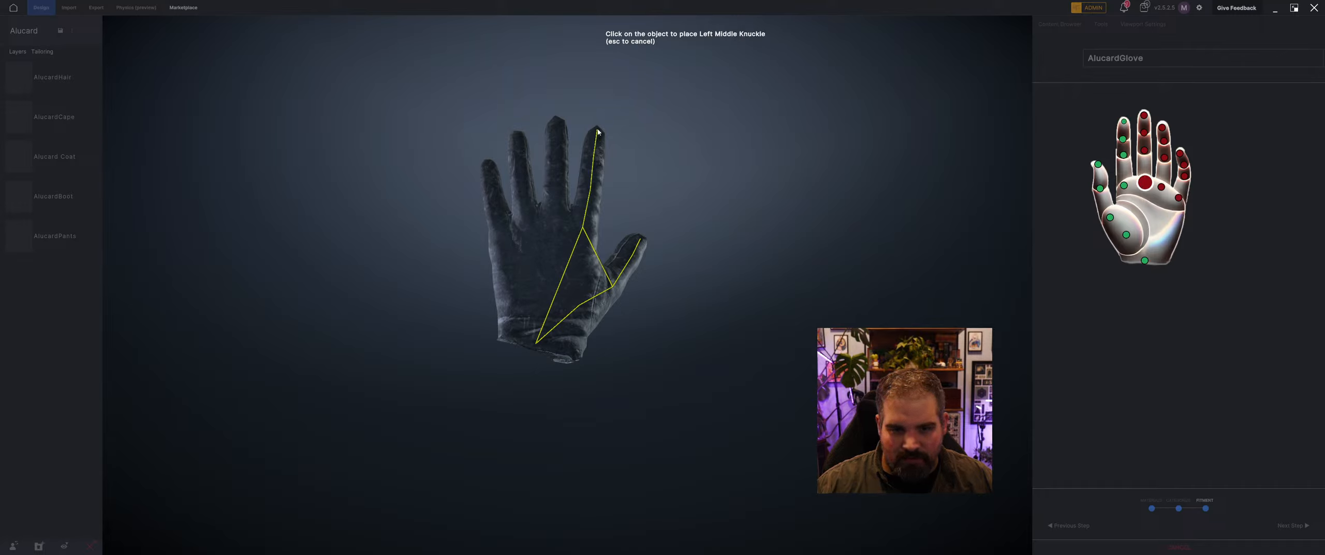
{"action": "left_click", "coordinate": [553, 215]}
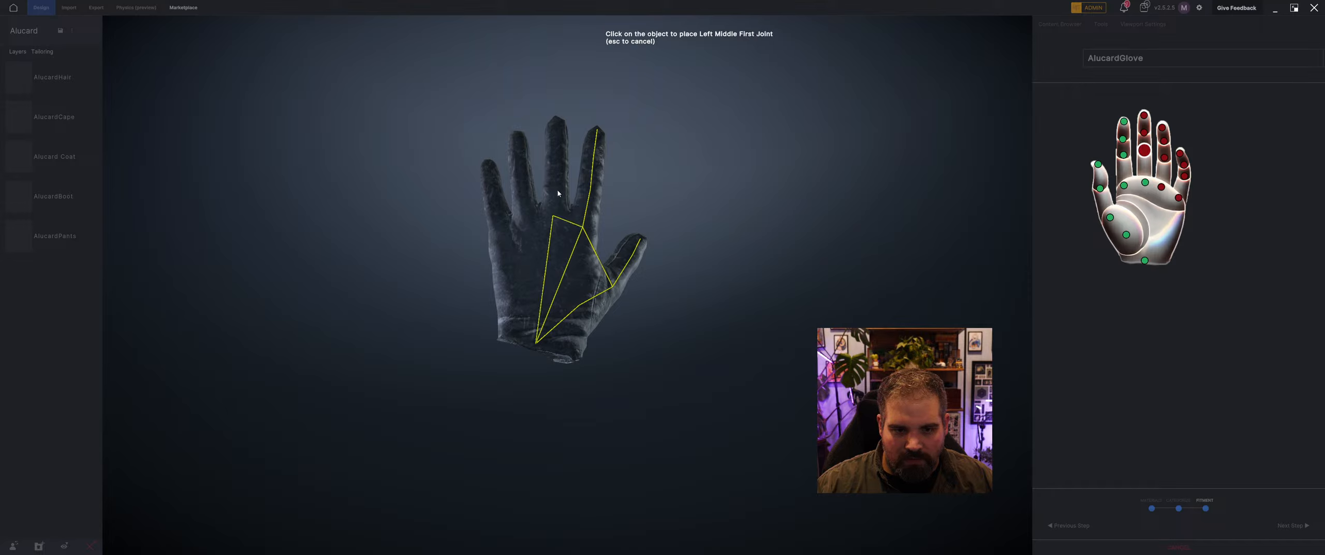
{"action": "left_click", "coordinate": [555, 119]}
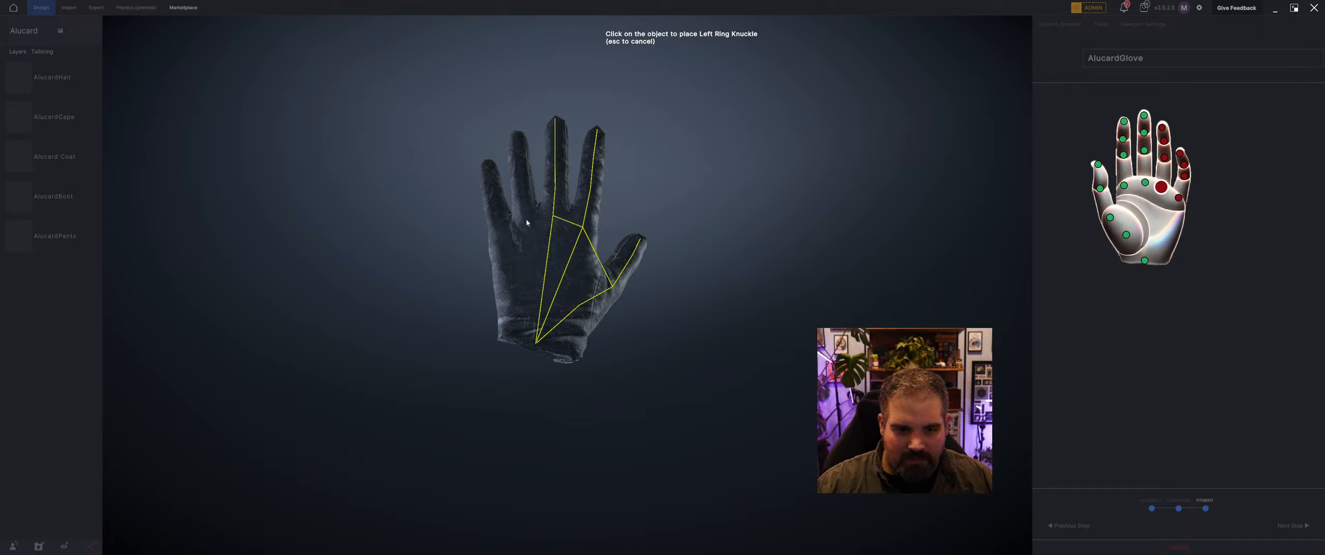
{"action": "left_click", "coordinate": [526, 219]}
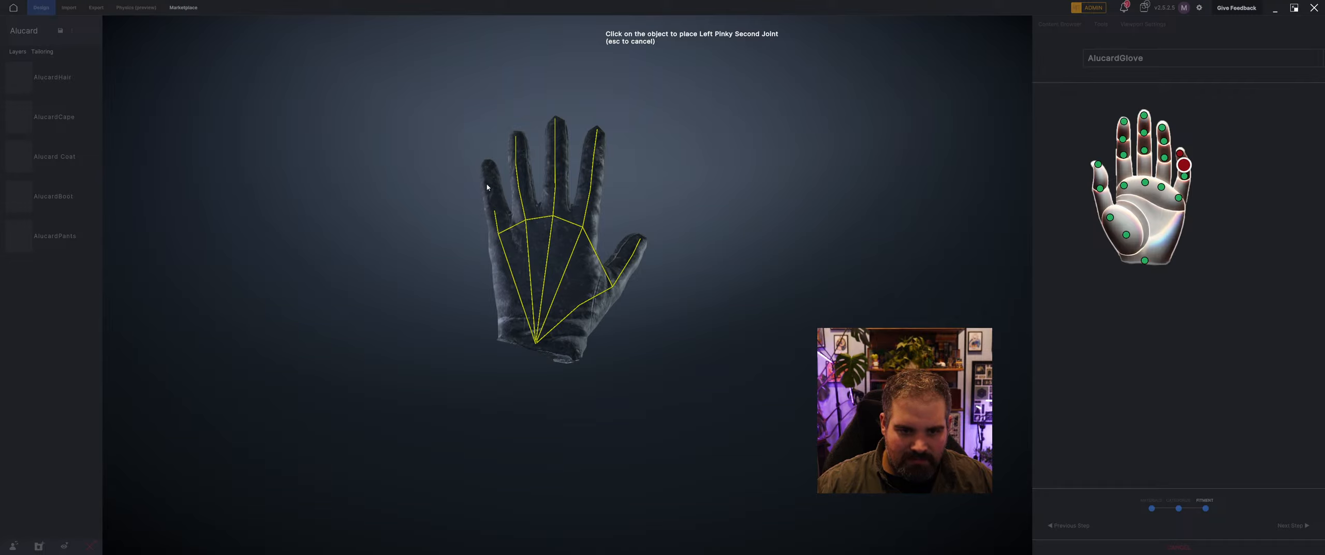
{"action": "left_click", "coordinate": [485, 166]}
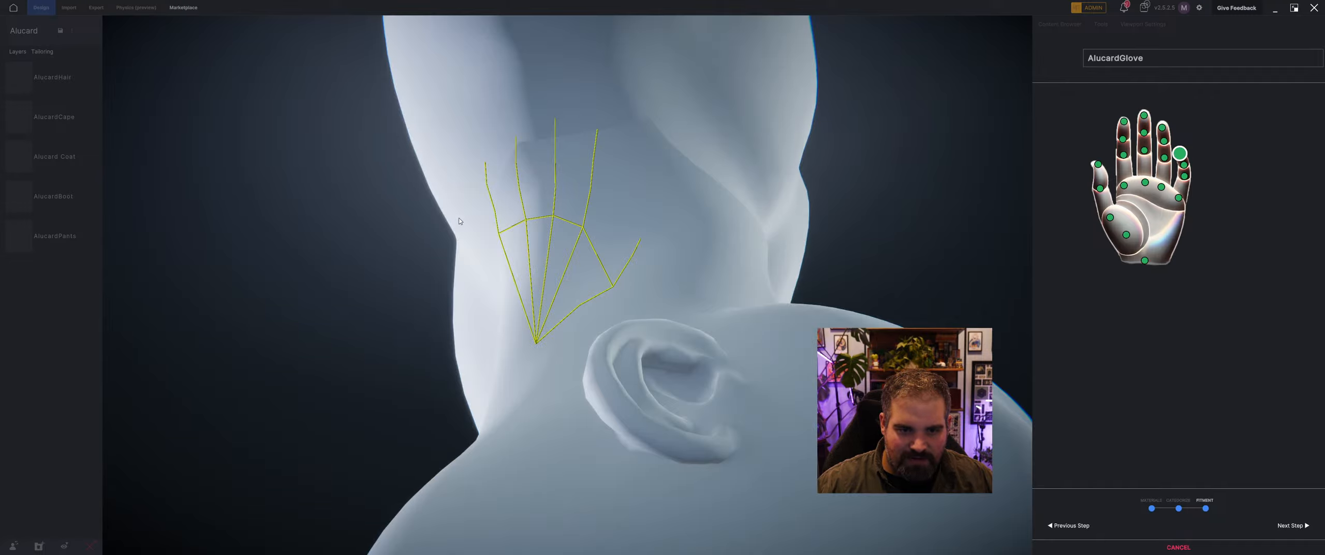
{"action": "middle_click_drag", "start_coordinate": [459, 221], "coordinate": [533, 294]}
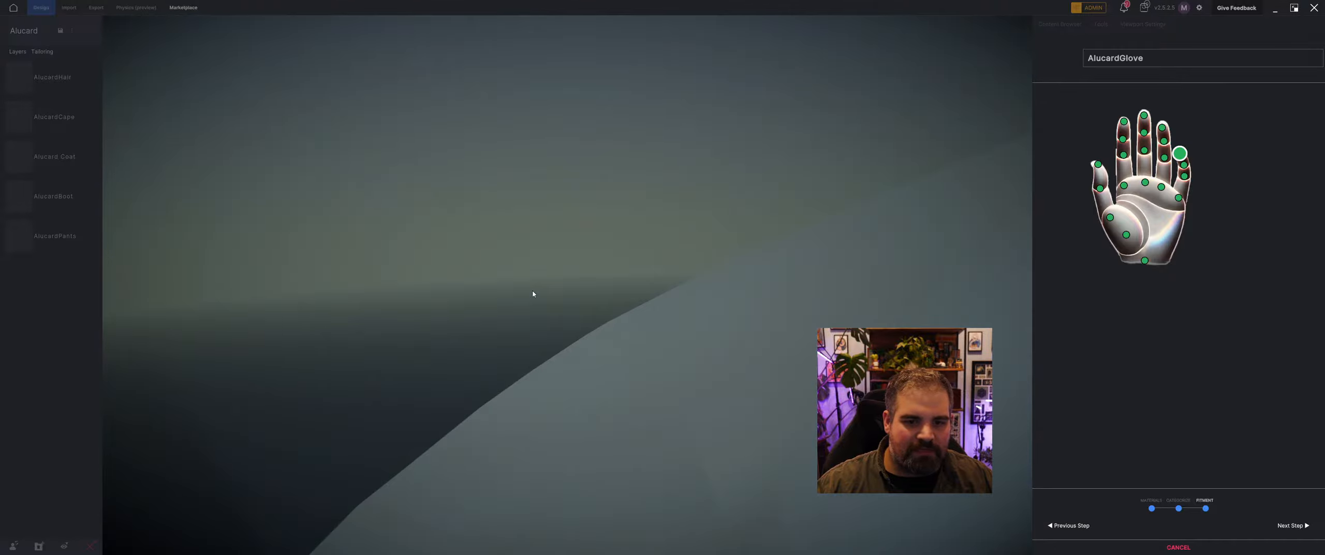
Step: Examine AlucardGlove's placed finger joint chains up close and against the whole avatar
{"action": "scroll", "coordinate": [533, 294], "scroll_direction": "down", "scroll_amount": 2}
{"action": "scroll", "coordinate": [542, 296], "scroll_direction": "down", "scroll_amount": 4}
{"action": "scroll", "coordinate": [542, 295], "scroll_direction": "up", "scroll_amount": 2}
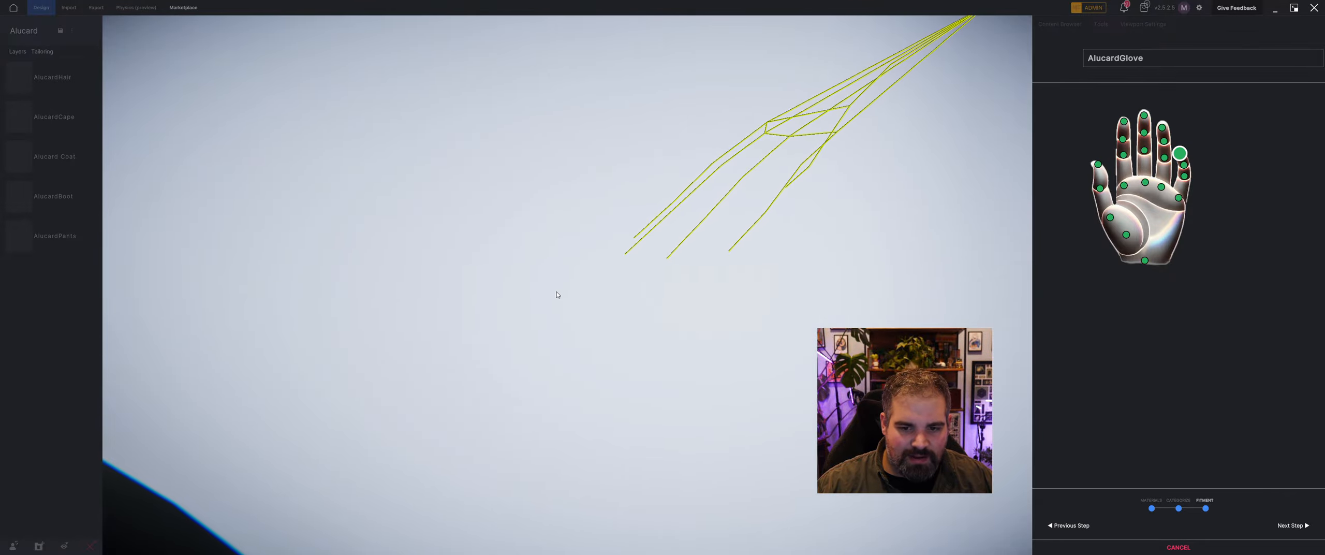
{"action": "scroll", "coordinate": [620, 281], "scroll_direction": "up", "scroll_amount": 2}
{"action": "scroll", "coordinate": [651, 283], "scroll_direction": "down", "scroll_amount": 2}
{"action": "scroll", "coordinate": [656, 278], "scroll_direction": "up", "scroll_amount": 2}
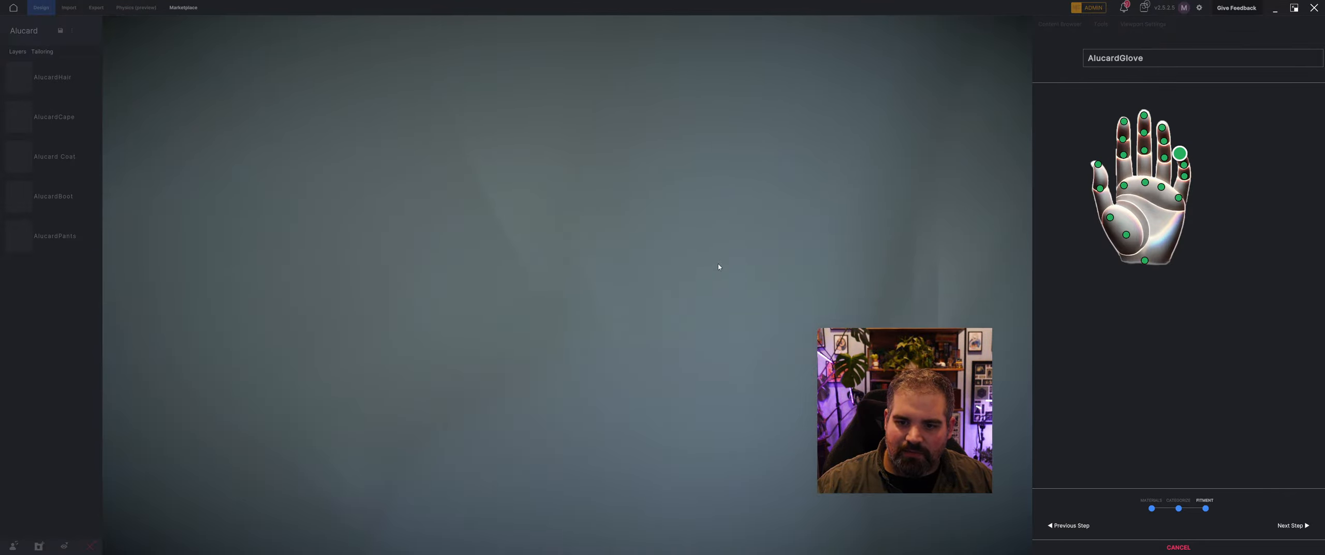
{"action": "scroll", "coordinate": [713, 260], "scroll_direction": "down", "scroll_amount": 2}
{"action": "scroll", "coordinate": [766, 245], "scroll_direction": "up", "scroll_amount": 2}
{"action": "scroll", "coordinate": [763, 245], "scroll_direction": "down", "scroll_amount": 3}
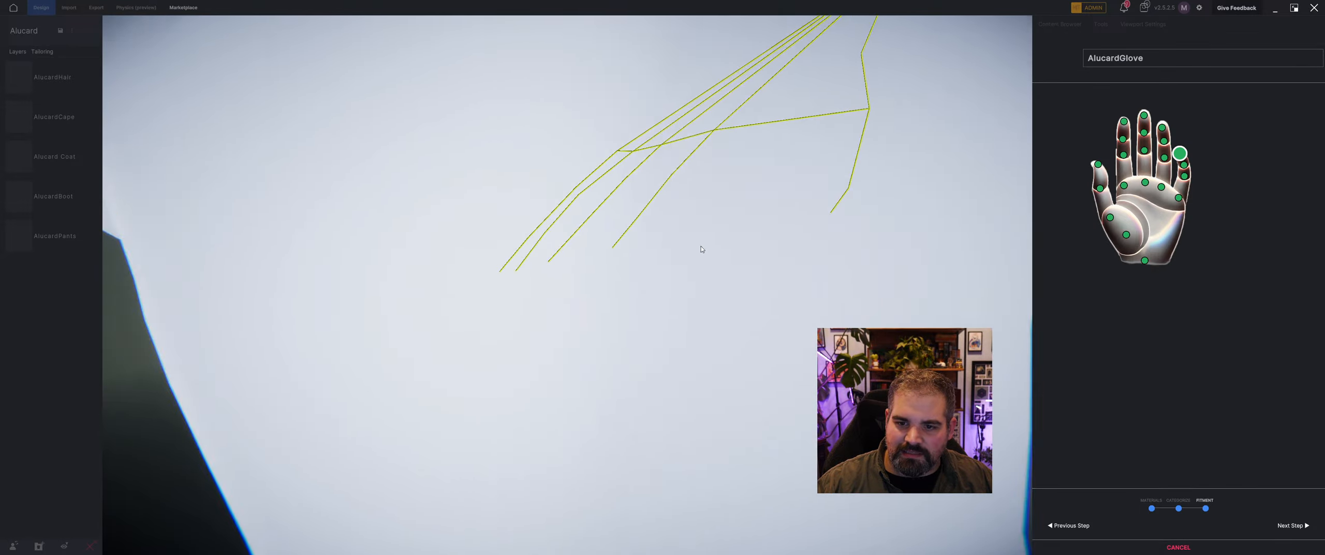
{"action": "scroll", "coordinate": [702, 249], "scroll_direction": "down", "scroll_amount": 3}
{"action": "middle_click_drag", "start_coordinate": [750, 205], "coordinate": [709, 213]}
{"action": "scroll", "coordinate": [751, 210], "scroll_direction": "down", "scroll_amount": 10}
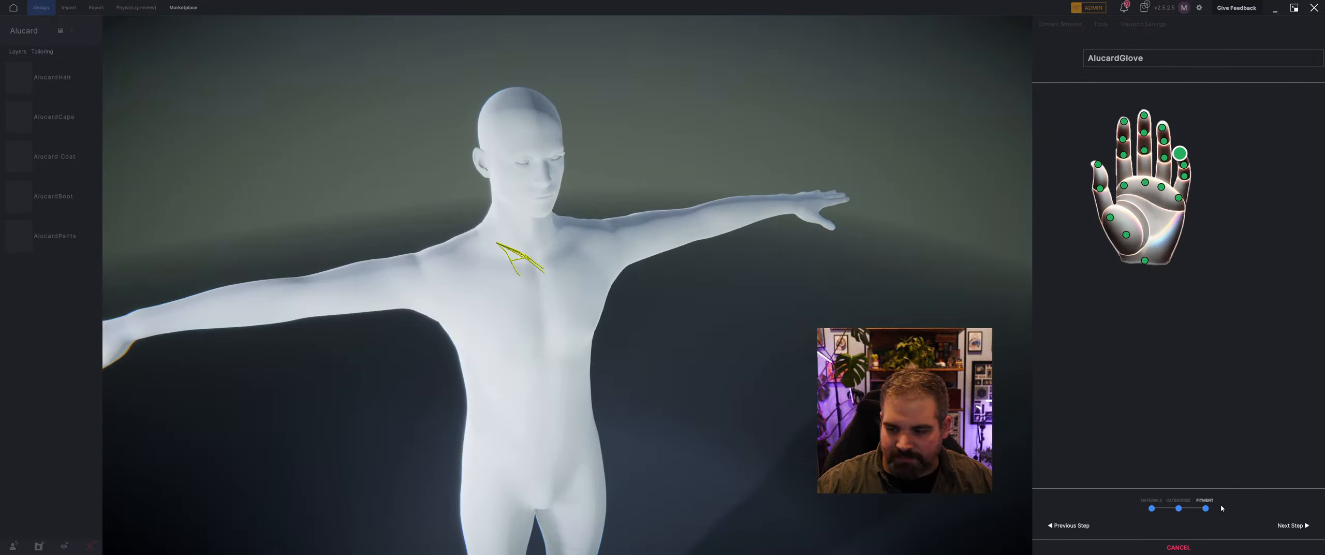
Step: Finish AlucardGlove's fitment and inspect the fitted glove on the avatar's left hand
{"action": "left_click", "coordinate": [1294, 526]}
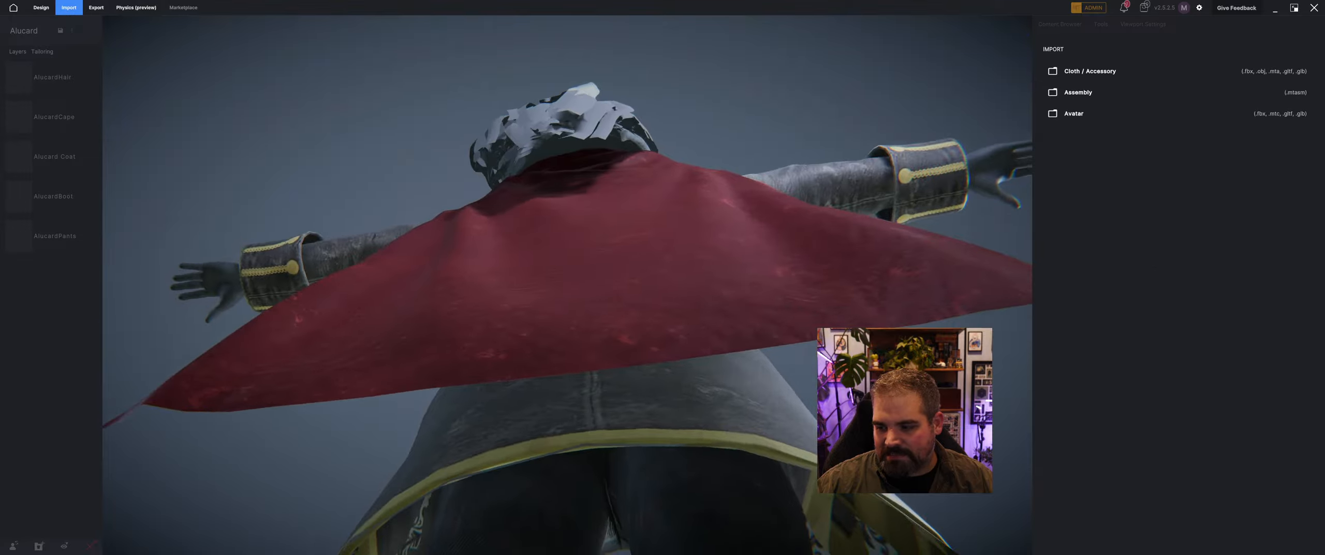
{"action": "middle_click_drag", "start_coordinate": [848, 337], "coordinate": [609, 446]}
{"action": "middle_click_drag", "start_coordinate": [957, 362], "coordinate": [733, 374]}
{"action": "scroll", "coordinate": [275, 412], "scroll_direction": "up", "scroll_amount": 8}
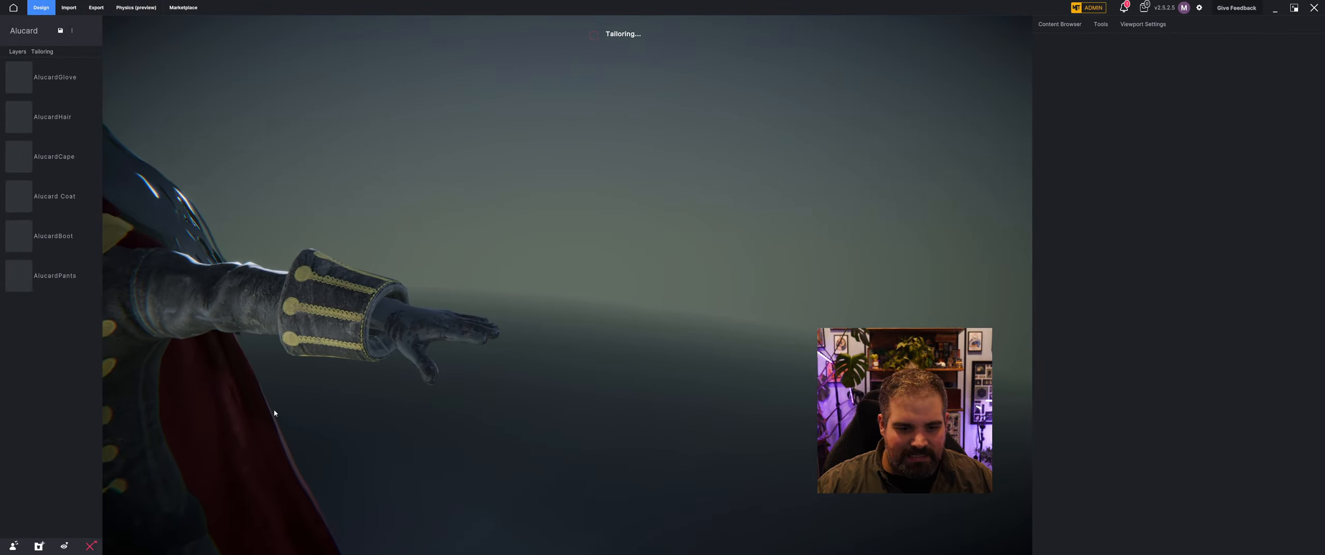
{"action": "middle_click_drag", "start_coordinate": [327, 381], "coordinate": [446, 357]}
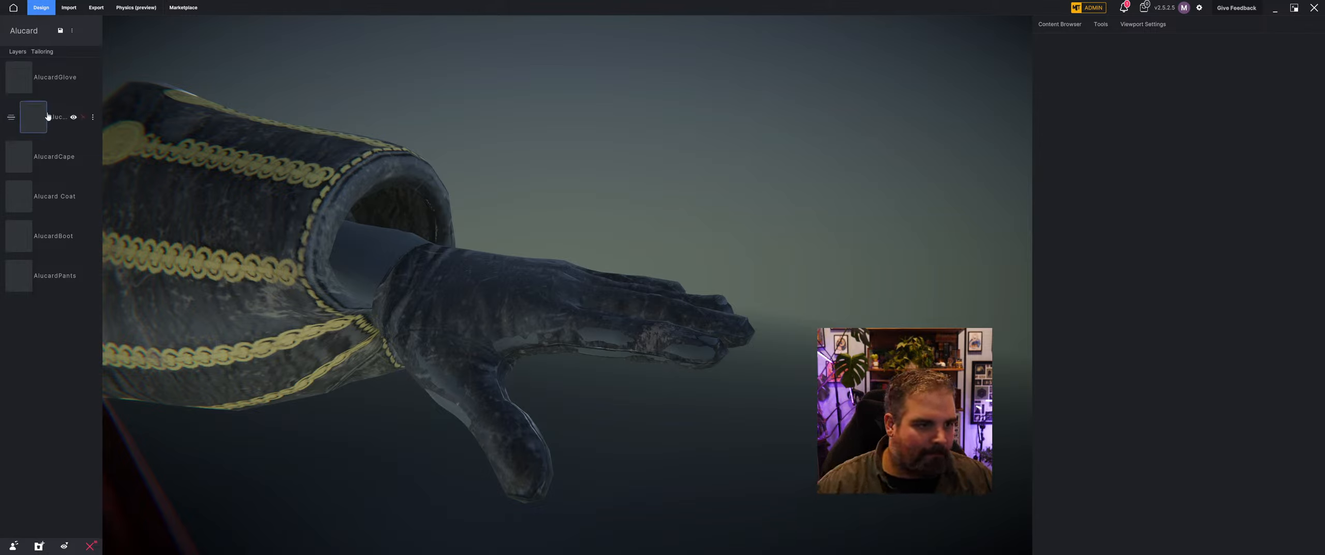
Step: Move AlucardGlove directly below Alucard Coat in the layer order and select the glove on the avatar
{"action": "left_click_drag", "start_coordinate": [53, 90], "coordinate": [52, 197]}
{"action": "left_click_drag", "start_coordinate": [583, 158], "coordinate": [352, 269]}
{"action": "left_click", "coordinate": [351, 269]}
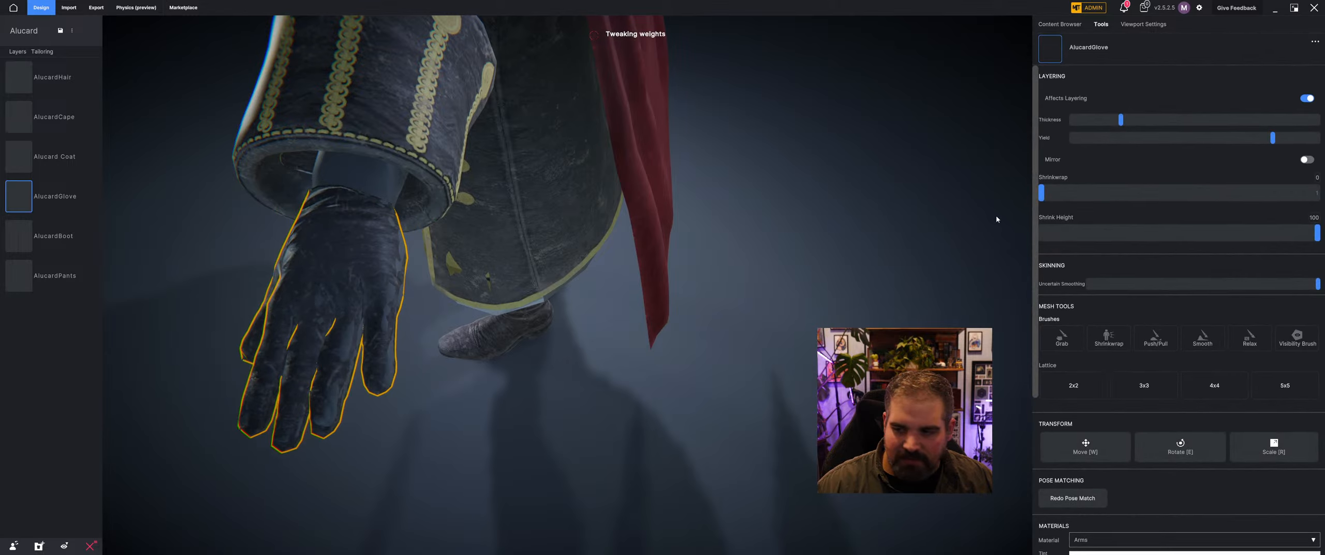
Step: Try a higher Thickness, a lower Yield and a Shrinkwrap of 33 on AlucardGlove
{"action": "left_click_drag", "start_coordinate": [1121, 120], "coordinate": [1166, 120]}
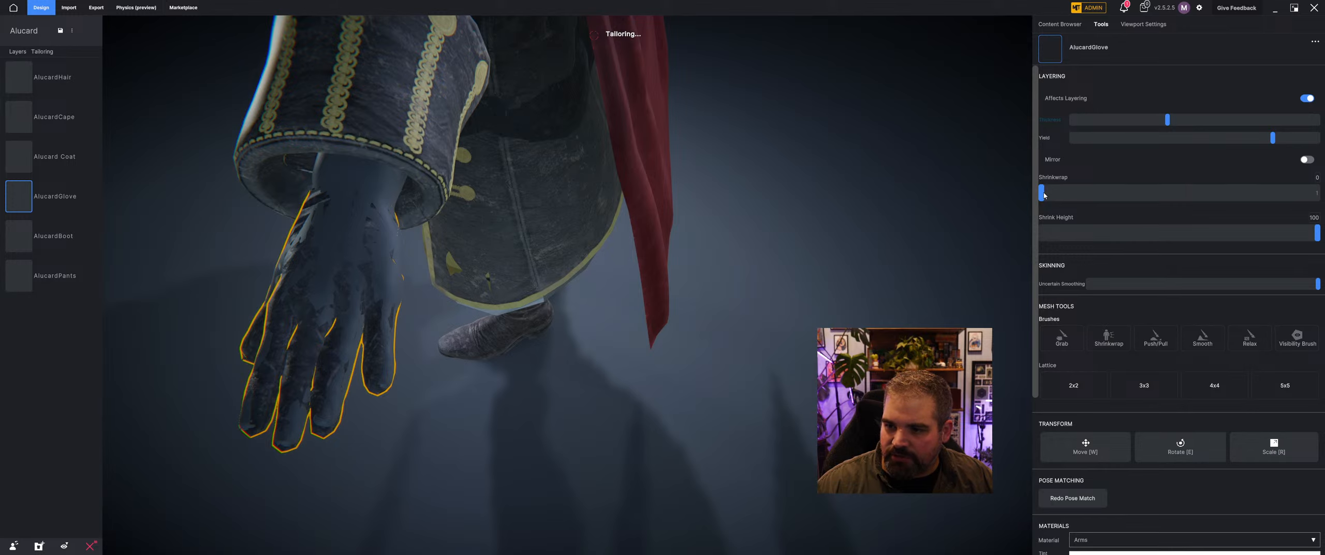
{"action": "left_click_drag", "start_coordinate": [1043, 194], "coordinate": [1108, 193]}
{"action": "left_click_drag", "start_coordinate": [1167, 120], "coordinate": [1188, 121]}
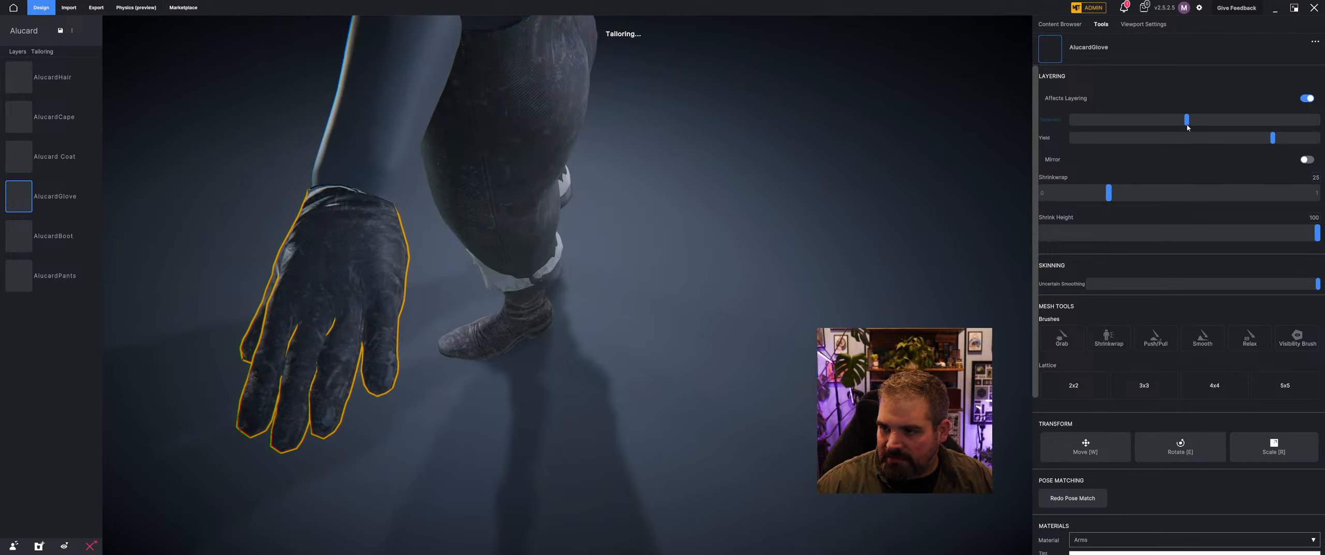
{"action": "left_click_drag", "start_coordinate": [1109, 195], "coordinate": [1130, 194]}
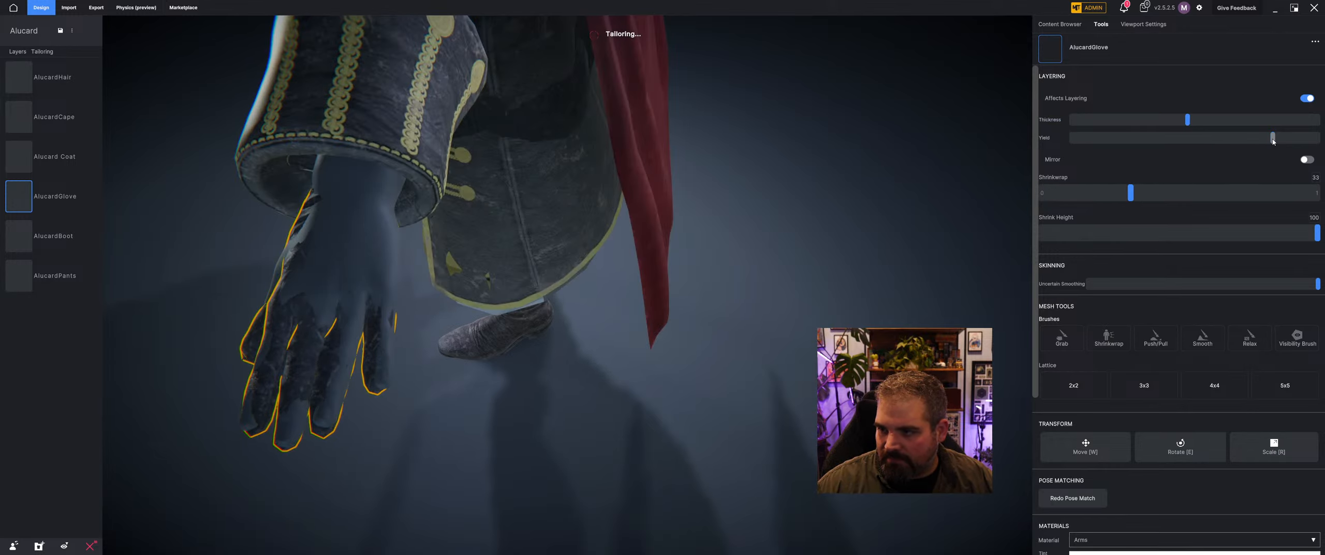
{"action": "left_click_drag", "start_coordinate": [1272, 137], "coordinate": [1226, 137]}
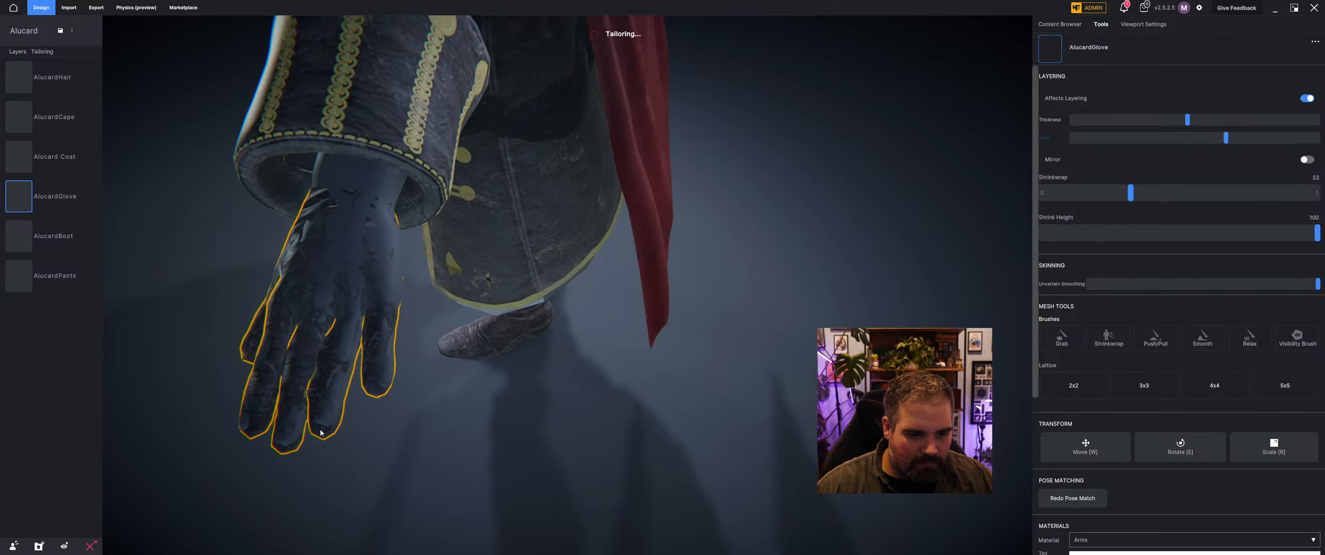
{"action": "middle_click_drag", "start_coordinate": [330, 431], "coordinate": [859, 252]}
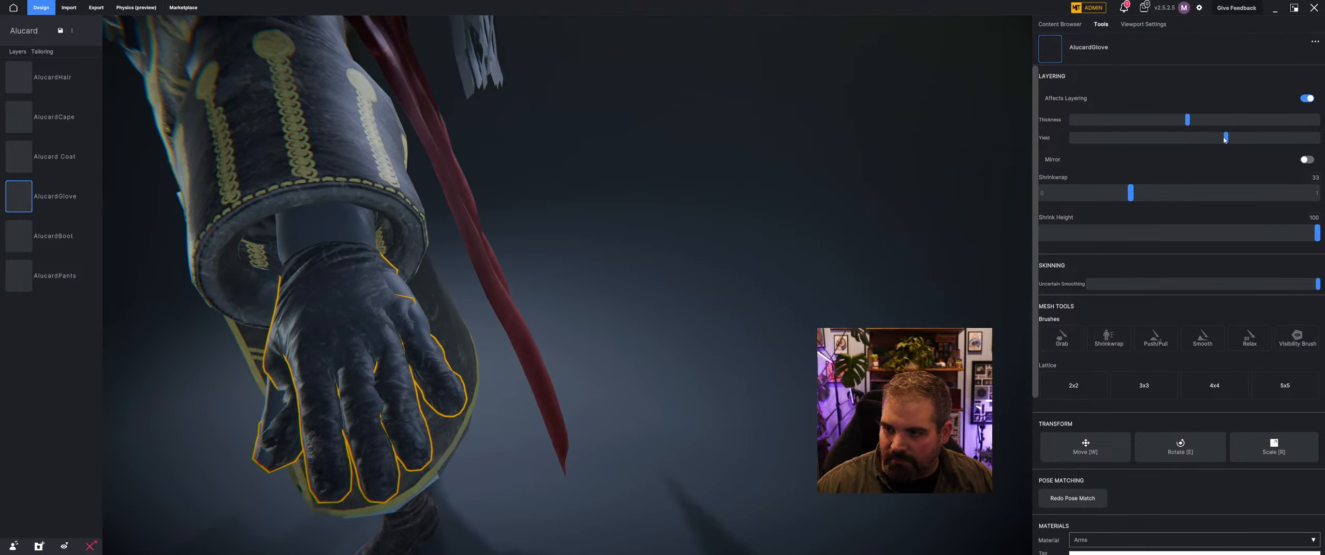
Step: Raise AlucardGlove's Yield, lower its Thickness, set Shrinkwrap to 0, and check the glove from the side
{"action": "left_click_drag", "start_coordinate": [1224, 140], "coordinate": [1288, 147]}
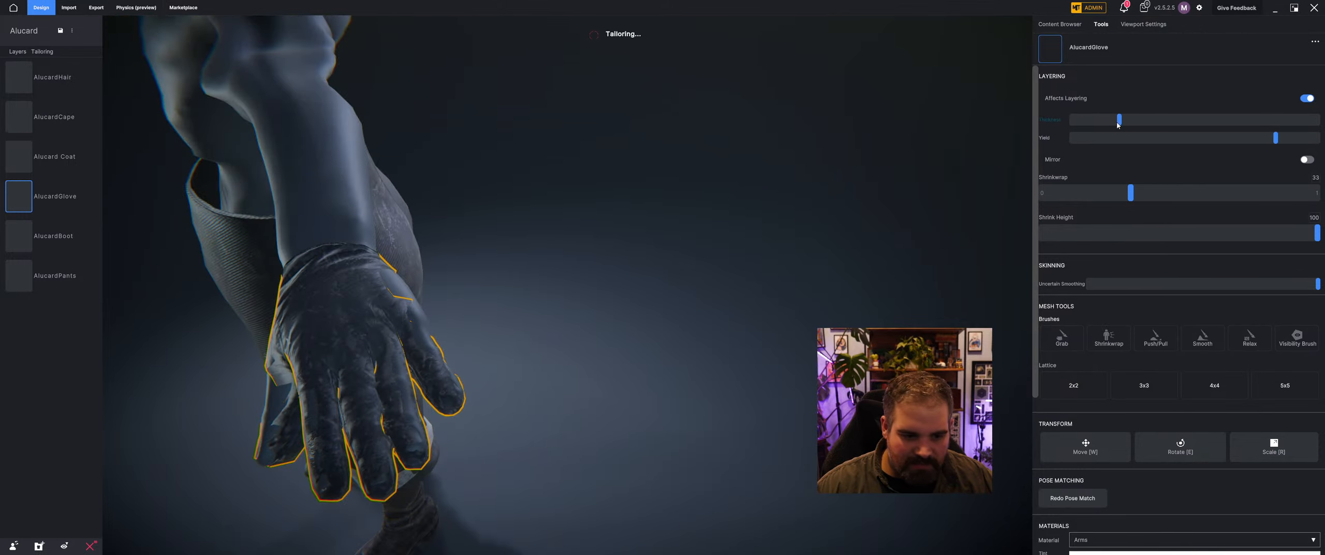
{"action": "left_click_drag", "start_coordinate": [1187, 119], "coordinate": [1098, 122]}
{"action": "left_click_drag", "start_coordinate": [1130, 193], "coordinate": [1038, 199]}
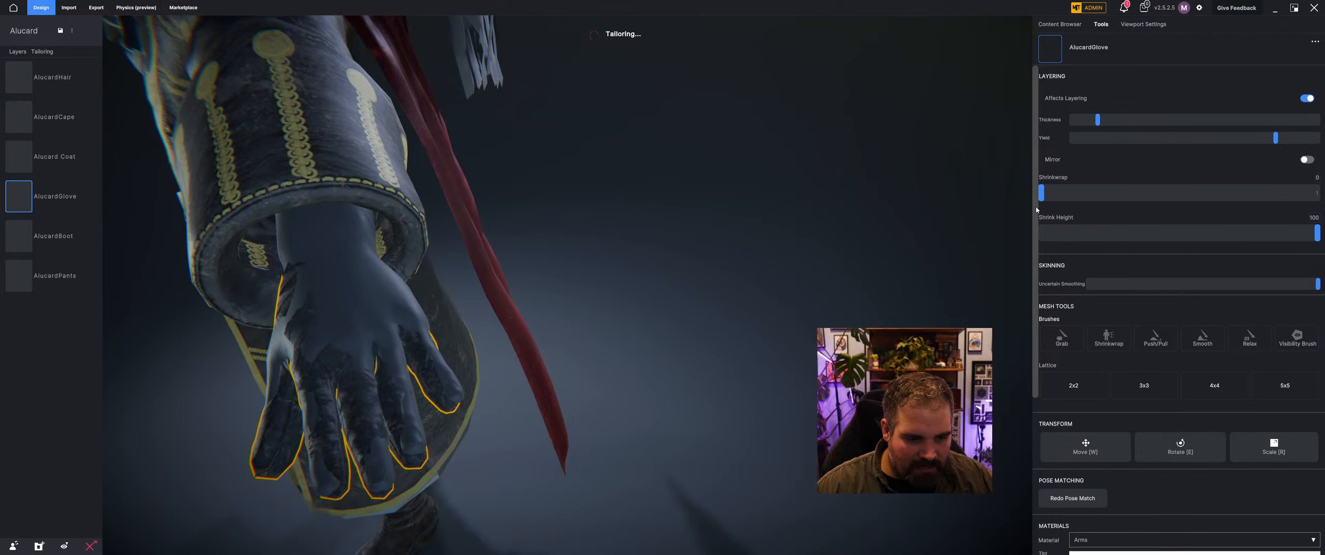
{"action": "middle_click_drag", "start_coordinate": [735, 190], "coordinate": [489, 414]}
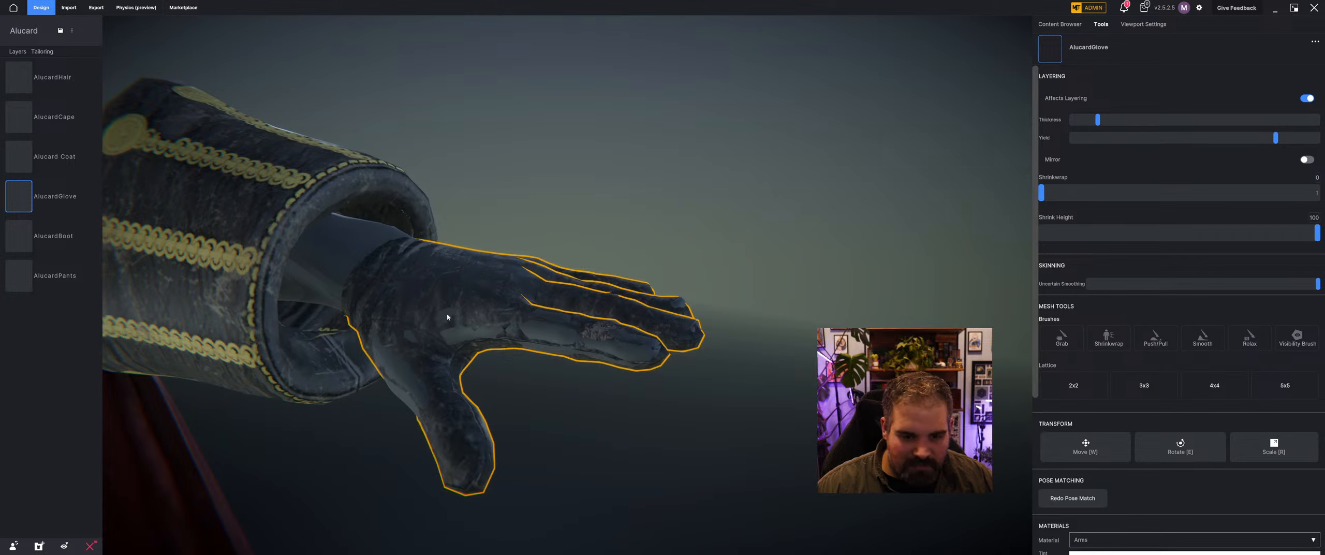
Step: Set a smaller Radius for the Push/Pull brush and pull AlucardGlove's surface outward around the wrist, palm and thumb side
{"action": "left_click", "coordinate": [1151, 345]}
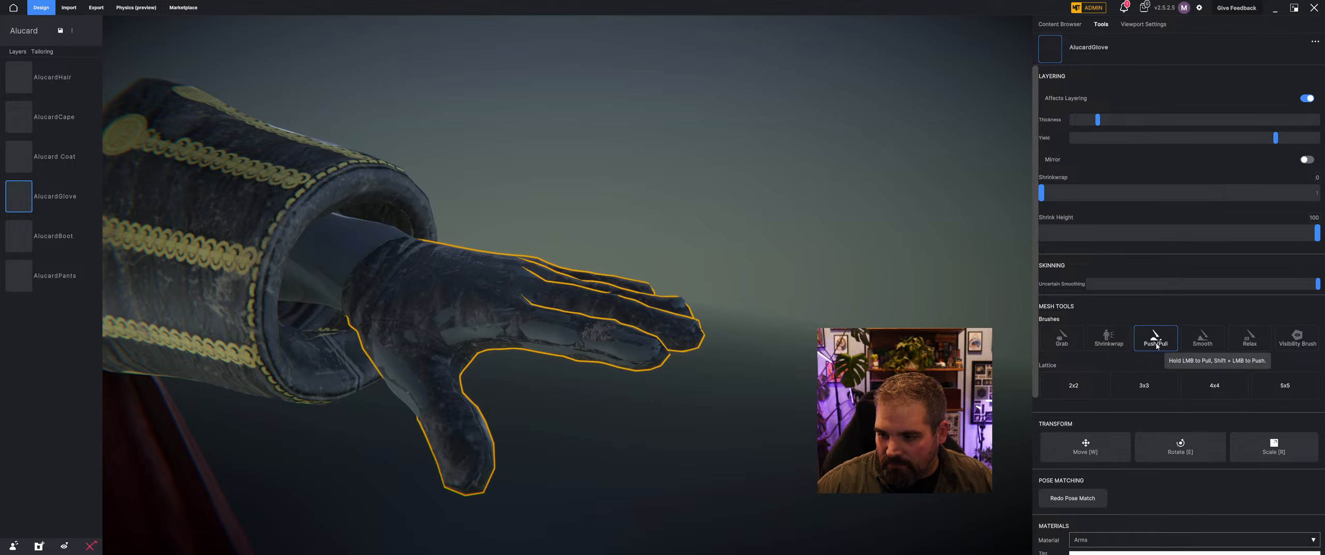
{"action": "left_click", "coordinate": [481, 352]}
{"action": "left_click", "coordinate": [731, 291]}
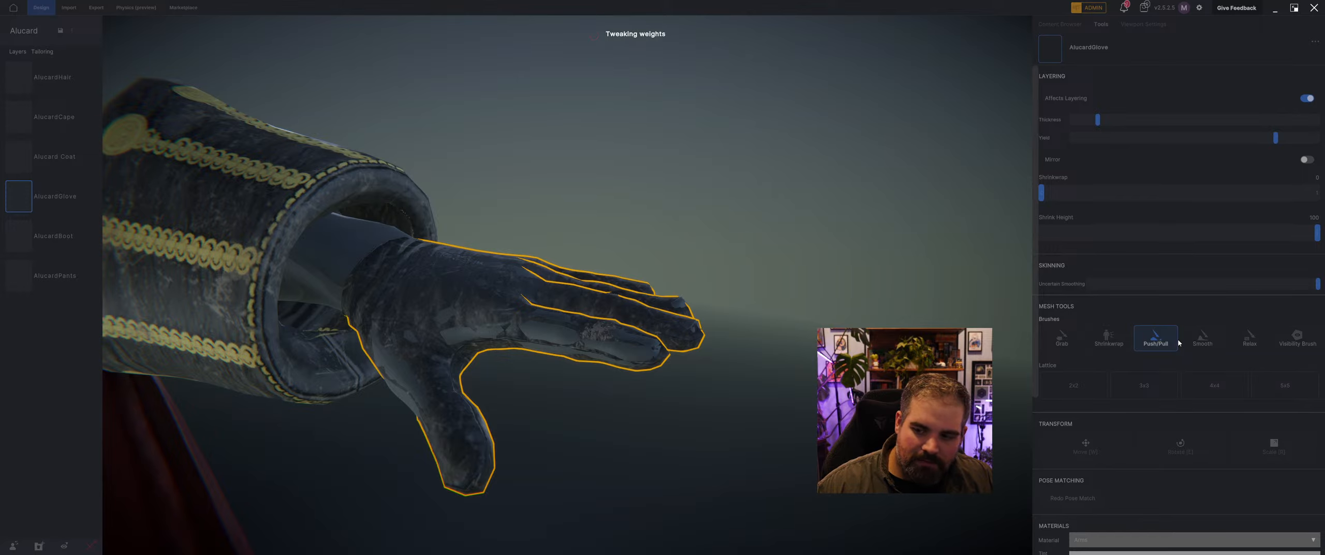
{"action": "left_click_drag", "start_coordinate": [1215, 368], "coordinate": [1196, 368]}
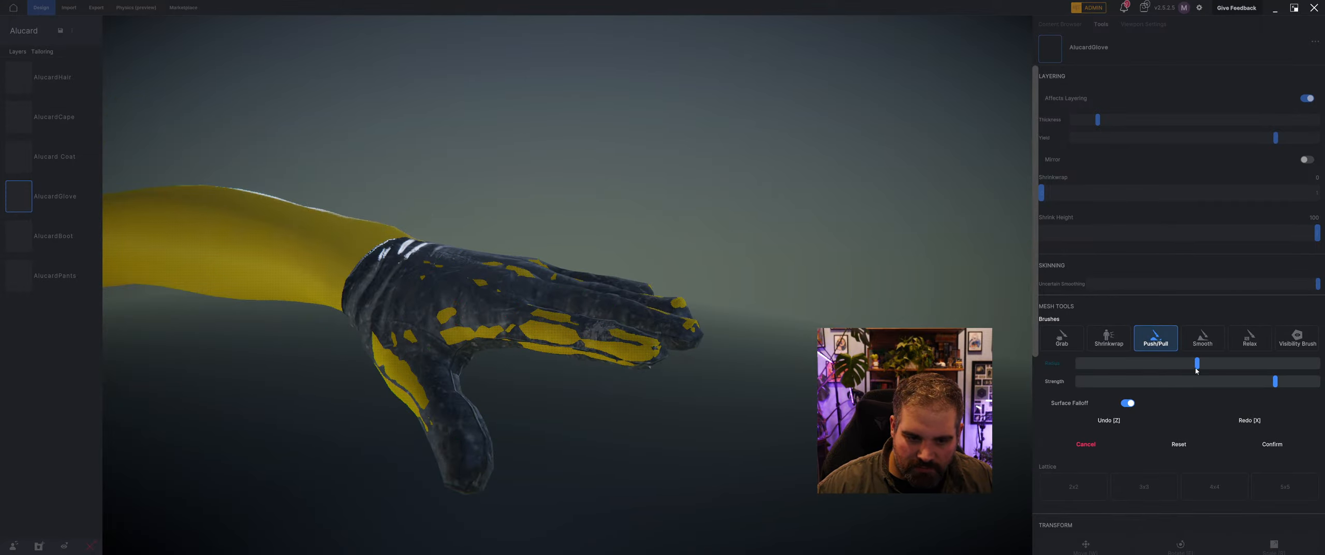
{"action": "mouse_move", "coordinate": [294, 320]}
{"action": "left_mouse_down"}
{"action": "mouse_move", "coordinate": [421, 320]}
{"action": "mouse_move", "coordinate": [475, 344]}
{"action": "mouse_move", "coordinate": [564, 338]}
{"action": "mouse_move", "coordinate": [384, 382]}
{"action": "mouse_move", "coordinate": [411, 393]}
{"action": "mouse_move", "coordinate": [384, 375]}
{"action": "mouse_move", "coordinate": [405, 405]}
{"action": "mouse_move", "coordinate": [460, 281]}
{"action": "left_mouse_up"}
{"action": "left_click_drag", "start_coordinate": [576, 248], "coordinate": [323, 323]}
{"action": "left_click_drag", "start_coordinate": [389, 302], "coordinate": [419, 317]}
{"action": "left_click_drag", "start_coordinate": [492, 357], "coordinate": [367, 330]}
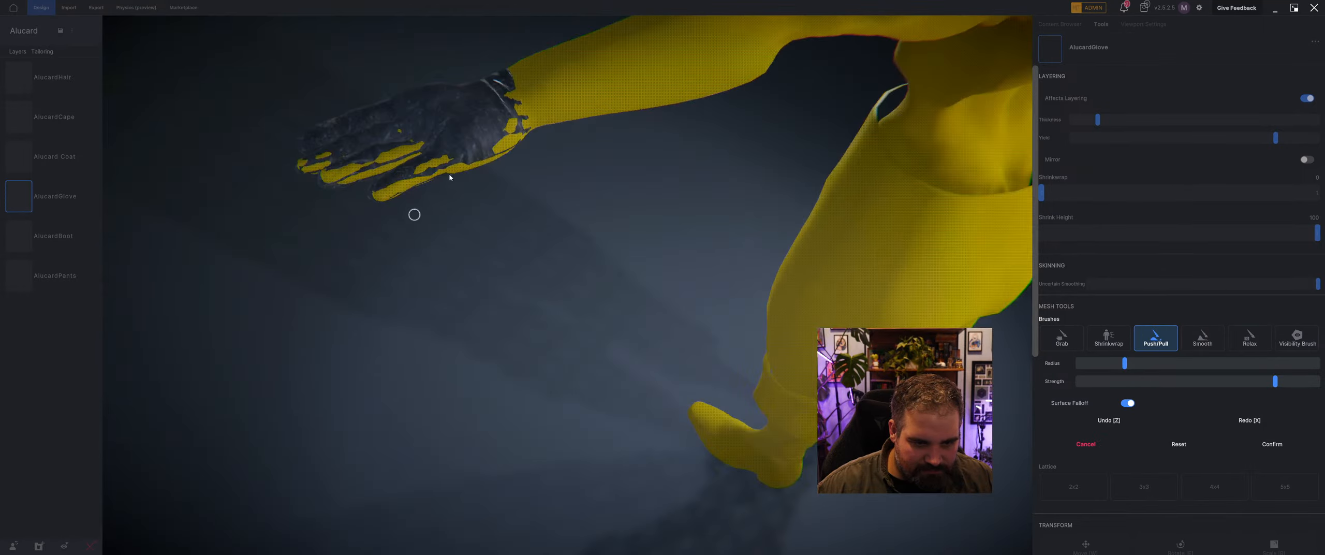
Step: Pull the back of the hand and the fingers of AlucardGlove out over the body and apply the brush edits
{"action": "mouse_move", "coordinate": [462, 161]}
{"action": "left_mouse_down"}
{"action": "mouse_move", "coordinate": [501, 156]}
{"action": "mouse_move", "coordinate": [512, 128]}
{"action": "mouse_move", "coordinate": [478, 165]}
{"action": "left_mouse_up"}
{"action": "left_click_drag", "start_coordinate": [484, 223], "coordinate": [478, 155]}
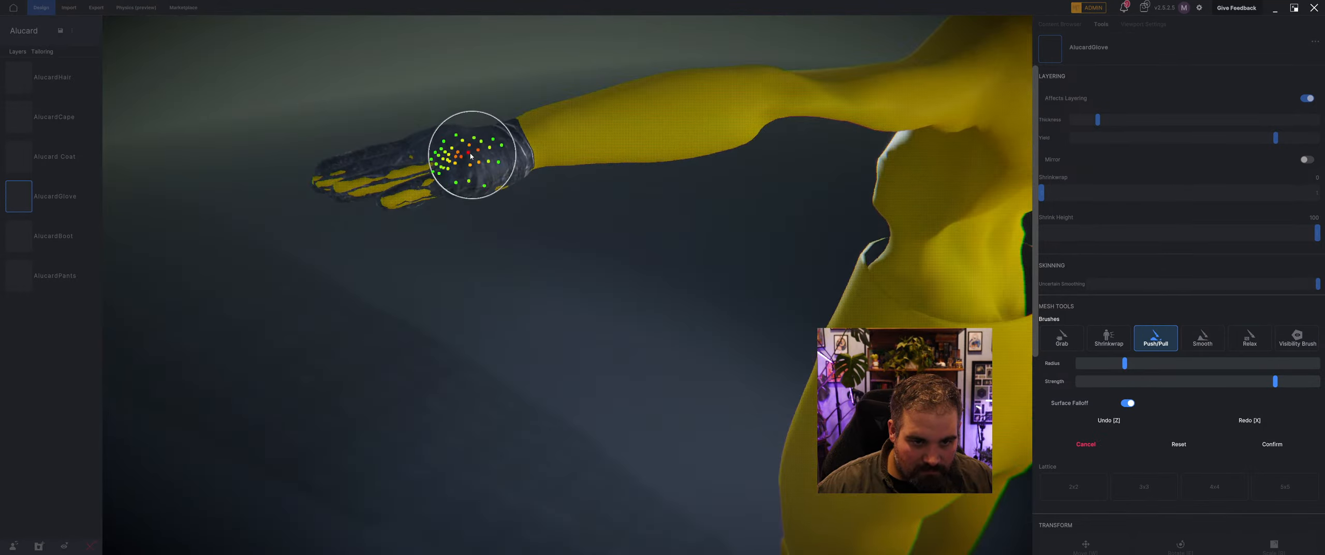
{"action": "left_click_drag", "start_coordinate": [427, 187], "coordinate": [396, 208]}
{"action": "left_click_drag", "start_coordinate": [406, 243], "coordinate": [396, 324]}
{"action": "mouse_move", "coordinate": [367, 291]}
{"action": "left_mouse_down"}
{"action": "mouse_move", "coordinate": [344, 285]}
{"action": "mouse_move", "coordinate": [297, 359]}
{"action": "mouse_move", "coordinate": [255, 372]}
{"action": "mouse_move", "coordinate": [285, 321]}
{"action": "left_mouse_up"}
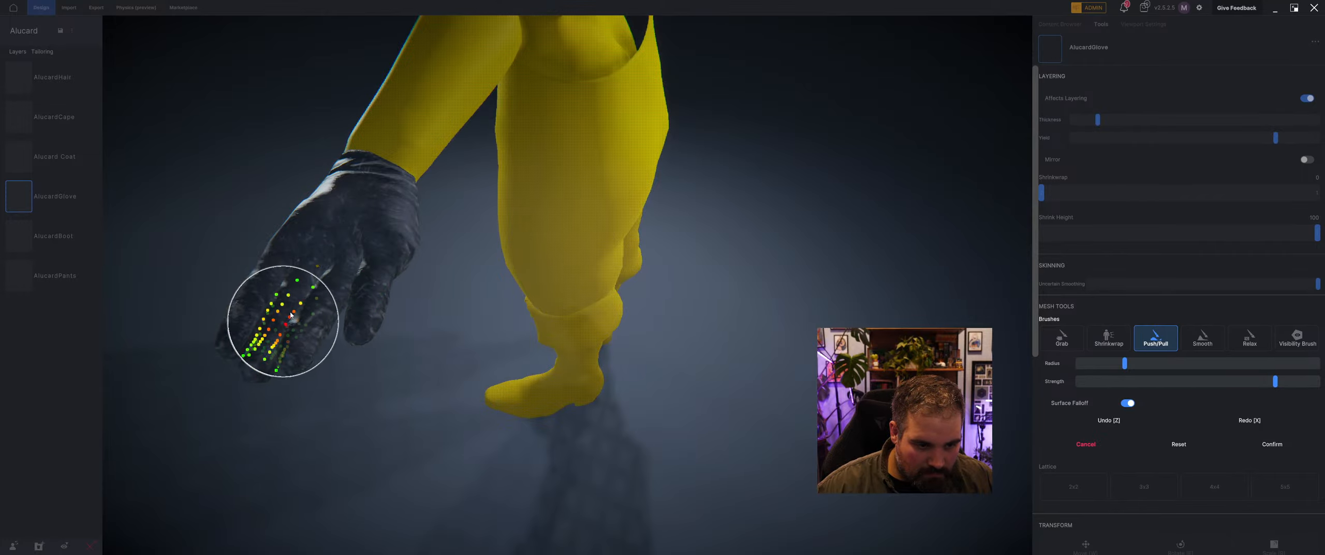
{"action": "mouse_move", "coordinate": [310, 297]}
{"action": "middle_mouse_down"}
{"action": "mouse_move", "coordinate": [435, 227]}
{"action": "mouse_move", "coordinate": [582, 281]}
{"action": "middle_mouse_up"}
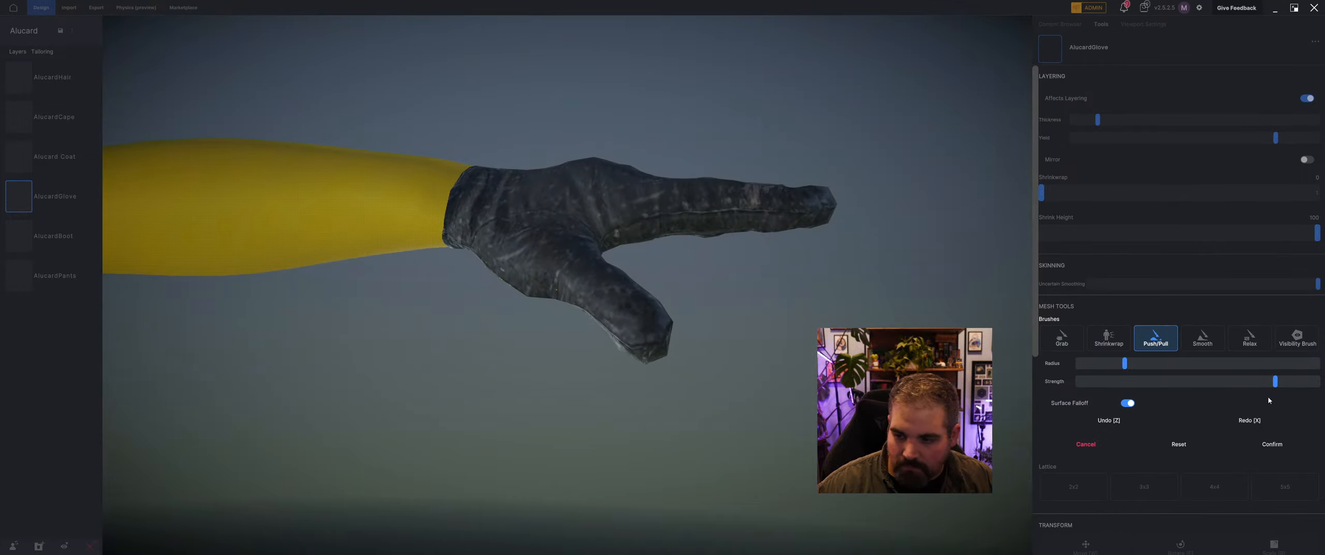
{"action": "left_click", "coordinate": [1271, 444]}
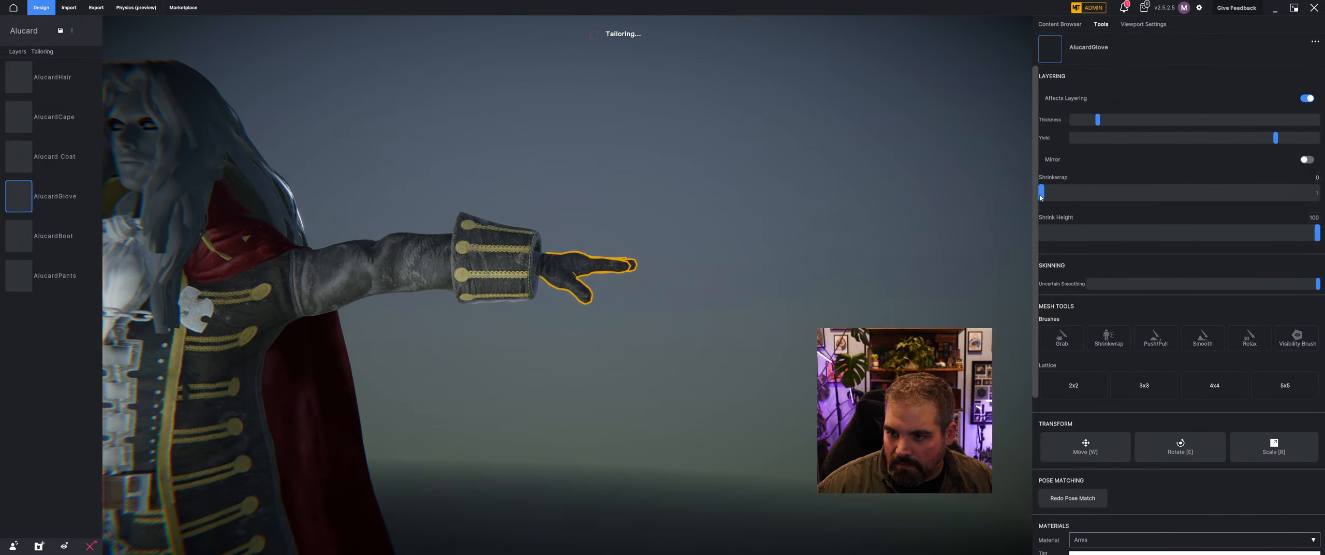
Step: Raise AlucardGlove's Shrinkwrap slightly and check its fit around the hand and coat cuff
{"action": "middle_click_drag", "start_coordinate": [880, 259], "coordinate": [818, 305]}
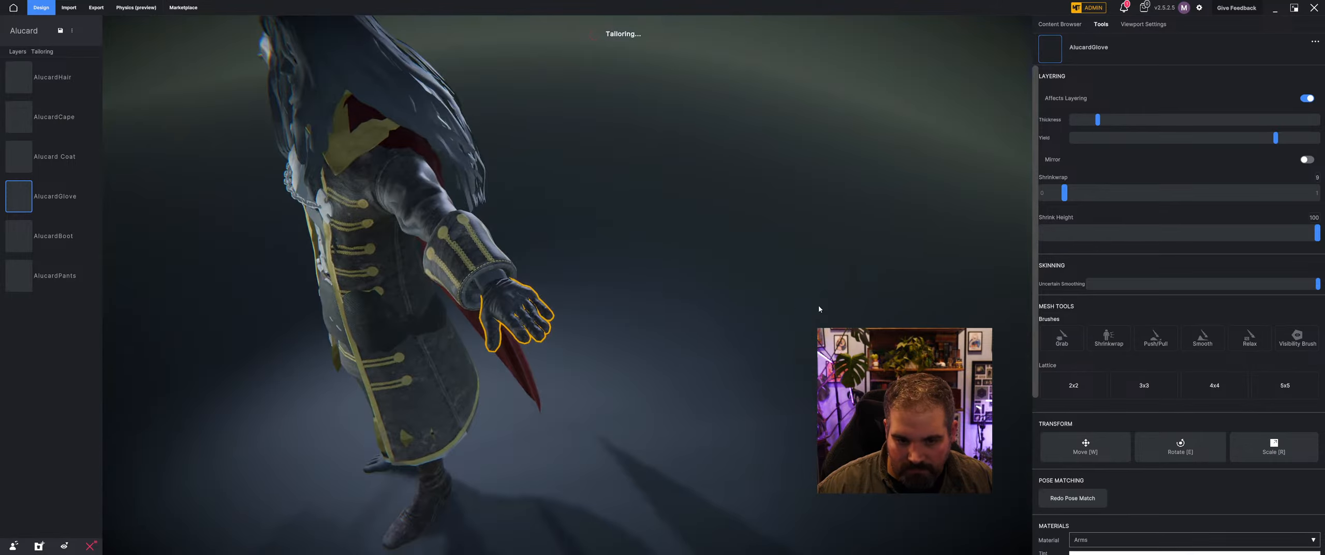
{"action": "scroll", "coordinate": [586, 312], "scroll_direction": "up", "scroll_amount": 4}
{"action": "middle_click_drag", "start_coordinate": [586, 313], "coordinate": [677, 266]}
{"action": "scroll", "coordinate": [651, 295], "scroll_direction": "down", "scroll_amount": 4}
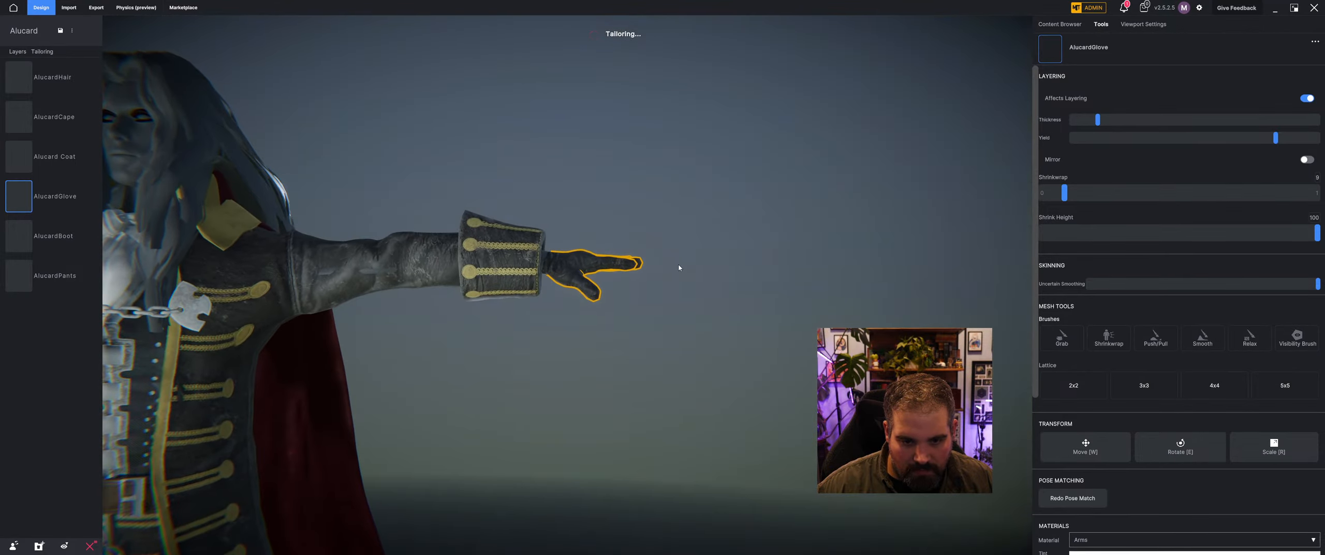
{"action": "scroll", "coordinate": [609, 279], "scroll_direction": "up", "scroll_amount": 3}
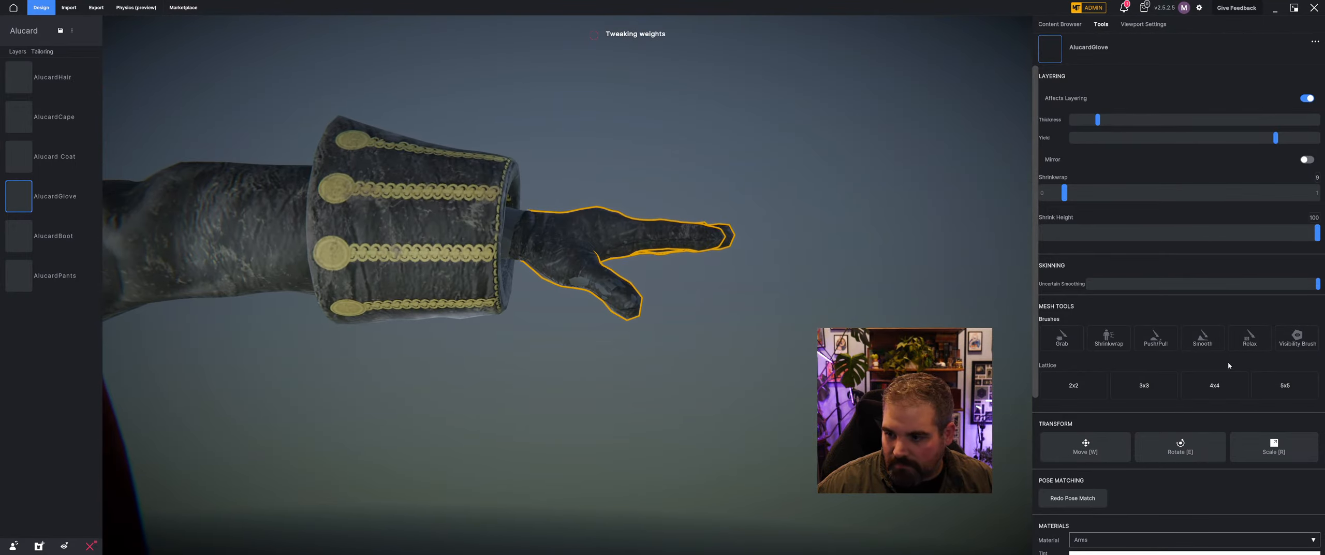
Step: Pull out the thumb area of AlucardGlove with the Push/Pull brush, check it from several sides and apply the edits
{"action": "left_click", "coordinate": [1155, 339]}
{"action": "left_click", "coordinate": [761, 290]}
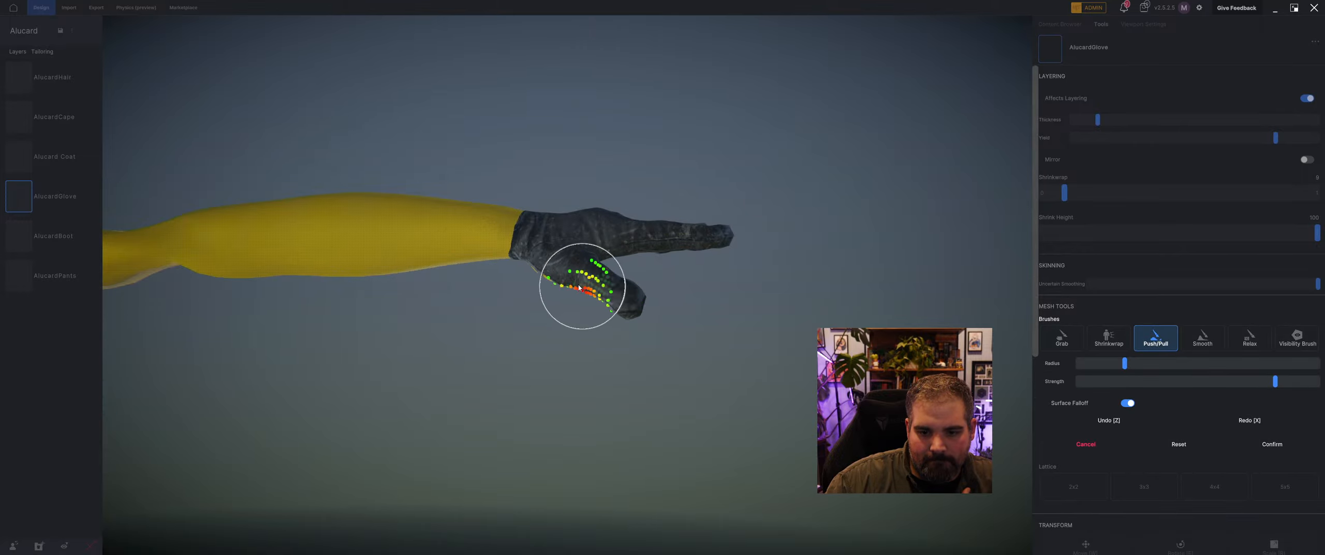
{"action": "middle_click_drag", "start_coordinate": [549, 280], "coordinate": [423, 319]}
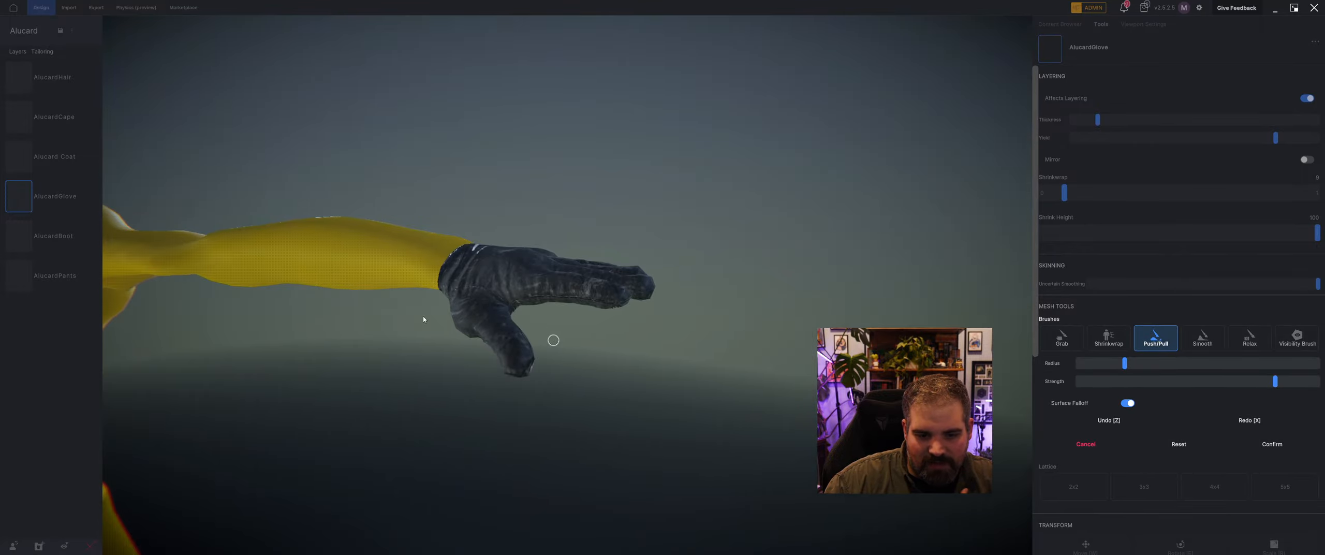
{"action": "mouse_move", "coordinate": [475, 340]}
{"action": "left_mouse_down"}
{"action": "mouse_move", "coordinate": [467, 308]}
{"action": "mouse_move", "coordinate": [527, 364]}
{"action": "mouse_move", "coordinate": [479, 305]}
{"action": "mouse_move", "coordinate": [517, 365]}
{"action": "left_mouse_up"}
{"action": "middle_click_drag", "start_coordinate": [395, 450], "coordinate": [475, 394]}
{"action": "mouse_move", "coordinate": [535, 292]}
{"action": "middle_mouse_down"}
{"action": "mouse_move", "coordinate": [593, 244]}
{"action": "mouse_move", "coordinate": [414, 437]}
{"action": "middle_mouse_up"}
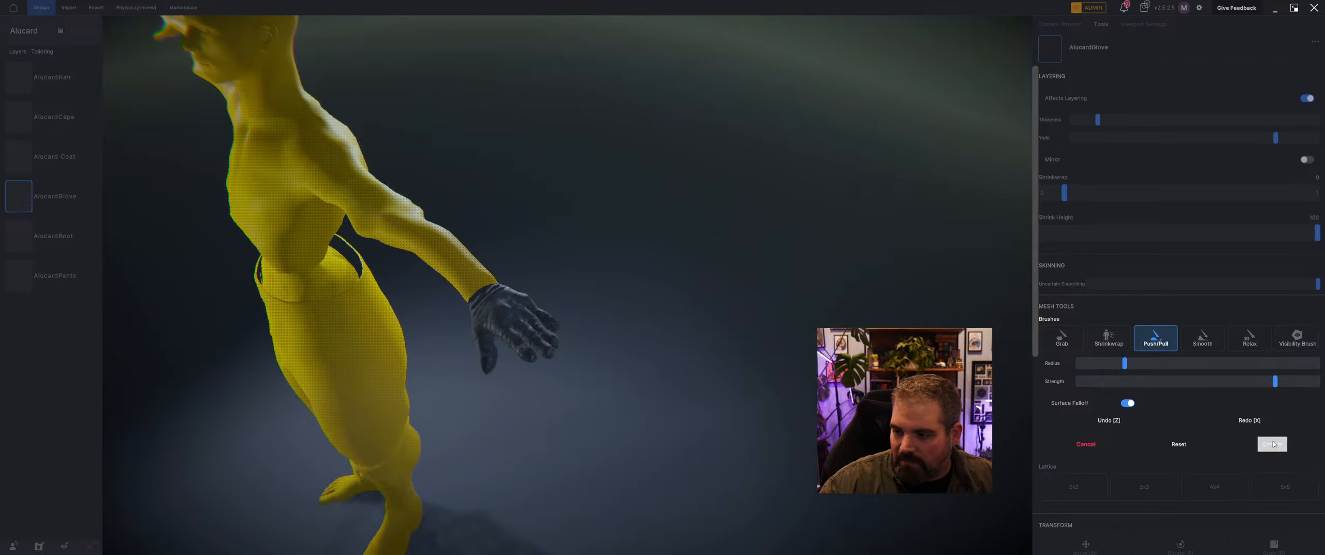
{"action": "left_click", "coordinate": [1273, 444]}
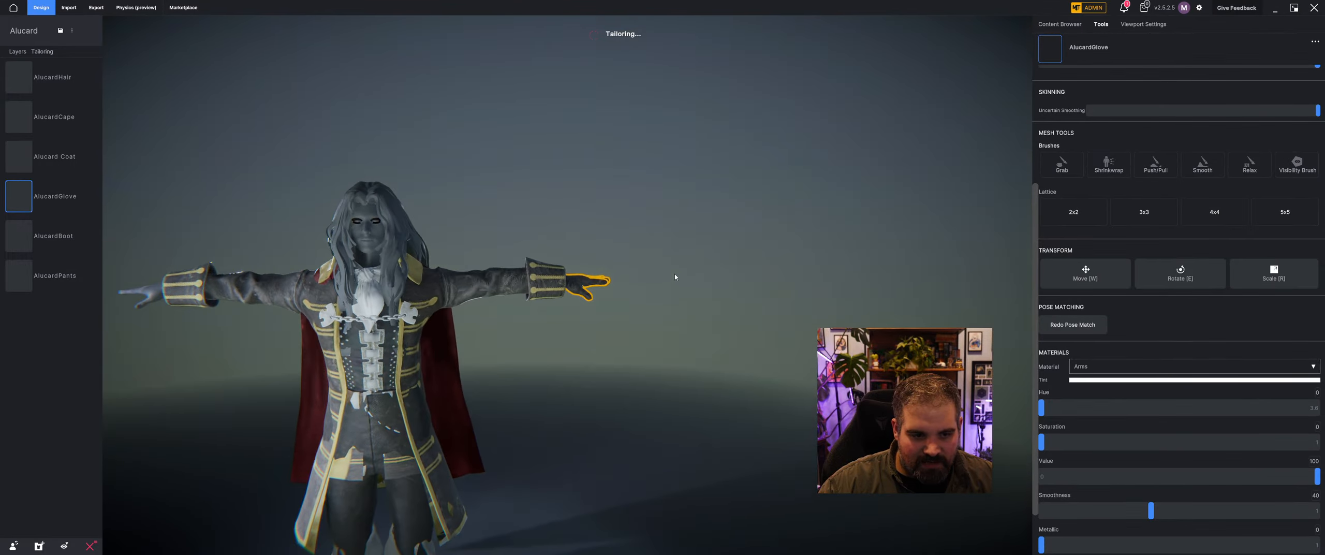
Step: Mirror AlucardGlove onto the avatar's other hand
{"action": "scroll", "coordinate": [1179, 236], "scroll_direction": "up", "scroll_amount": 3}
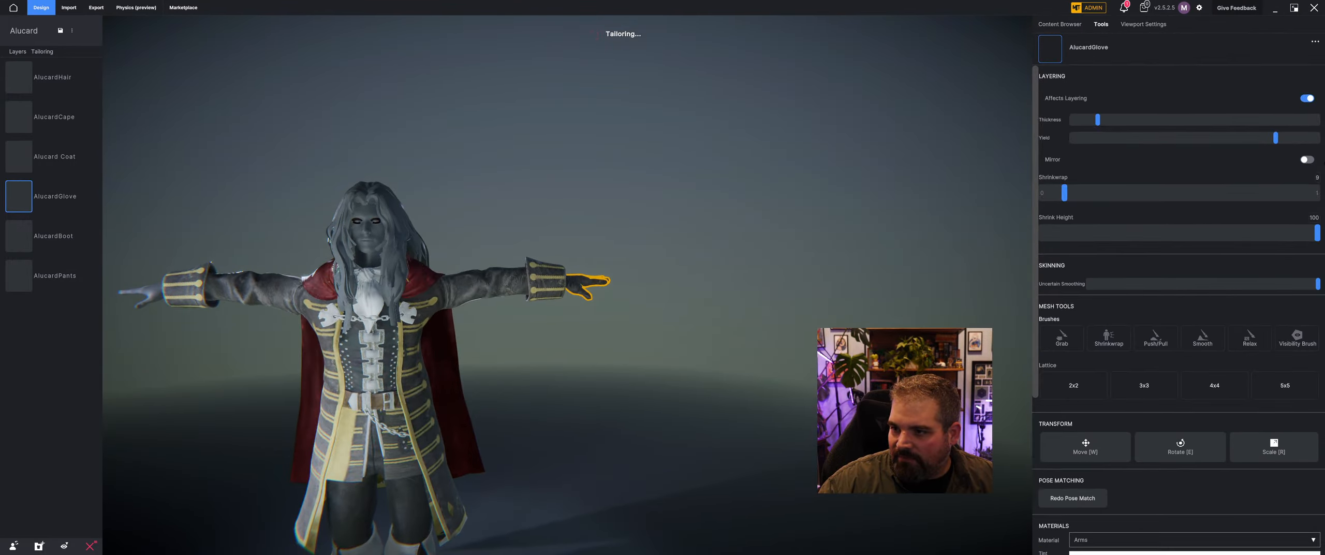
{"action": "left_click", "coordinate": [1306, 159]}
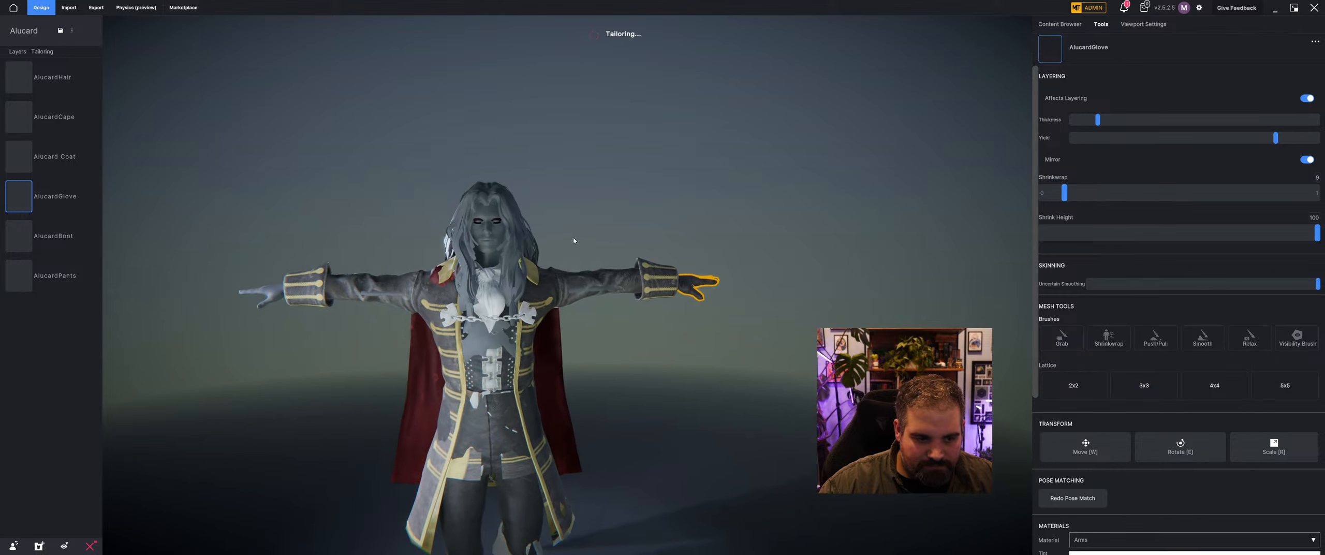
Step: Play the Pull Rope animation on the avatar to preview the full outfit in motion
{"action": "left_click", "coordinate": [1142, 24]}
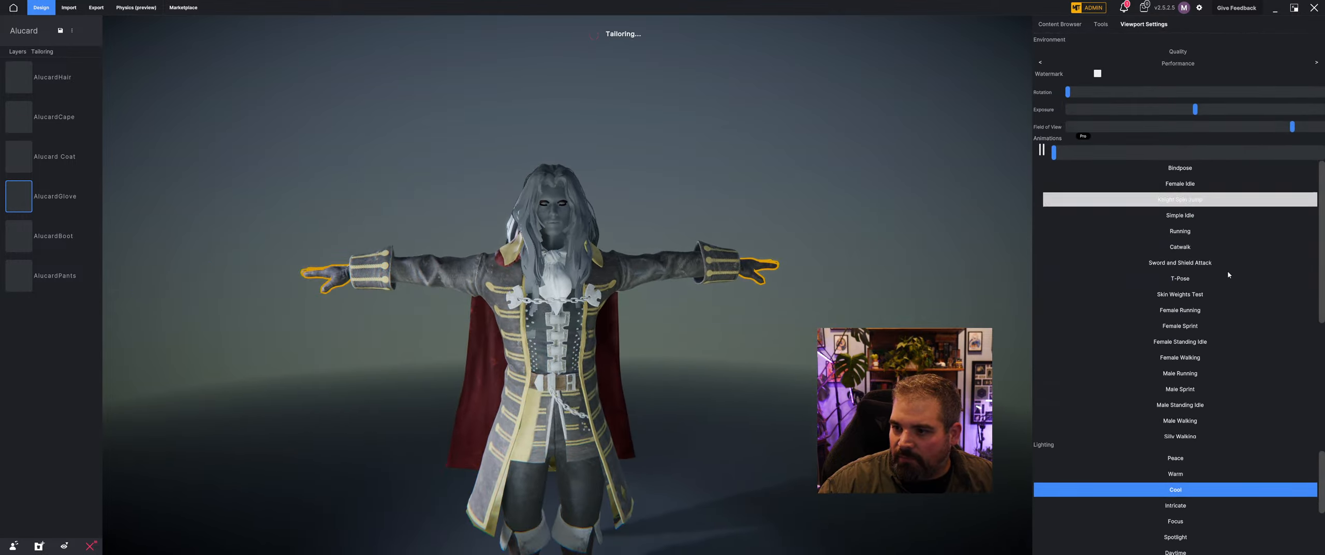
{"action": "scroll", "coordinate": [1211, 414], "scroll_direction": "down", "scroll_amount": 4}
{"action": "left_click", "coordinate": [1201, 414]}
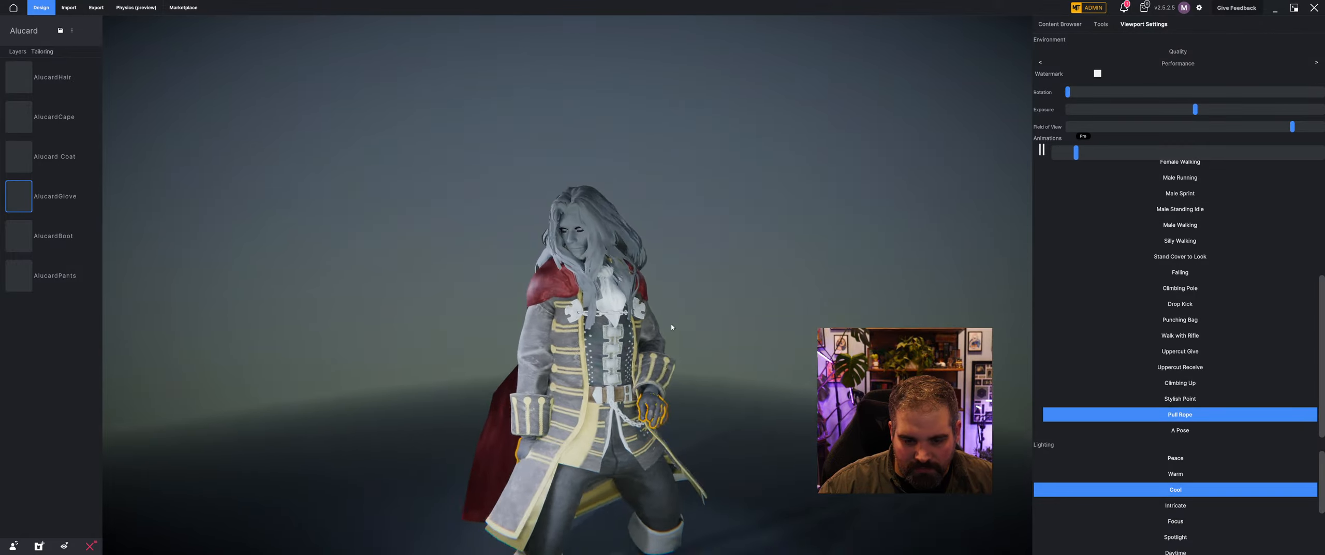
Step: Examine the coat and the rest of the outfit from several sides while the Pull Rope animation plays
{"action": "left_click", "coordinate": [709, 323]}
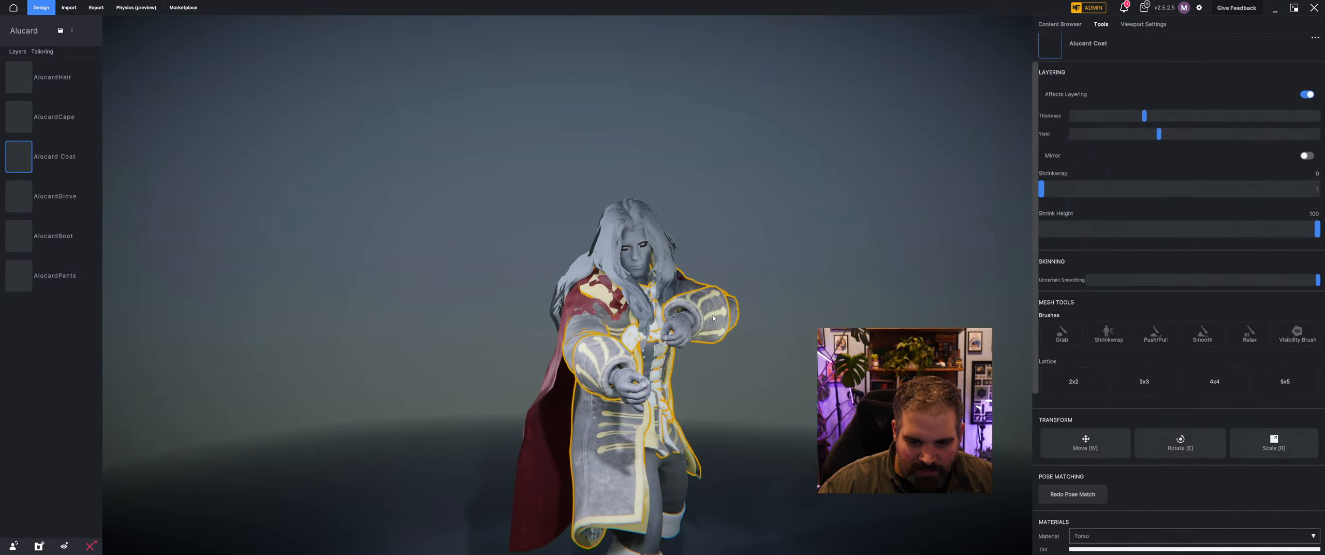
{"action": "middle_click_drag", "start_coordinate": [709, 322], "coordinate": [952, 319]}
{"action": "middle_click_drag", "start_coordinate": [595, 334], "coordinate": [673, 330]}
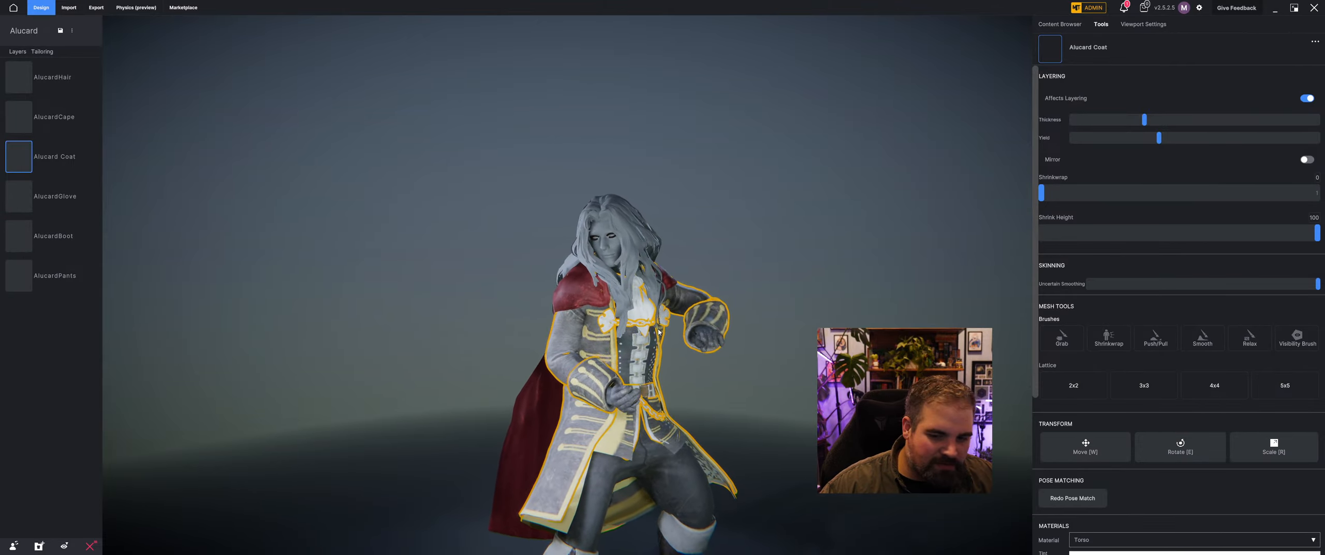
{"action": "middle_click_drag", "start_coordinate": [746, 261], "coordinate": [703, 273]}
{"action": "scroll", "coordinate": [723, 299], "scroll_direction": "down", "scroll_amount": 3}
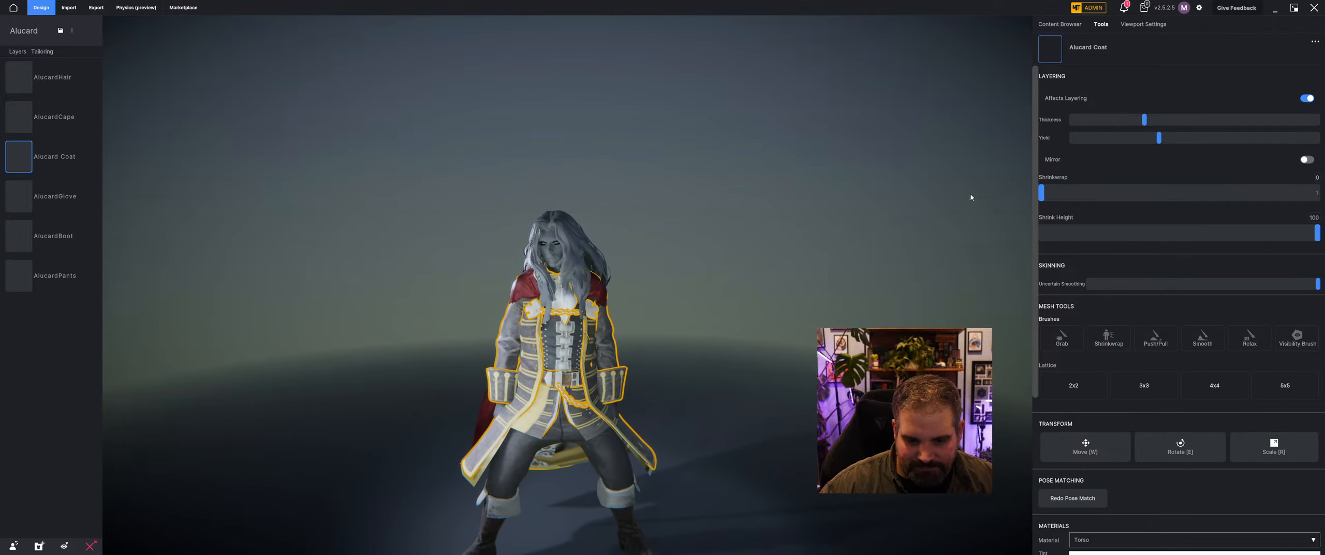
{"action": "left_click", "coordinate": [1066, 24]}
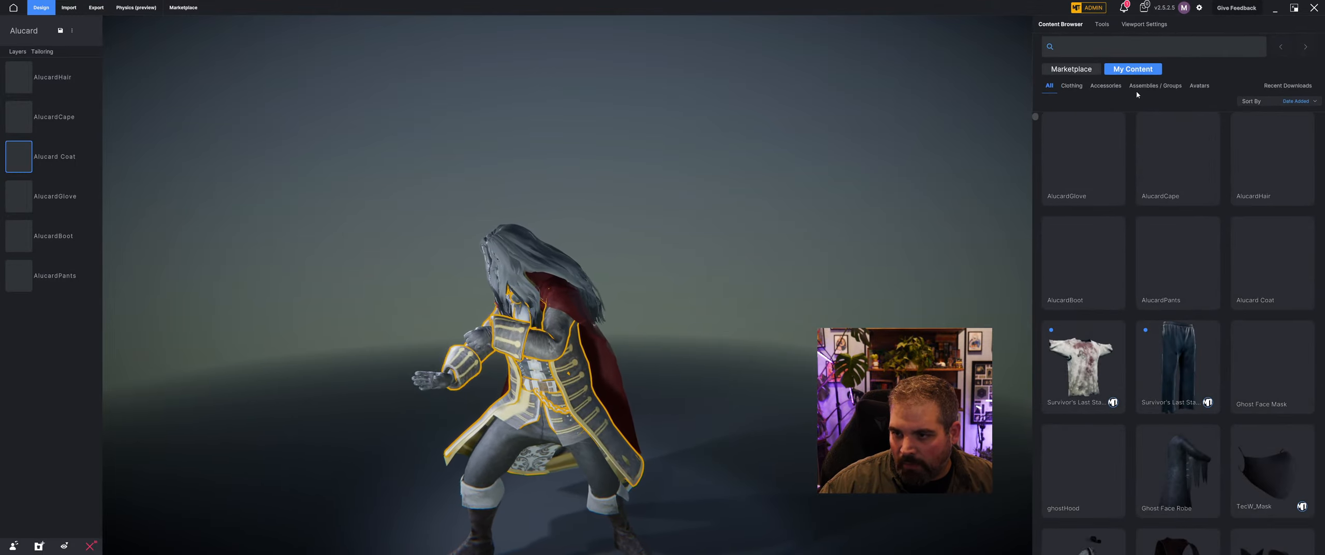
{"action": "left_click", "coordinate": [1100, 24]}
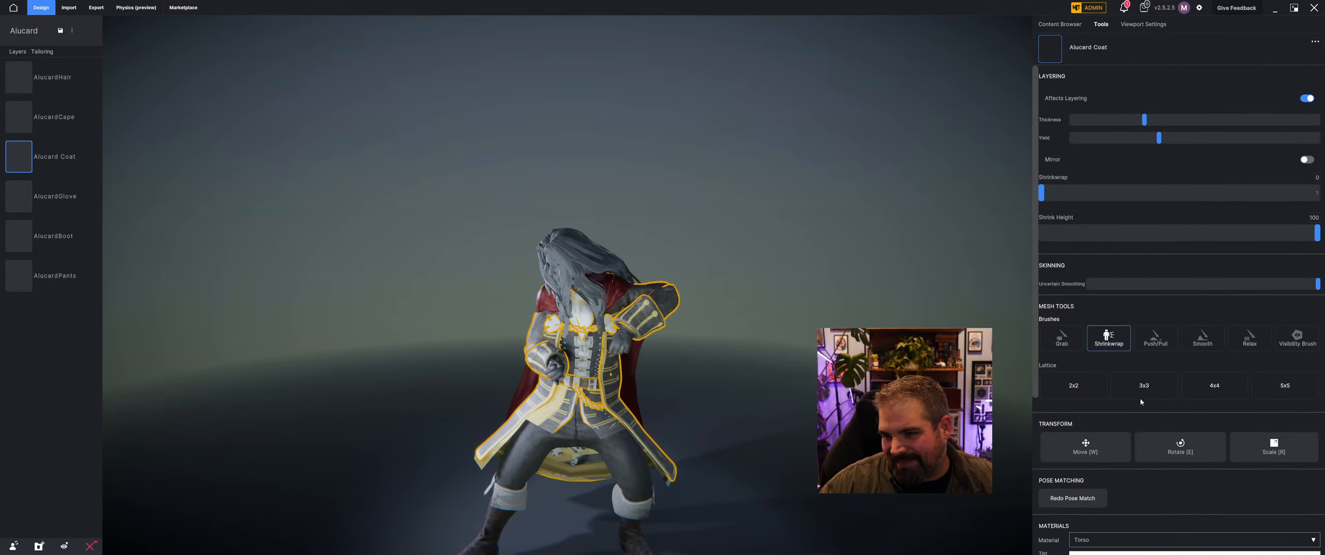
{"action": "middle_click_drag", "start_coordinate": [456, 292], "coordinate": [508, 272]}
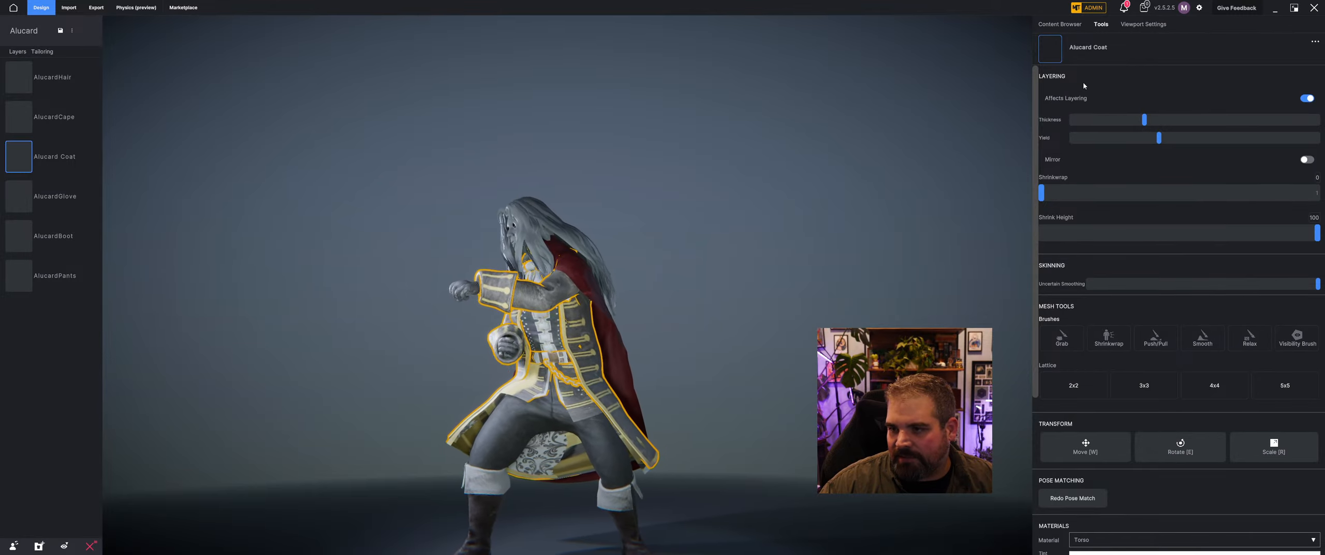
Step: Return the avatar to Bindpose and remove AlucardGlove from the outfit
{"action": "left_click", "coordinate": [1143, 24]}
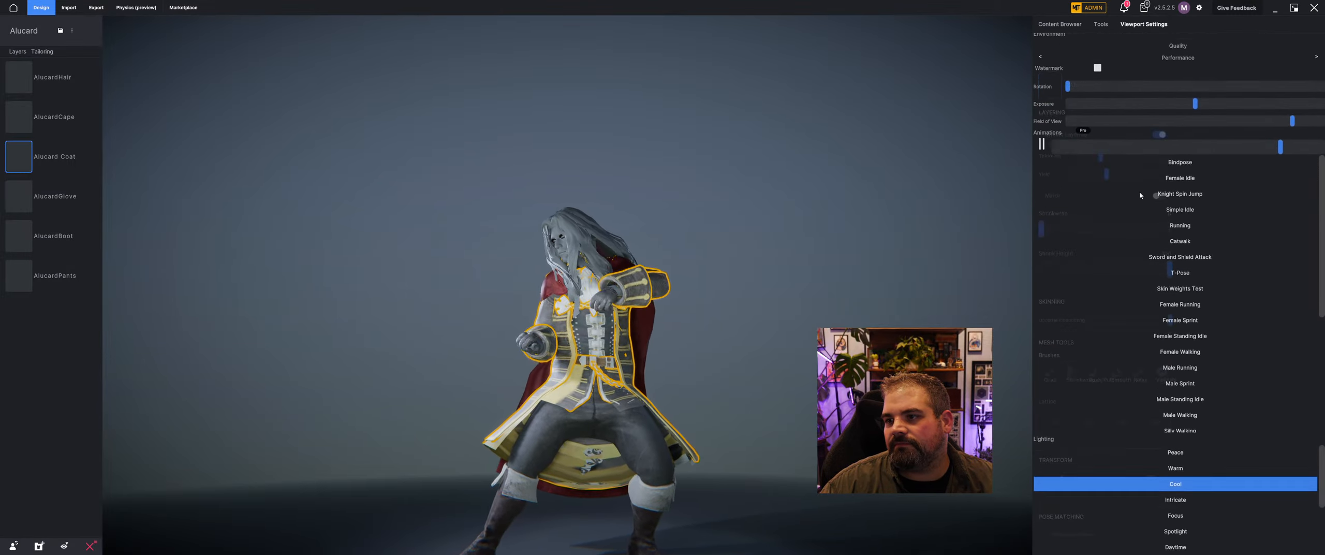
{"action": "left_click", "coordinate": [1165, 163]}
{"action": "left_click", "coordinate": [148, 299]}
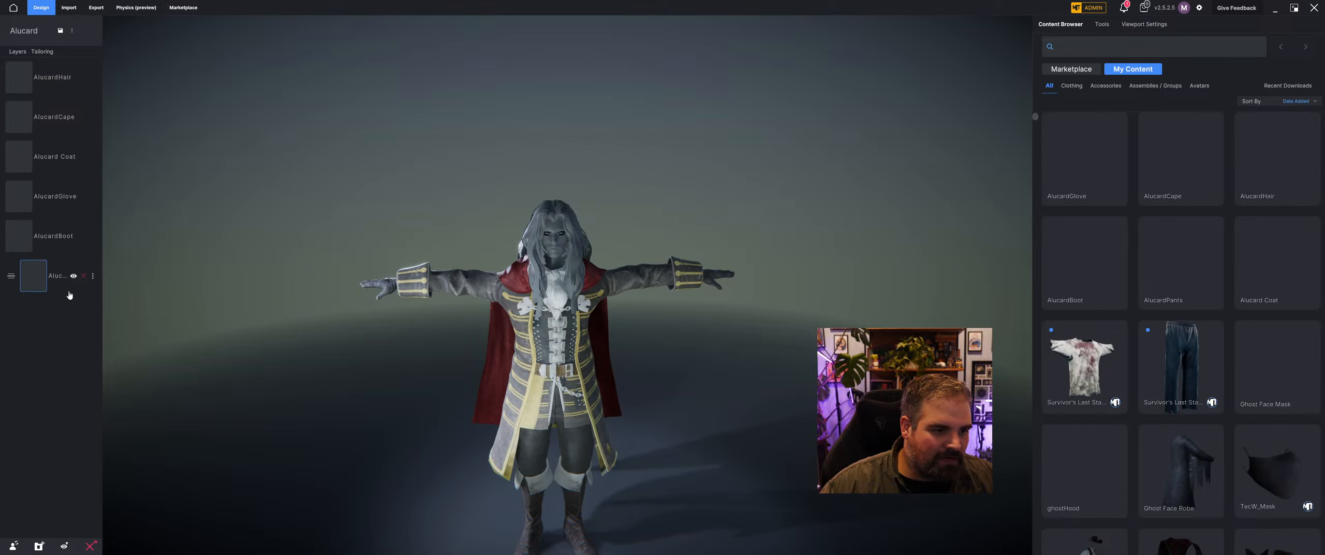
{"action": "left_click", "coordinate": [83, 197]}
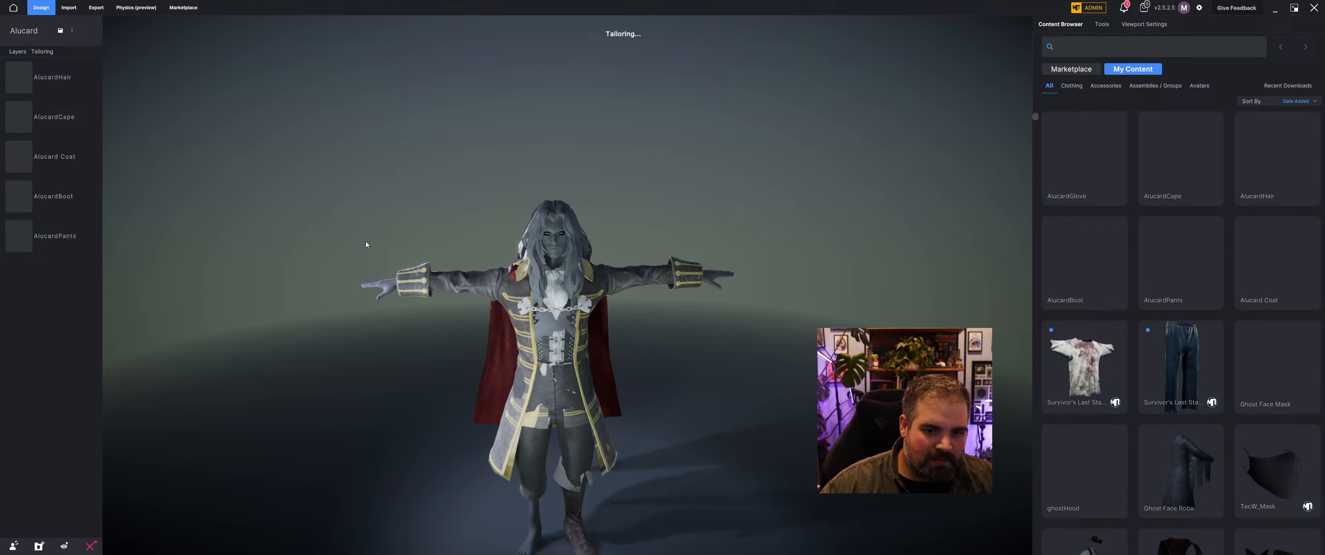
Step: Find the Big Kev CC4 avatar among the user's own avatars and change the dressed avatar to it
{"action": "left_click", "coordinate": [1199, 85]}
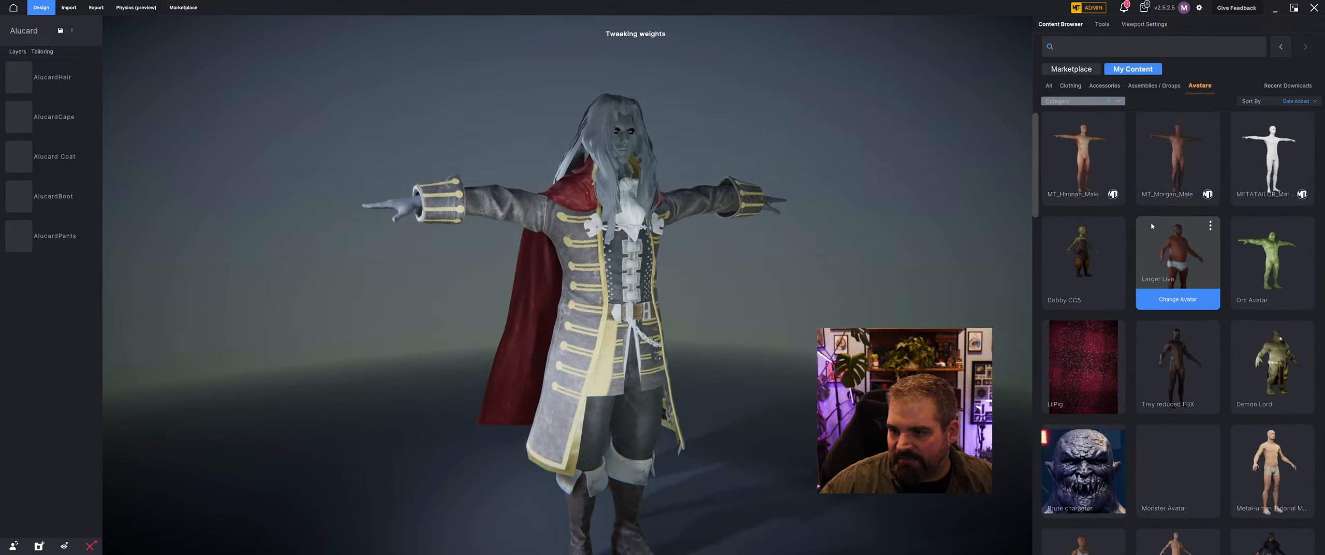
{"action": "scroll", "coordinate": [1139, 310], "scroll_direction": "down", "scroll_amount": 10}
{"action": "scroll", "coordinate": [1098, 415], "scroll_direction": "down", "scroll_amount": 5}
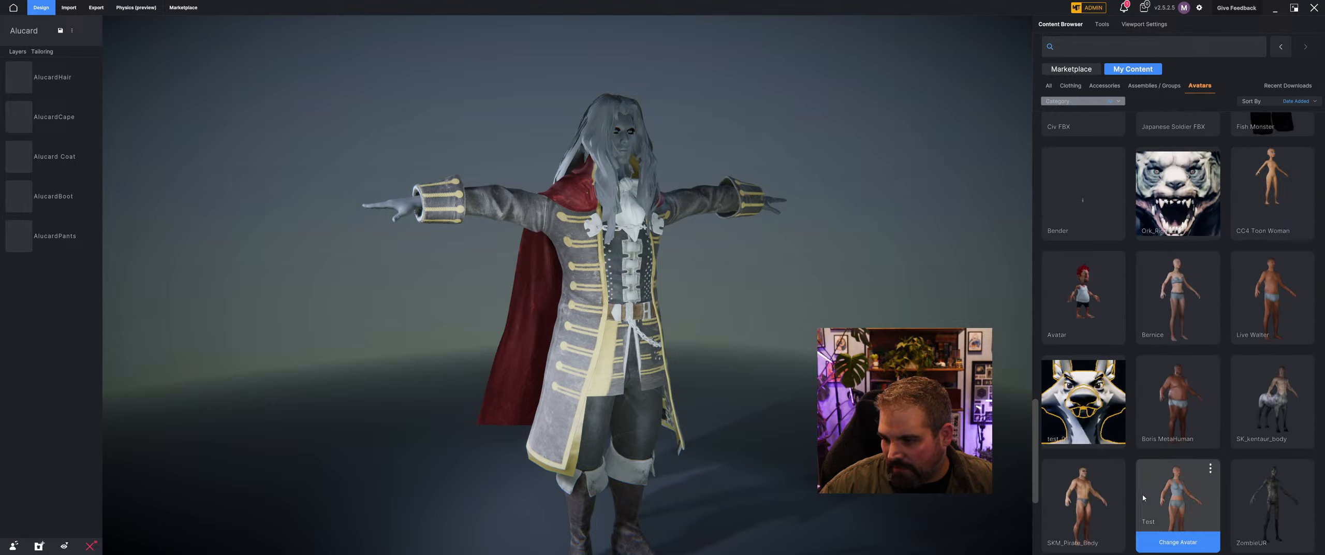
{"action": "scroll", "coordinate": [1180, 507], "scroll_direction": "down", "scroll_amount": 3}
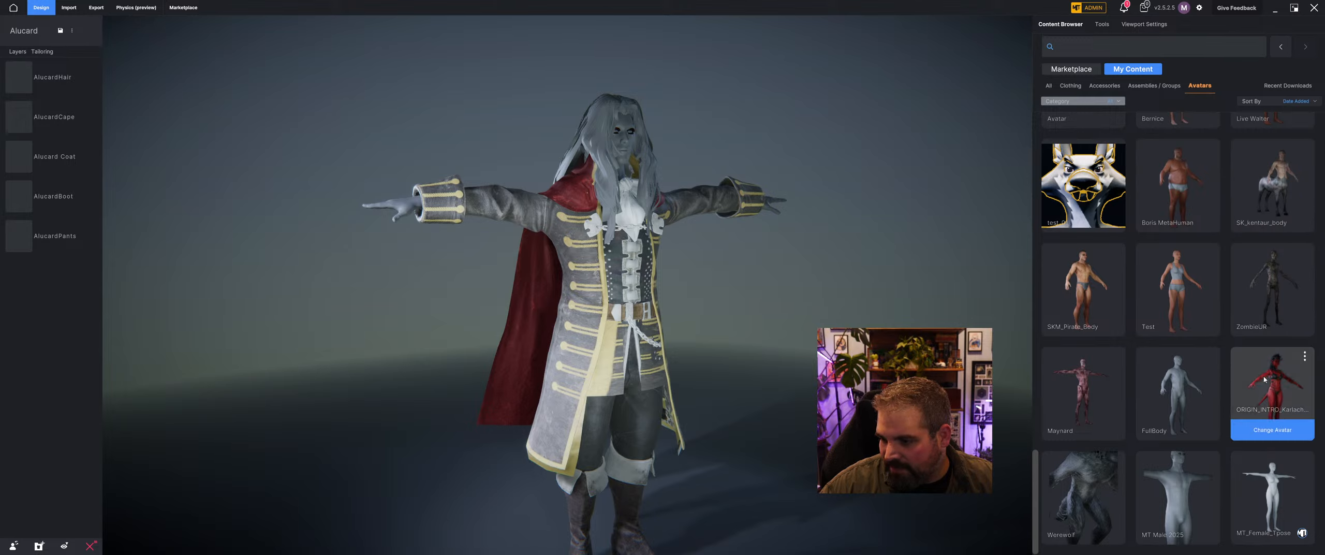
{"action": "scroll", "coordinate": [1263, 379], "scroll_direction": "up", "scroll_amount": 3}
{"action": "scroll", "coordinate": [1248, 413], "scroll_direction": "up", "scroll_amount": 2}
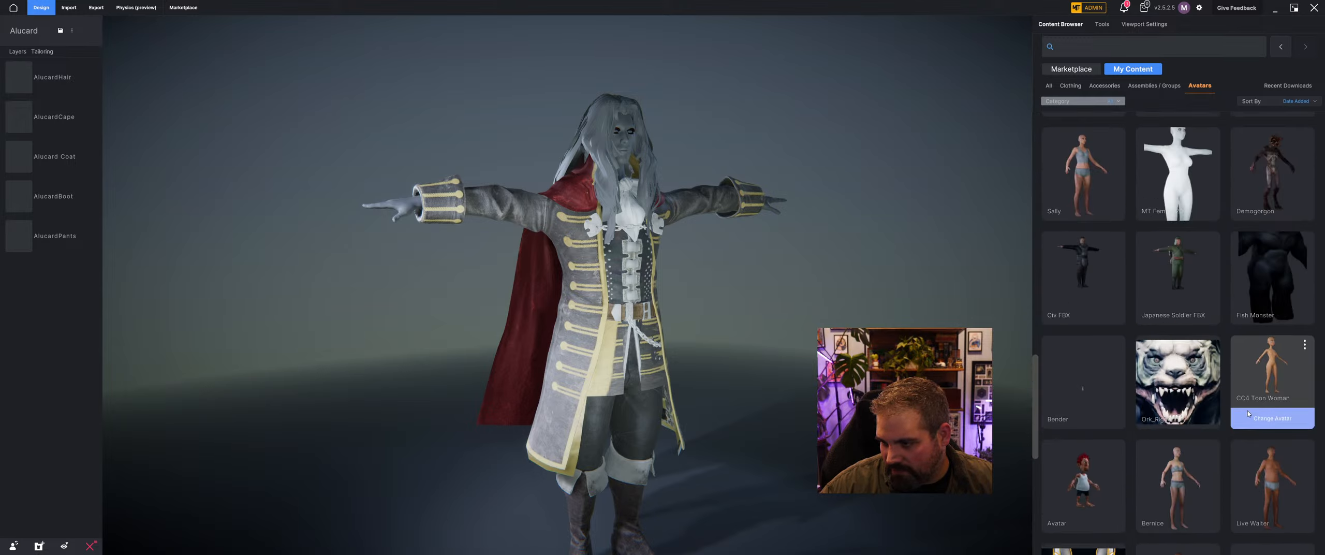
{"action": "scroll", "coordinate": [1180, 403], "scroll_direction": "up", "scroll_amount": 3}
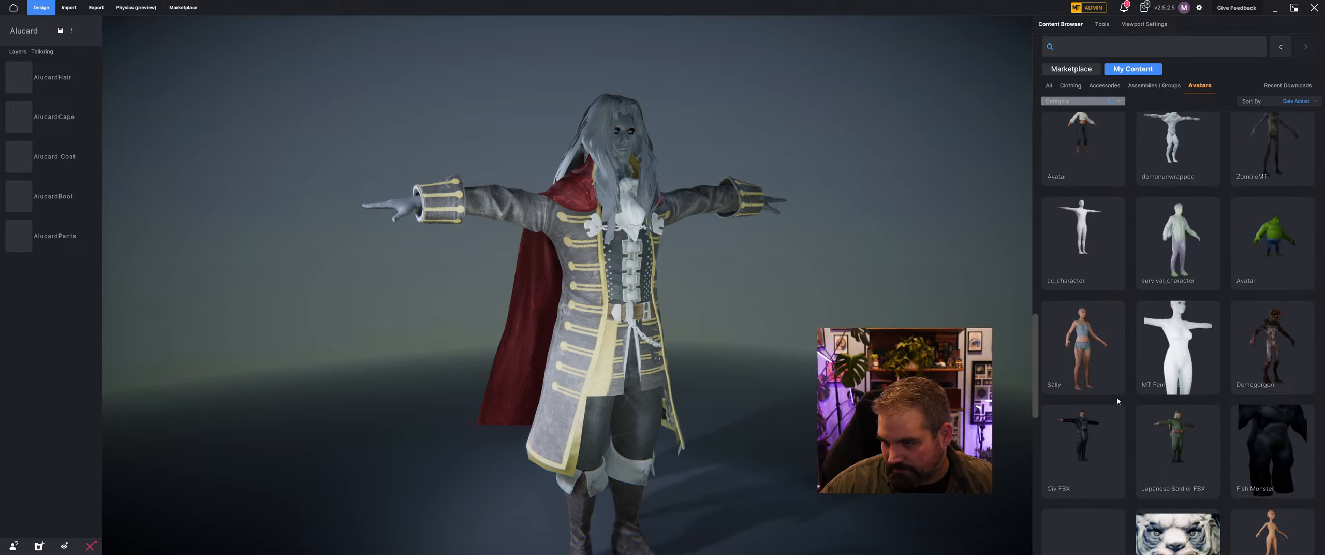
{"action": "scroll", "coordinate": [1171, 374], "scroll_direction": "up", "scroll_amount": 1}
{"action": "scroll", "coordinate": [1188, 362], "scroll_direction": "up", "scroll_amount": 2}
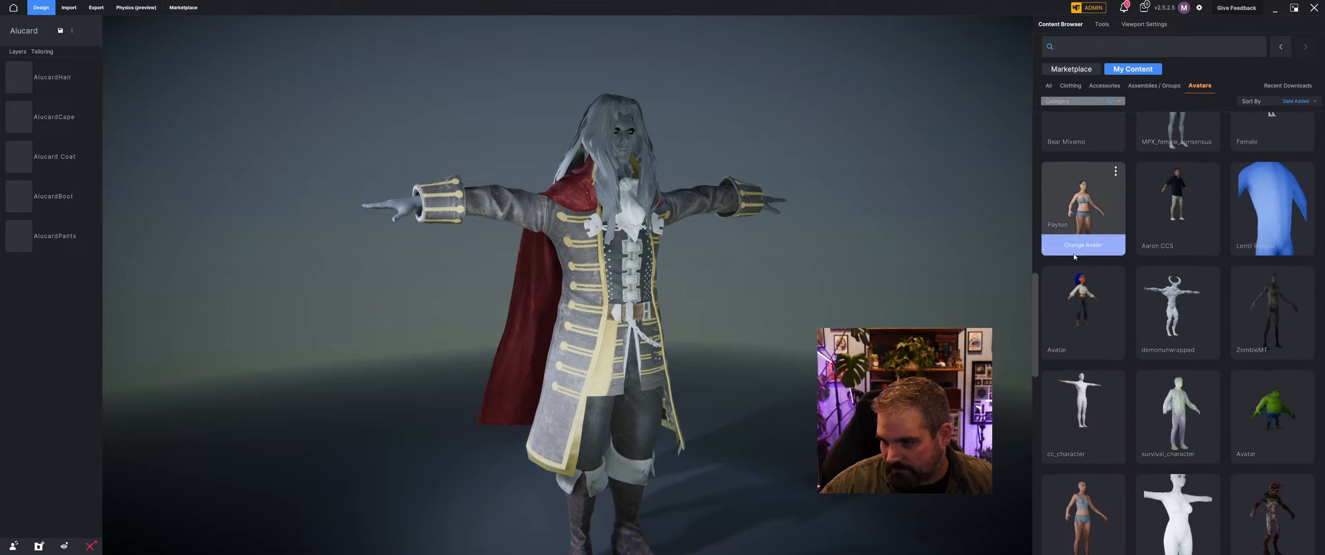
{"action": "scroll", "coordinate": [1170, 344], "scroll_direction": "up", "scroll_amount": 2}
{"action": "scroll", "coordinate": [1268, 290], "scroll_direction": "up", "scroll_amount": 3}
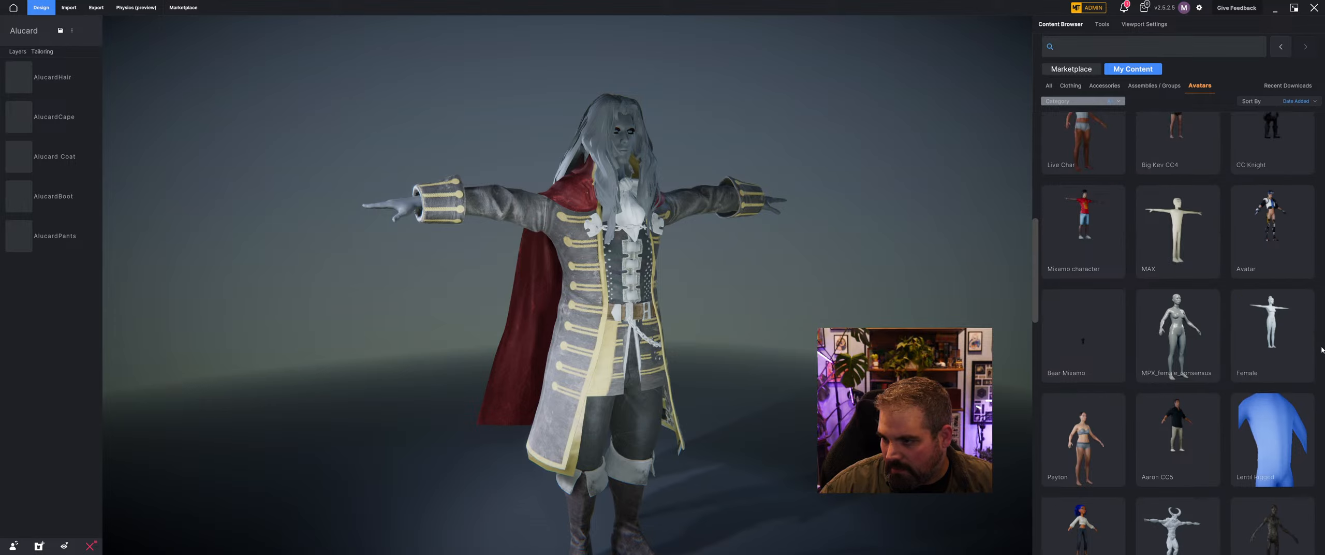
{"action": "left_click", "coordinate": [1161, 224]}
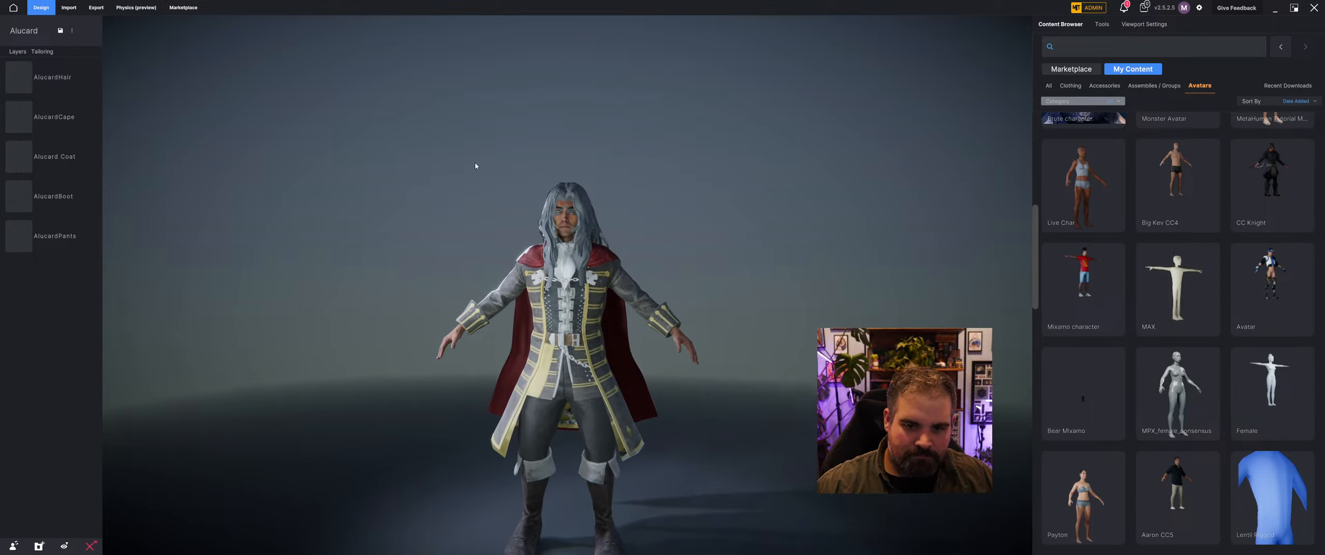
Step: Replace the Color texture map of the Alucard Coat's torso material with Torso_A.png
{"action": "scroll", "coordinate": [542, 179], "scroll_direction": "up", "scroll_amount": 2}
{"action": "left_click_drag", "start_coordinate": [528, 154], "coordinate": [562, 151]}
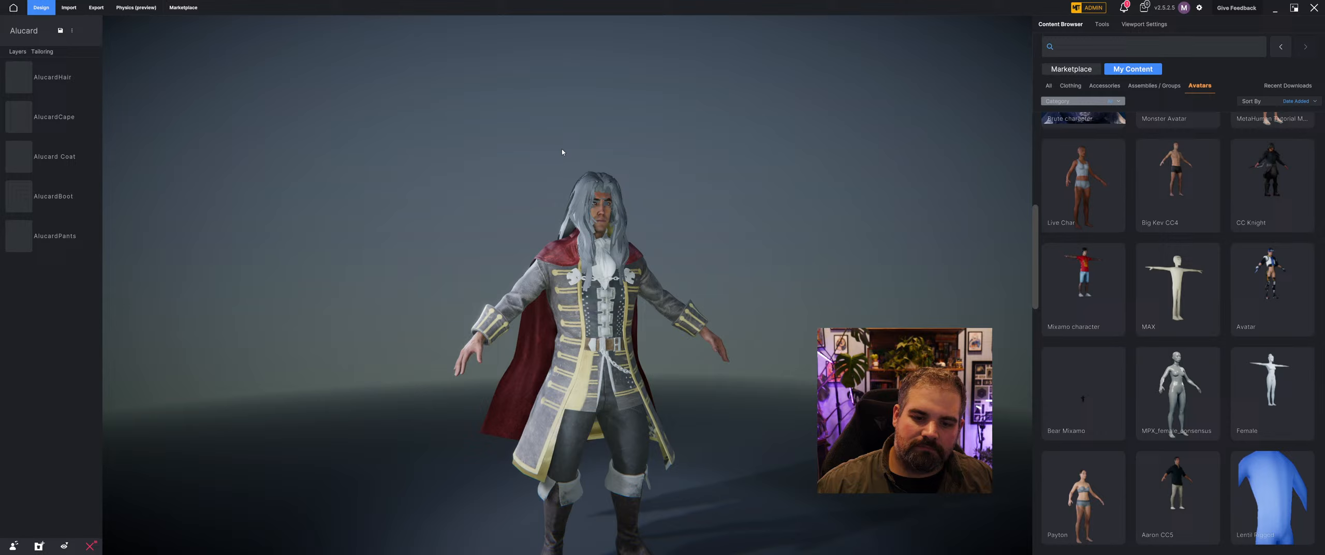
{"action": "left_click", "coordinate": [576, 337]}
{"action": "scroll", "coordinate": [1112, 362], "scroll_direction": "down", "scroll_amount": 5}
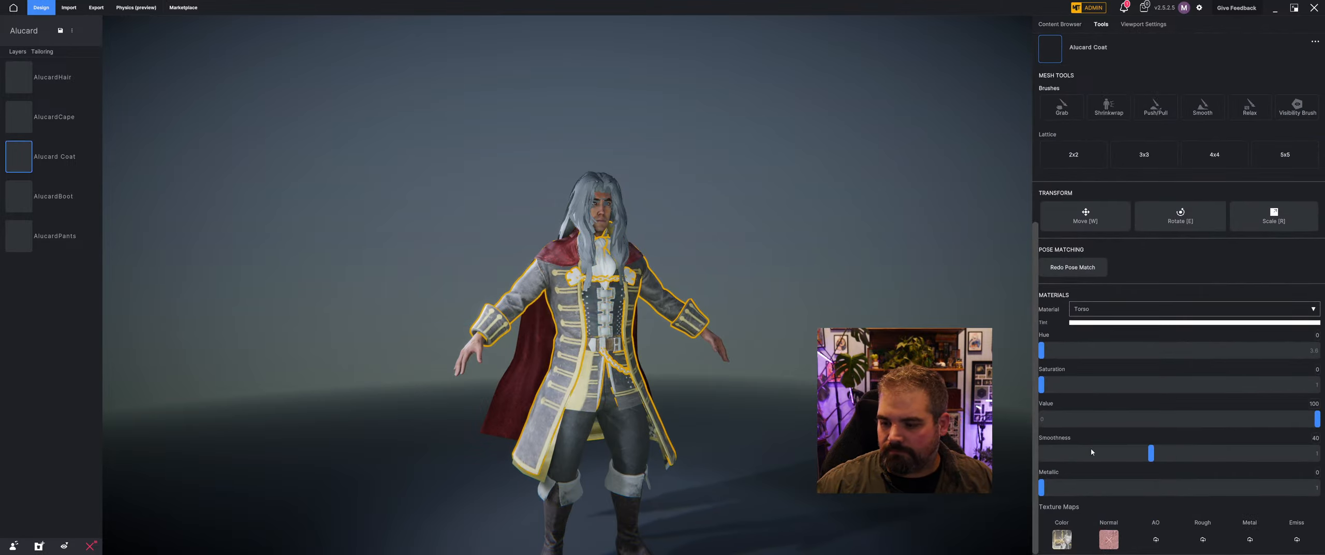
{"action": "left_click", "coordinate": [1062, 541]}
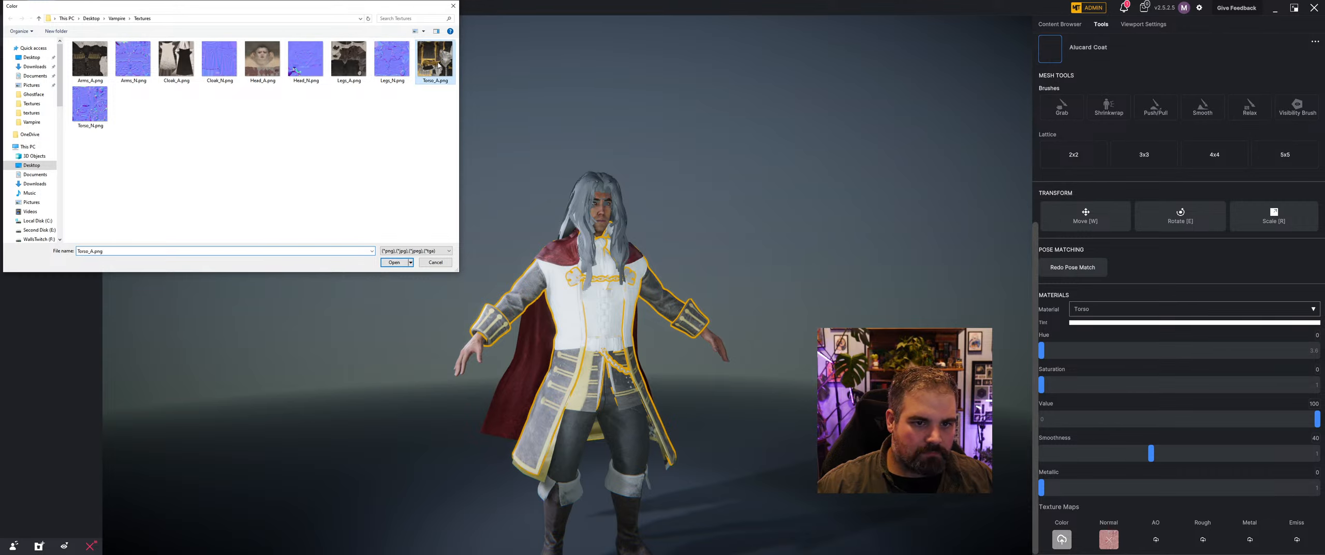
{"action": "left_click", "coordinate": [394, 263]}
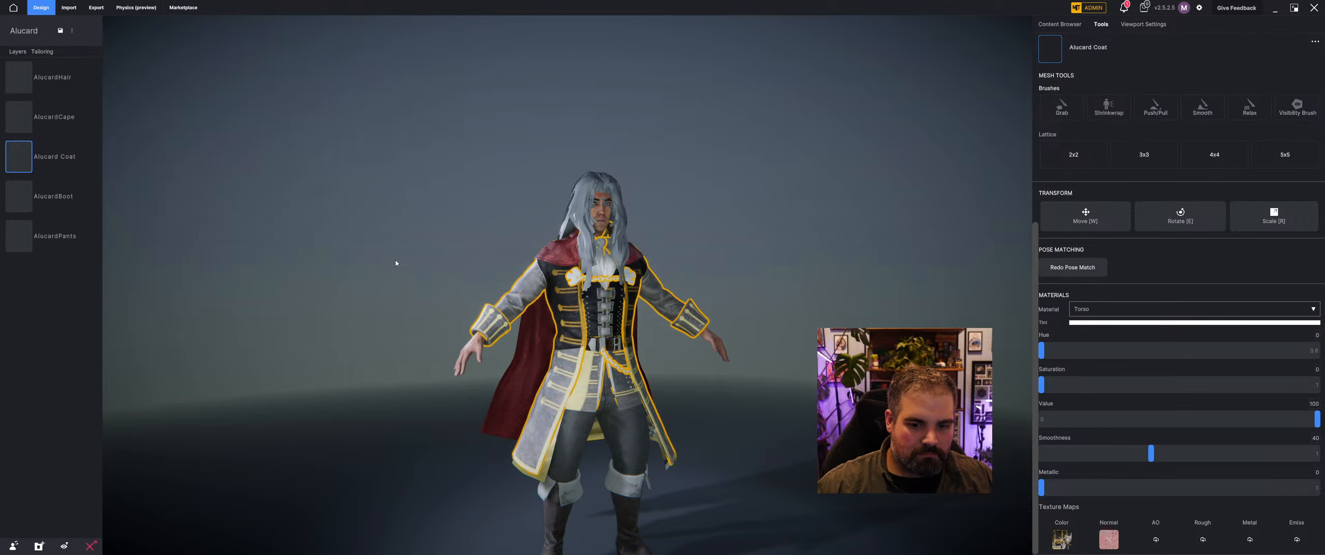
Step: Examine how the coat's torso, sleeves and skirt textures look from several angles and distances
{"action": "right_click_drag", "start_coordinate": [764, 401], "coordinate": [766, 364]}
{"action": "left_click", "coordinate": [766, 364]}
{"action": "left_click", "coordinate": [578, 378]}
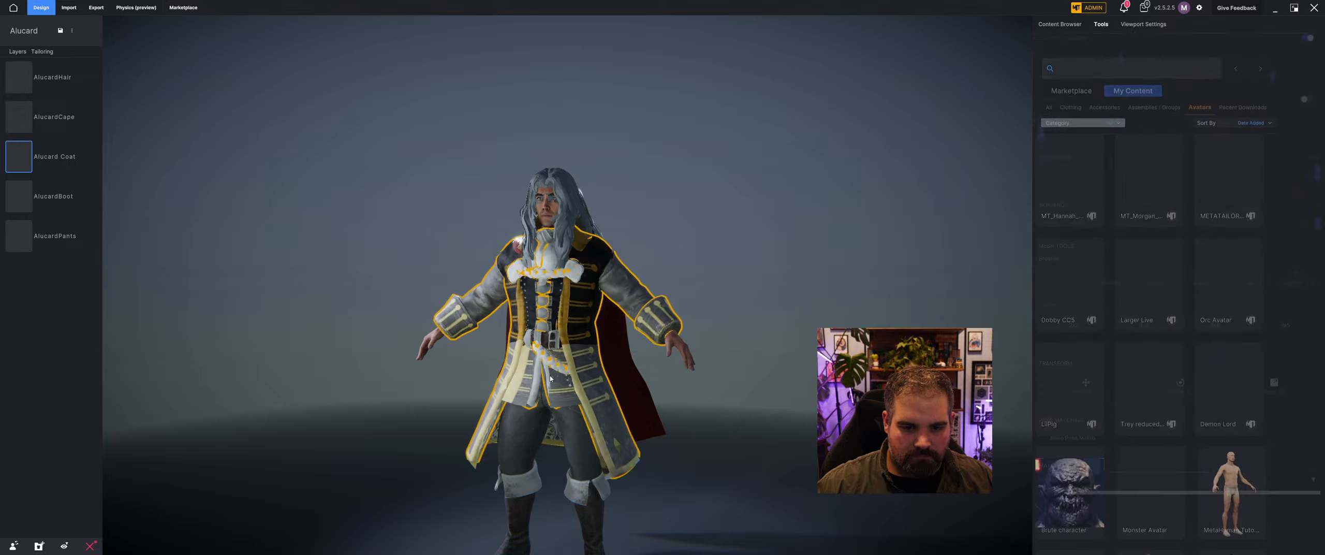
{"action": "right_click_drag", "start_coordinate": [575, 378], "coordinate": [583, 379]}
{"action": "scroll", "coordinate": [522, 314], "scroll_direction": "up", "scroll_amount": 3}
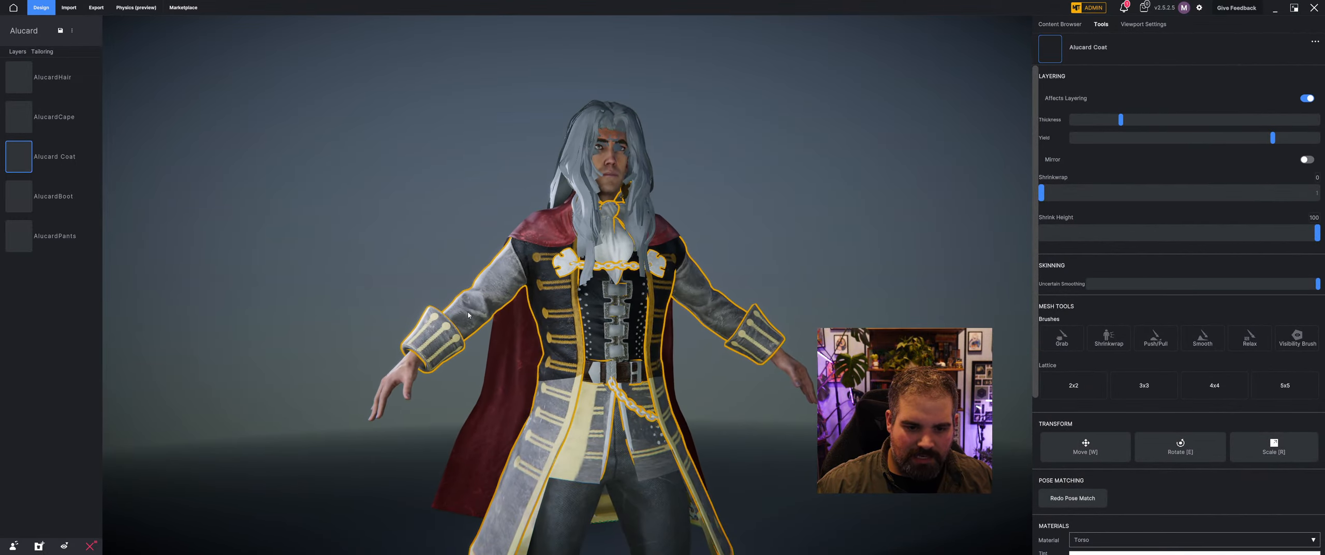
{"action": "scroll", "coordinate": [469, 314], "scroll_direction": "down", "scroll_amount": 5}
{"action": "scroll", "coordinate": [1070, 400], "scroll_direction": "down", "scroll_amount": 5}
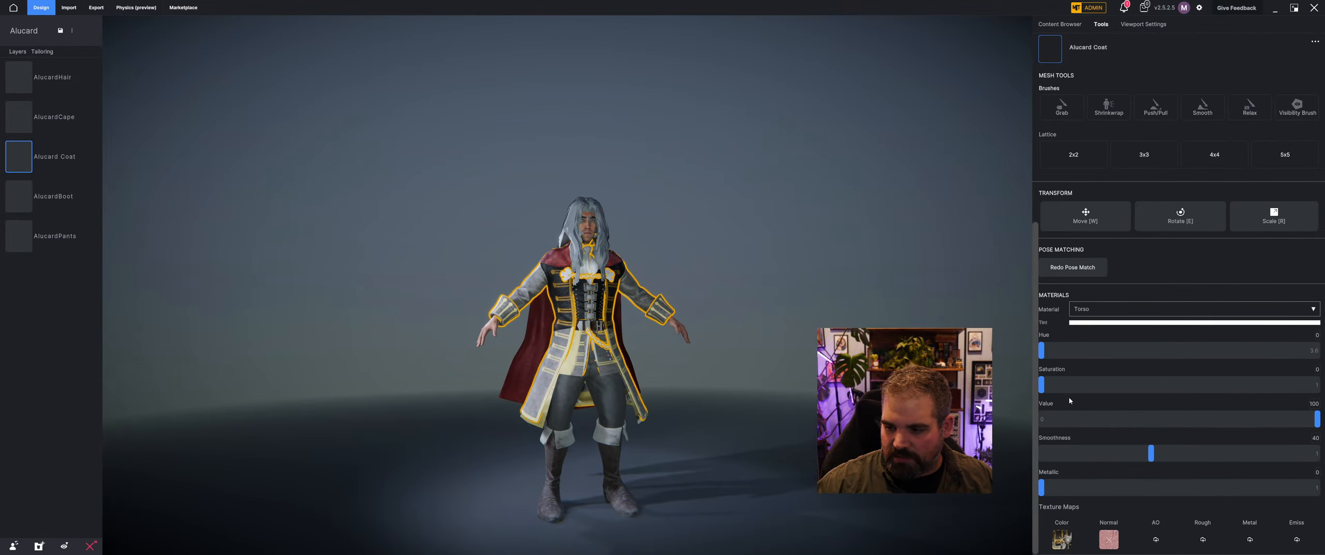
{"action": "scroll", "coordinate": [449, 306], "scroll_direction": "up", "scroll_amount": 5}
Step: Clear the Color texture map of the Alucard Coat's torso material and load it again from the vampire Textures folder
{"action": "left_click", "coordinate": [449, 305]}
{"action": "left_click", "coordinate": [475, 312]}
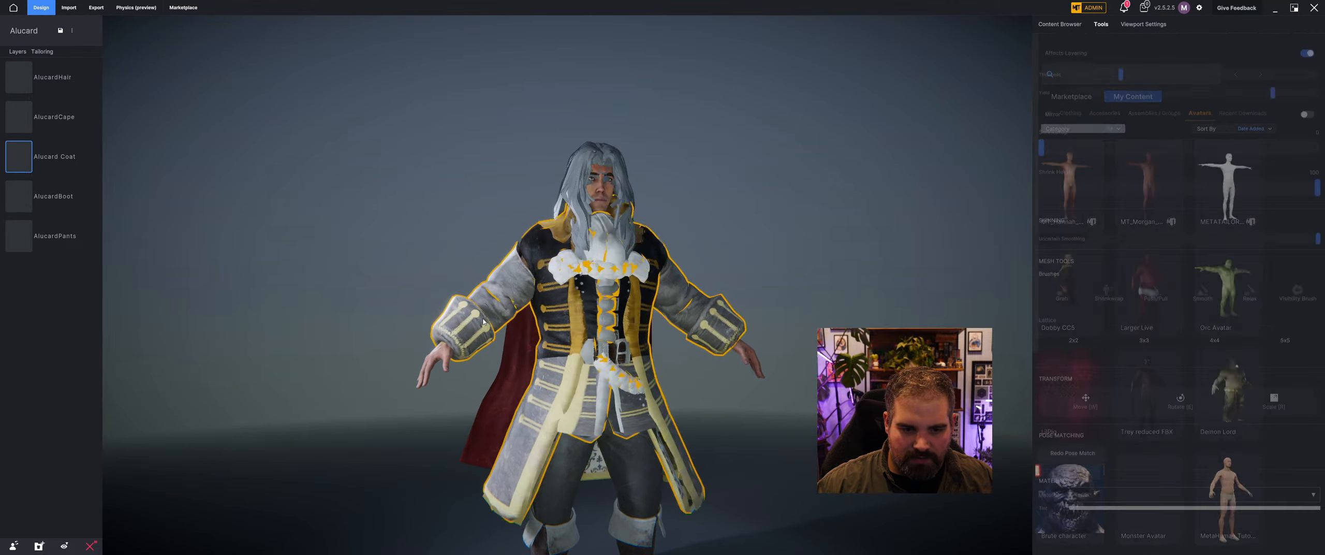
{"action": "mouse_move", "coordinate": [484, 316]}
{"action": "right_mouse_down"}
{"action": "mouse_move", "coordinate": [444, 321]}
{"action": "mouse_move", "coordinate": [482, 320]}
{"action": "right_mouse_up"}
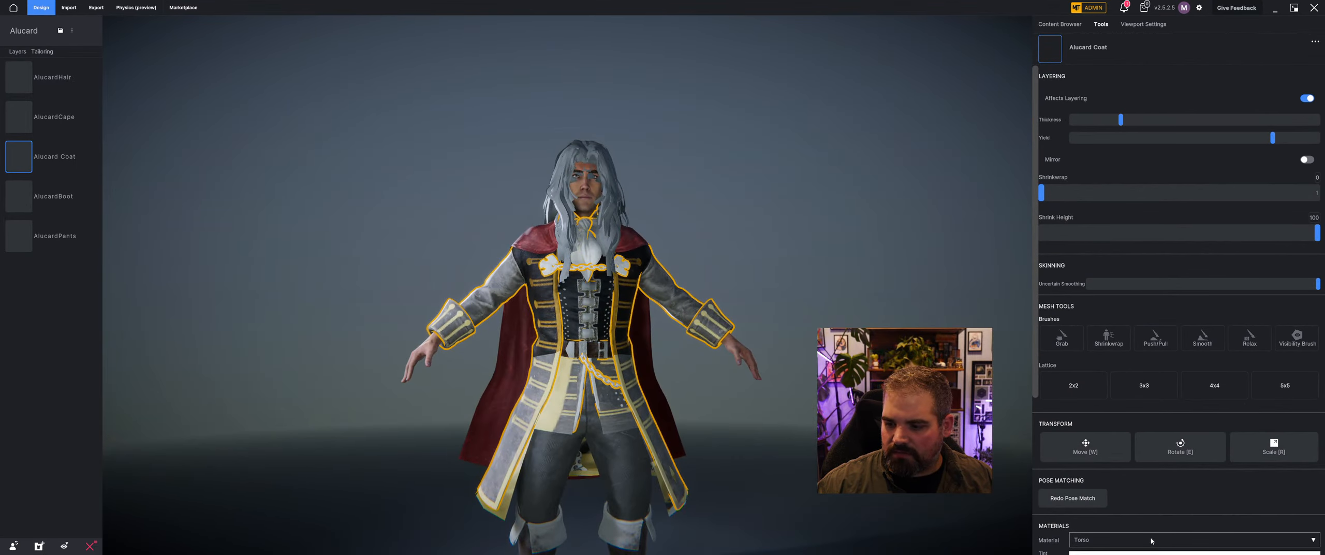
{"action": "scroll", "coordinate": [1151, 540], "scroll_direction": "down", "scroll_amount": 5}
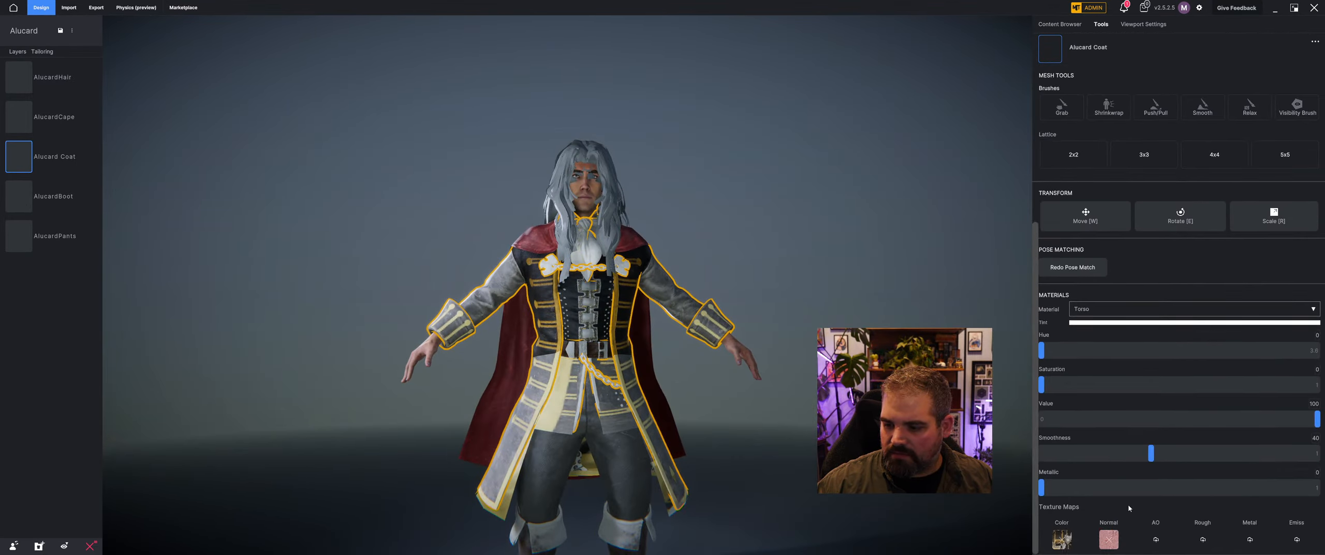
{"action": "left_click", "coordinate": [1061, 545]}
{"action": "left_click", "coordinate": [1062, 539]}
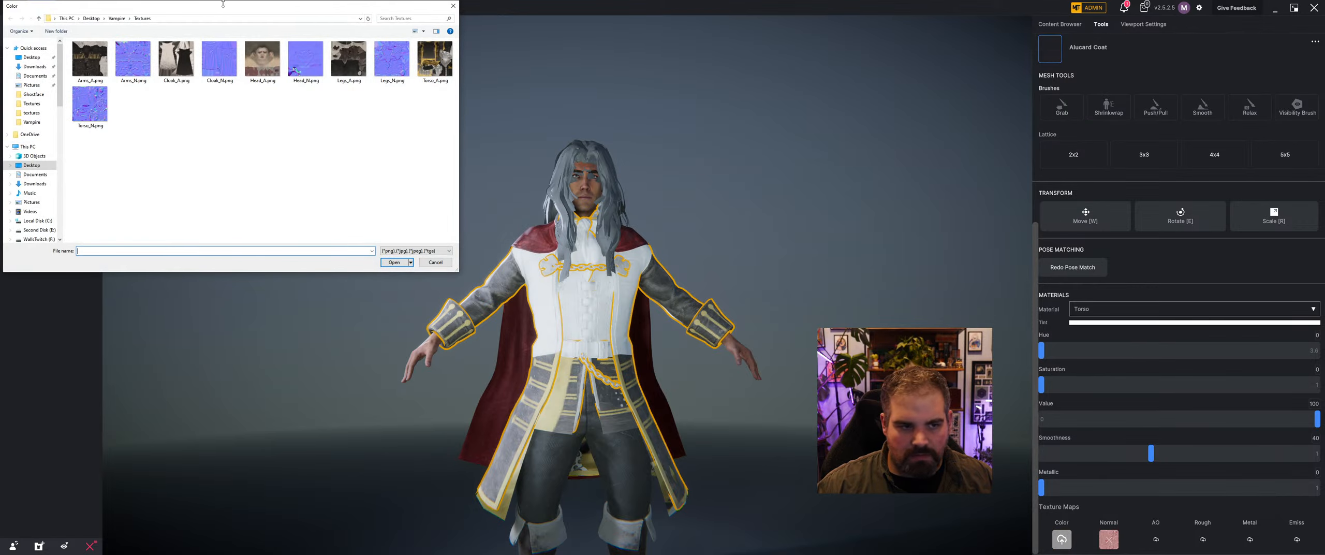
{"action": "left_click", "coordinate": [394, 262]}
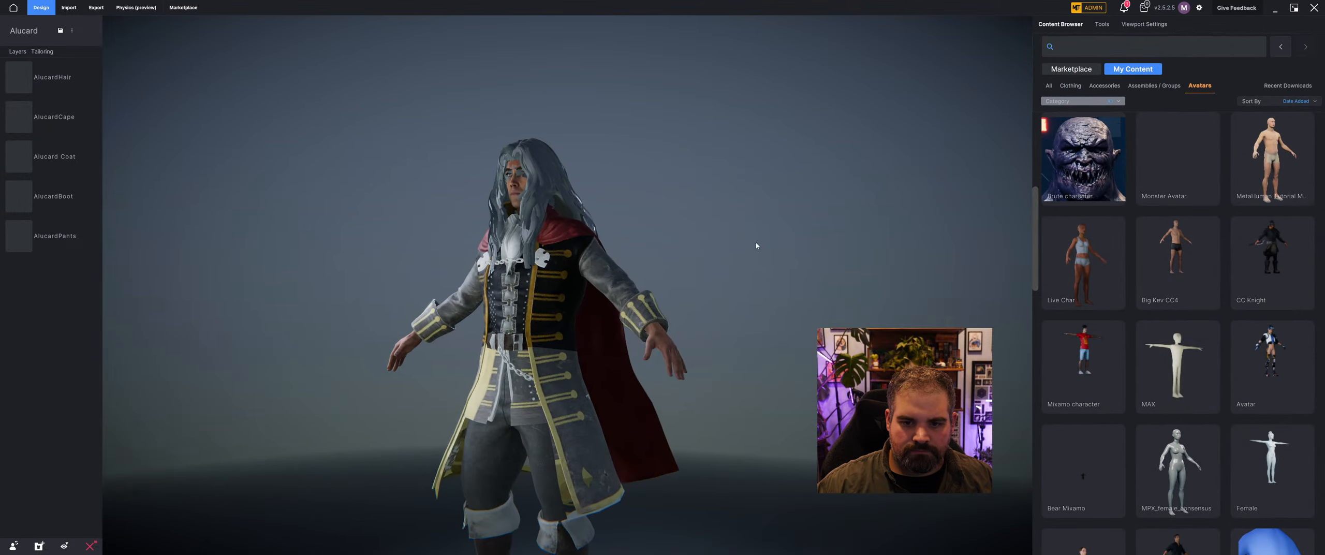
Step: Move AlucardHair slightly back so it clears the avatar's face, and apply the move
{"action": "left_click", "coordinate": [594, 325]}
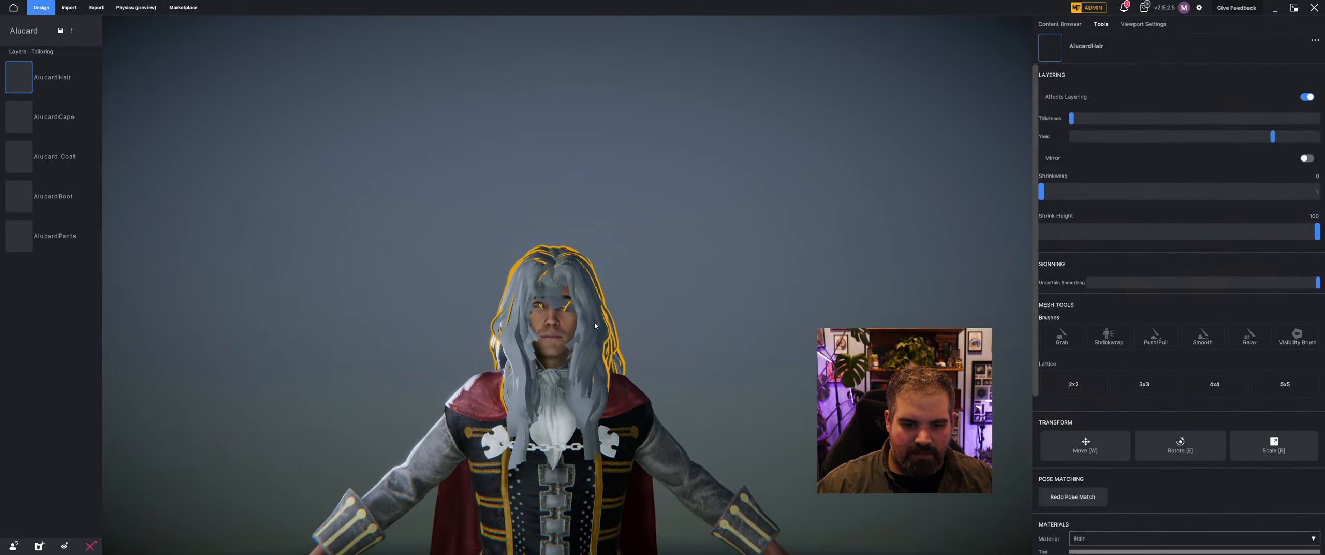
{"action": "key", "text": "w"}
{"action": "left_click_drag", "start_coordinate": [594, 390], "coordinate": [608, 391]}
{"action": "left_click", "coordinate": [1206, 477]}
{"action": "left_click", "coordinate": [698, 210]}
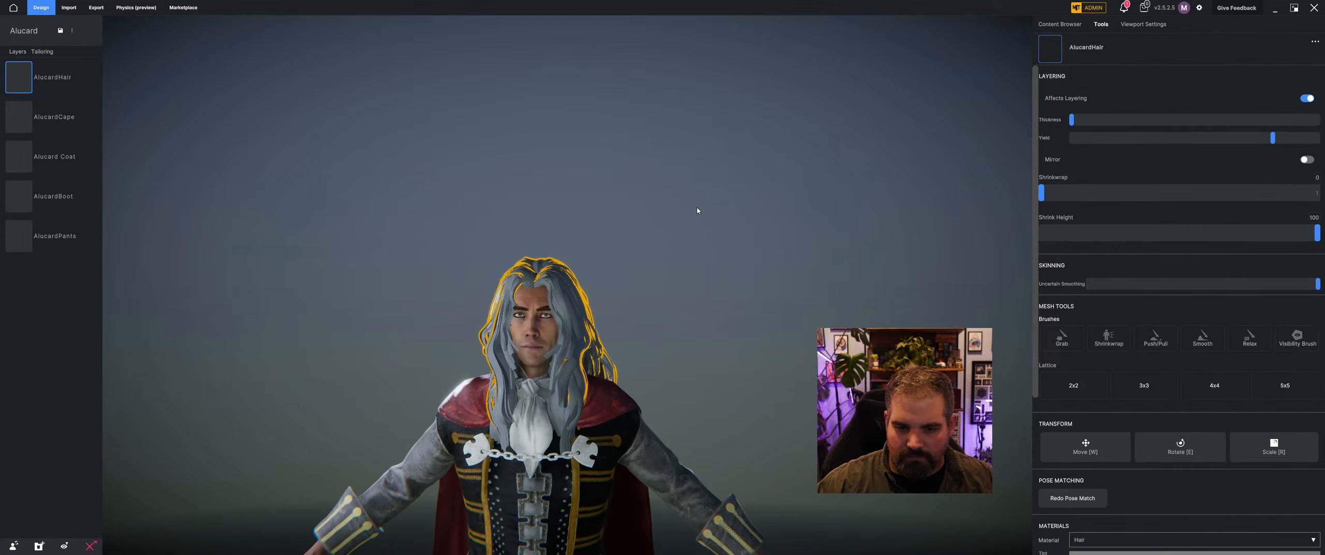
{"action": "scroll", "coordinate": [481, 352], "scroll_direction": "up", "scroll_amount": 3}
{"action": "right_click_drag", "start_coordinate": [456, 350], "coordinate": [503, 352]}
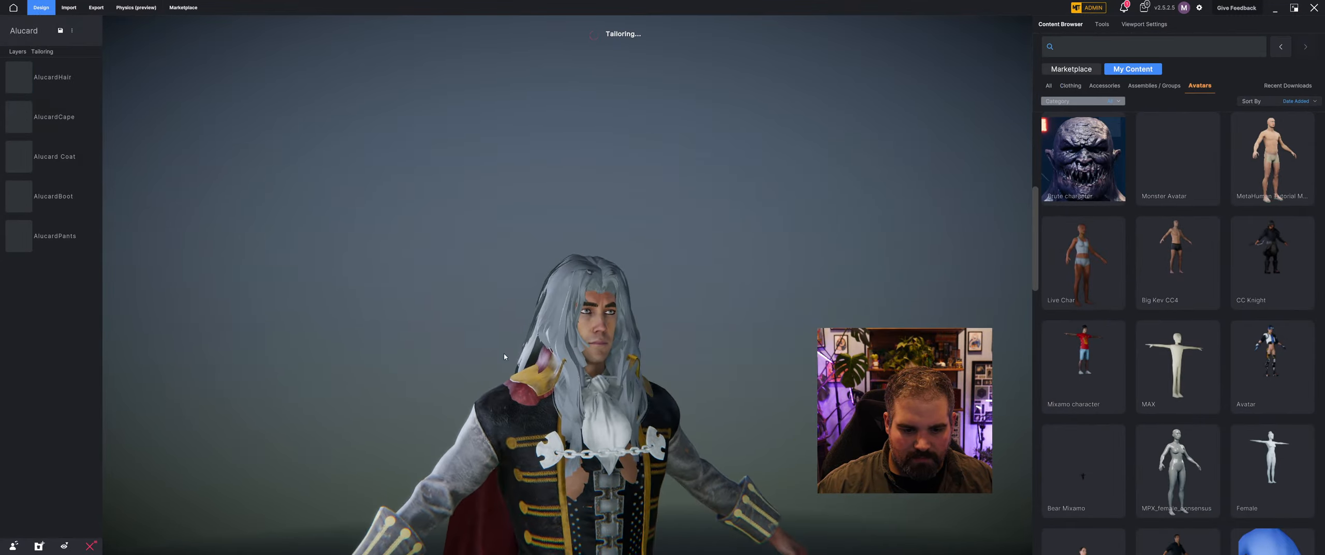
Step: On the Alucard Coat's Torso2 material, reload Torso_A.png as the Color map and add the matching torso Normal map
{"action": "scroll", "coordinate": [503, 354], "scroll_direction": "up", "scroll_amount": 3}
{"action": "middle_click_drag", "start_coordinate": [493, 497], "coordinate": [489, 360]}
{"action": "scroll", "coordinate": [488, 359], "scroll_direction": "down", "scroll_amount": 2}
{"action": "left_click", "coordinate": [488, 358]}
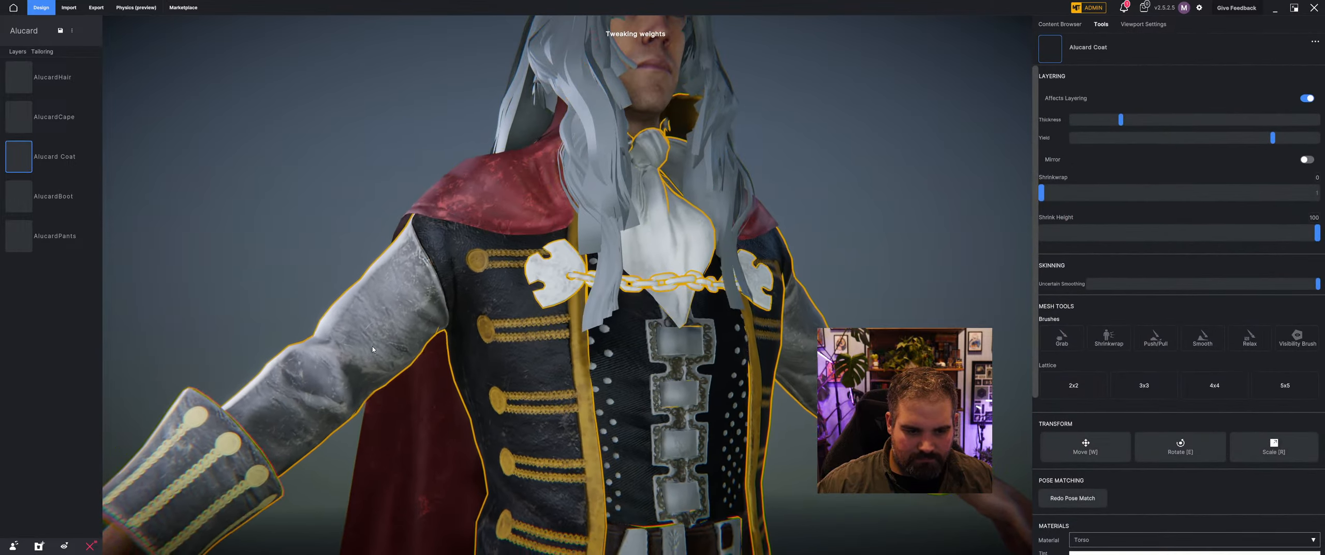
{"action": "scroll", "coordinate": [488, 359], "scroll_direction": "down", "scroll_amount": 3}
{"action": "scroll", "coordinate": [993, 180], "scroll_direction": "up", "scroll_amount": 2}
{"action": "scroll", "coordinate": [1113, 310], "scroll_direction": "down", "scroll_amount": 4}
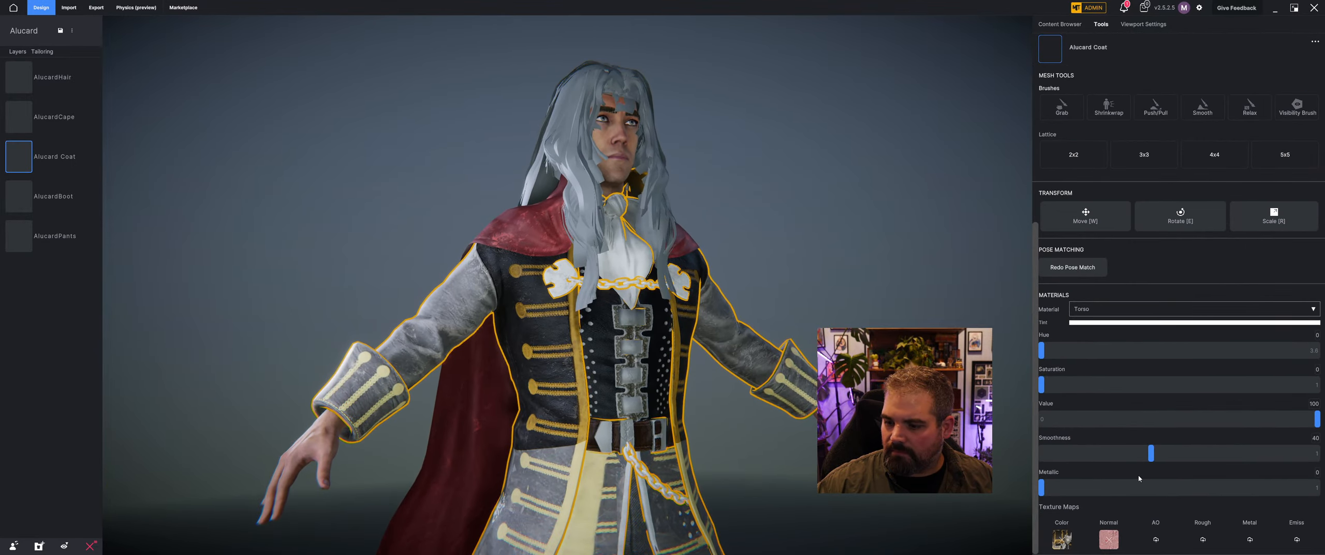
{"action": "left_click", "coordinate": [1106, 309]}
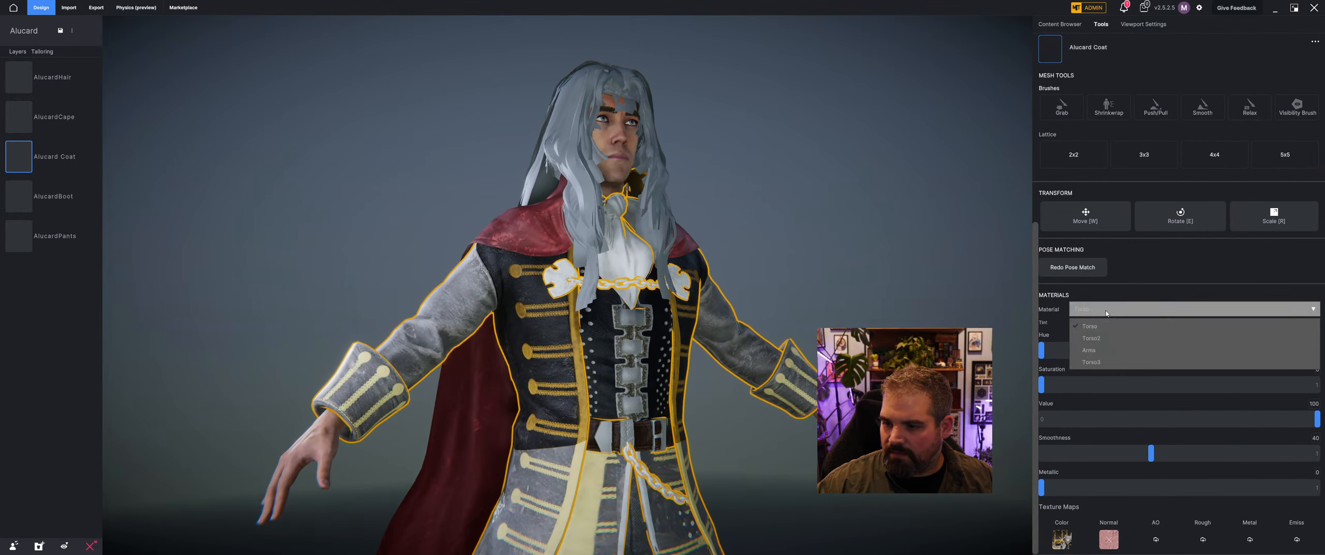
{"action": "left_click", "coordinate": [1107, 339]}
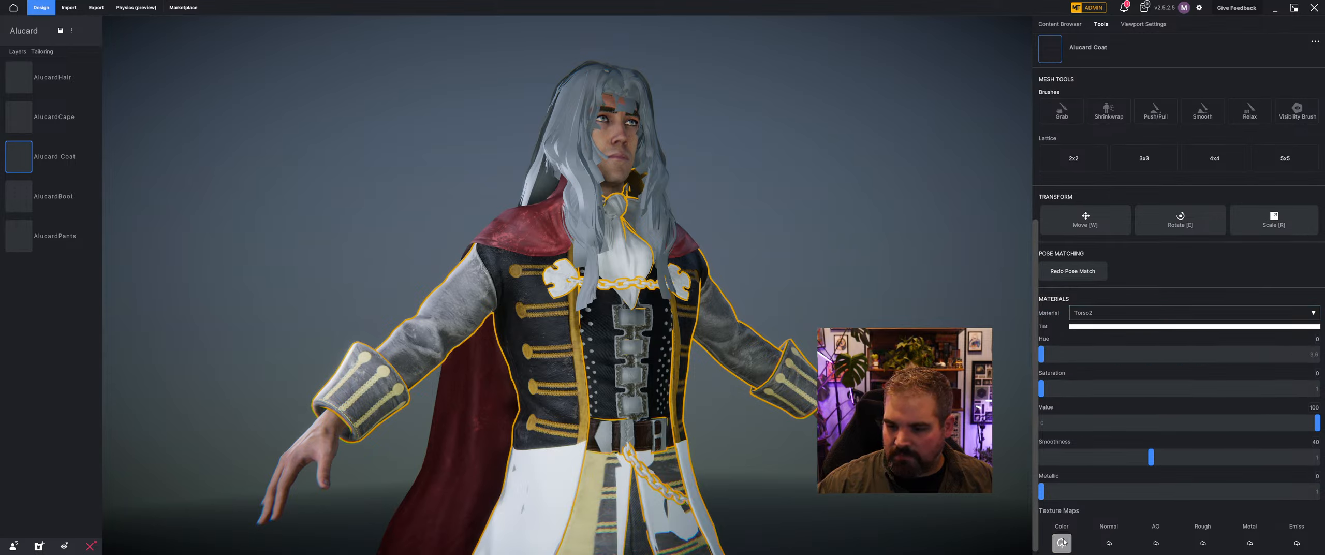
{"action": "left_click", "coordinate": [1062, 542]}
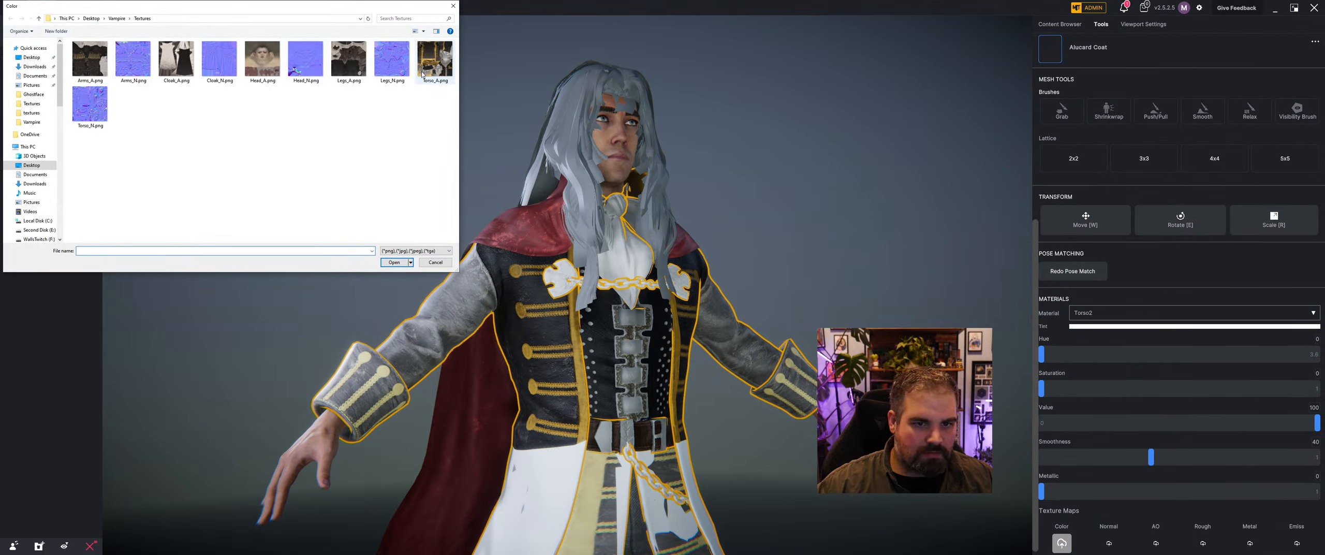
{"action": "left_click", "coordinate": [394, 262]}
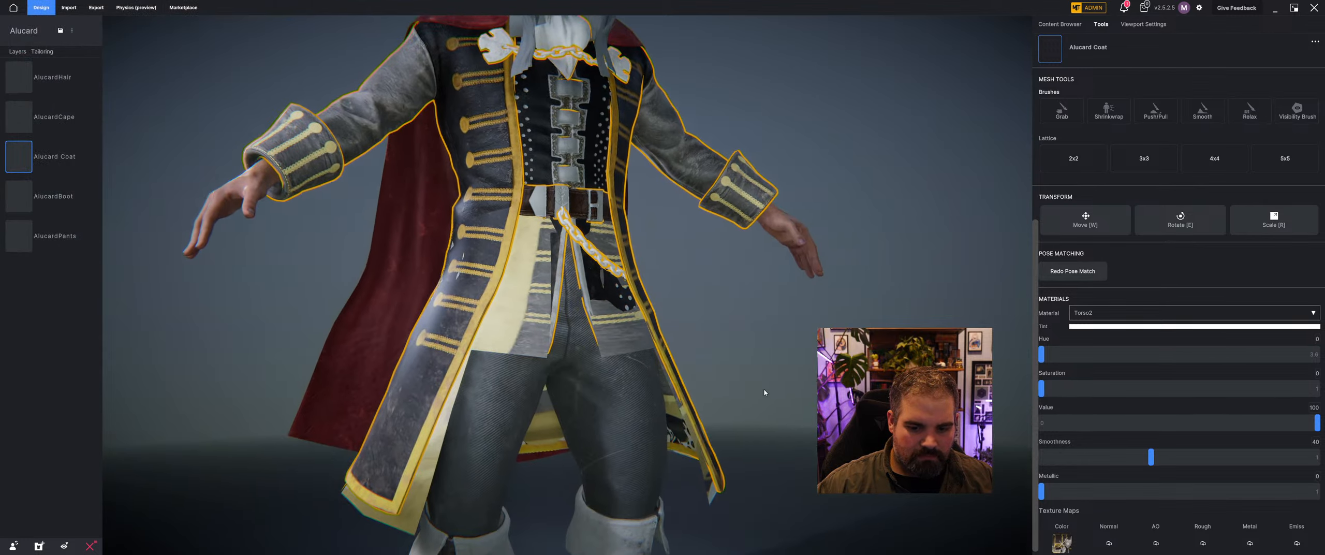
{"action": "left_click", "coordinate": [1108, 543]}
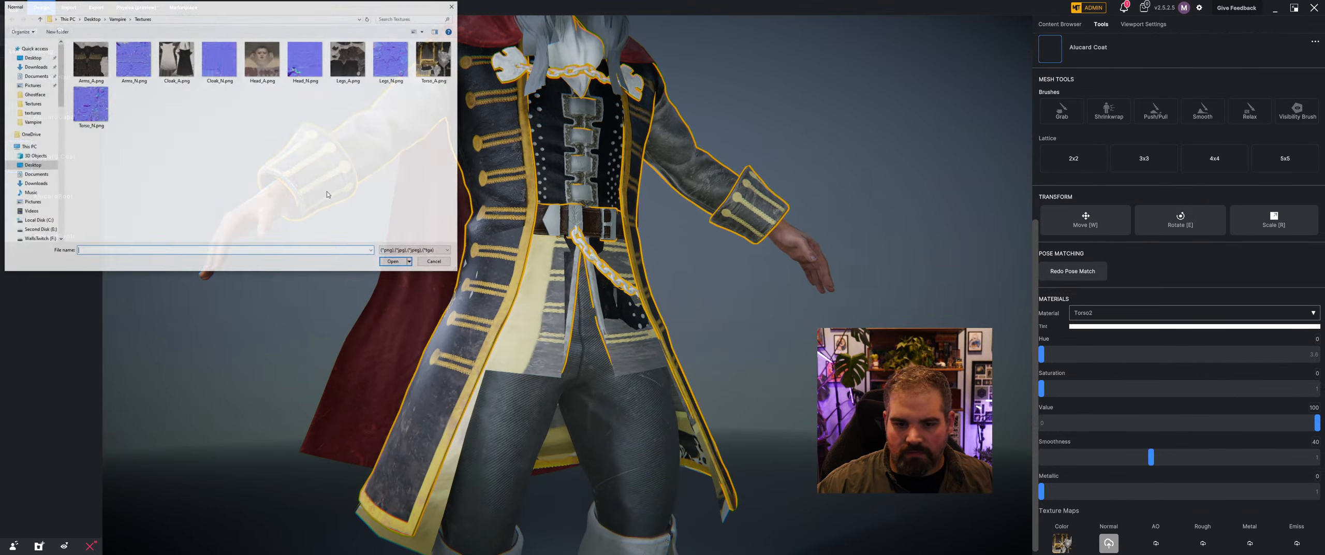
{"action": "left_click", "coordinate": [401, 265]}
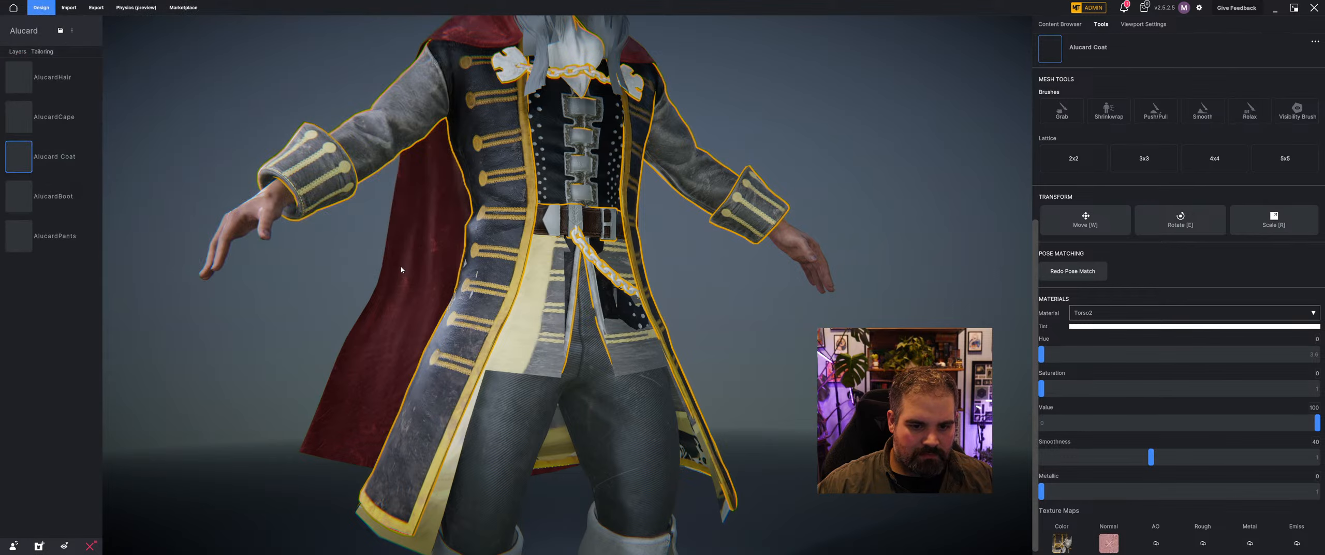
Step: Try Legs_A.png and then Arms_A.png as the Color map of the coat's Torso3 material, clearing each one
{"action": "left_click", "coordinate": [1123, 313]}
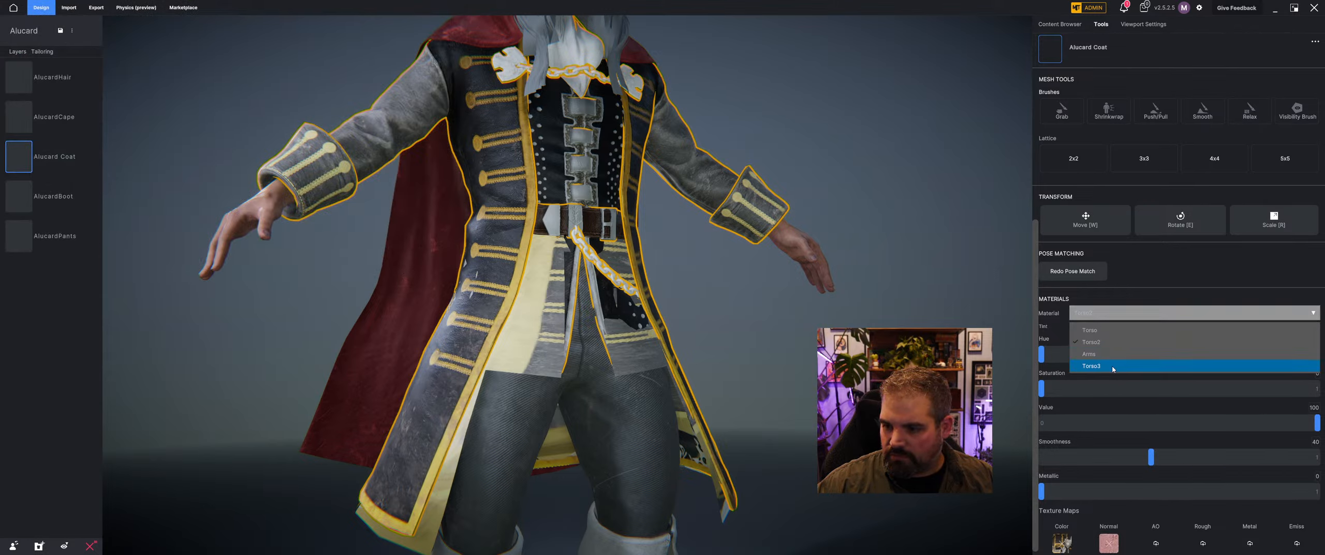
{"action": "left_click", "coordinate": [1113, 367]}
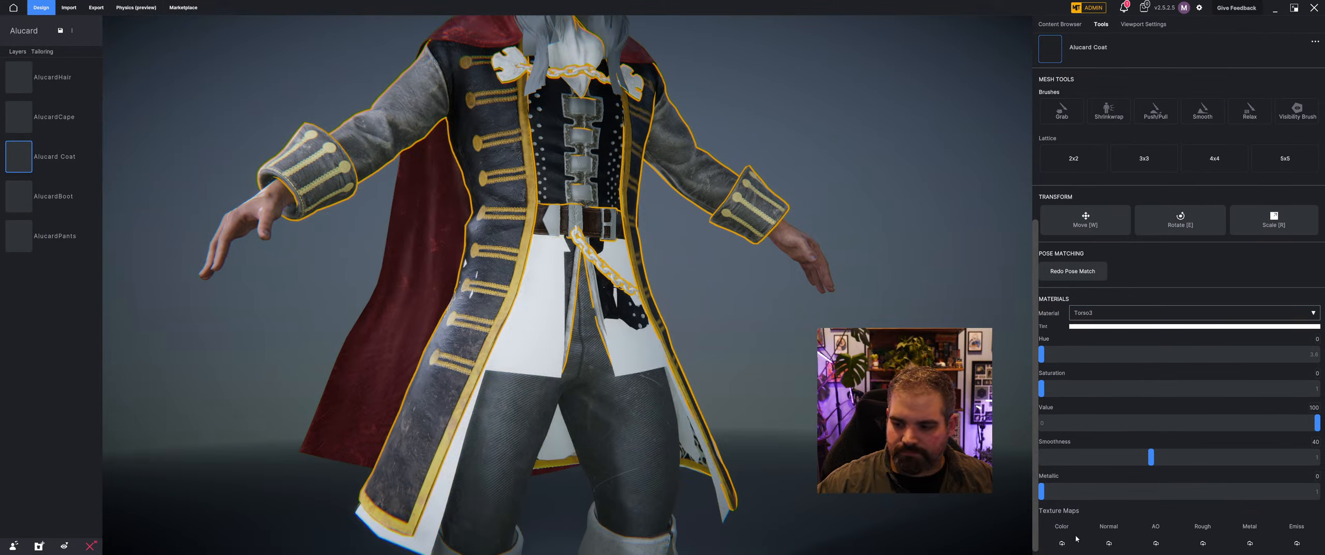
{"action": "left_click", "coordinate": [1066, 542]}
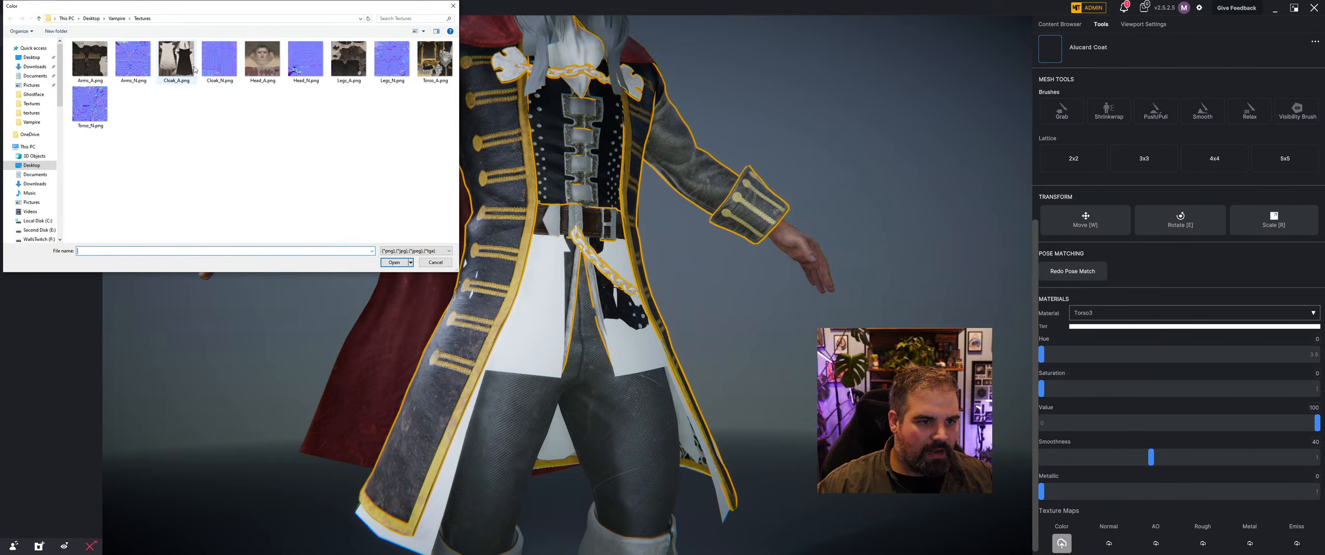
{"action": "left_click", "coordinate": [394, 262]}
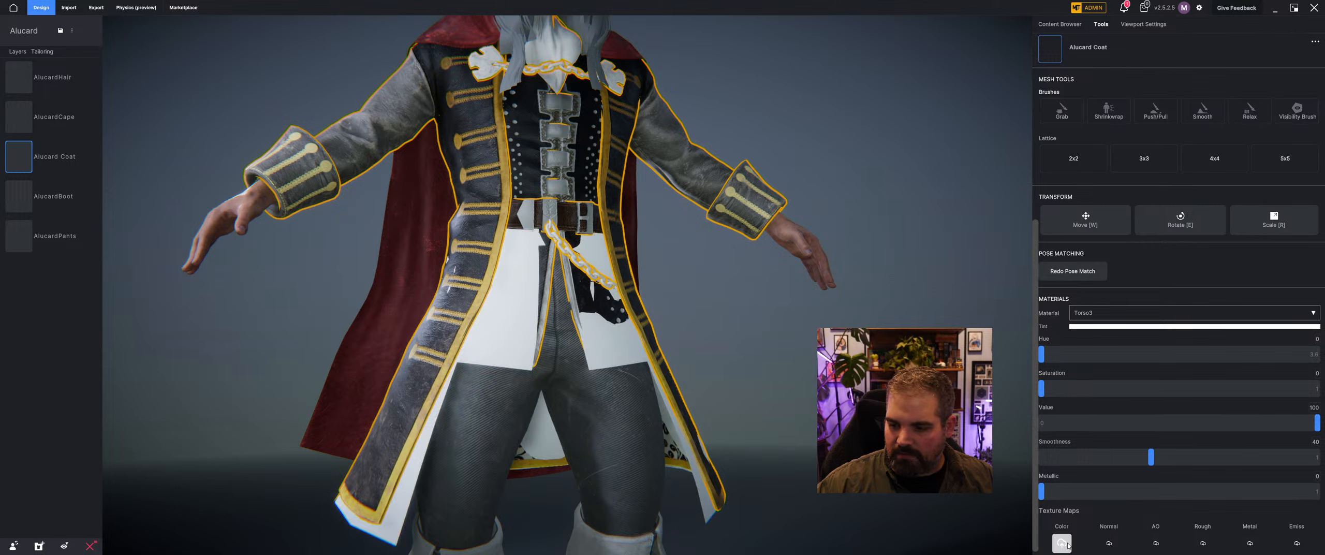
{"action": "left_click", "coordinate": [1066, 543]}
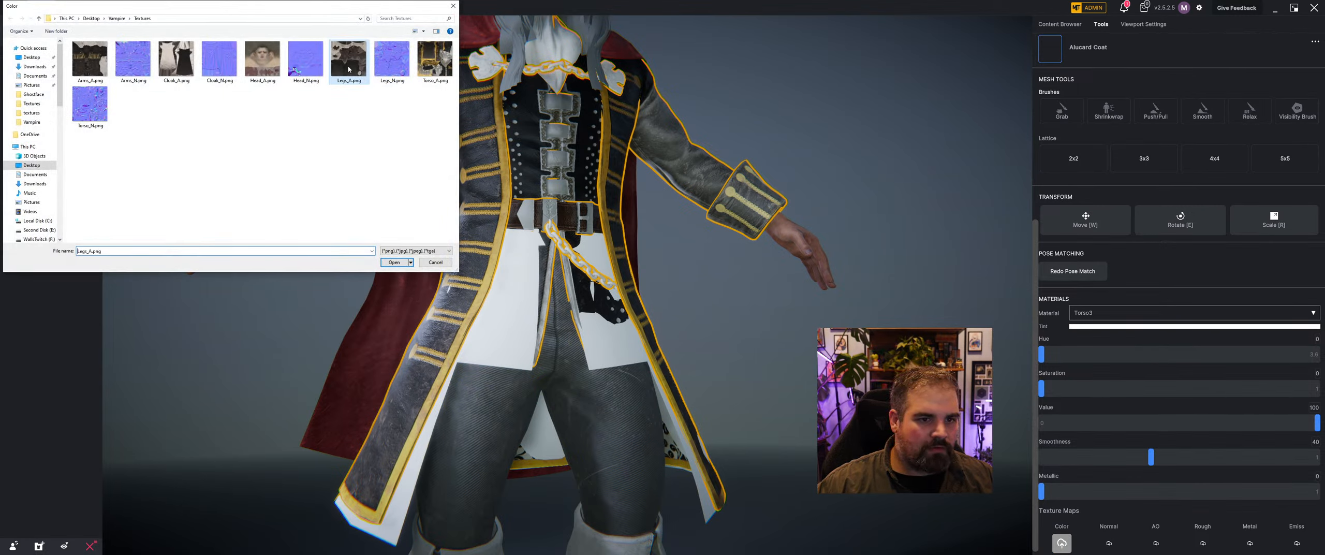
{"action": "left_click", "coordinate": [393, 262]}
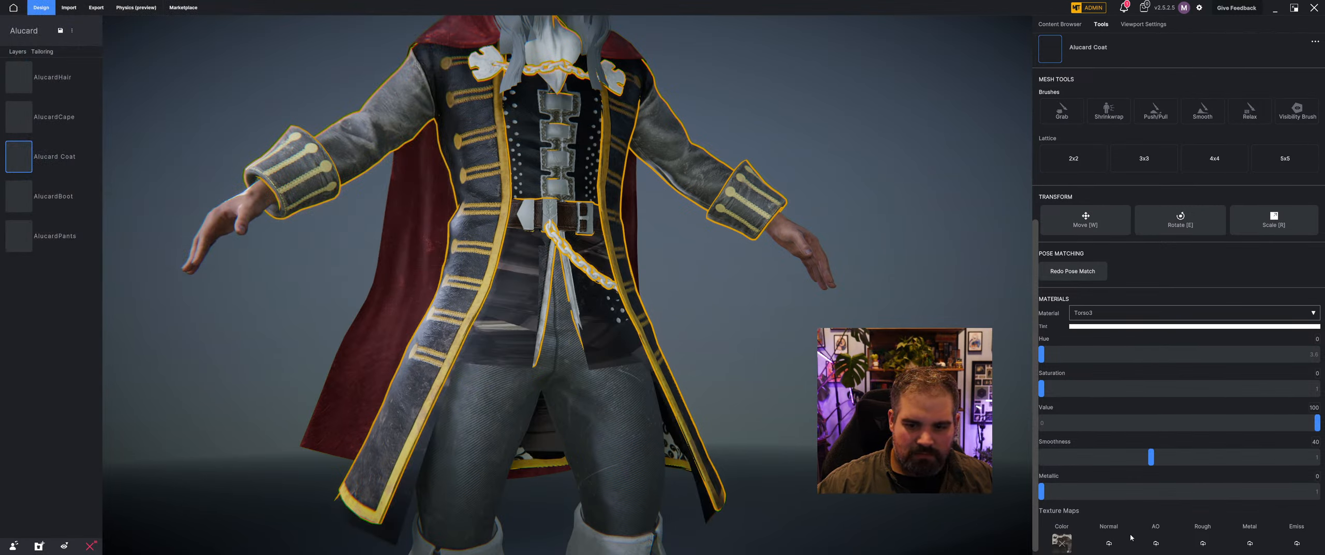
{"action": "left_click", "coordinate": [1061, 542]}
{"action": "left_click", "coordinate": [1060, 542]}
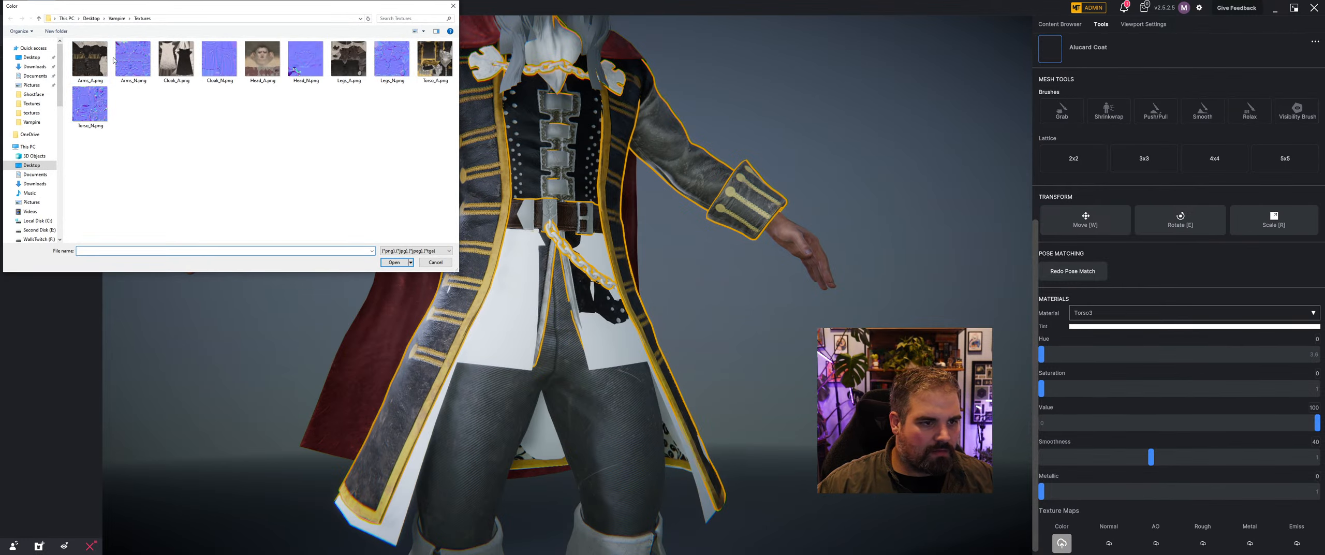
{"action": "left_click", "coordinate": [90, 58]}
{"action": "left_click", "coordinate": [394, 262]}
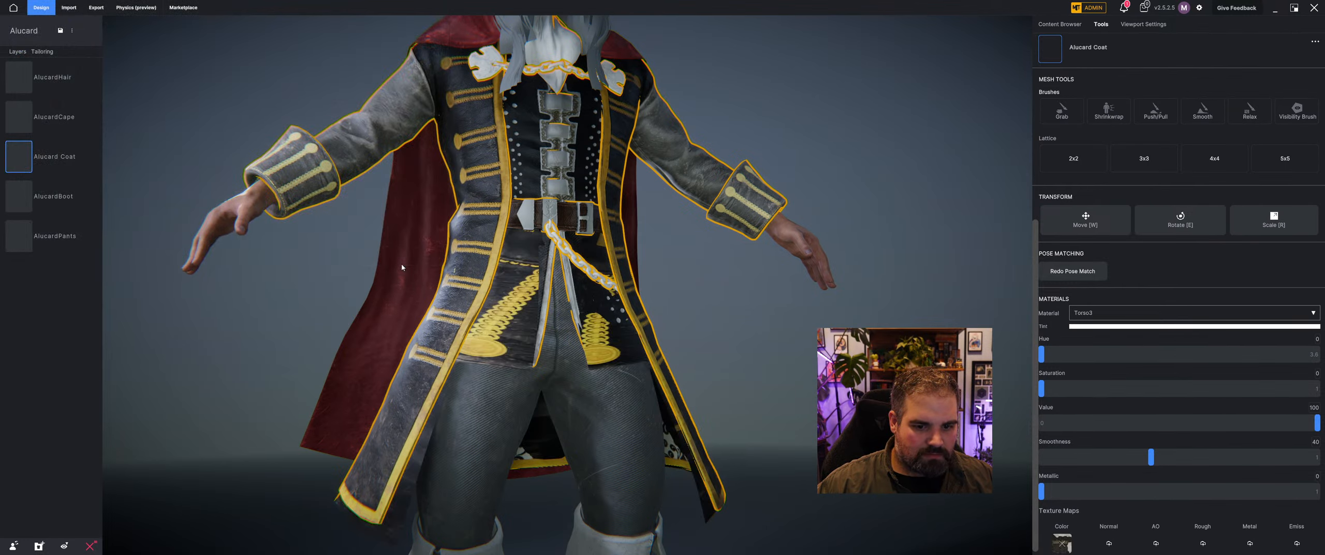
{"action": "left_click", "coordinate": [1060, 543]}
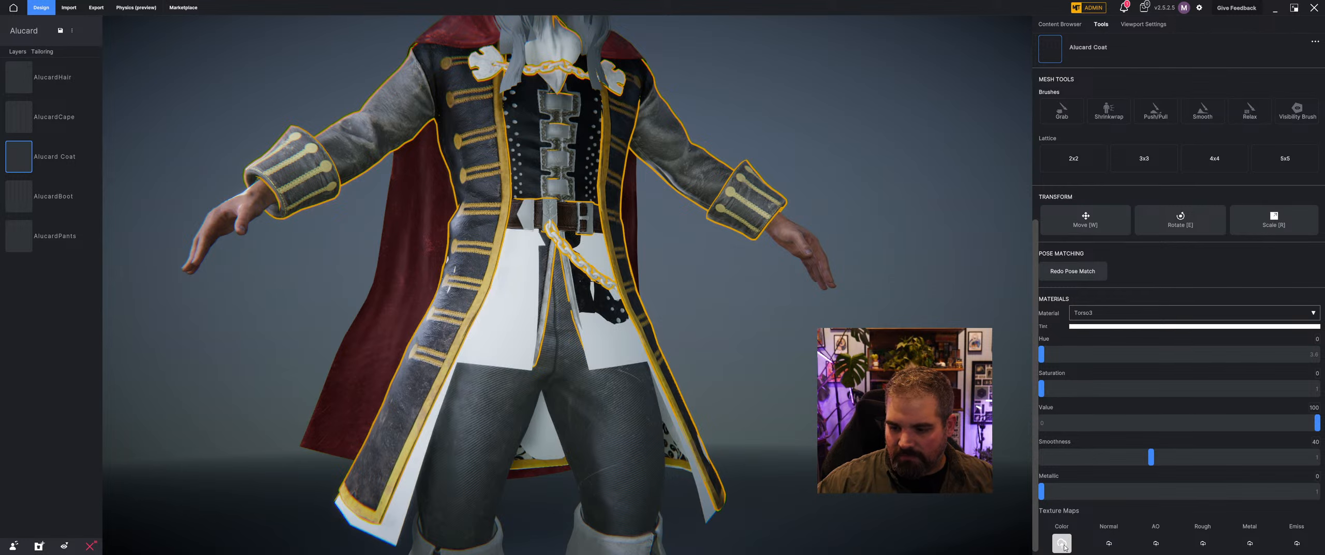
Step: Load Torso_A.png as the Color map of the coat's Torso3 material and add the matching torso Normal map
{"action": "left_click", "coordinate": [1061, 543]}
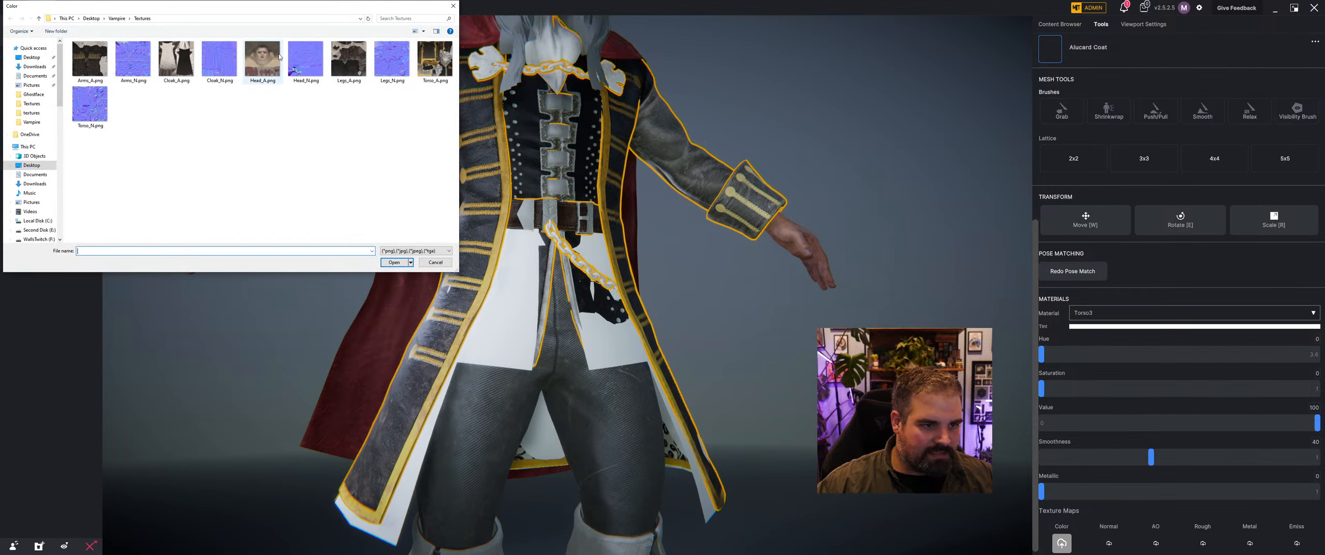
{"action": "left_click", "coordinate": [431, 62]}
{"action": "left_click", "coordinate": [393, 262]}
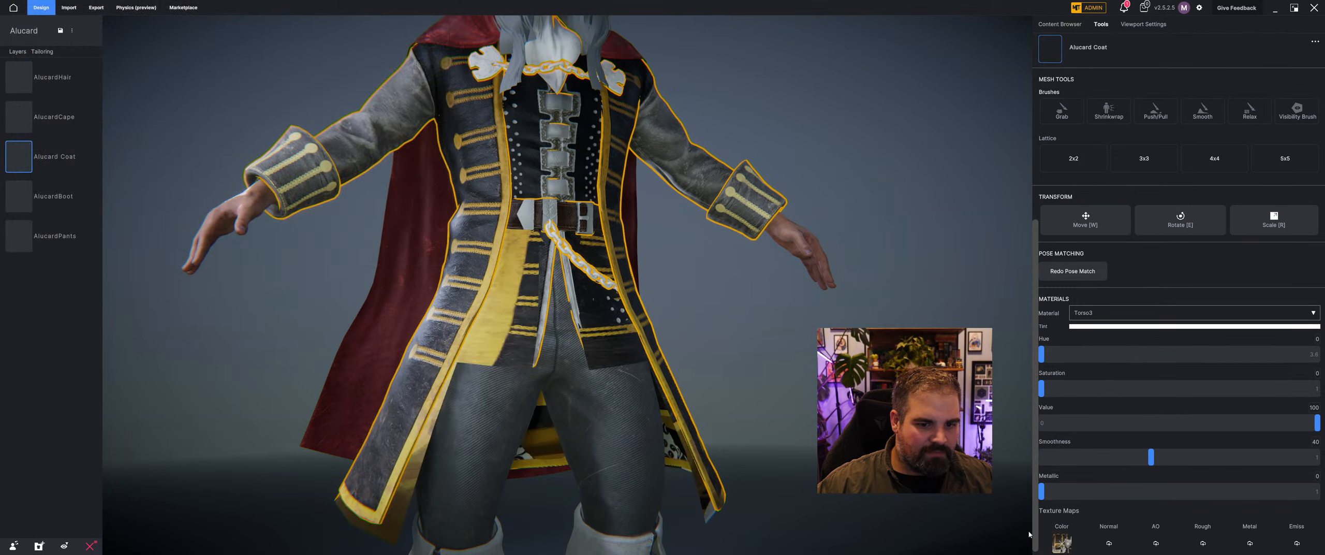
{"action": "left_click", "coordinate": [1109, 544]}
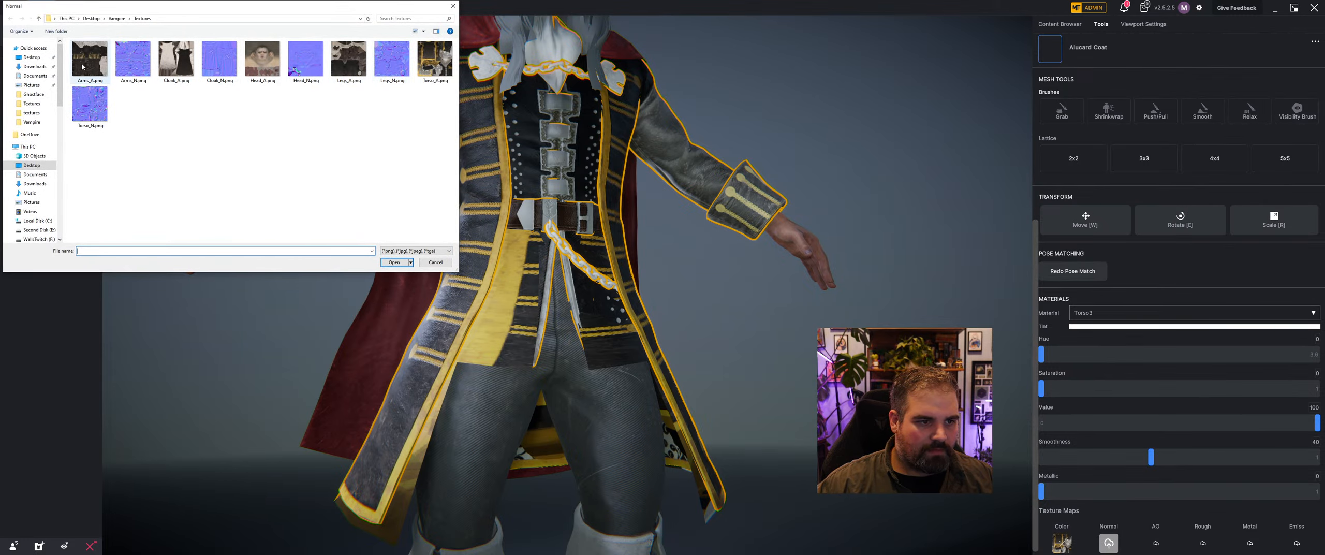
{"action": "left_click", "coordinate": [395, 262]}
Step: For the coat's Arms material, load Arms_A.png as the Color map and Arms_N.png as the Normal map
{"action": "left_click", "coordinate": [1090, 313]}
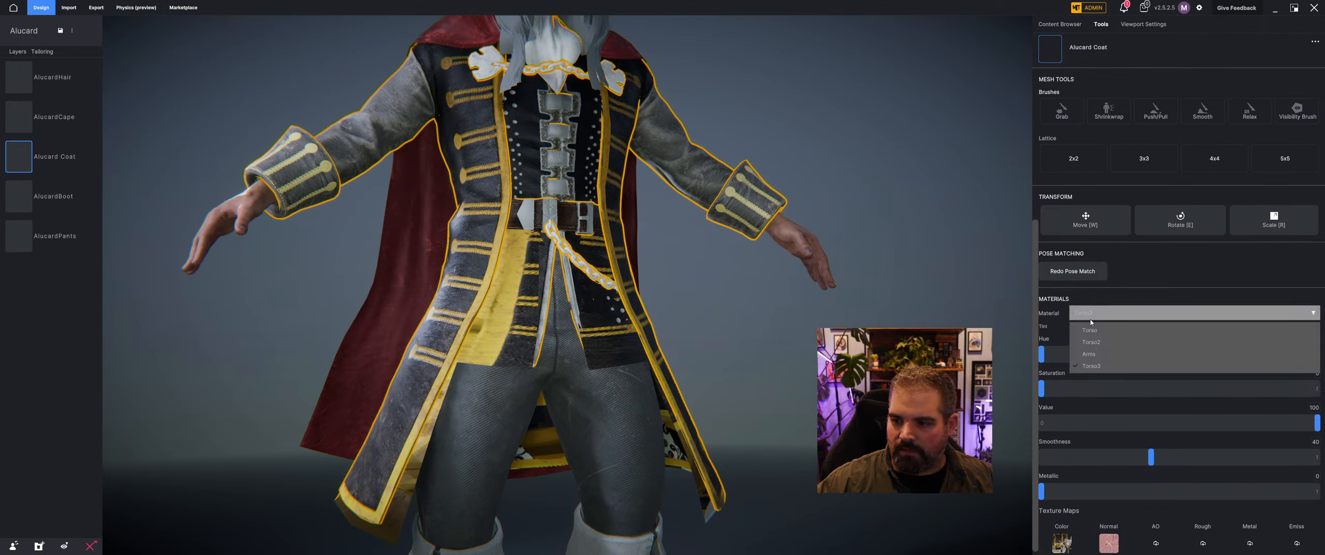
{"action": "left_click", "coordinate": [1089, 354]}
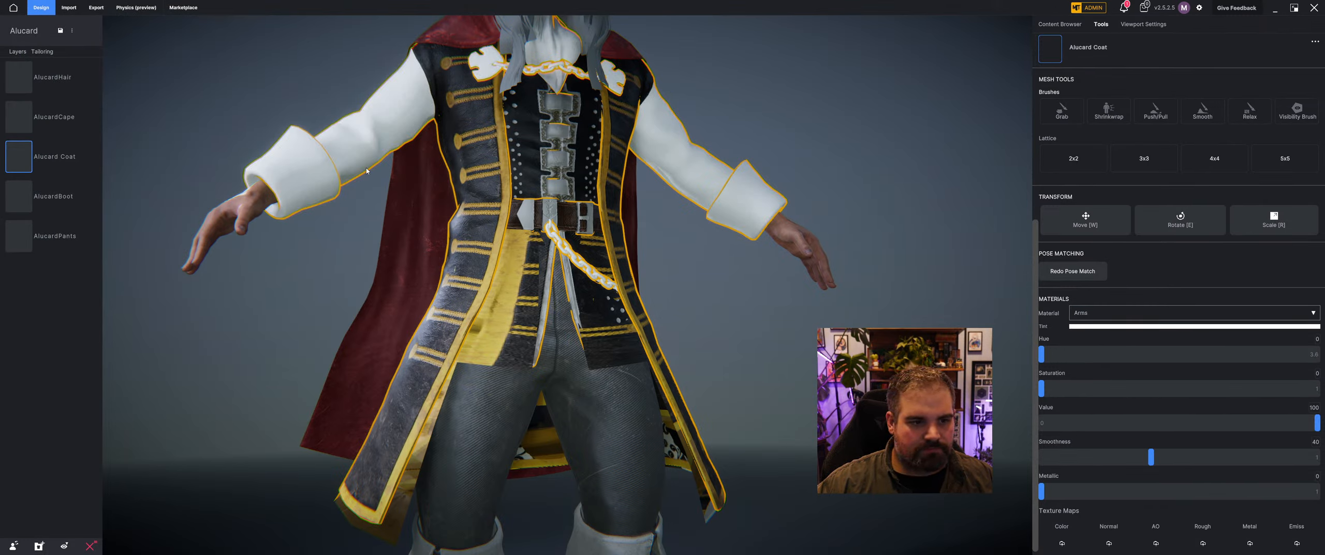
{"action": "left_click", "coordinate": [1062, 543]}
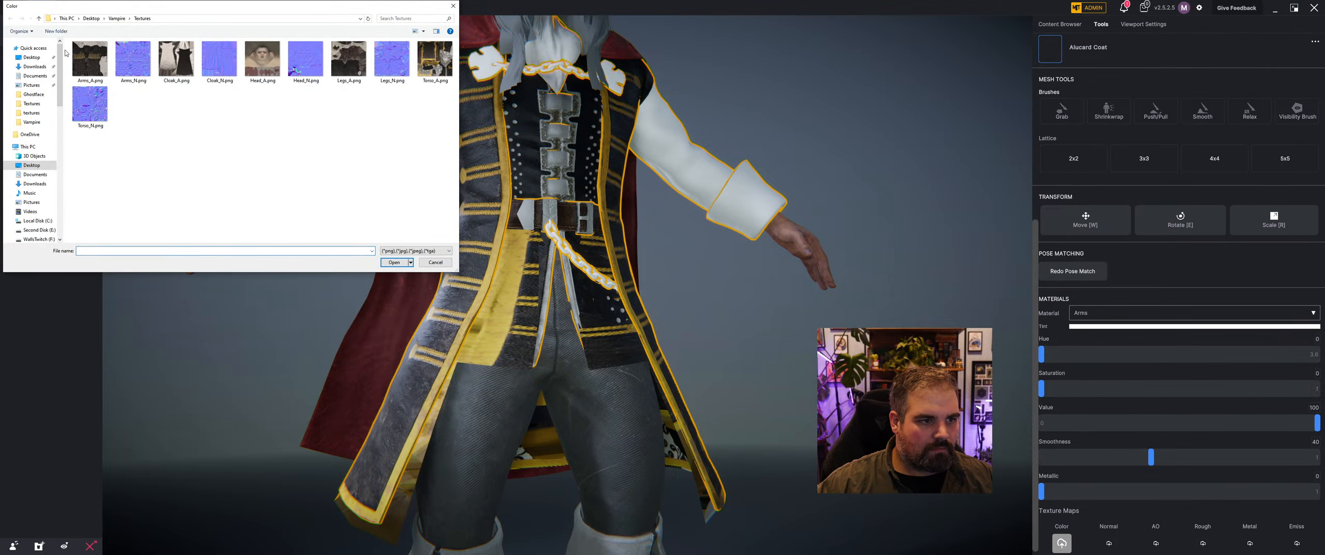
{"action": "left_click", "coordinate": [400, 265]}
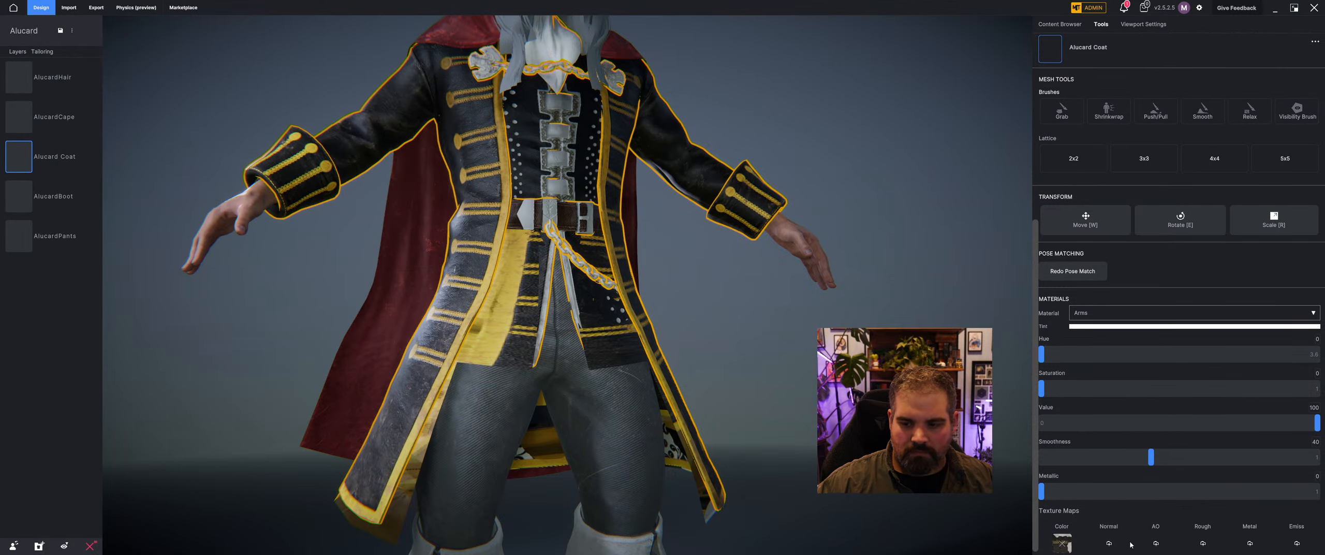
{"action": "left_click", "coordinate": [1108, 543]}
{"action": "left_click", "coordinate": [131, 77]}
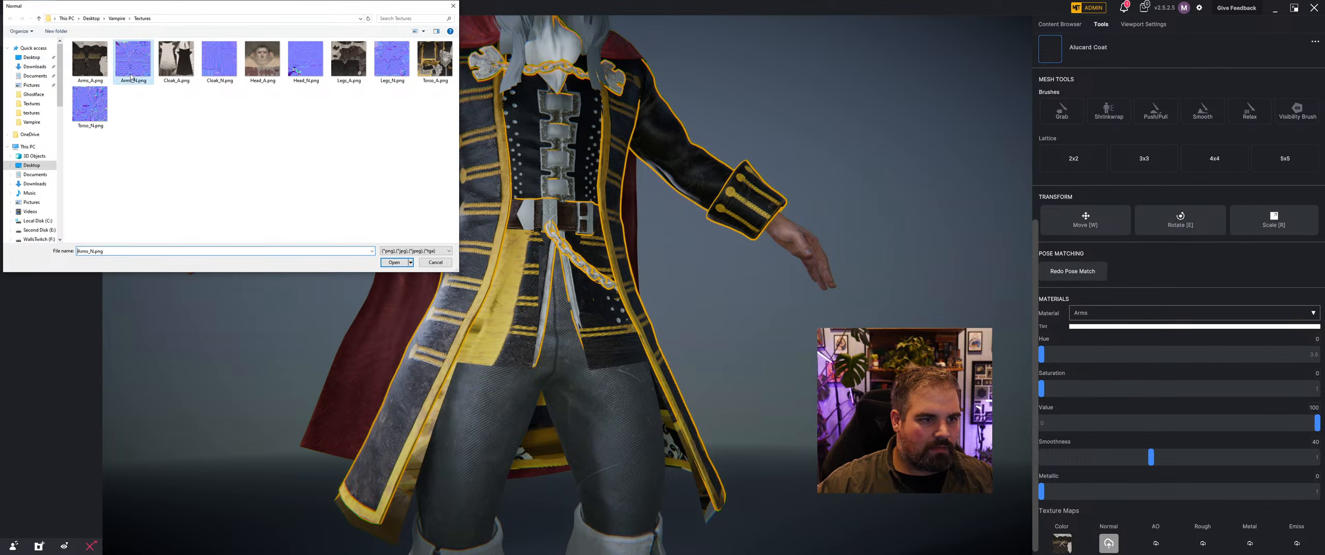
{"action": "left_click", "coordinate": [392, 261]}
Step: Clear the Color map of the AlucardPants Legs material and replace it with Legs_A.png
{"action": "left_click", "coordinate": [579, 417]}
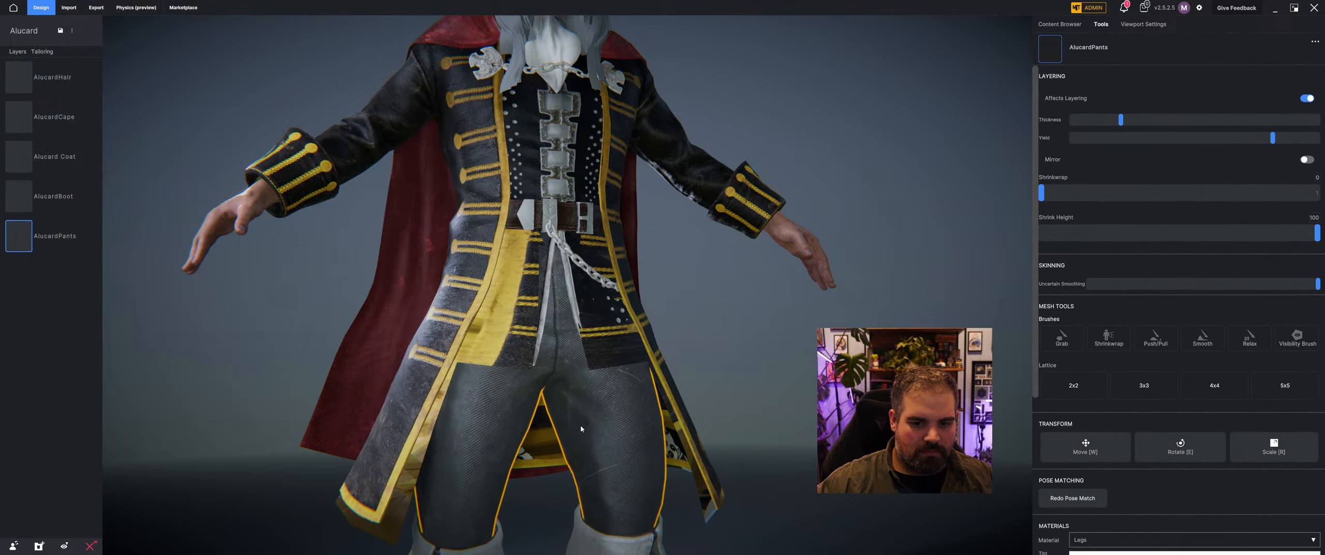
{"action": "scroll", "coordinate": [1220, 514], "scroll_direction": "down", "scroll_amount": 2}
{"action": "scroll", "coordinate": [1221, 515], "scroll_direction": "down", "scroll_amount": 3}
{"action": "left_click", "coordinate": [1068, 544]}
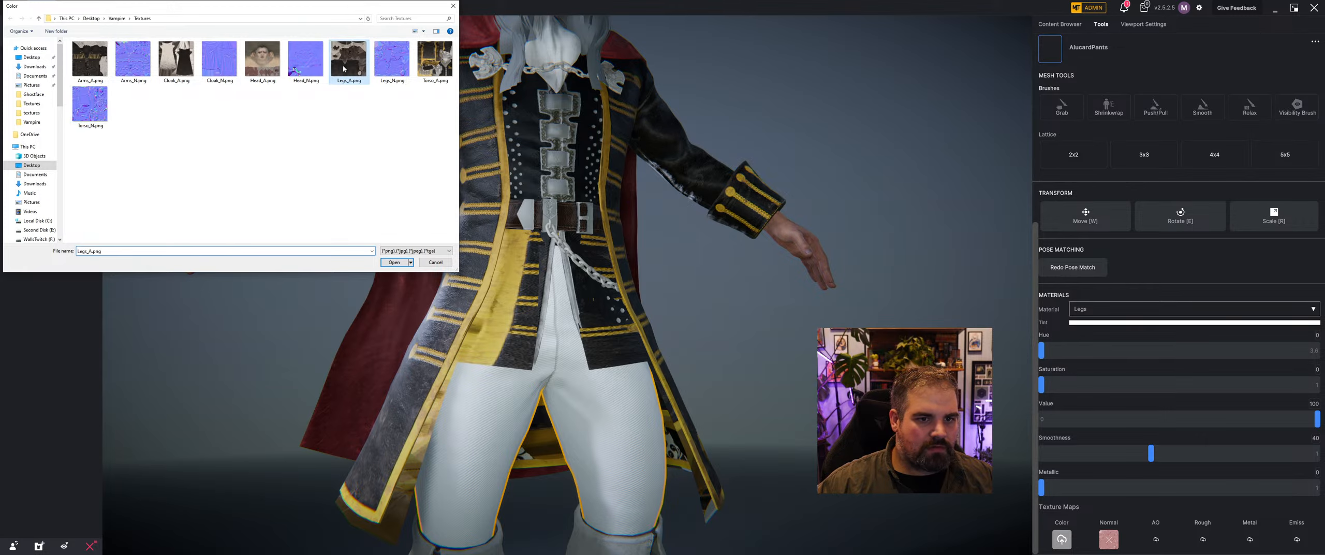
{"action": "left_click", "coordinate": [403, 262]}
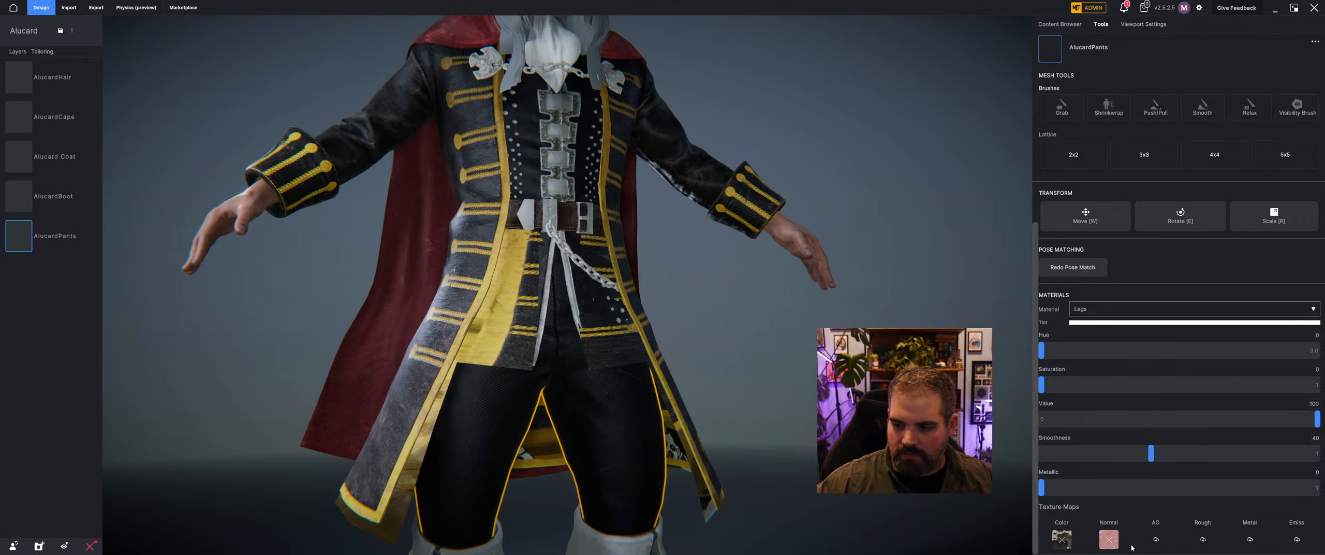
{"action": "left_click", "coordinate": [989, 494]}
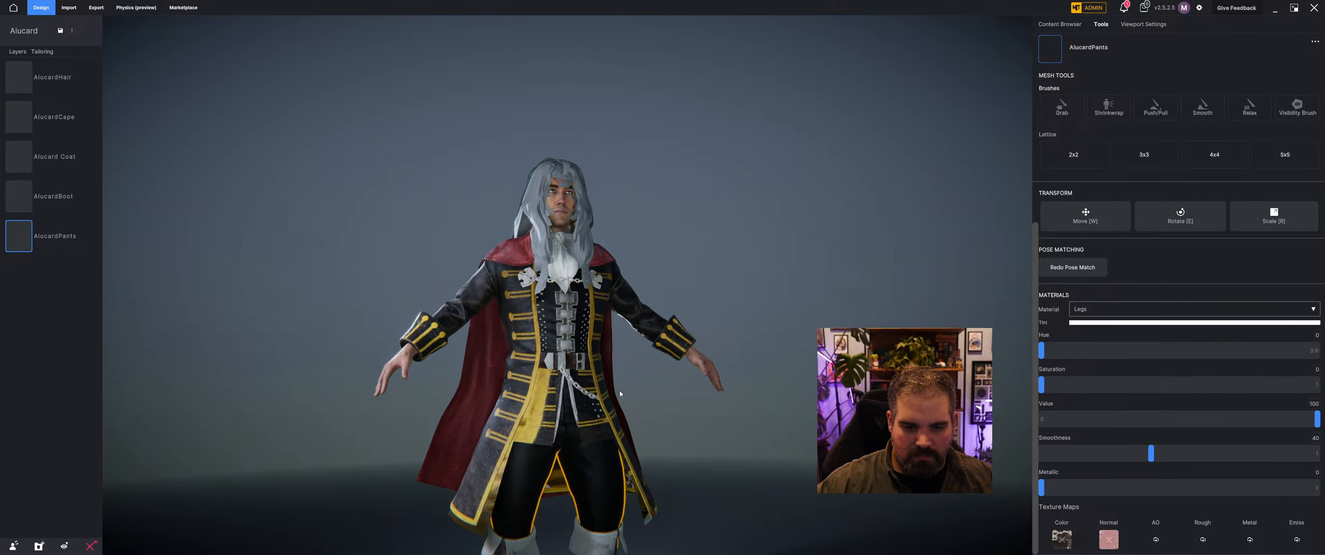
Step: Swap the current avatar for MT_Morgan_Male and transfer the equipped outfit to it
{"action": "left_click_drag", "start_coordinate": [660, 209], "coordinate": [698, 299]}
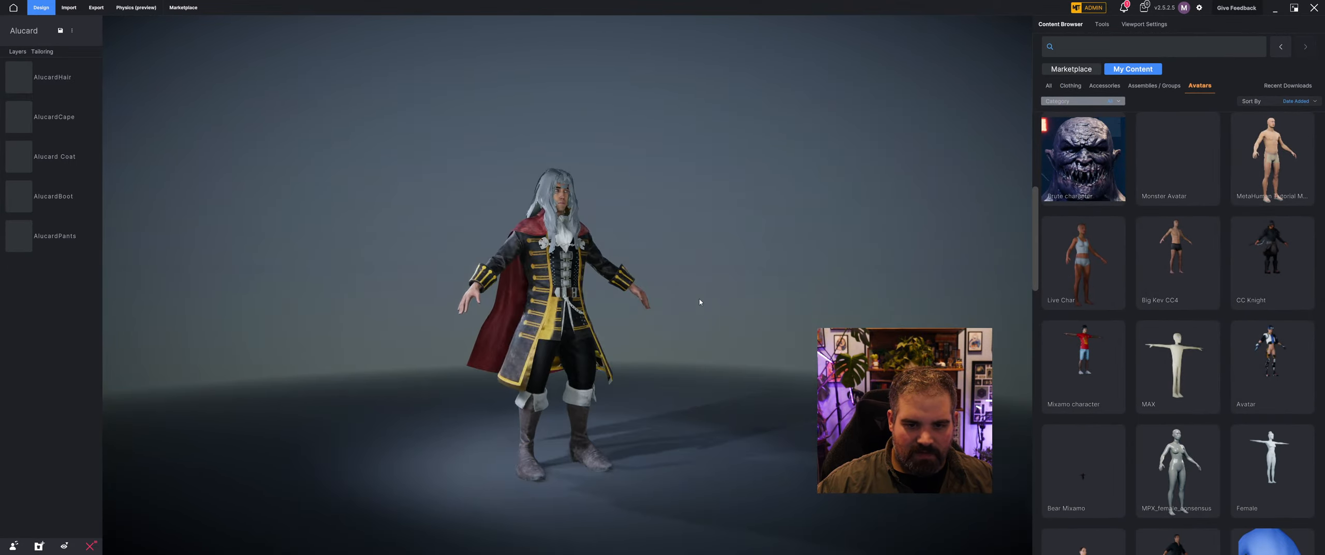
{"action": "mouse_move", "coordinate": [1052, 237]}
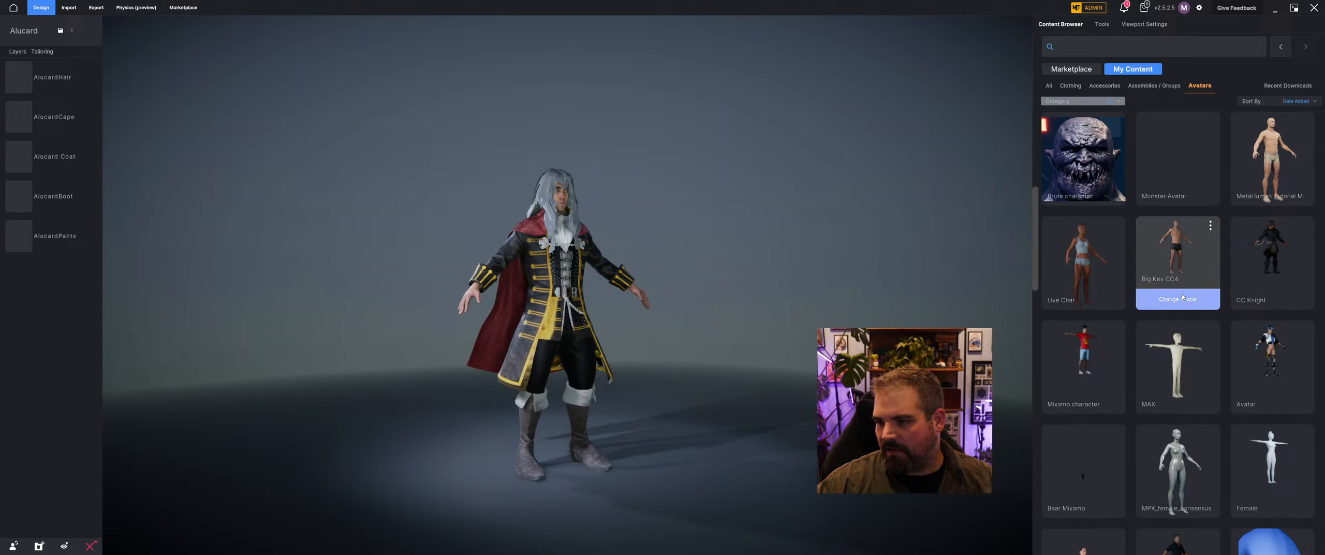
{"action": "scroll", "coordinate": [1184, 297], "scroll_direction": "up", "scroll_amount": 2}
{"action": "scroll", "coordinate": [1180, 290], "scroll_direction": "up", "scroll_amount": 4}
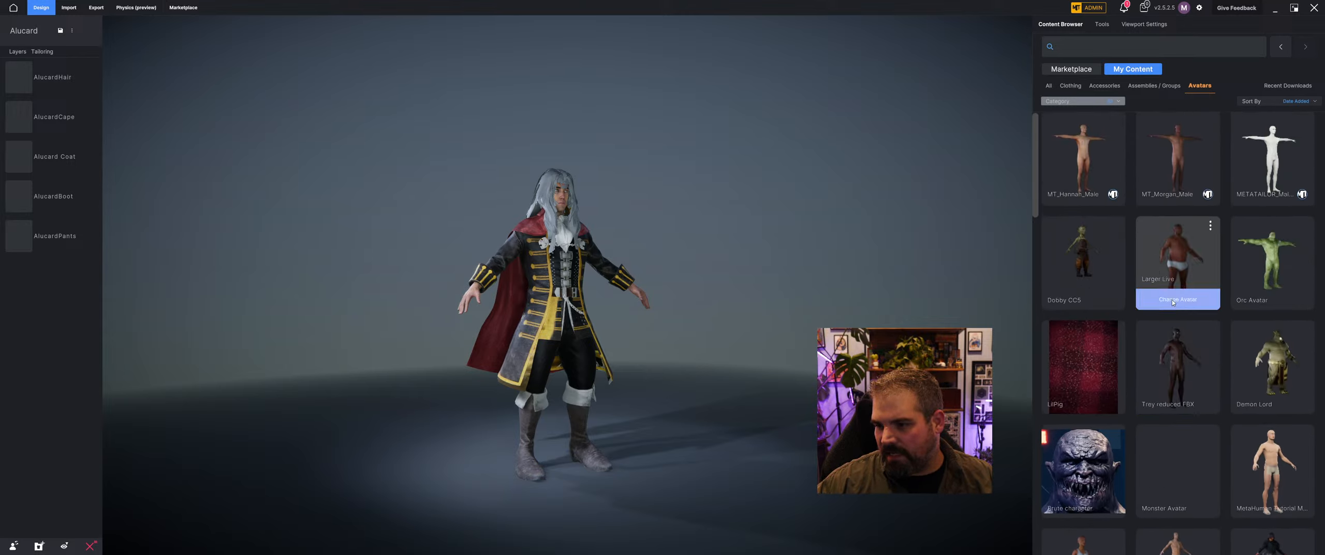
{"action": "mouse_move", "coordinate": [1079, 291]}
{"action": "mouse_move", "coordinate": [1099, 194]}
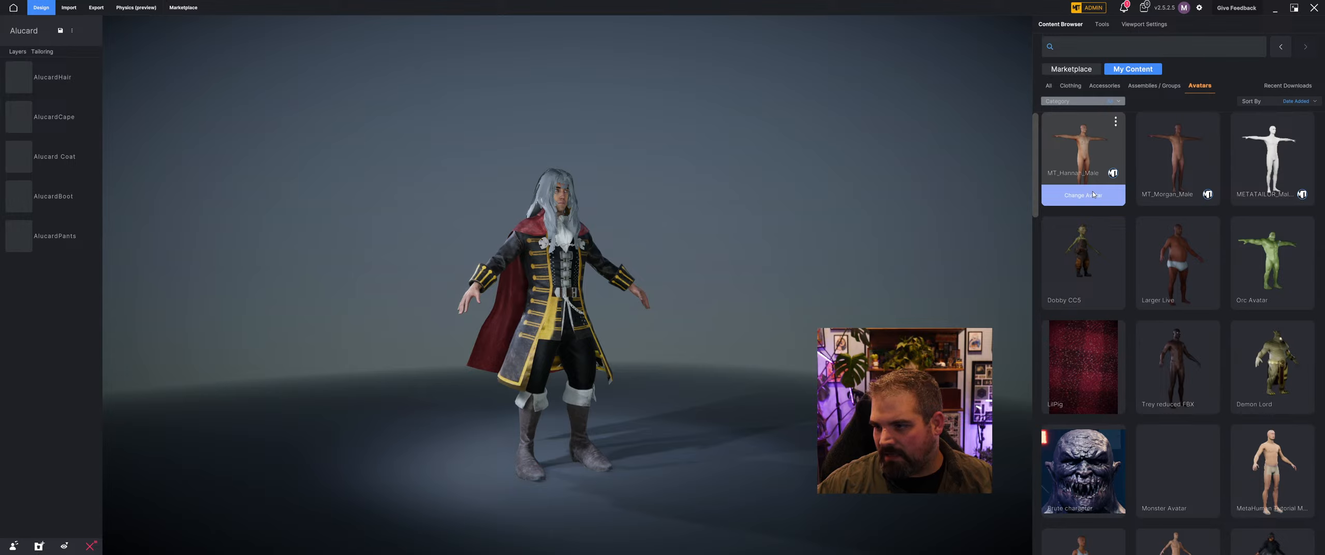
{"action": "left_click", "coordinate": [1152, 197]}
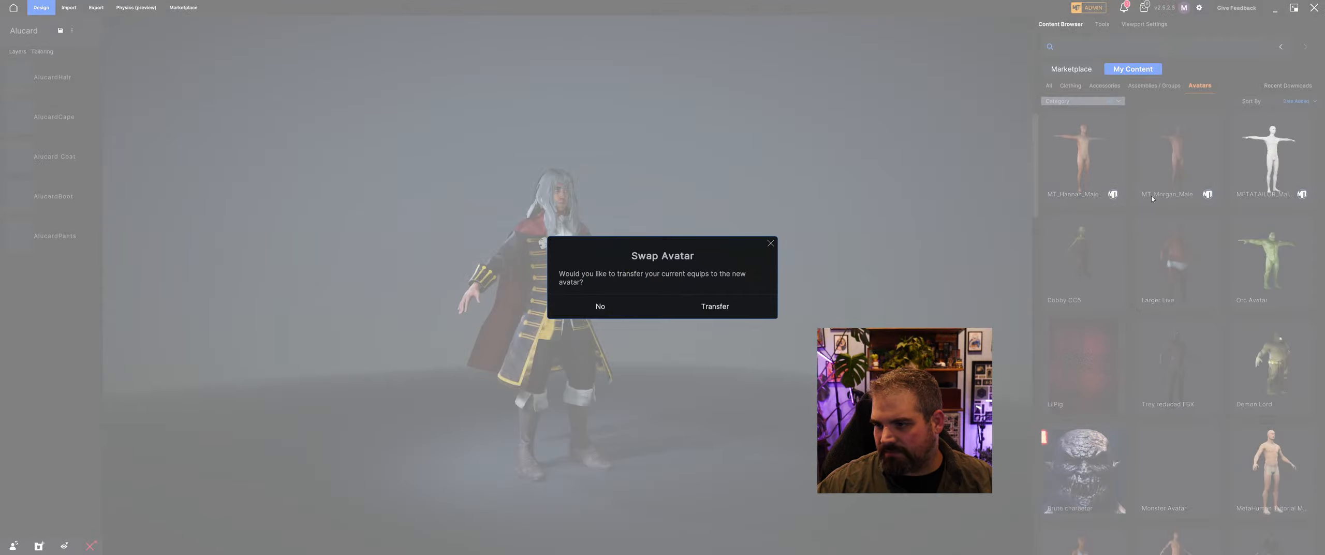
{"action": "left_click", "coordinate": [725, 305]}
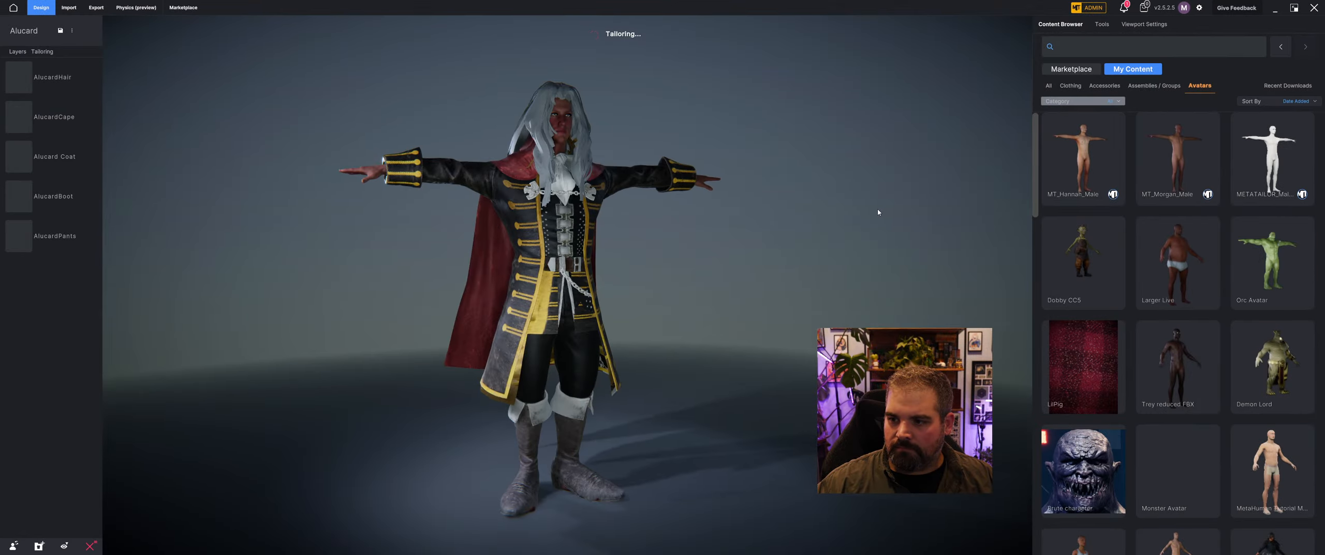
Step: Play the Female Idle animation on the avatar wearing the transferred Alucard outfit
{"action": "middle_click_drag", "start_coordinate": [849, 298], "coordinate": [836, 395]}
{"action": "scroll", "coordinate": [830, 388], "scroll_direction": "up", "scroll_amount": 4}
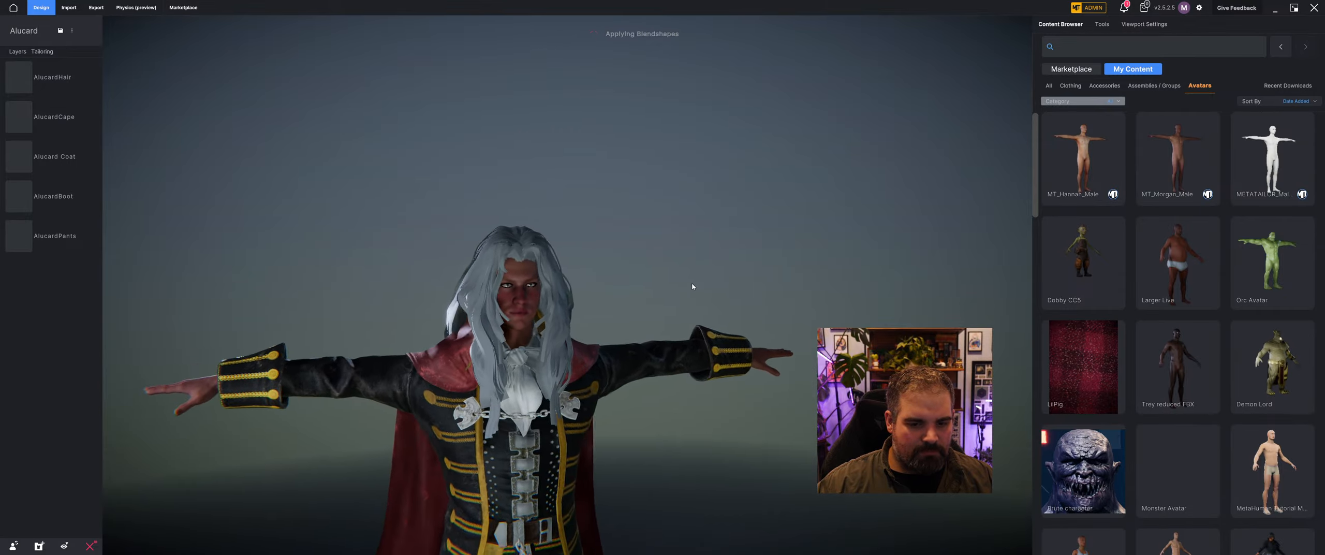
{"action": "middle_click_drag", "start_coordinate": [691, 287], "coordinate": [629, 408]}
{"action": "scroll", "coordinate": [673, 368], "scroll_direction": "up", "scroll_amount": 3}
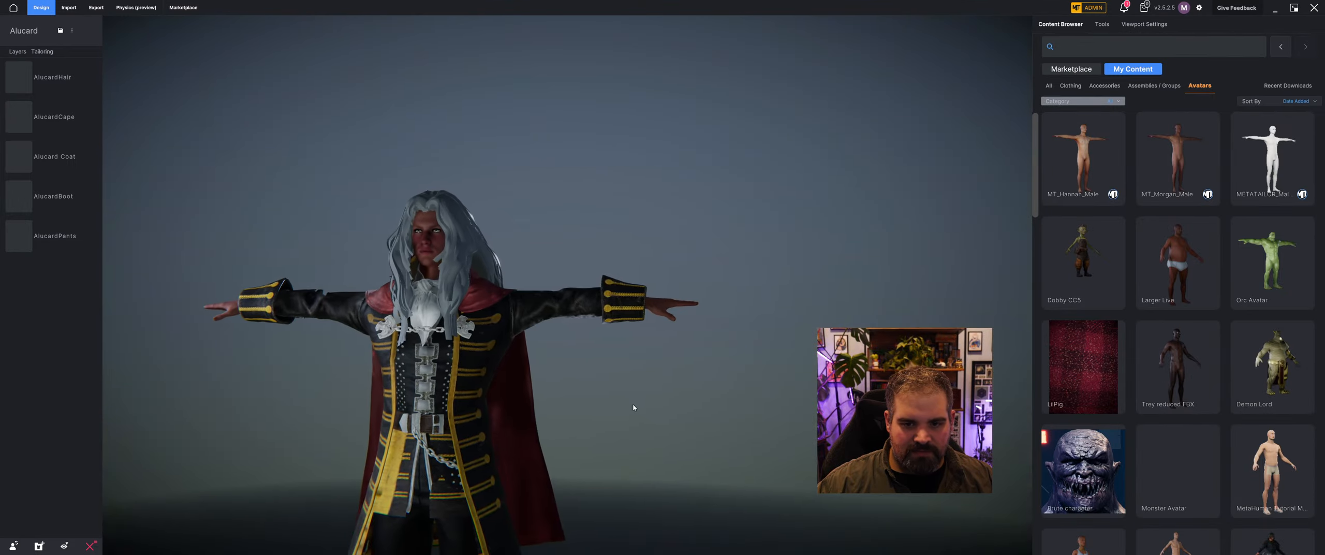
{"action": "left_click", "coordinate": [1144, 24]}
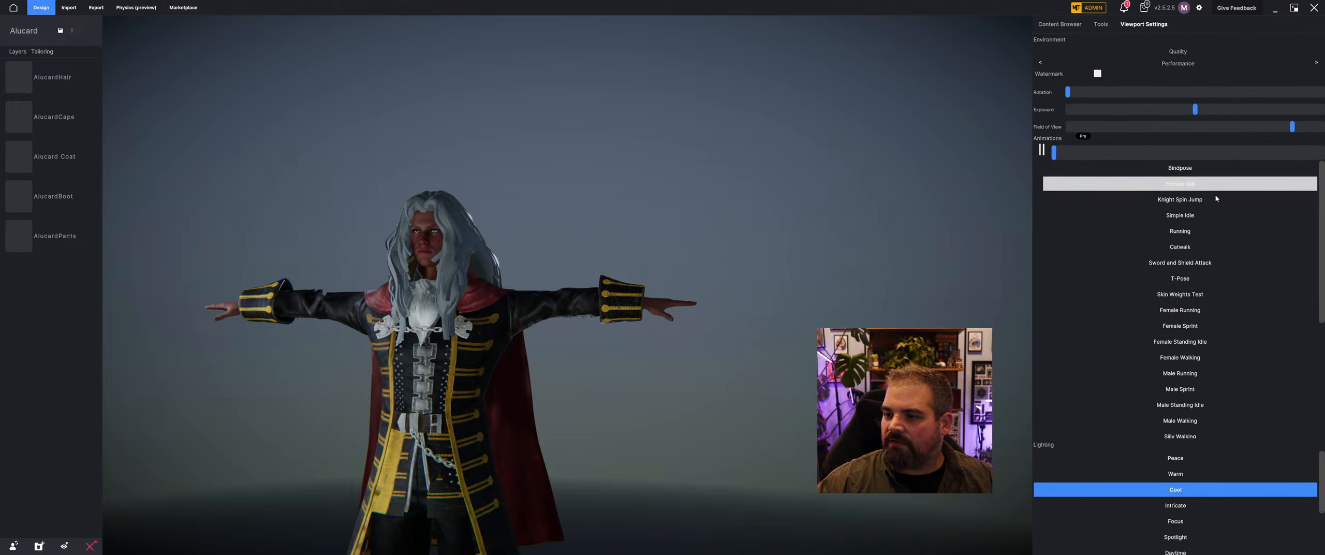
{"action": "left_click", "coordinate": [1180, 184]}
{"action": "middle_click_drag", "start_coordinate": [554, 261], "coordinate": [585, 249]}
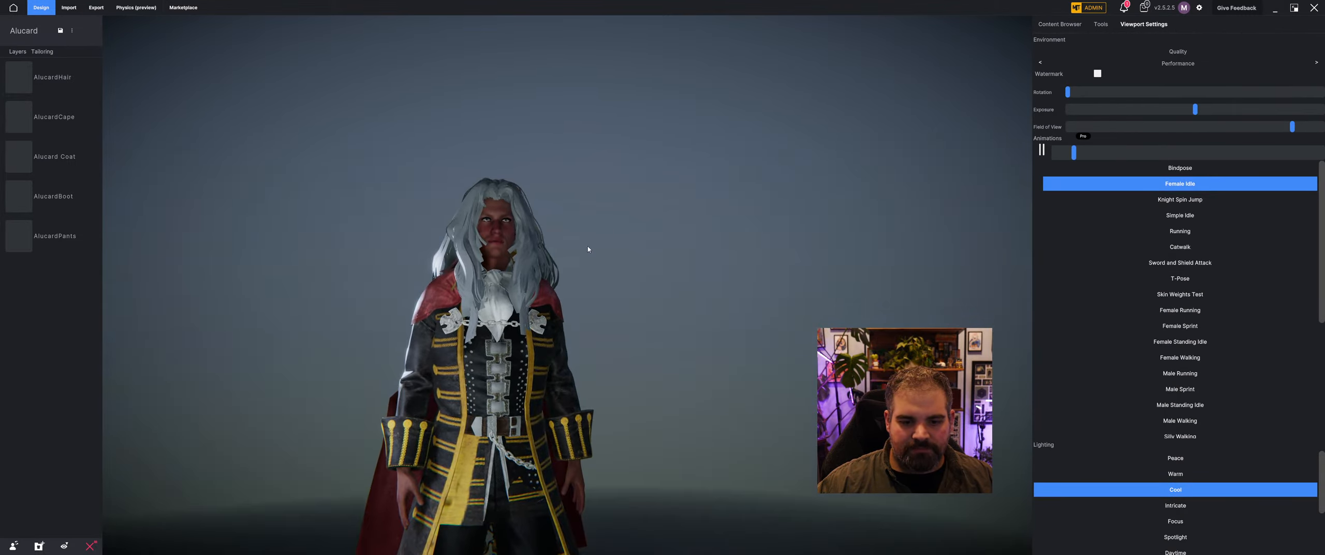
{"action": "scroll", "coordinate": [595, 262], "scroll_direction": "down", "scroll_amount": 3}
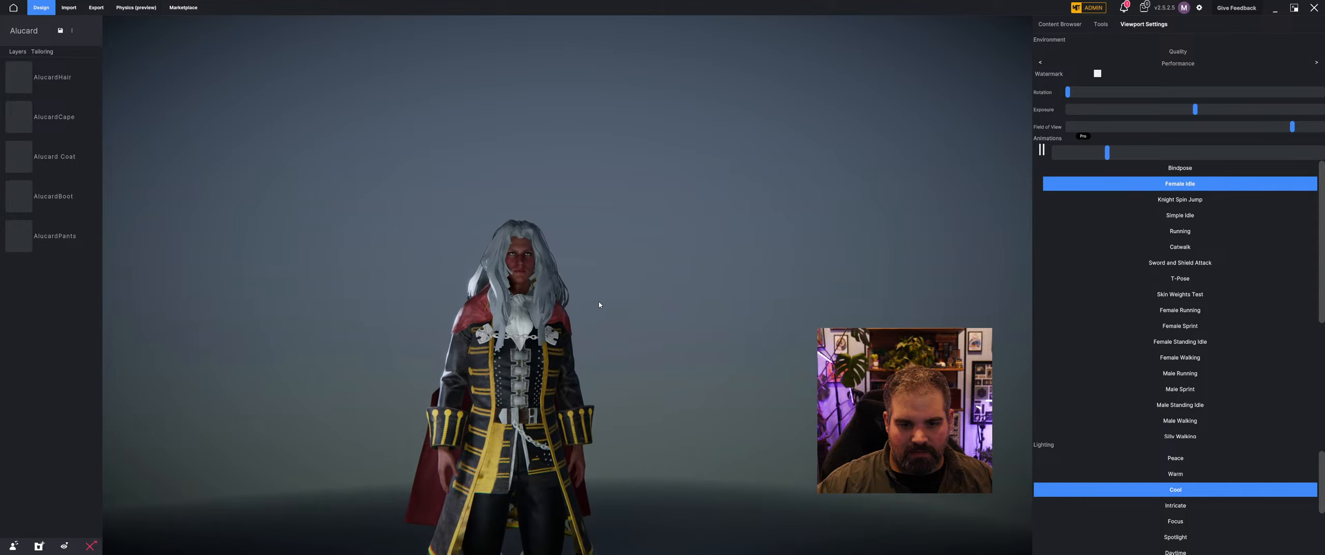
{"action": "scroll", "coordinate": [598, 300], "scroll_direction": "up", "scroll_amount": 5}
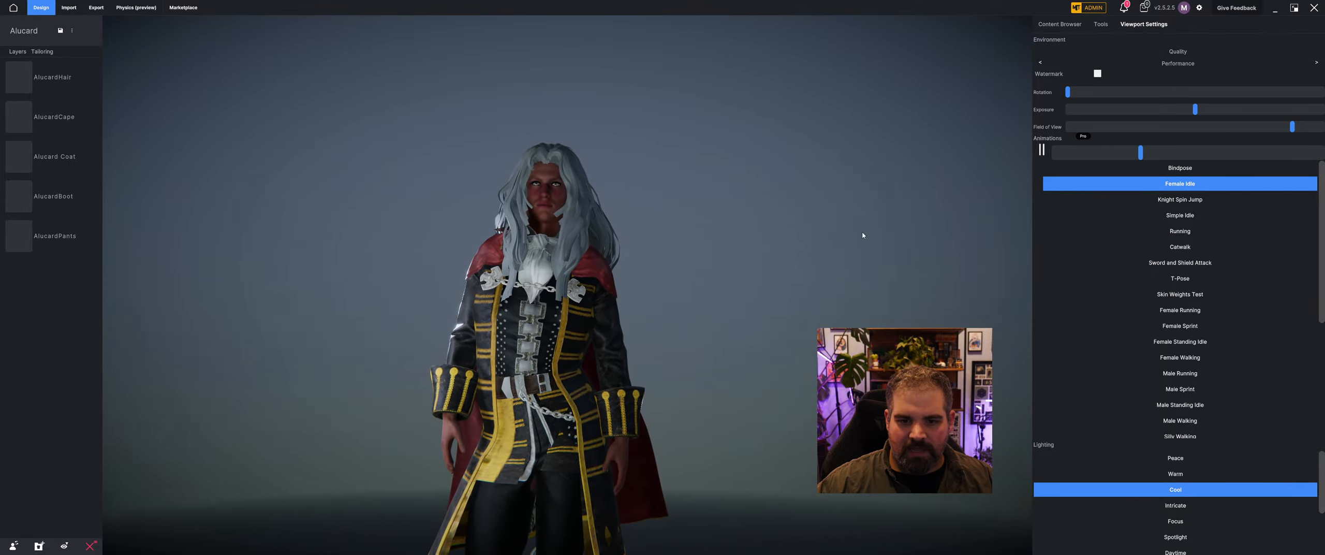
Step: Pause the Female Idle animation, scrub it back to an earlier pose, and inspect the fit of the hair and outfit
{"action": "left_click", "coordinate": [1041, 150]}
{"action": "left_click_drag", "start_coordinate": [677, 236], "coordinate": [688, 215]}
{"action": "middle_click_drag", "start_coordinate": [687, 215], "coordinate": [697, 279]}
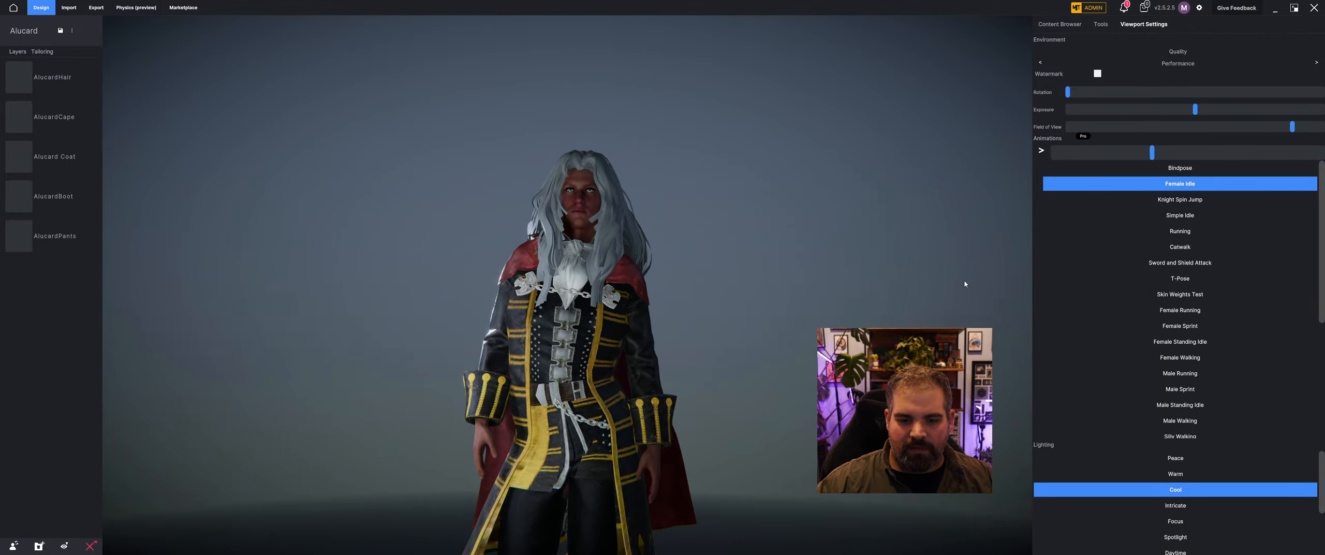
{"action": "left_click_drag", "start_coordinate": [1152, 153], "coordinate": [1109, 172]}
{"action": "left_click_drag", "start_coordinate": [729, 204], "coordinate": [775, 198]}
{"action": "scroll", "coordinate": [750, 220], "scroll_direction": "down", "scroll_amount": 2}
{"action": "scroll", "coordinate": [750, 220], "scroll_direction": "up", "scroll_amount": 3}
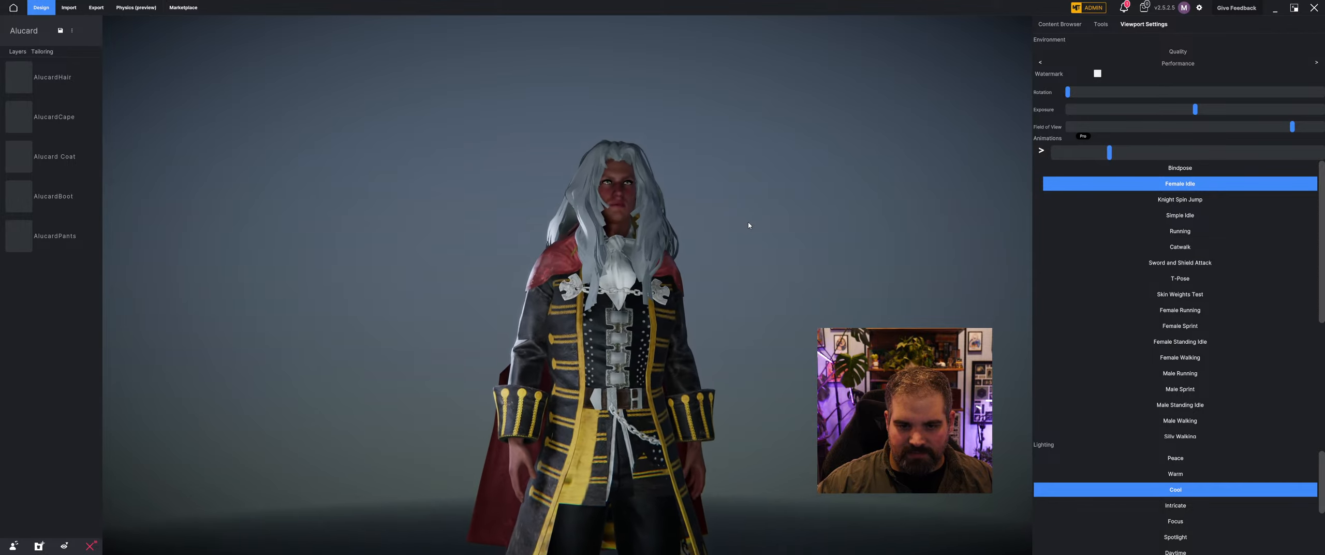
{"action": "scroll", "coordinate": [728, 192], "scroll_direction": "down", "scroll_amount": 2}
{"action": "left_click_drag", "start_coordinate": [728, 194], "coordinate": [744, 187]}
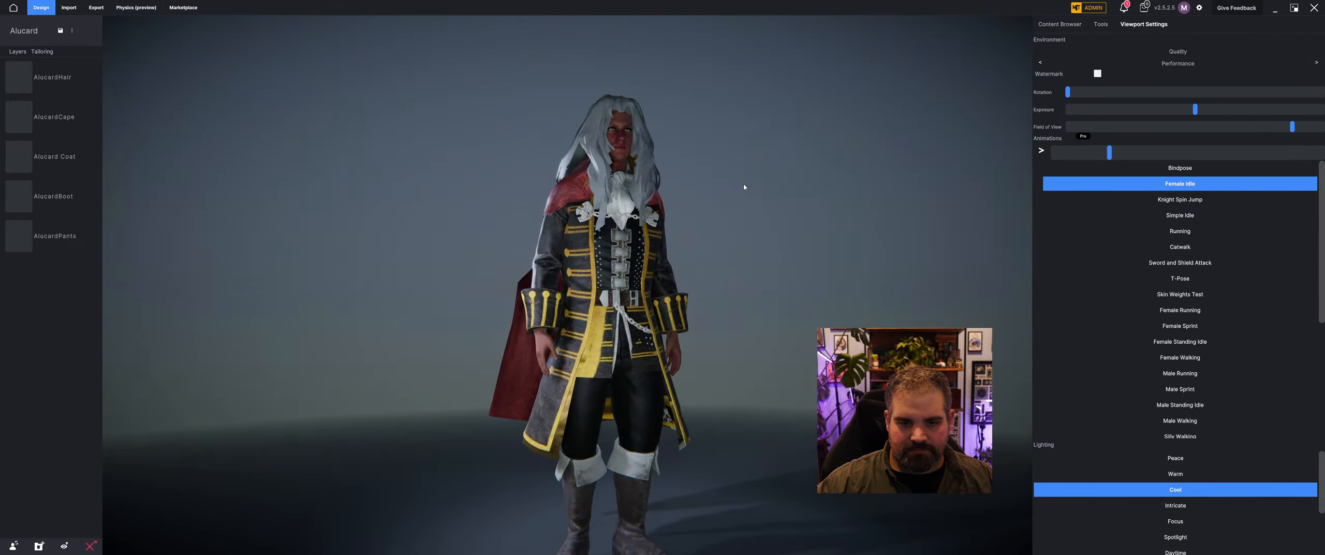